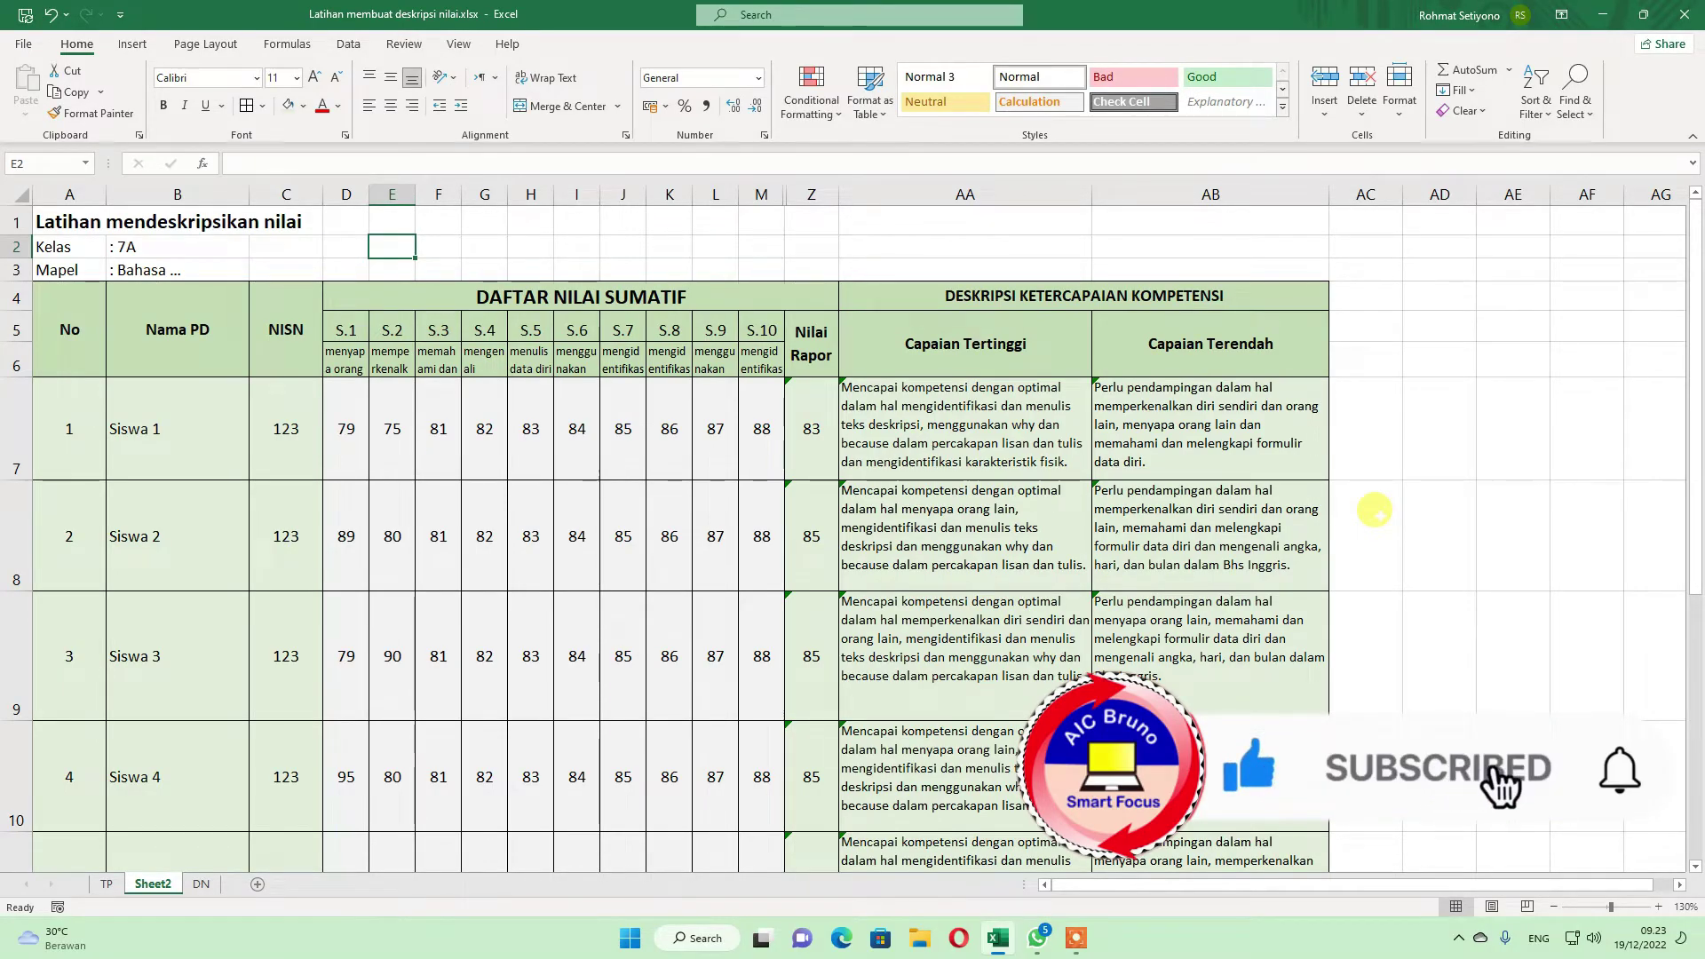
# Examine the formulas in Sheet2 behind the Capaian Tertinggi and Capaian Terendah descriptions for Siswa 1.
pyautogui.click(579, 222)
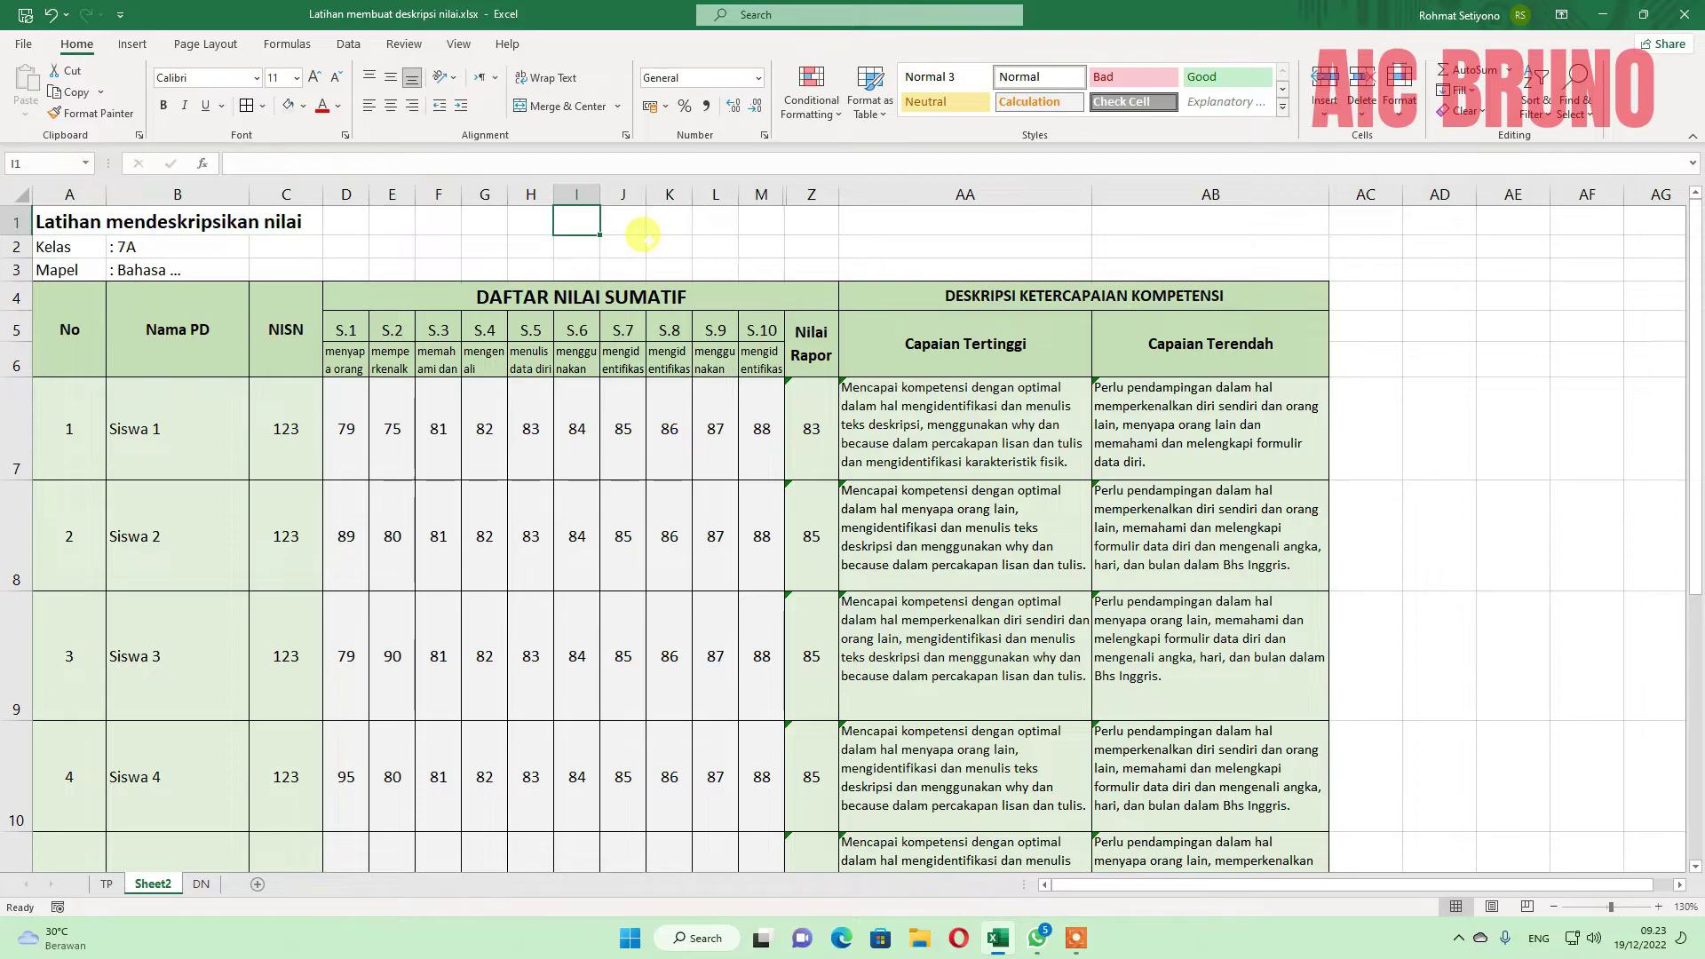
pyautogui.click(988, 247)
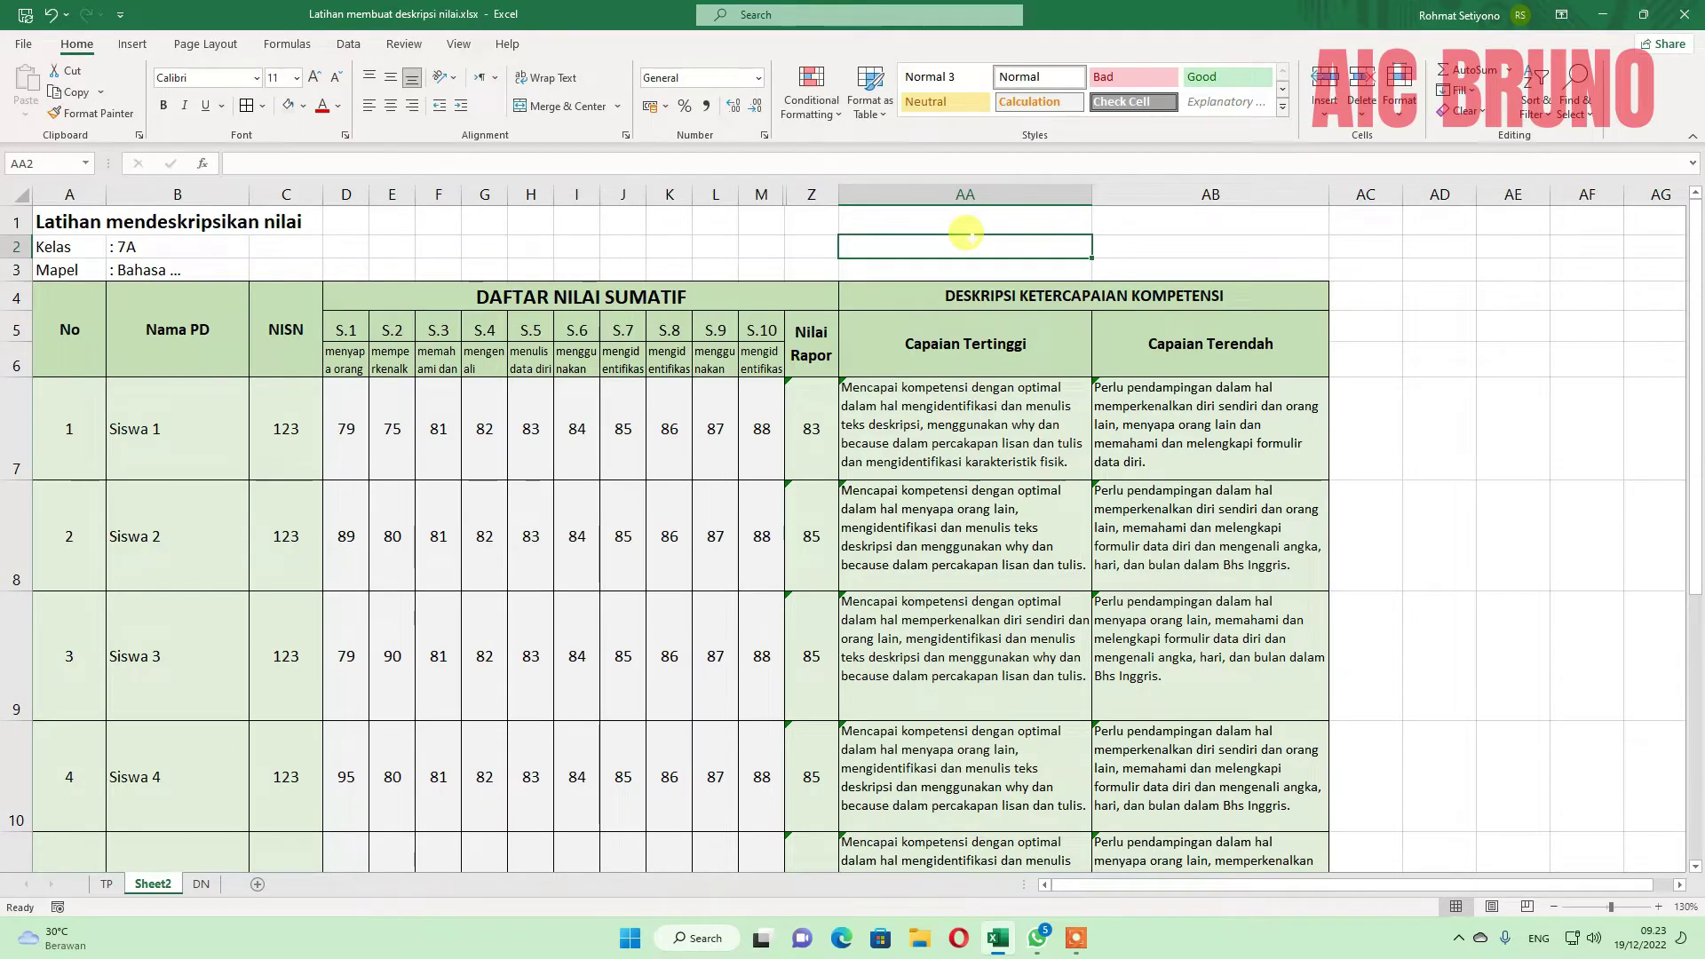
pyautogui.click(975, 427)
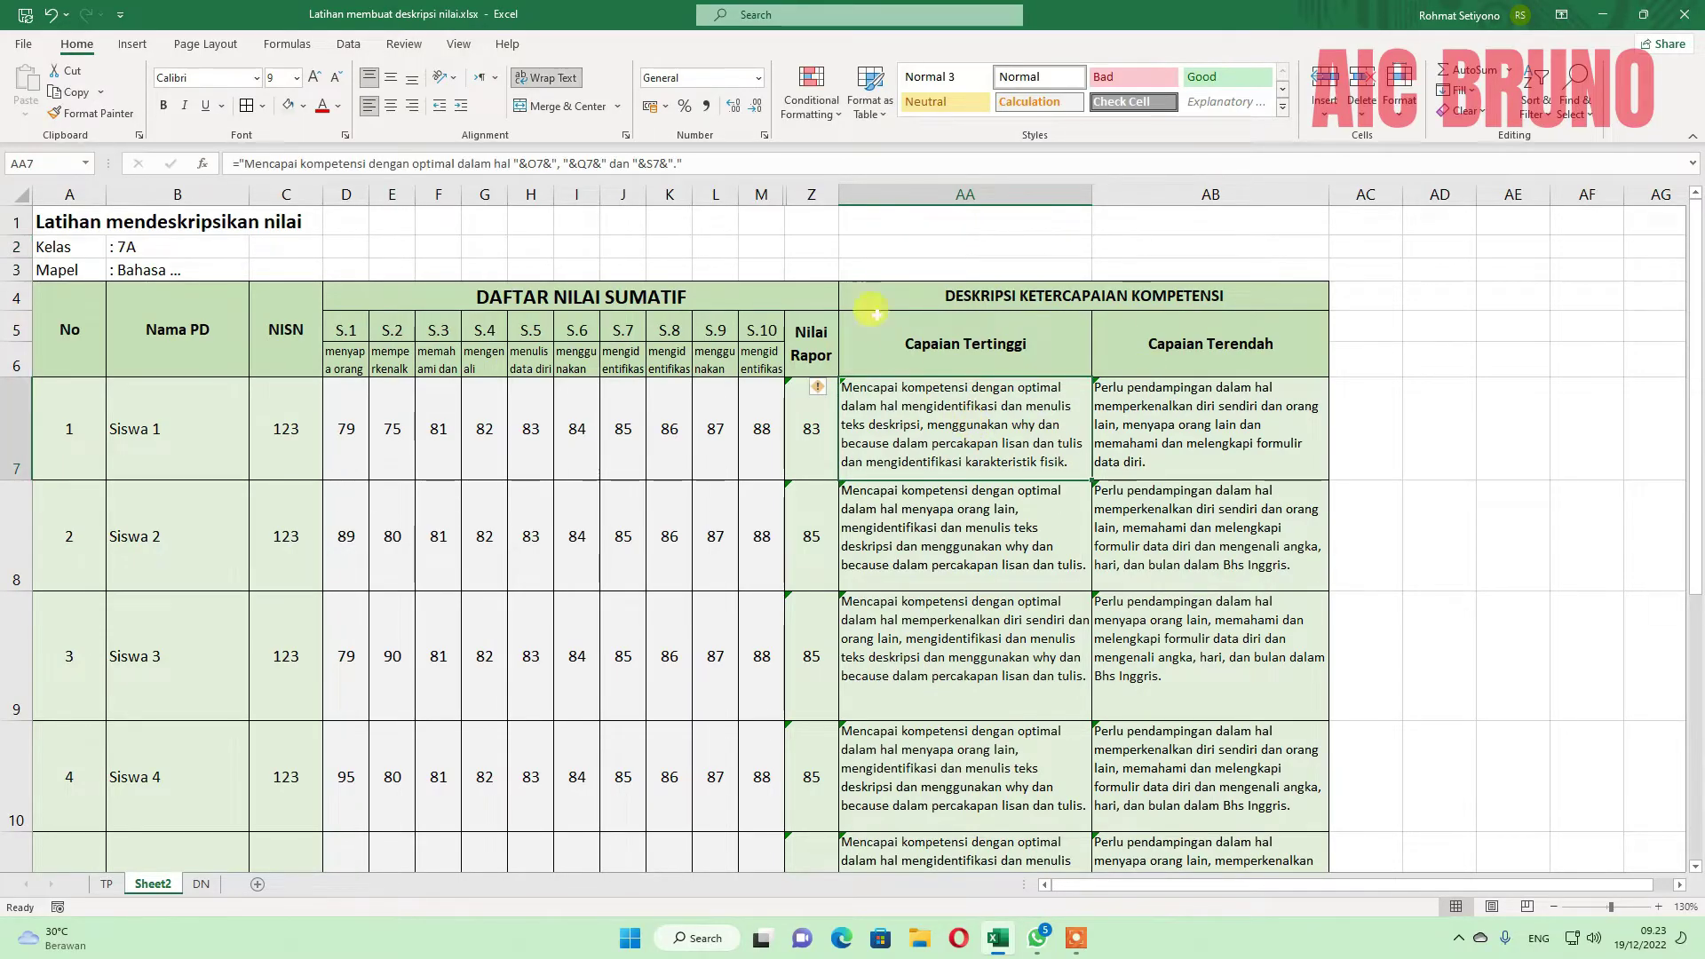
pyautogui.moveTo(387, 242); pyautogui.dragTo(1225, 497)
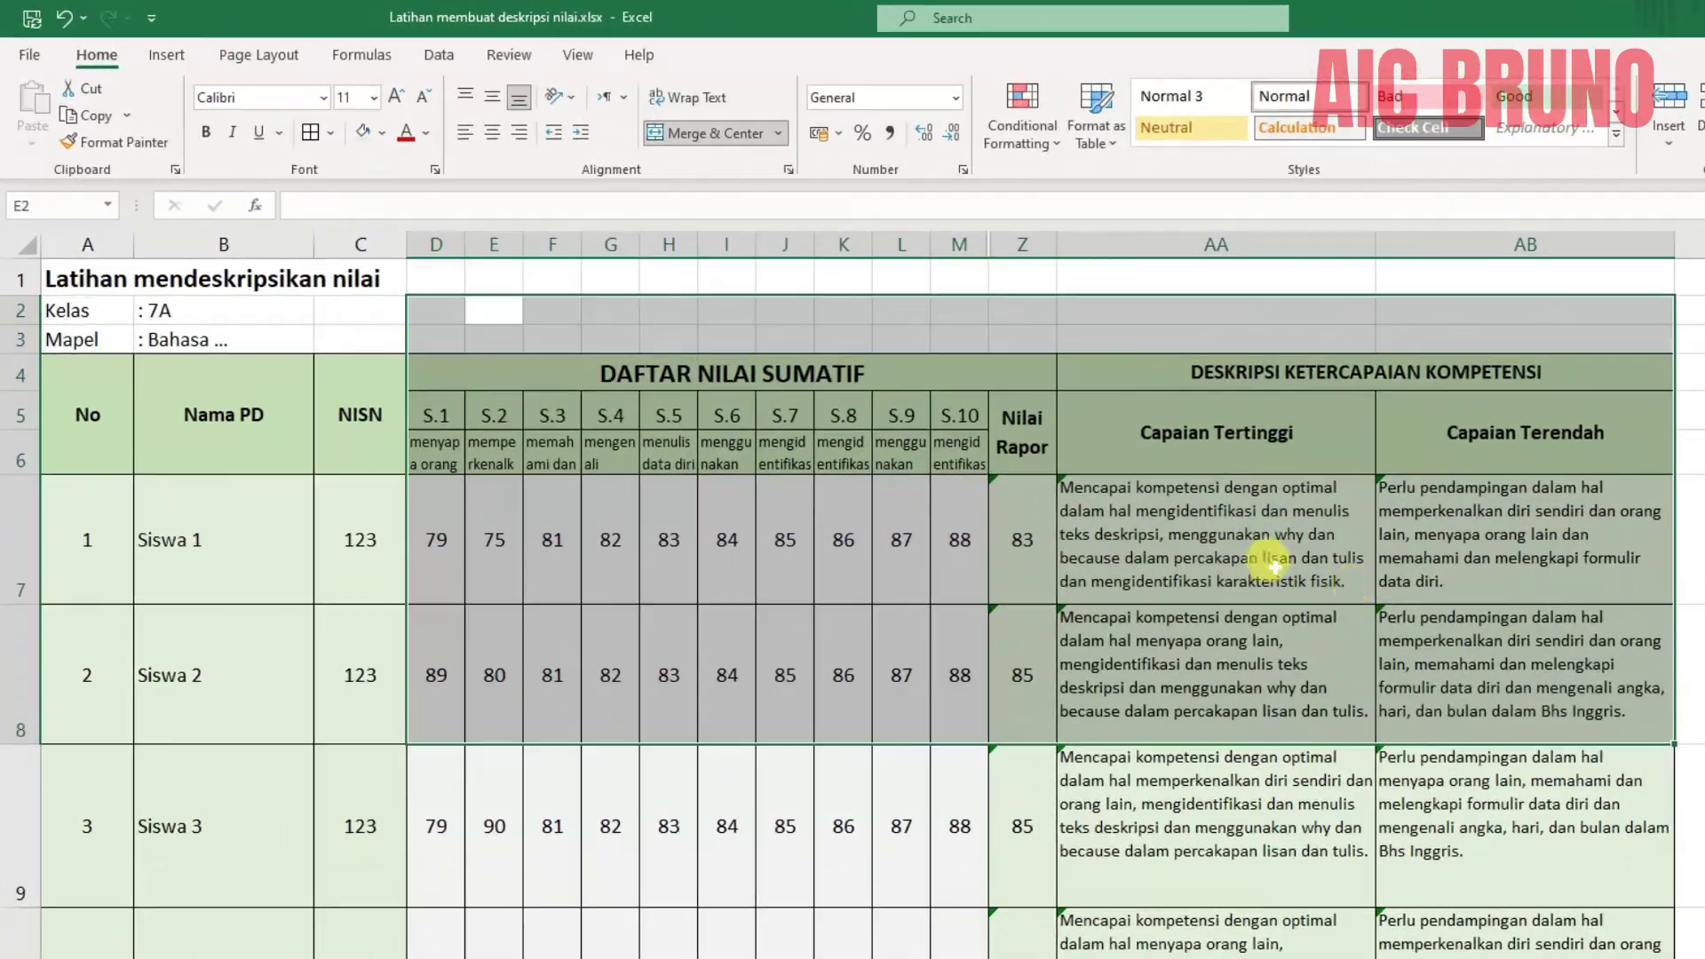
pyautogui.click(1210, 519)
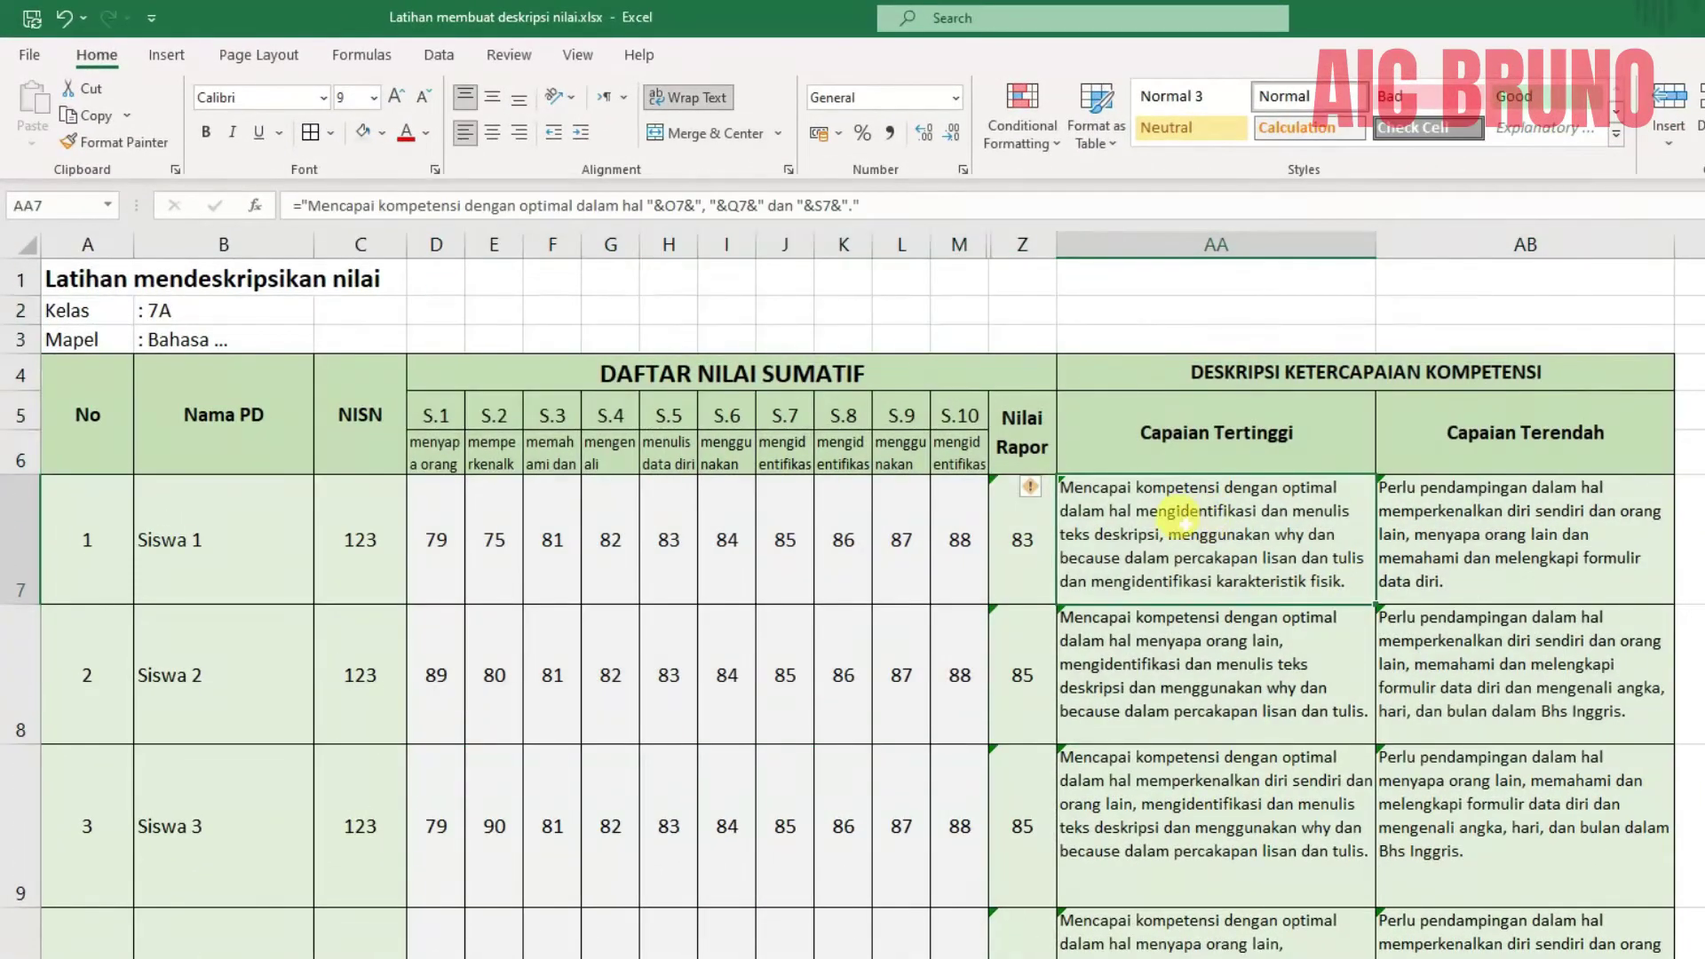
pyautogui.click(1534, 531)
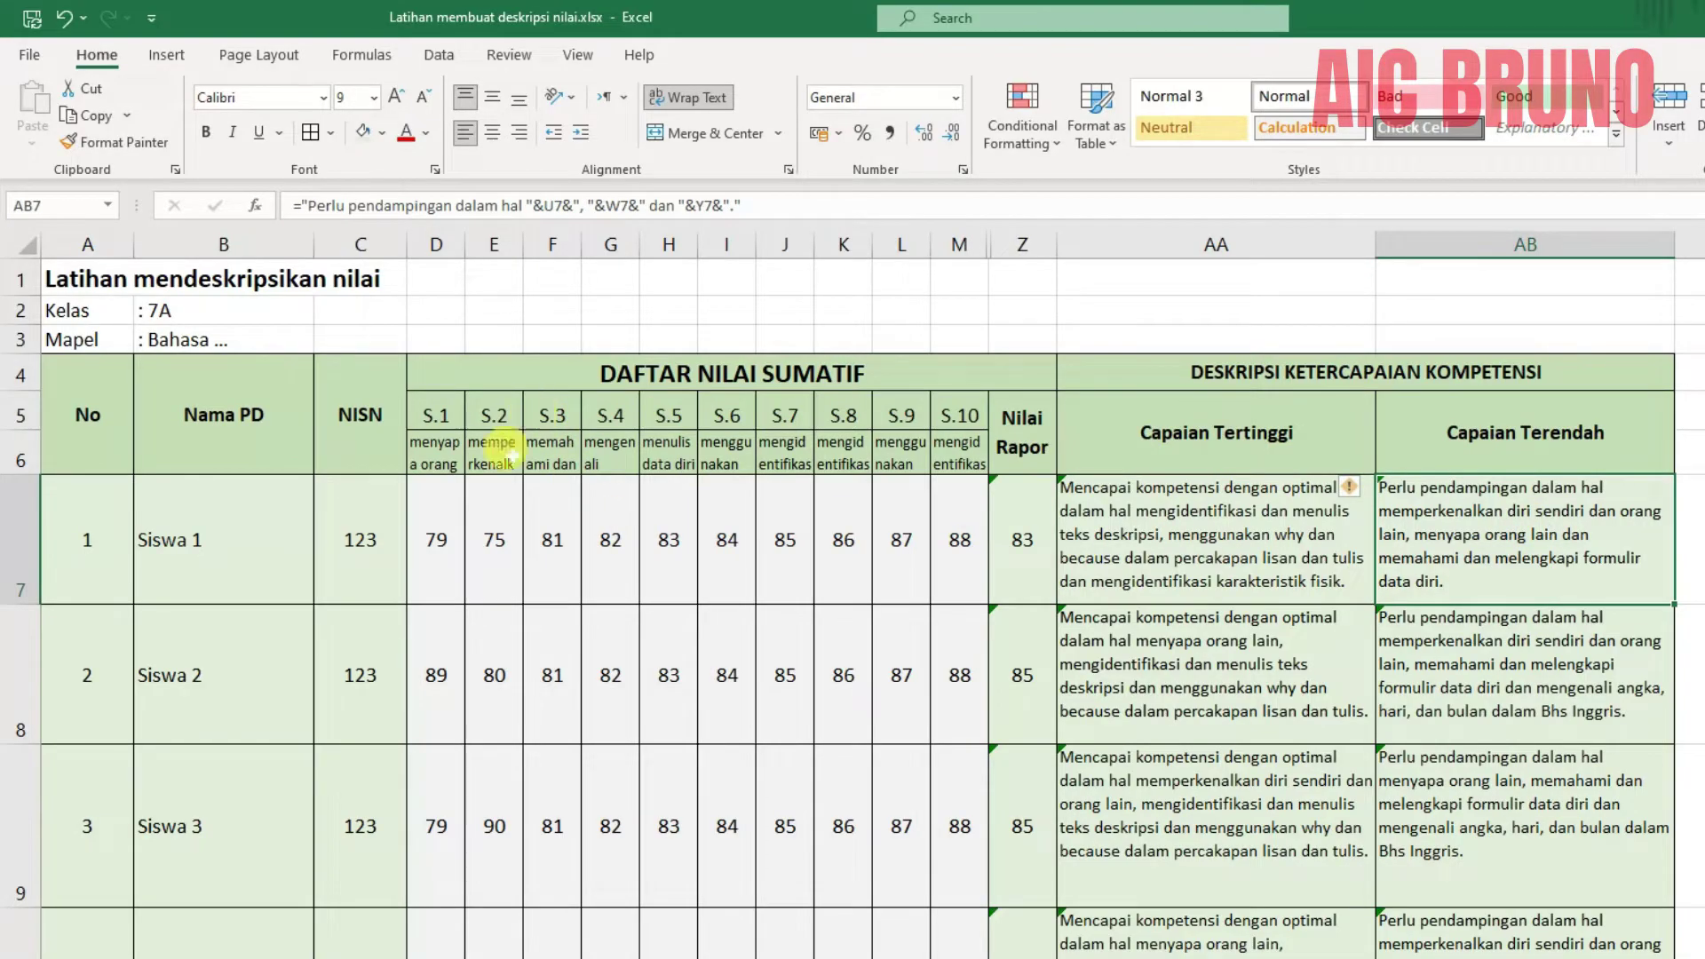
# Review the S.1 to S.10 summative scores of Siswa 1 and the other students on Sheet2.
pyautogui.moveTo(436, 513); pyautogui.dragTo(942, 528)
pyautogui.click(848, 275)
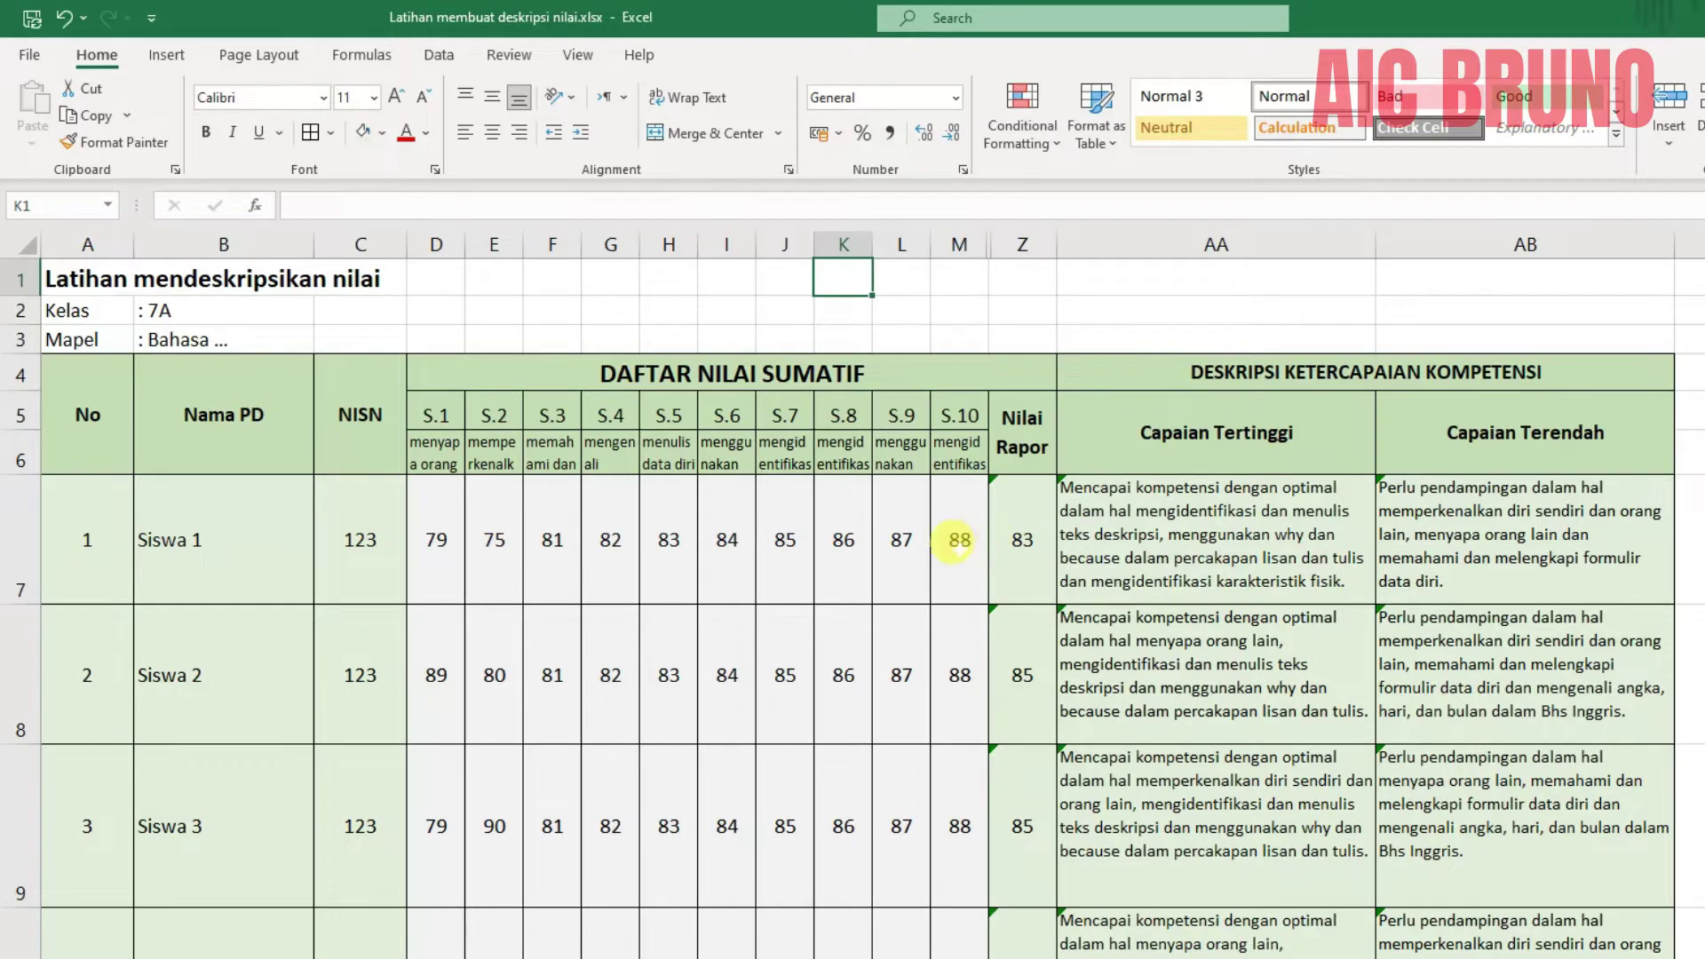
pyautogui.scroll(-3, 616, 604)
pyautogui.scroll(3, 666, 636)
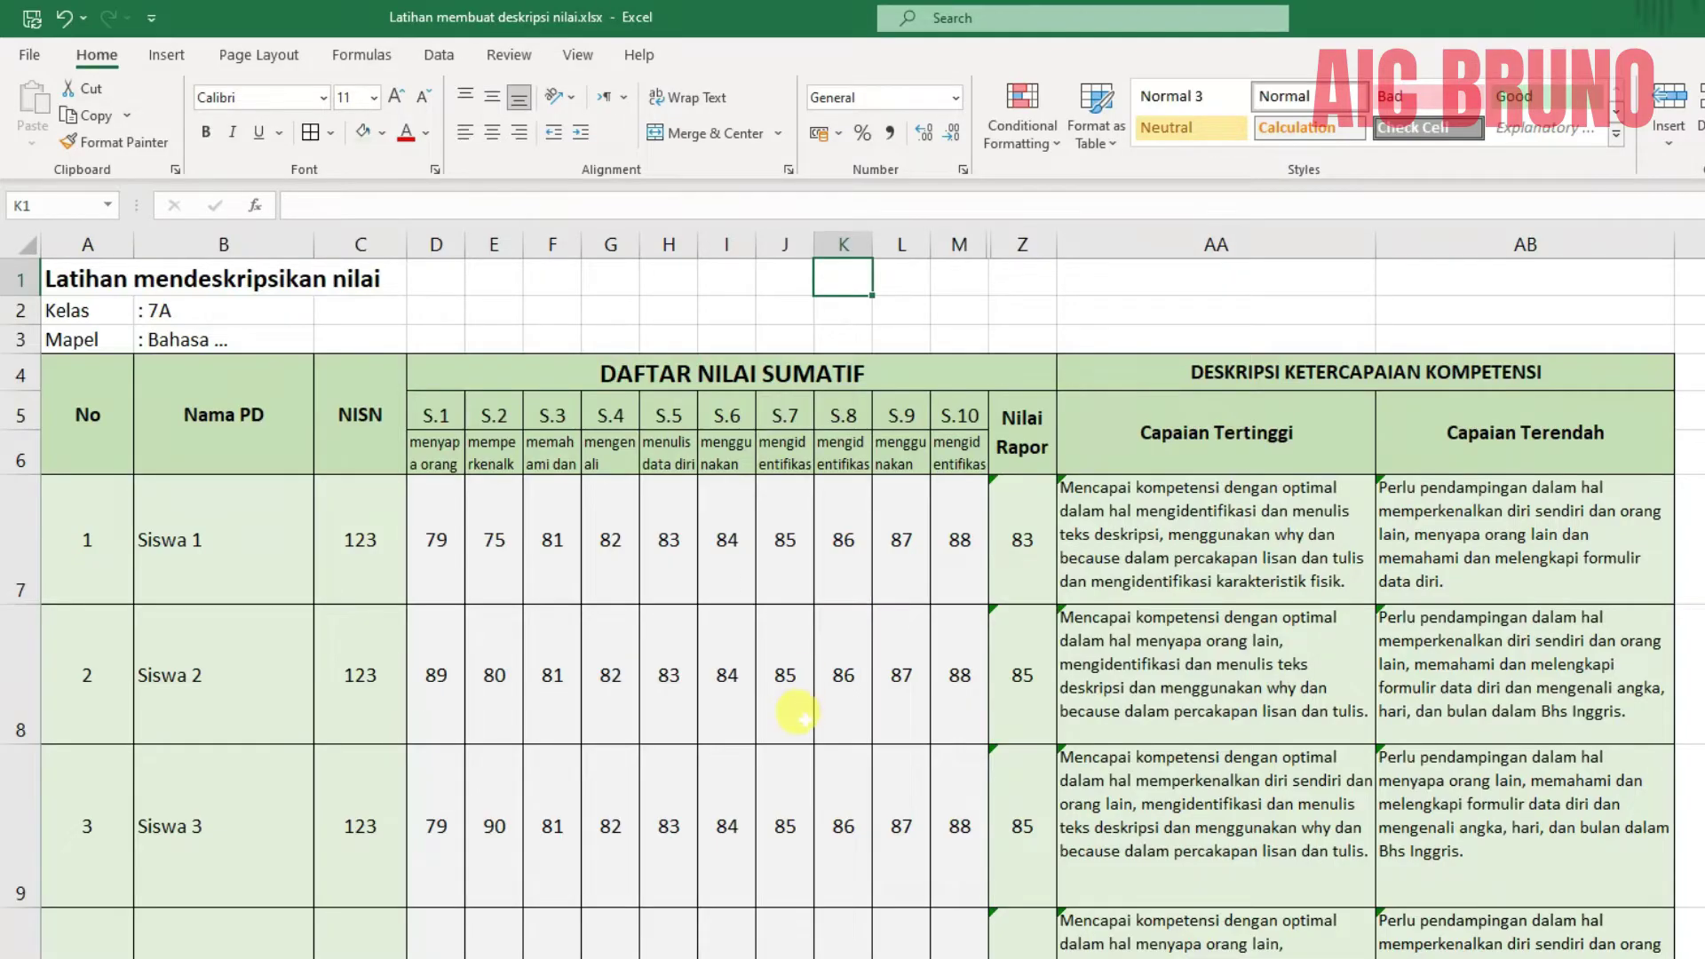
pyautogui.scroll(-2, 795, 711)
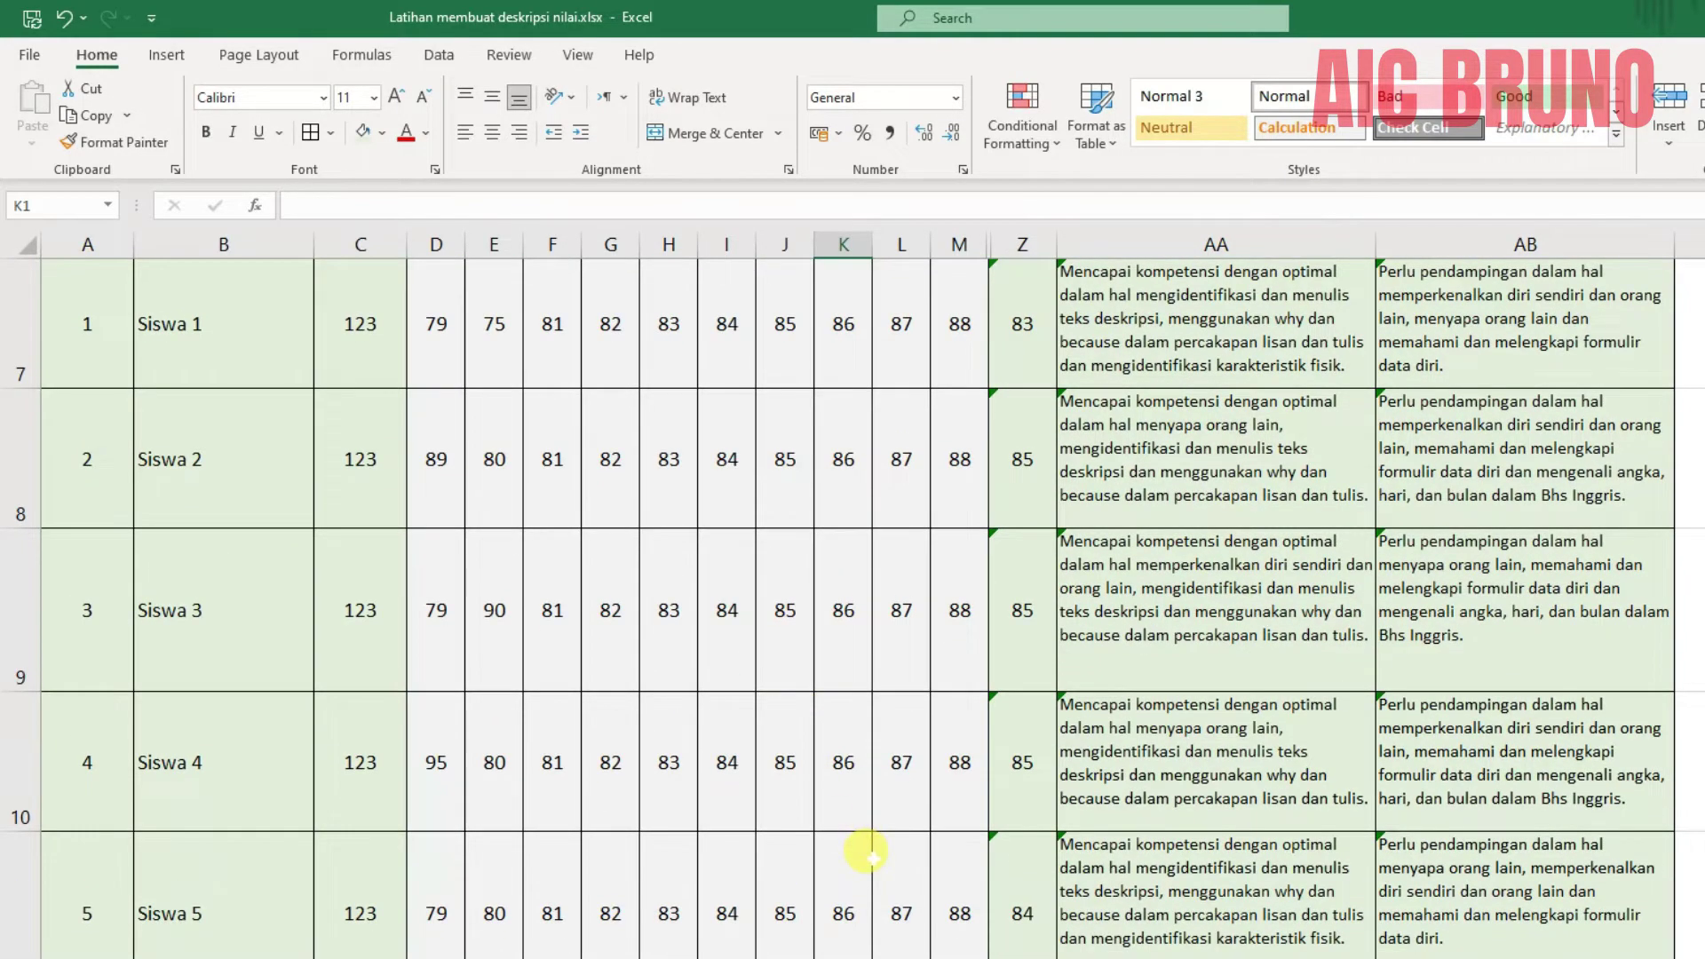
pyautogui.scroll(2, 866, 853)
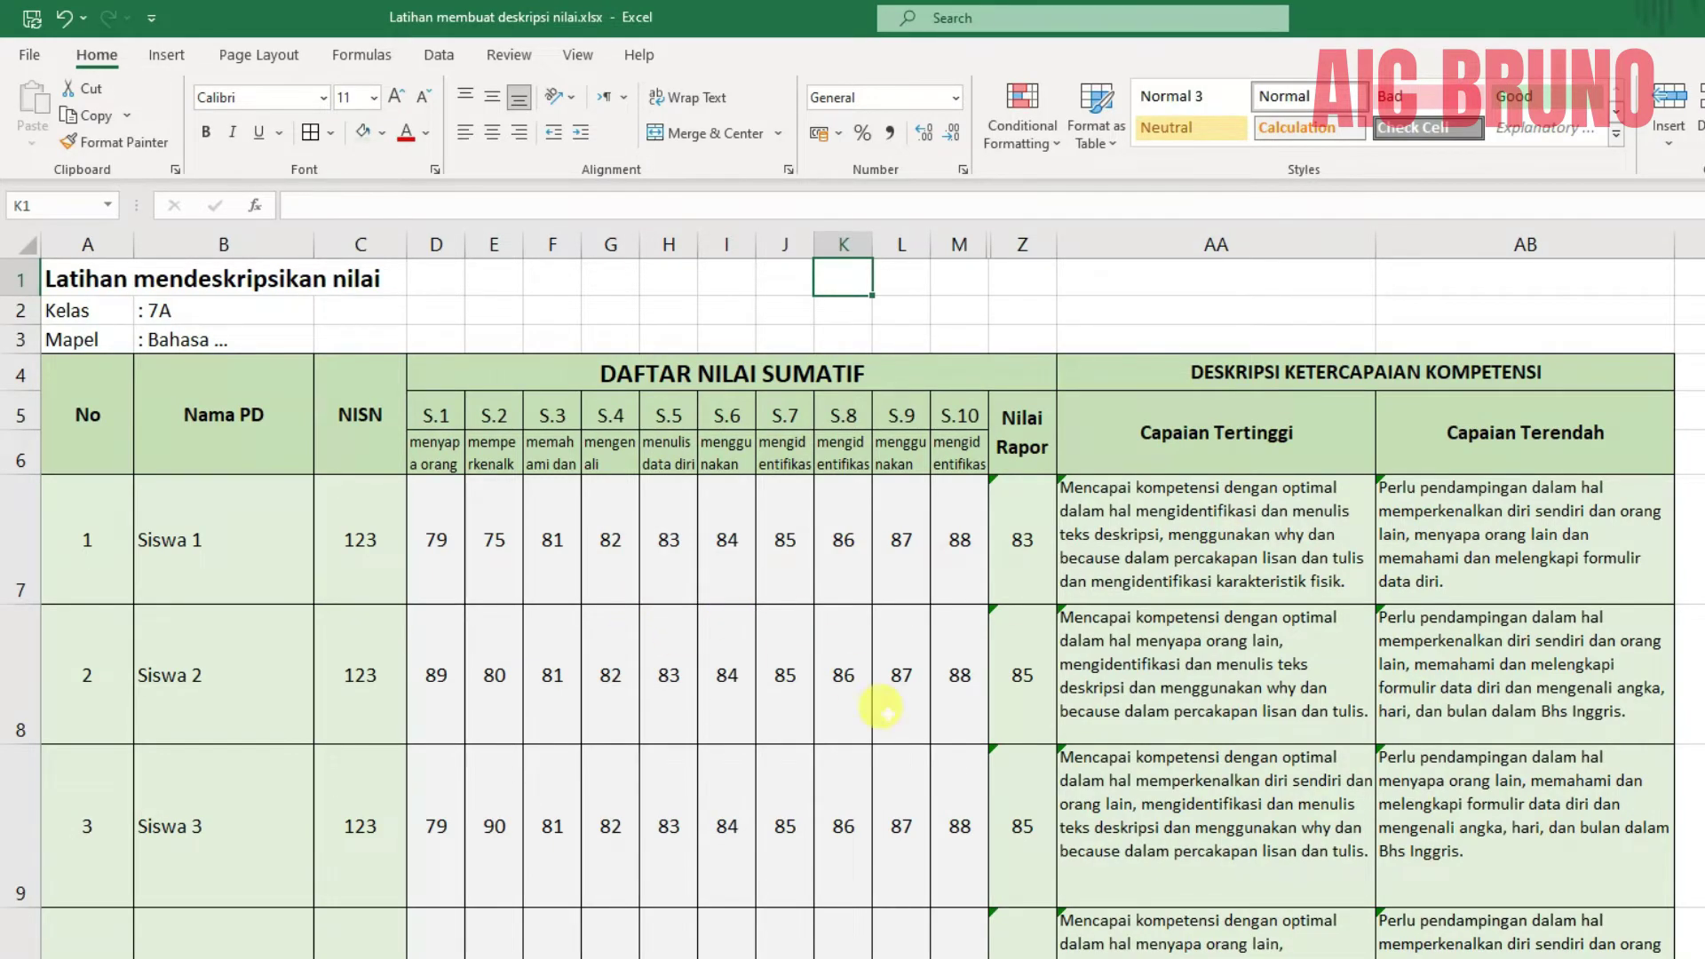
pyautogui.scroll(-3, 888, 715)
pyautogui.scroll(3, 902, 737)
# Read the S.1 to S.10 headings and the full learning objective text in the row 6 cells beneath them.
pyautogui.click(444, 416)
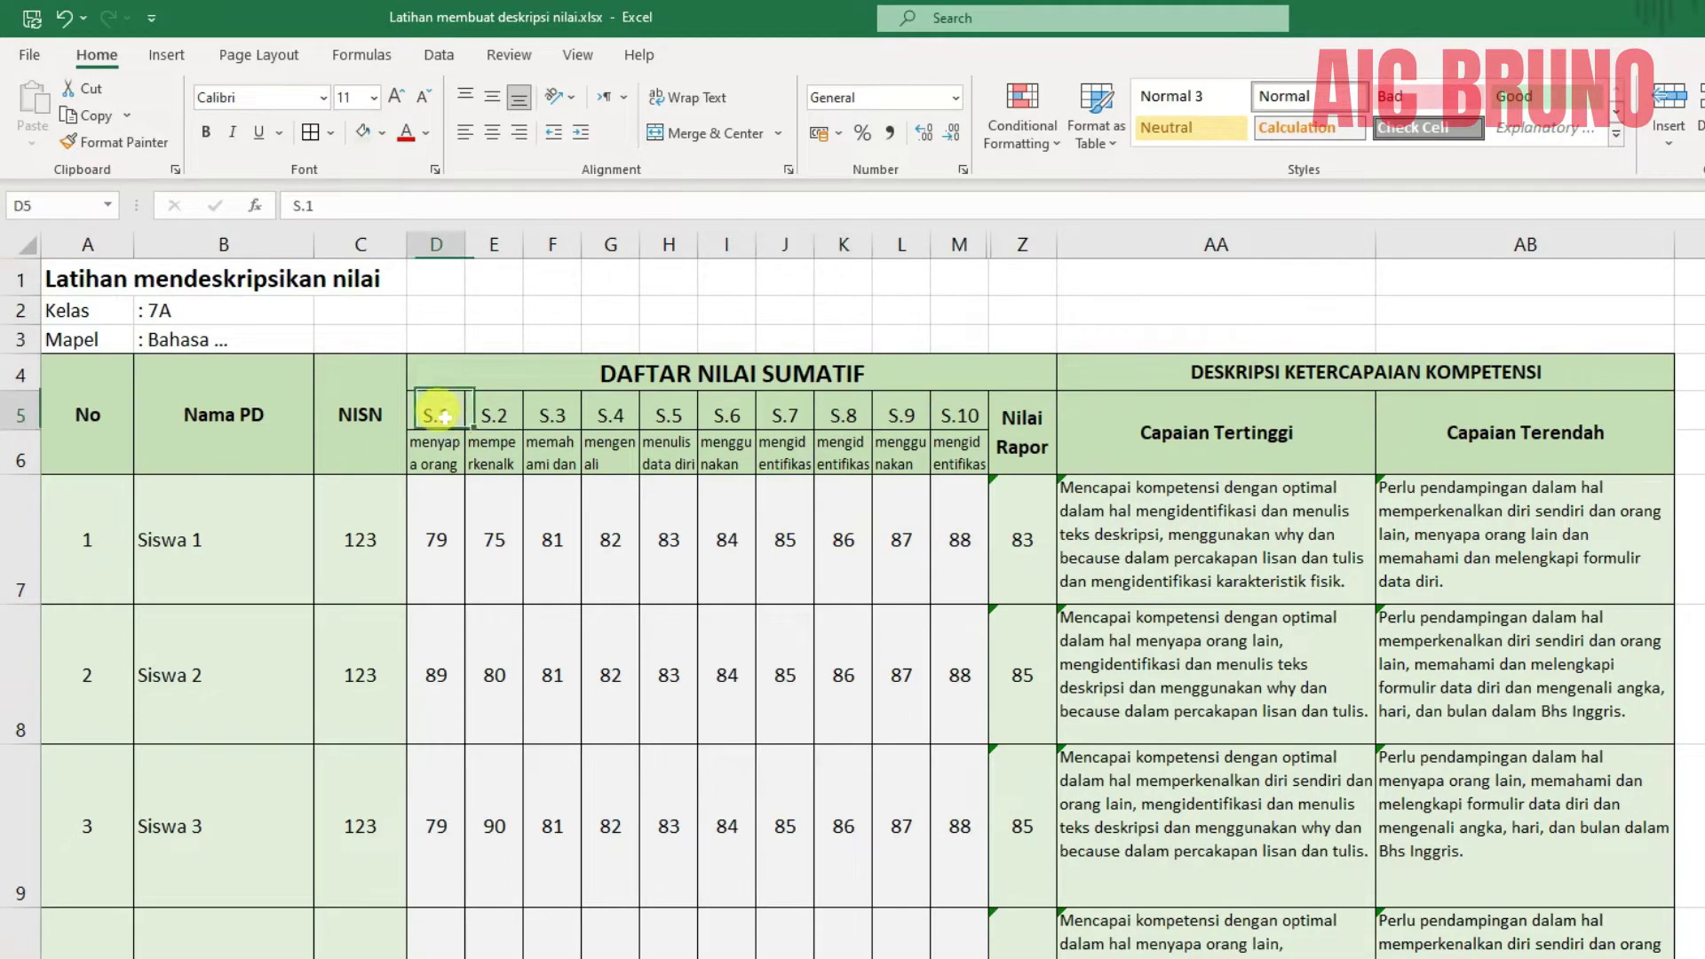
pyautogui.click(959, 416)
pyautogui.moveTo(427, 451); pyautogui.dragTo(915, 457)
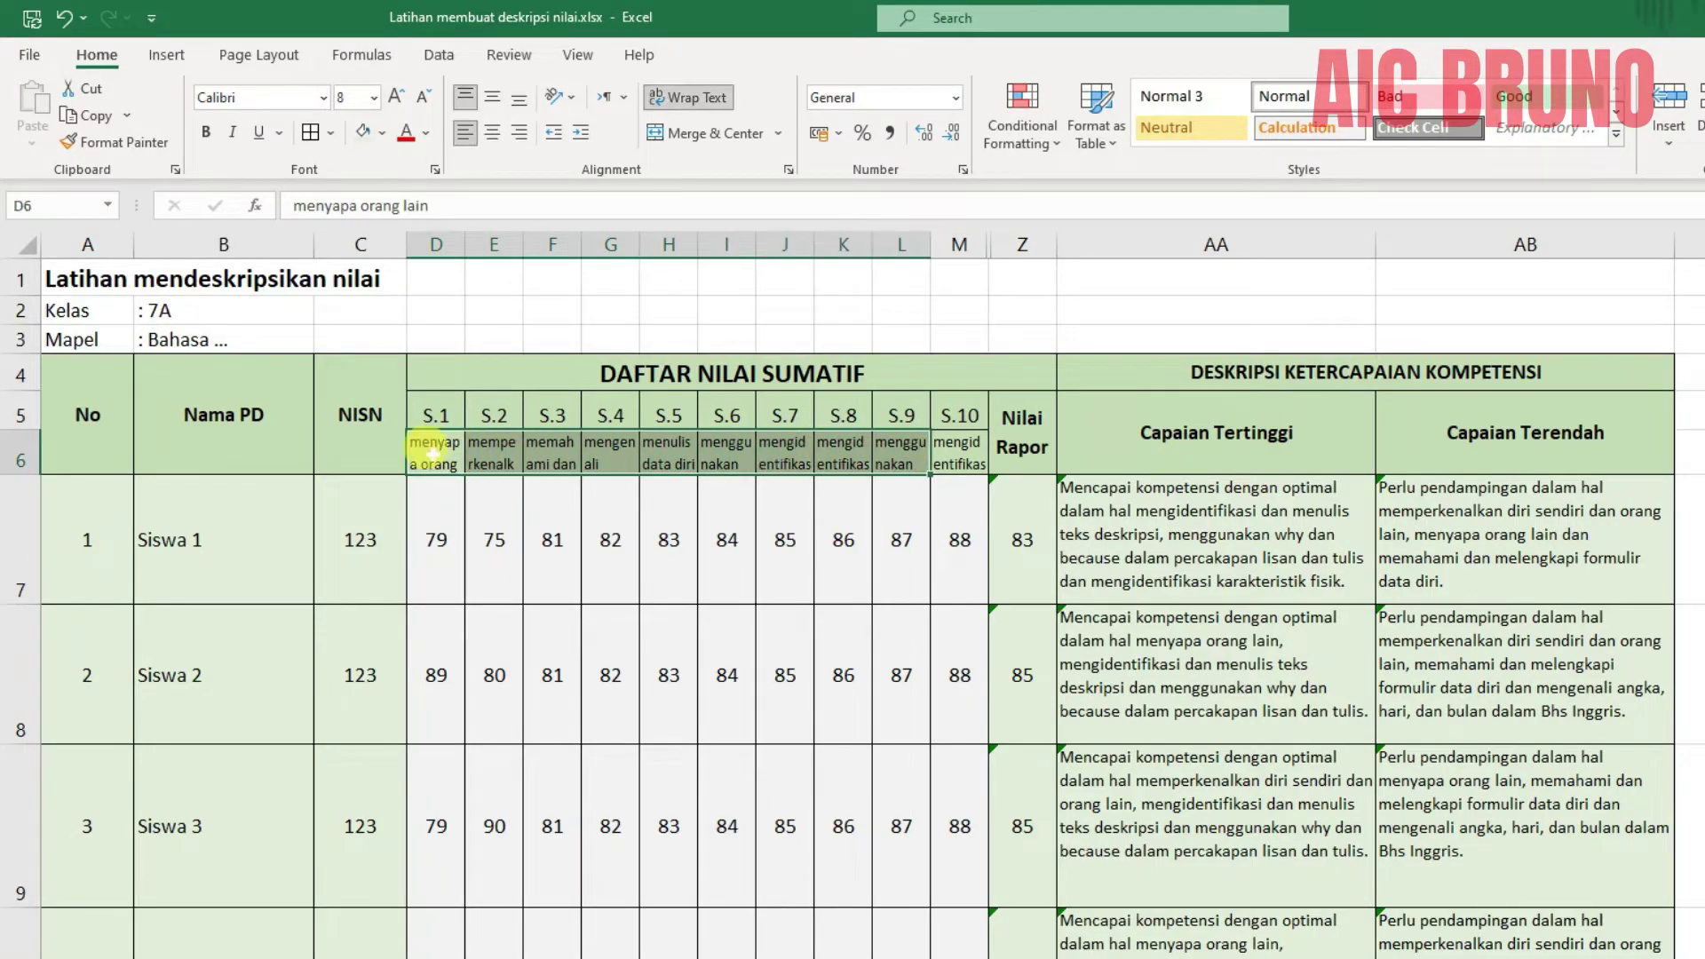
pyautogui.click(433, 455)
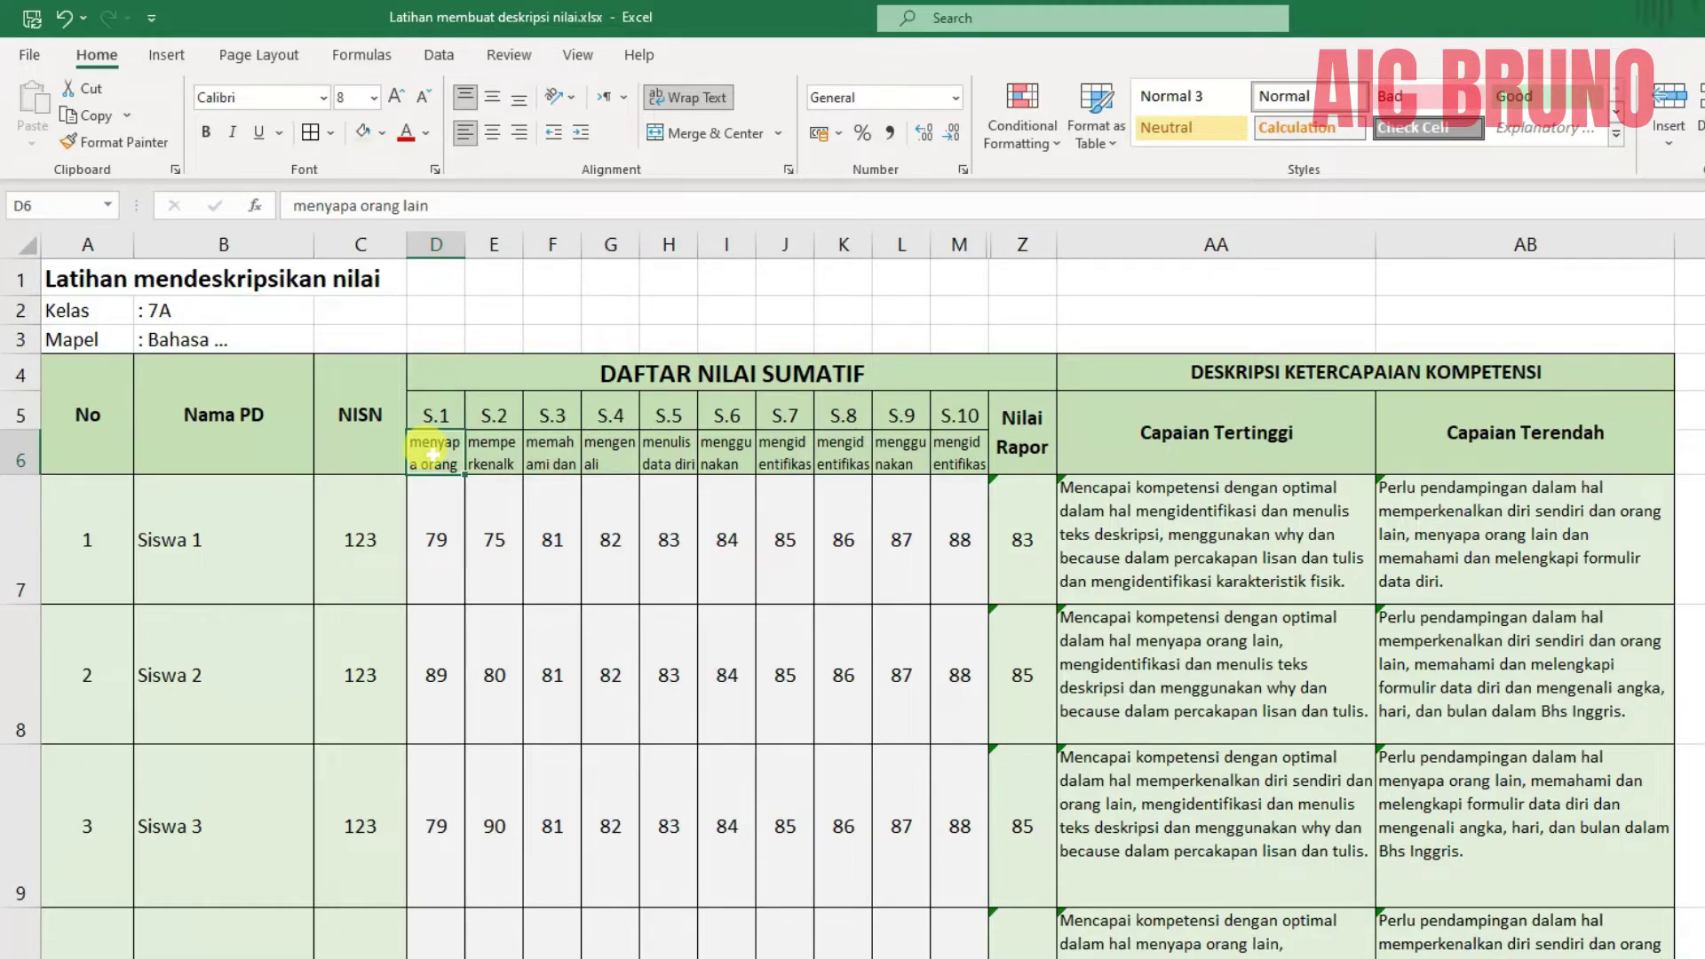
pyautogui.click(495, 453)
pyautogui.click(554, 453)
pyautogui.click(617, 455)
pyautogui.click(661, 454)
pyautogui.click(781, 452)
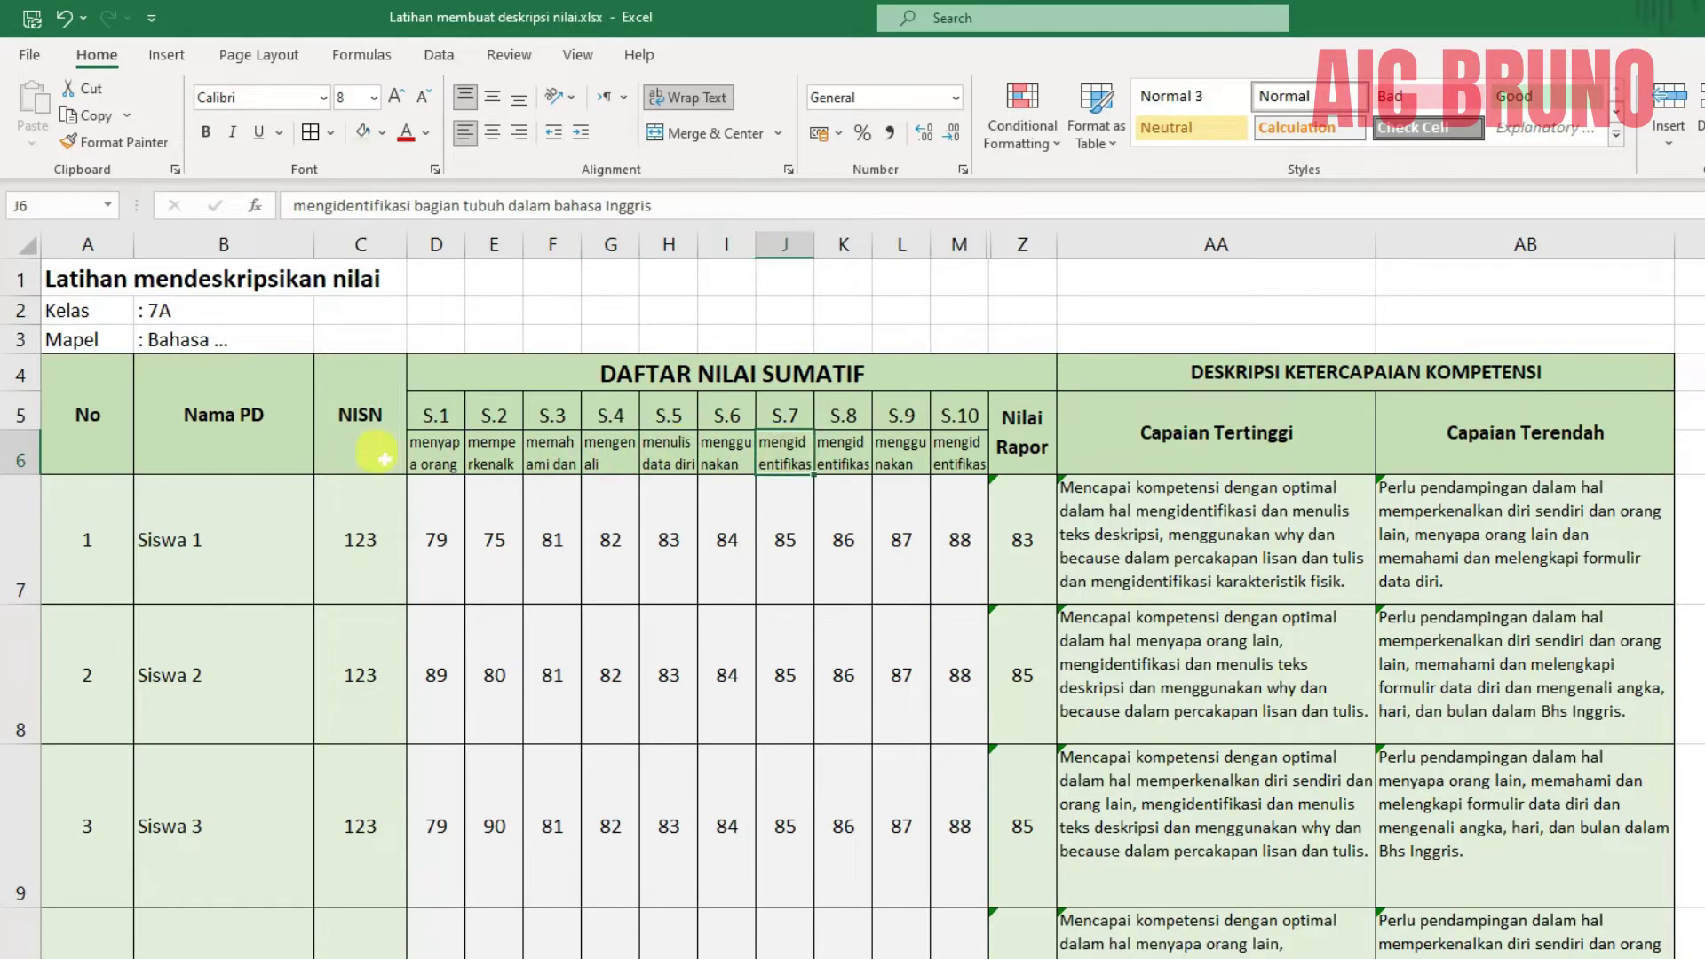
pyautogui.click(434, 451)
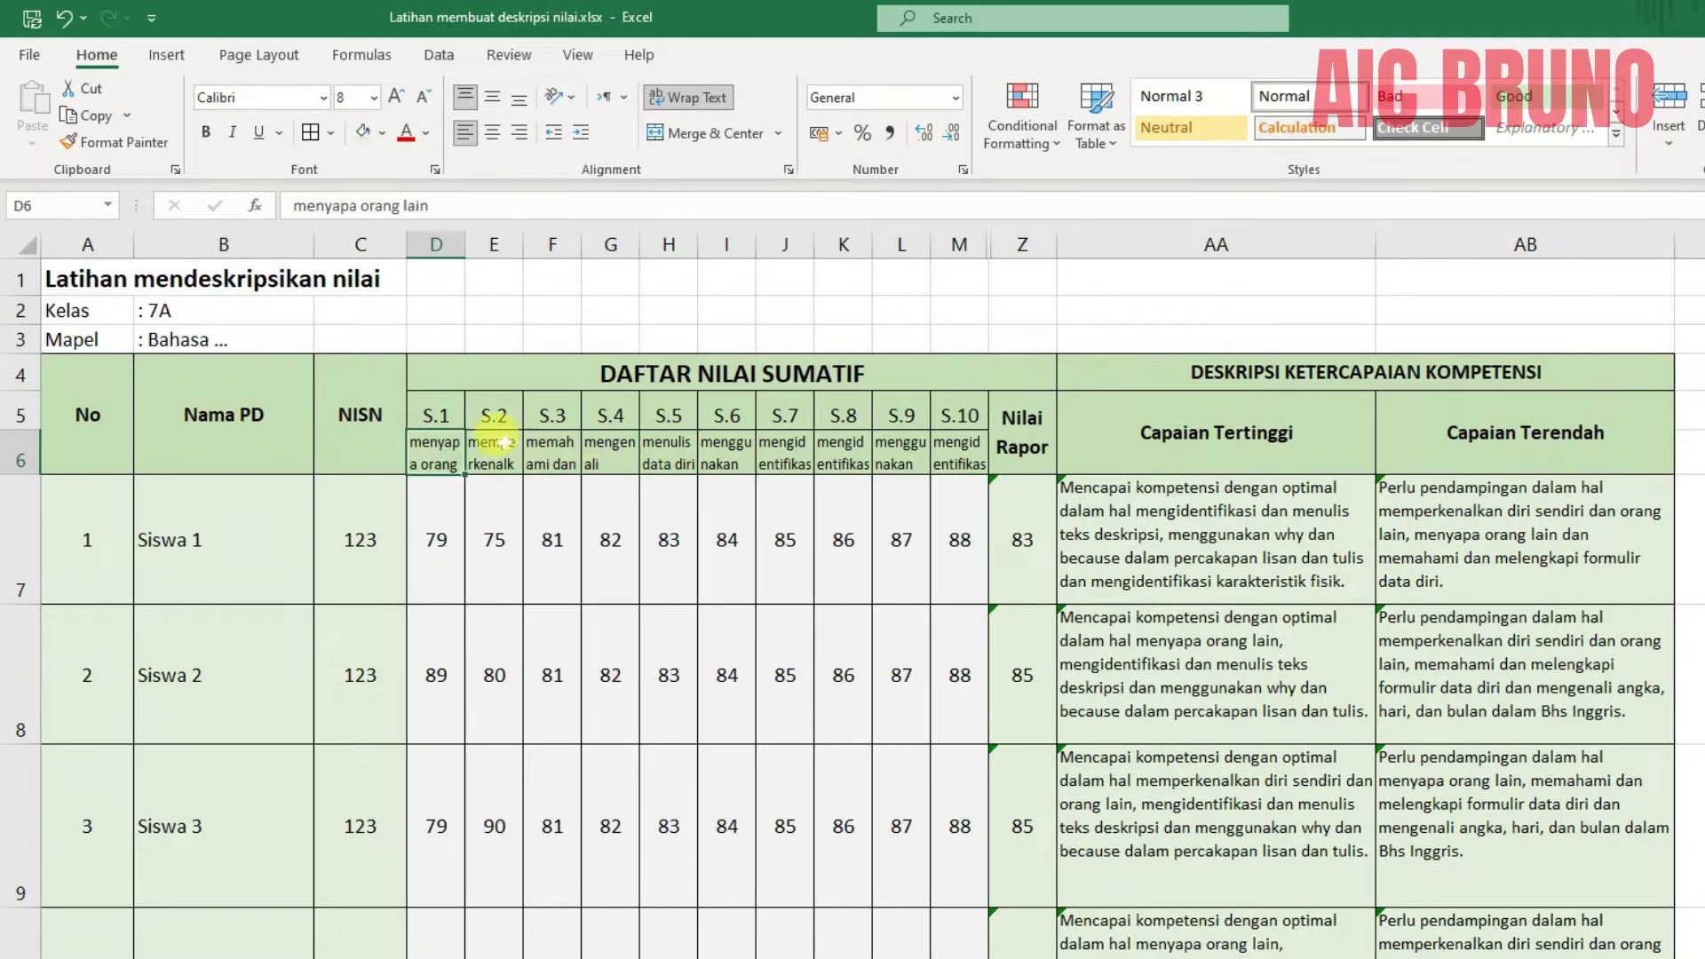
pyautogui.click(493, 454)
pyautogui.click(611, 453)
pyautogui.click(901, 453)
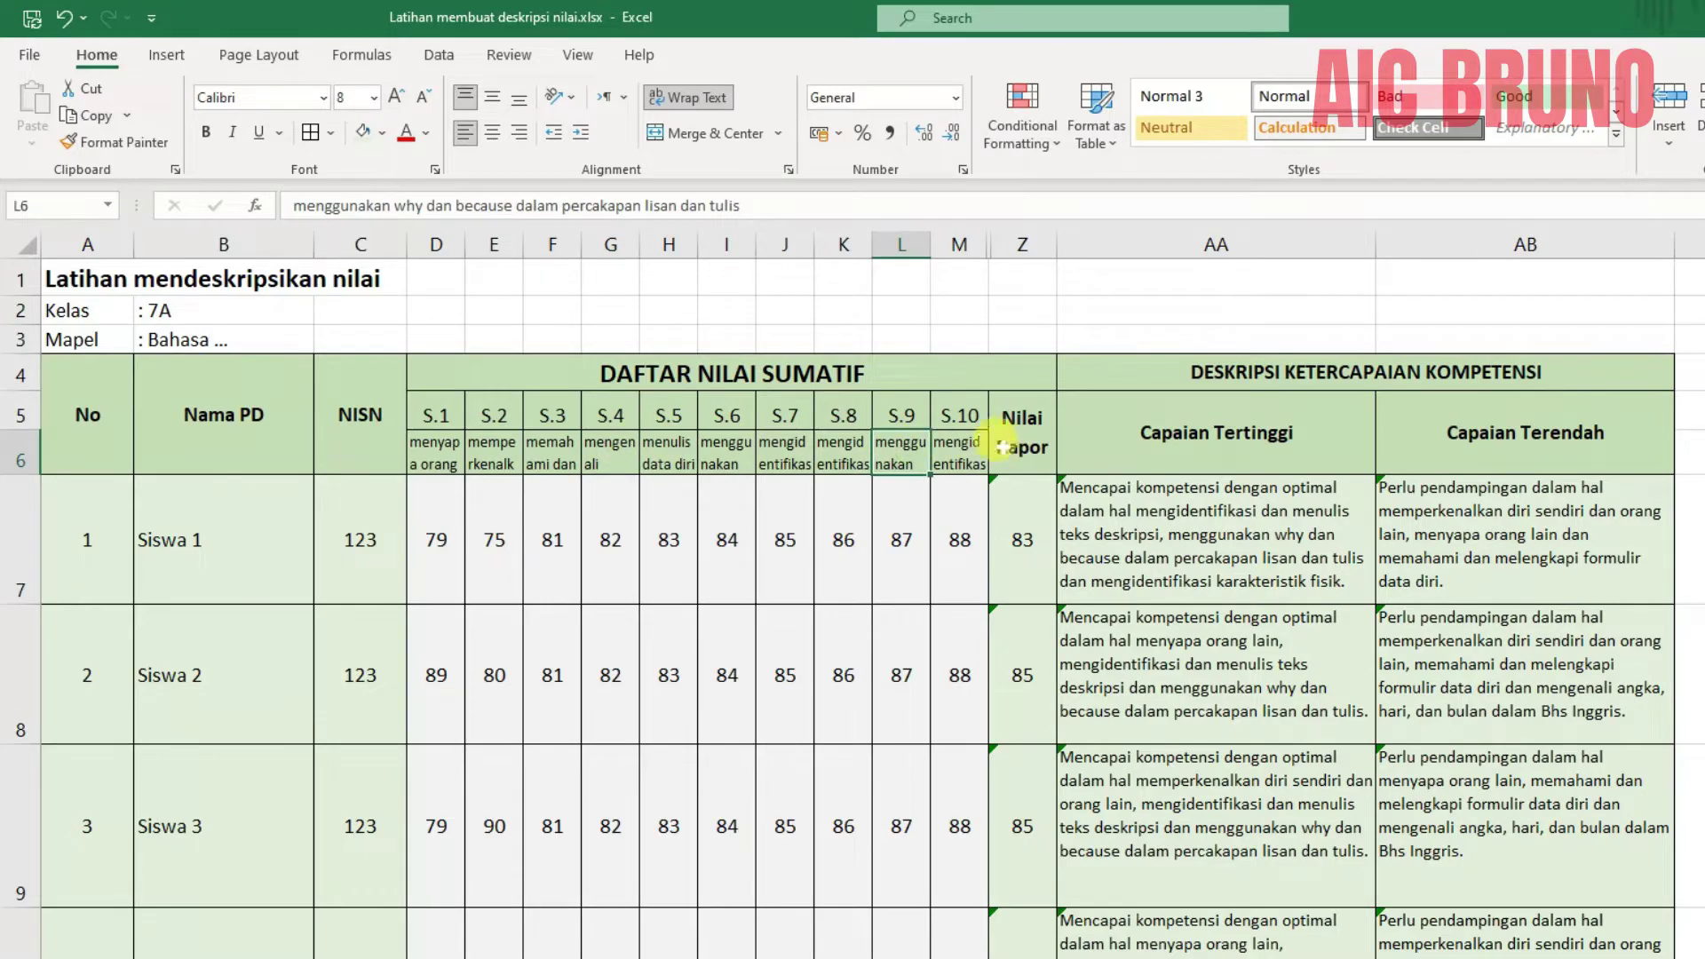
pyautogui.click(958, 453)
# Examine the Nilai Rapor, Capaian Tertinggi and Capaian Terendah columns and the descriptions for Siswa 1.
pyautogui.click(1186, 511)
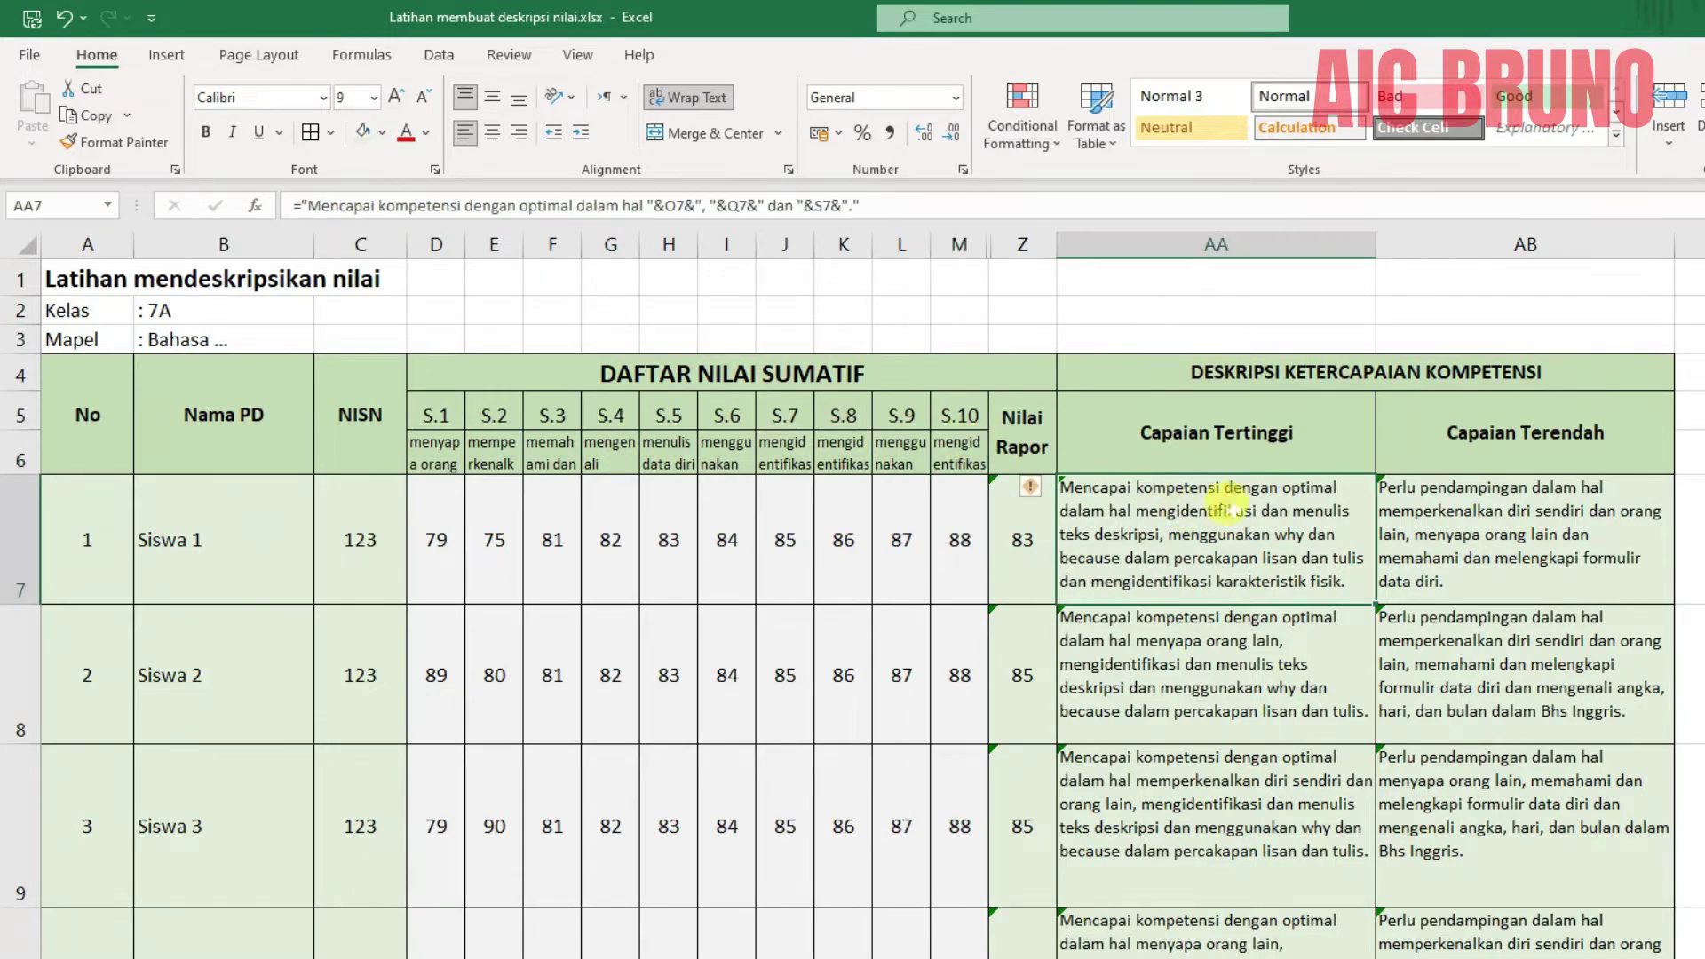
pyautogui.click(1481, 514)
pyautogui.click(1163, 426)
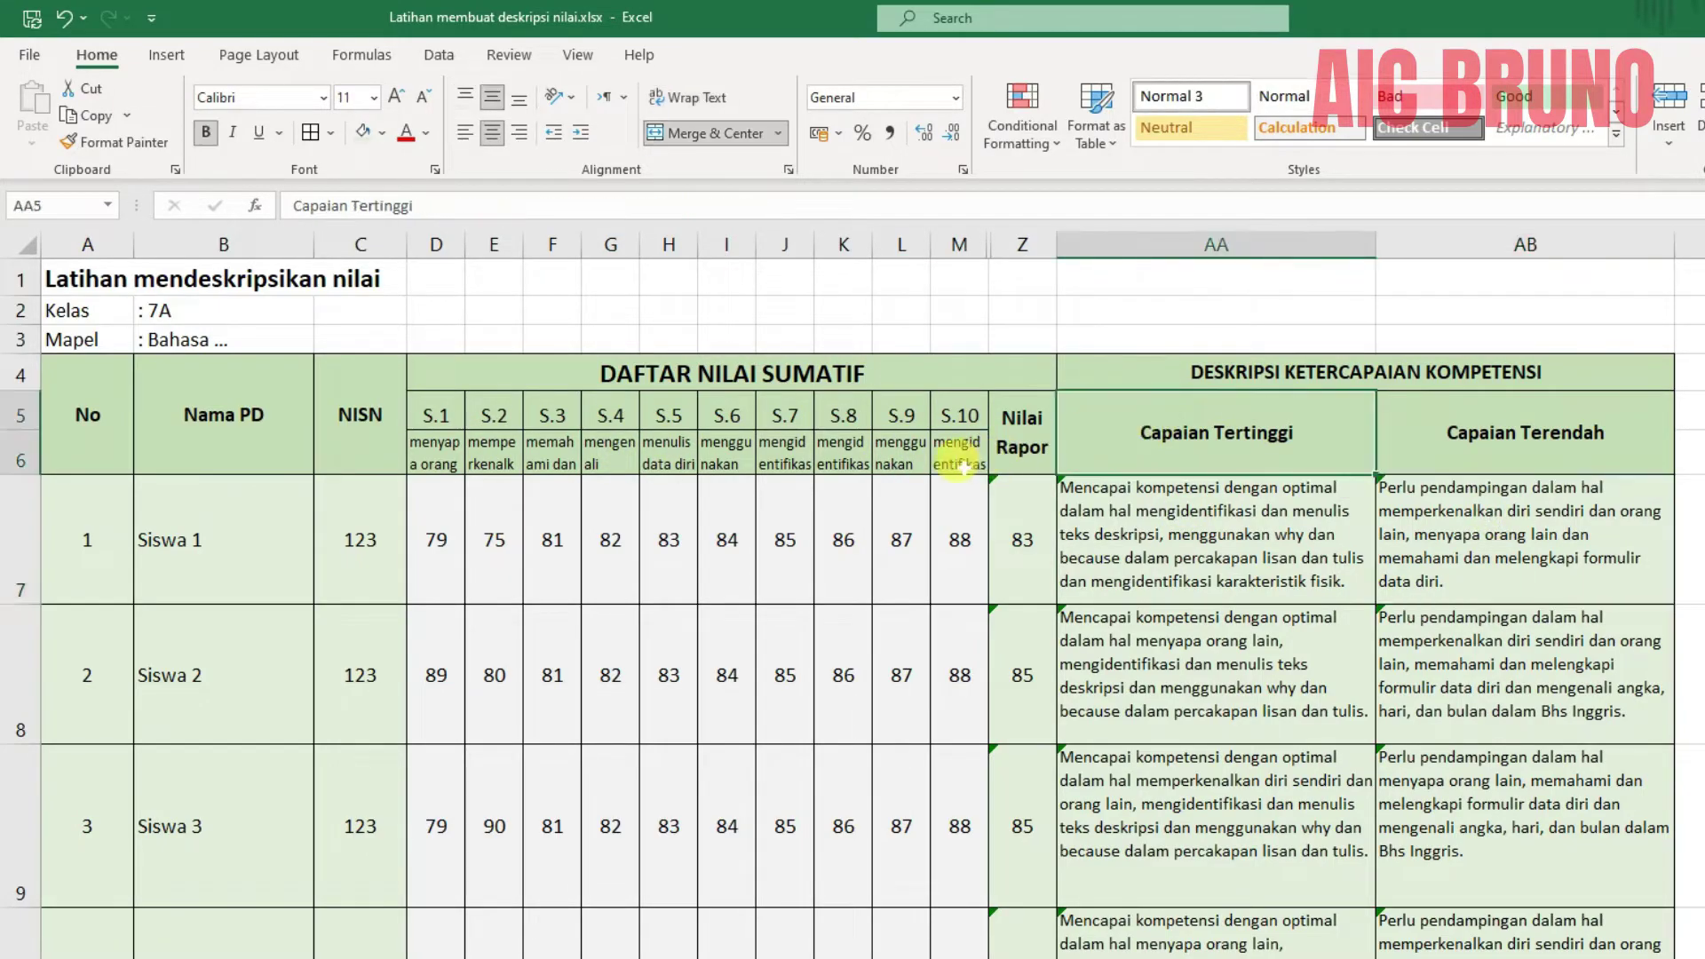
pyautogui.click(1159, 505)
pyautogui.click(1005, 421)
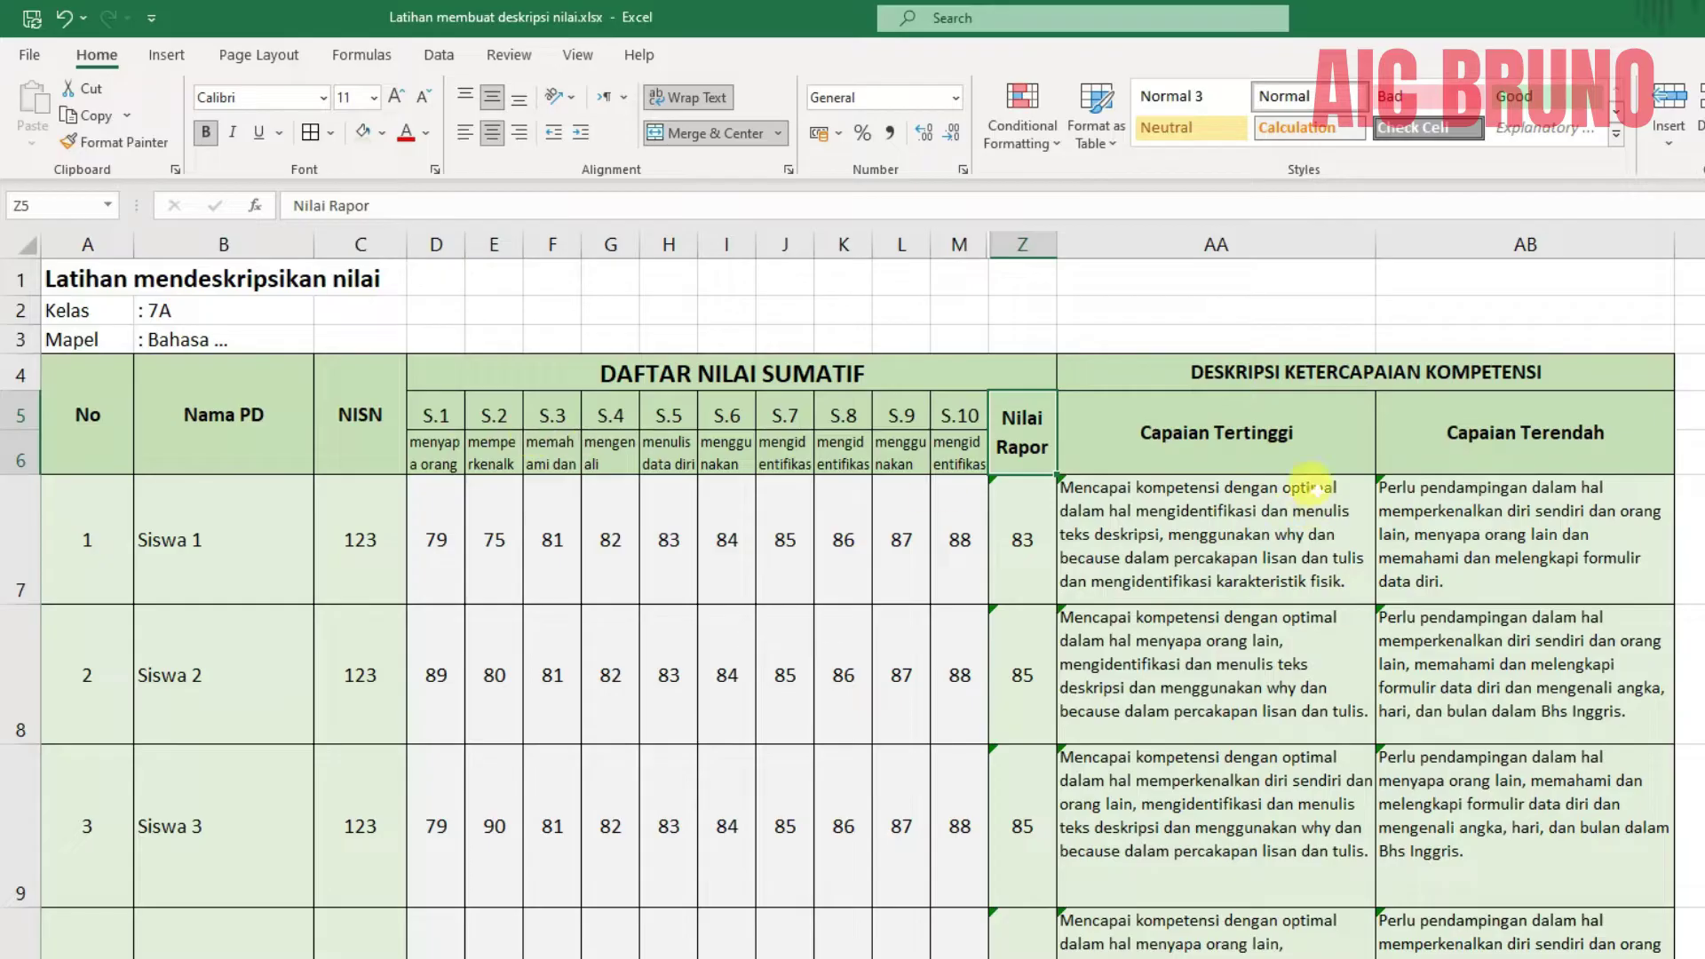
pyautogui.click(1481, 444)
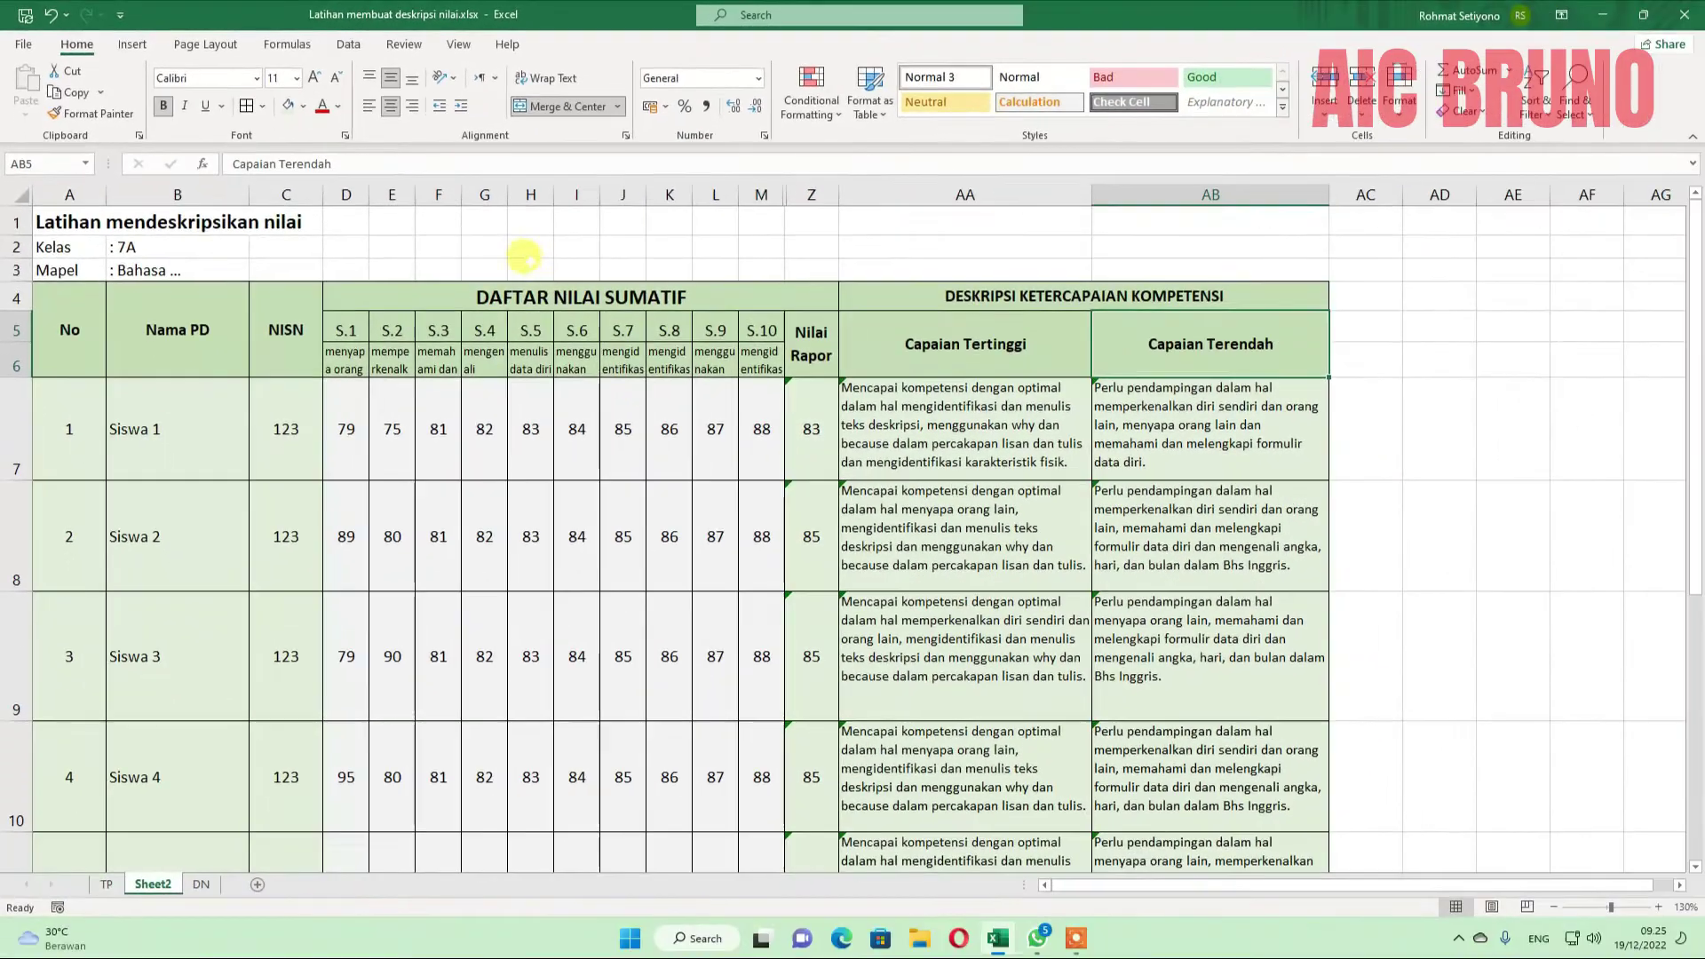
pyautogui.moveTo(668, 340); pyautogui.dragTo(1136, 643)
pyautogui.click(275, 268)
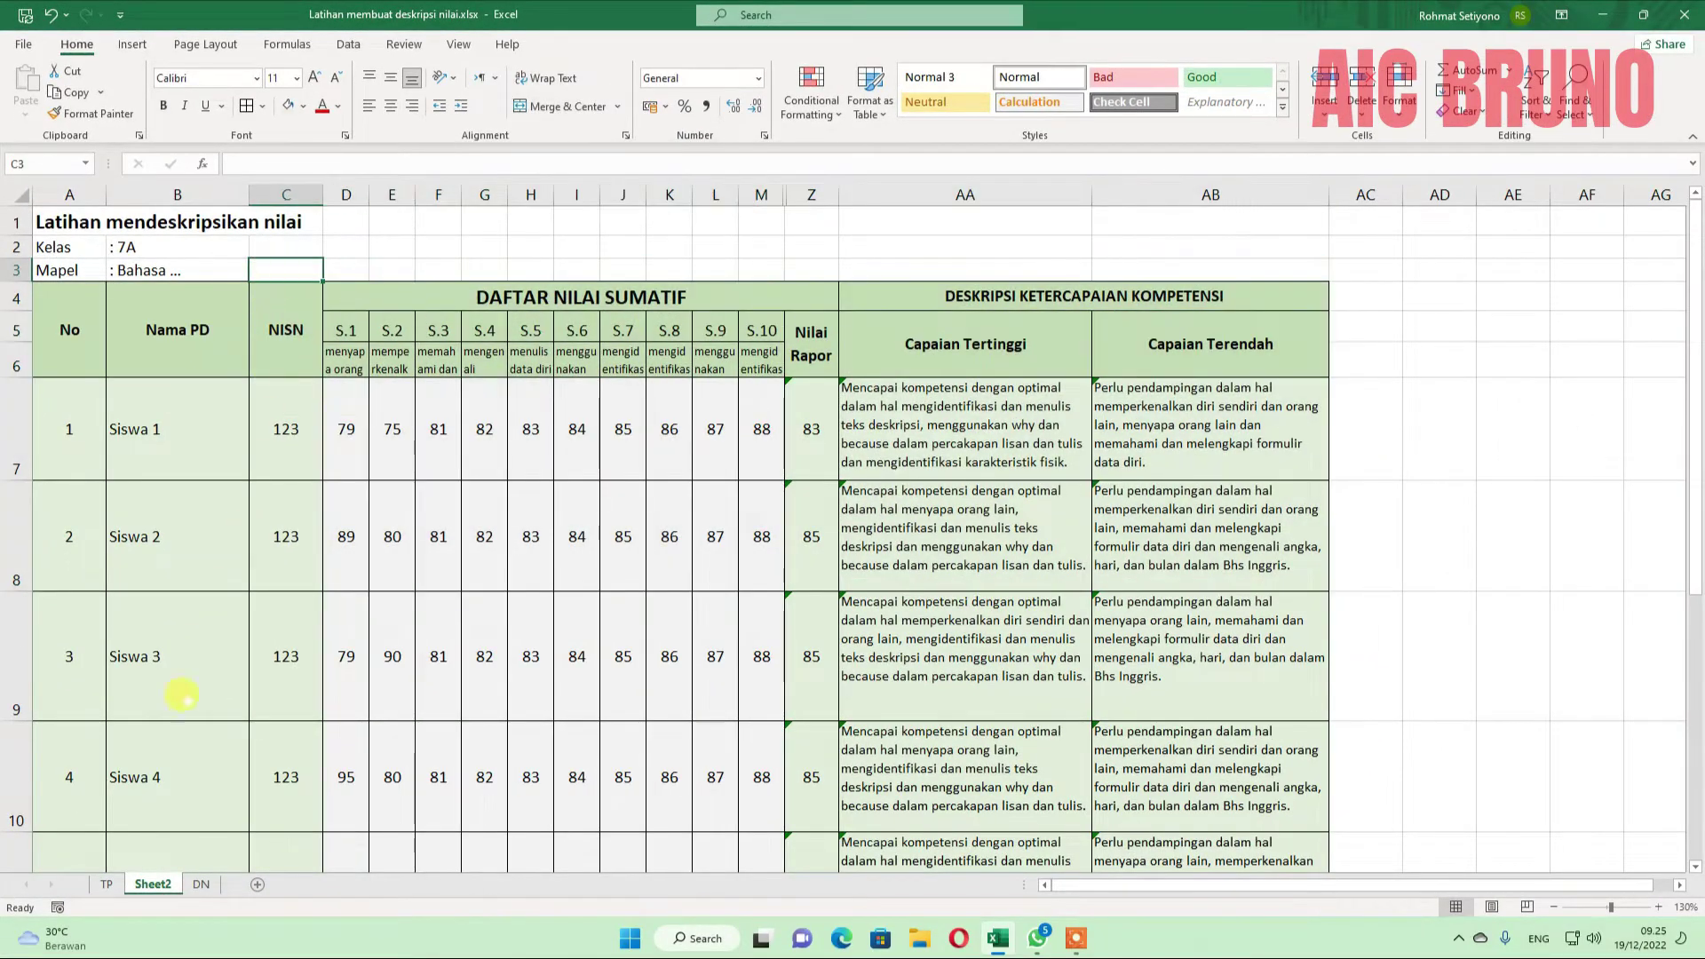
# Switch to the DN sheet and look over its table layout, including the No, Nama PD and NISN columns.
pyautogui.click(200, 884)
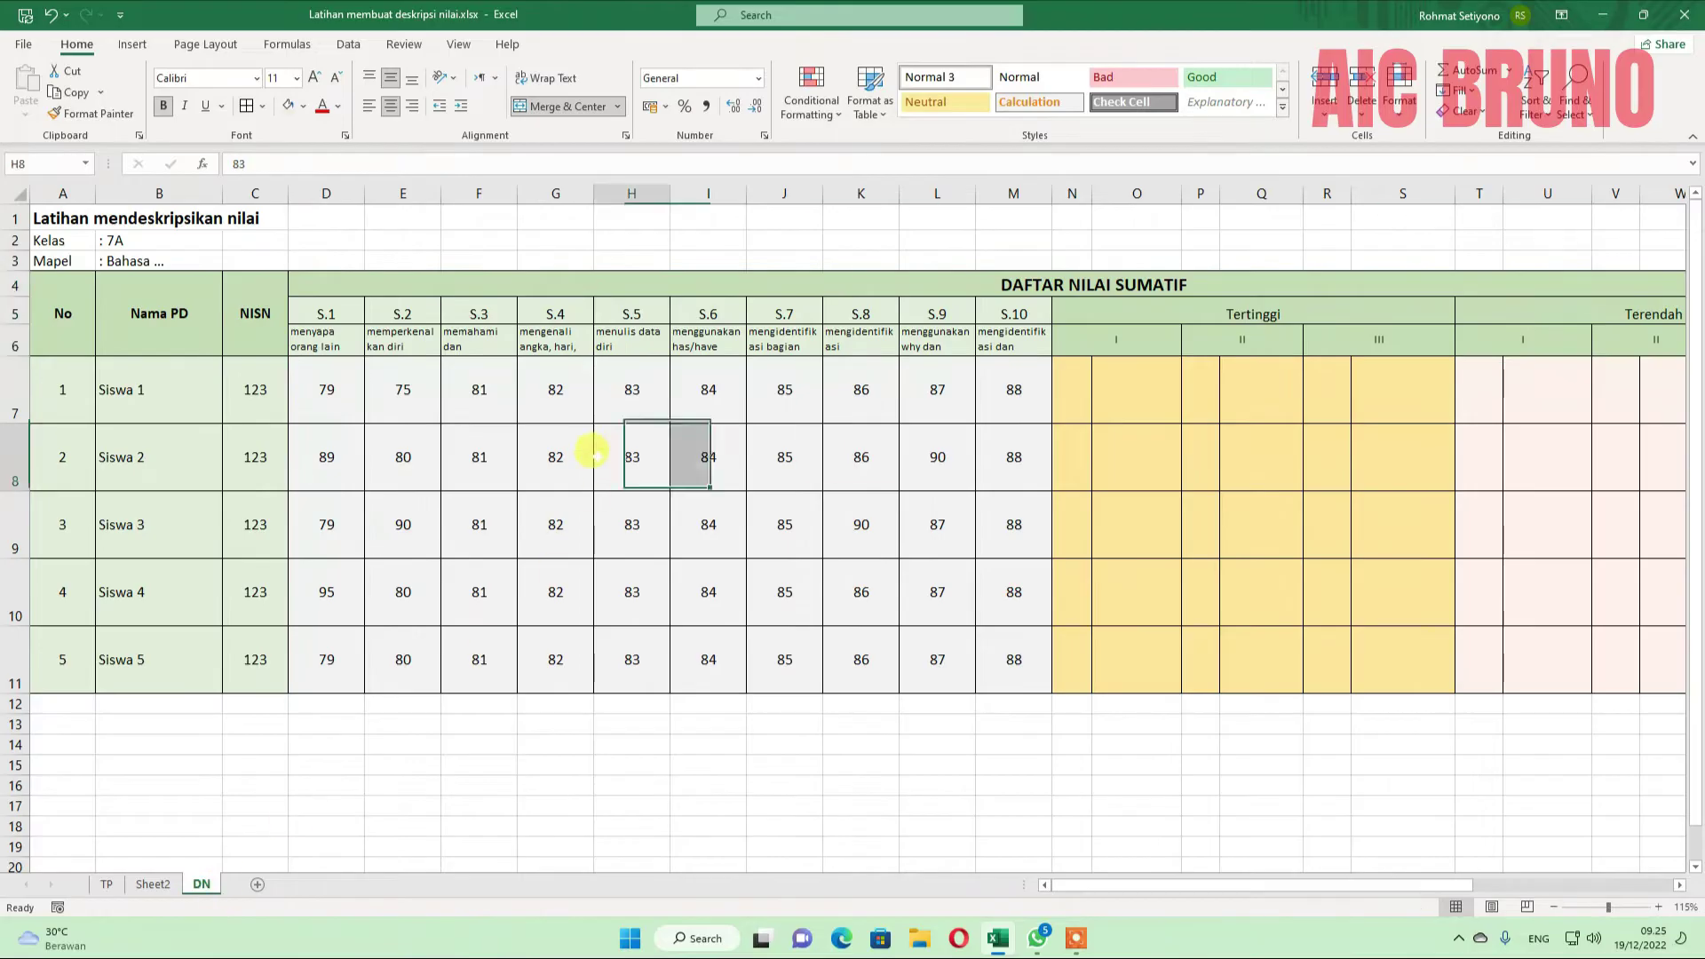
pyautogui.moveTo(1094, 888); pyautogui.dragTo(1581, 904)
pyautogui.click(1552, 906)
pyautogui.click(1552, 906)
pyautogui.moveTo(1339, 879); pyautogui.dragTo(1158, 904)
pyautogui.moveTo(52, 266); pyautogui.dragTo(222, 604)
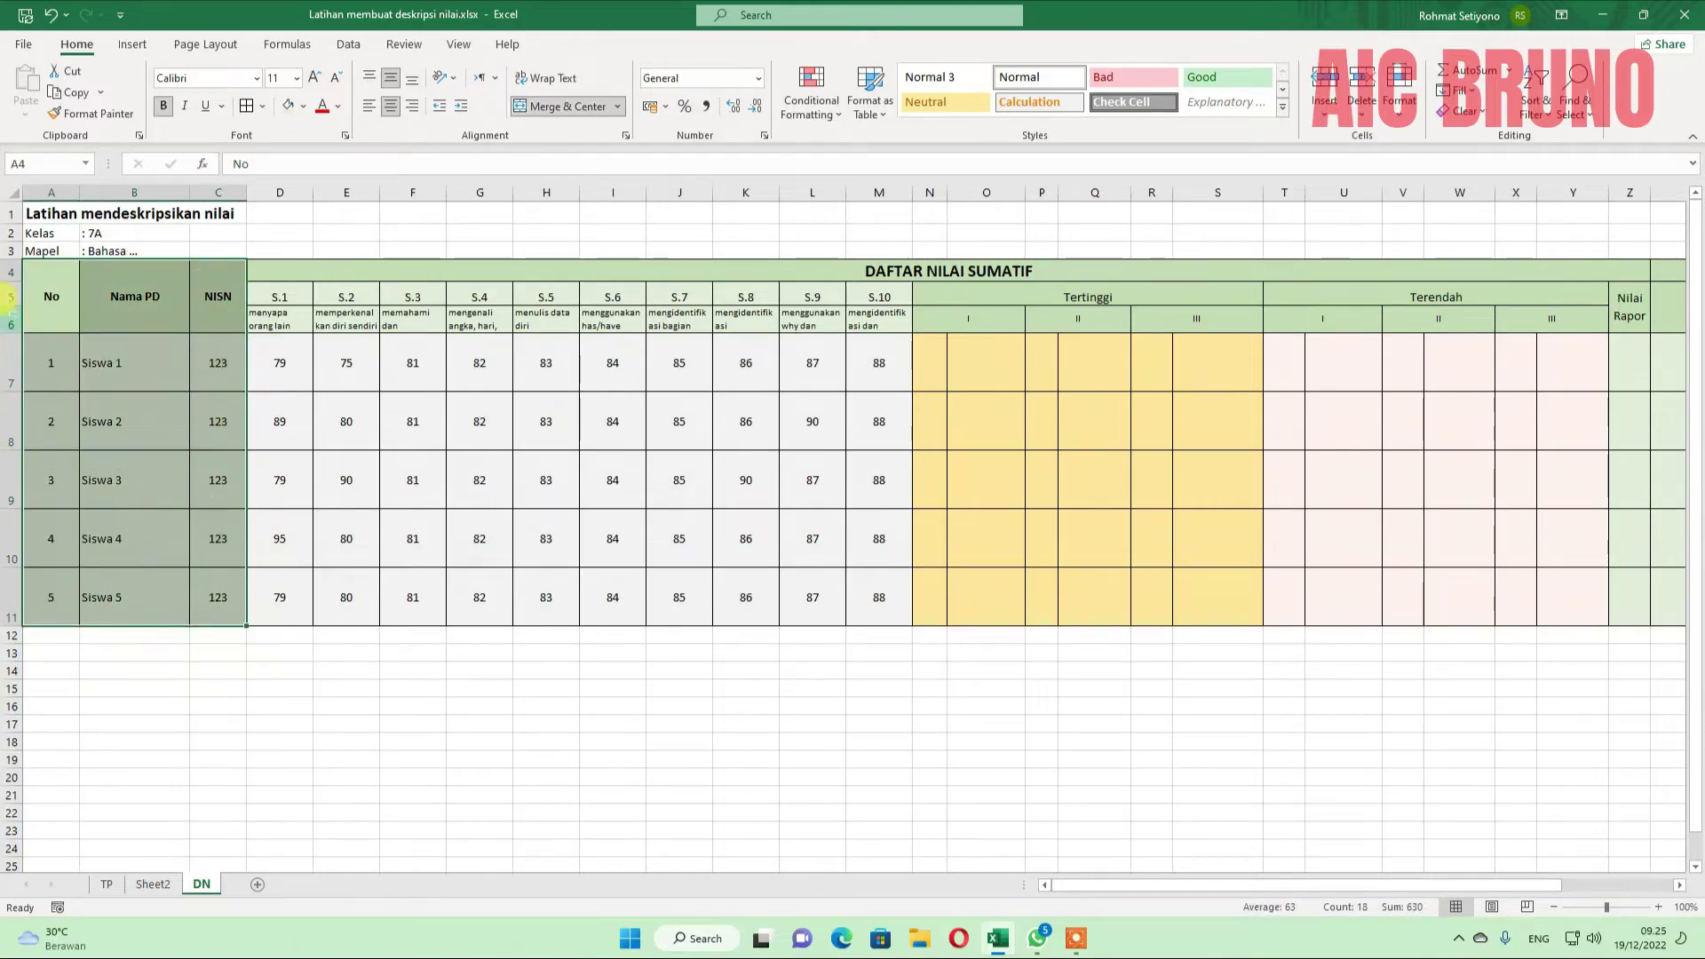
# Examine the DN sheet's S.1 to S.10 headings, the learning objectives in row 6 and the students' scores in D7:M11.
pyautogui.click(213, 298)
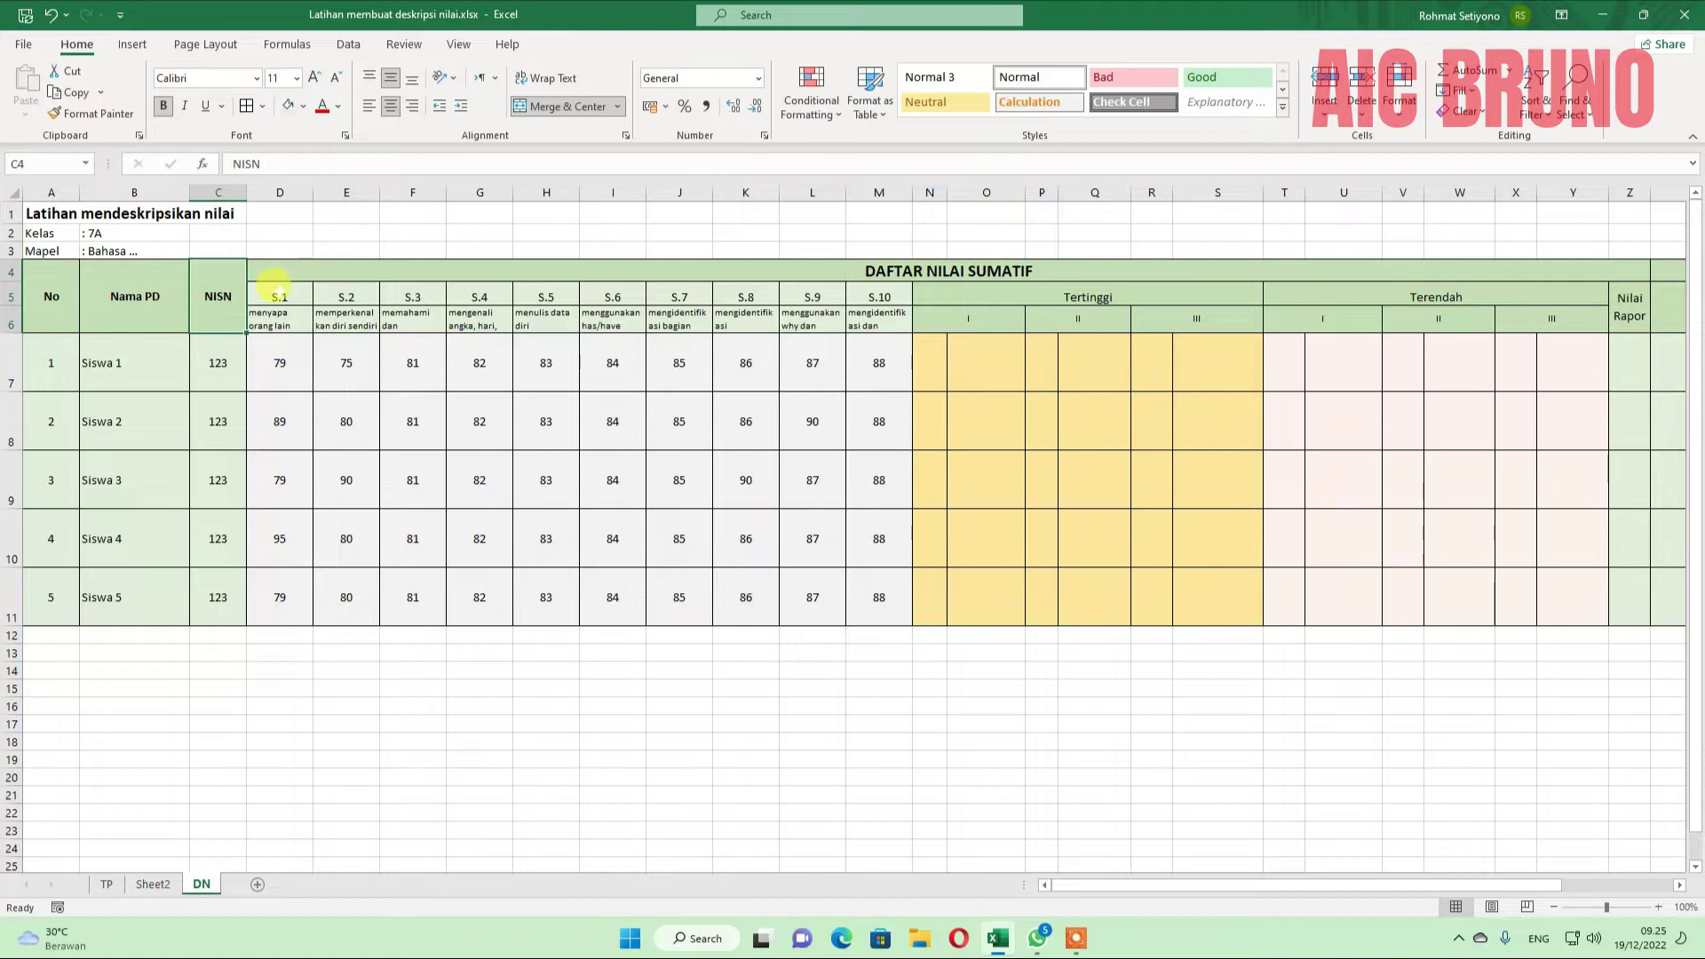
pyautogui.click(277, 290)
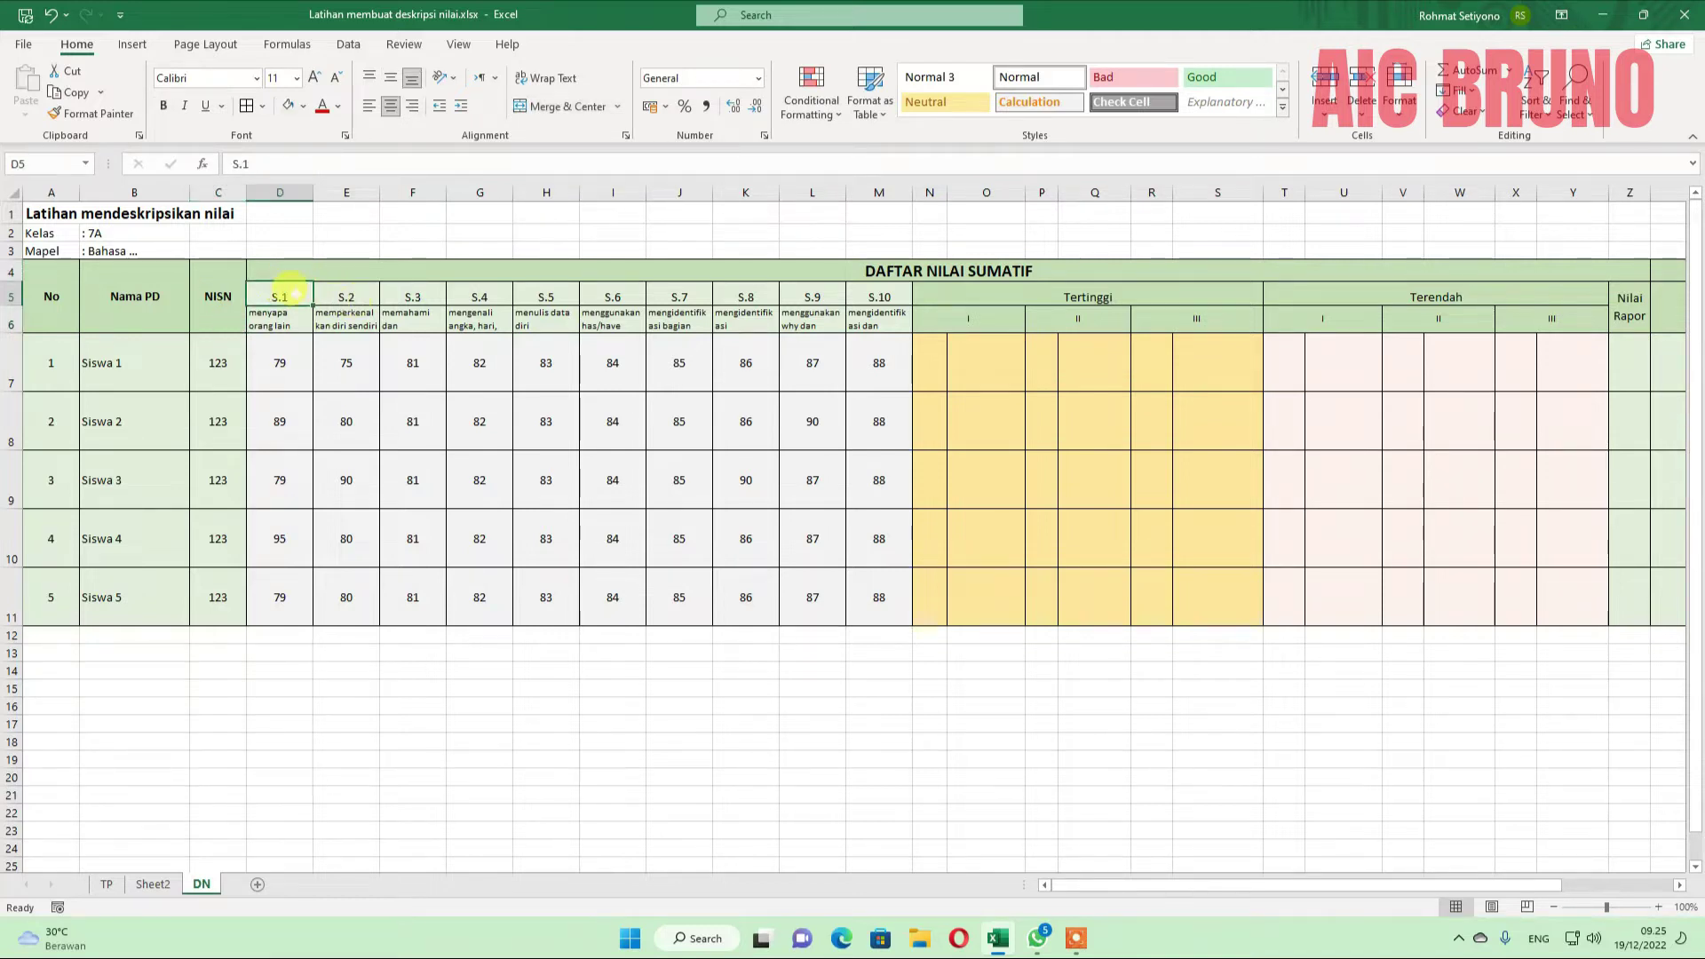
pyautogui.click(879, 299)
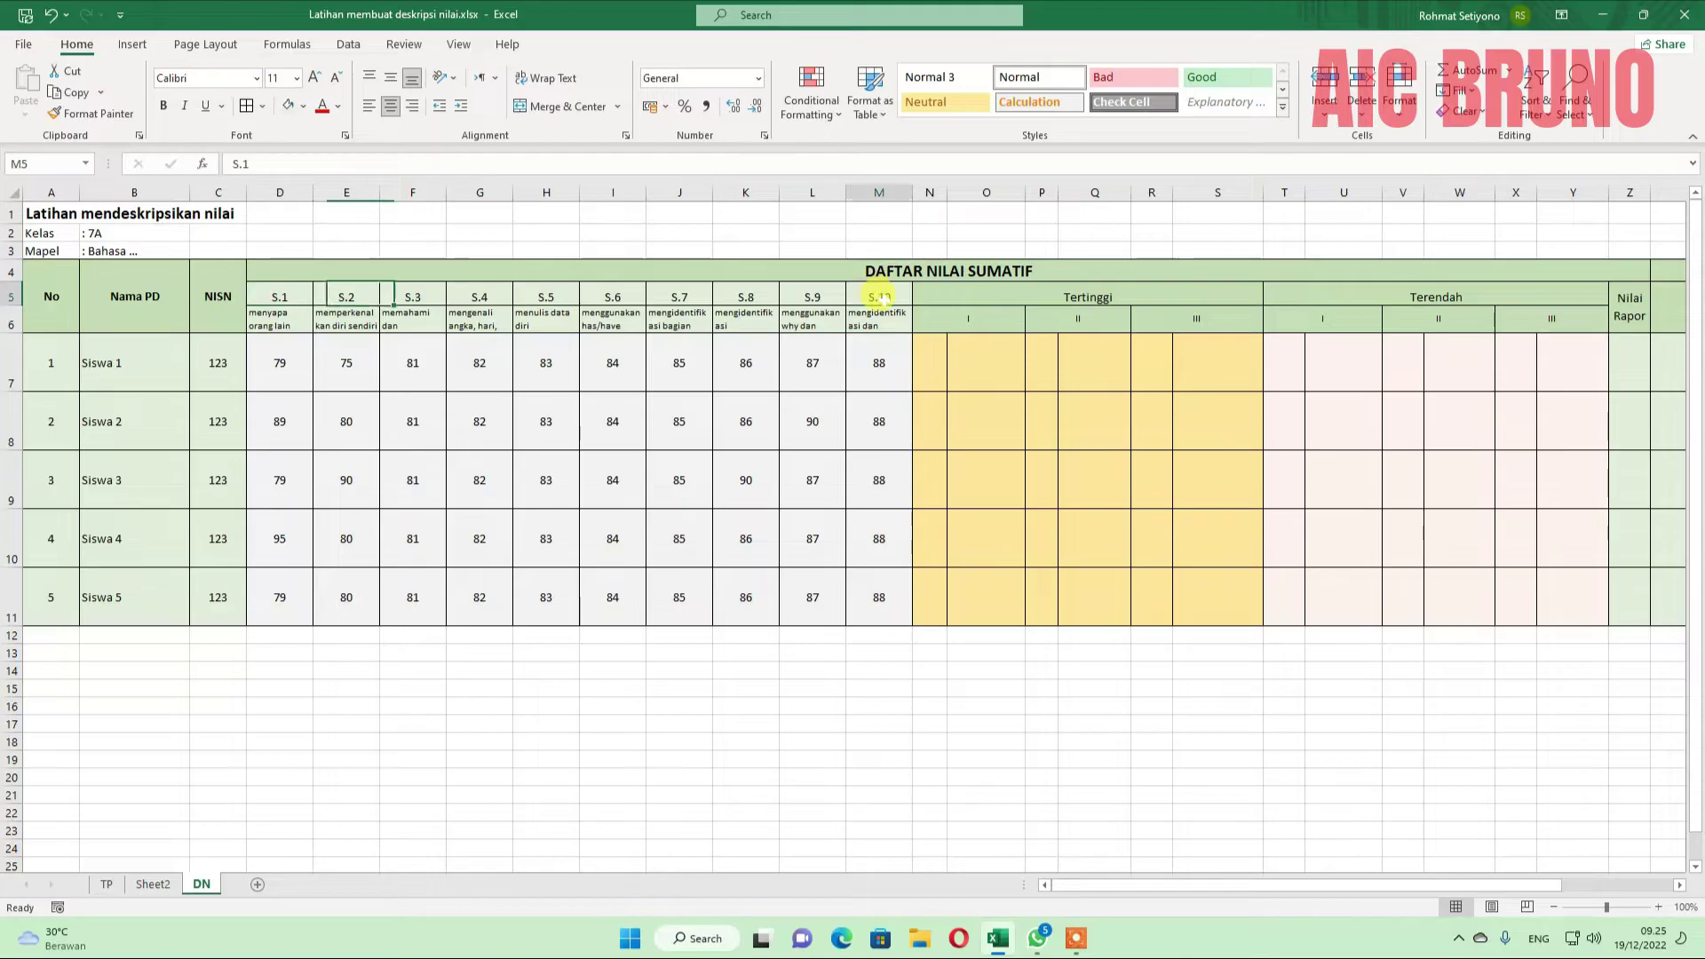
pyautogui.click(283, 315)
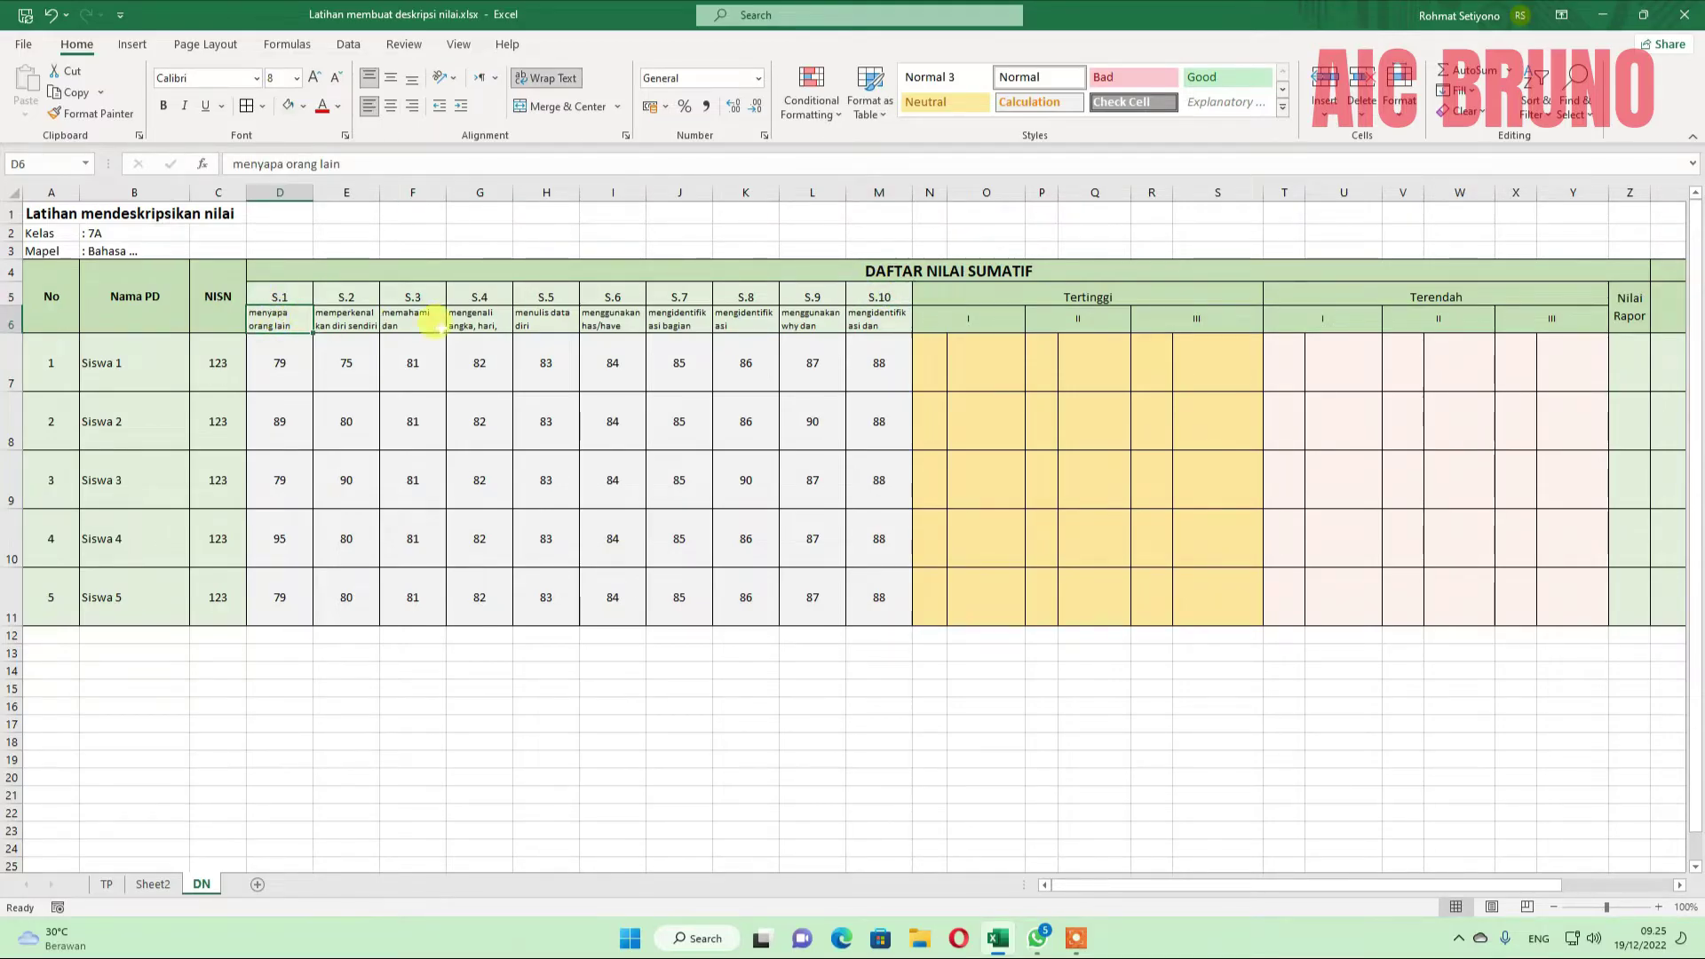
pyautogui.click(870, 318)
pyautogui.click(293, 321)
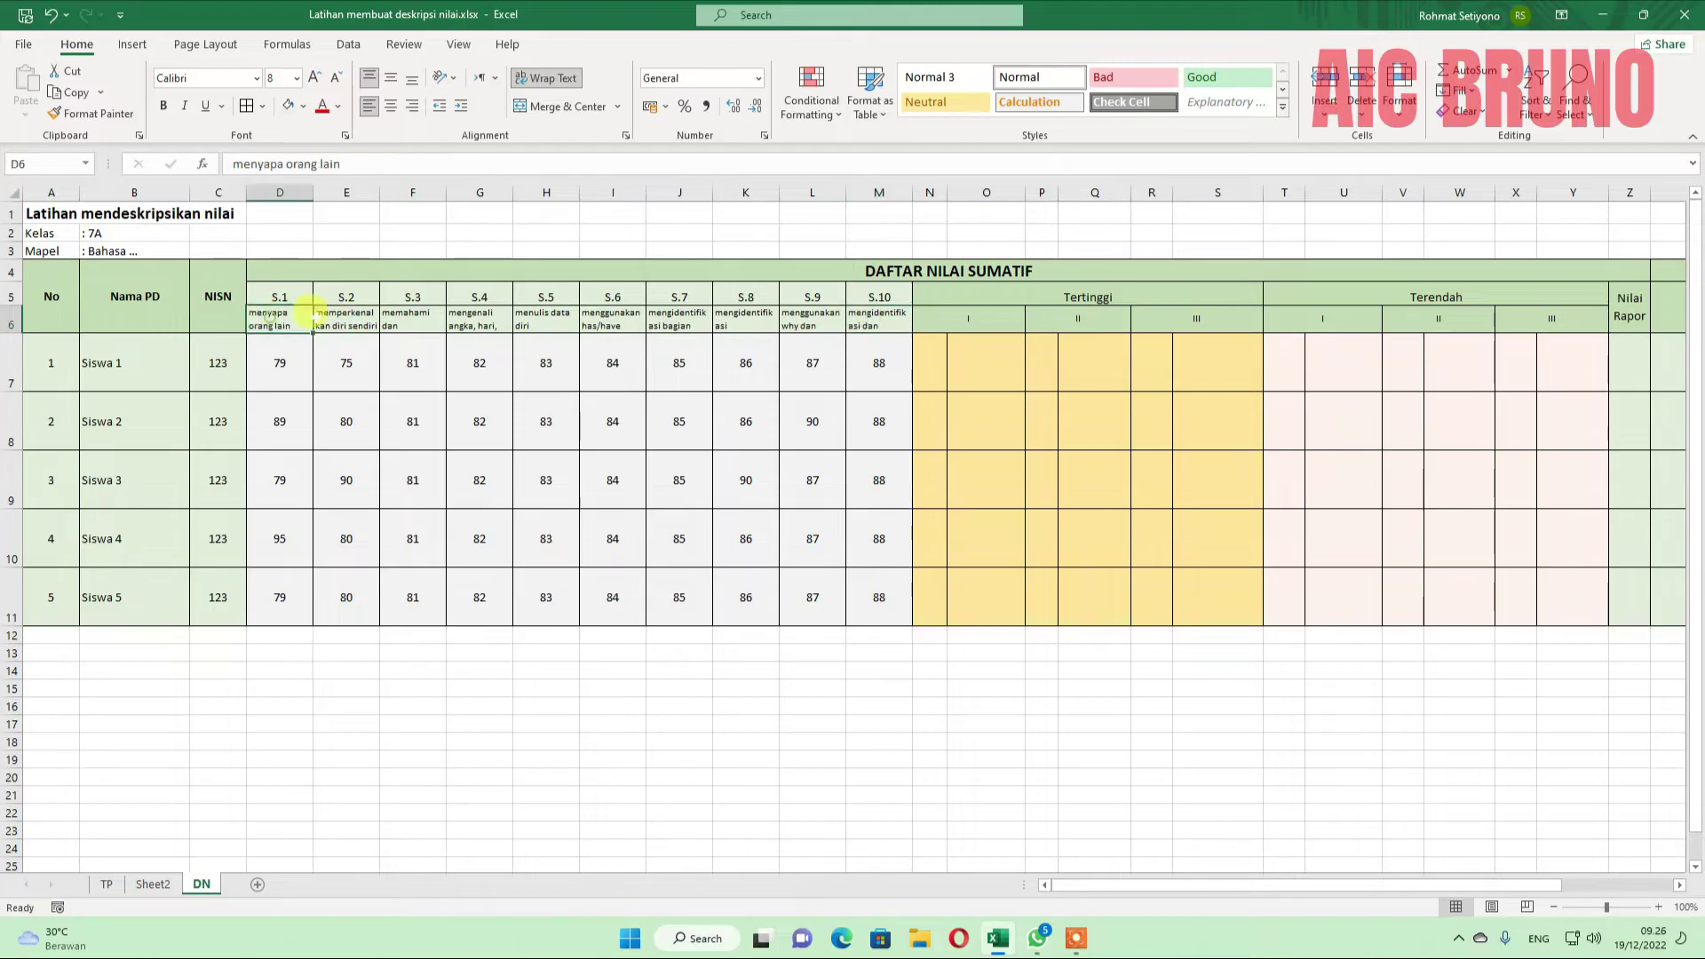
pyautogui.click(418, 318)
pyautogui.click(477, 322)
pyautogui.click(544, 317)
pyautogui.click(622, 317)
pyautogui.click(837, 317)
pyautogui.click(879, 319)
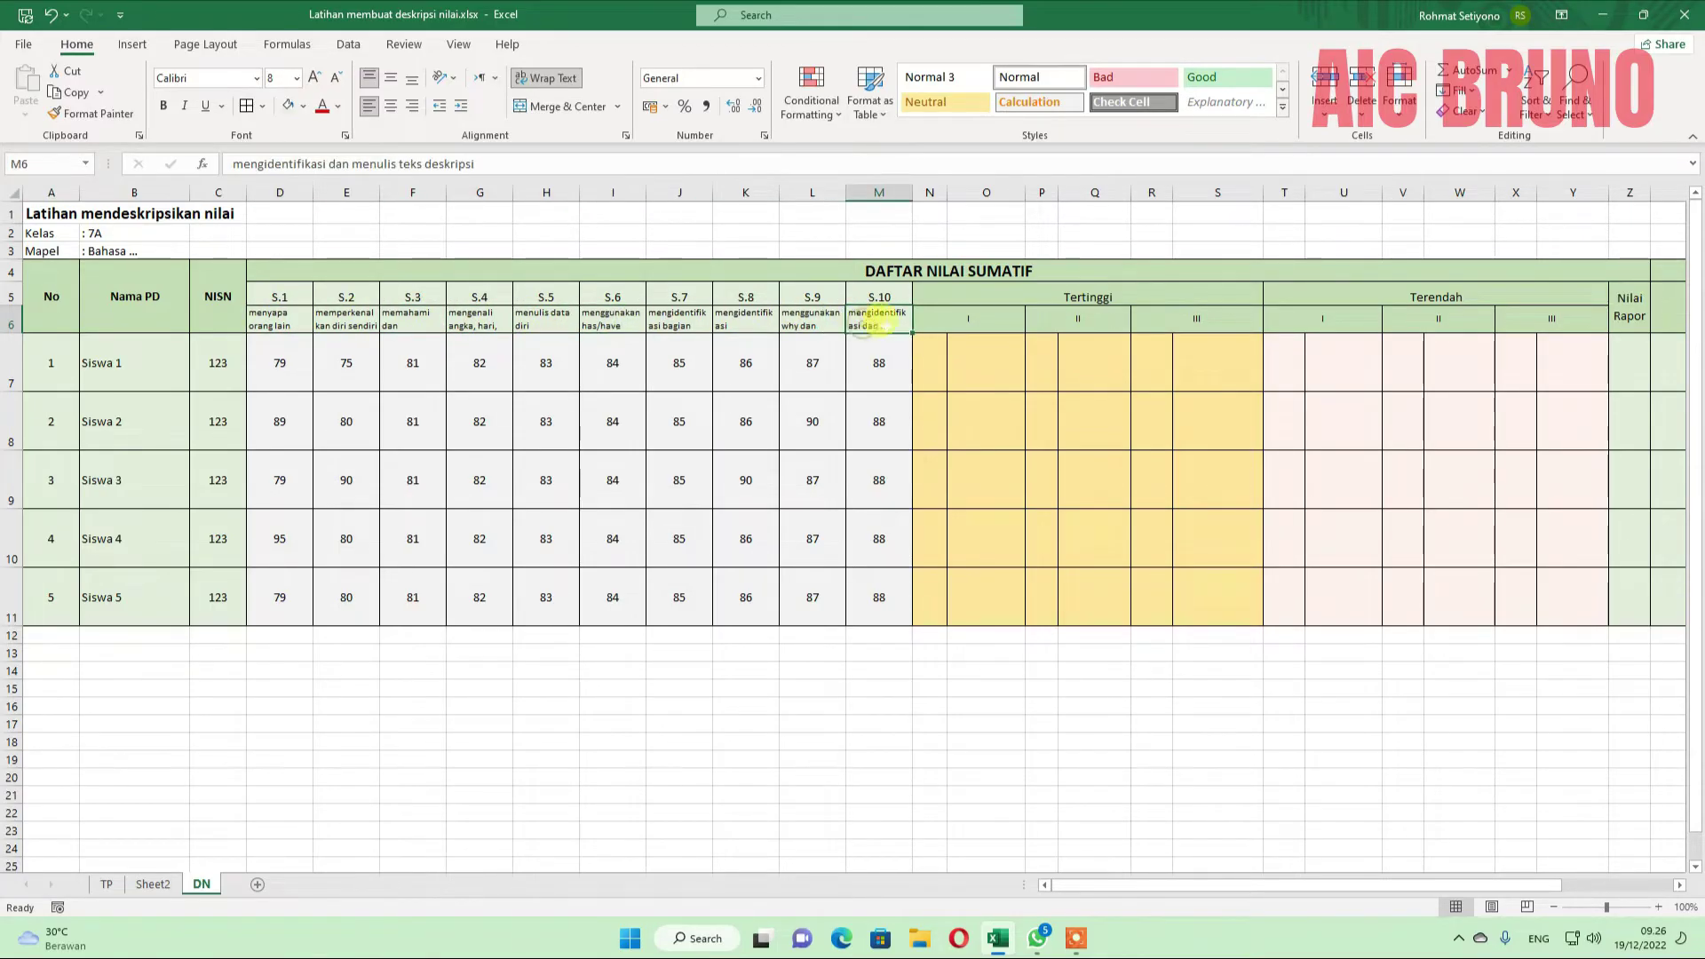
pyautogui.moveTo(279, 353); pyautogui.dragTo(867, 594)
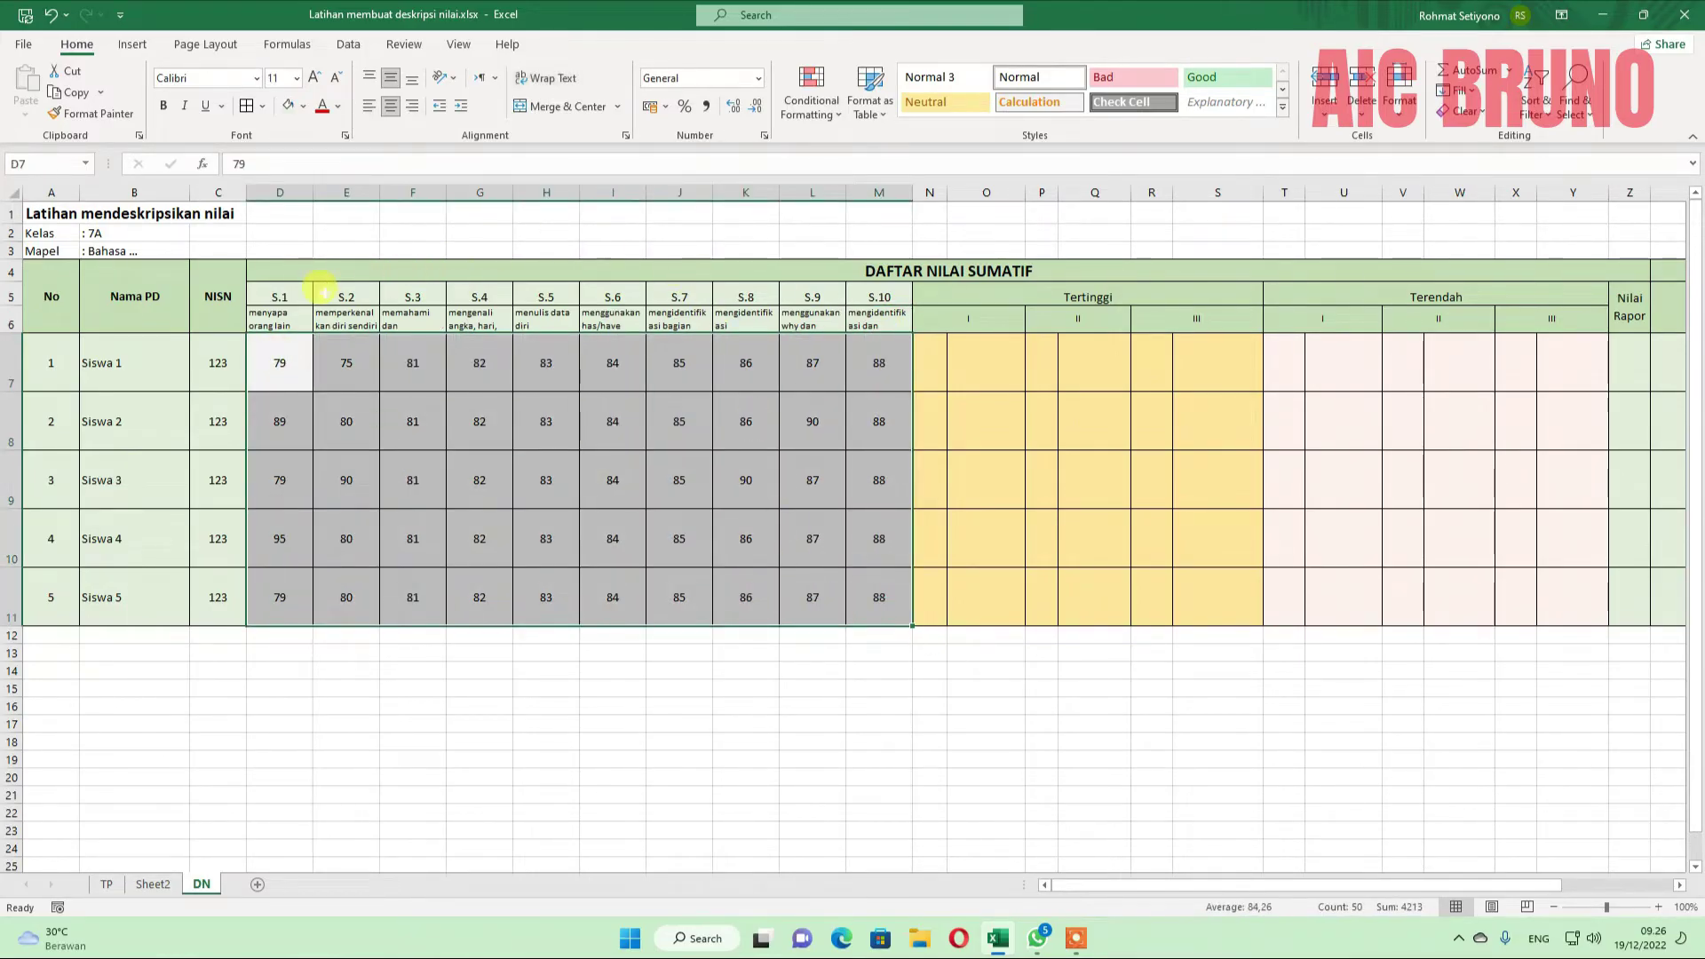
pyautogui.moveTo(280, 296)
pyautogui.mouseDown()
pyautogui.moveTo(760, 311)
pyautogui.moveTo(391, 298)
pyautogui.moveTo(267, 322)
pyautogui.mouseUp()
pyautogui.click(296, 364)
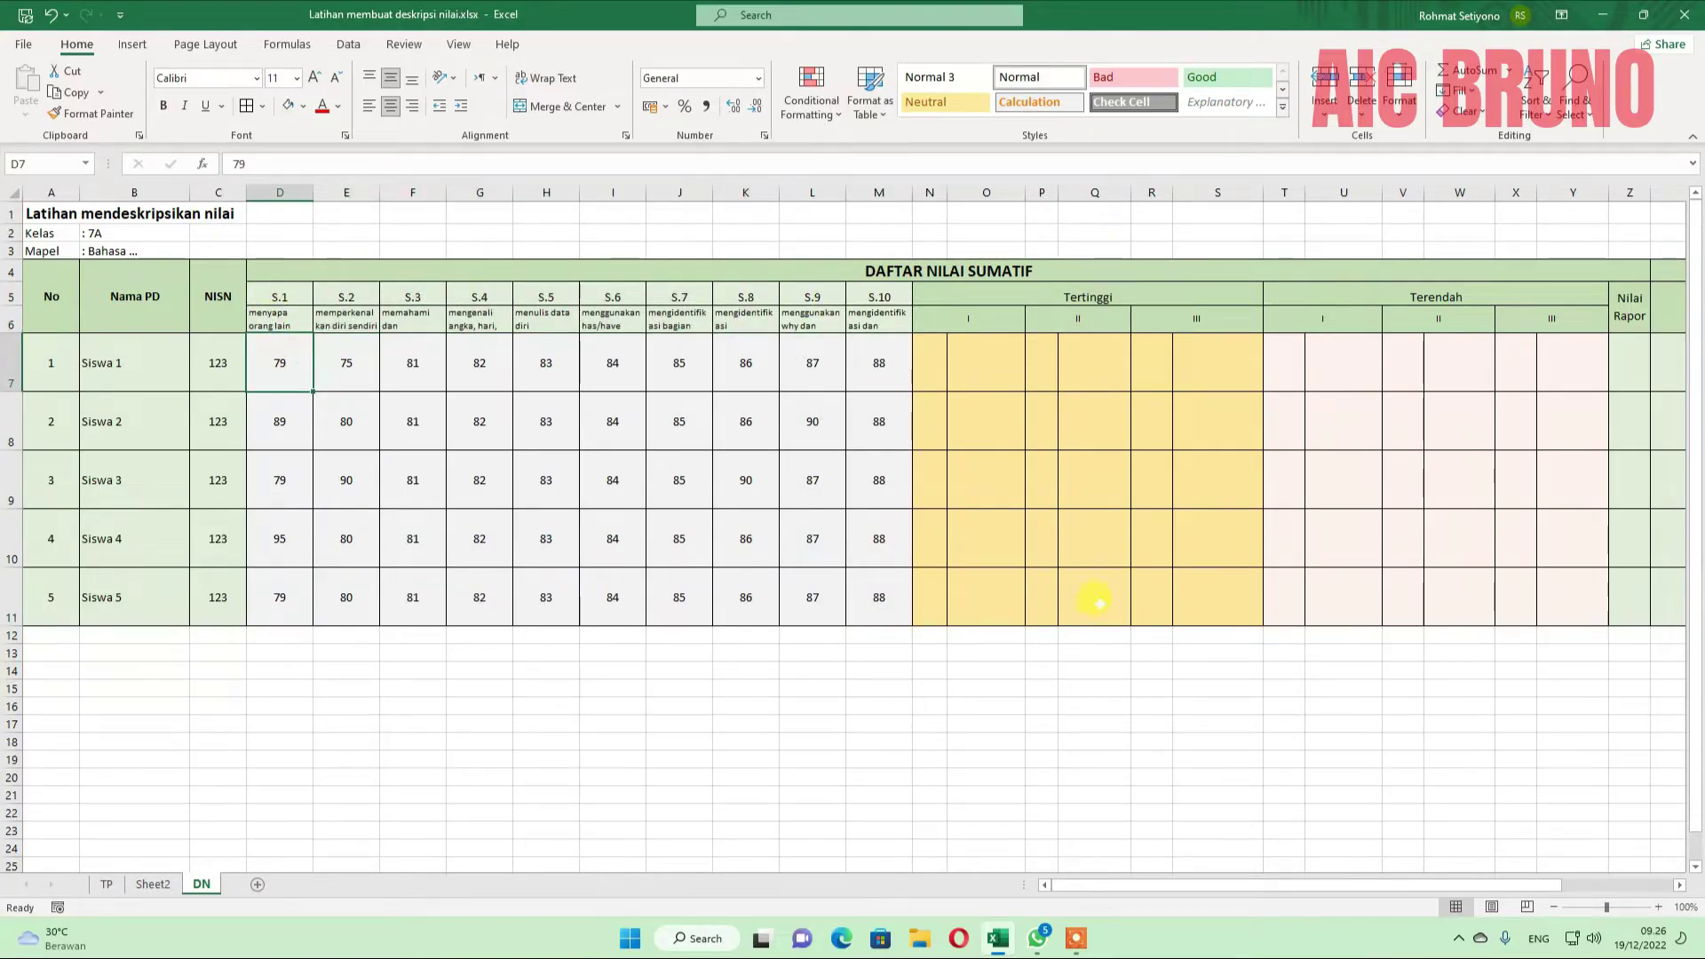
# Examine the Tertinggi section and its three column groups I, II and III in the row for Siswa 1.
pyautogui.click(1679, 886)
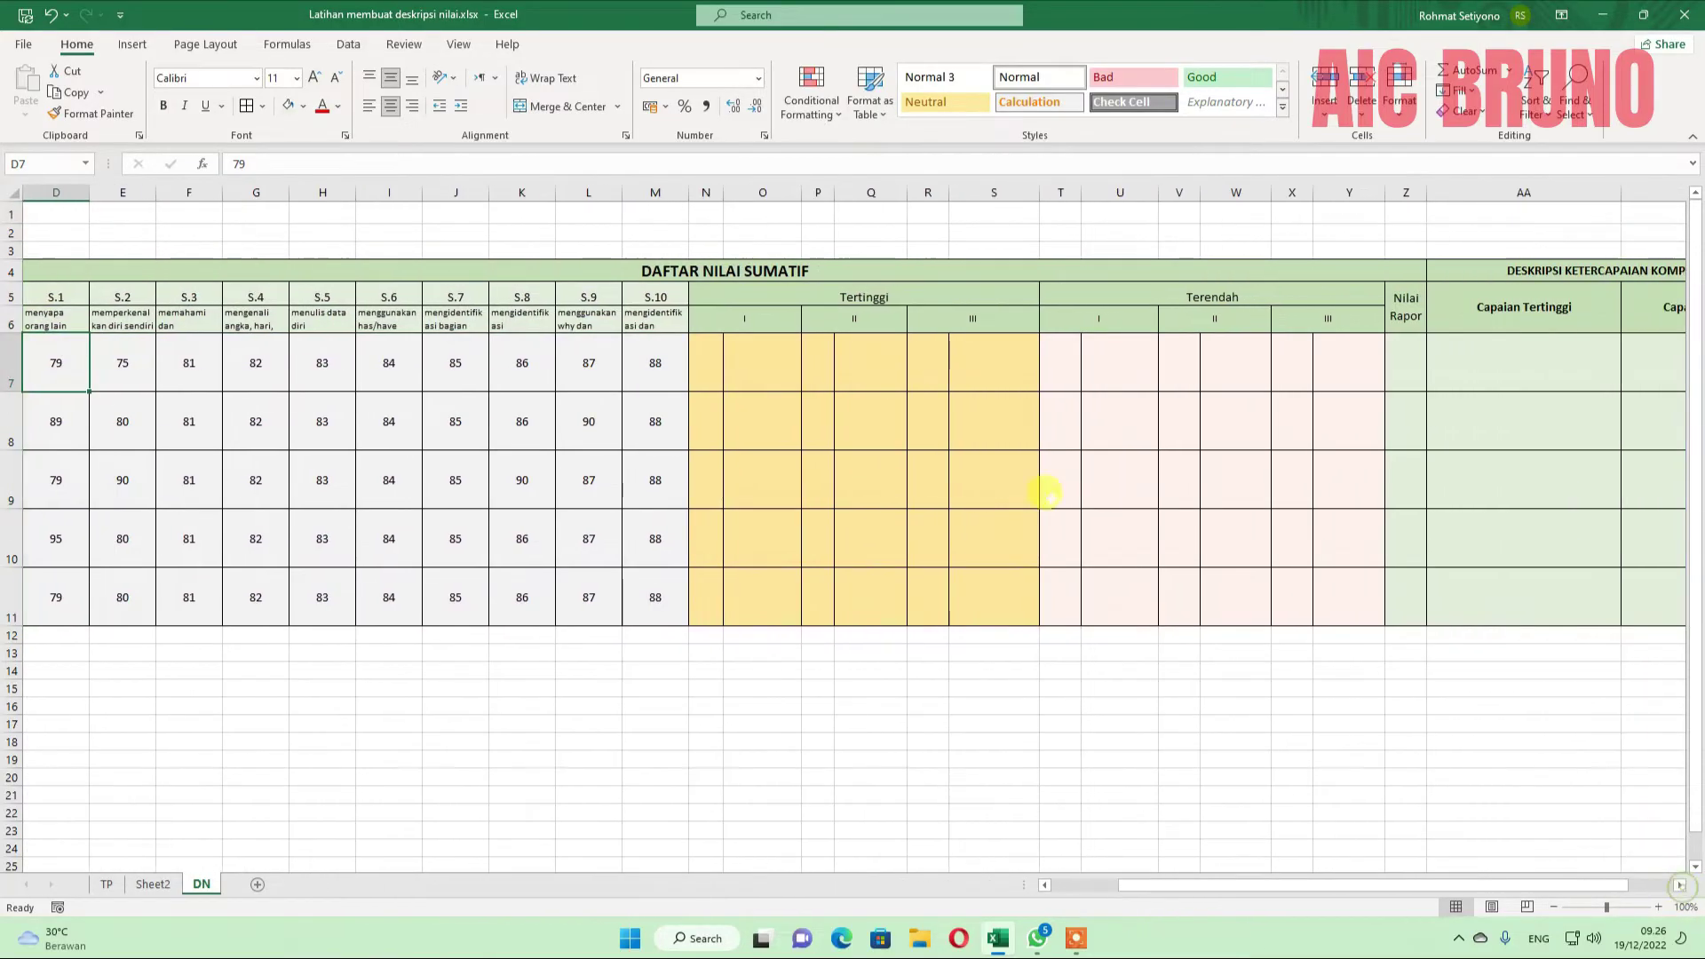
pyautogui.click(758, 289)
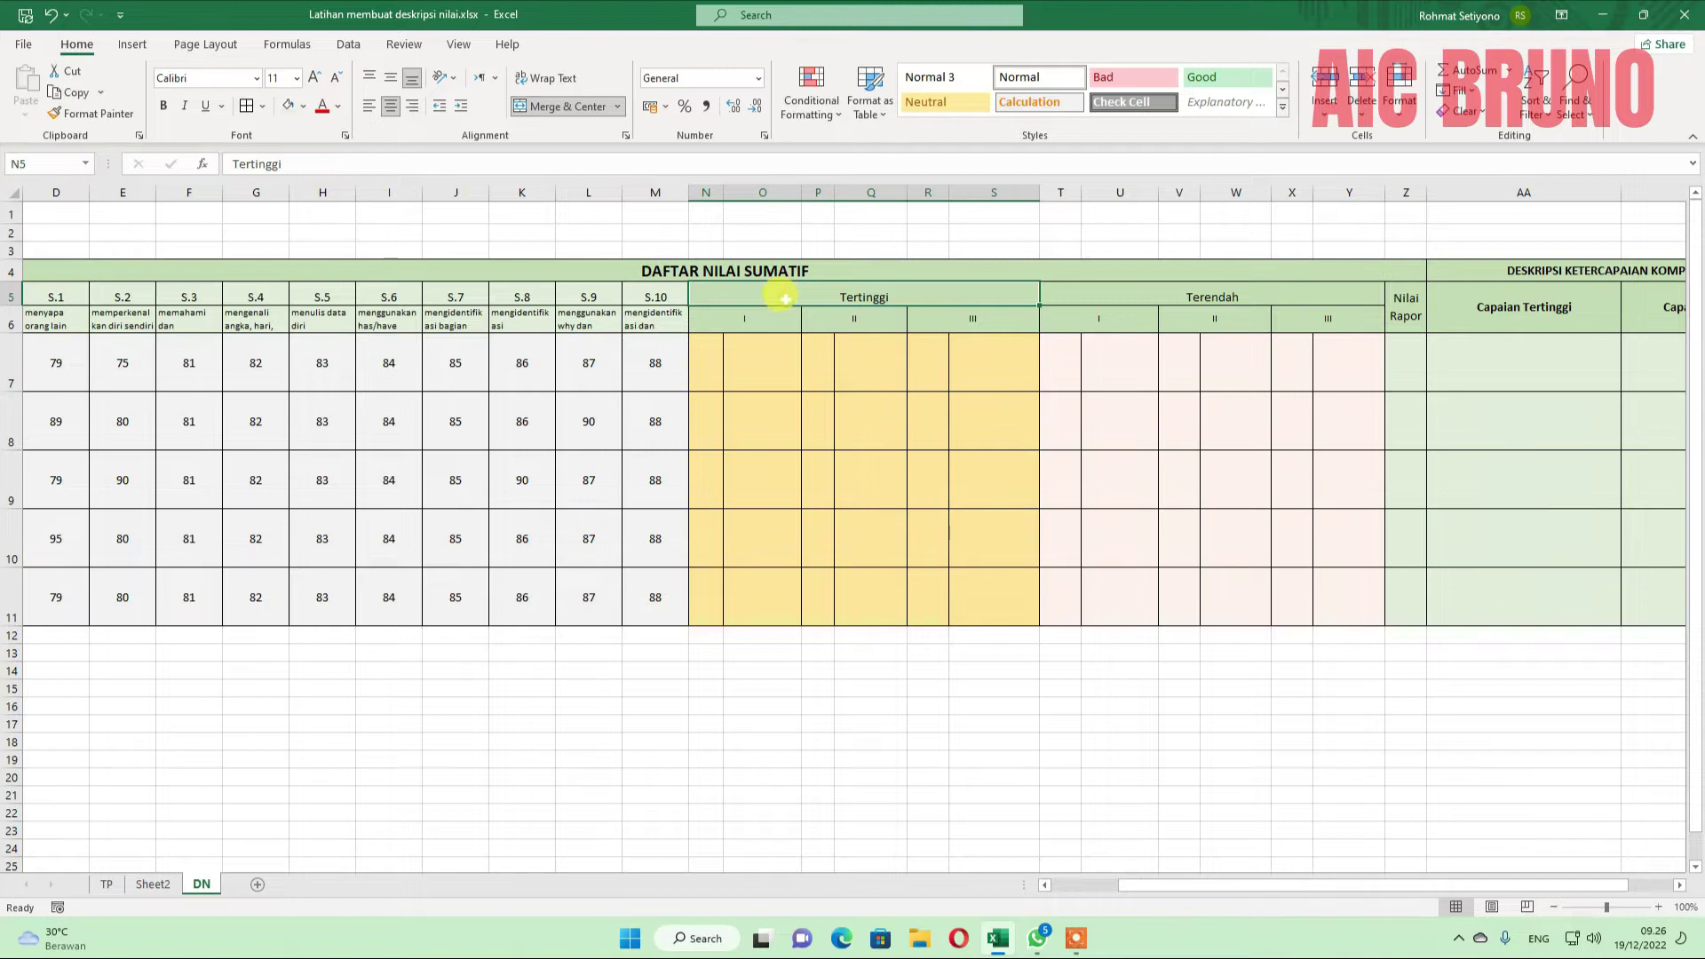
pyautogui.click(761, 356)
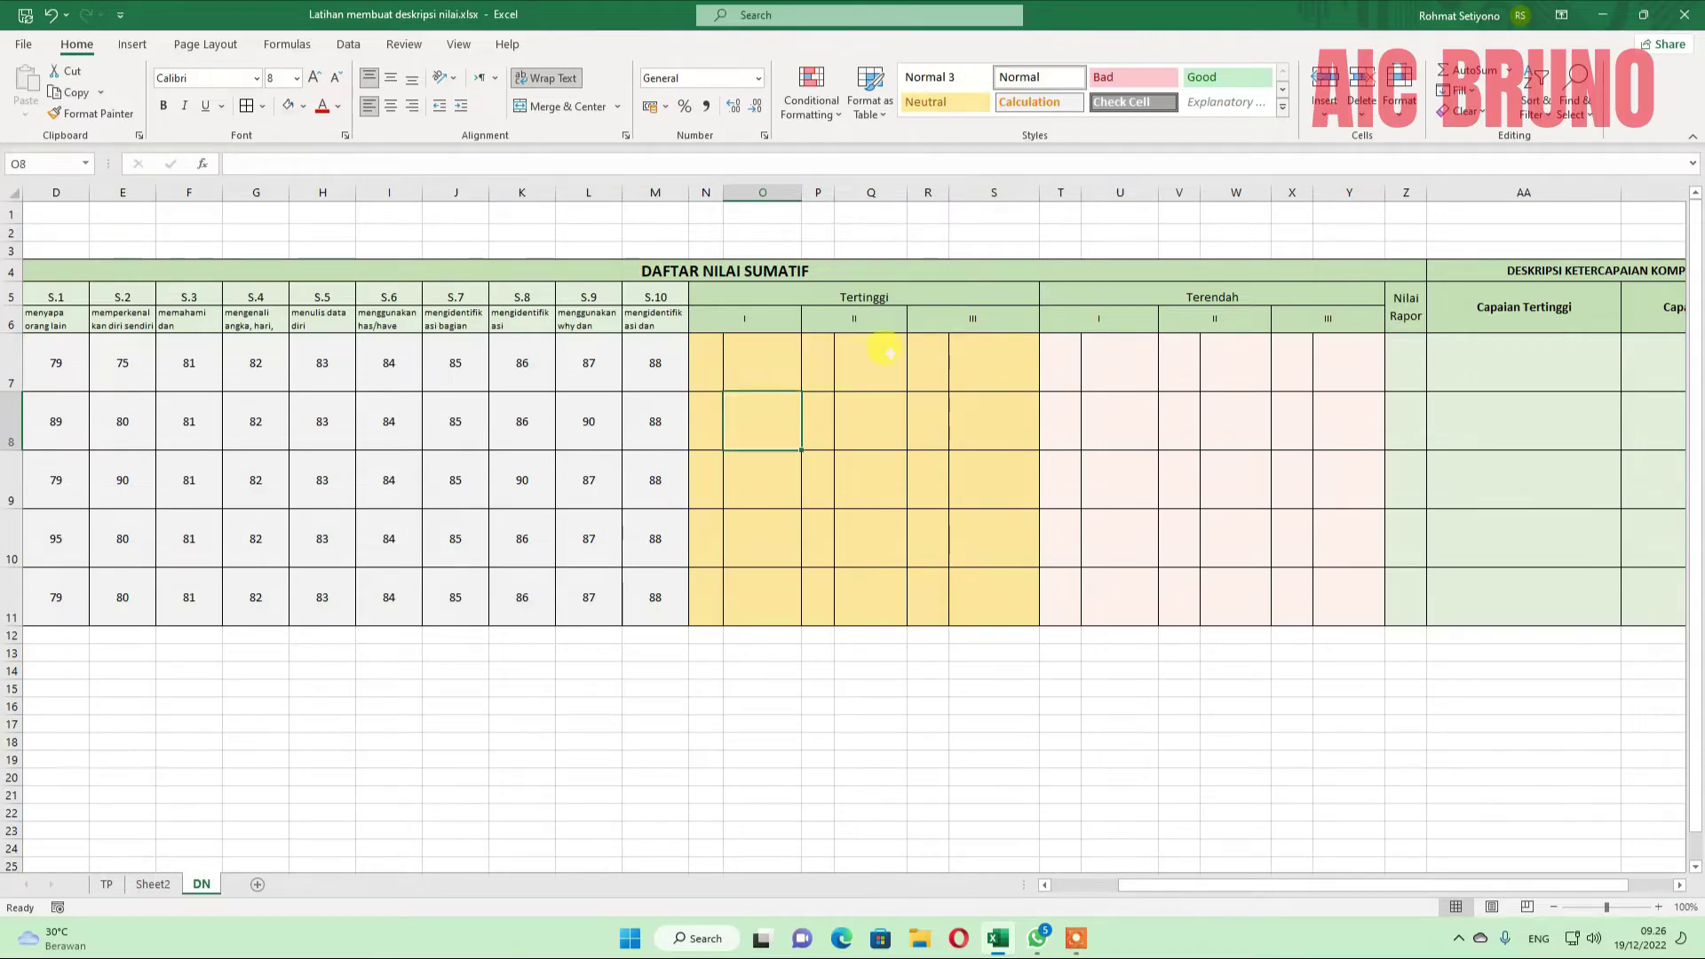
pyautogui.click(890, 354)
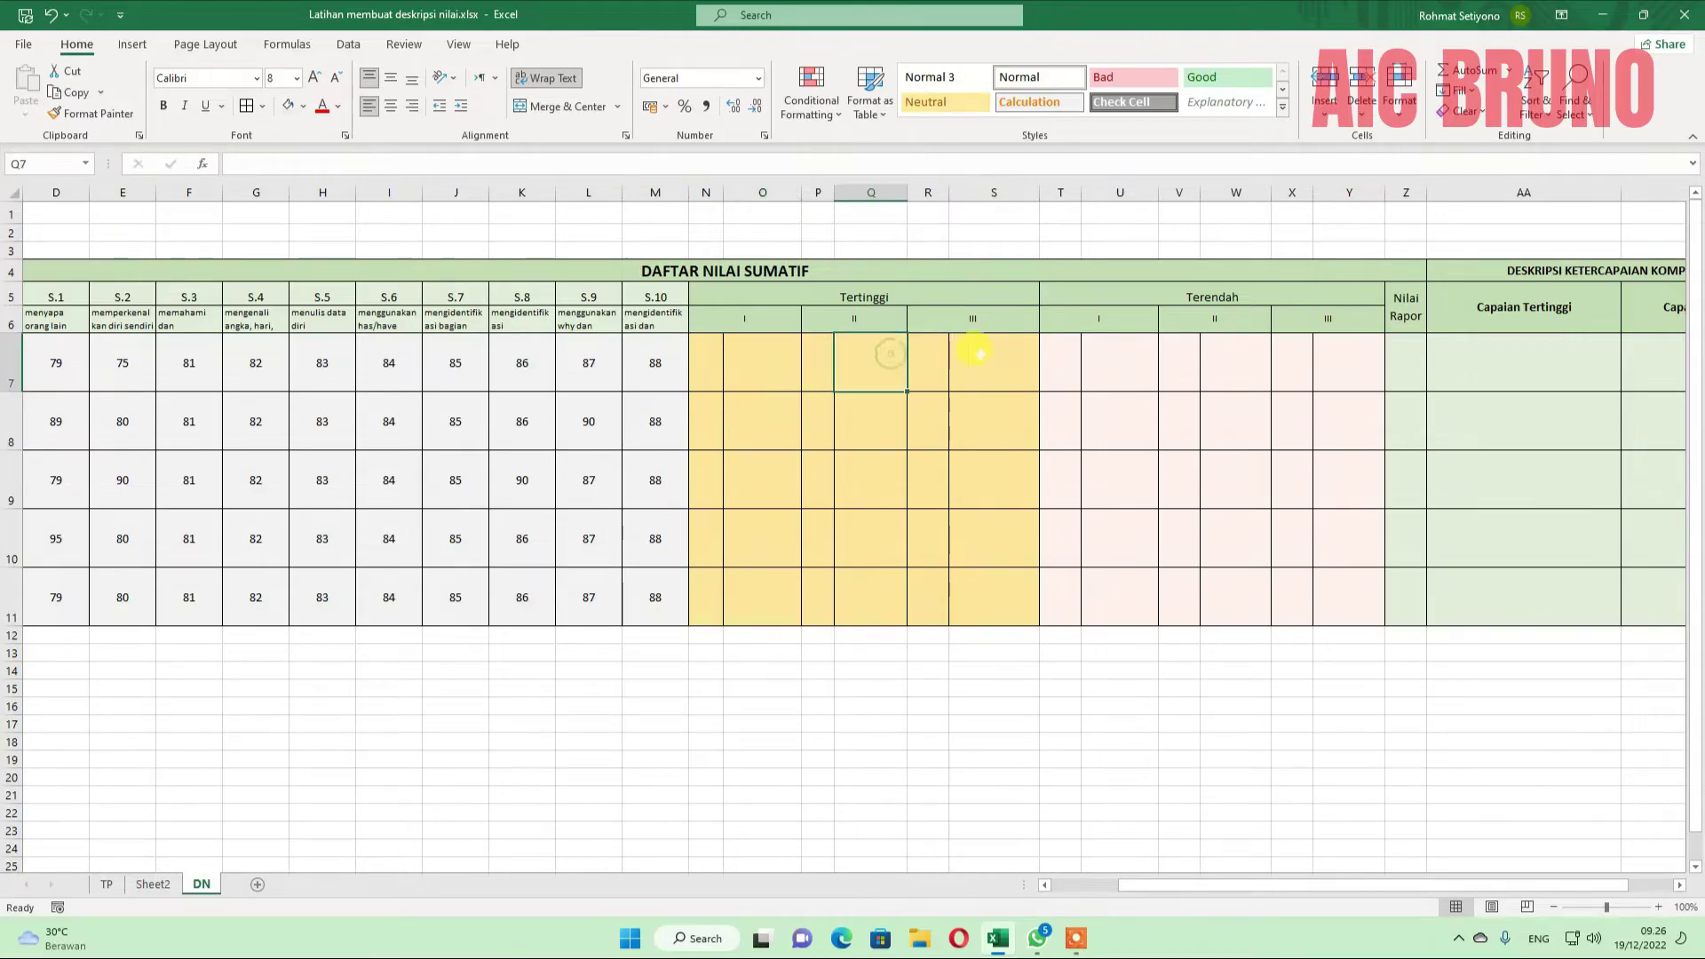
pyautogui.click(763, 354)
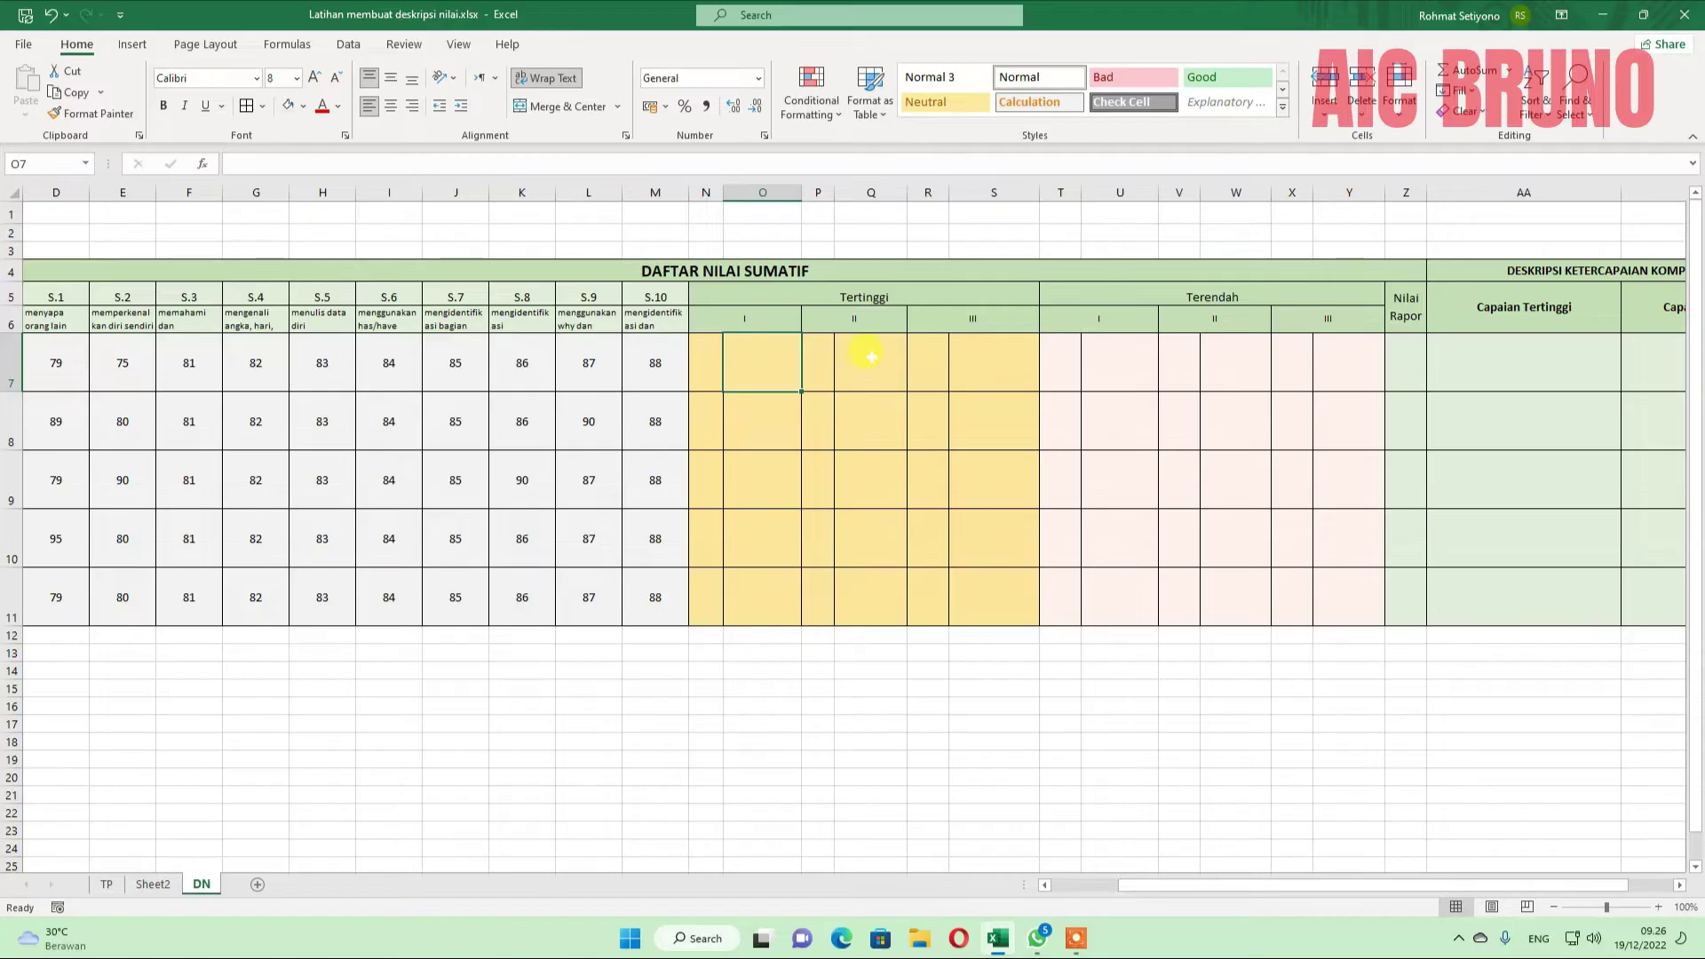
pyautogui.click(870, 355)
pyautogui.click(990, 357)
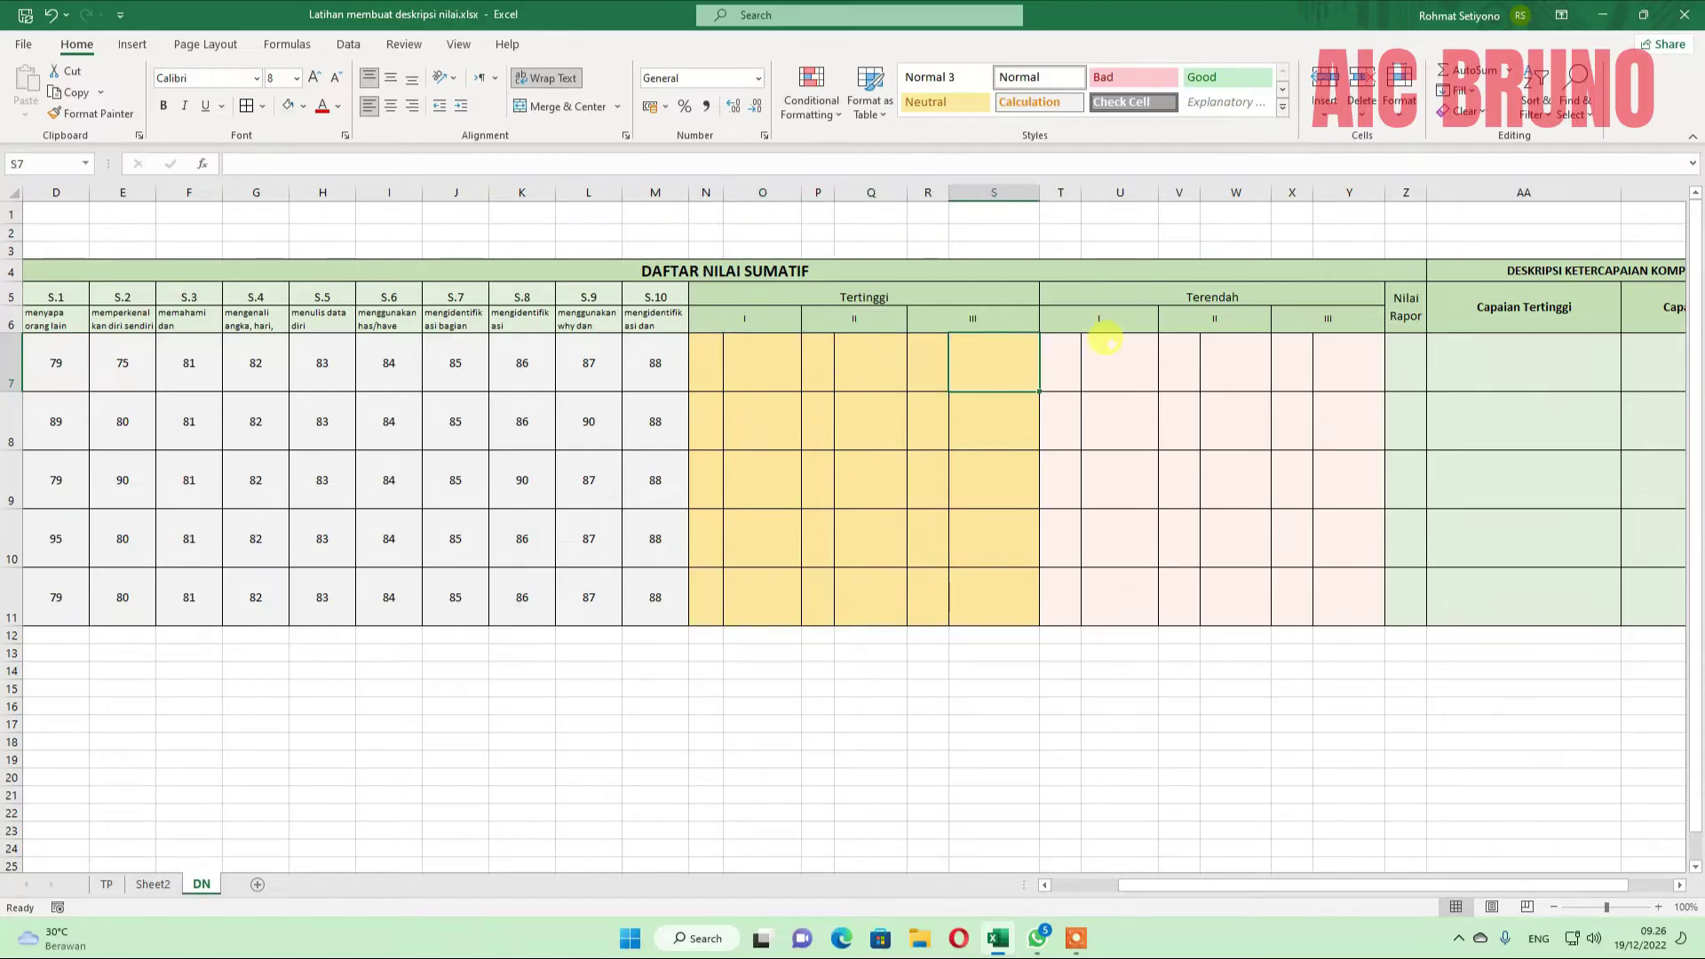
# Examine the Terendah section and its three column groups I, II and III in the row for Siswa 1.
pyautogui.click(1162, 291)
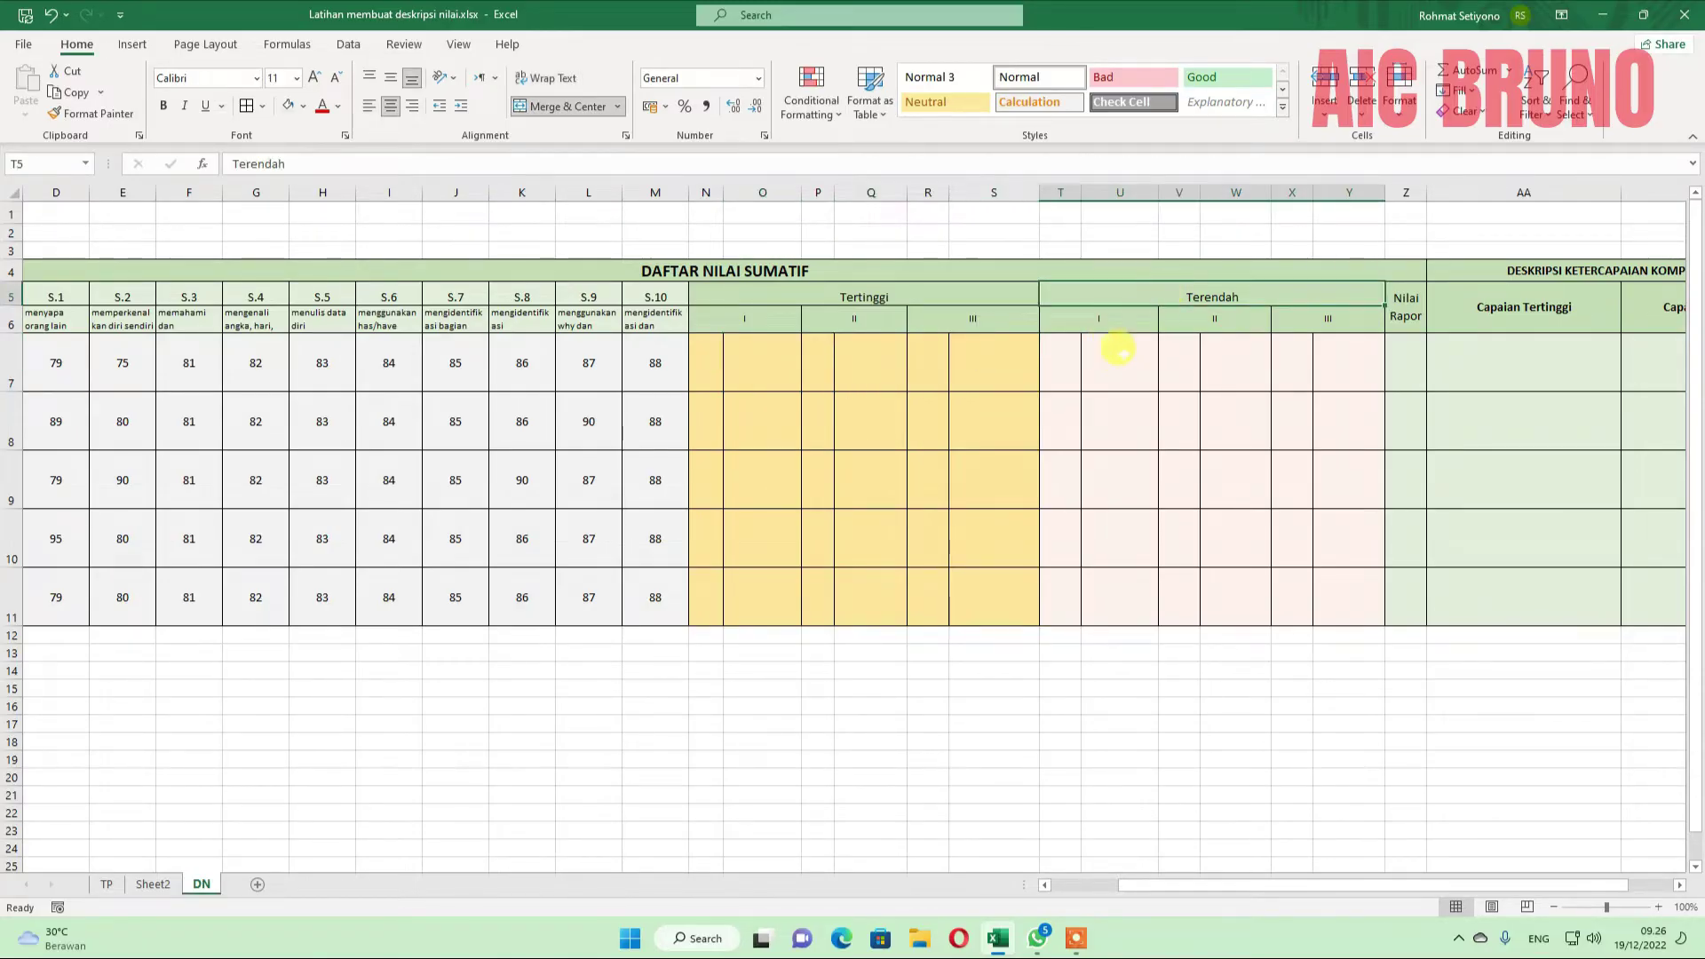
pyautogui.click(1066, 357)
pyautogui.click(1110, 363)
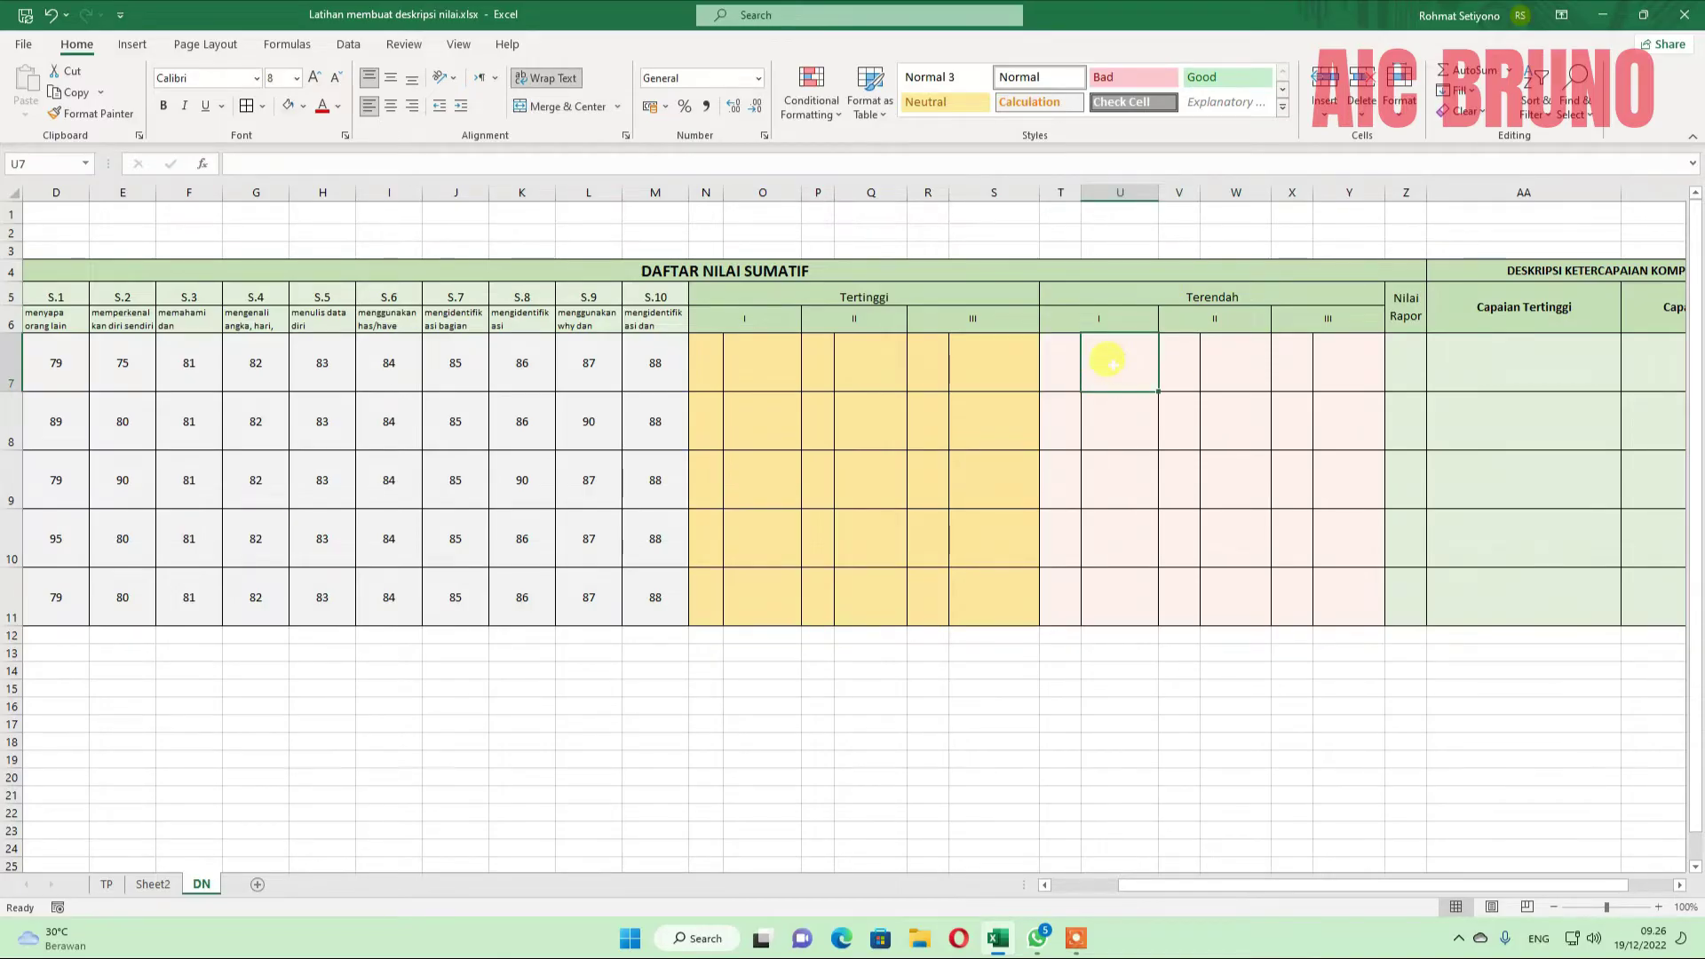
pyautogui.click(1234, 350)
pyautogui.click(1332, 351)
# Review the Tertinggi heading with its I, II and III subheadings under DAFTAR NILAI SUMATIF.
pyautogui.click(745, 355)
pyautogui.click(759, 293)
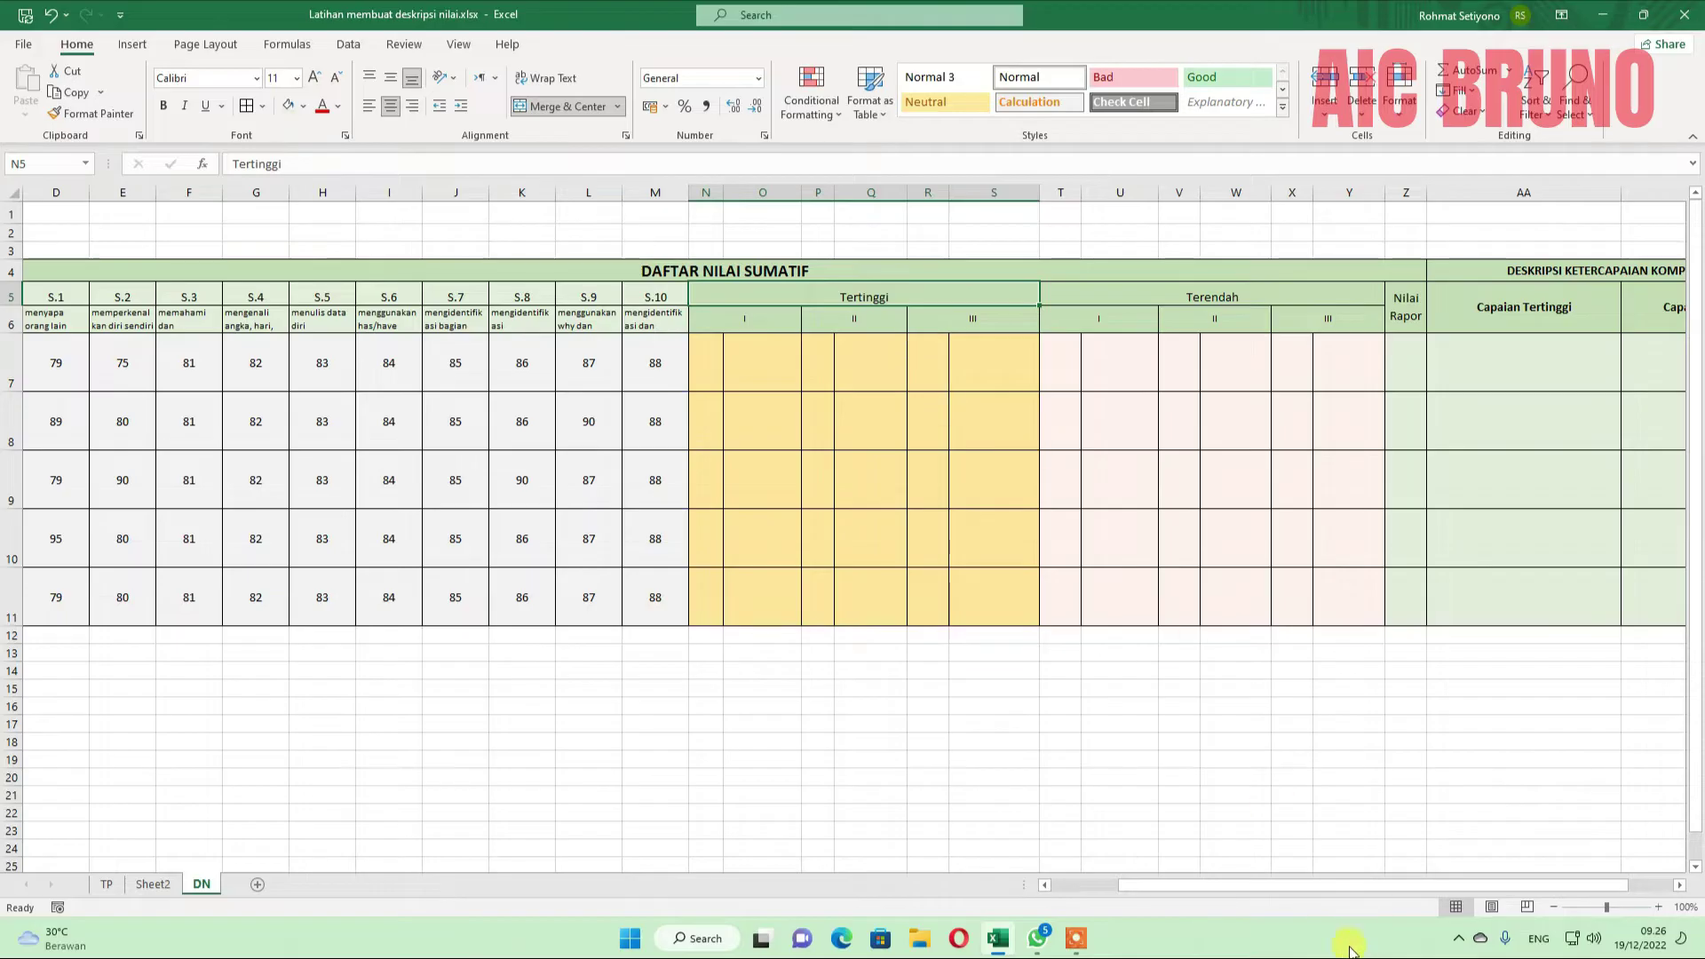
pyautogui.moveTo(1319, 886); pyautogui.dragTo(1379, 887)
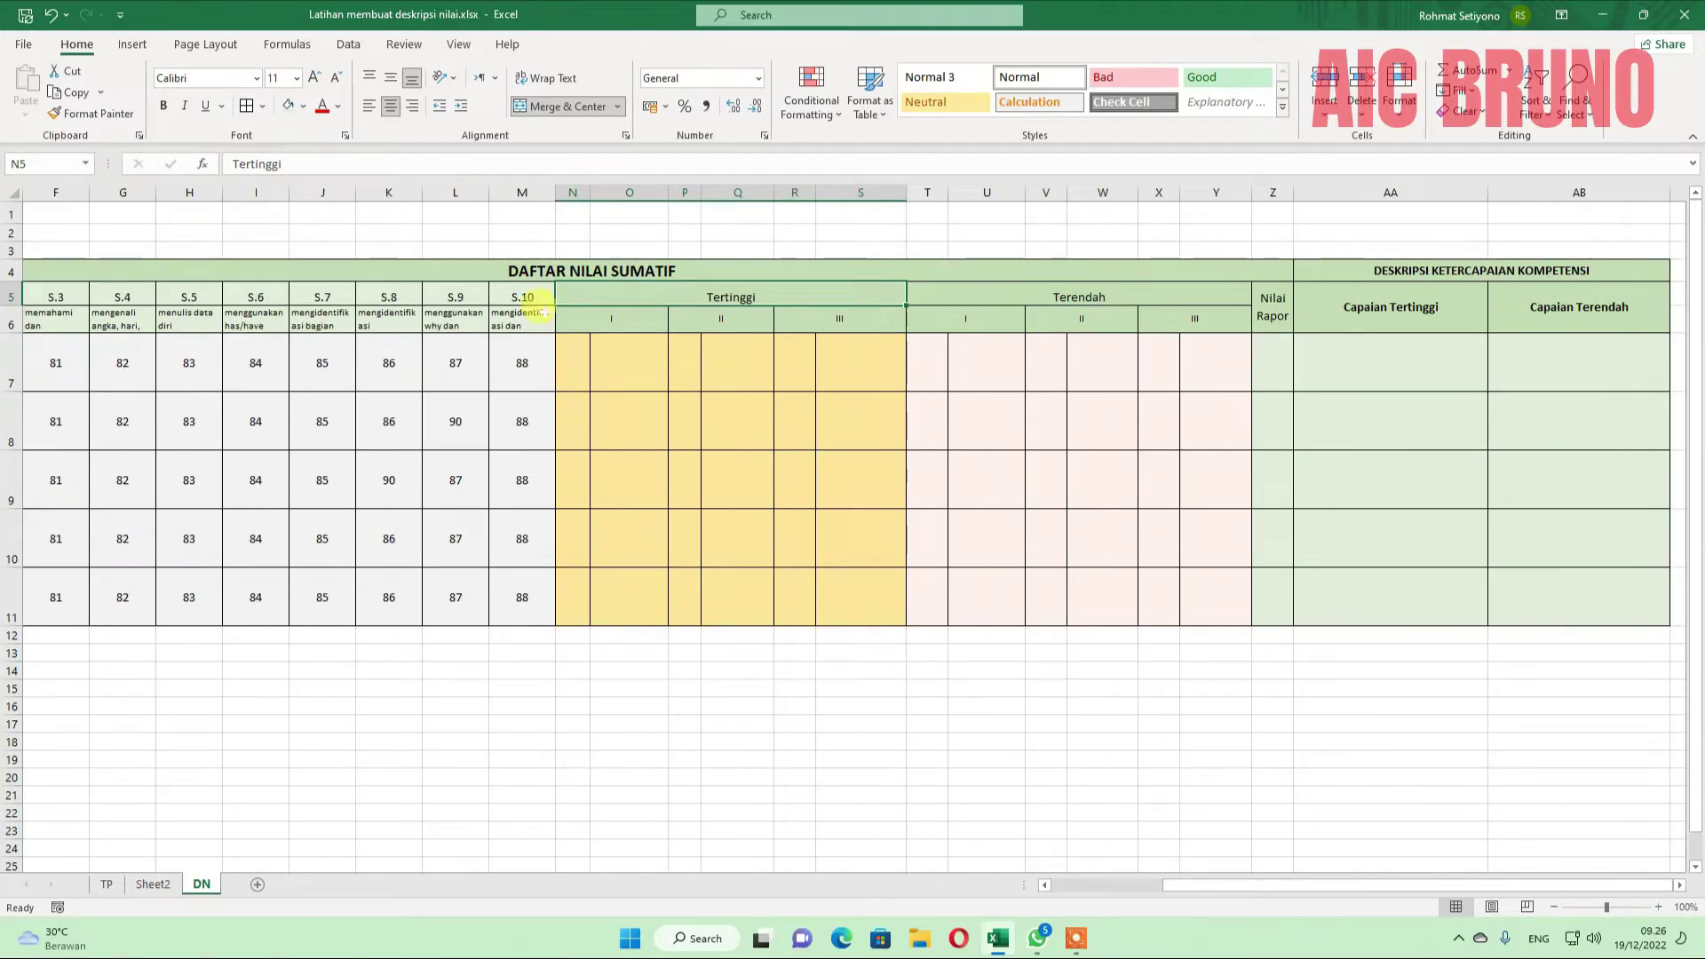
pyautogui.click(504, 270)
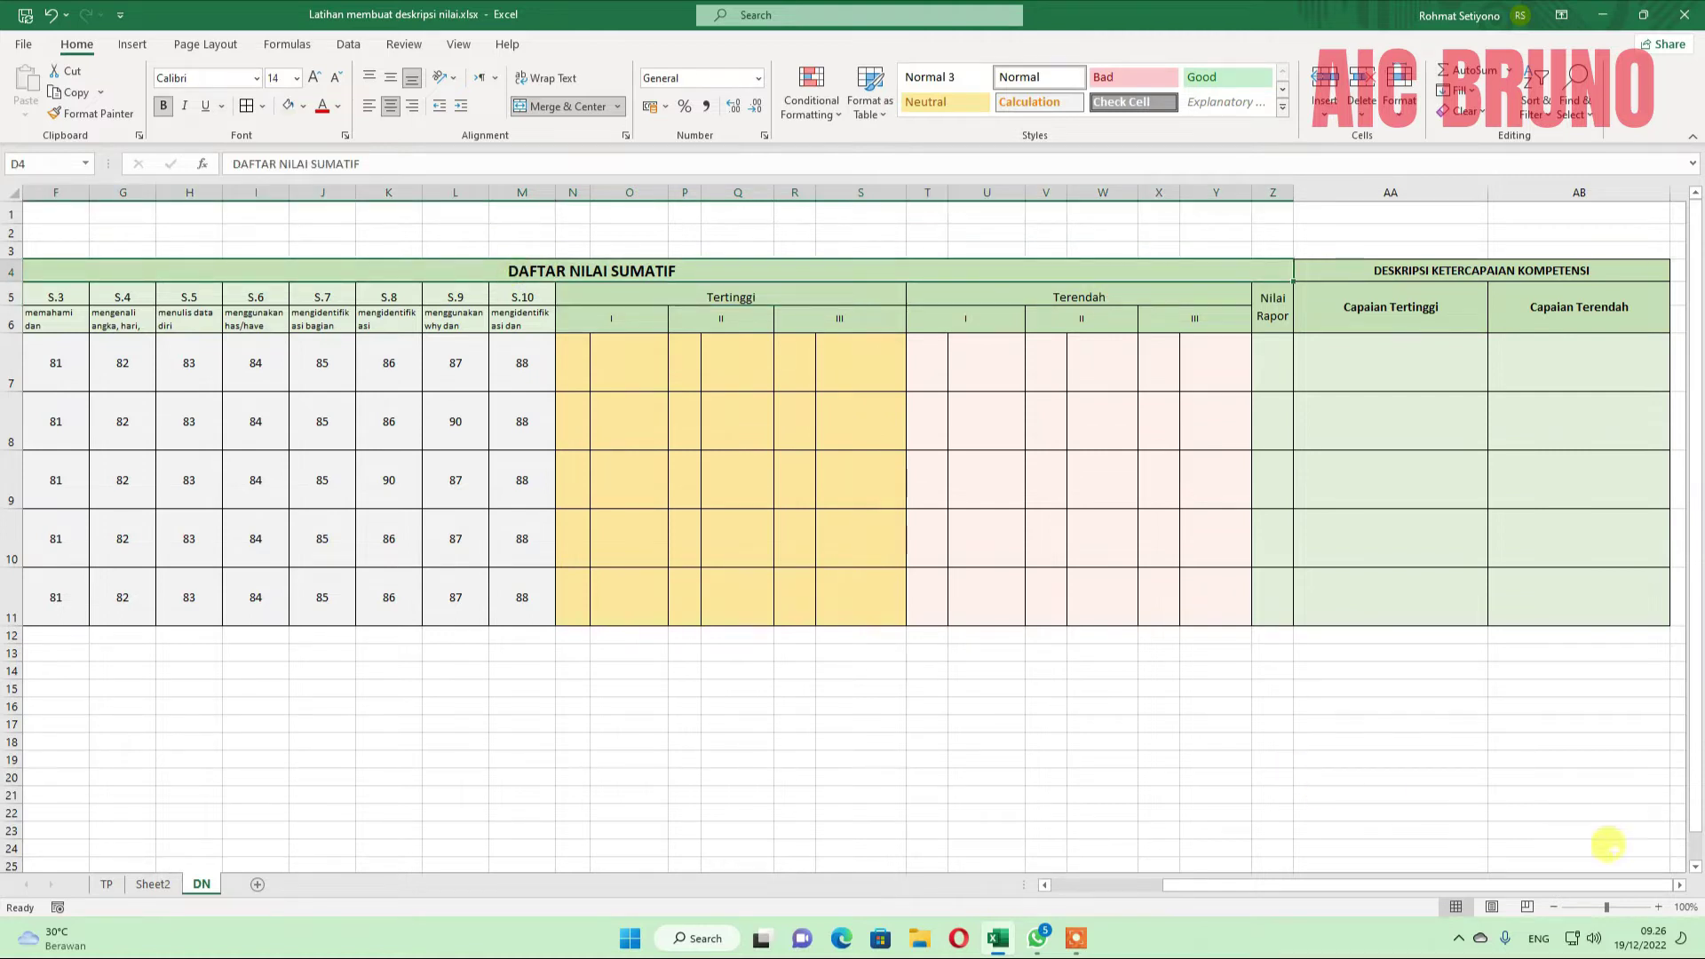
pyautogui.click(1679, 885)
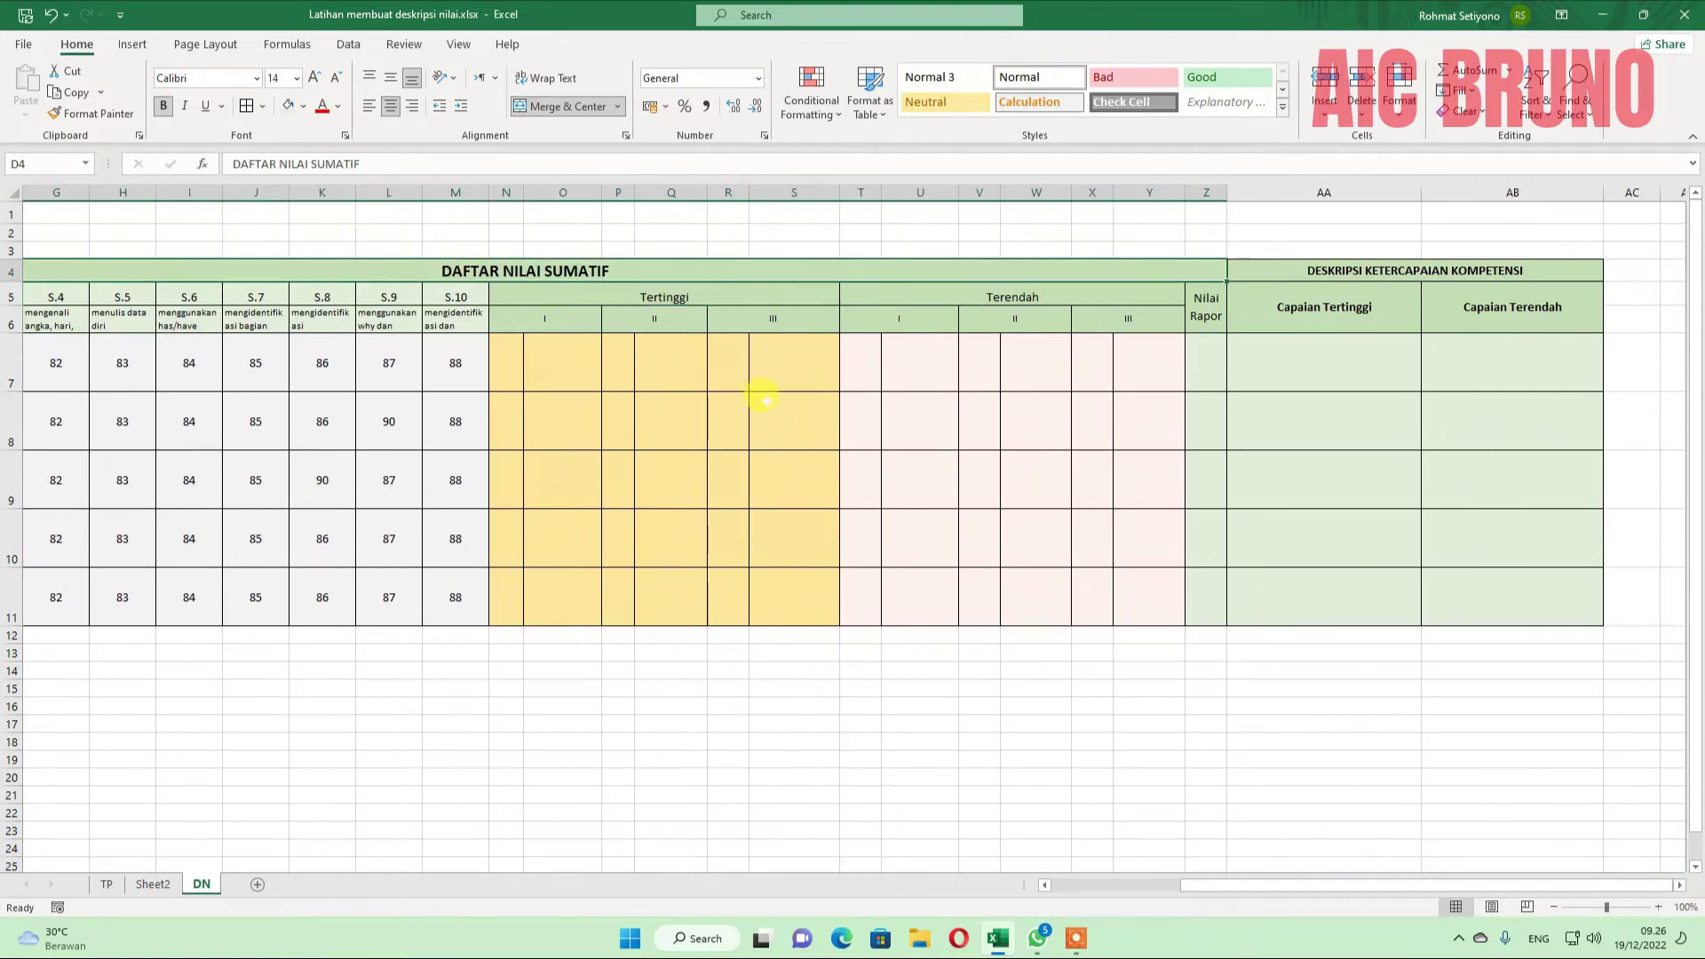
pyautogui.click(593, 298)
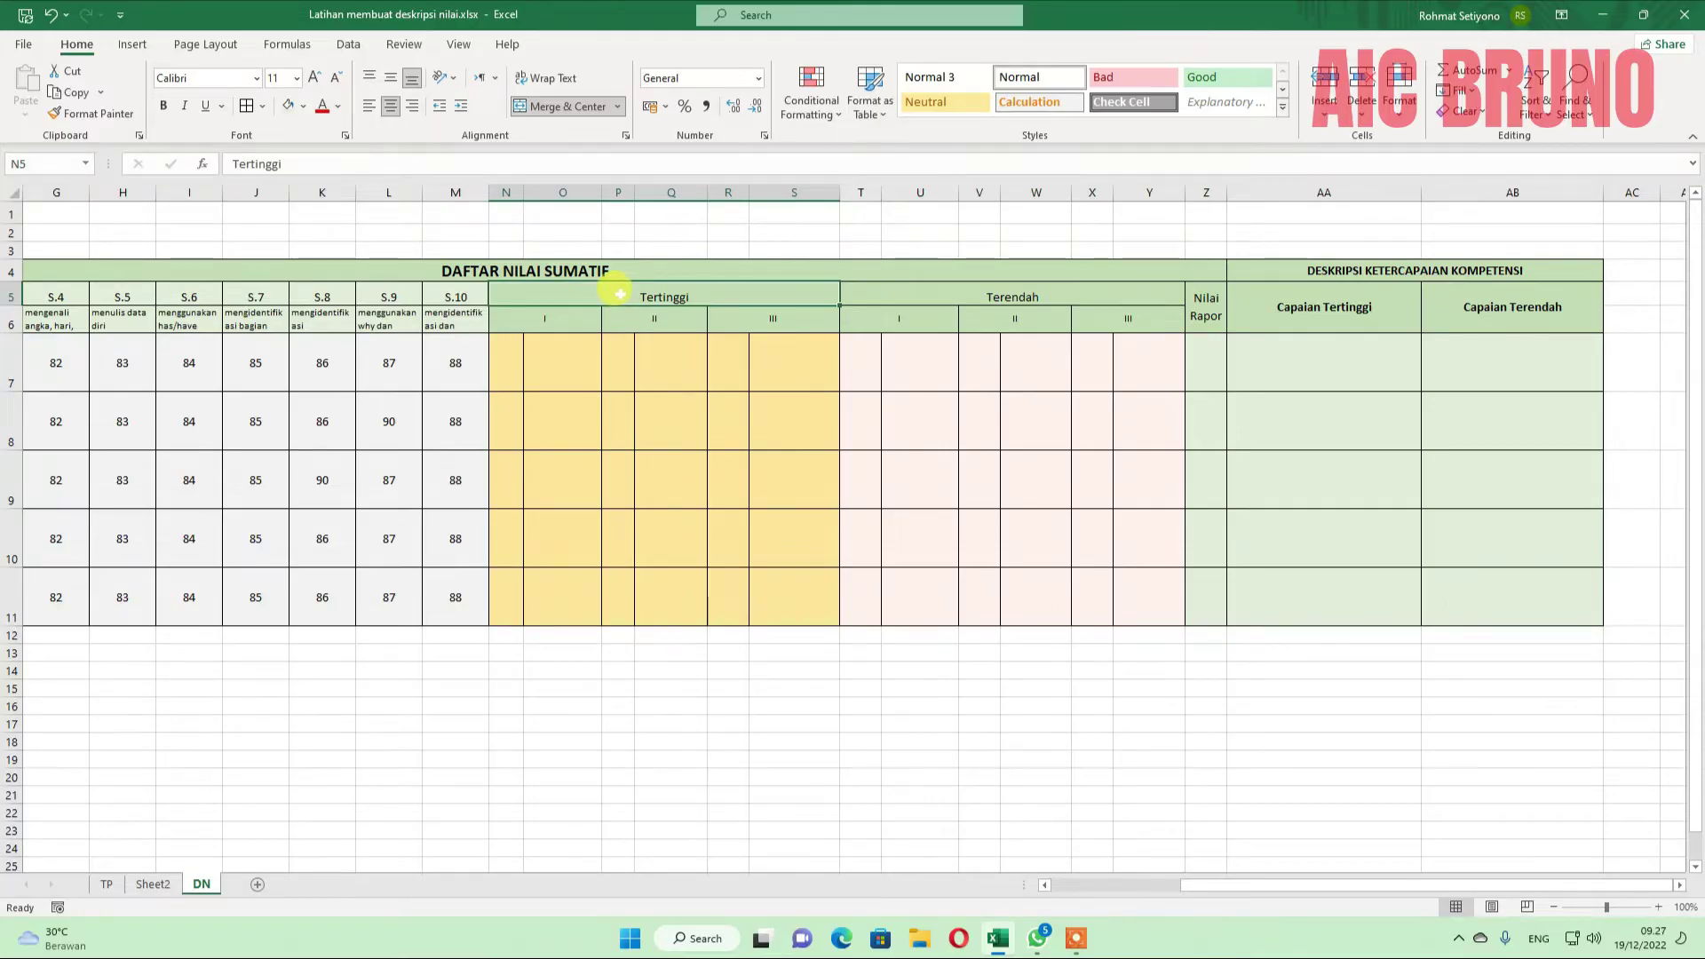
pyautogui.click(566, 318)
pyautogui.click(655, 320)
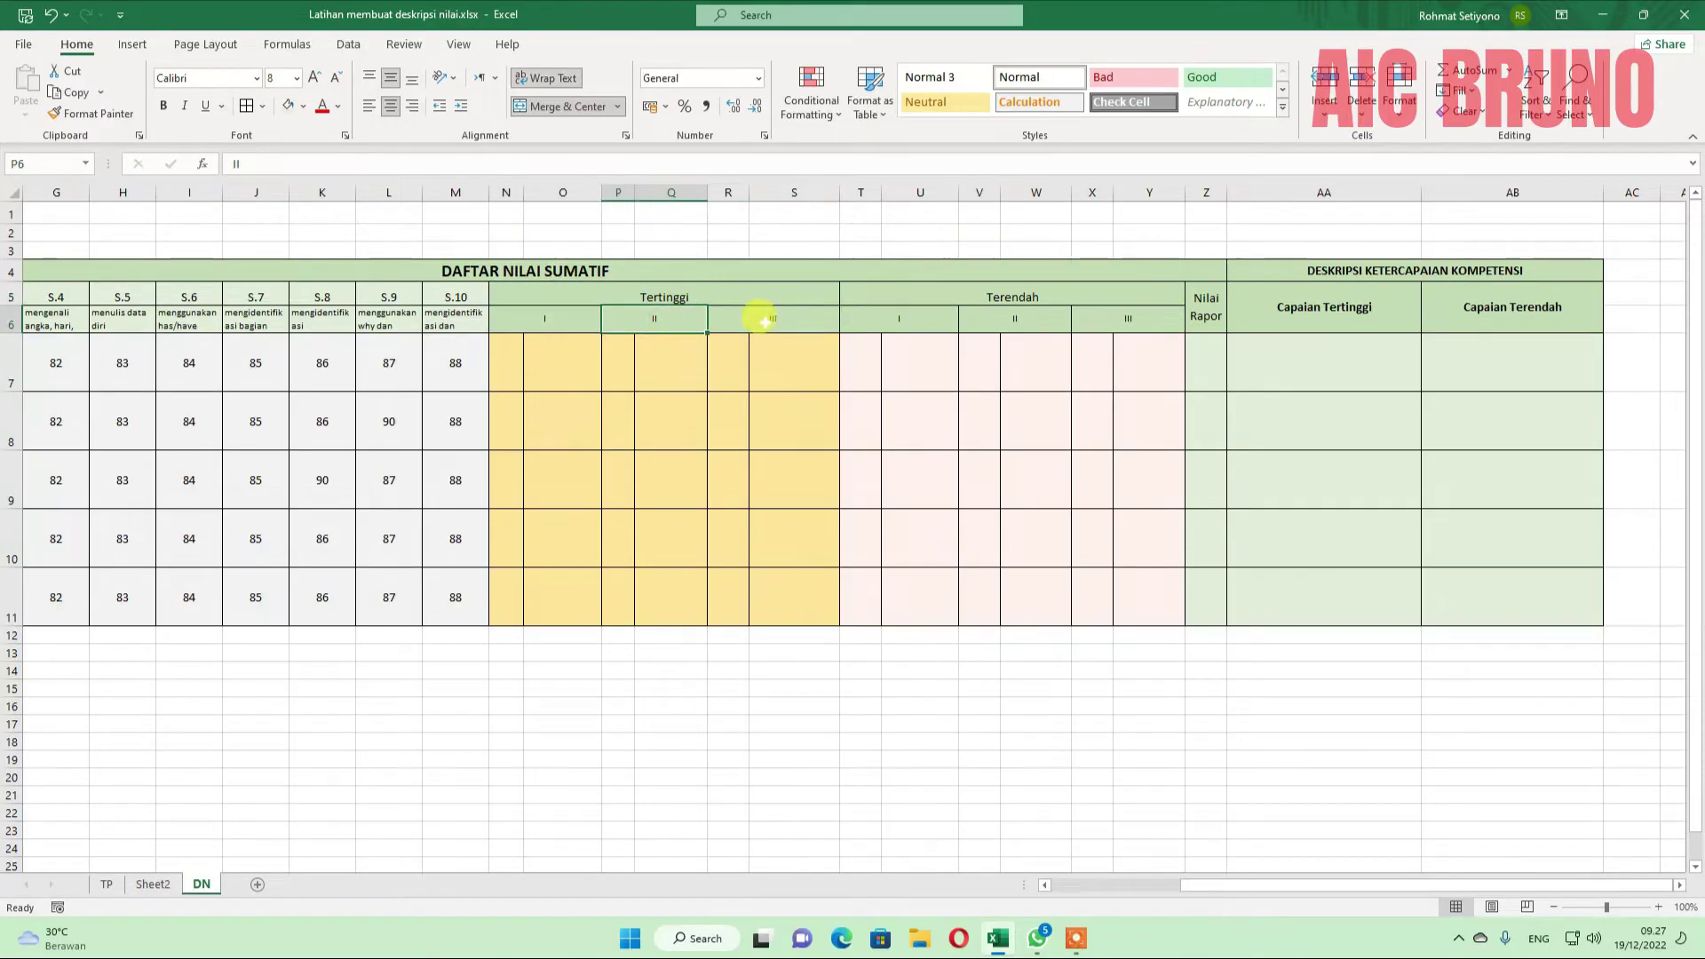
pyautogui.click(765, 321)
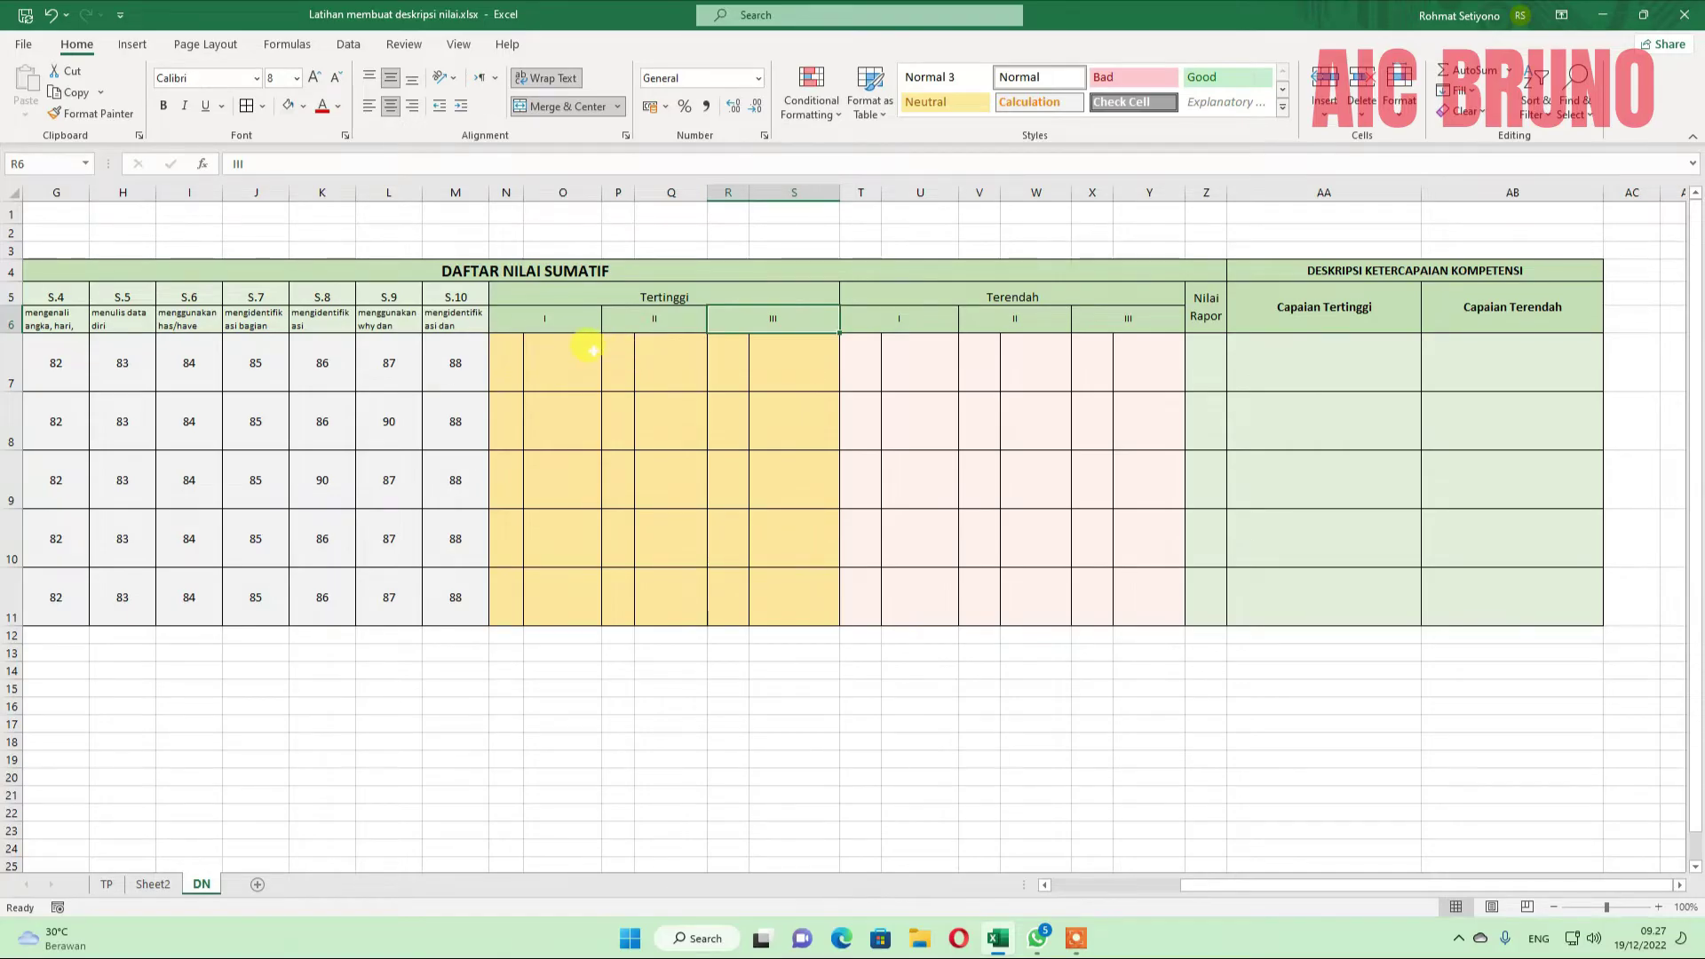
pyautogui.click(592, 349)
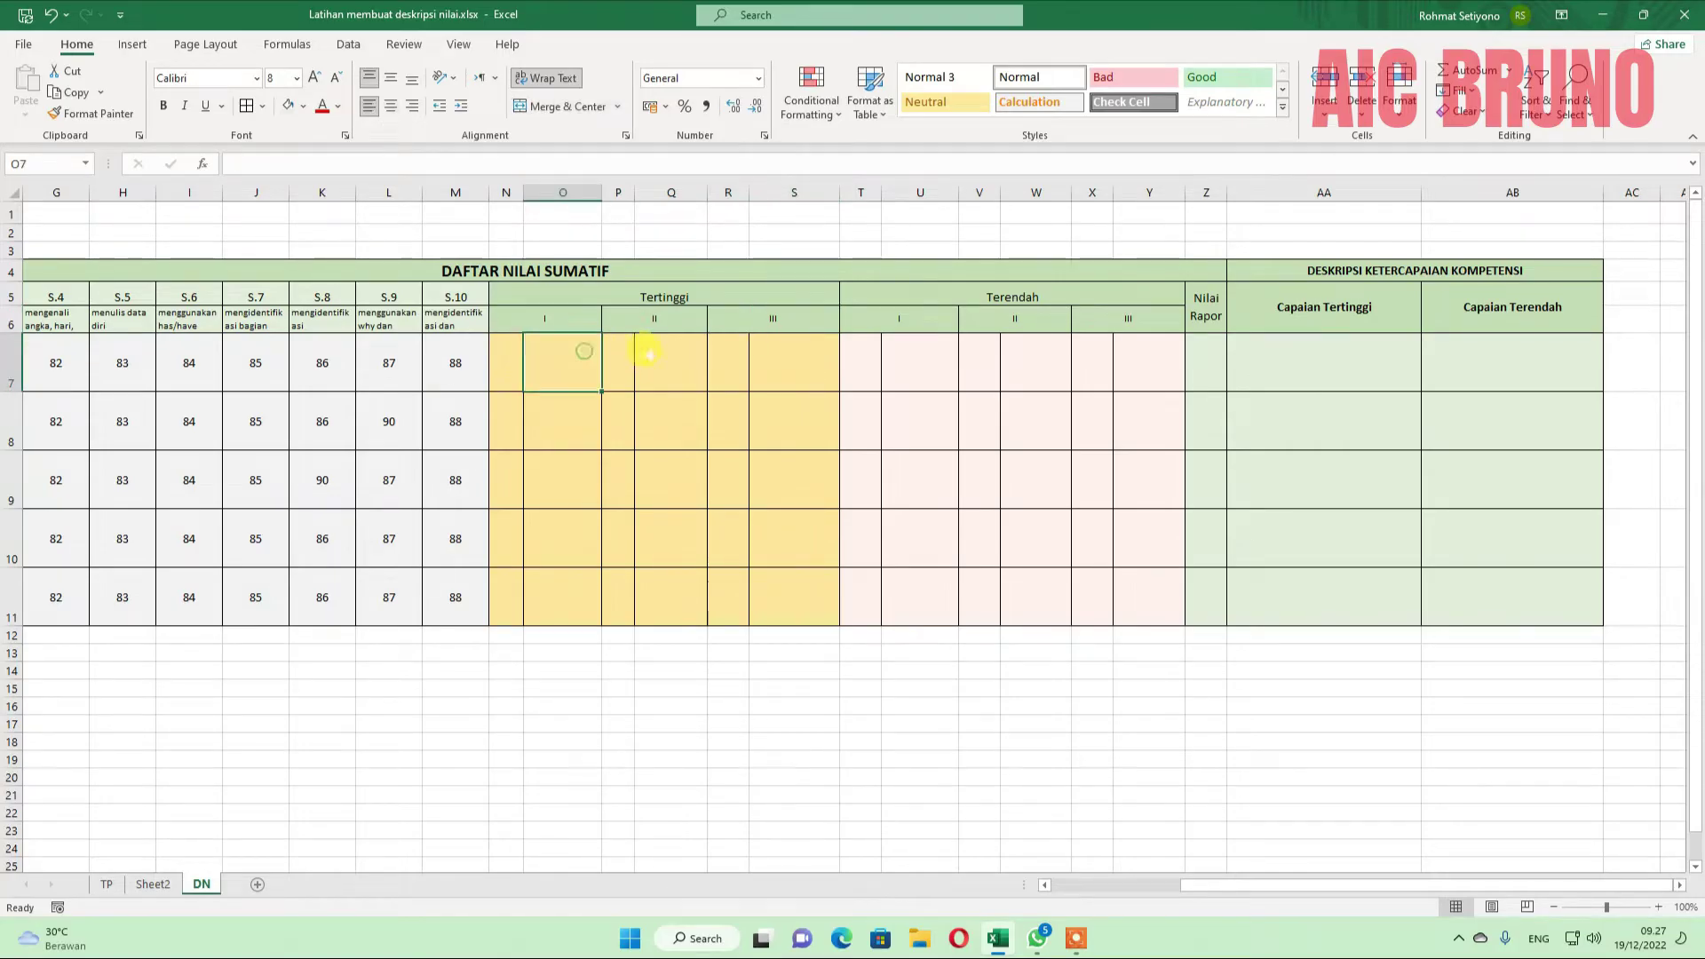
# Look over the Terendah heading and the Capaian Tertinggi and Capaian Terendah cells for Siswa 1.
pyautogui.click(980, 300)
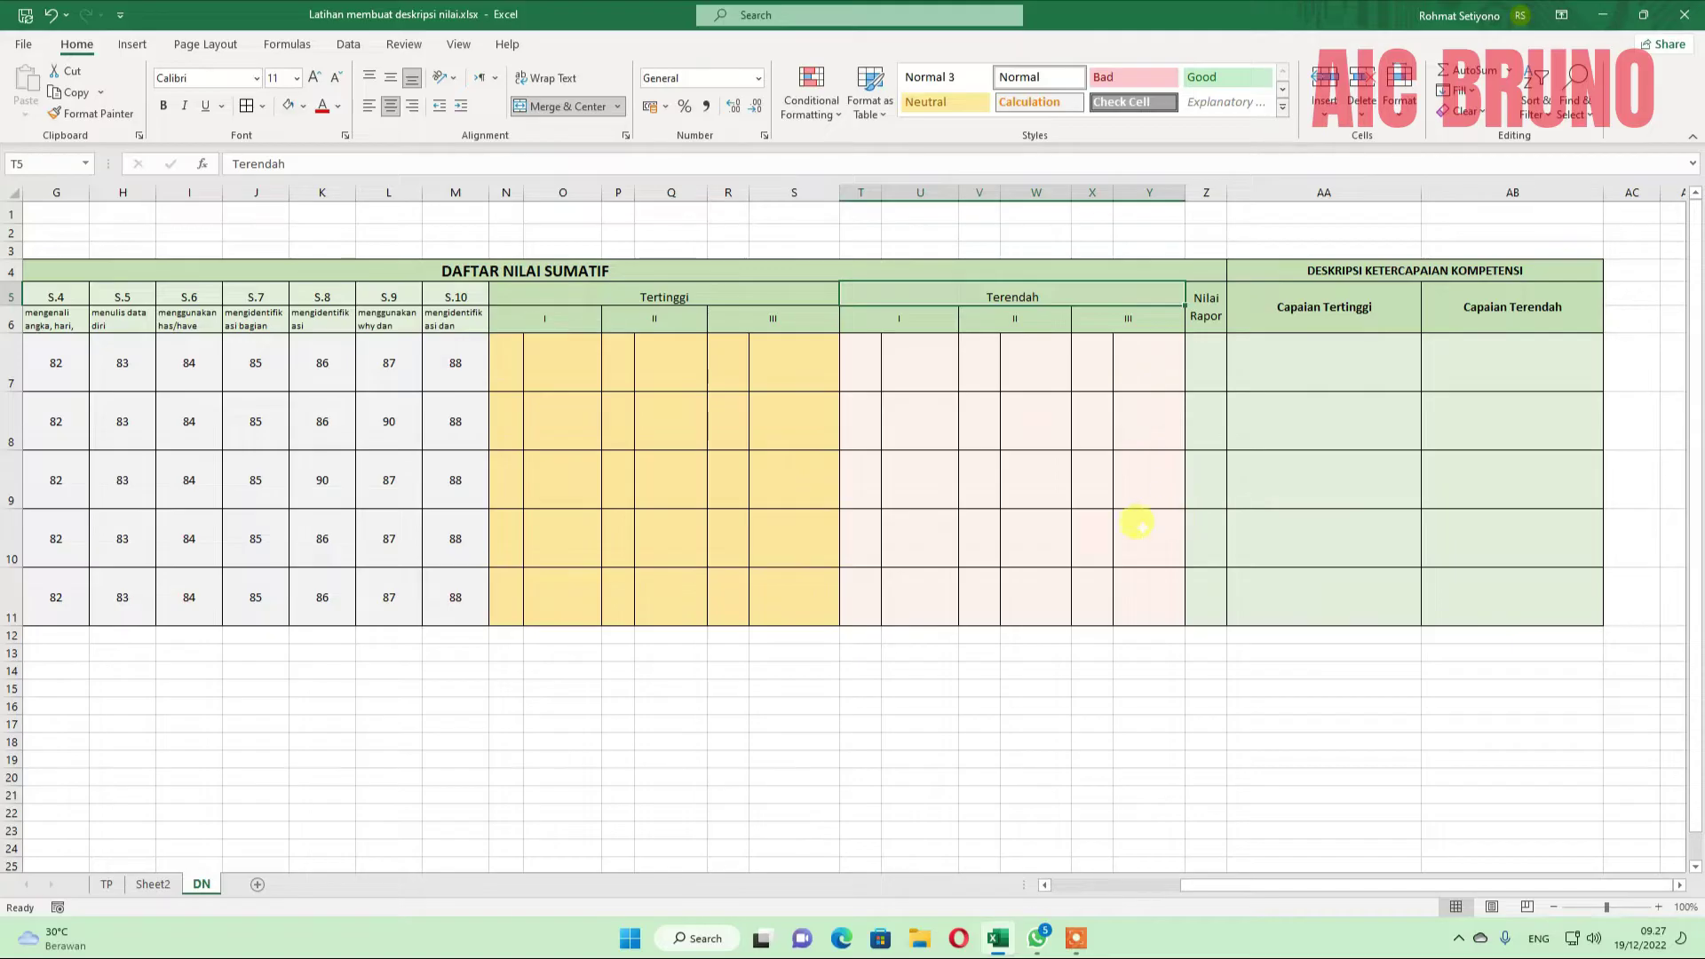
pyautogui.click(1309, 368)
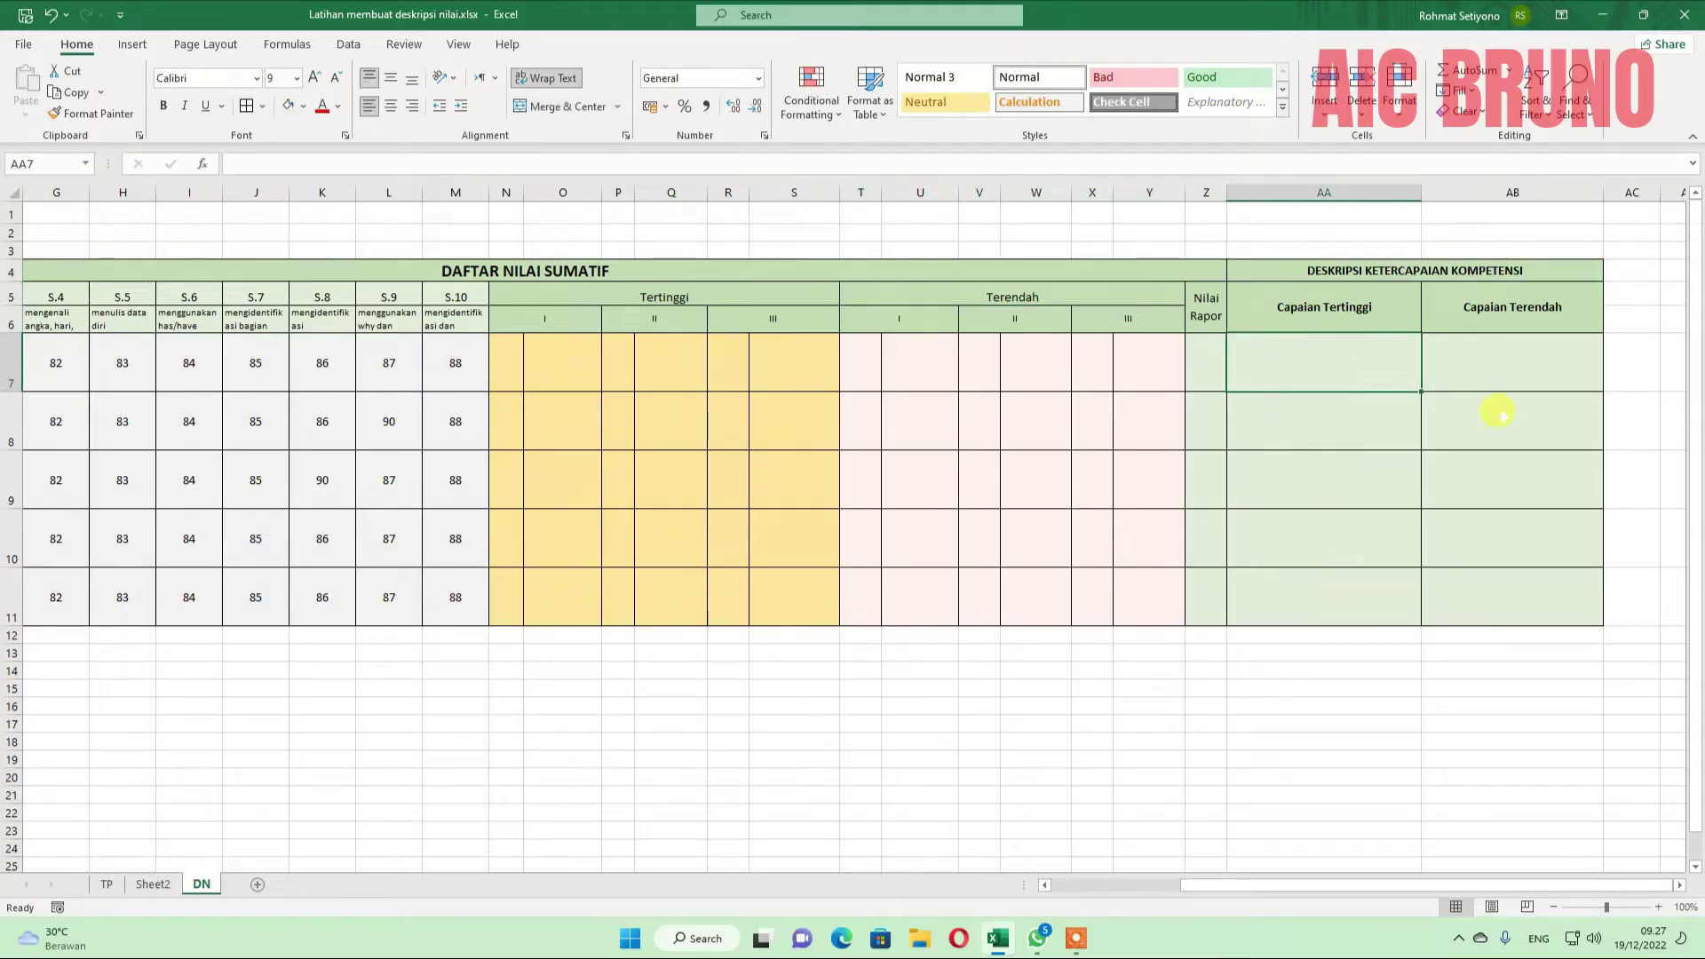
pyautogui.click(1489, 351)
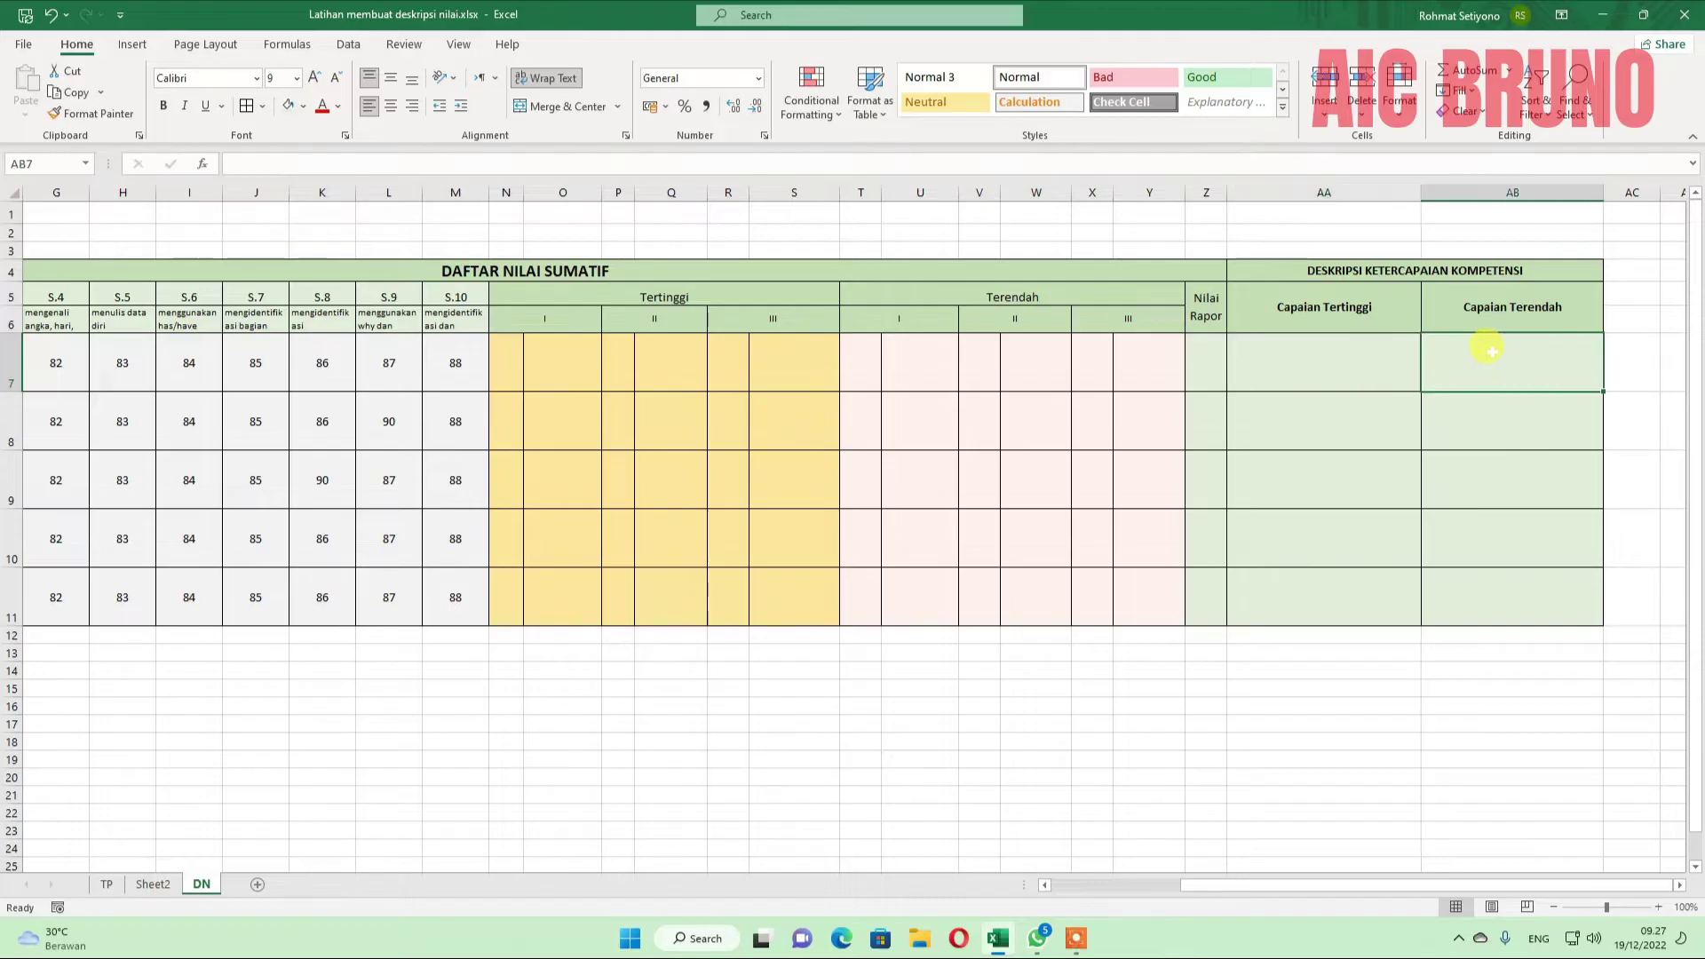
# Compare Siswa 1's scores in D7:M7 with the Tertinggi and Terendah cells in row 7.
pyautogui.moveTo(1354, 887); pyautogui.dragTo(1194, 895)
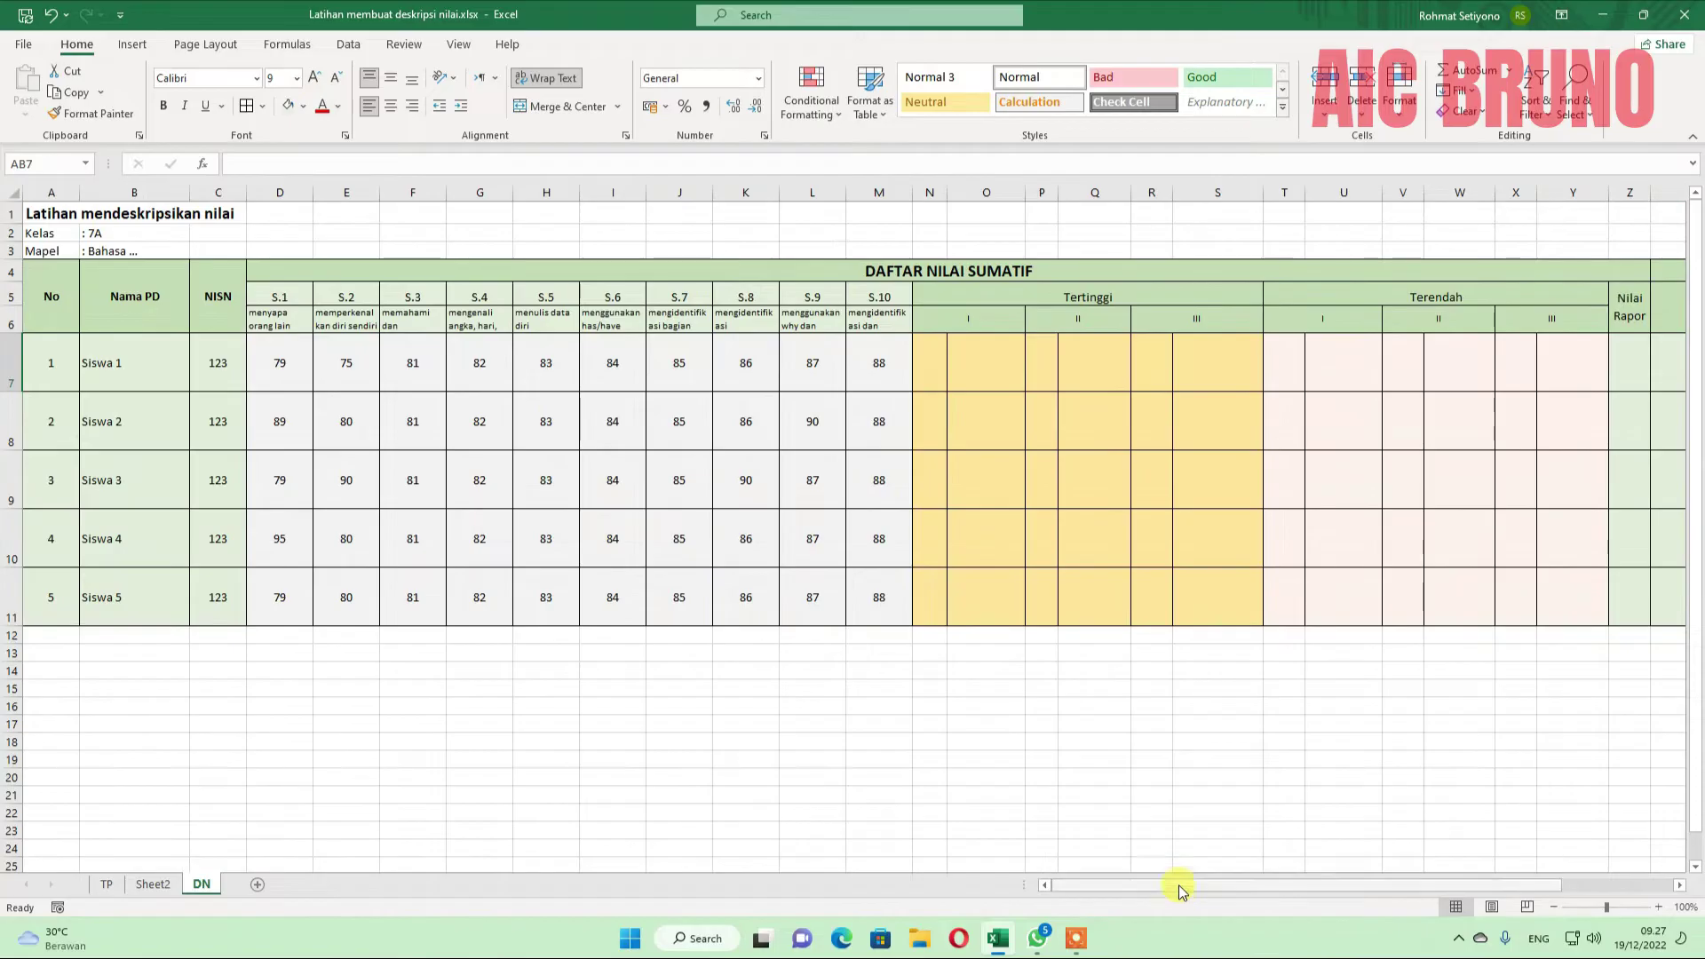
pyautogui.click(1131, 284)
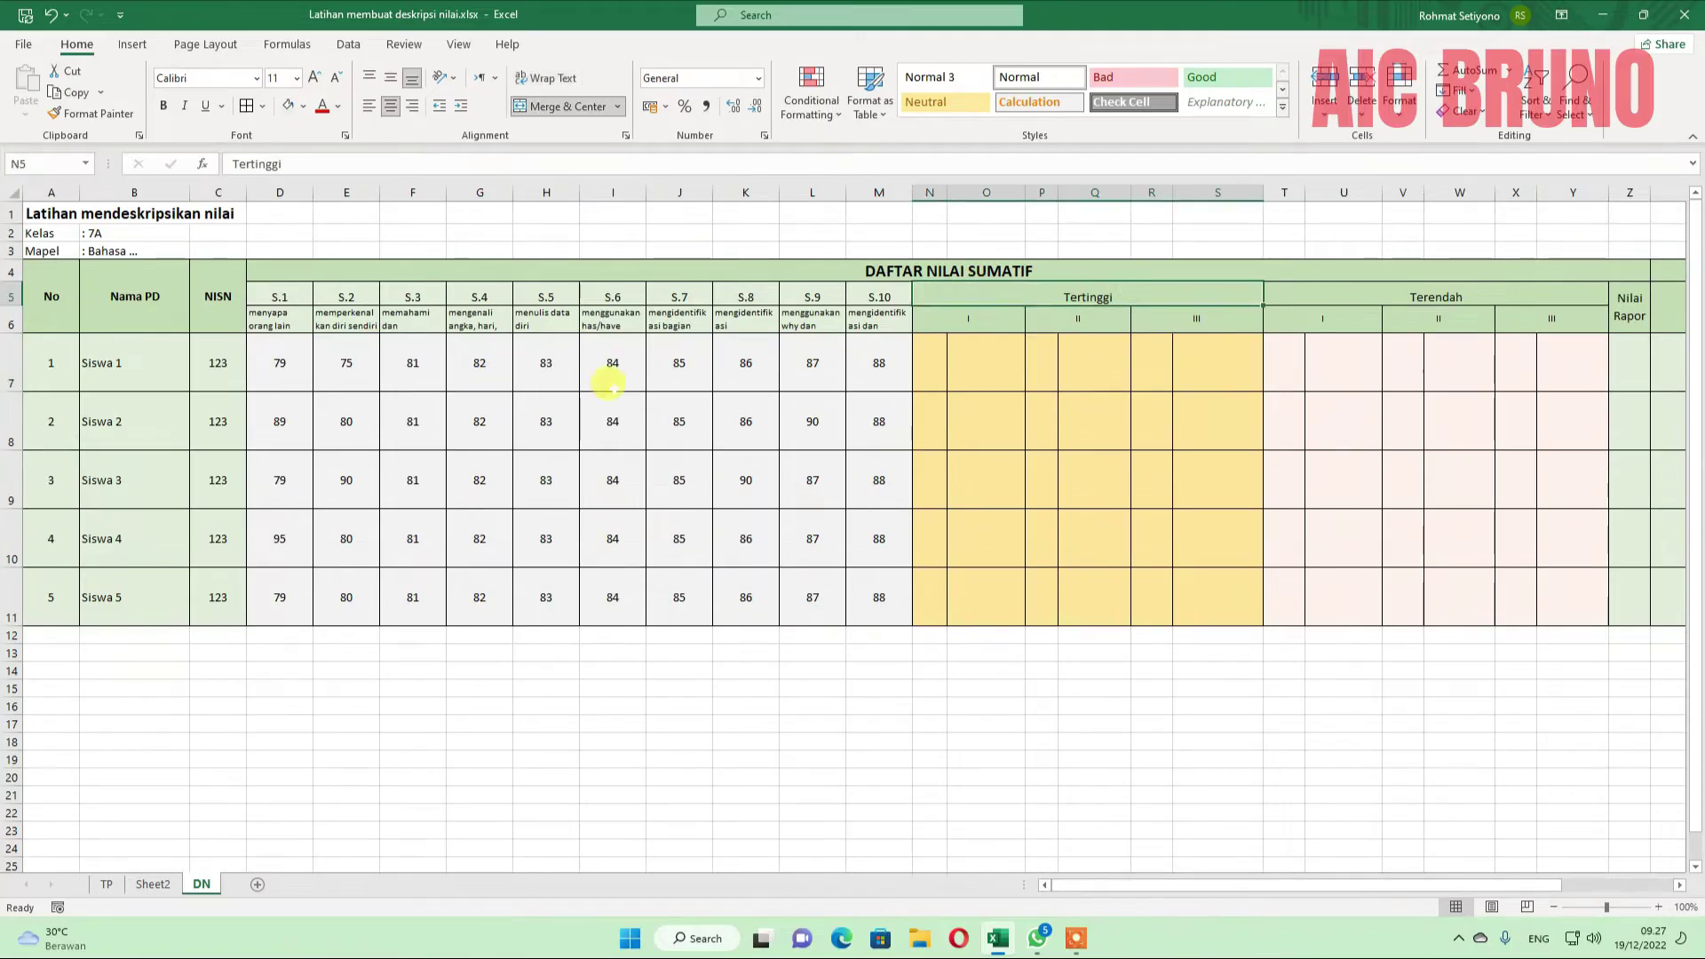
pyautogui.moveTo(280, 364); pyautogui.dragTo(879, 364)
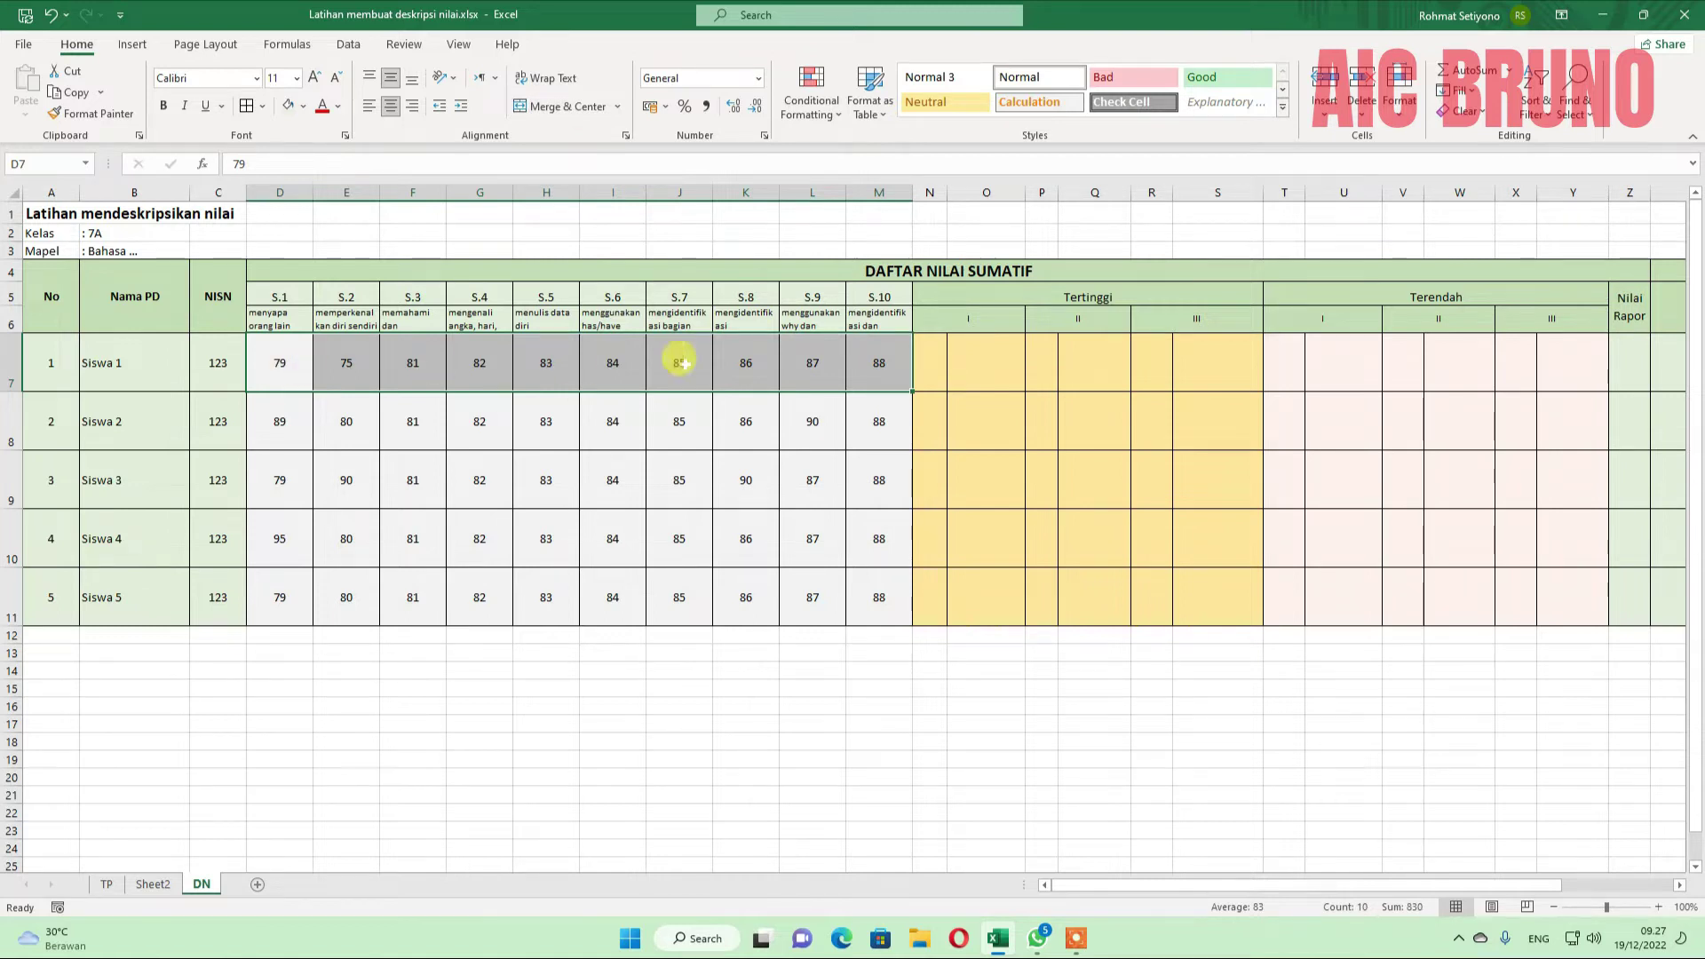
pyautogui.click(271, 364)
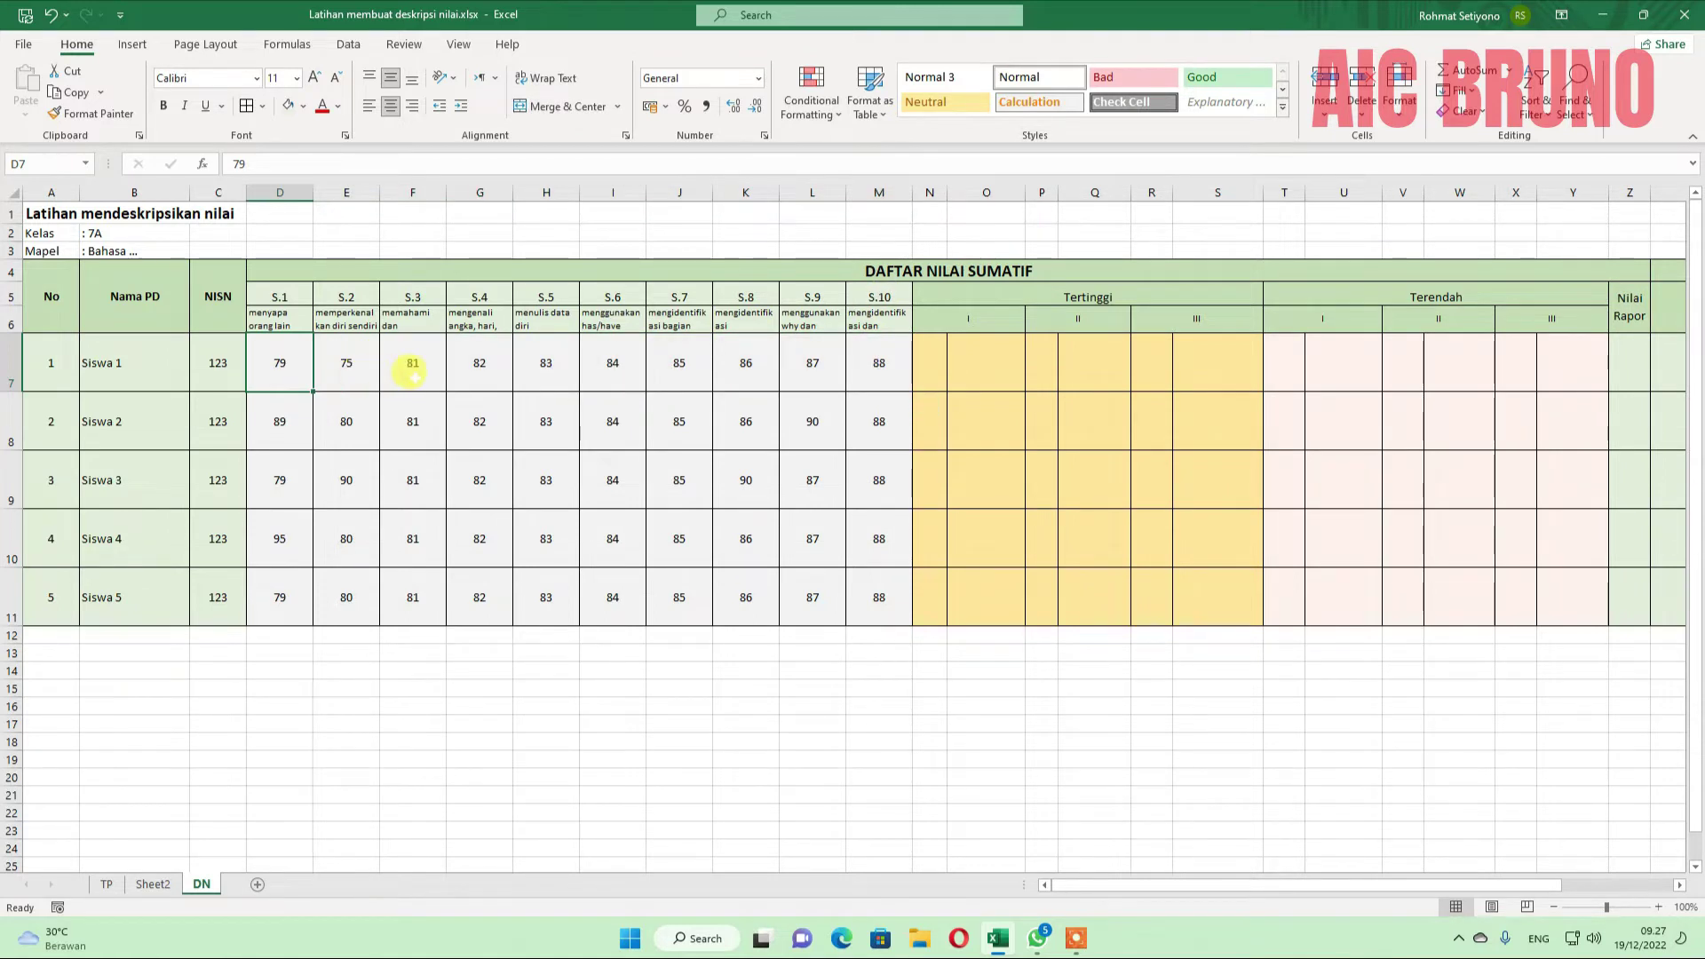
pyautogui.click(866, 371)
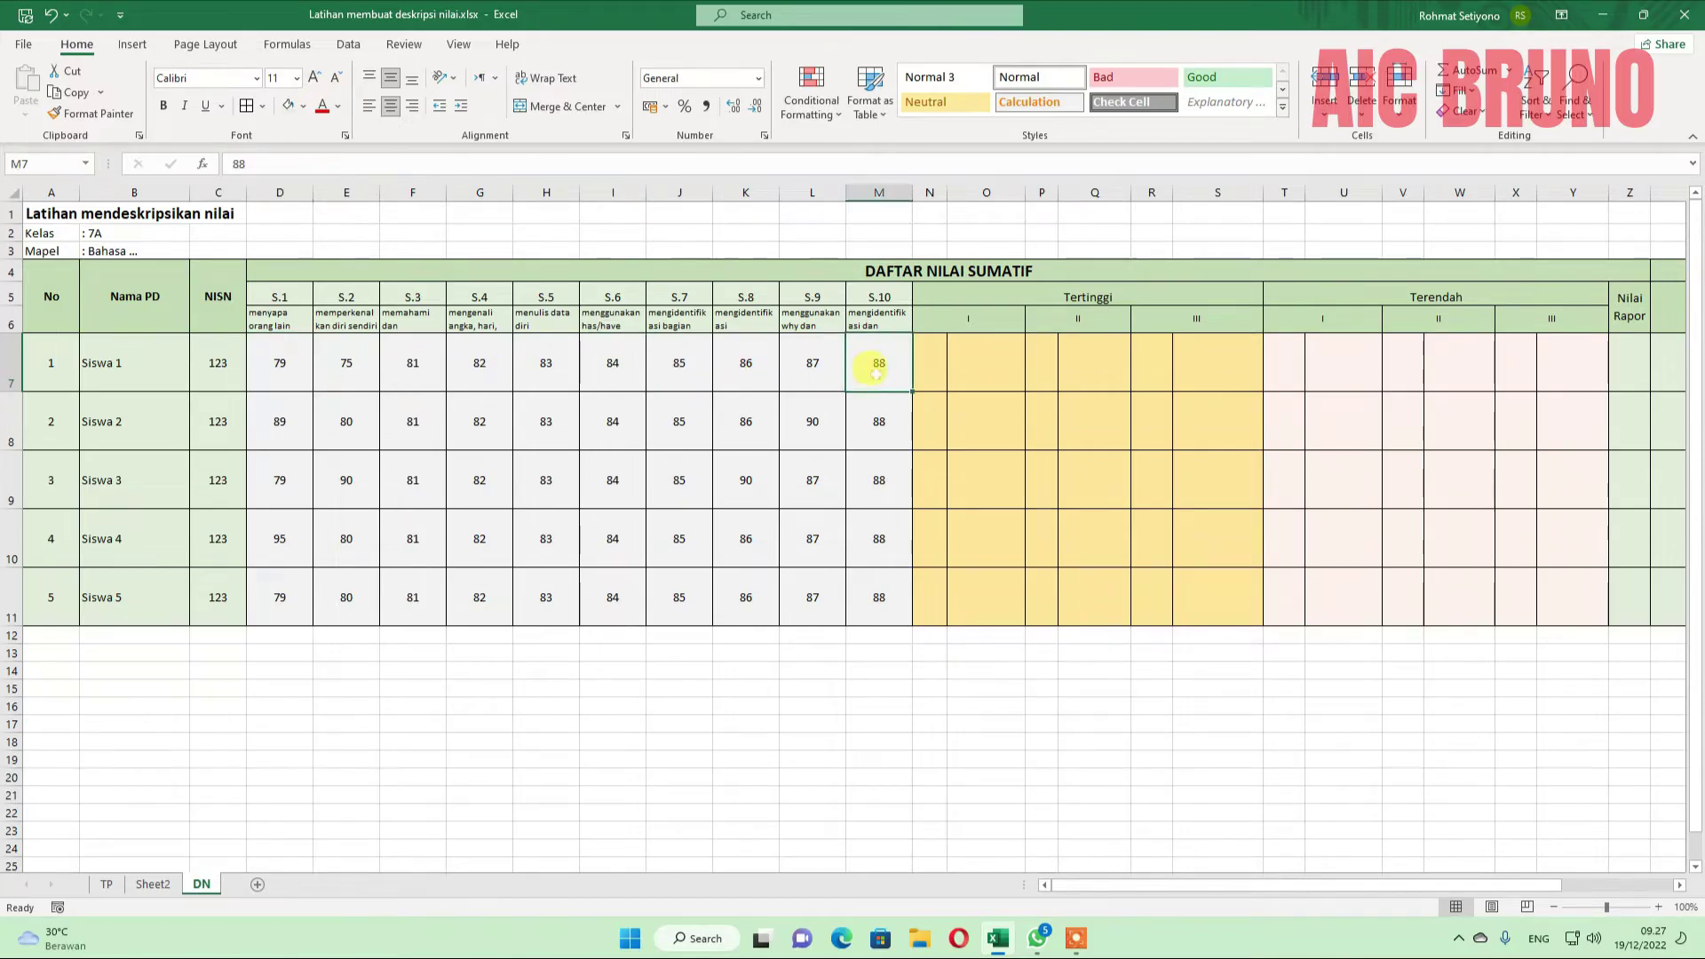
pyautogui.click(931, 359)
pyautogui.click(1153, 366)
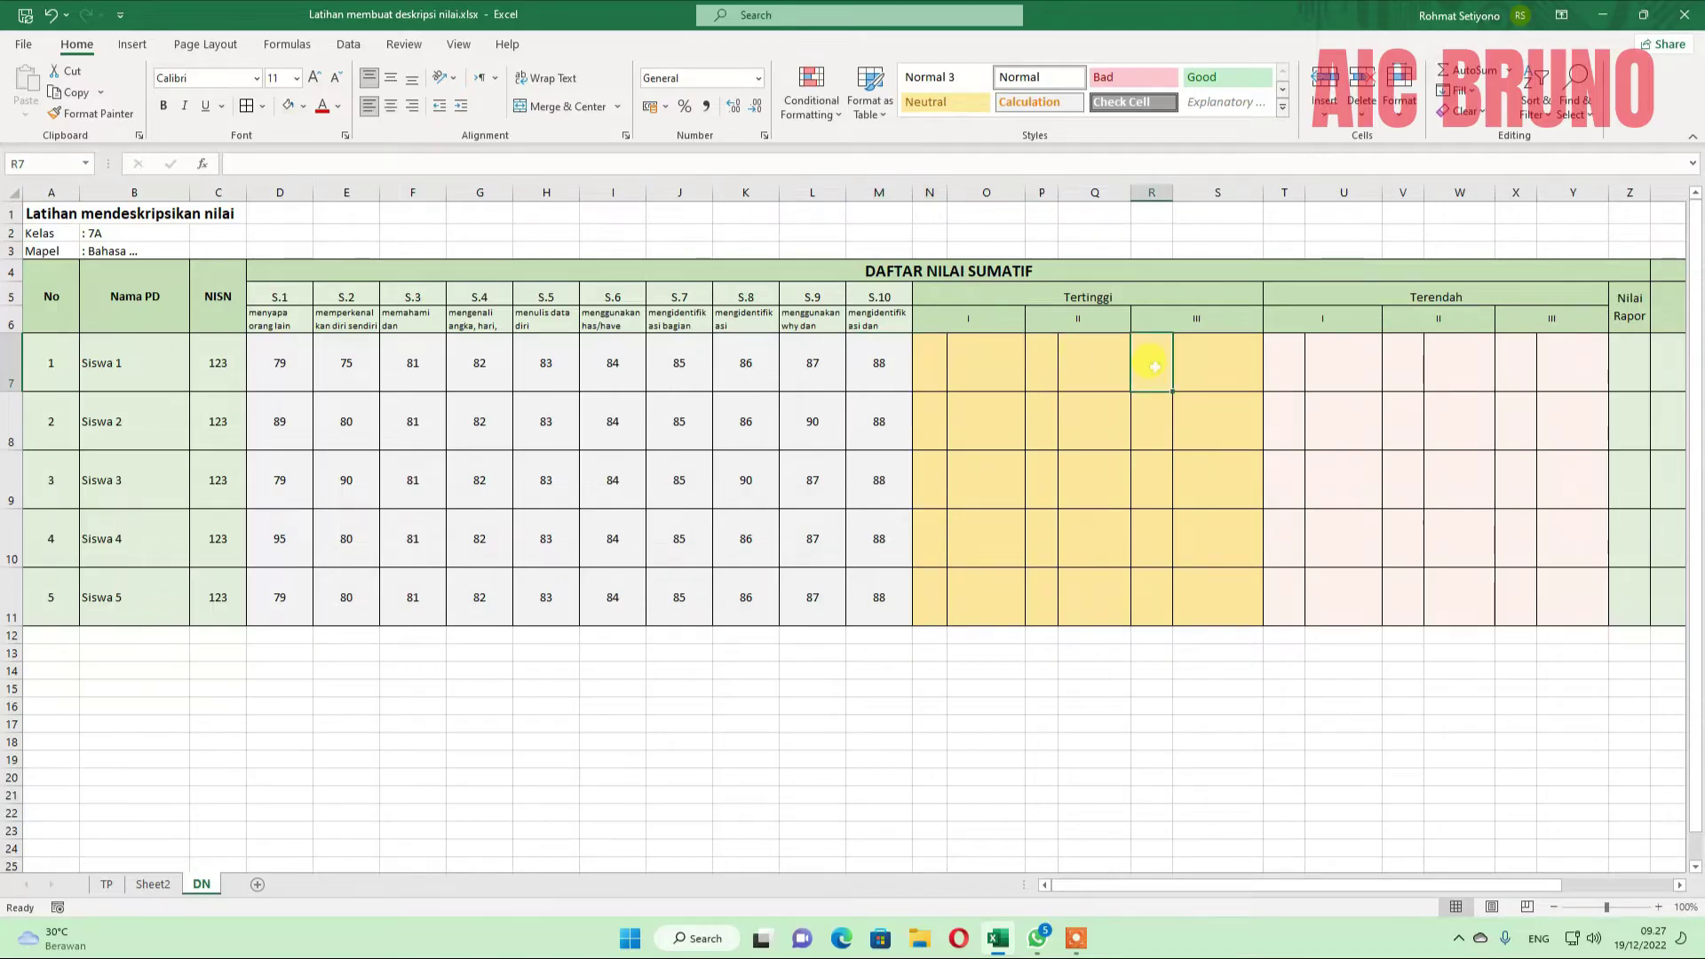
pyautogui.click(1238, 357)
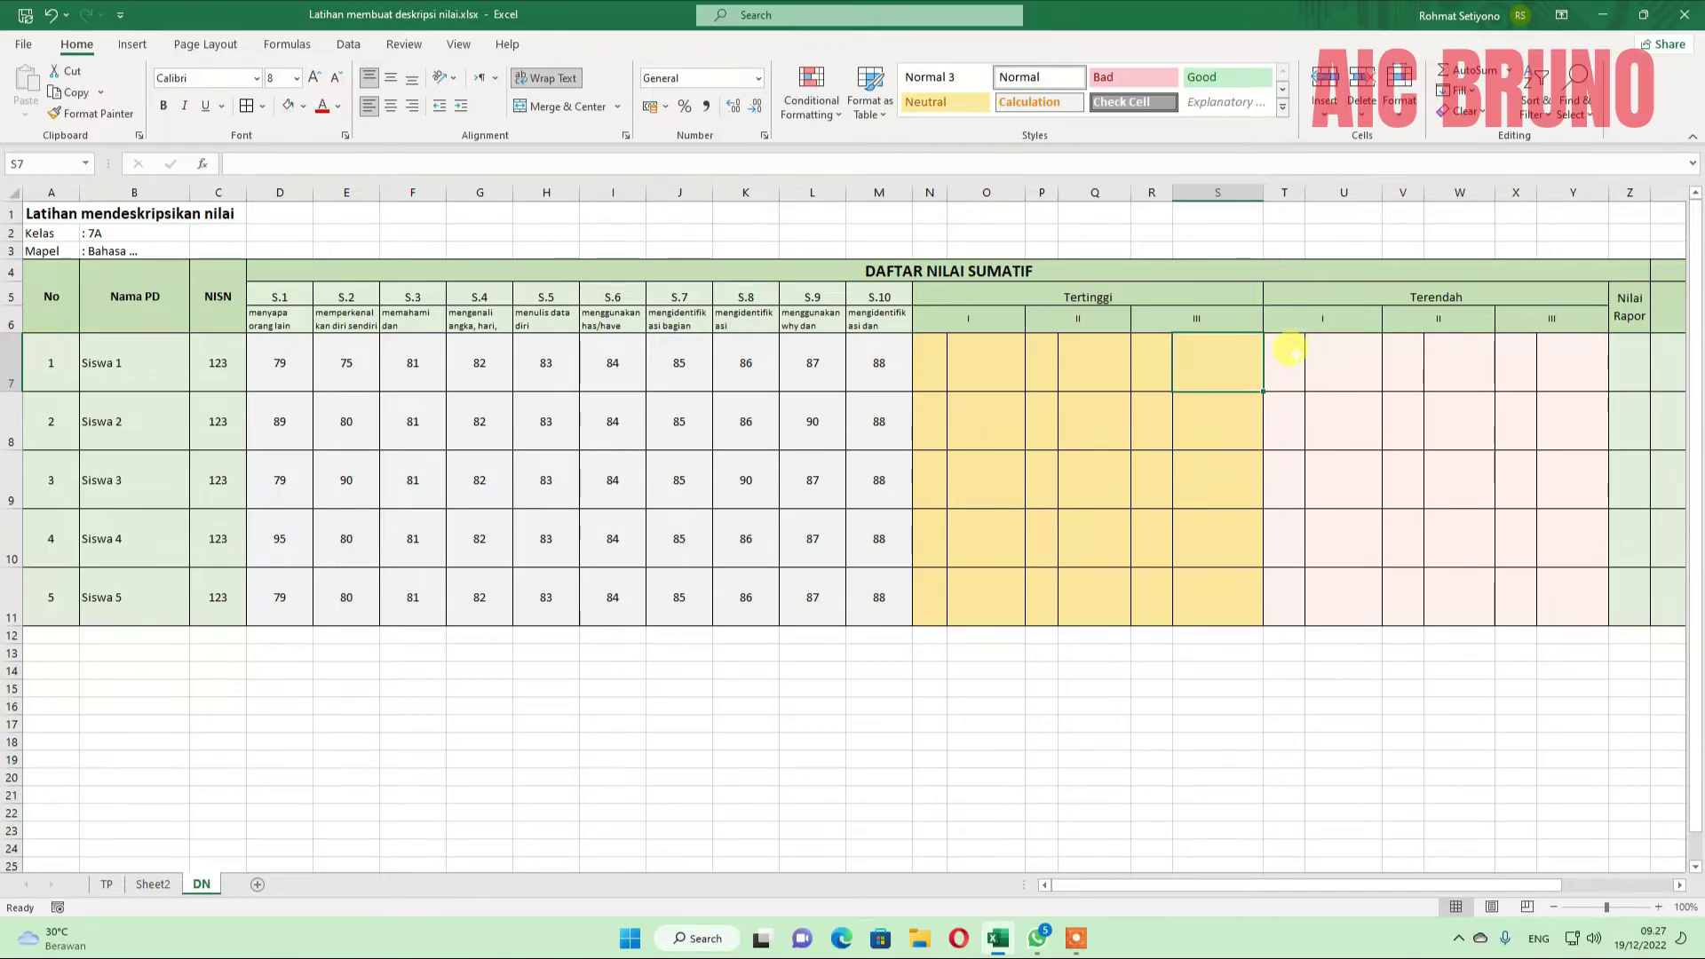
pyautogui.click(1286, 355)
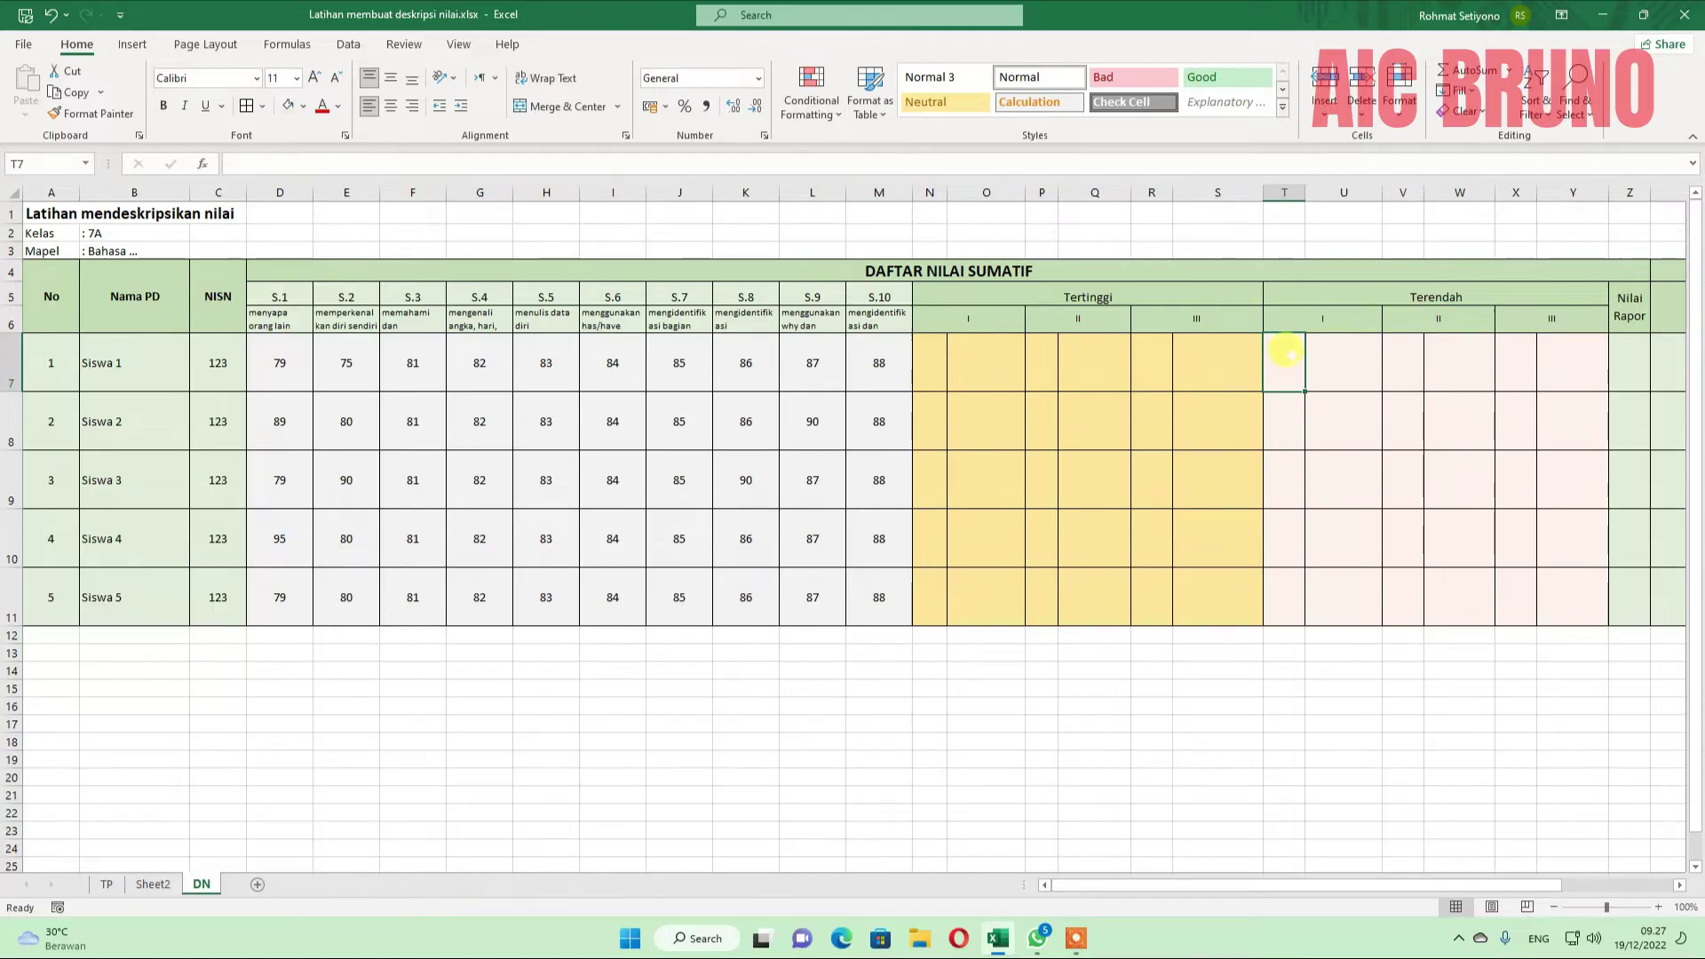
pyautogui.click(1512, 356)
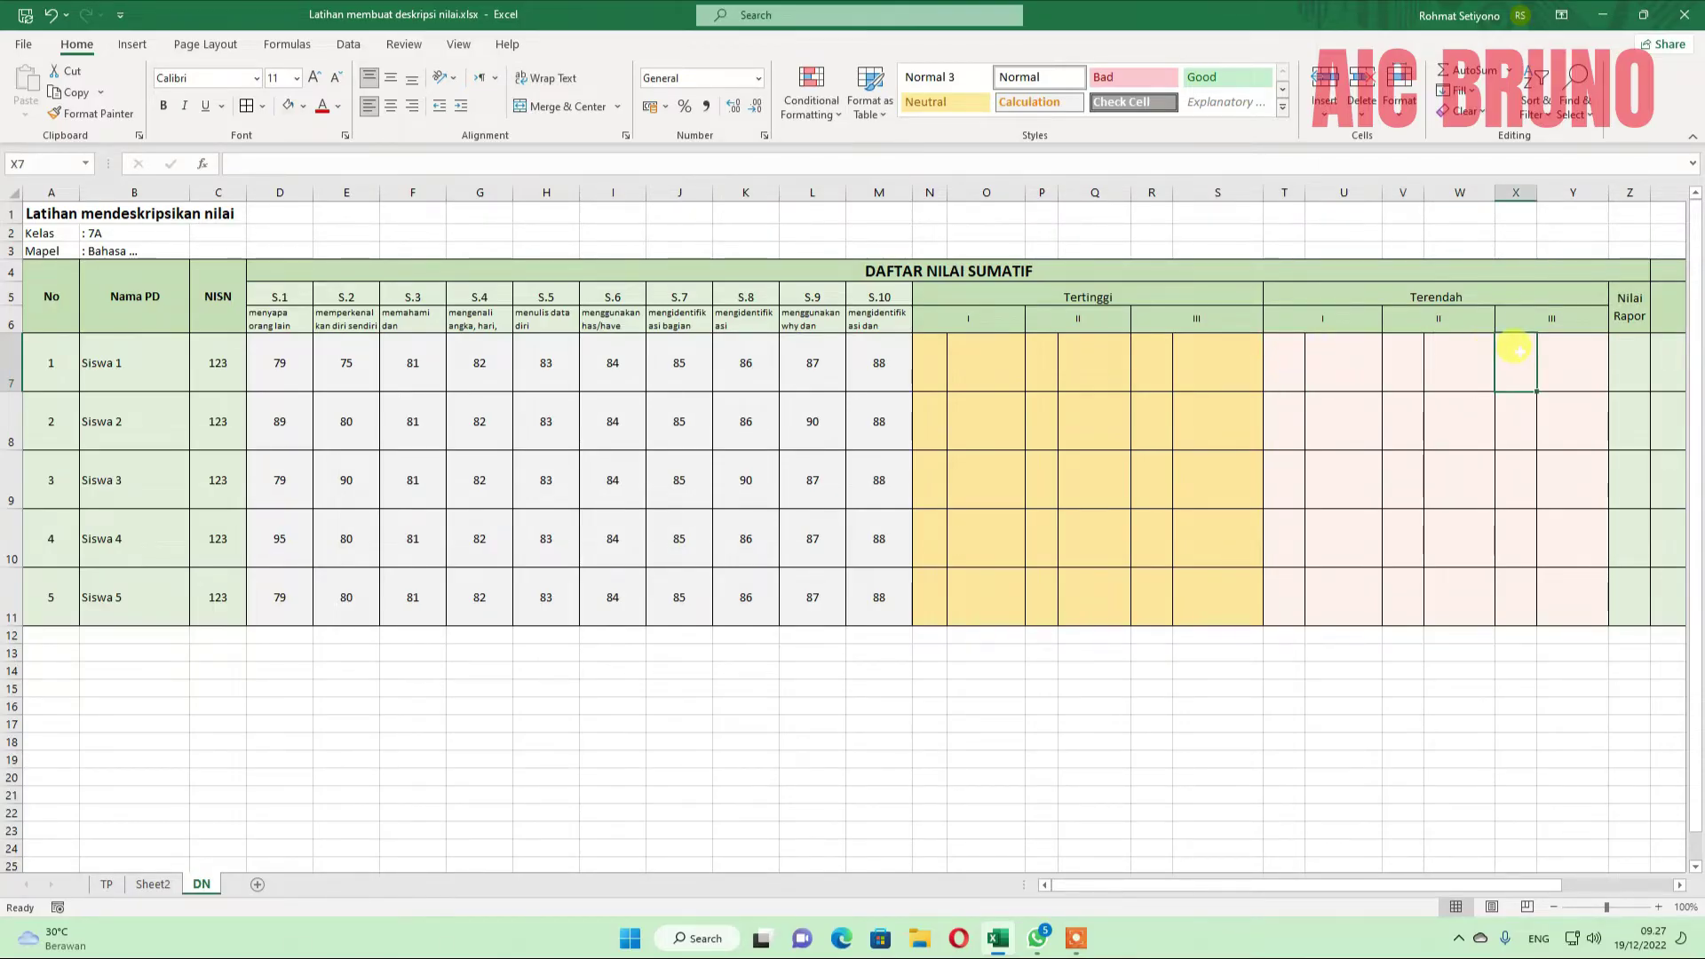
pyautogui.click(939, 354)
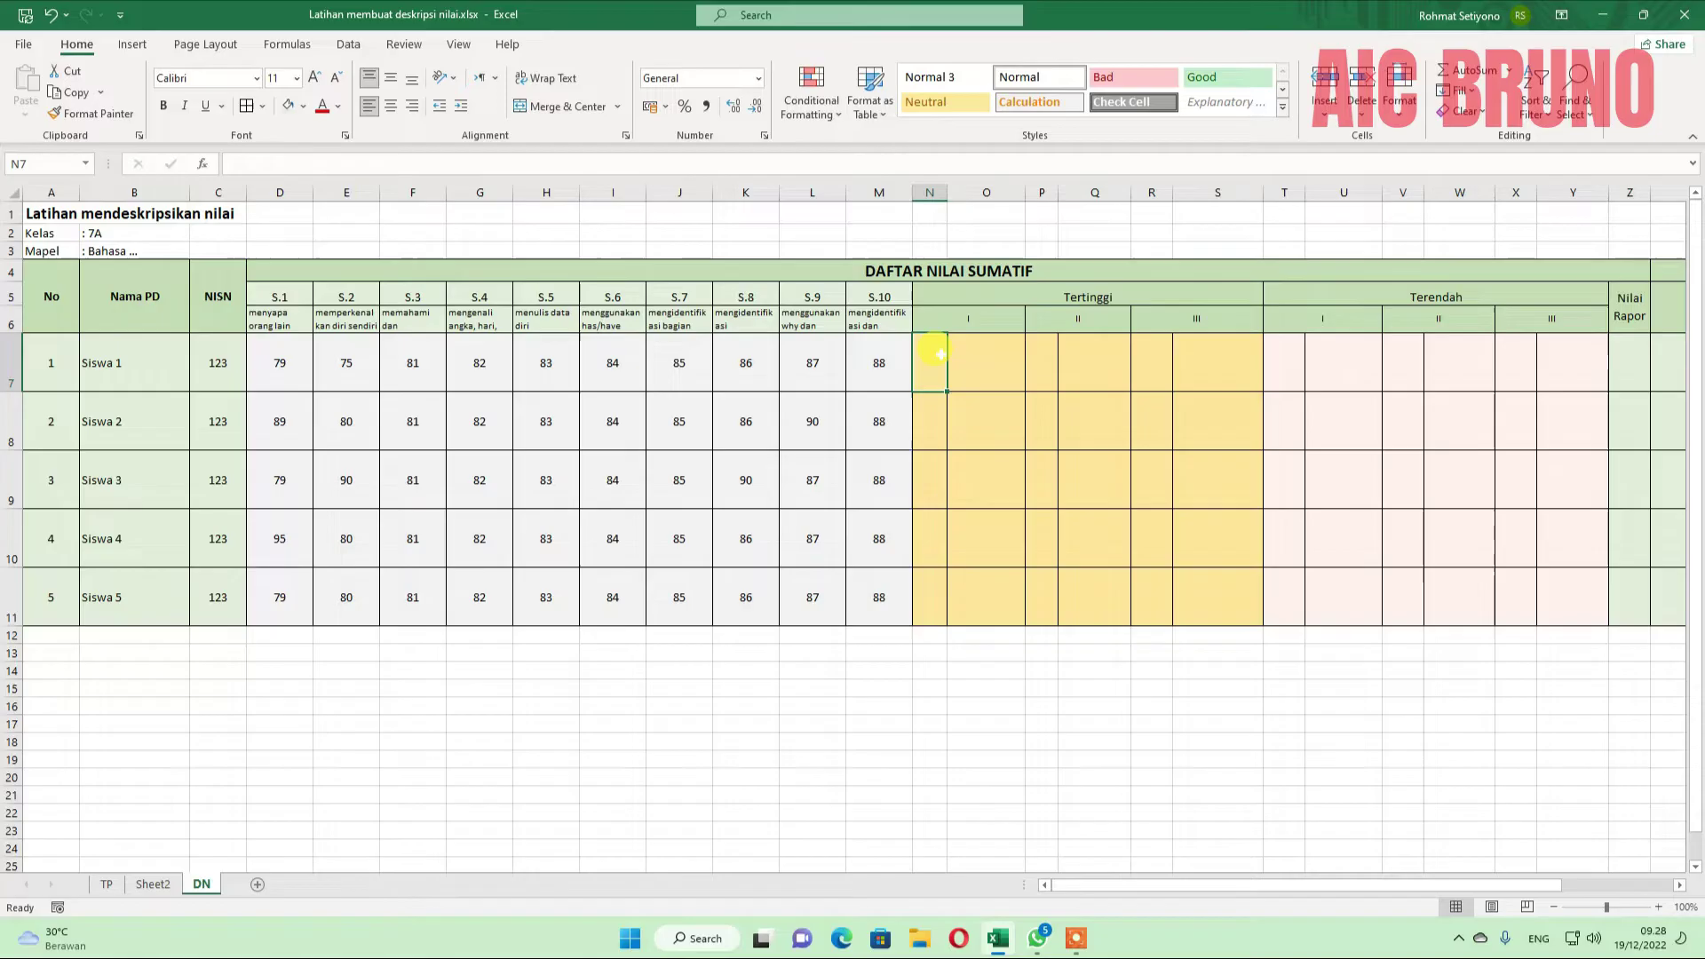
pyautogui.click(992, 360)
pyautogui.click(927, 358)
pyautogui.write('=')
pyautogui.press('BackSpace')
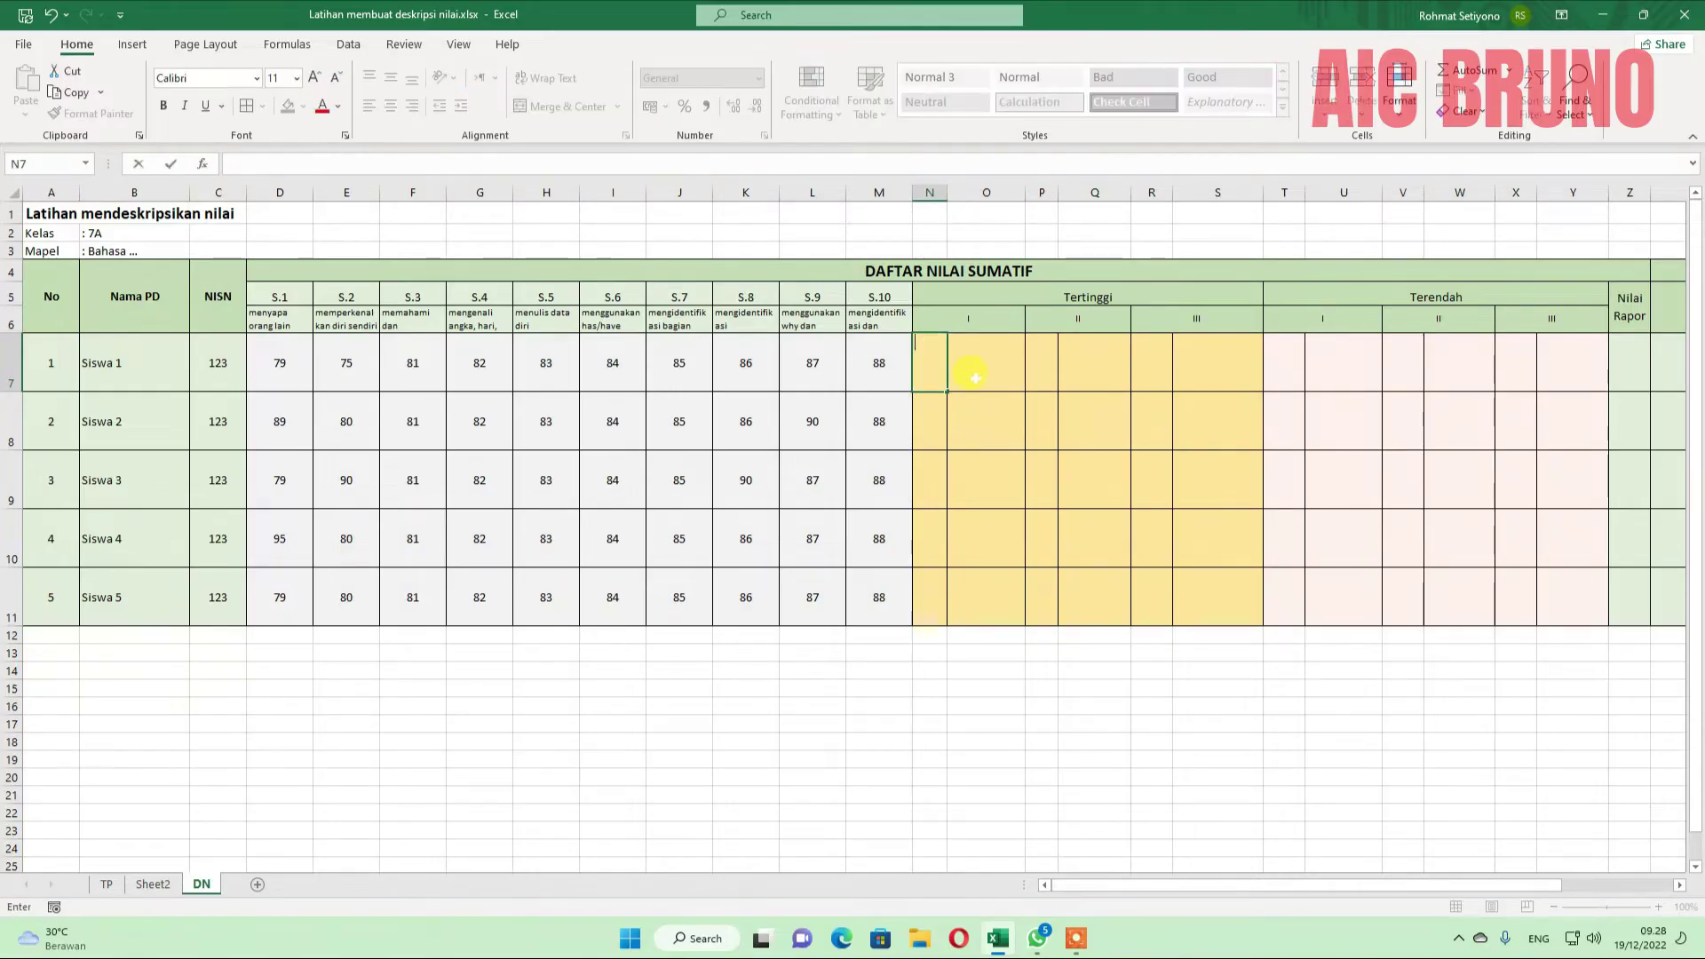
pyautogui.click(996, 409)
# Set the width of score columns D through M to 4.
pyautogui.moveTo(280, 192); pyautogui.dragTo(874, 196)
pyautogui.rightClick(874, 197)
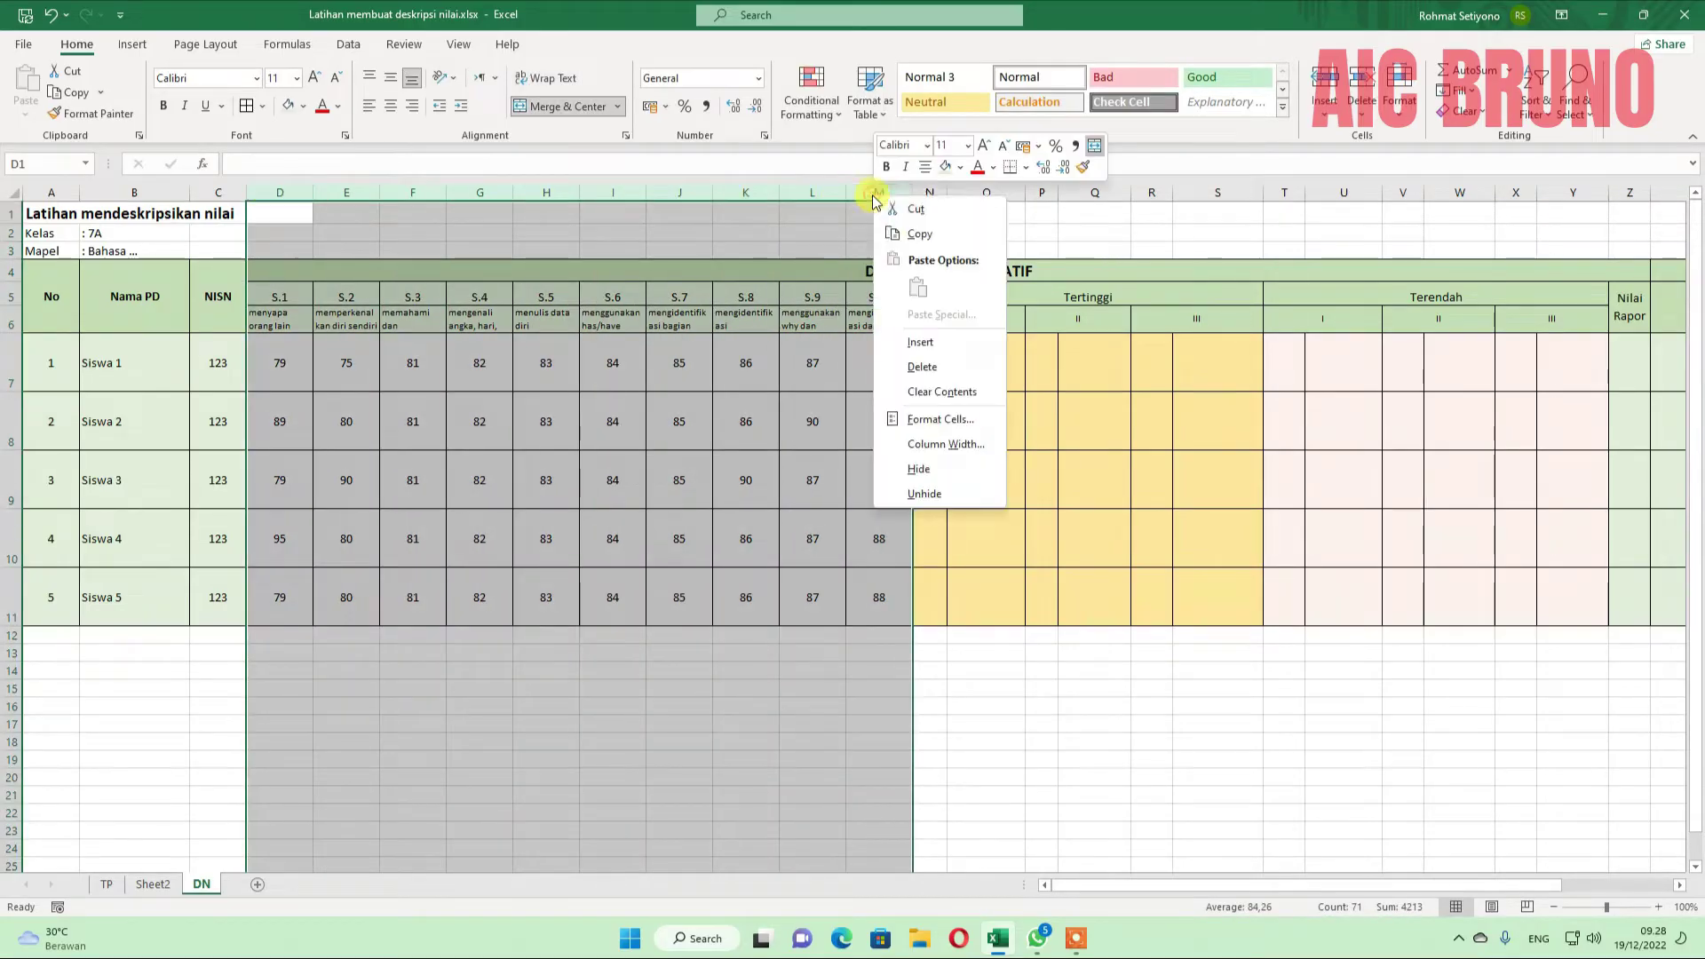
pyautogui.click(939, 444)
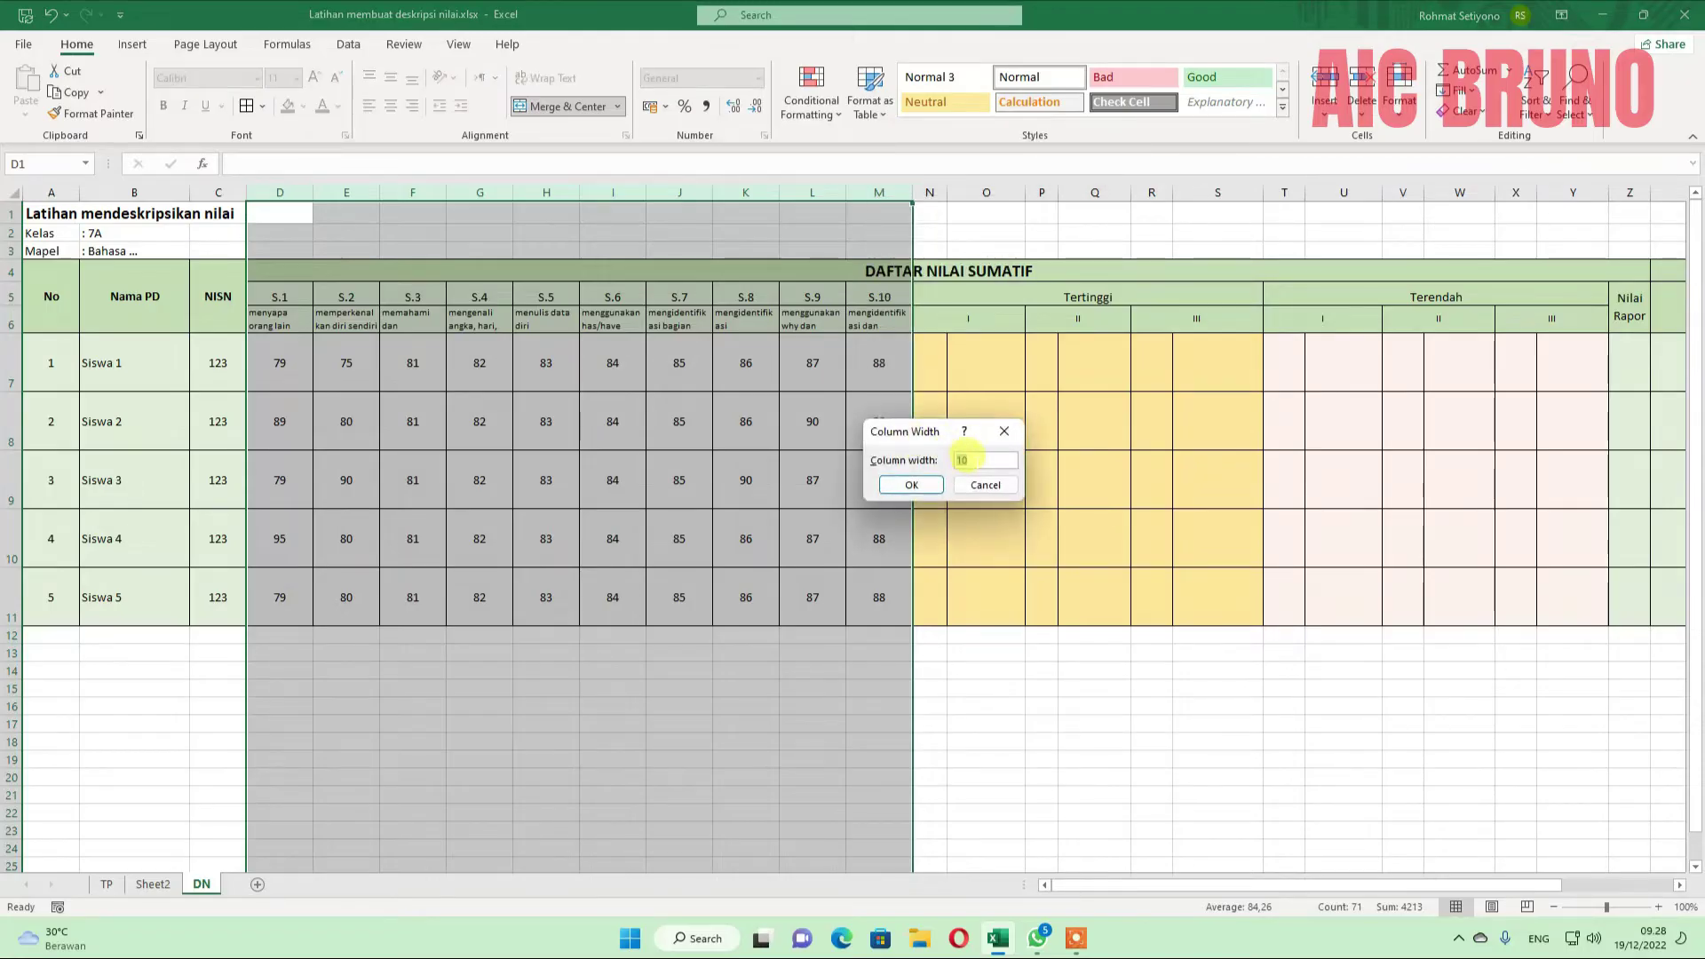
pyautogui.write('4')
pyautogui.click(911, 485)
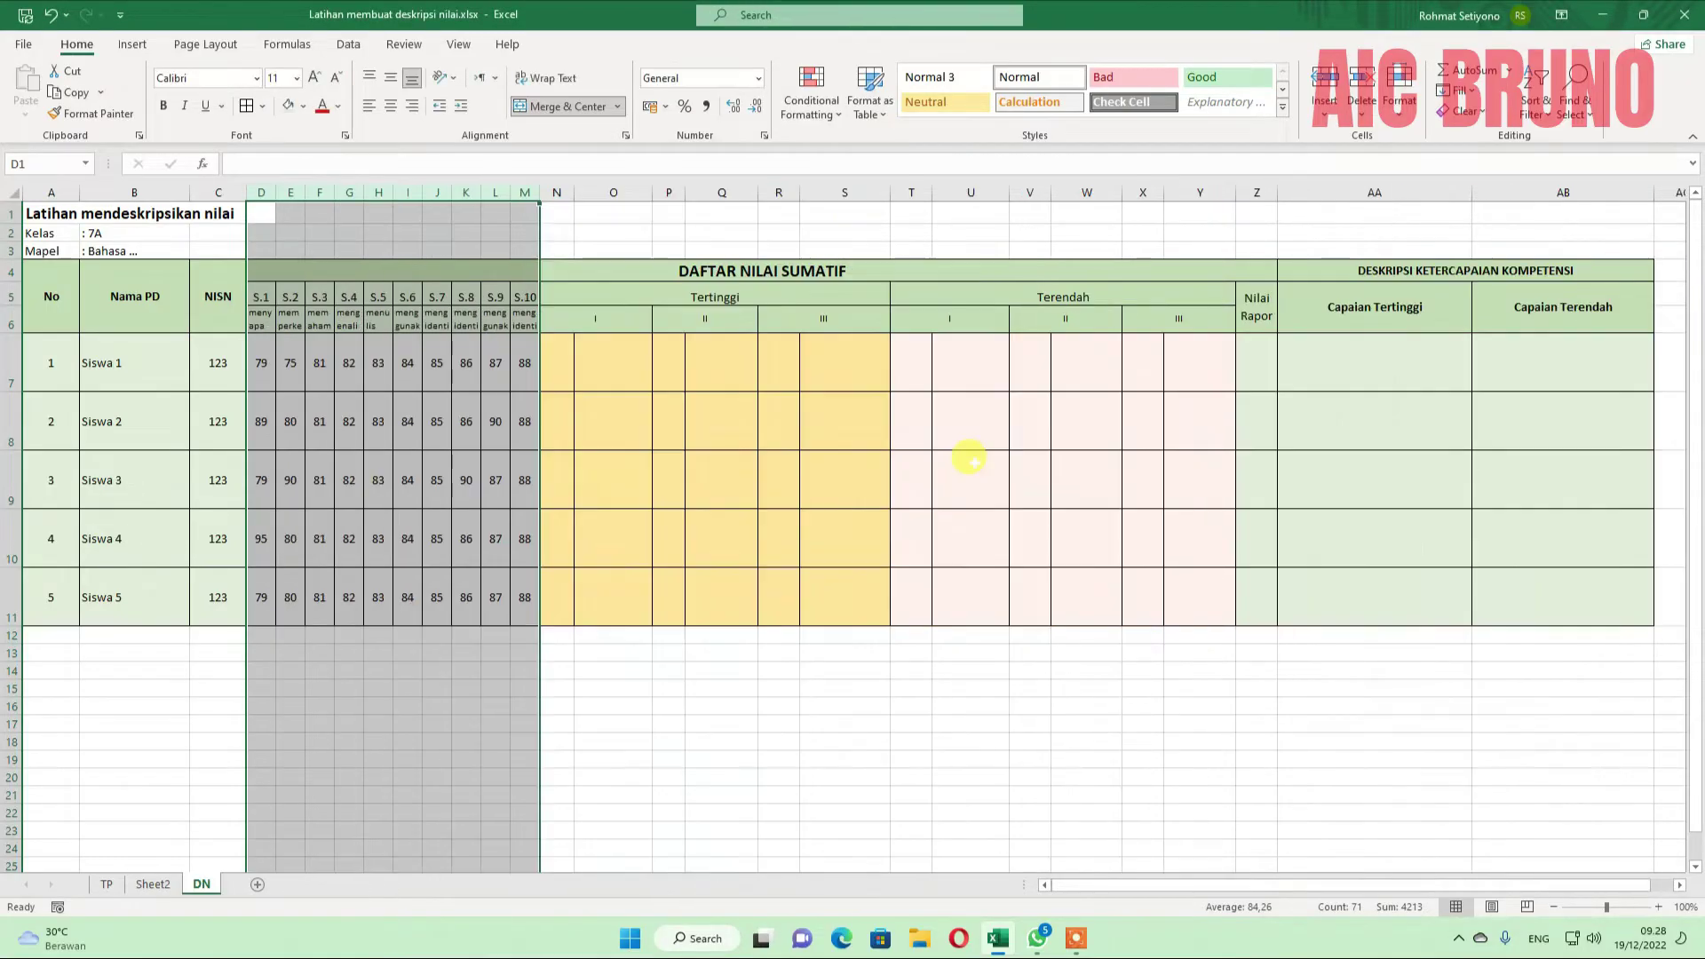
pyautogui.click(633, 493)
# Look over the scores in D7:M11 and read the learning objectives for S.1 to S.3 in row 6.
pyautogui.moveTo(261, 362); pyautogui.dragTo(531, 609)
pyautogui.click(261, 319)
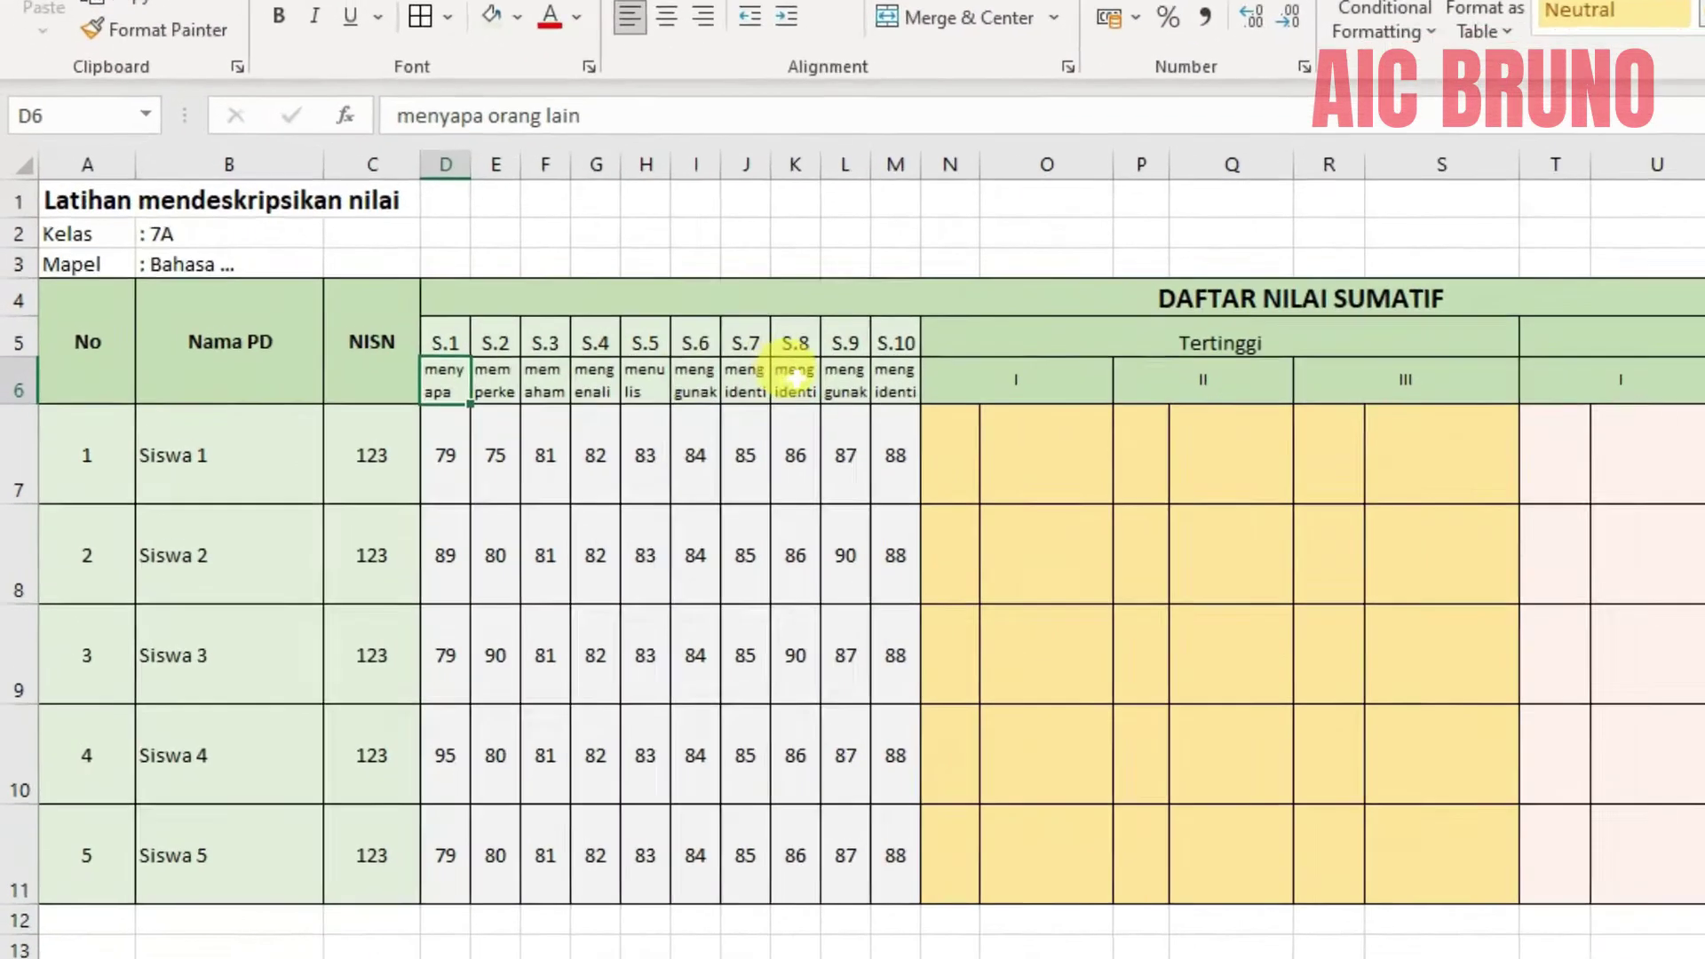
pyautogui.click(306, 320)
pyautogui.click(611, 388)
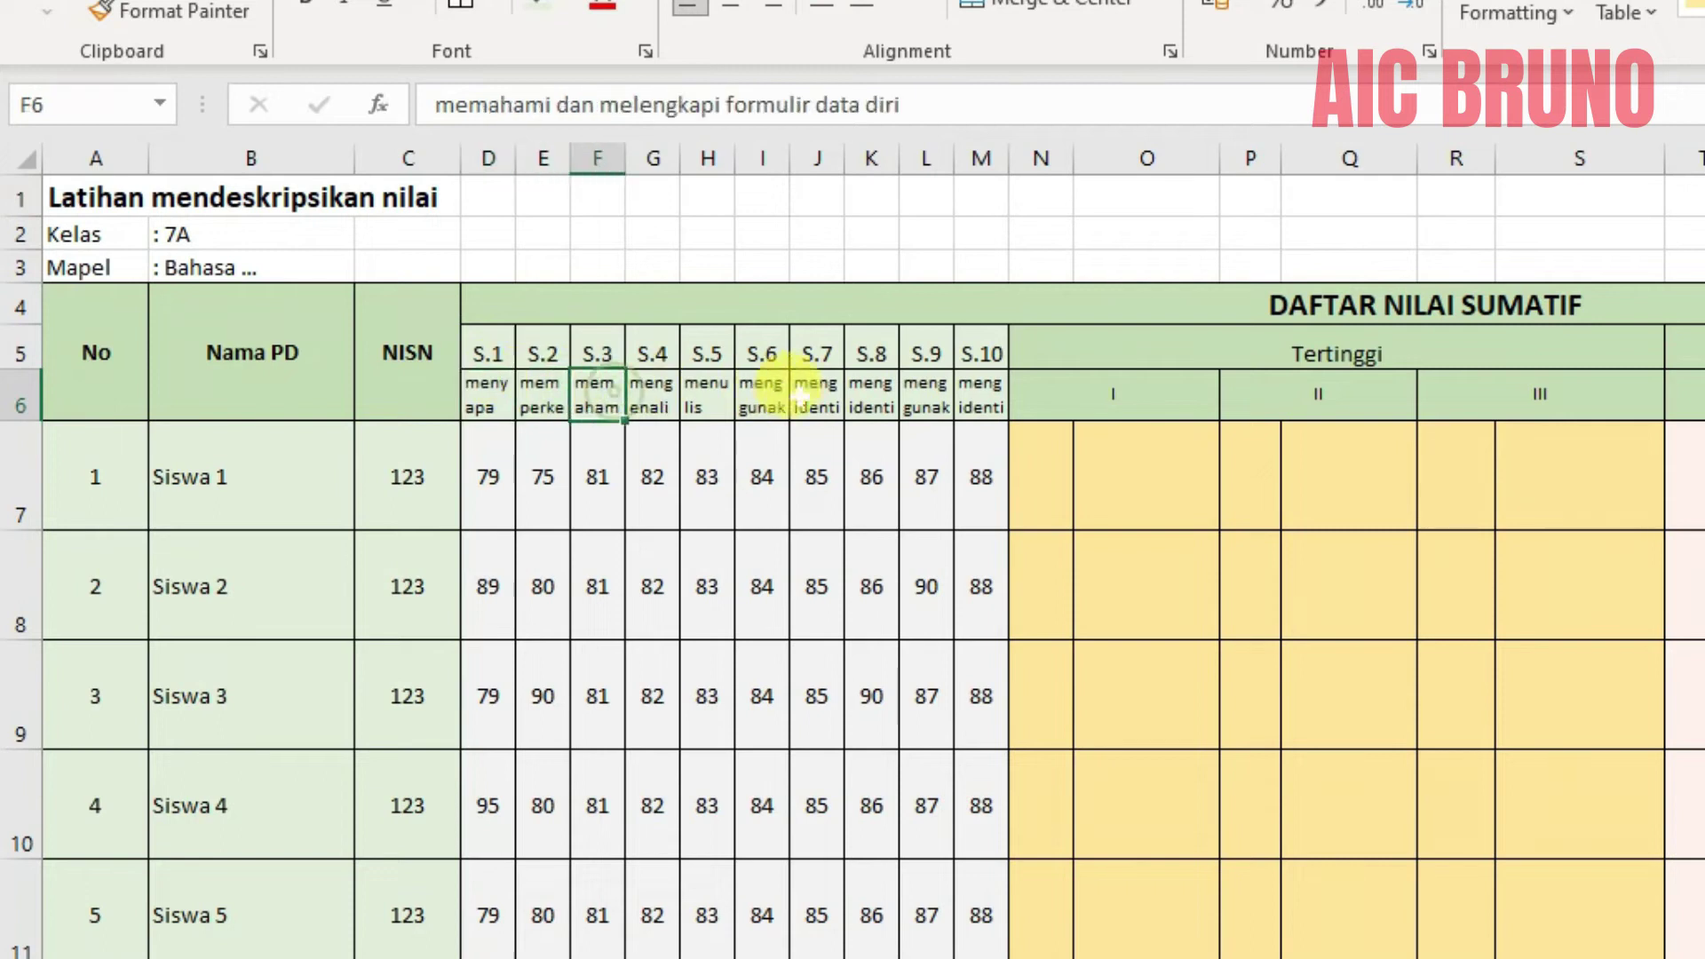
# Enter =LARGE(D7:M7;1) in N7 to get Siswa 1's highest score for Tertinggi I.
pyautogui.click(1125, 465)
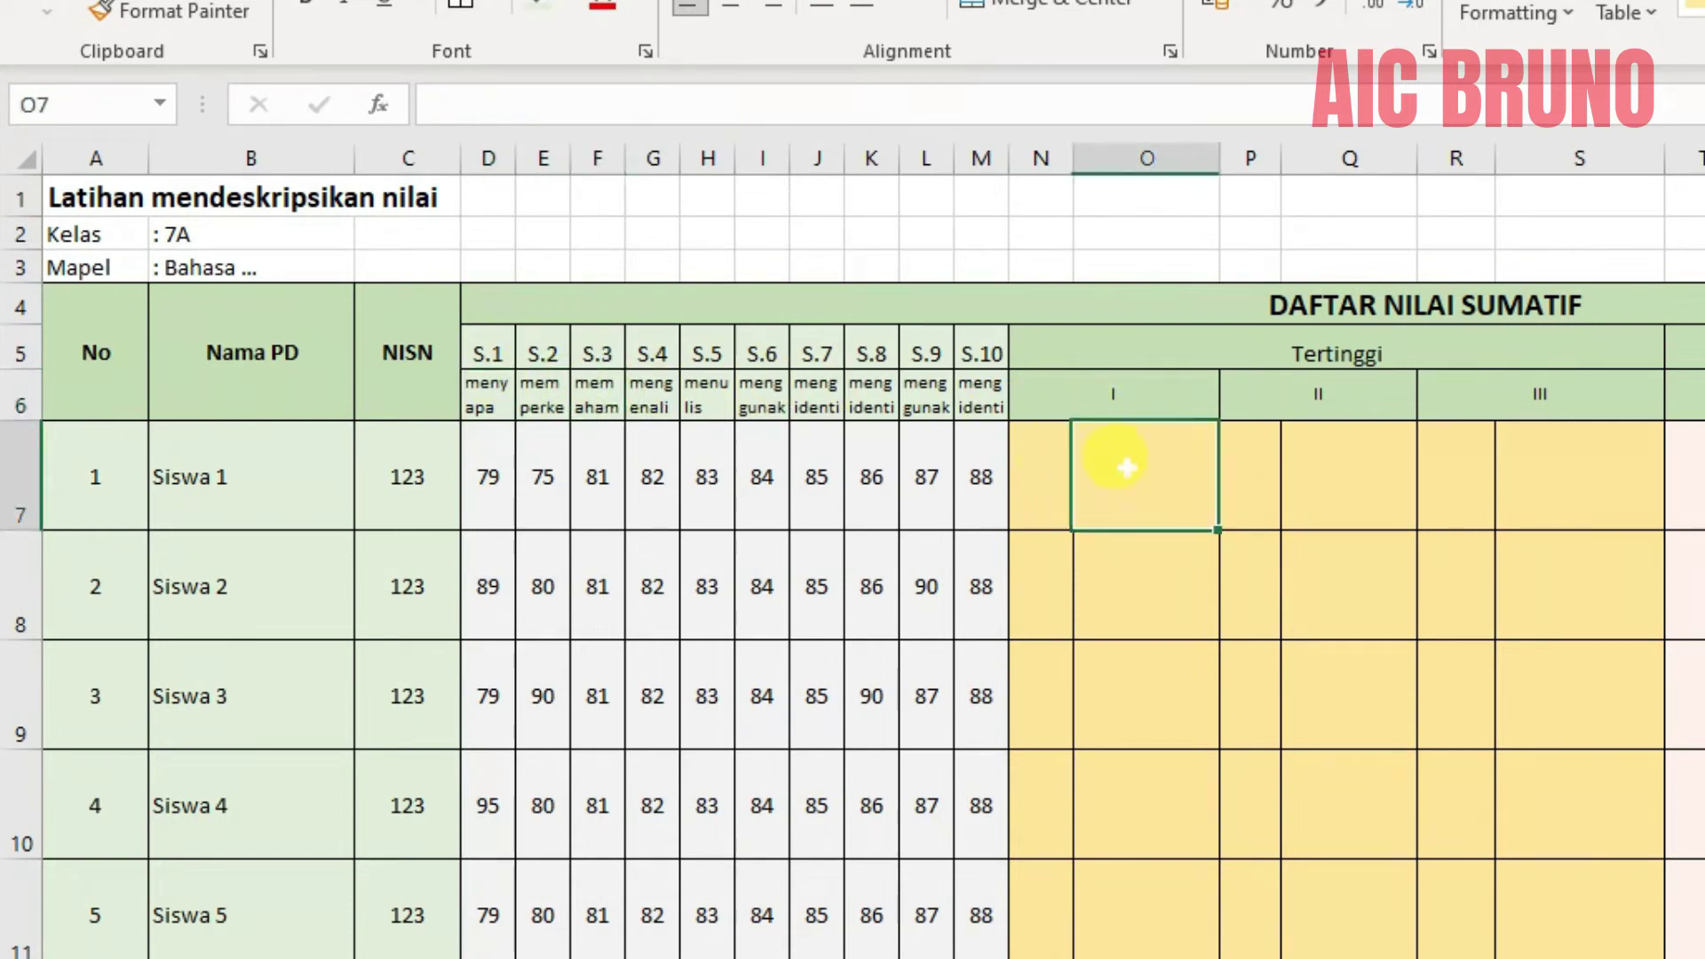
pyautogui.click(1042, 453)
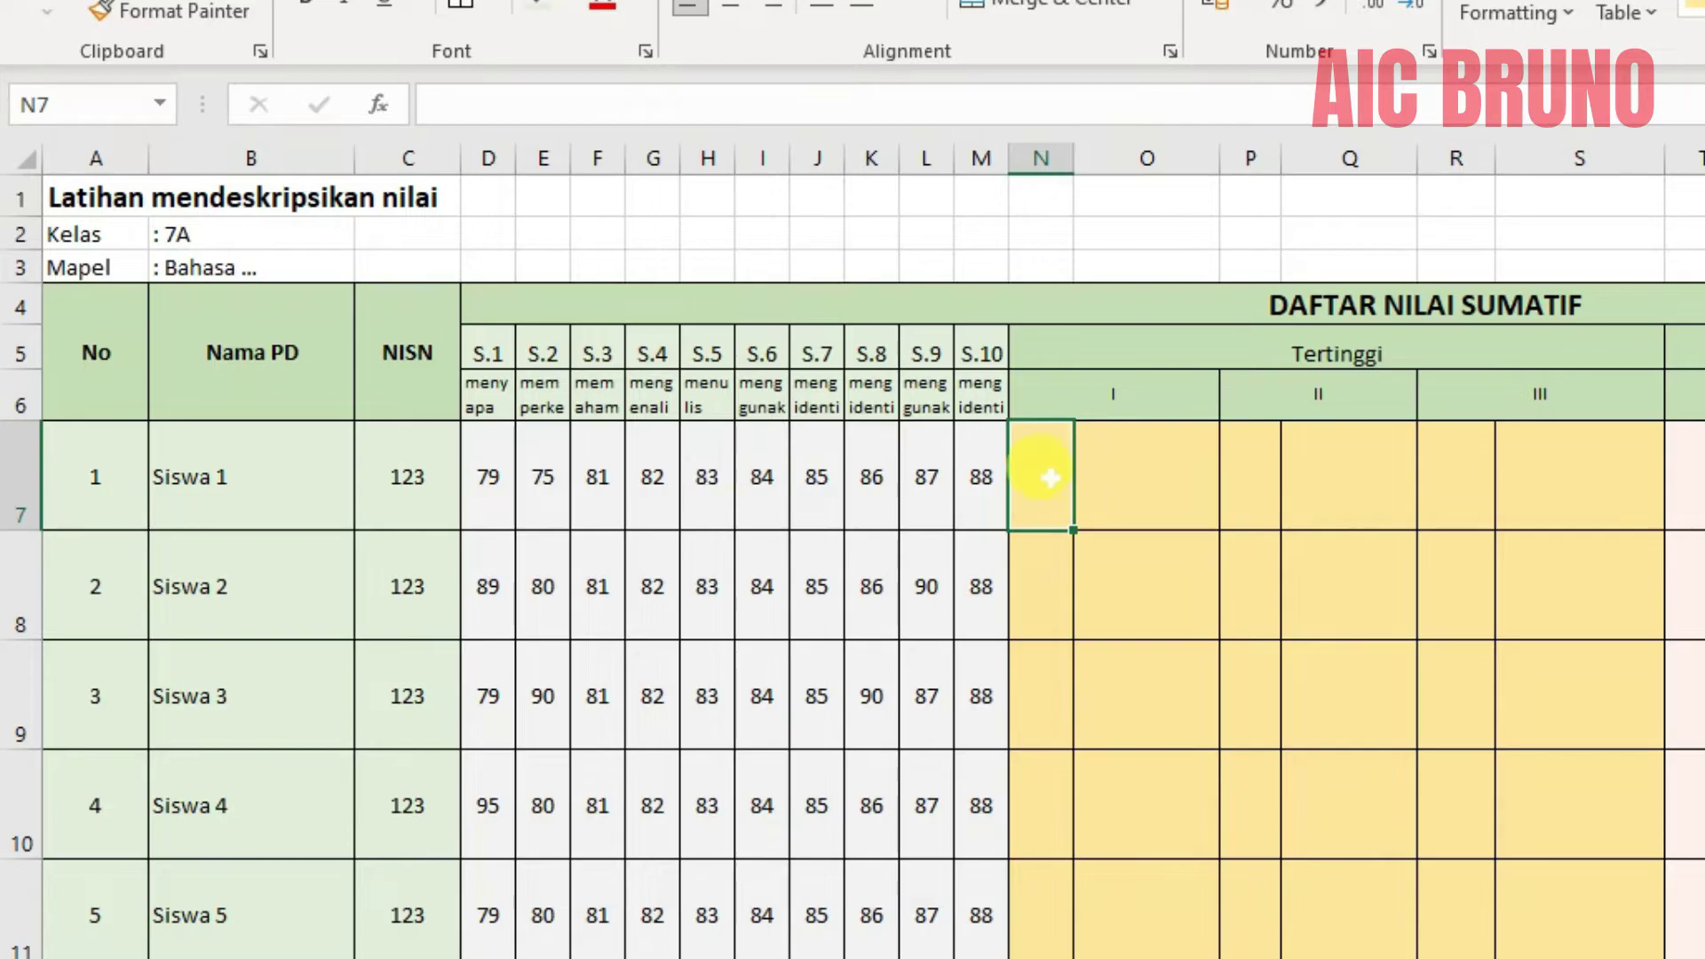
pyautogui.click(1266, 477)
pyautogui.click(1439, 469)
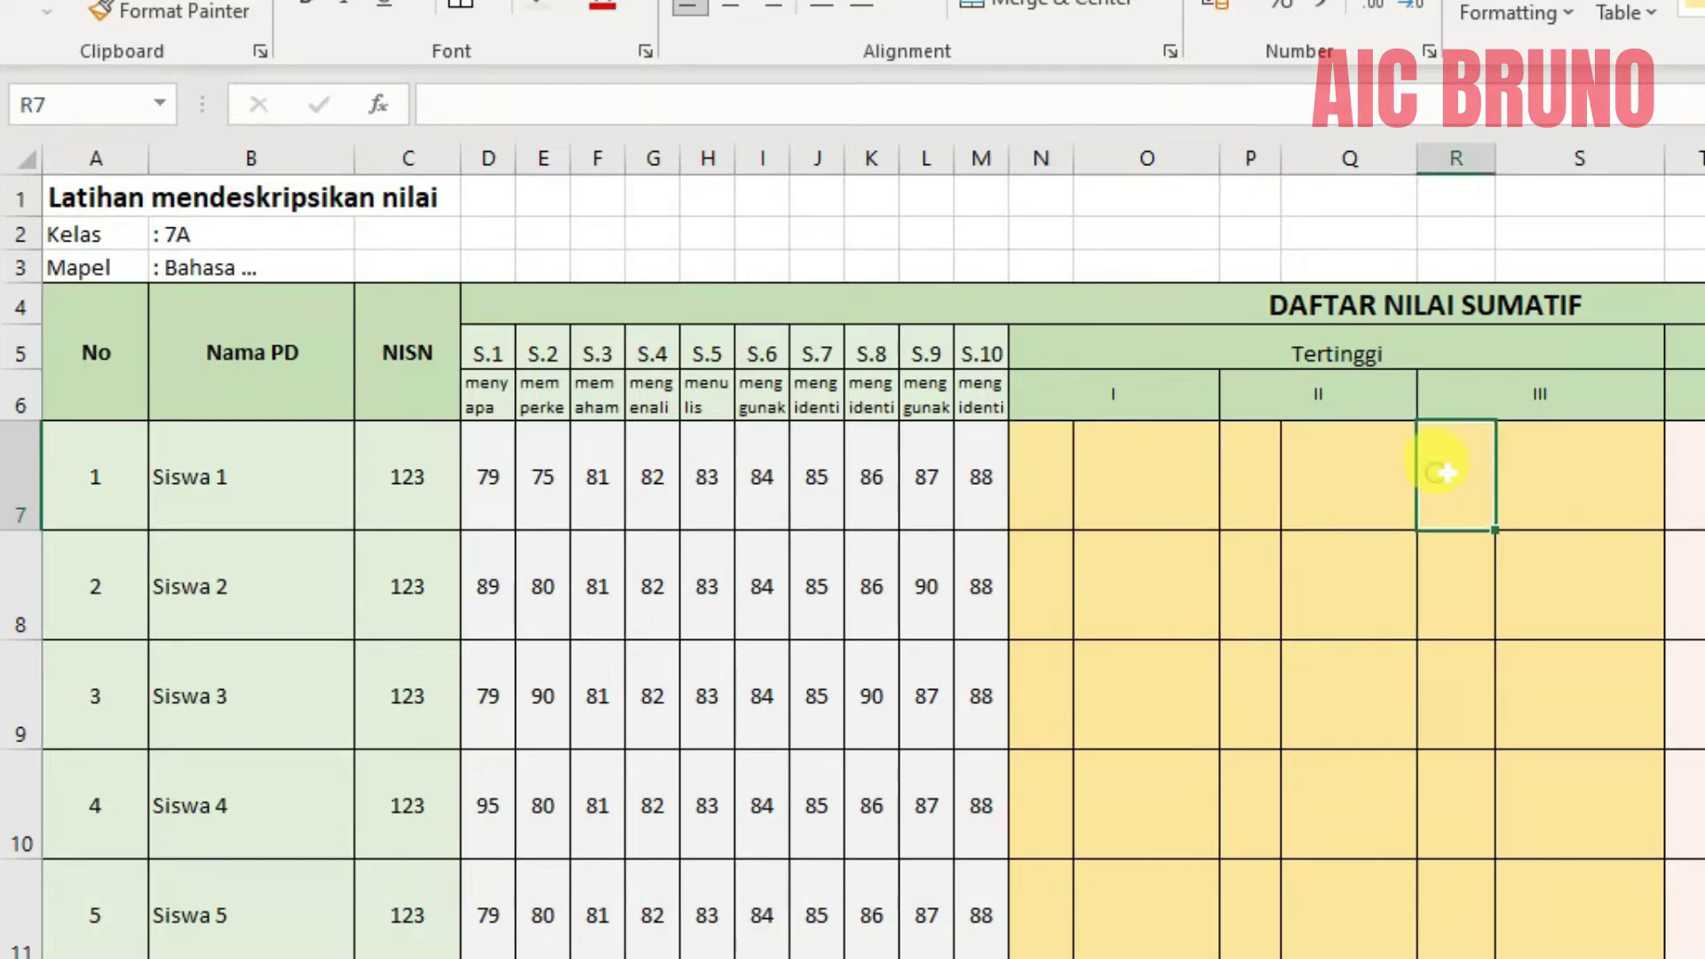
pyautogui.click(1027, 471)
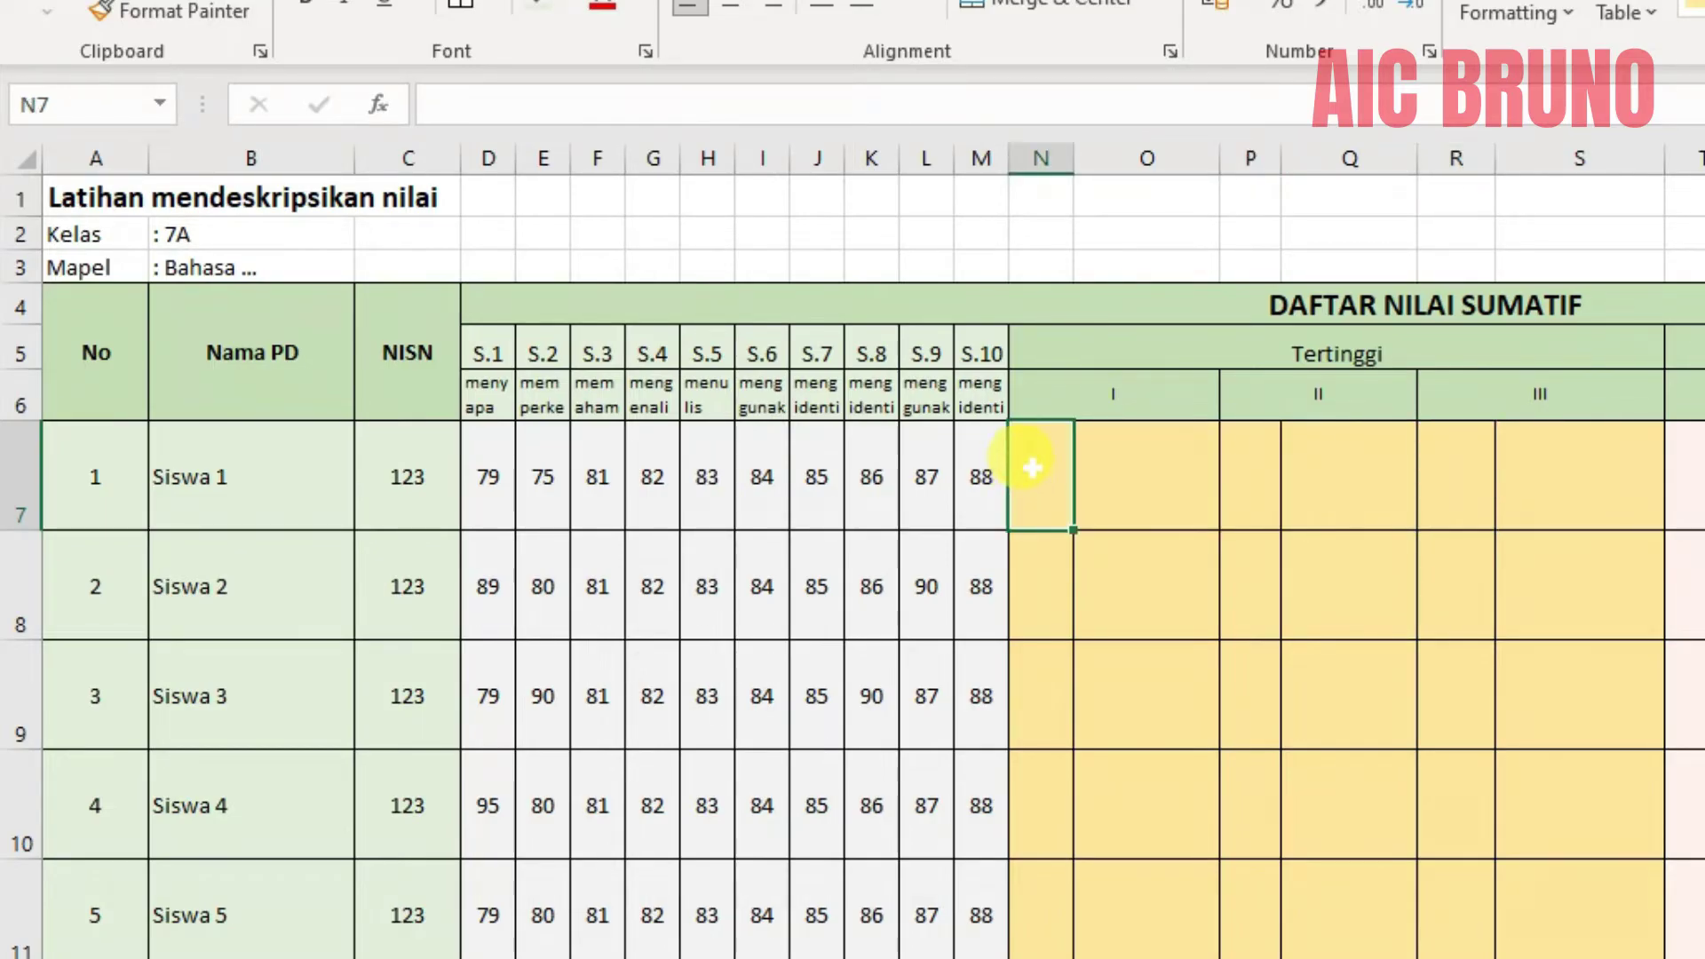
pyautogui.write('=')
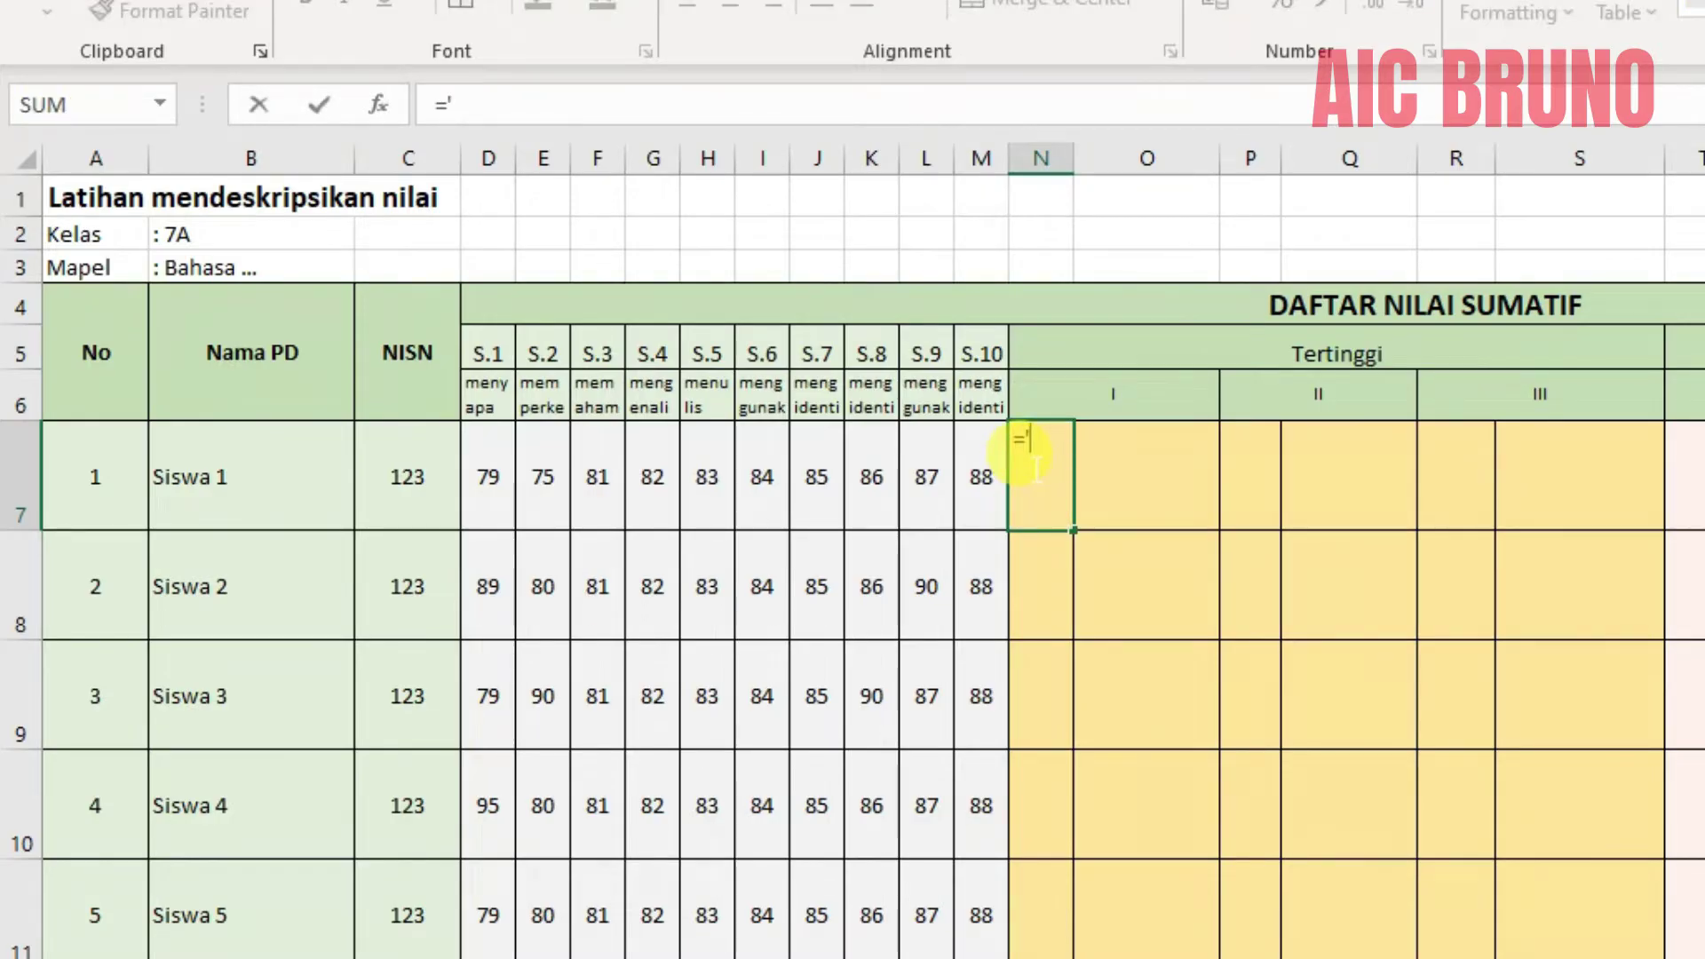
pyautogui.write('lar')
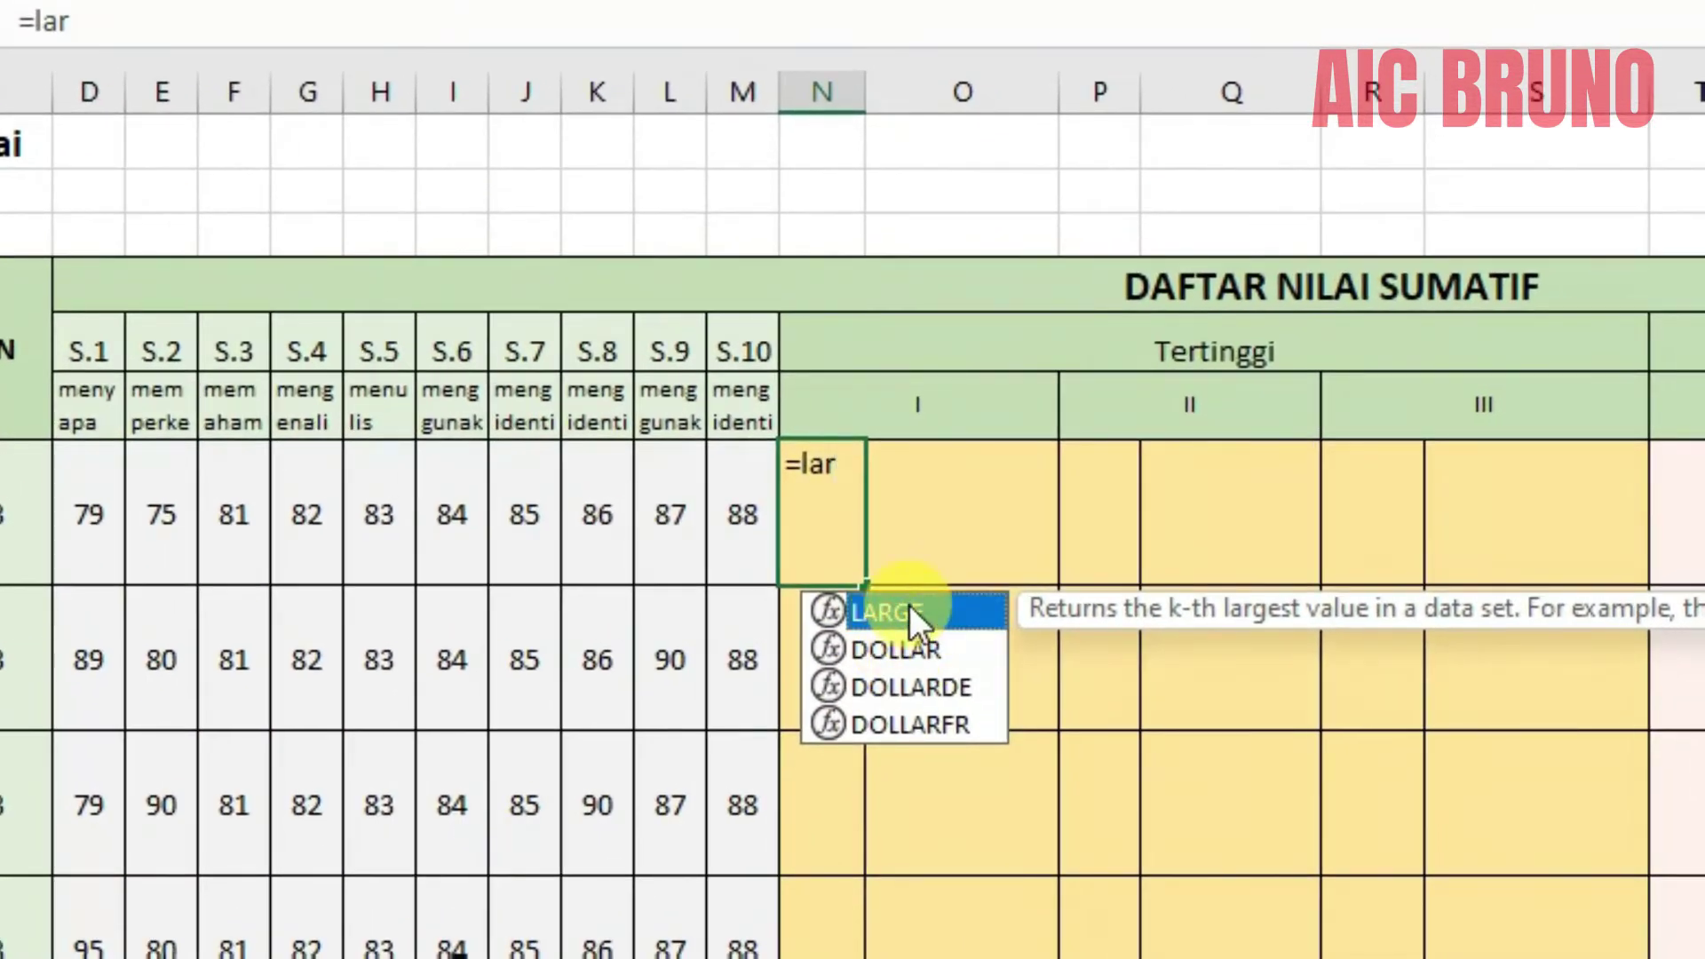
pyautogui.doubleClick(1070, 550)
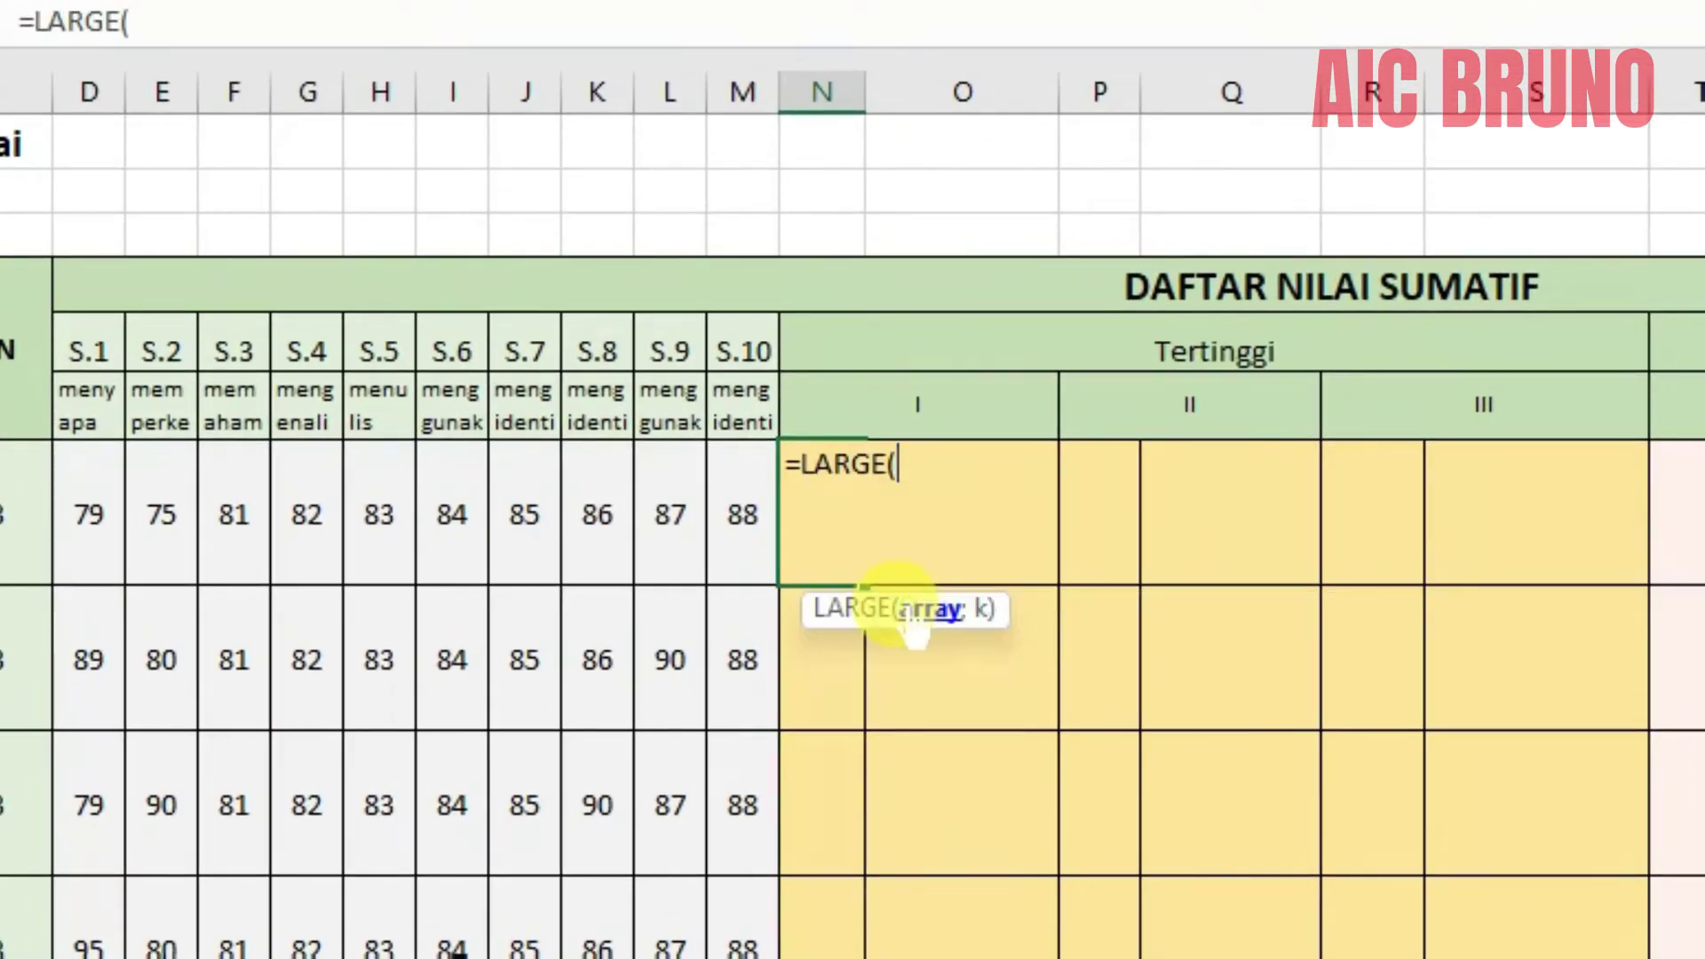
pyautogui.click(102, 499)
pyautogui.moveTo(104, 499); pyautogui.dragTo(722, 502)
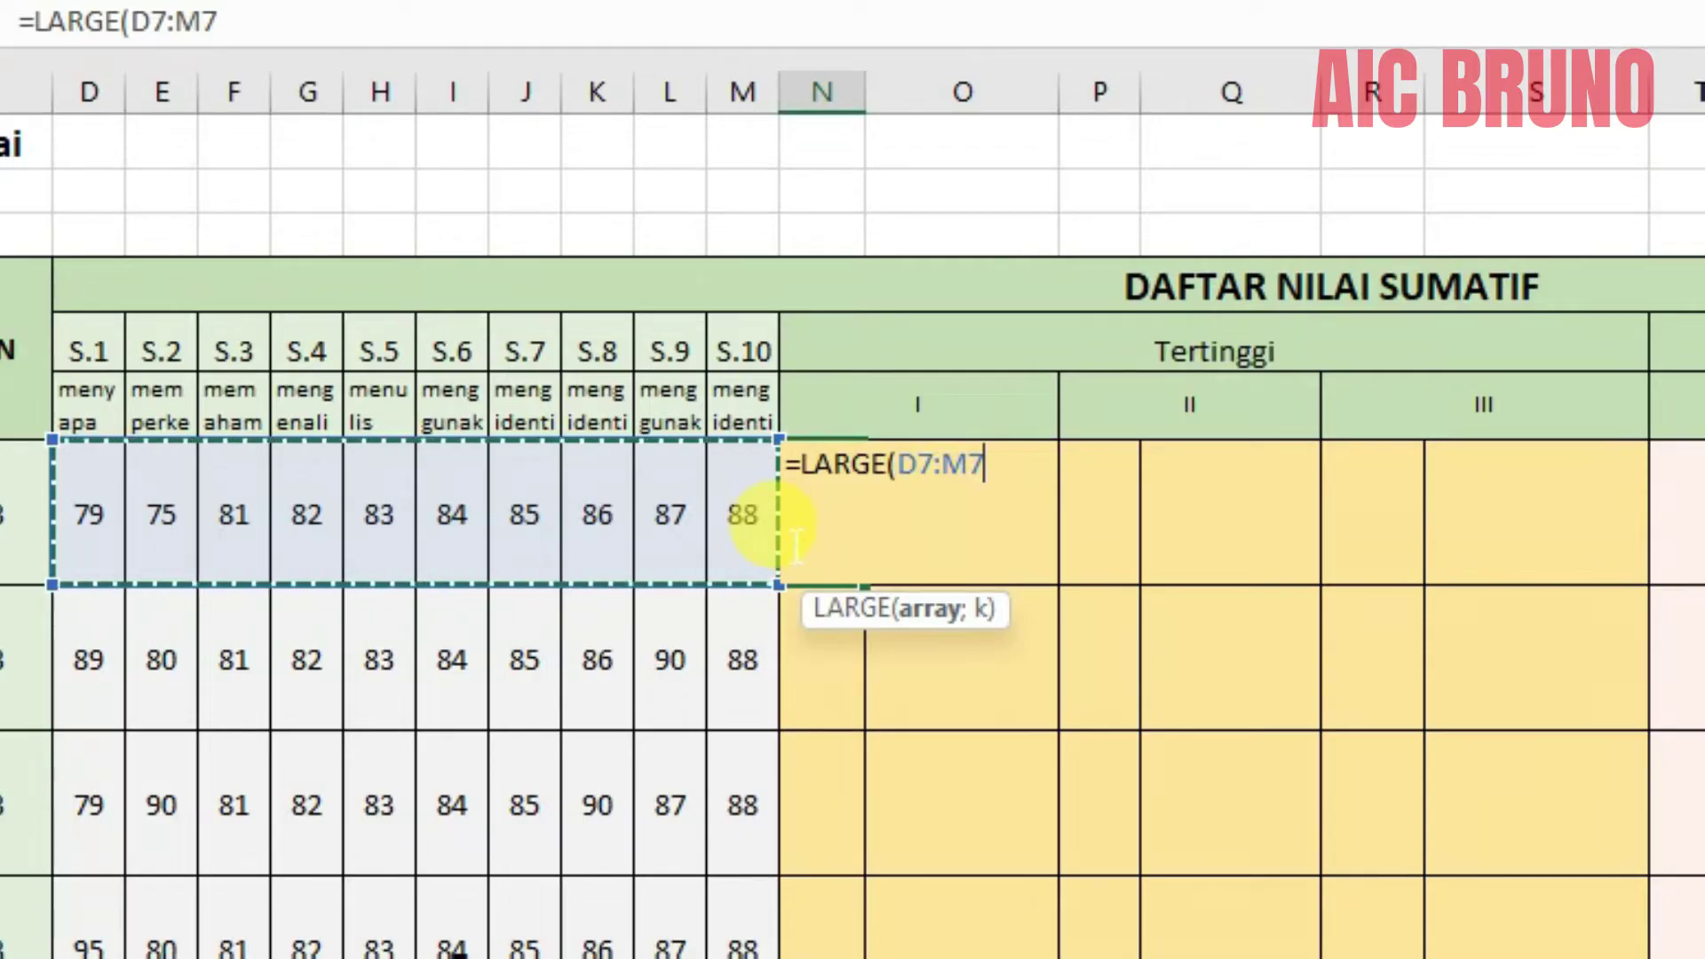
pyautogui.write(';')
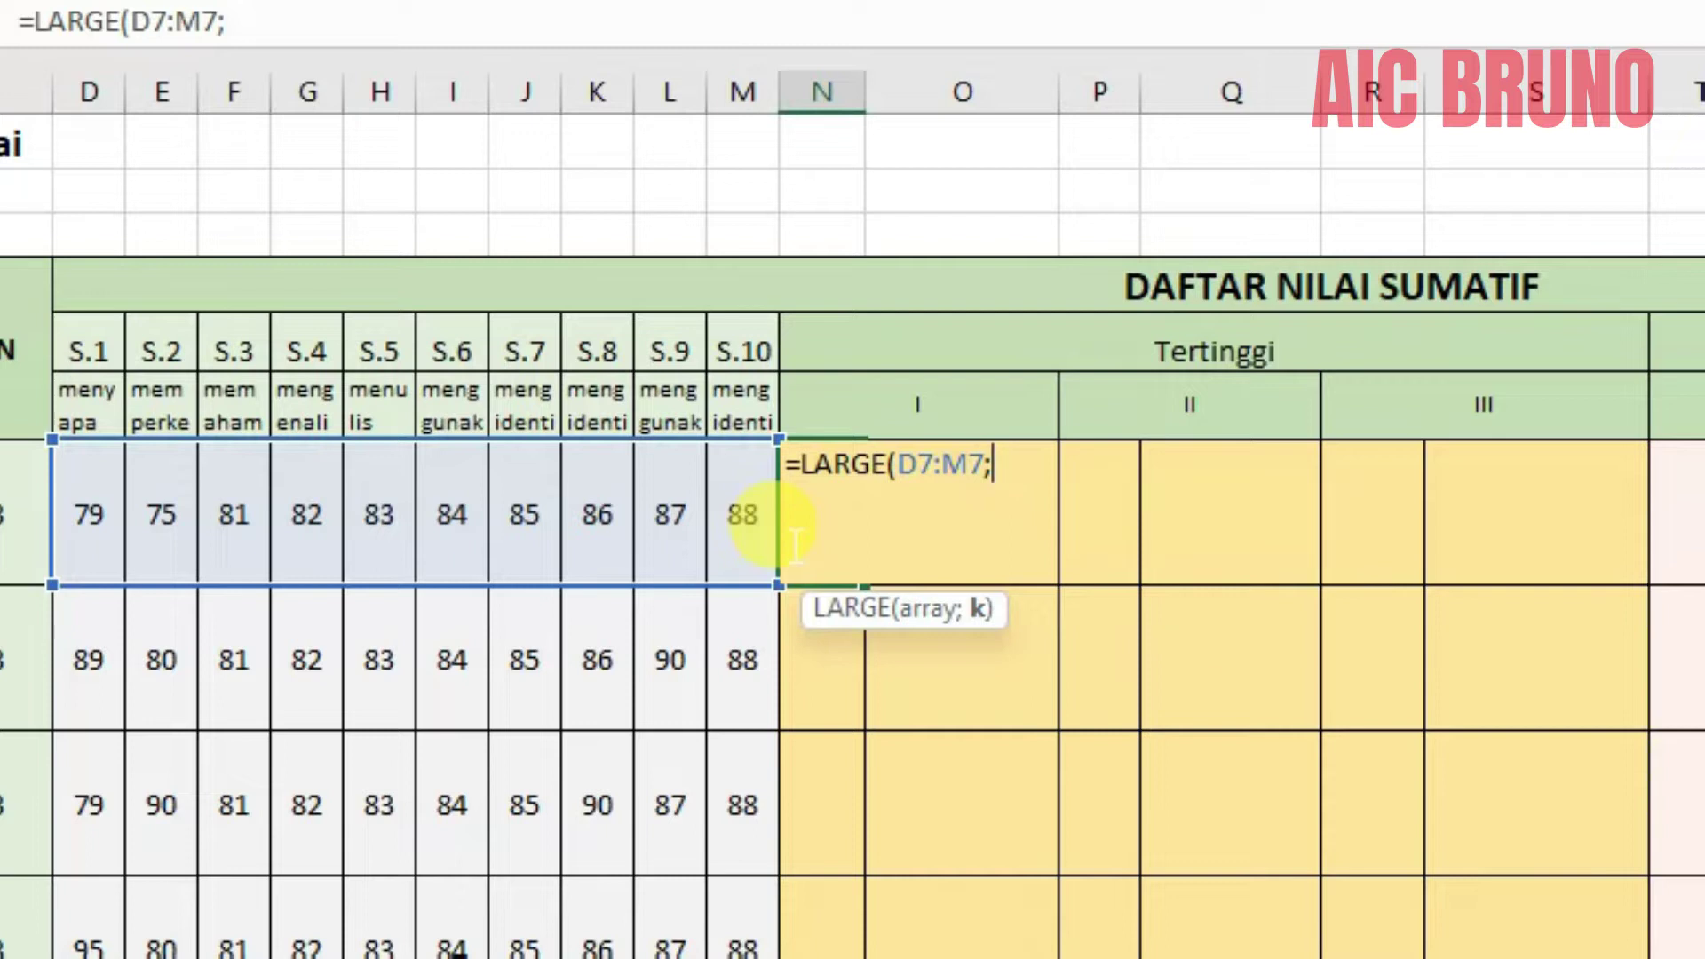
pyautogui.write('1)')
pyautogui.press('Return')
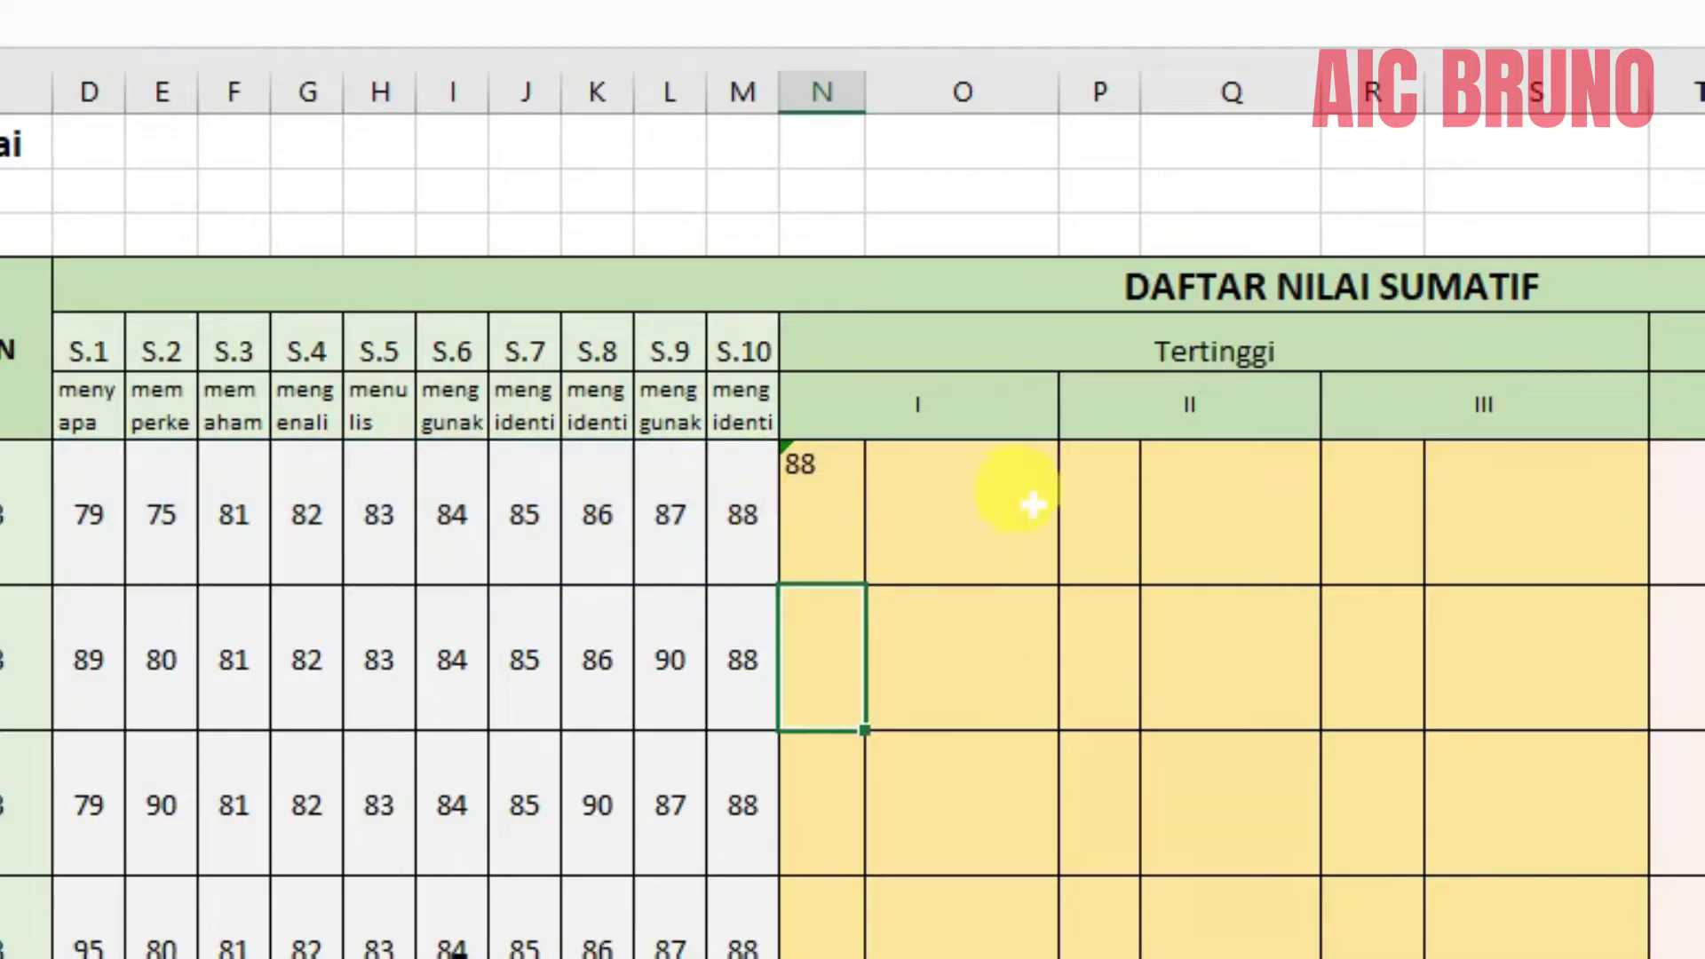
# Enter =LARGE(D7:M7;2) in P7 to get Siswa 1's second-highest score for Tertinggi II.
pyautogui.click(1106, 511)
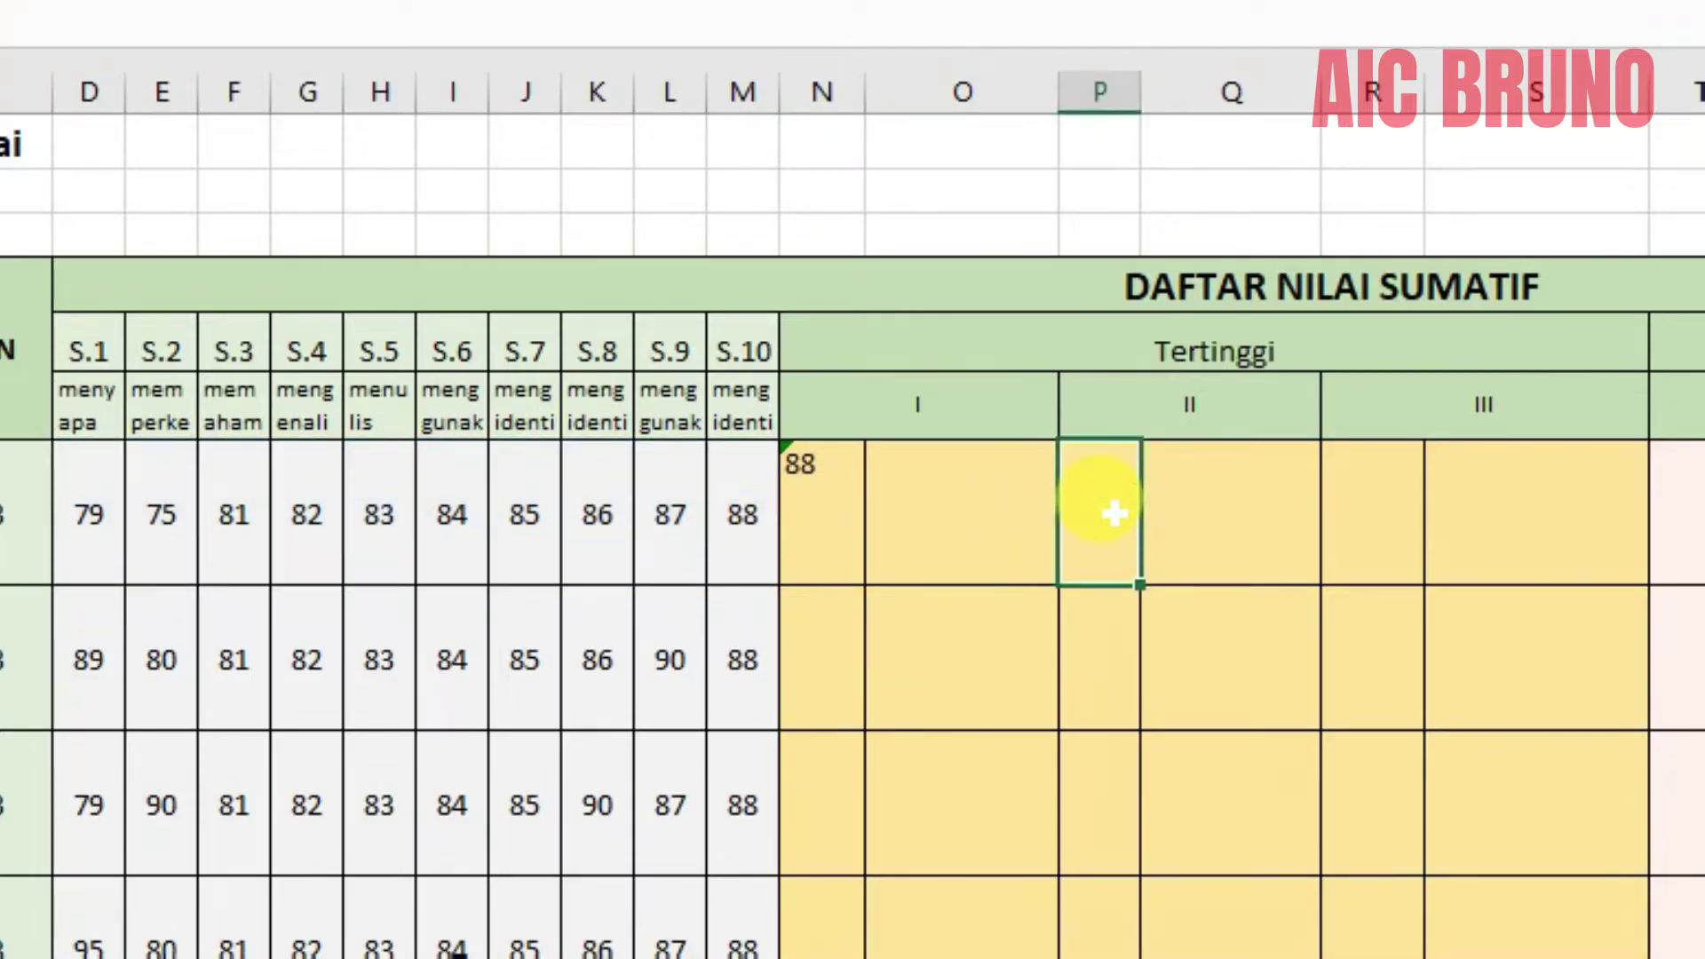
pyautogui.write('=lar')
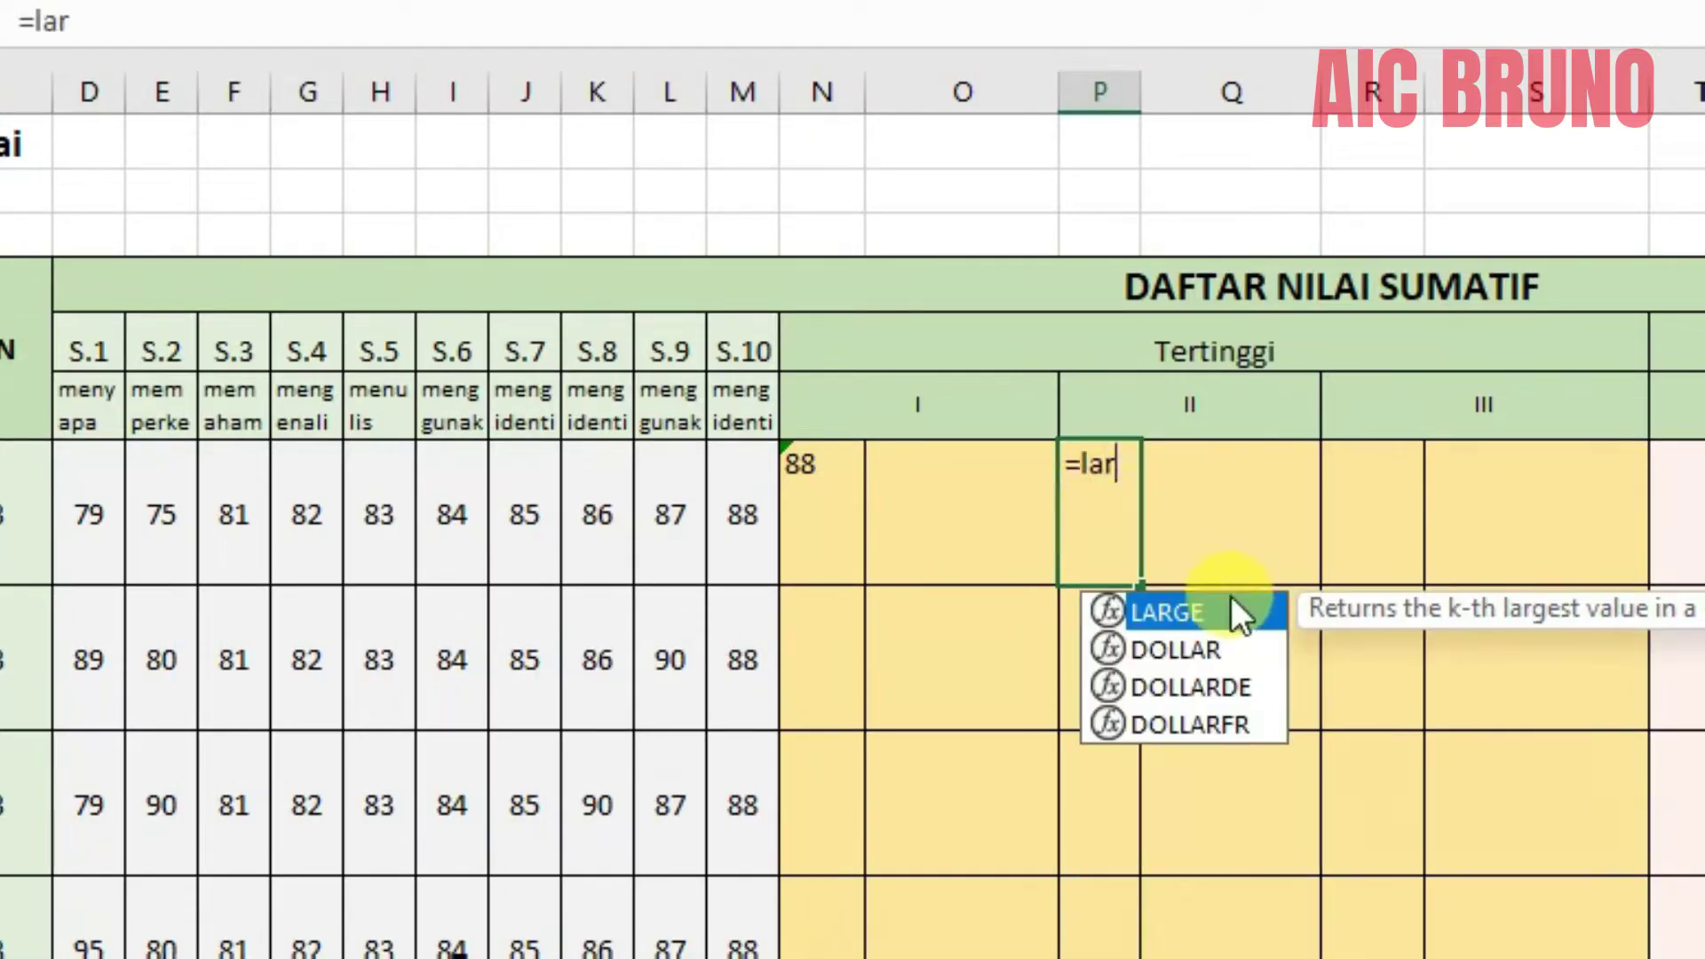
pyautogui.doubleClick(1230, 615)
pyautogui.moveTo(85, 509); pyautogui.dragTo(751, 497)
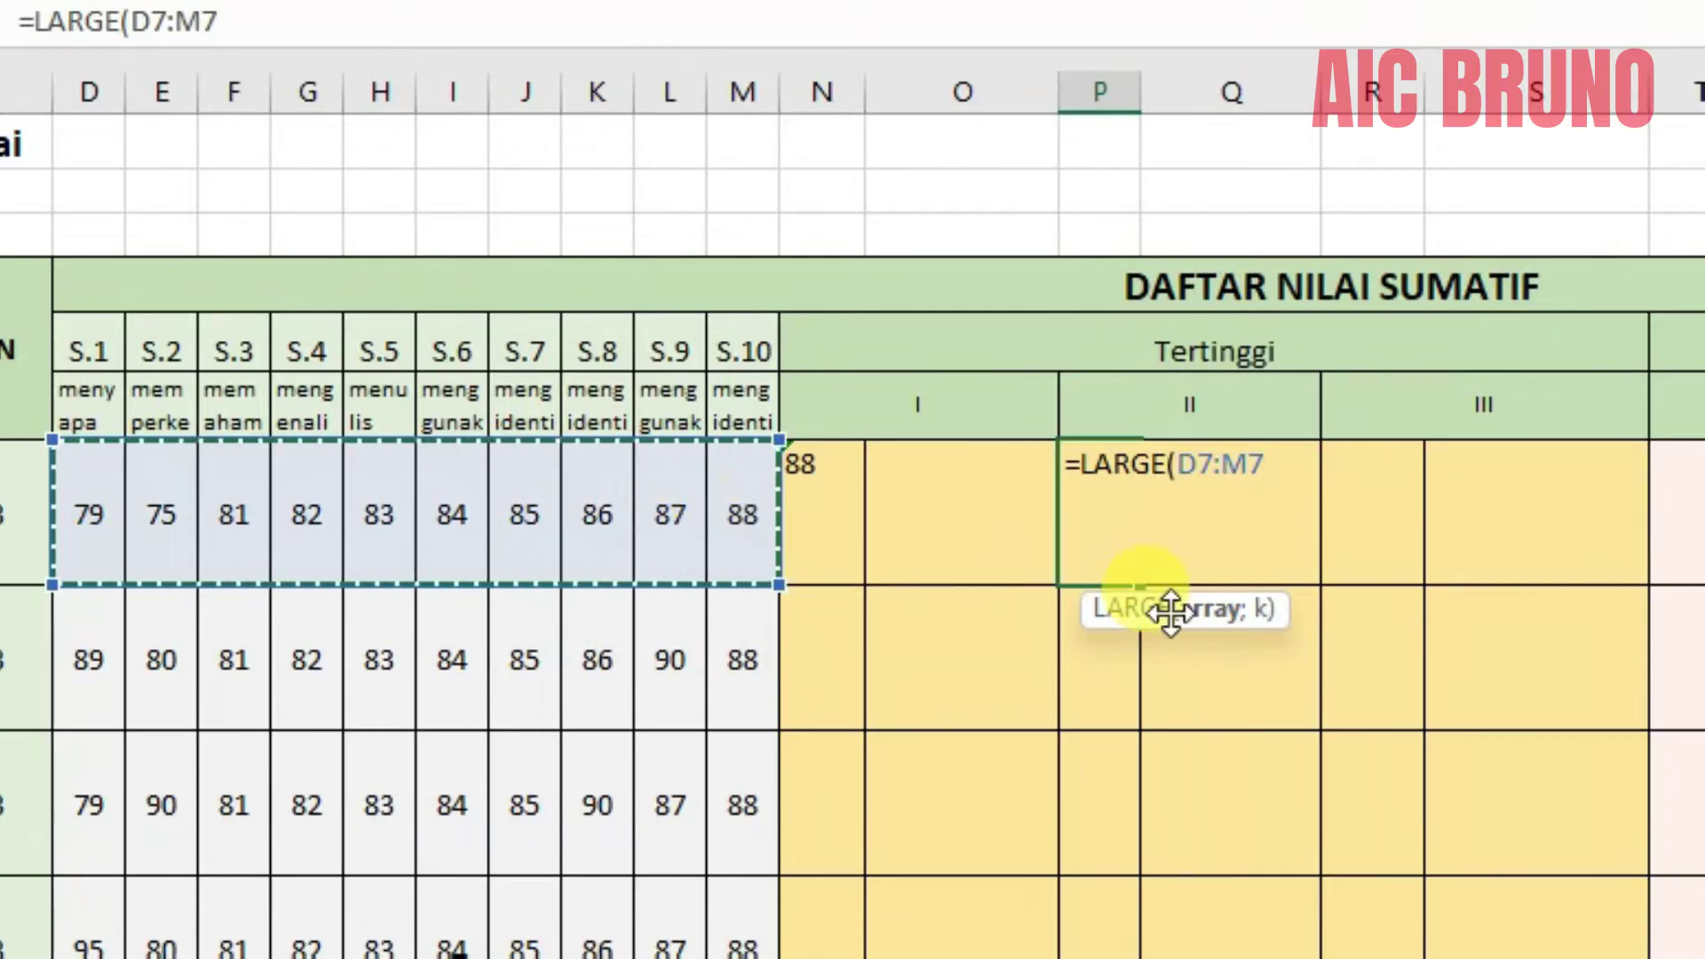
pyautogui.write(';')
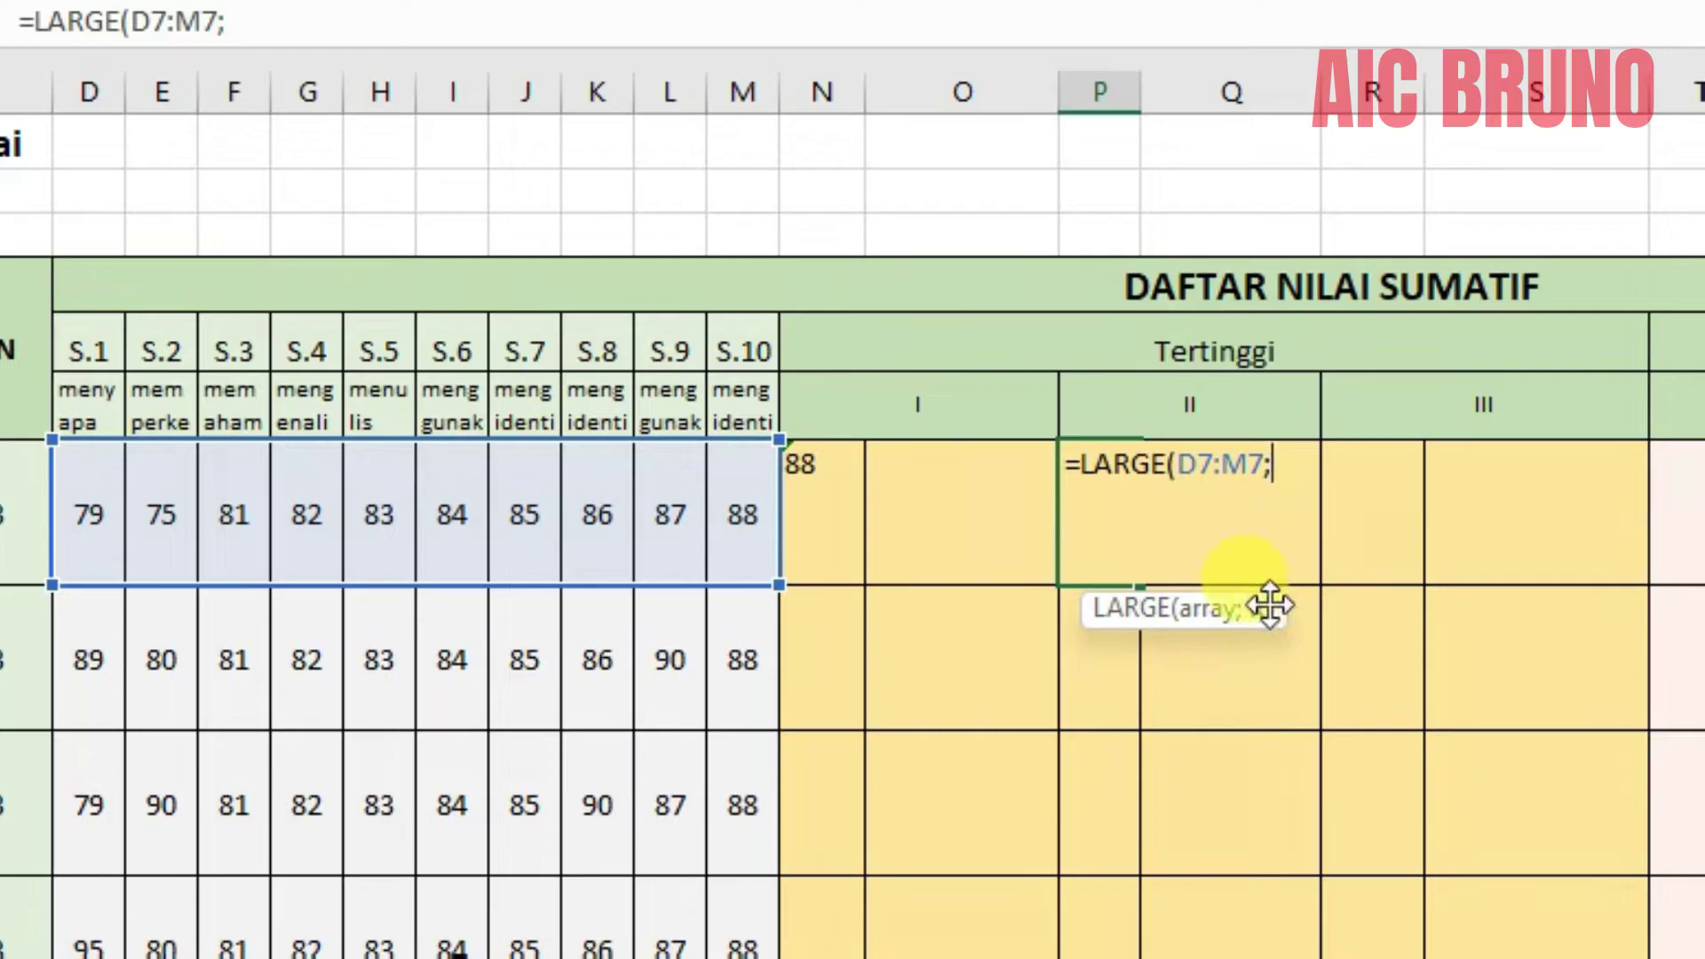
pyautogui.write('2')
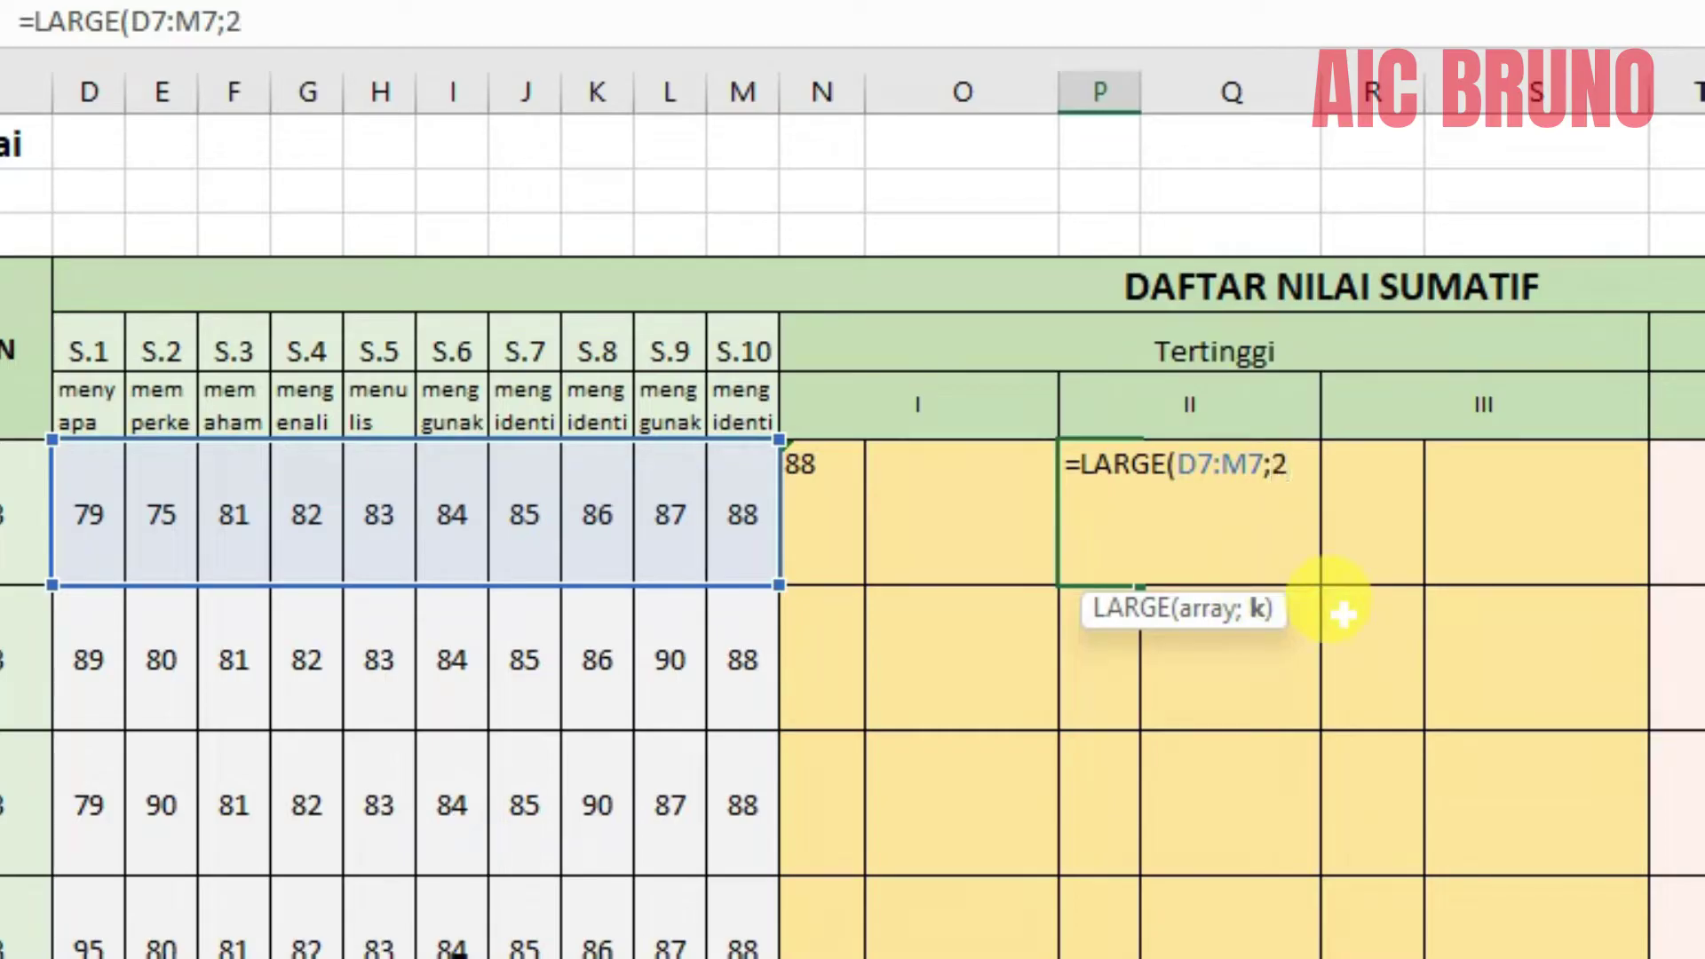
pyautogui.write(')')
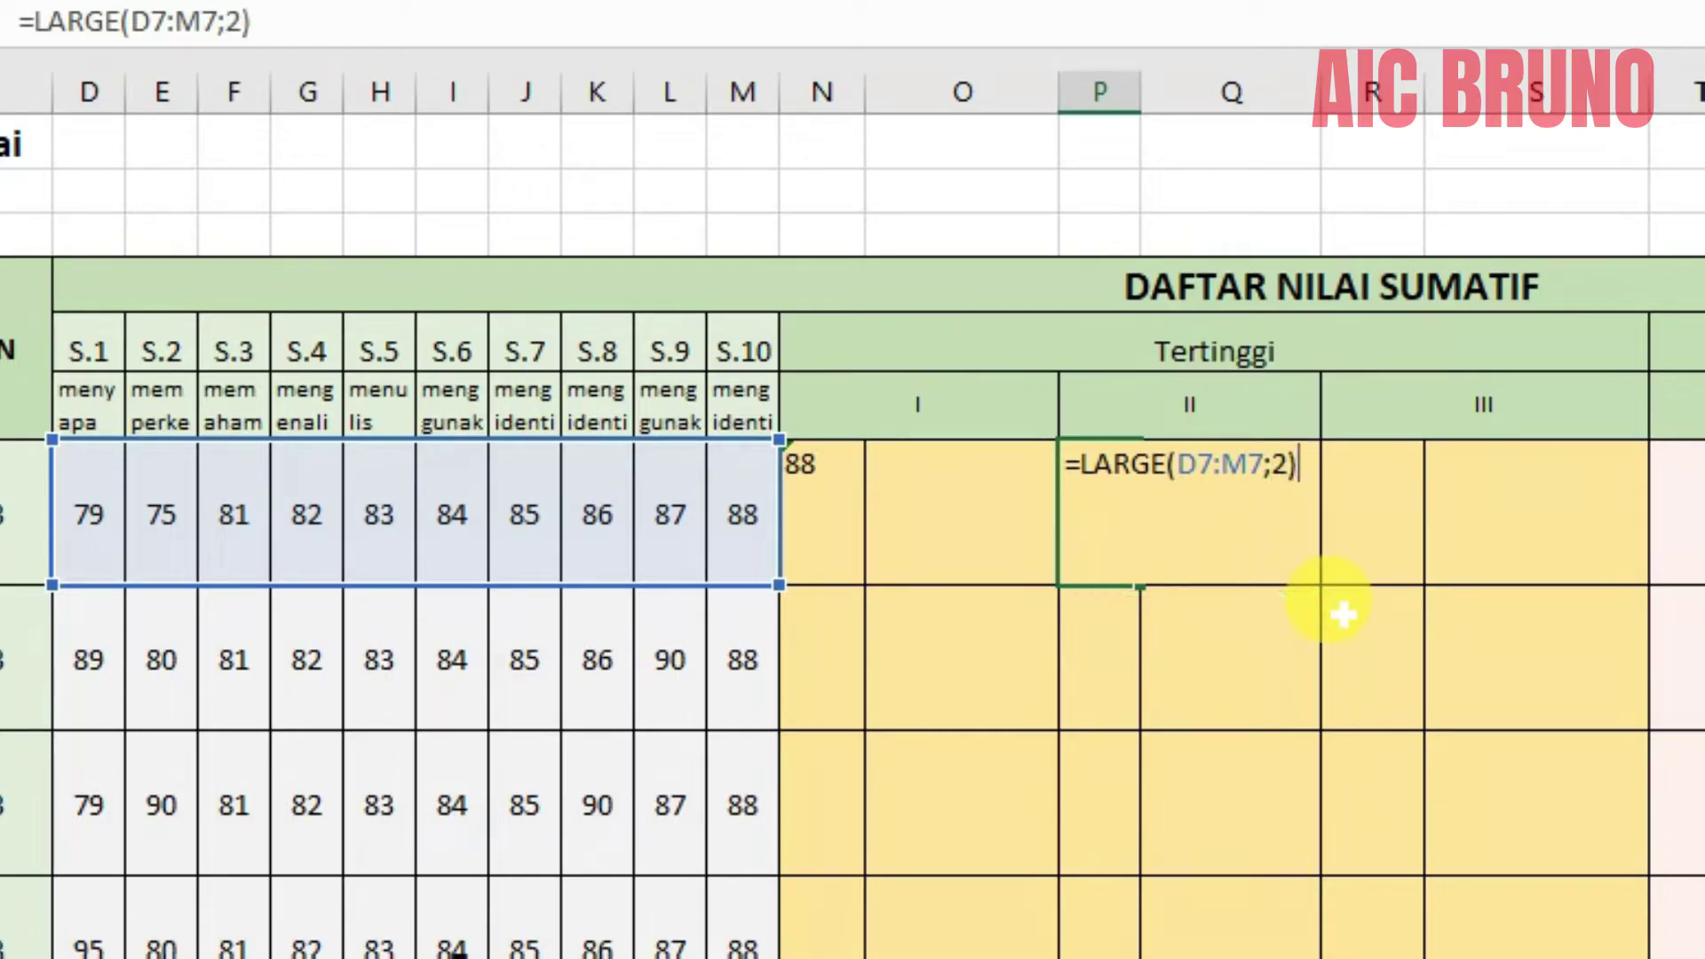
pyautogui.press('Return')
# Enter =LARGE(D7:M7;3) in R7 to get Siswa 1's third-highest score for Tertinggi III.
pyautogui.click(1354, 503)
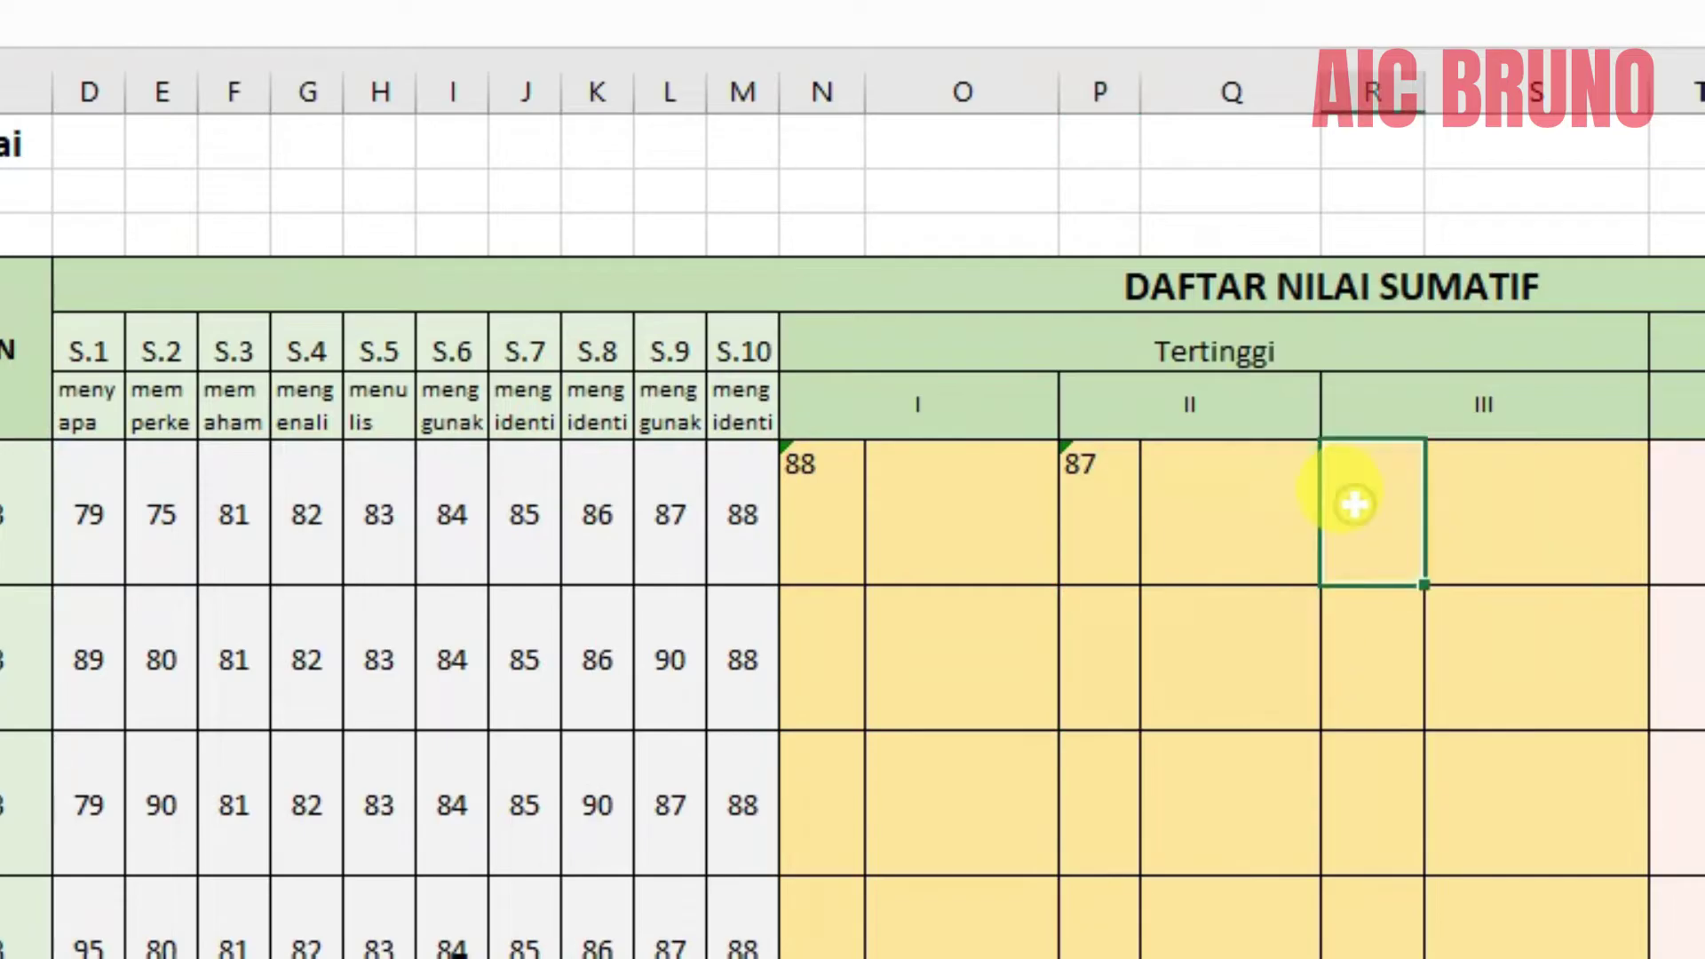
pyautogui.write('=large')
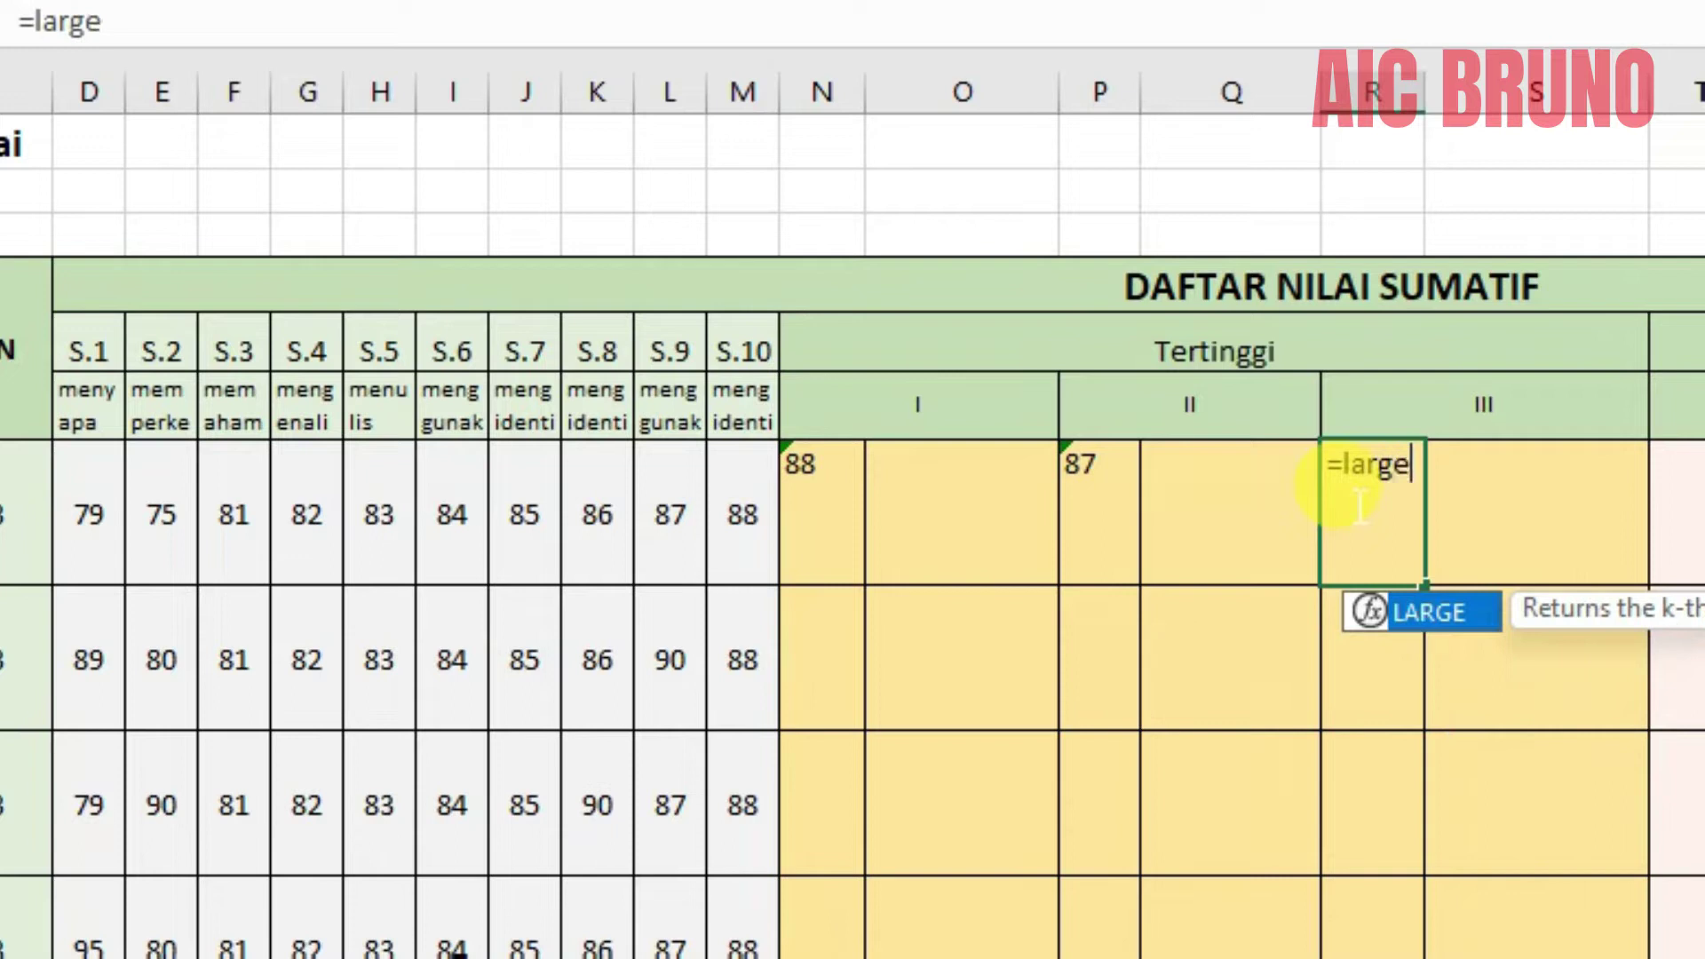
pyautogui.doubleClick(1444, 615)
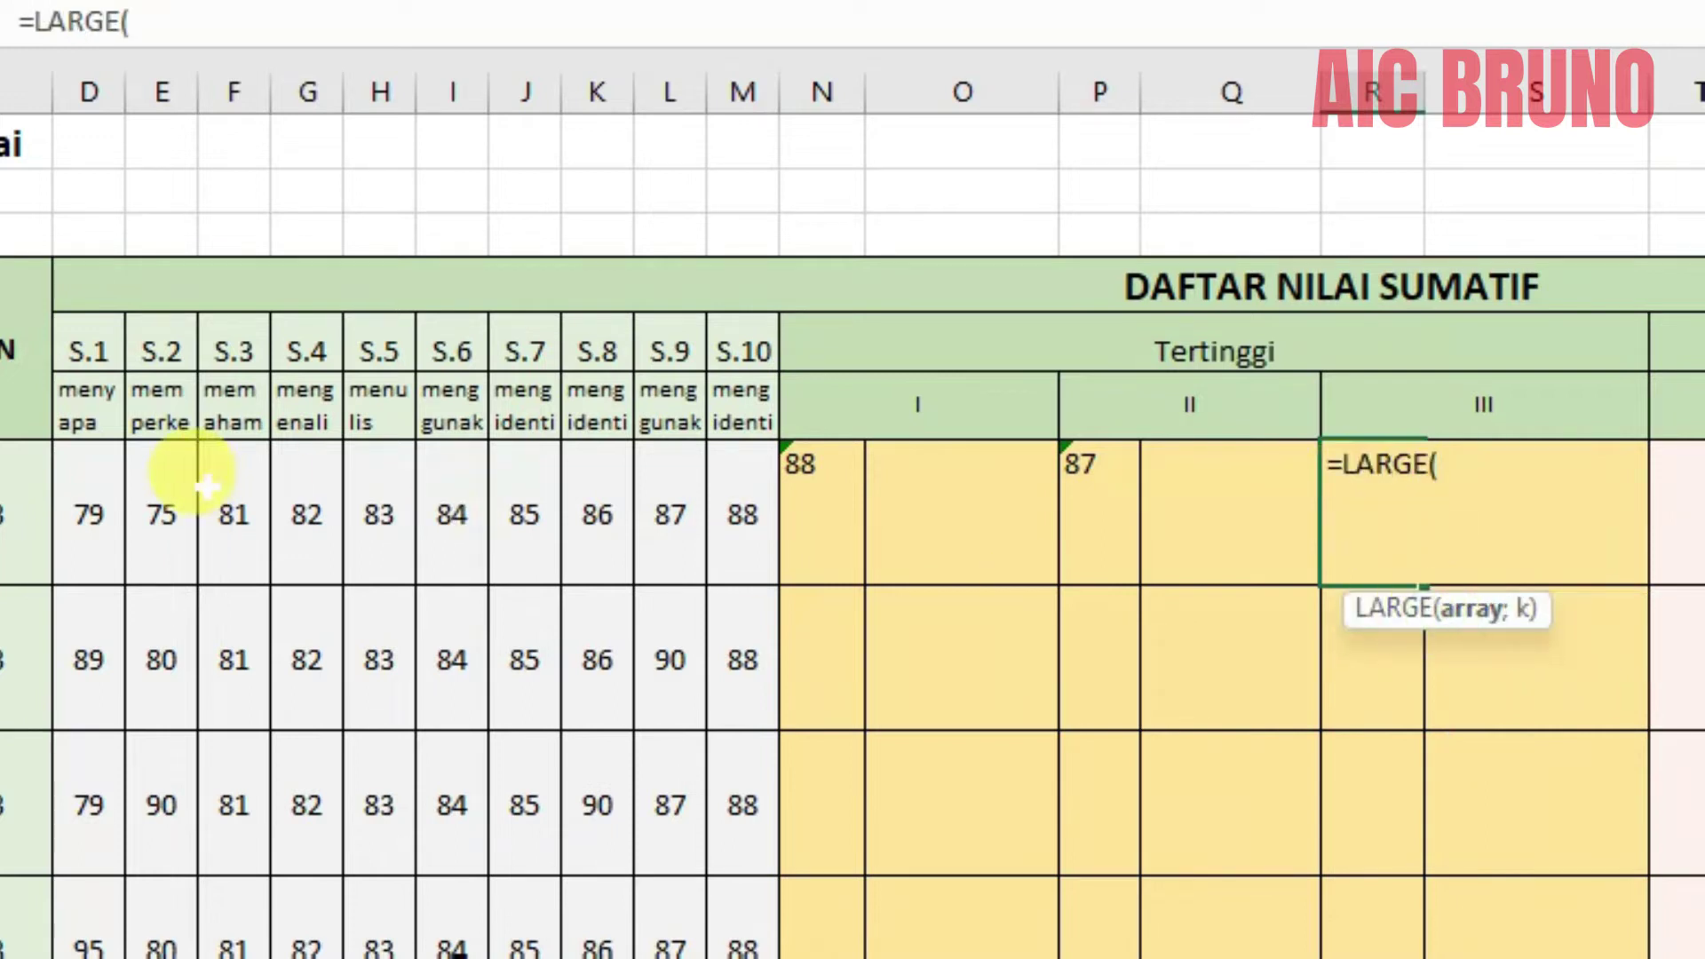
pyautogui.moveTo(77, 515); pyautogui.dragTo(743, 511)
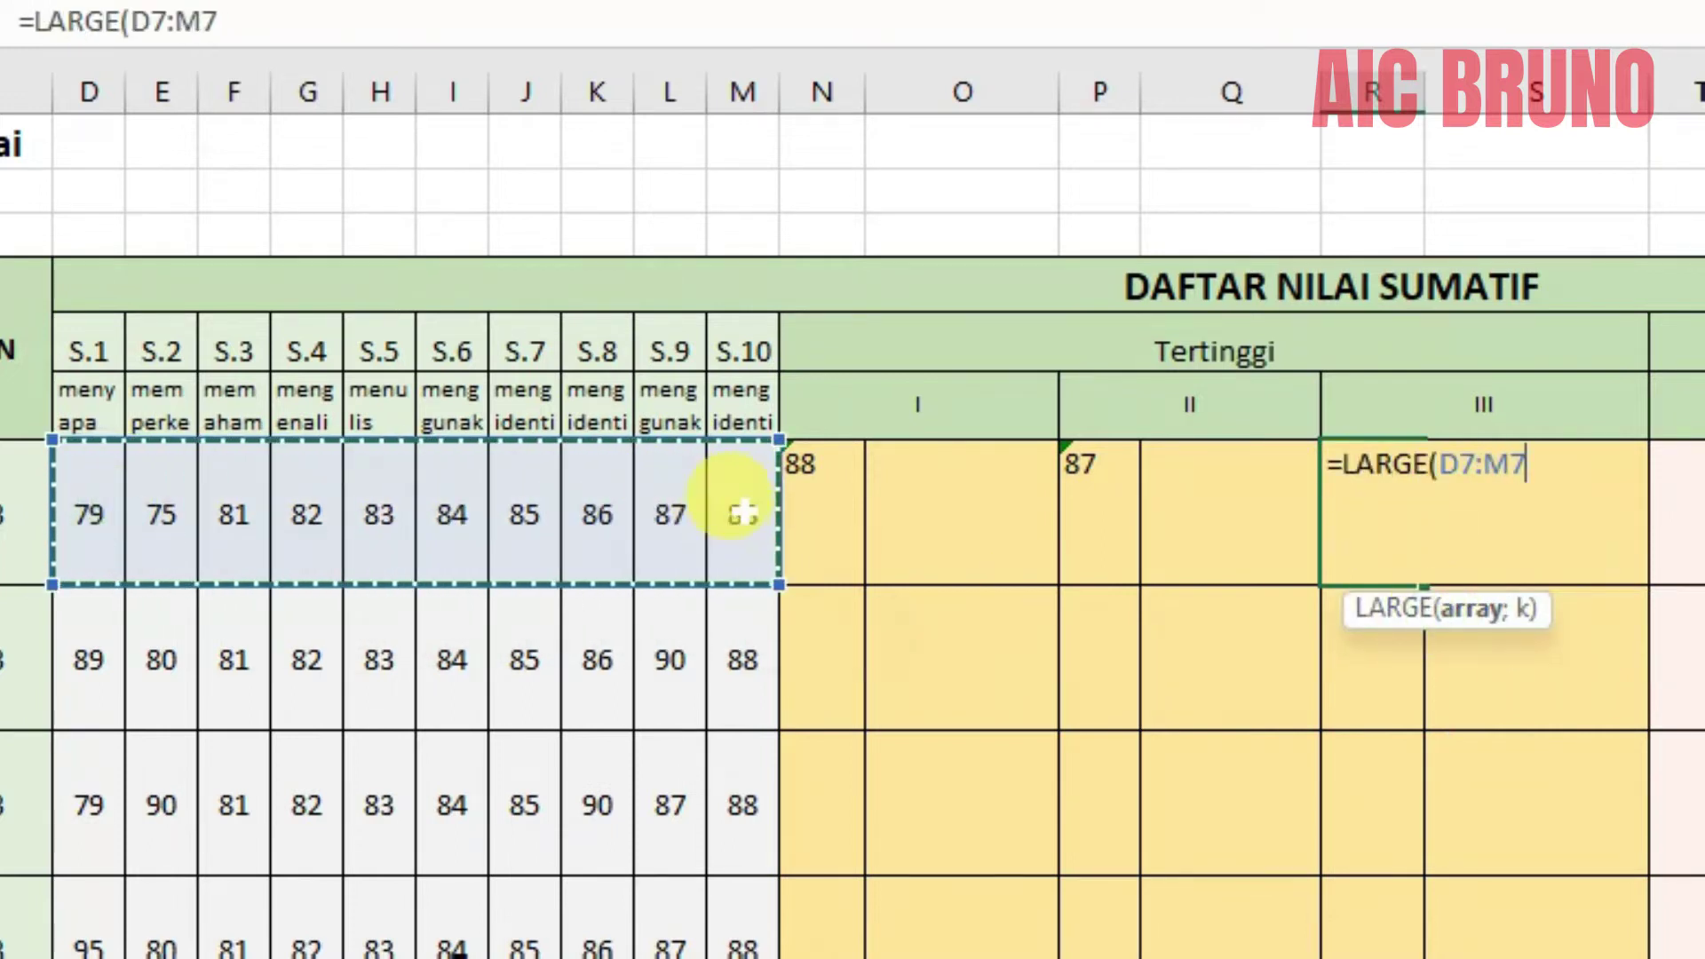
pyautogui.write(';')
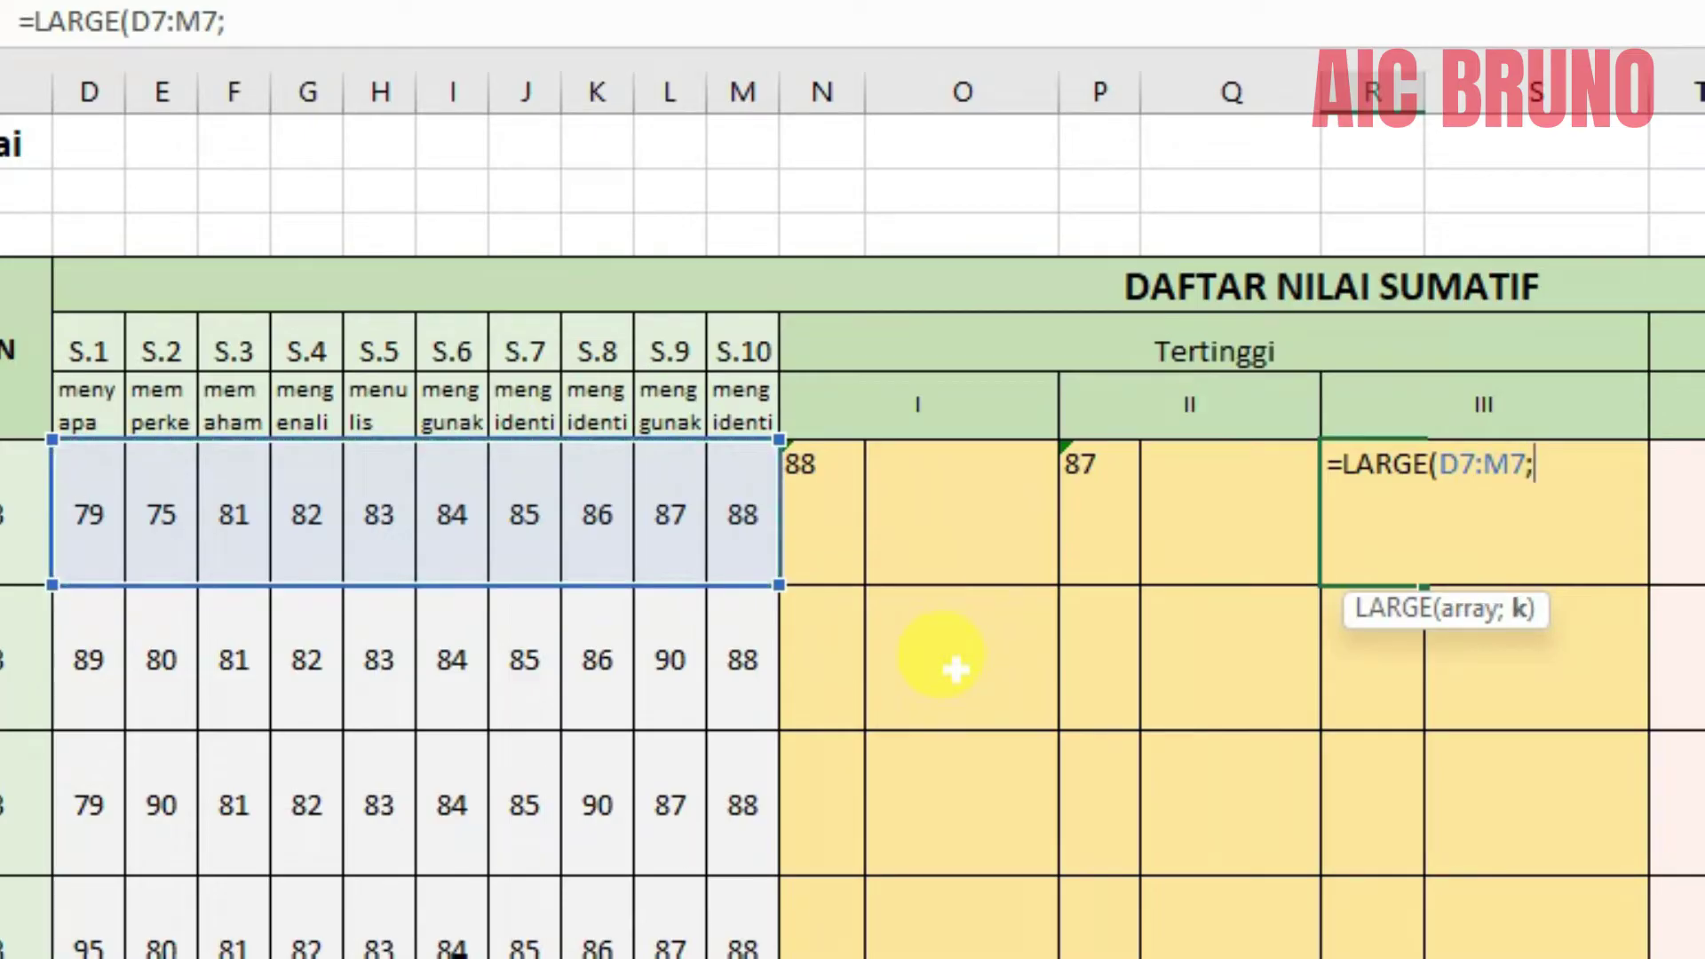
pyautogui.write('3)')
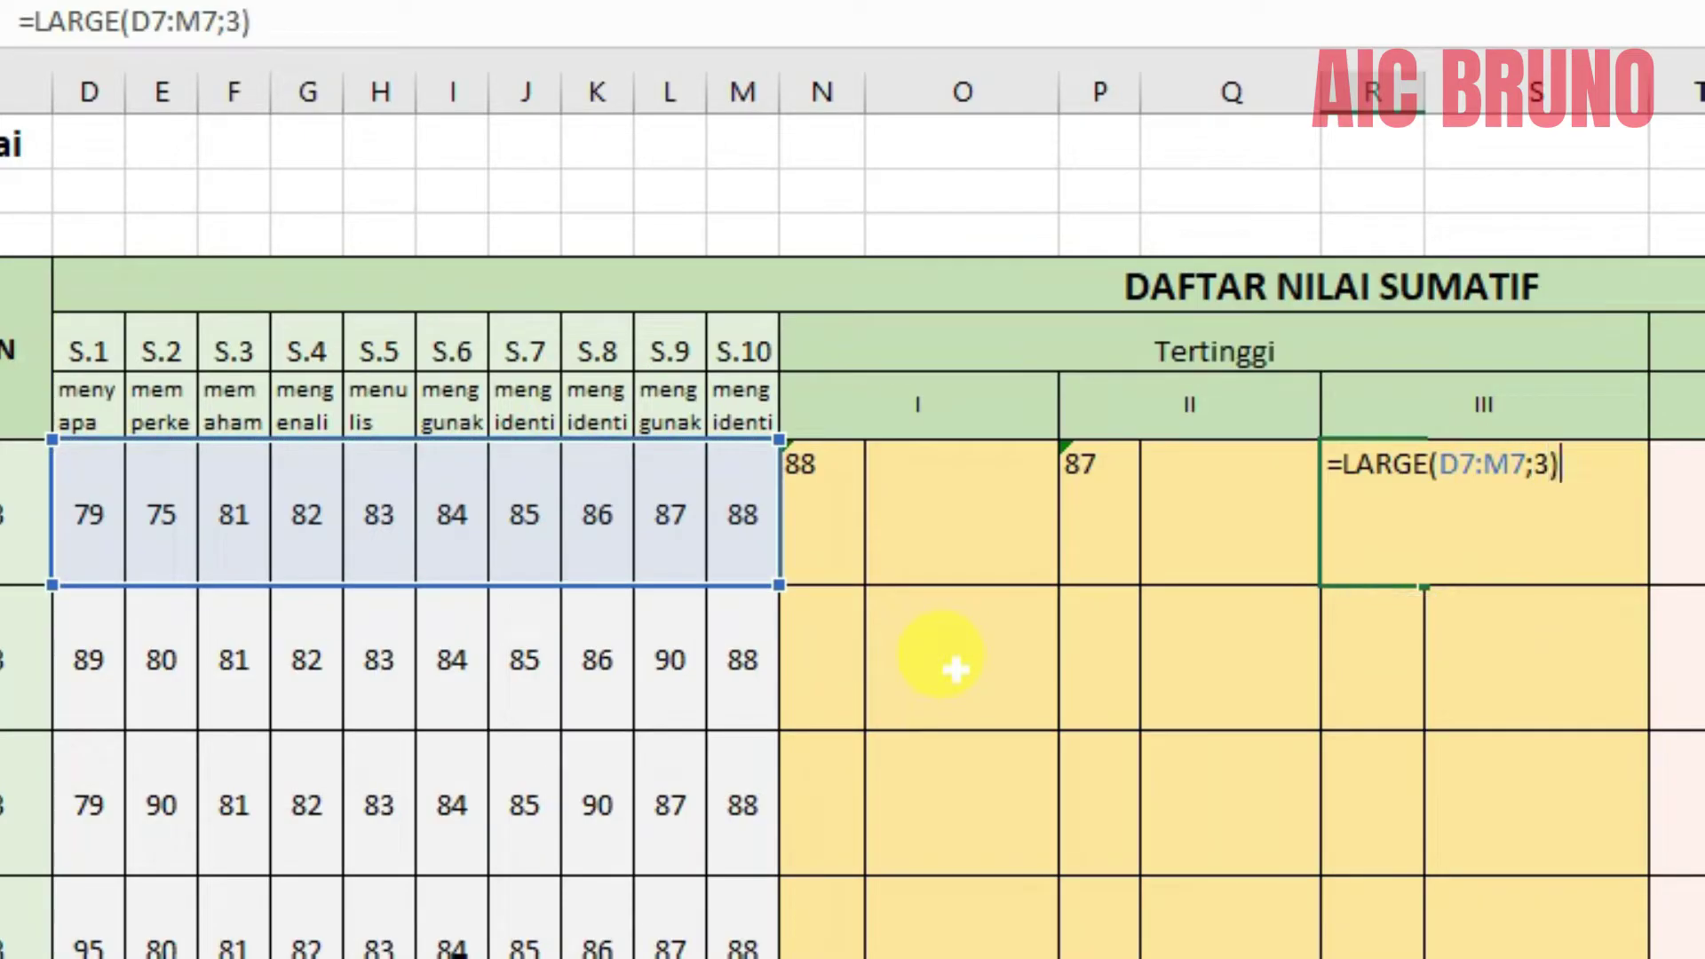
pyautogui.press('Return')
# Review the LARGE formulas in N7, P7 and R7 and the empty description cells O7, Q7 and S7 beside them.
pyautogui.click(821, 516)
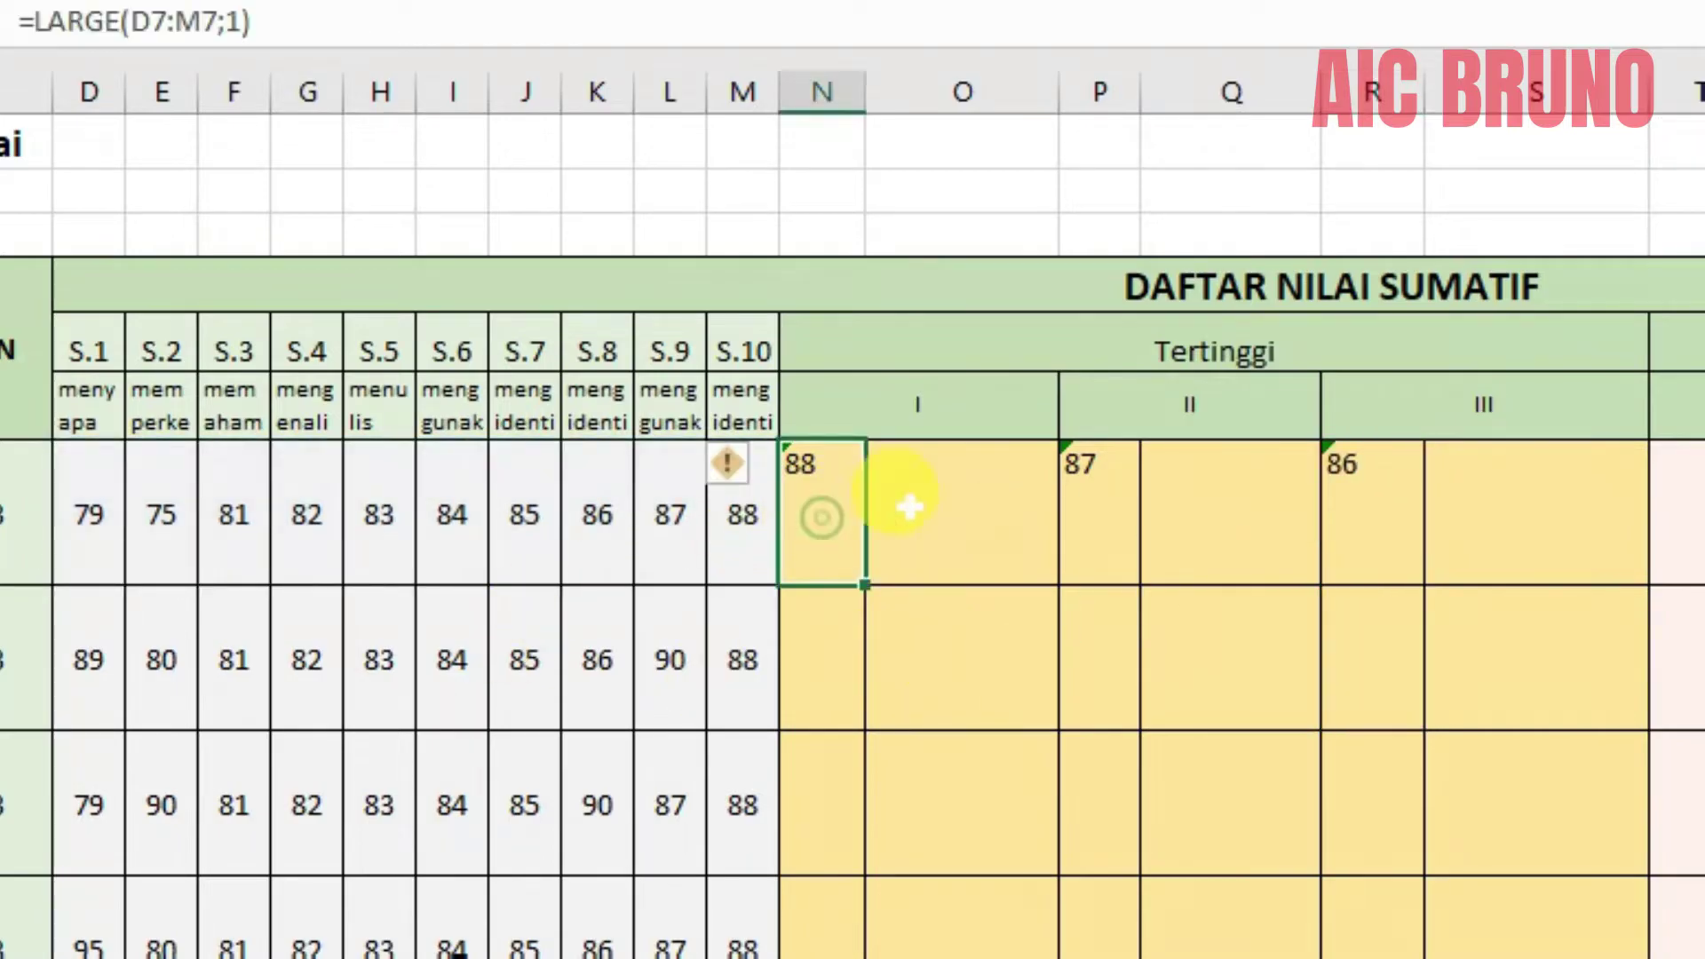
pyautogui.click(968, 487)
pyautogui.click(810, 479)
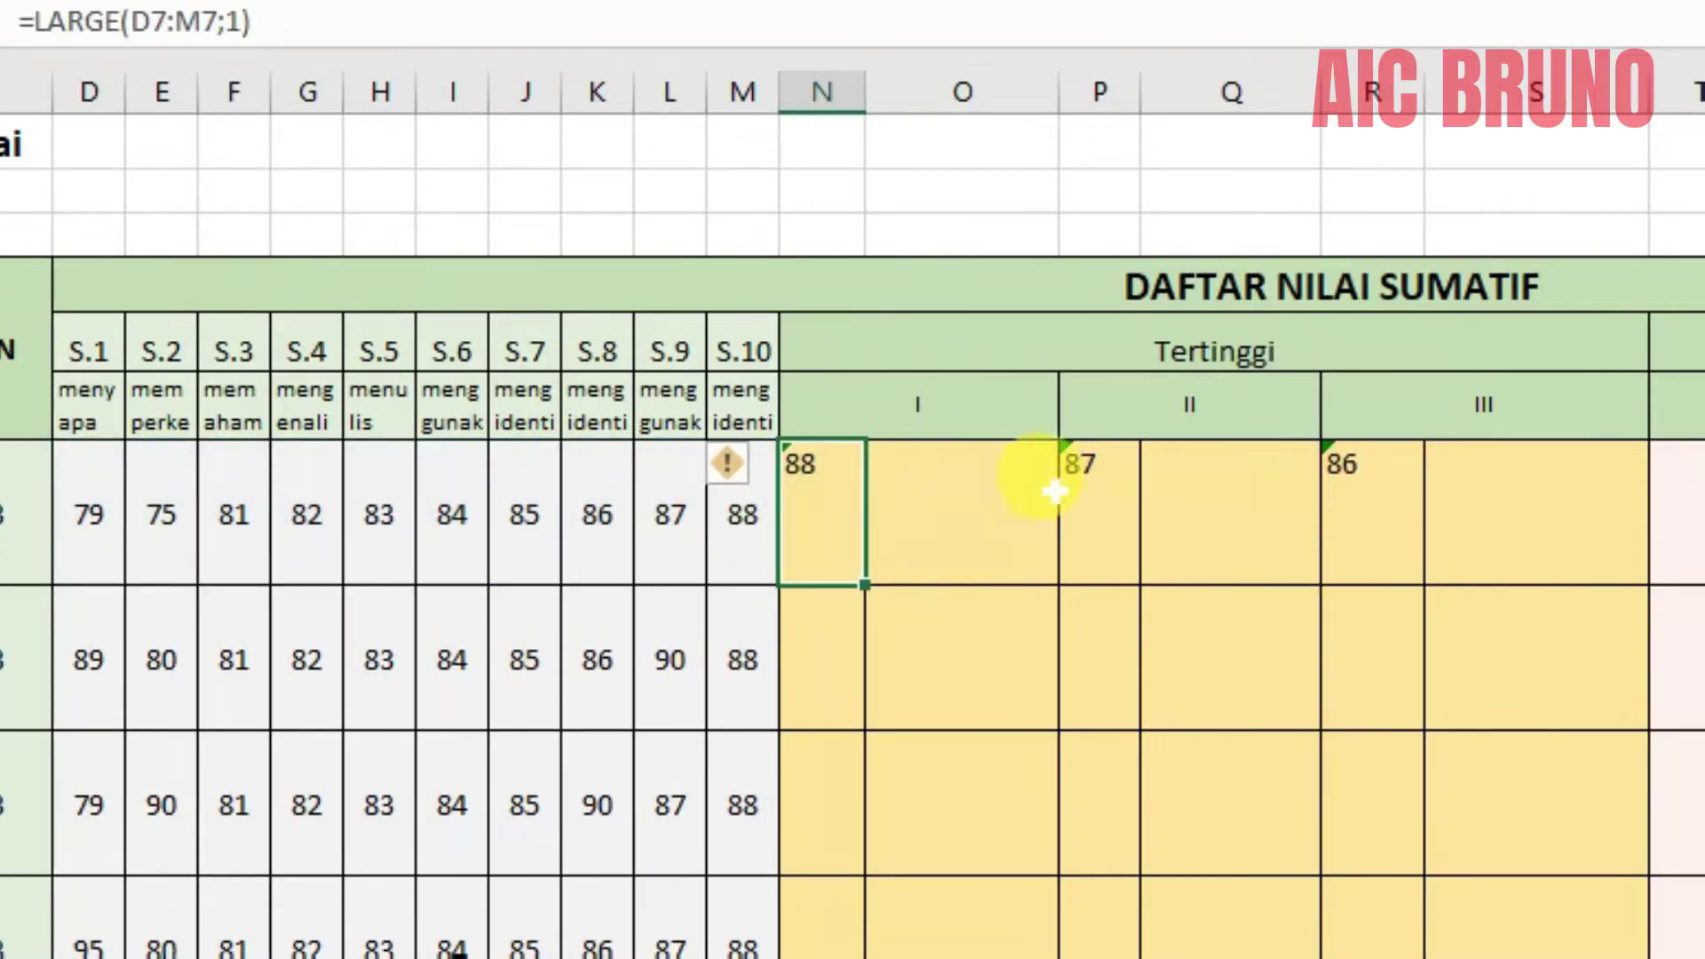
pyautogui.click(1088, 487)
pyautogui.click(1388, 535)
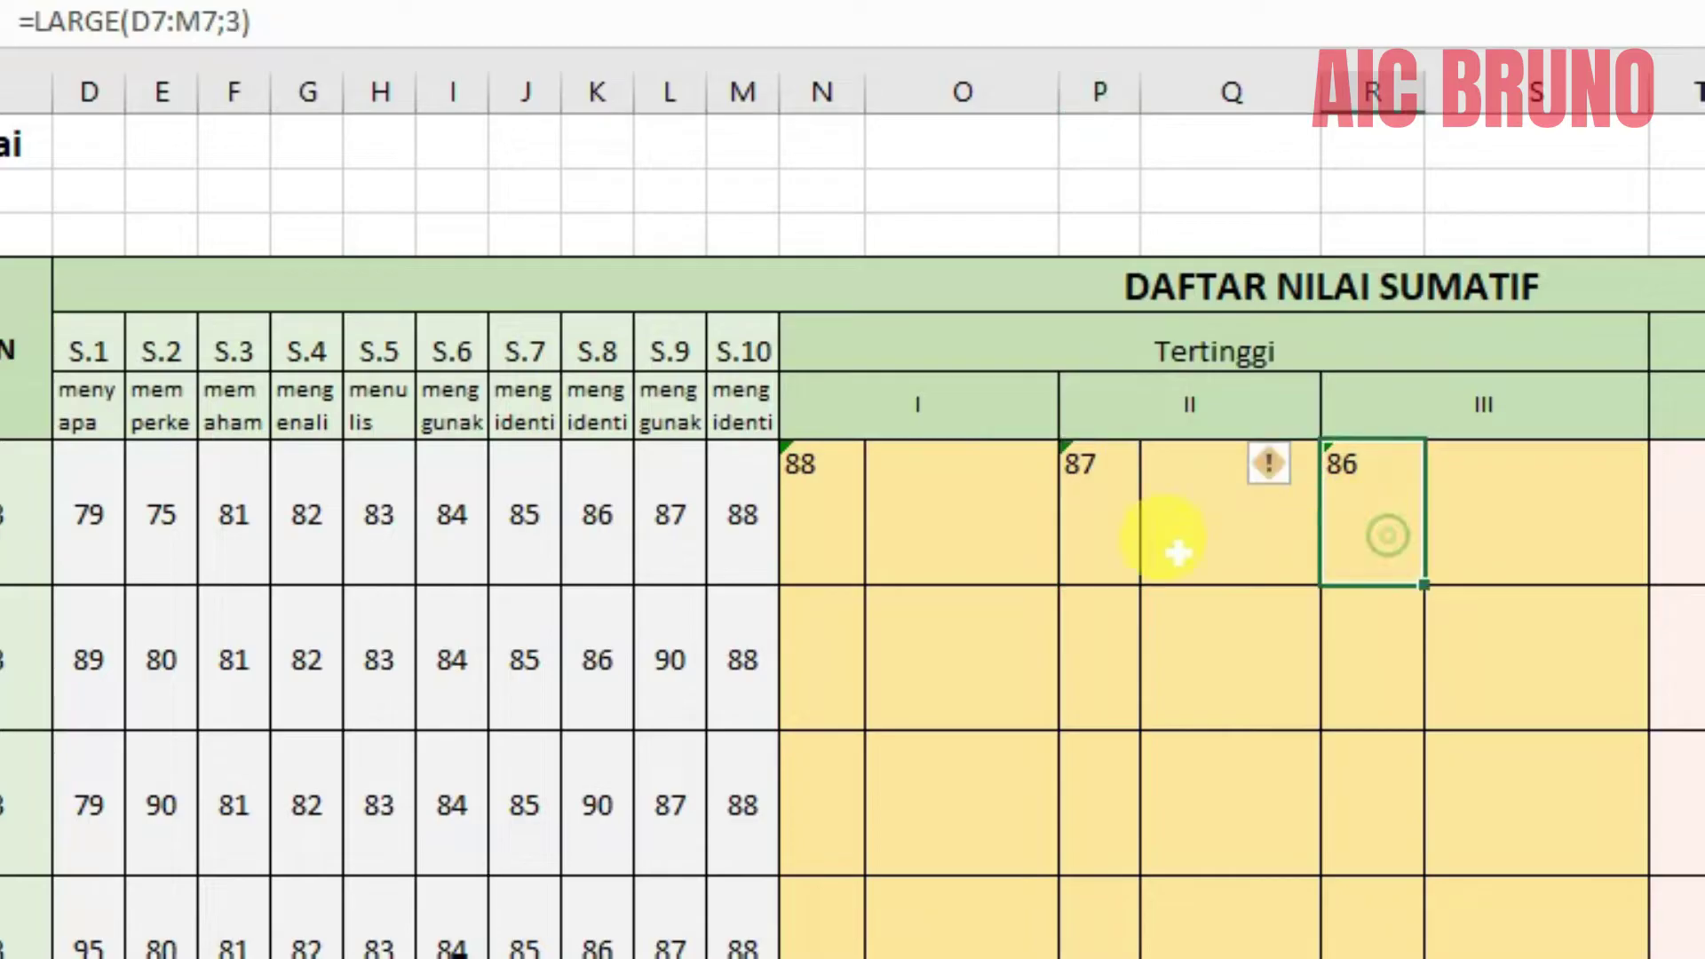
pyautogui.click(963, 511)
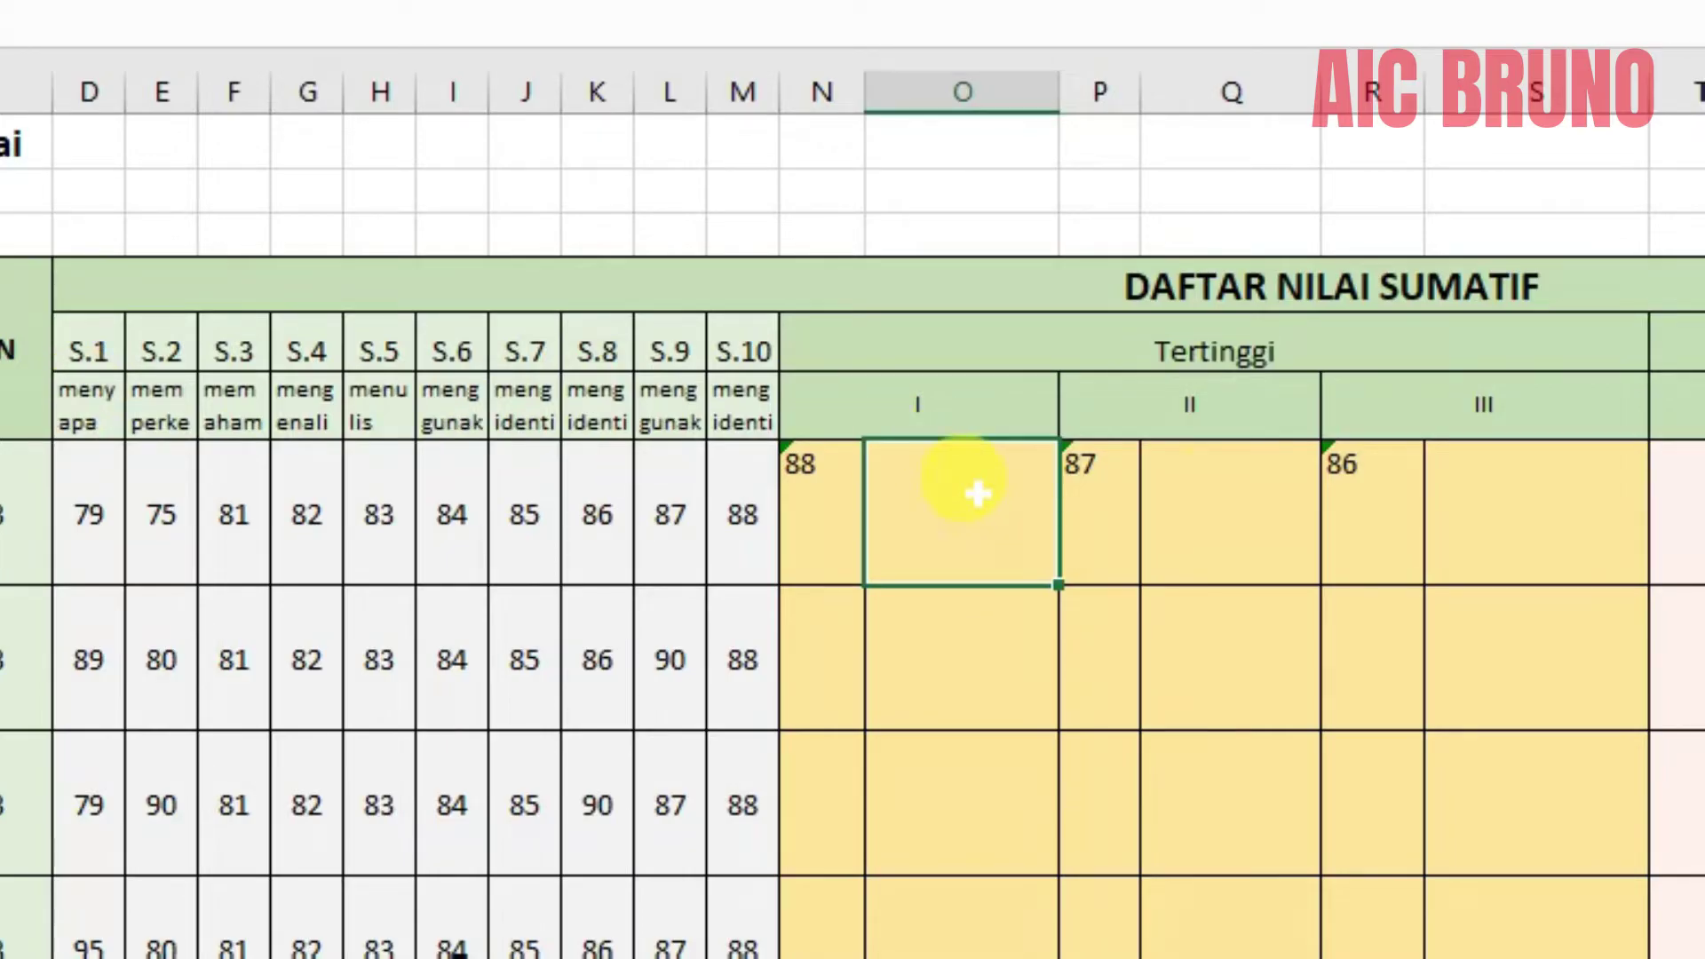
pyautogui.click(1230, 493)
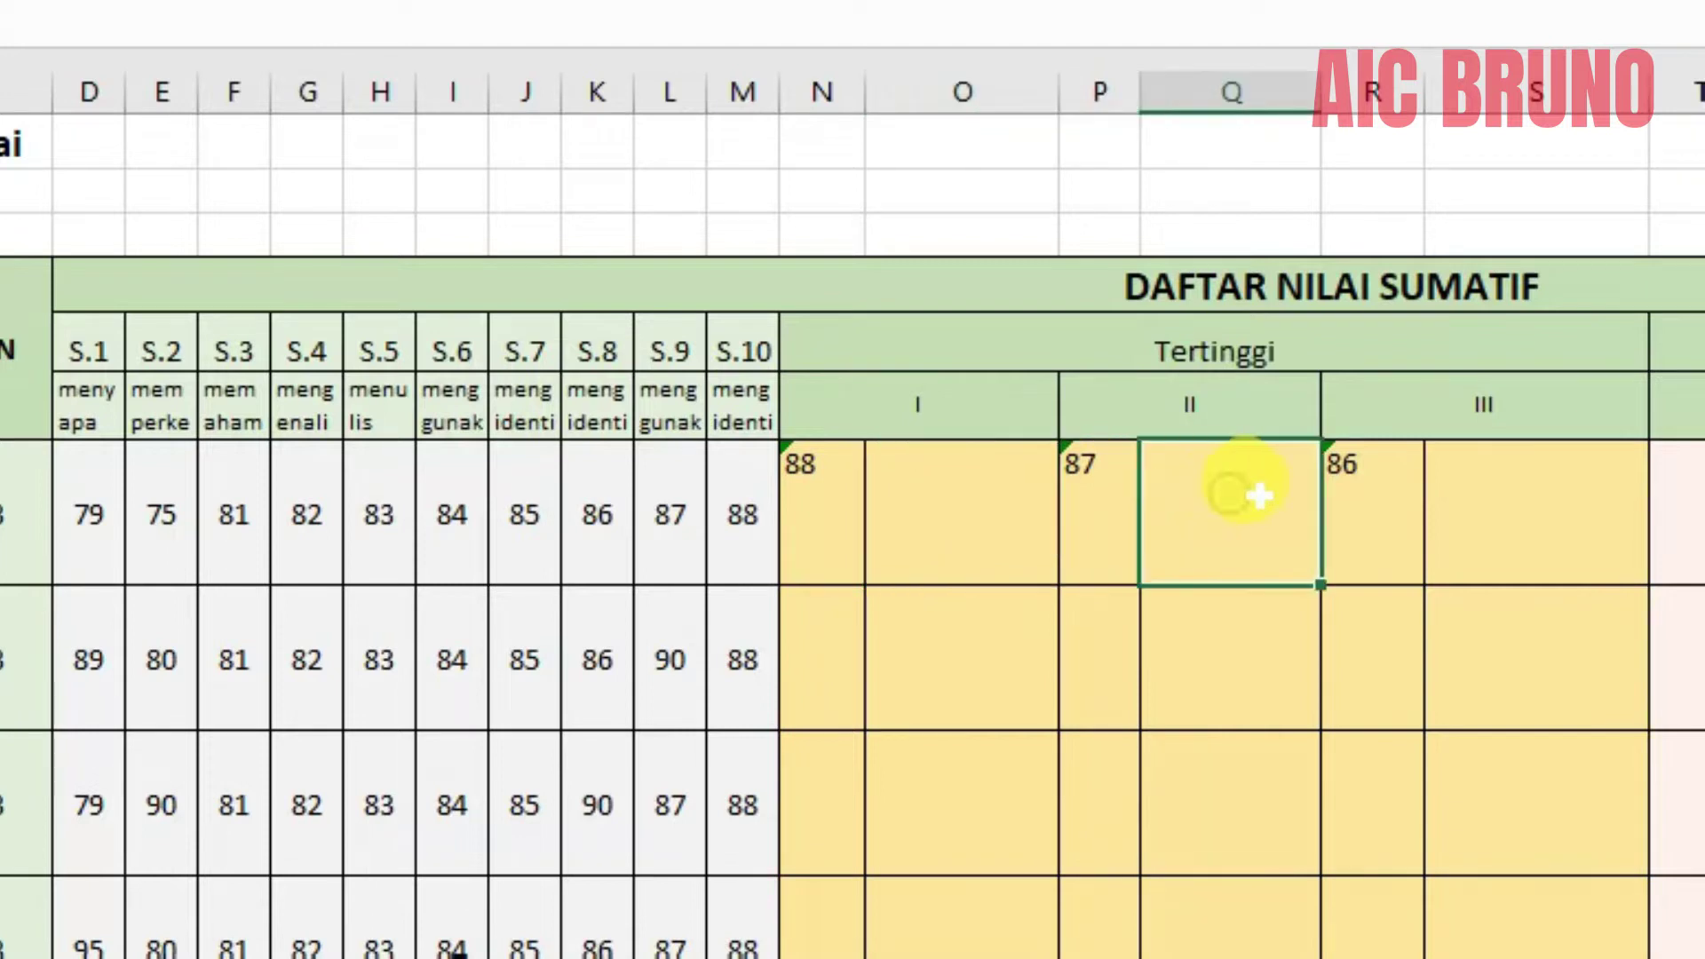
pyautogui.click(1537, 500)
# Enter =XLOOKUP(N7;D7:M7;$D$6:$M$6;0) in O7 to get the description of Siswa 1's highest score.
pyautogui.click(941, 502)
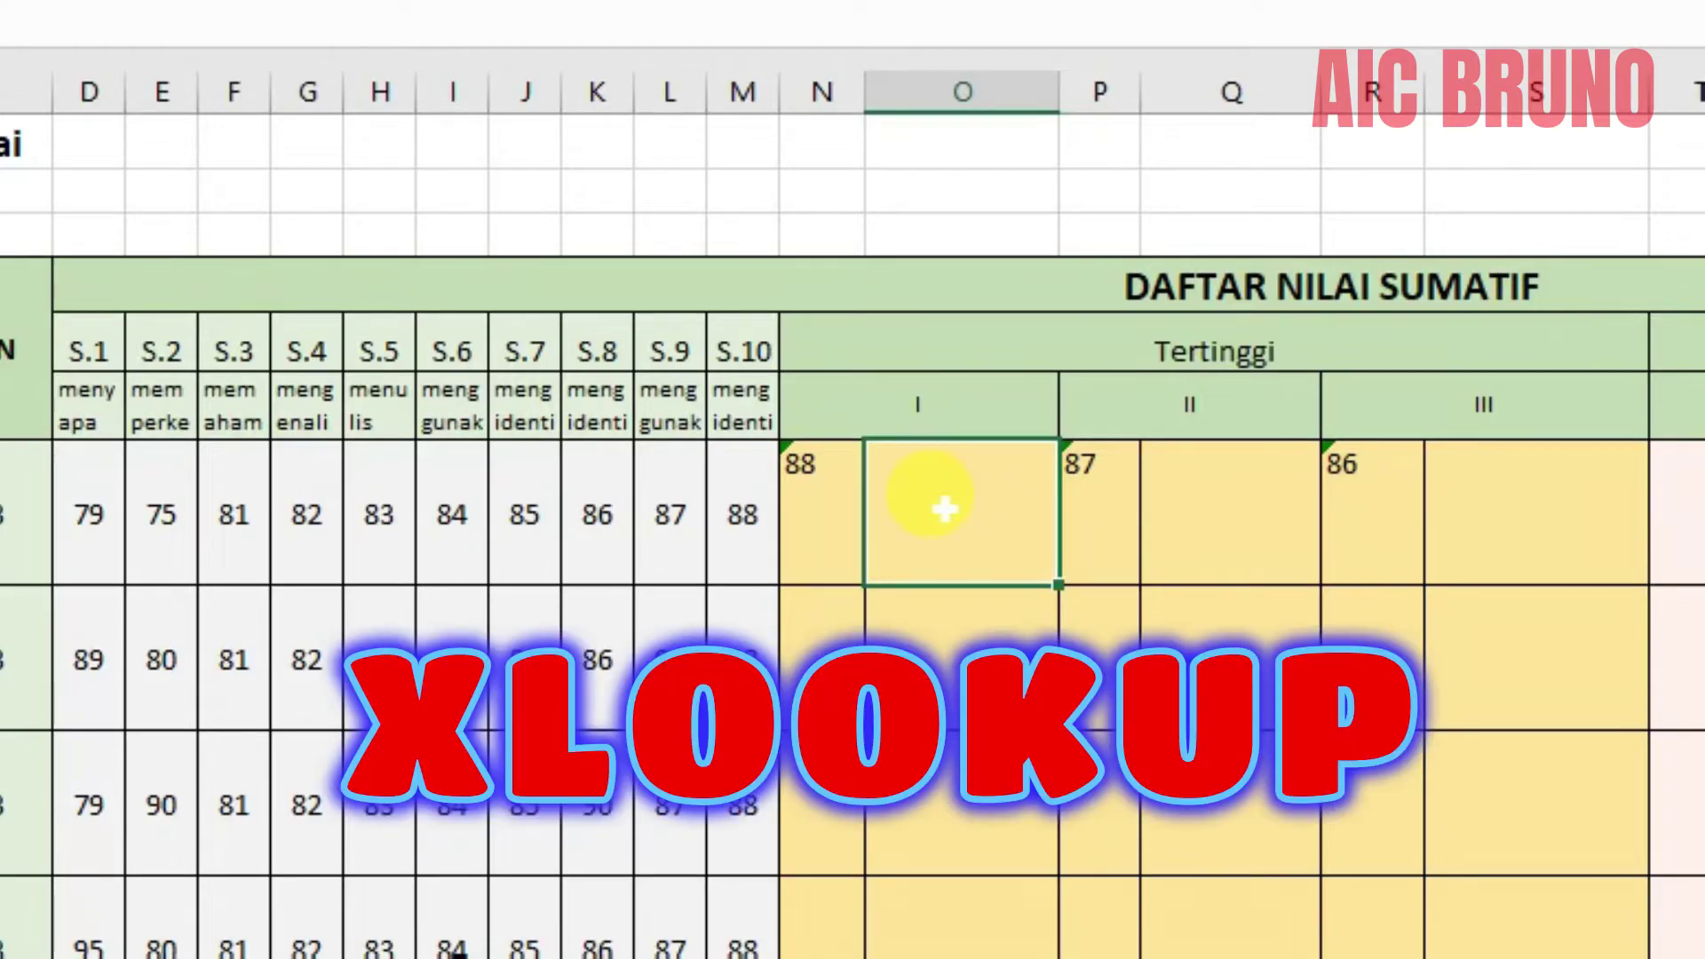
pyautogui.write('=')
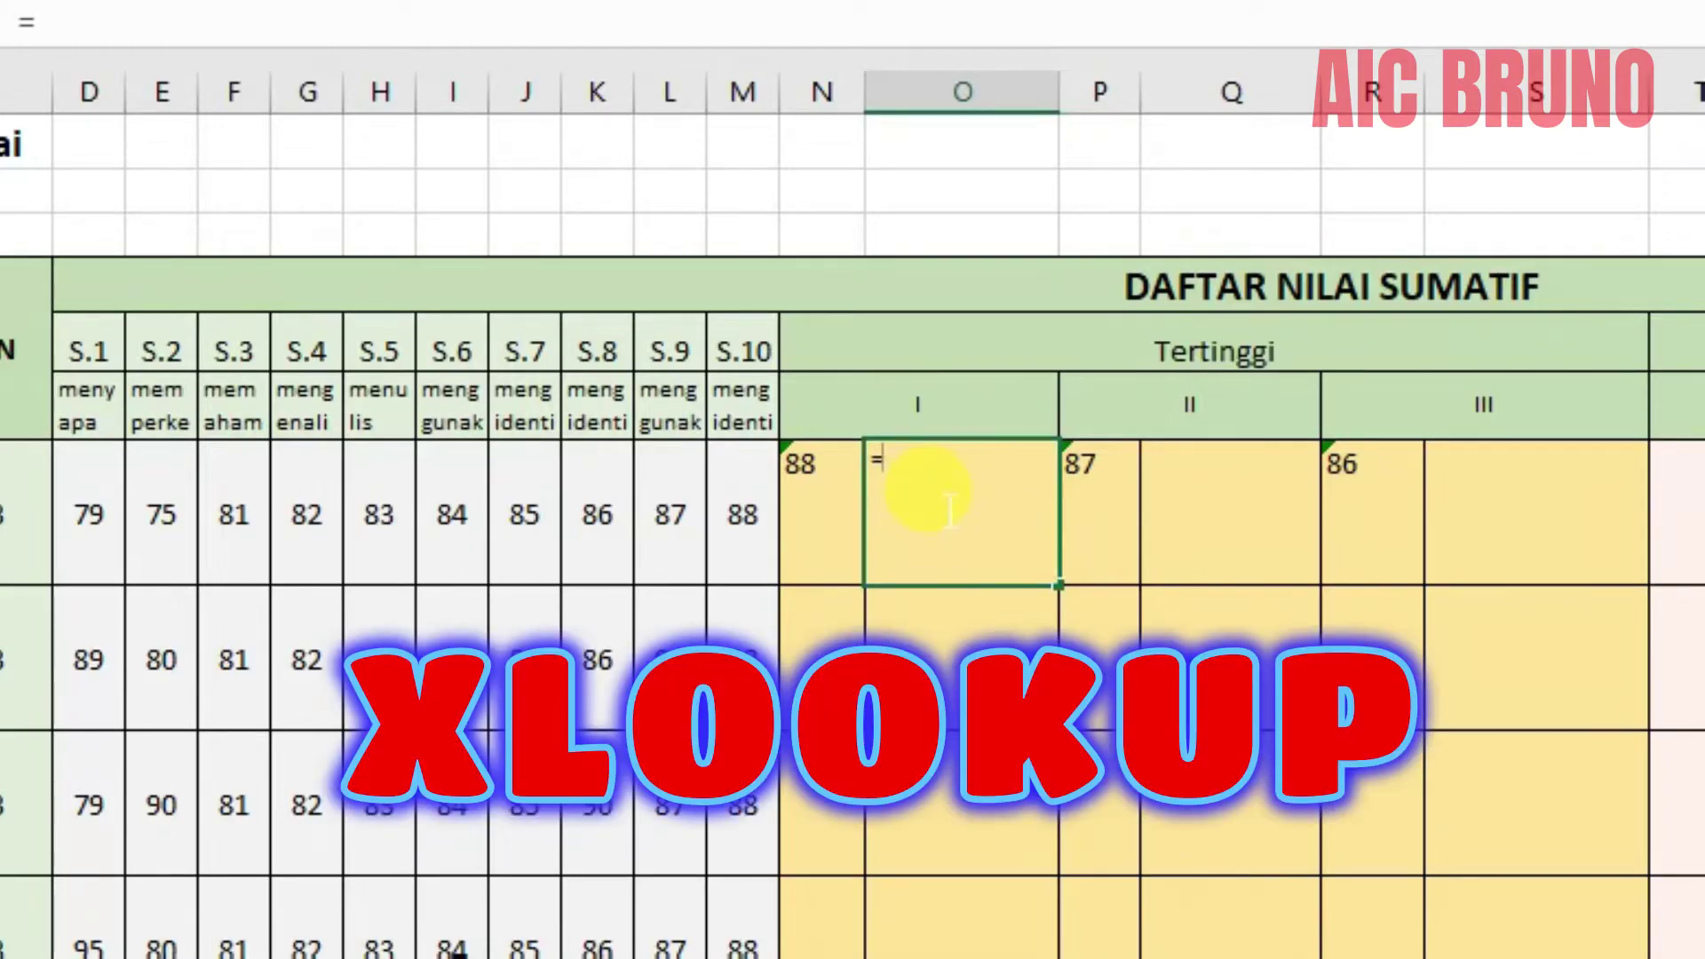
pyautogui.write('x')
pyautogui.doubleClick(976, 652)
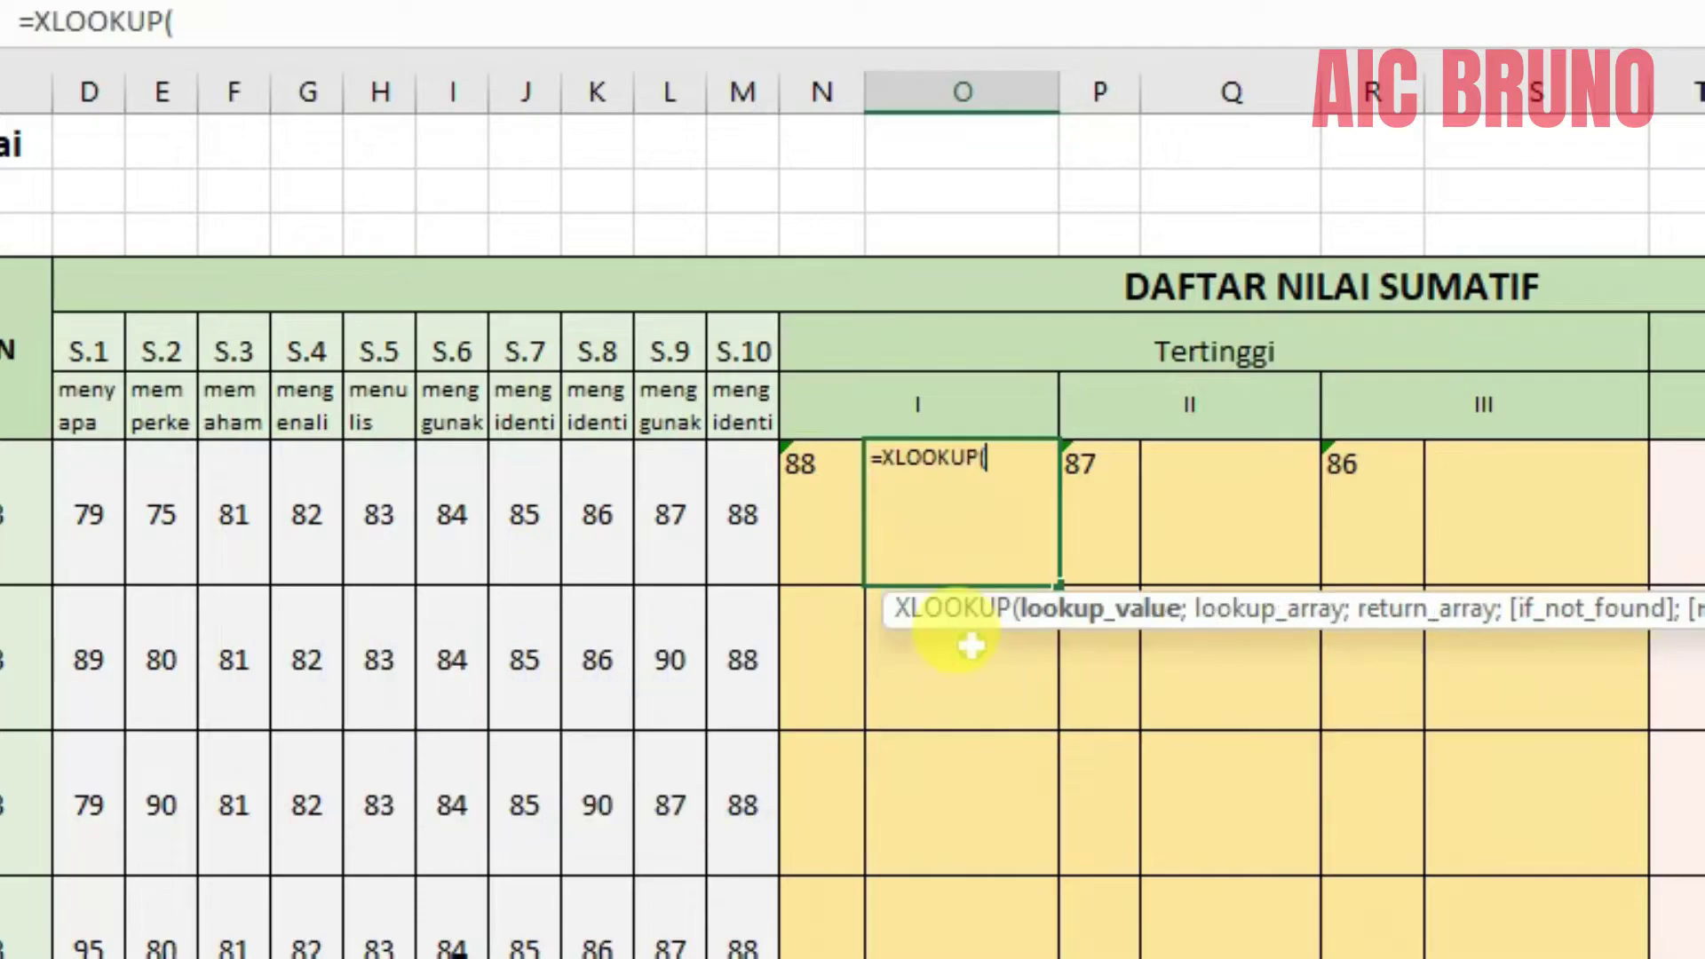
pyautogui.click(818, 485)
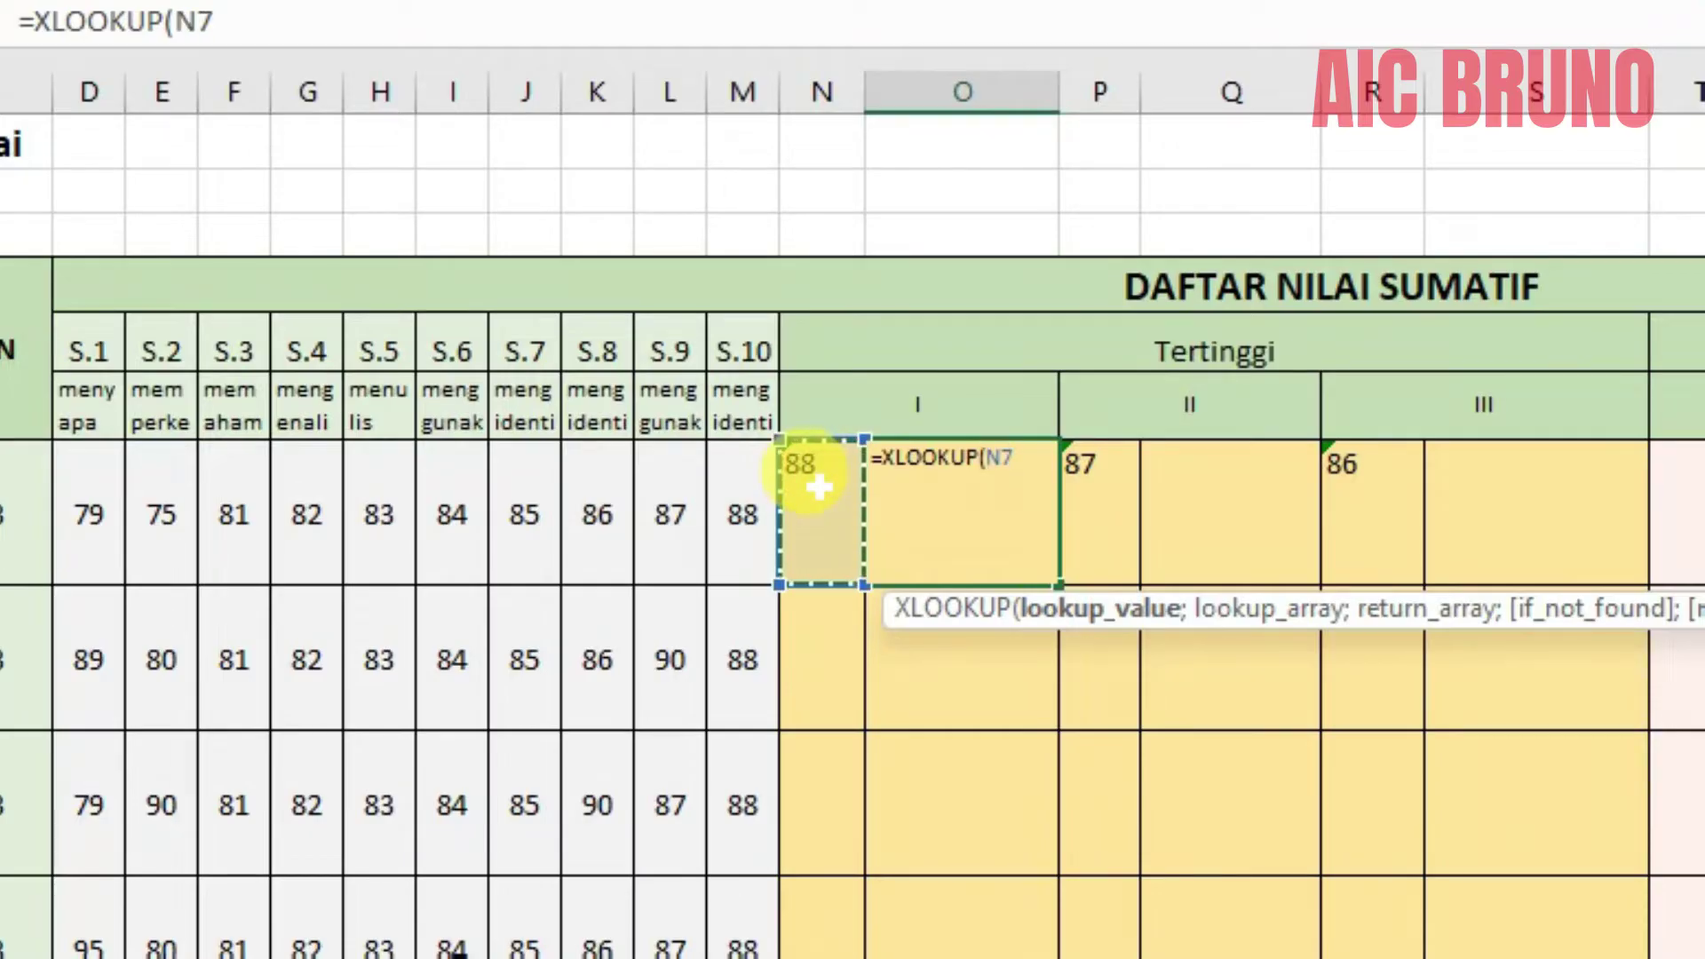
pyautogui.write(';')
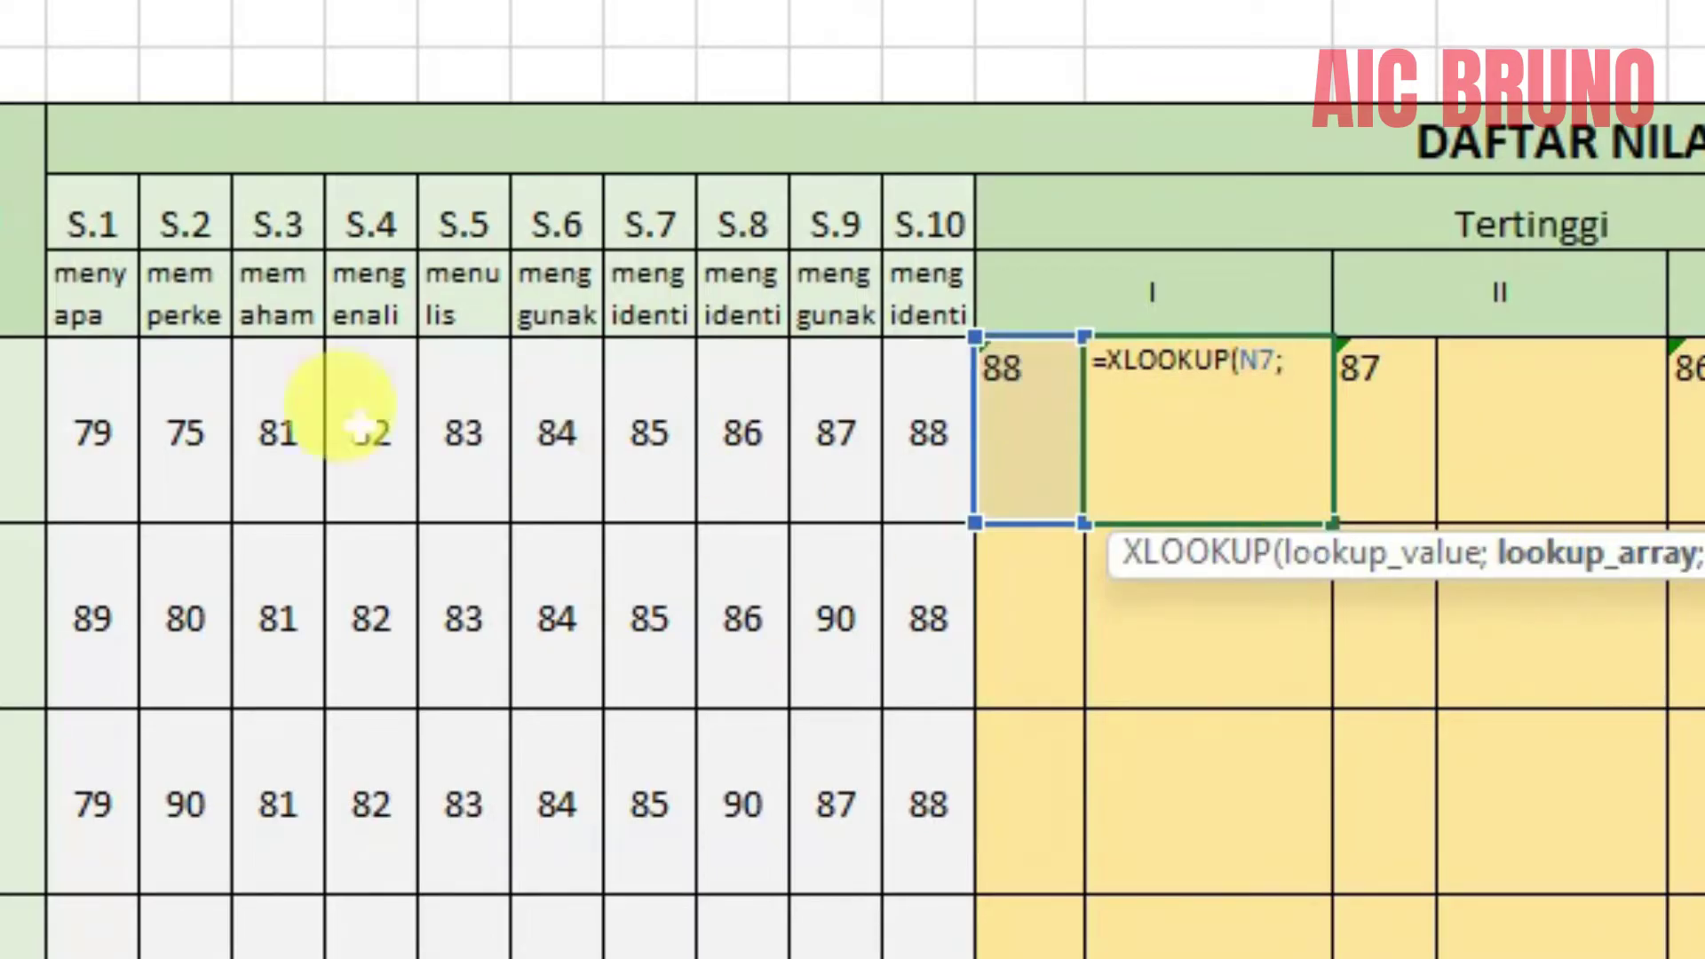
pyautogui.moveTo(98, 412); pyautogui.dragTo(926, 422)
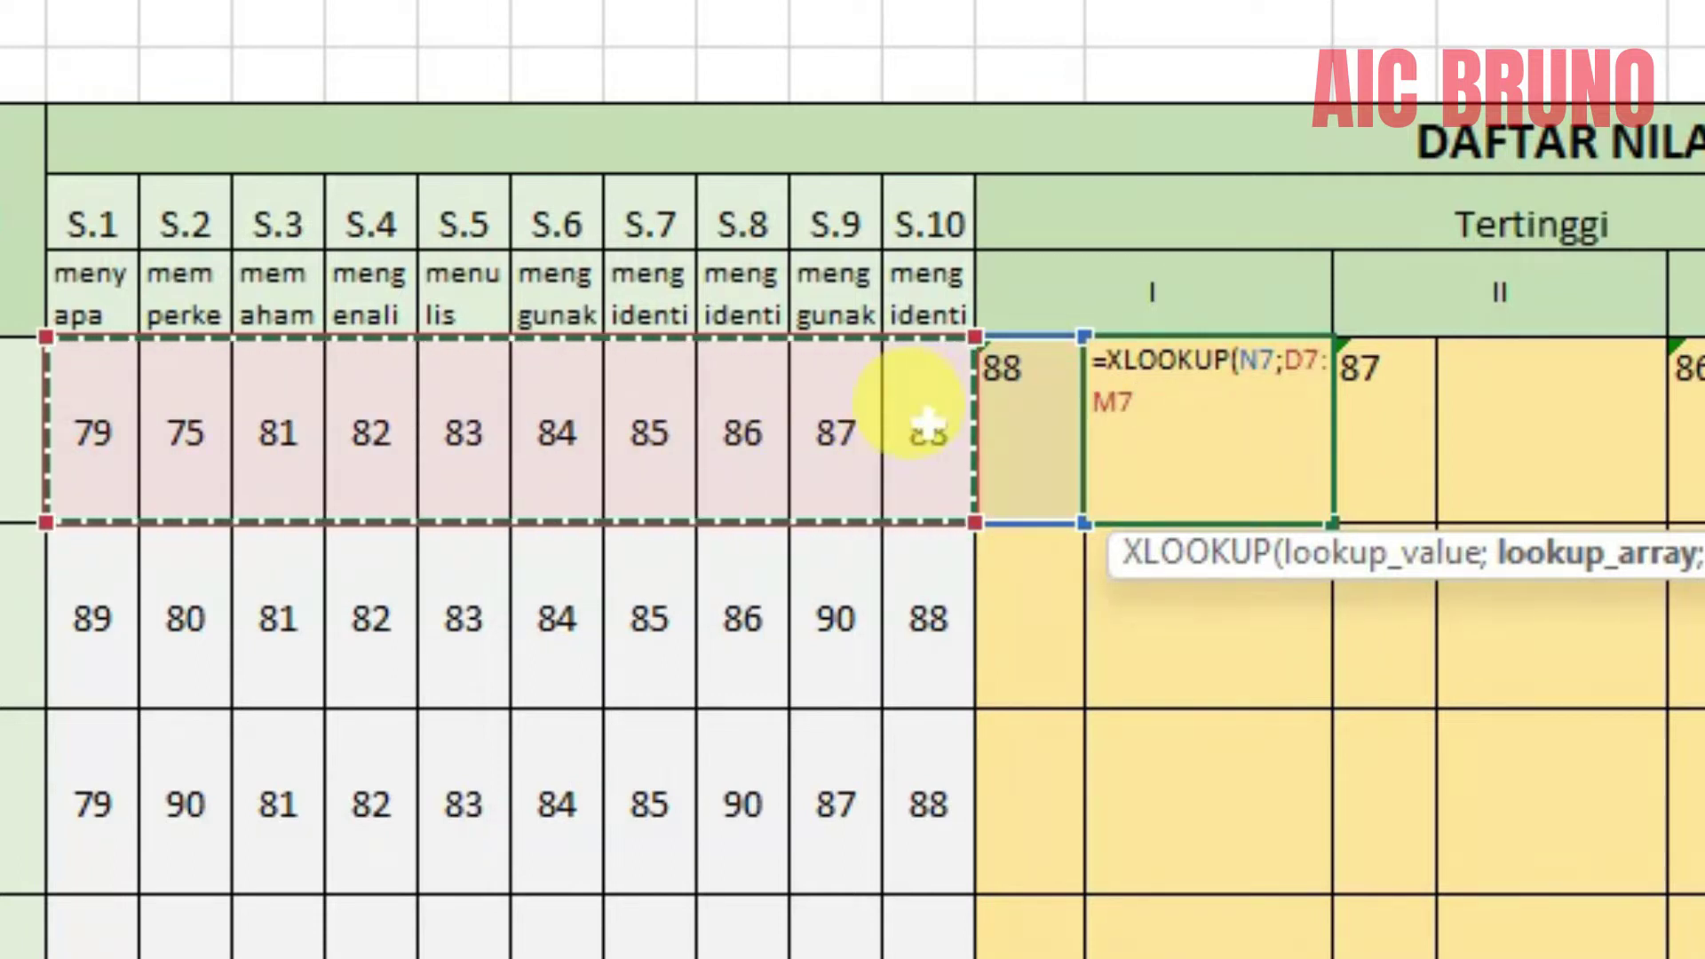
pyautogui.write(';')
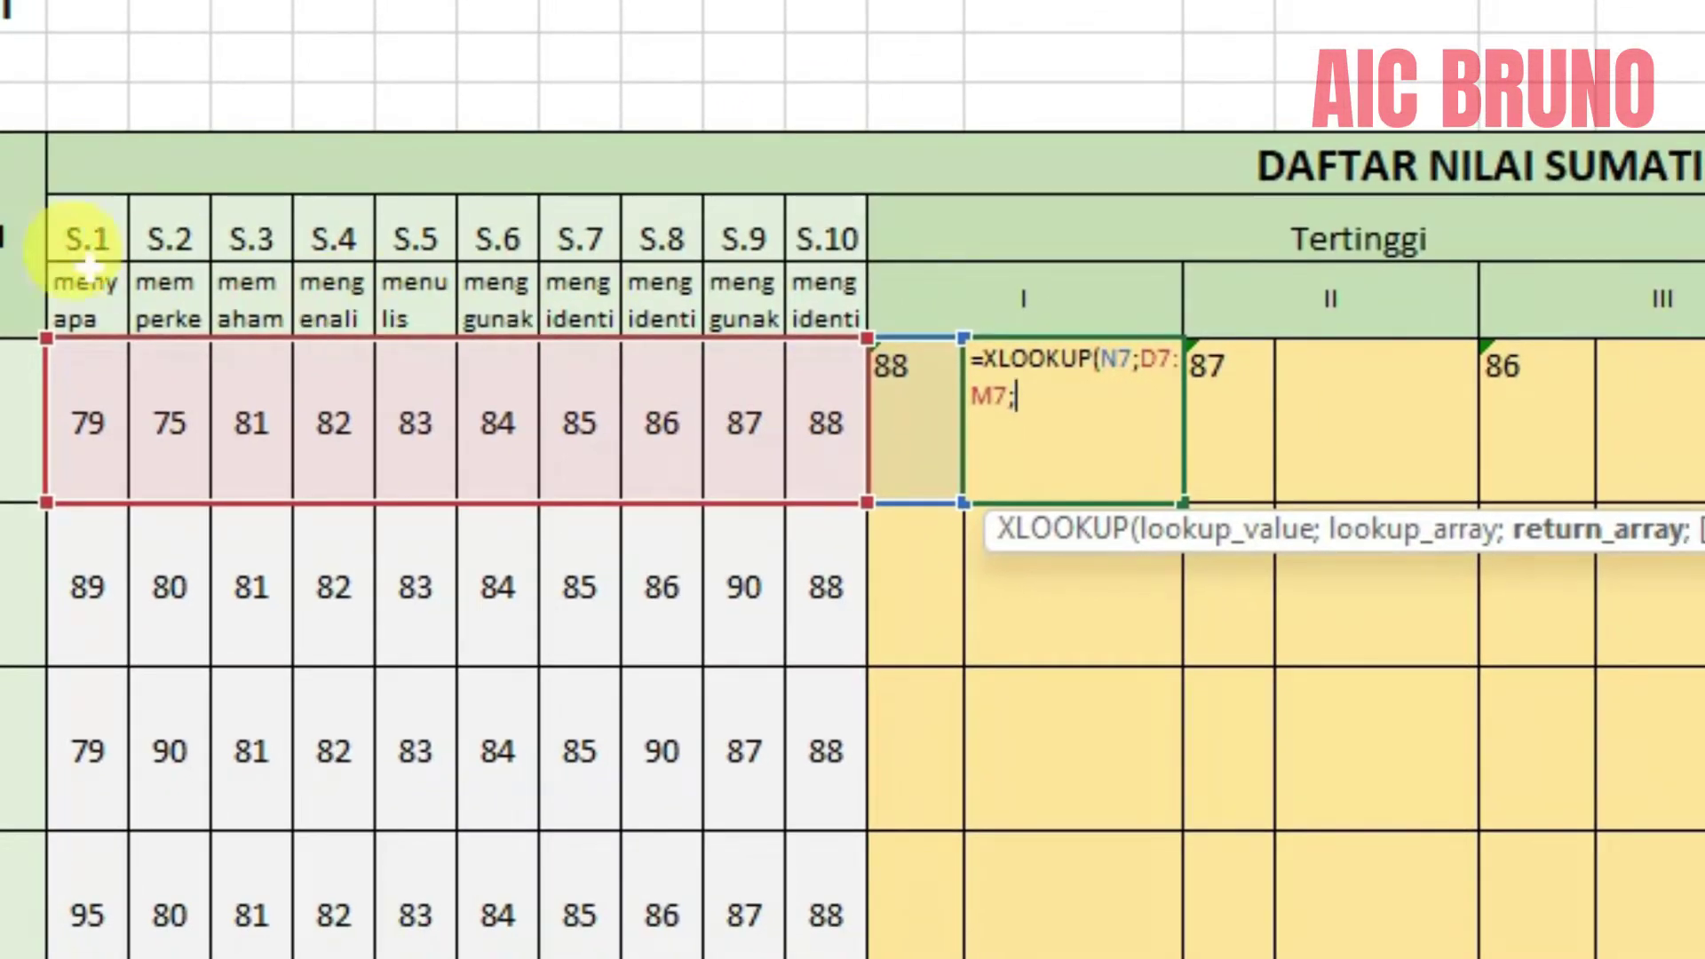
pyautogui.moveTo(85, 293); pyautogui.dragTo(815, 302)
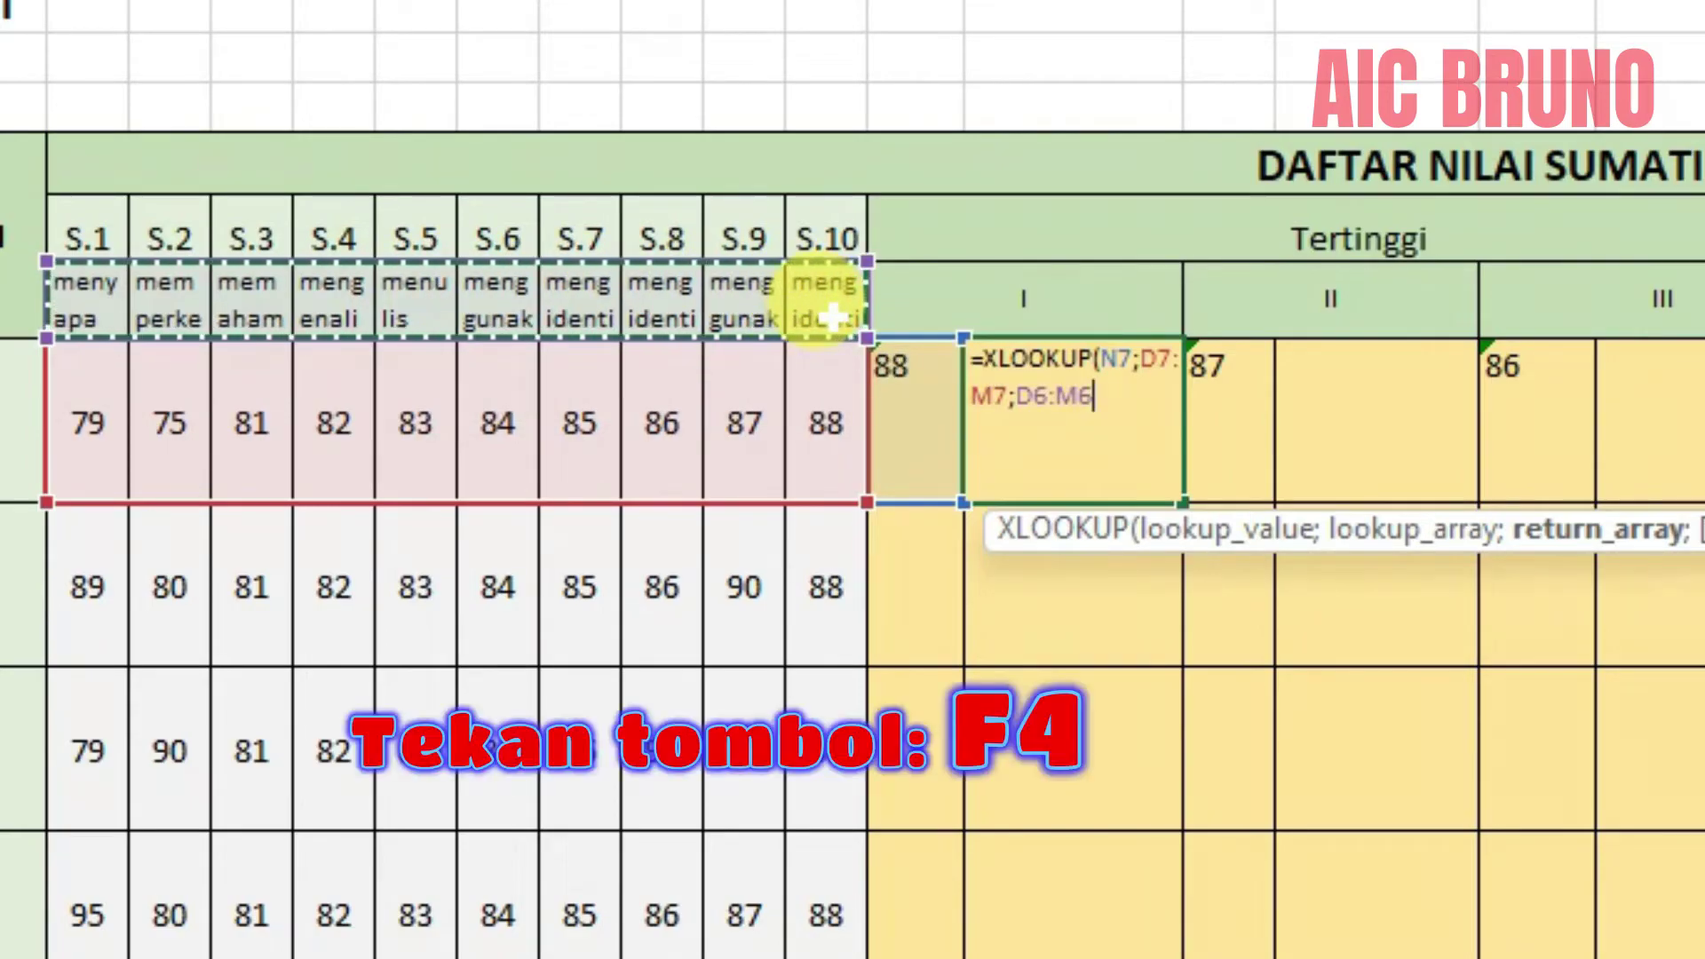
pyautogui.press('F4')
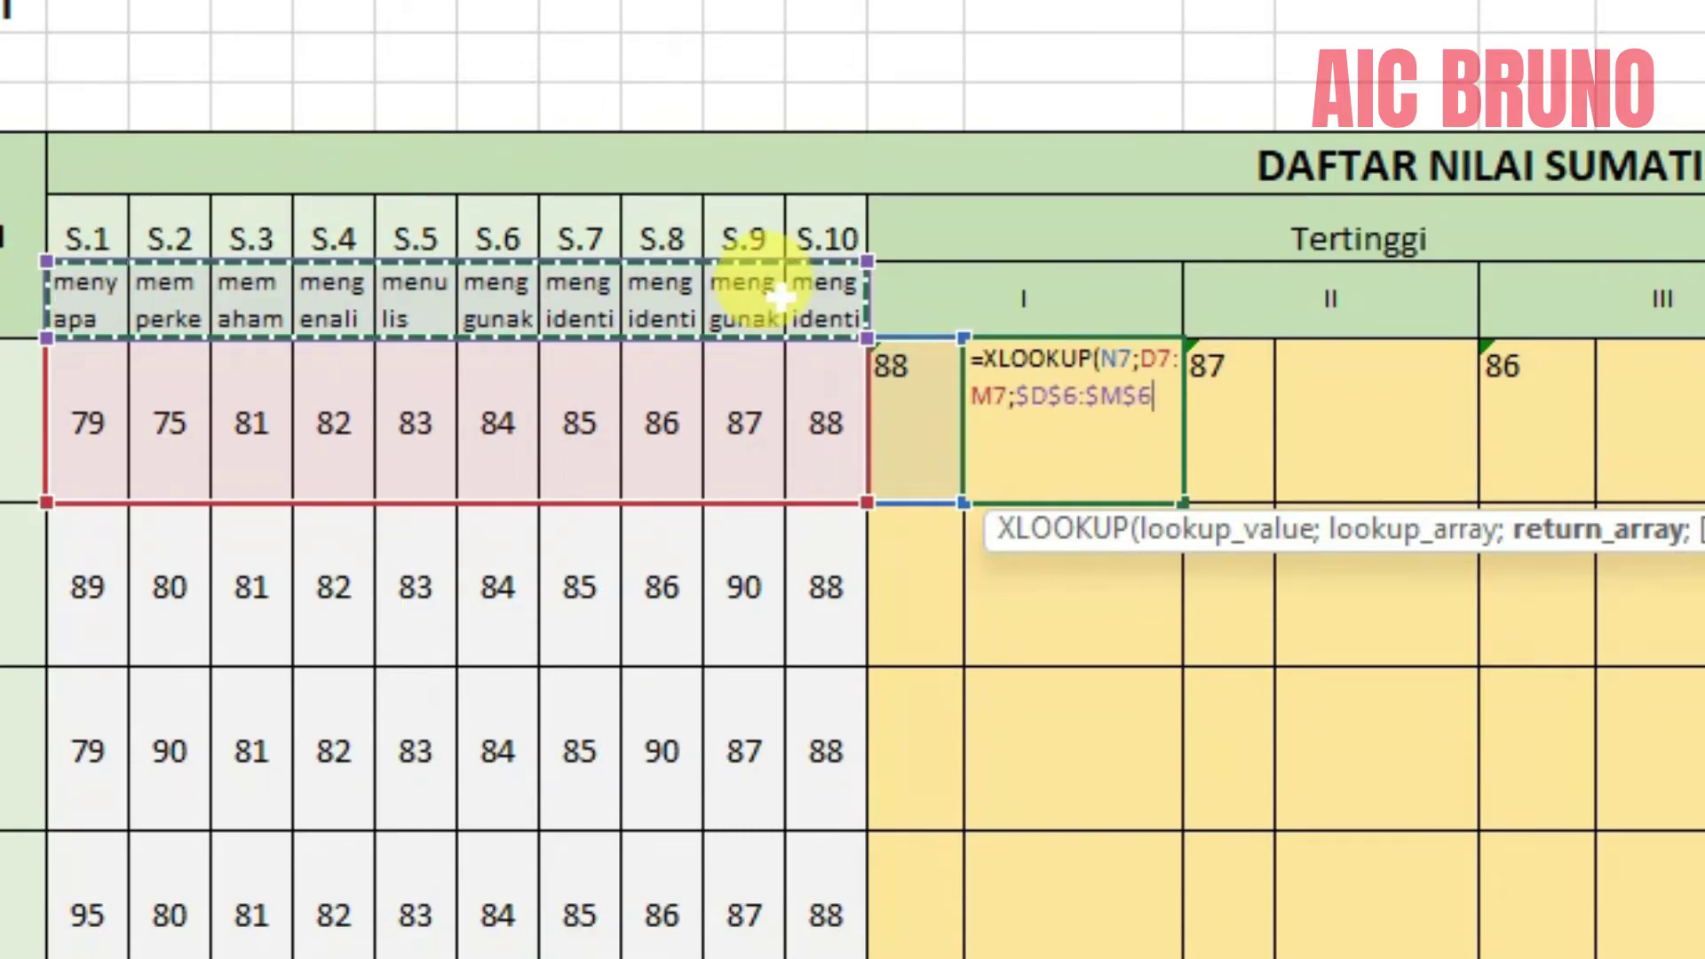
pyautogui.write(';')
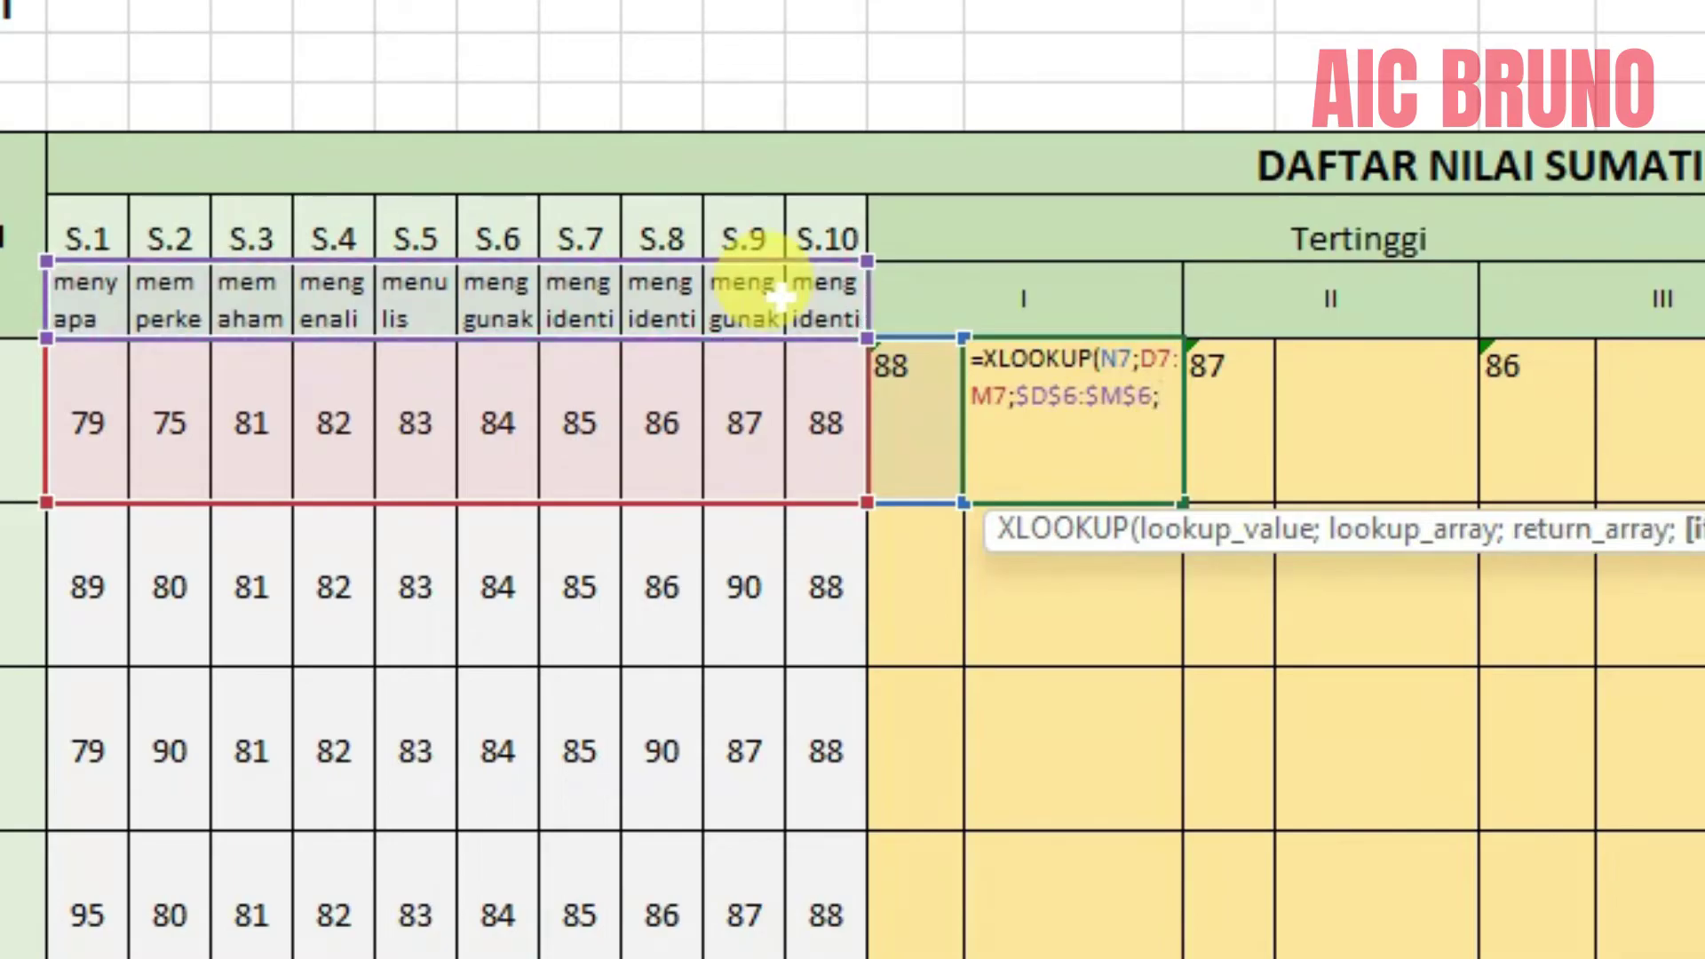
pyautogui.write('0)')
pyautogui.press('Return')
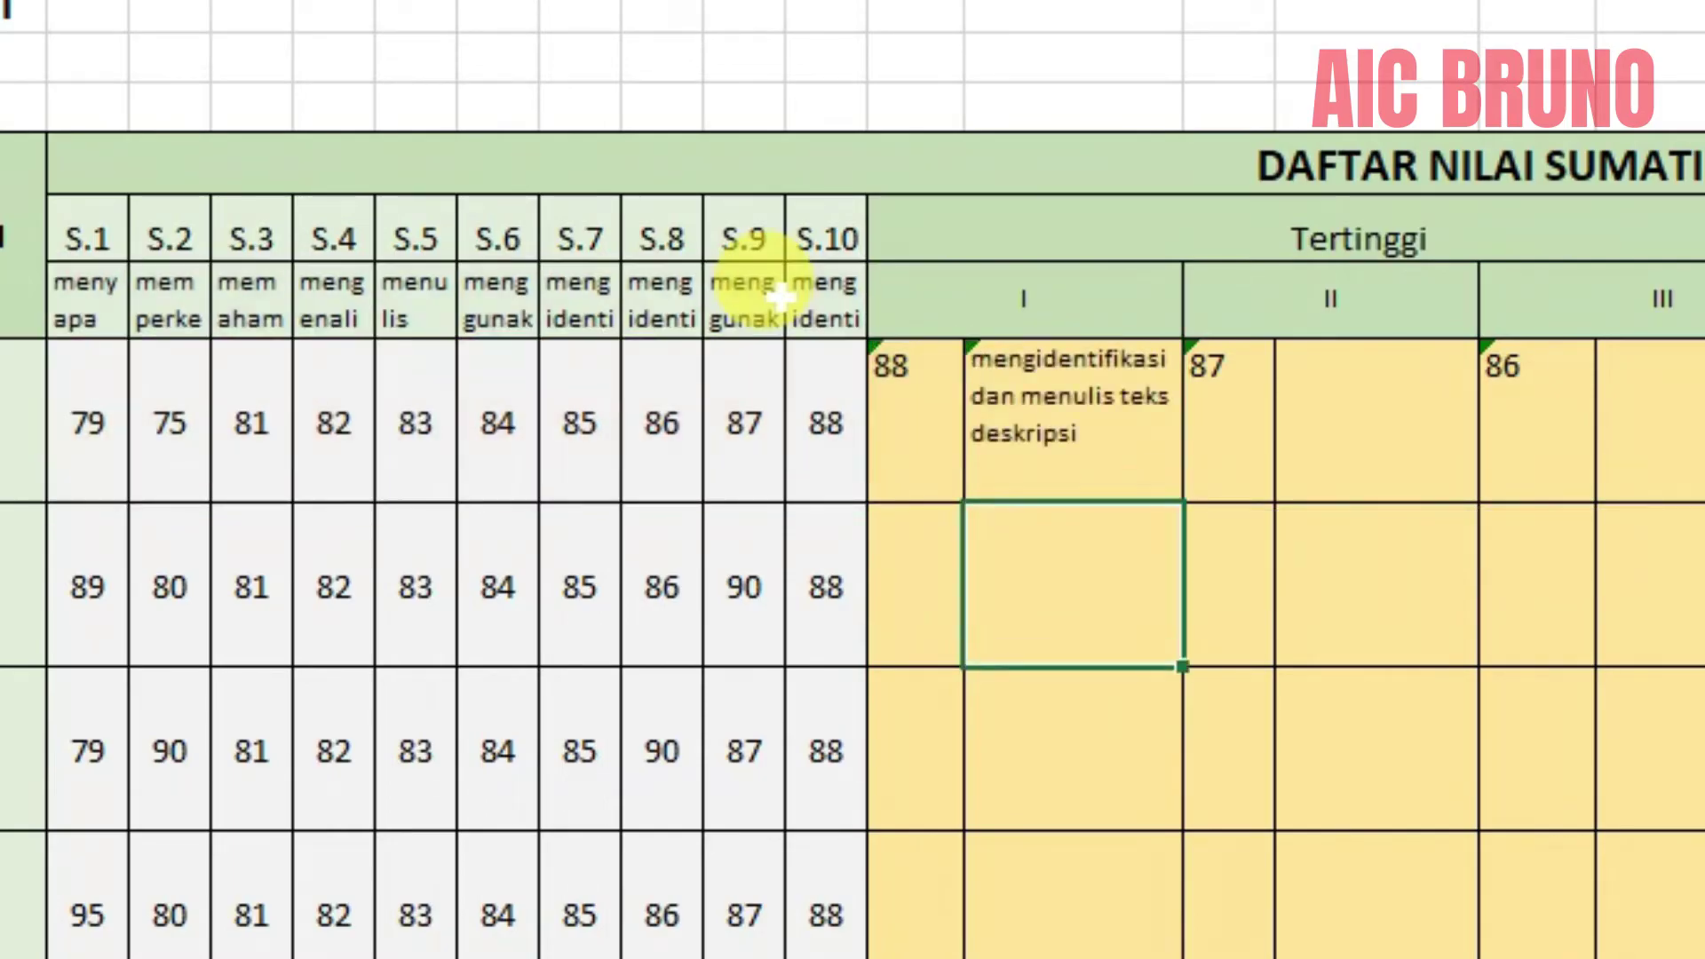
# Check the description in O7 against Siswa 1's S.10 score in M7.
pyautogui.click(1089, 368)
pyautogui.click(1108, 689)
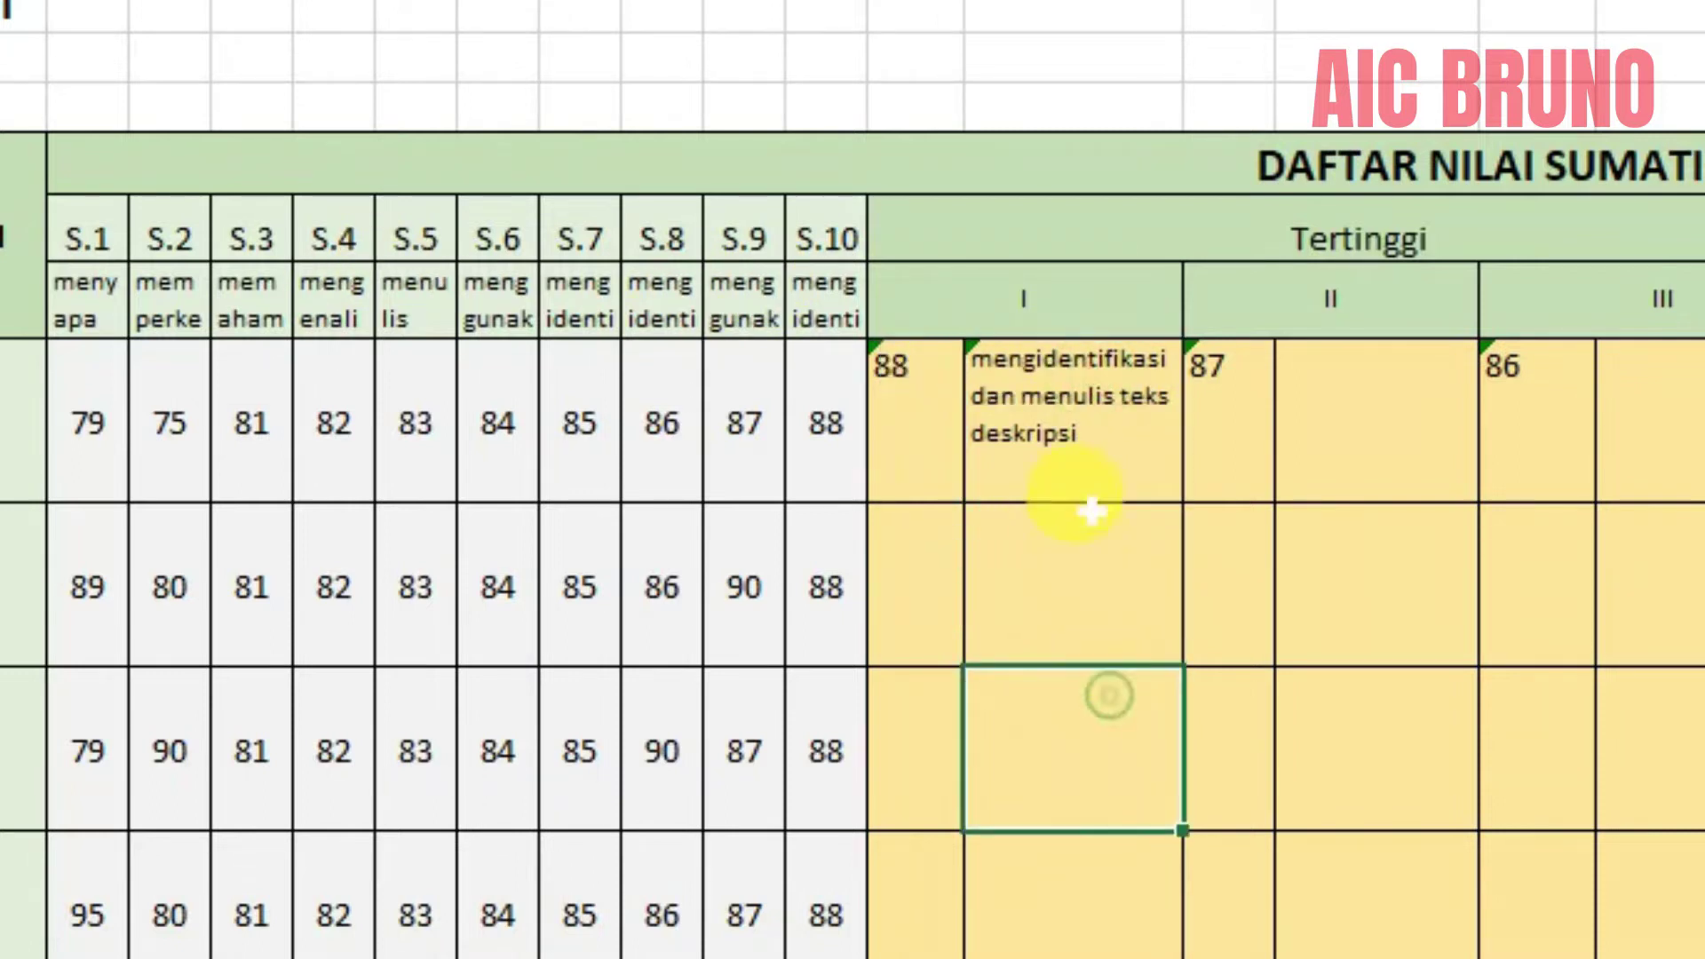
pyautogui.click(1041, 396)
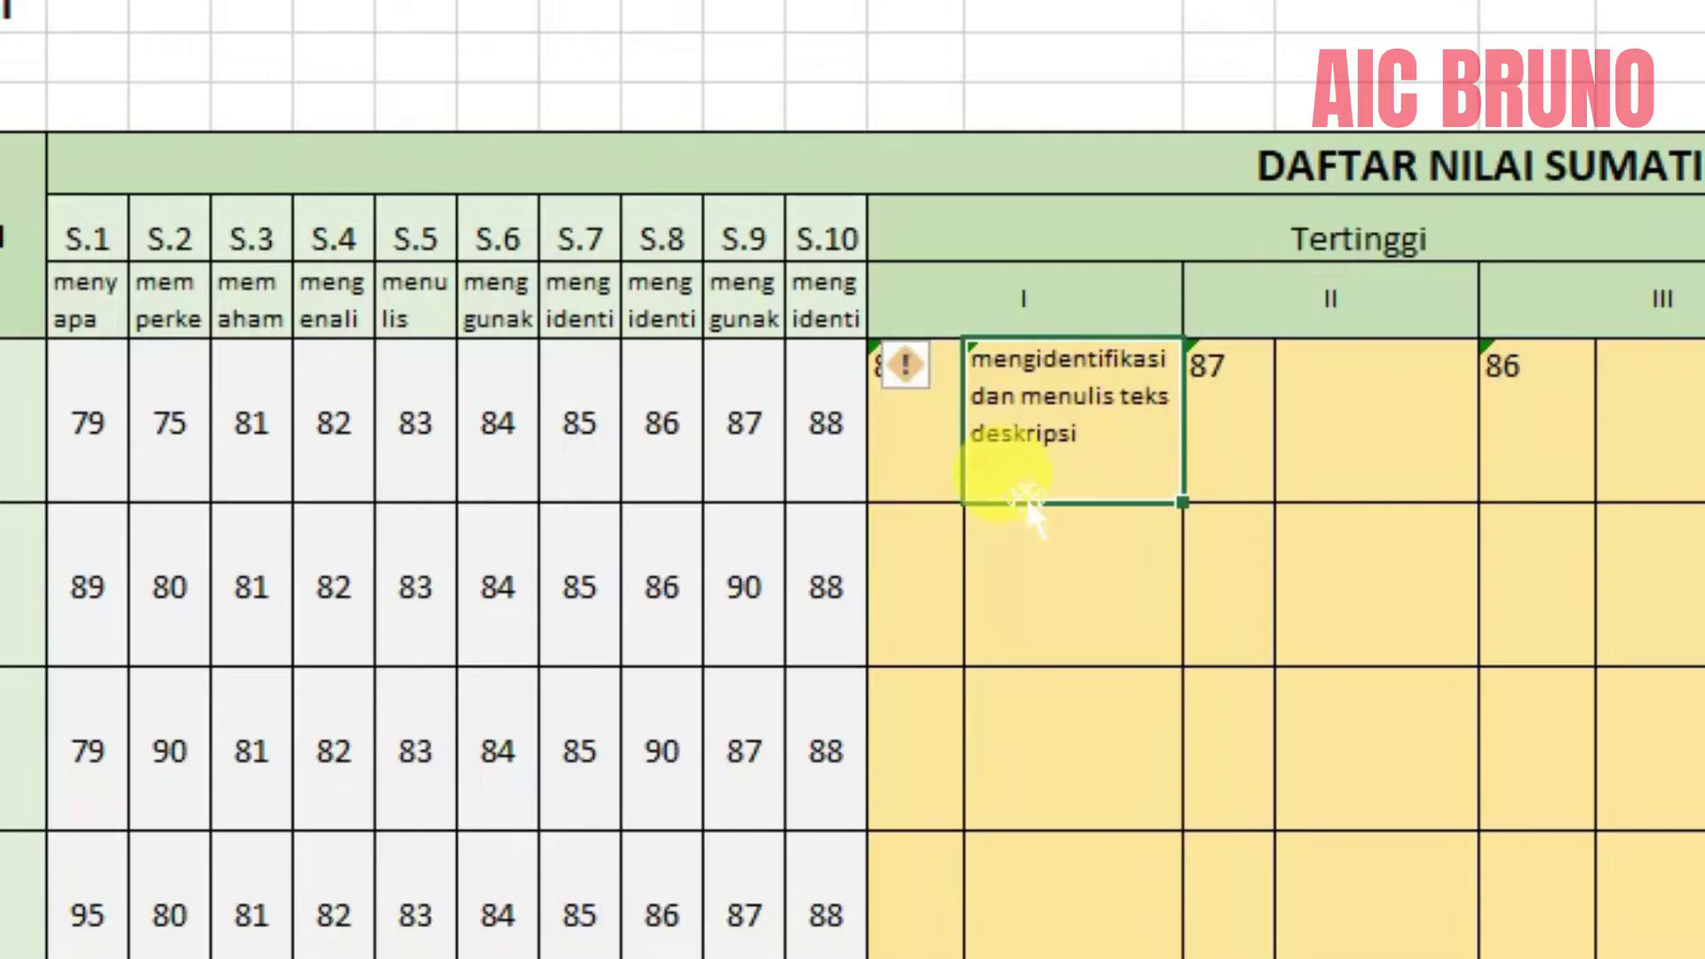
pyautogui.click(1028, 621)
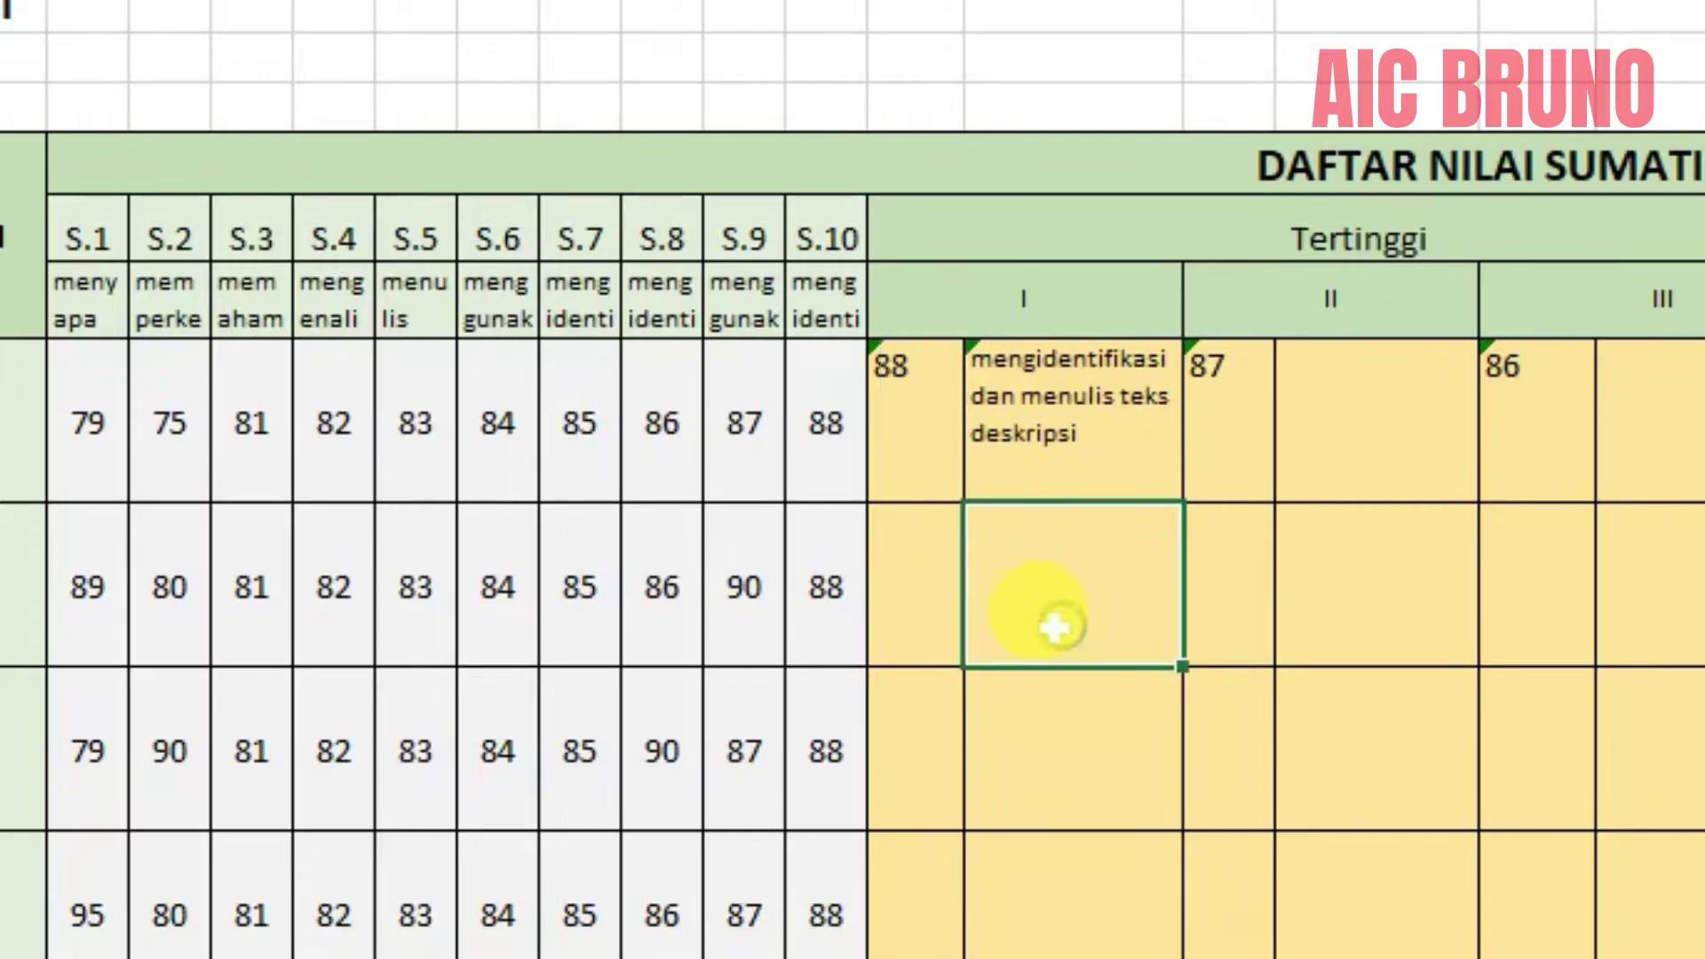
pyautogui.click(826, 428)
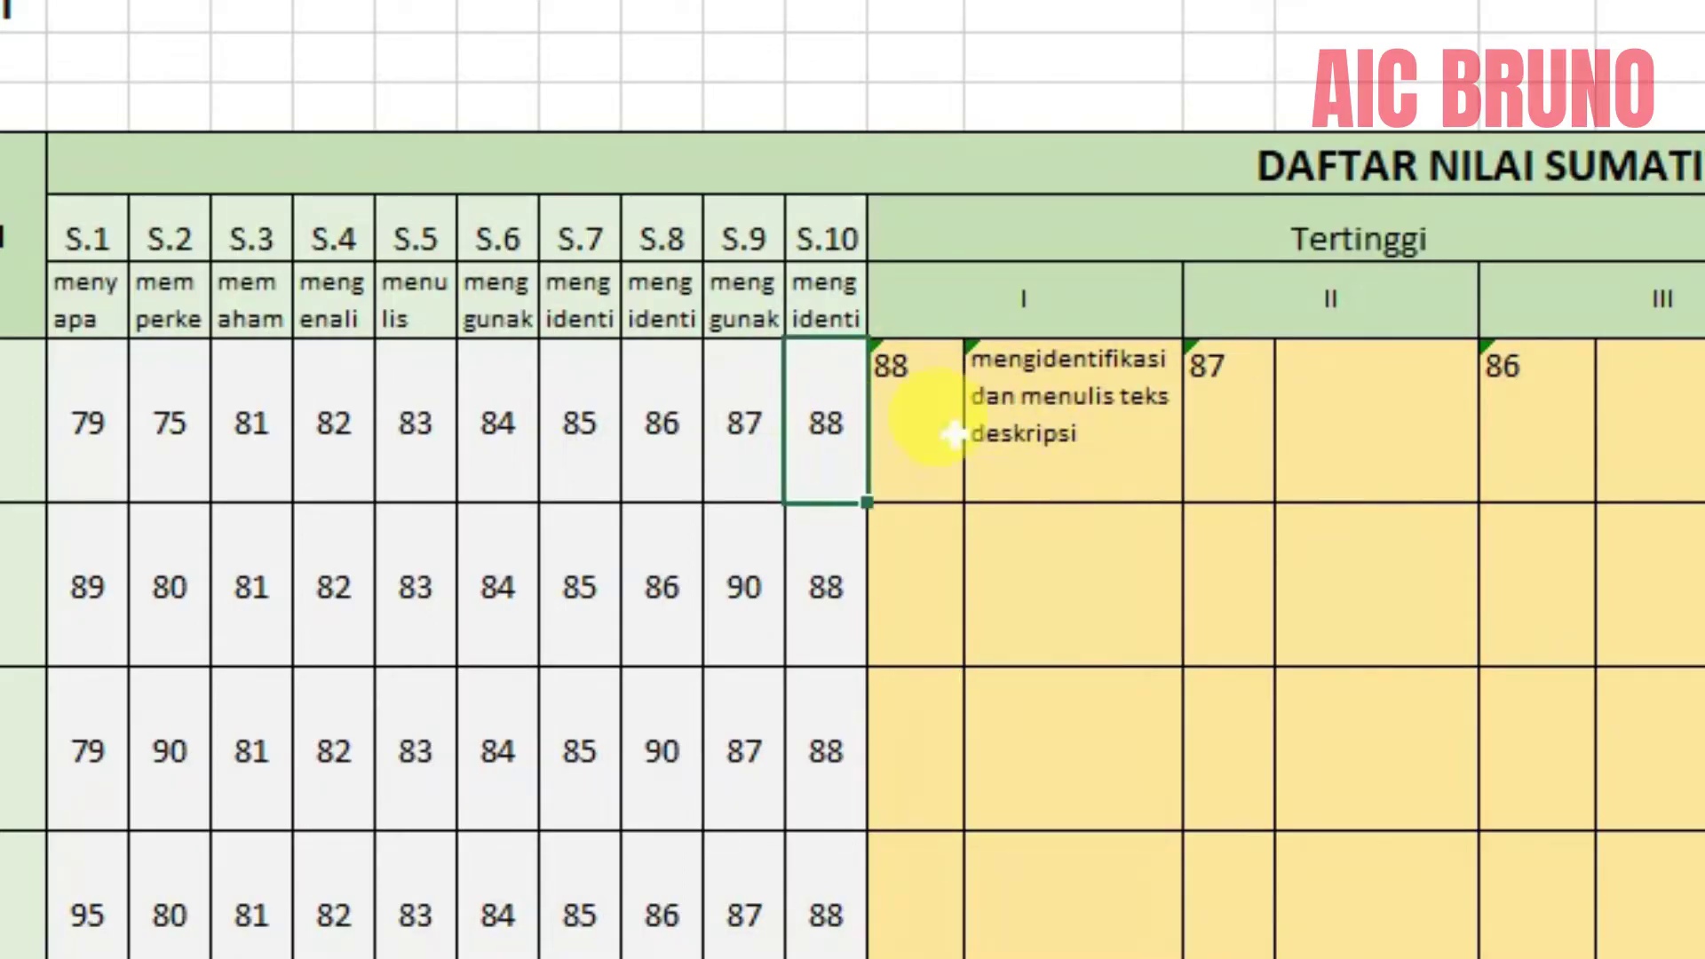
# Set Siswa 1's S.9 score in L7 to 98 to test the formulas.
pyautogui.click(742, 449)
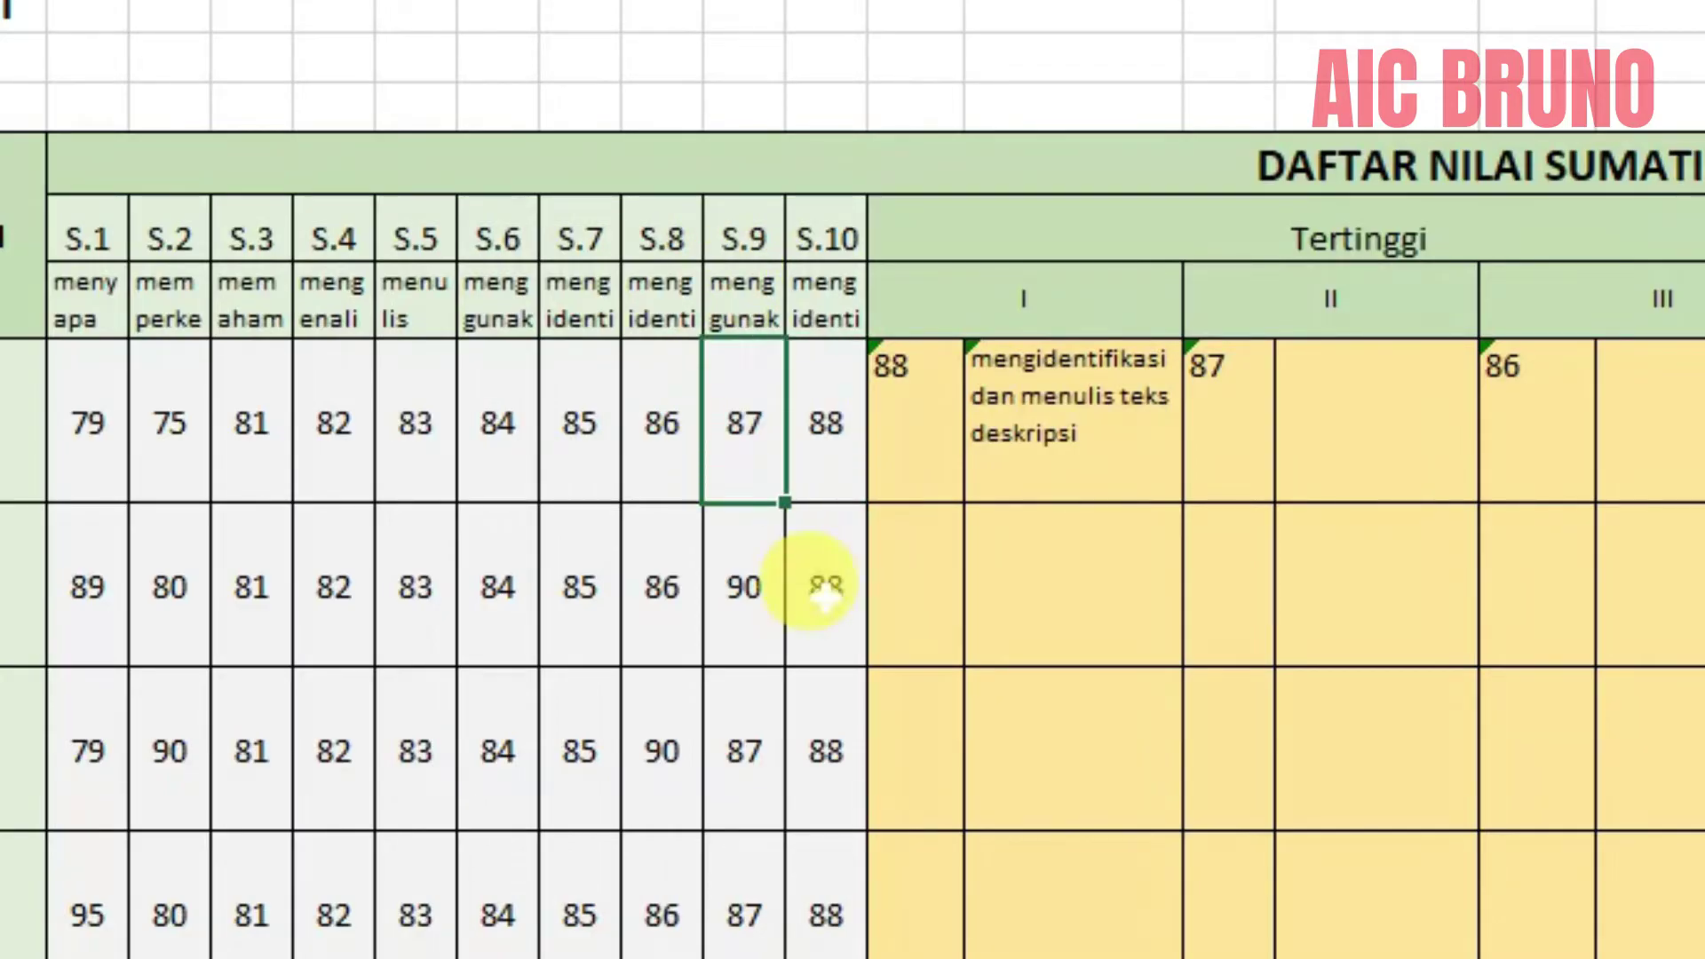
pyautogui.press('BackSpace')
pyautogui.press('BackSpace')
pyautogui.write('90')
pyautogui.write('8')
pyautogui.press('Return')
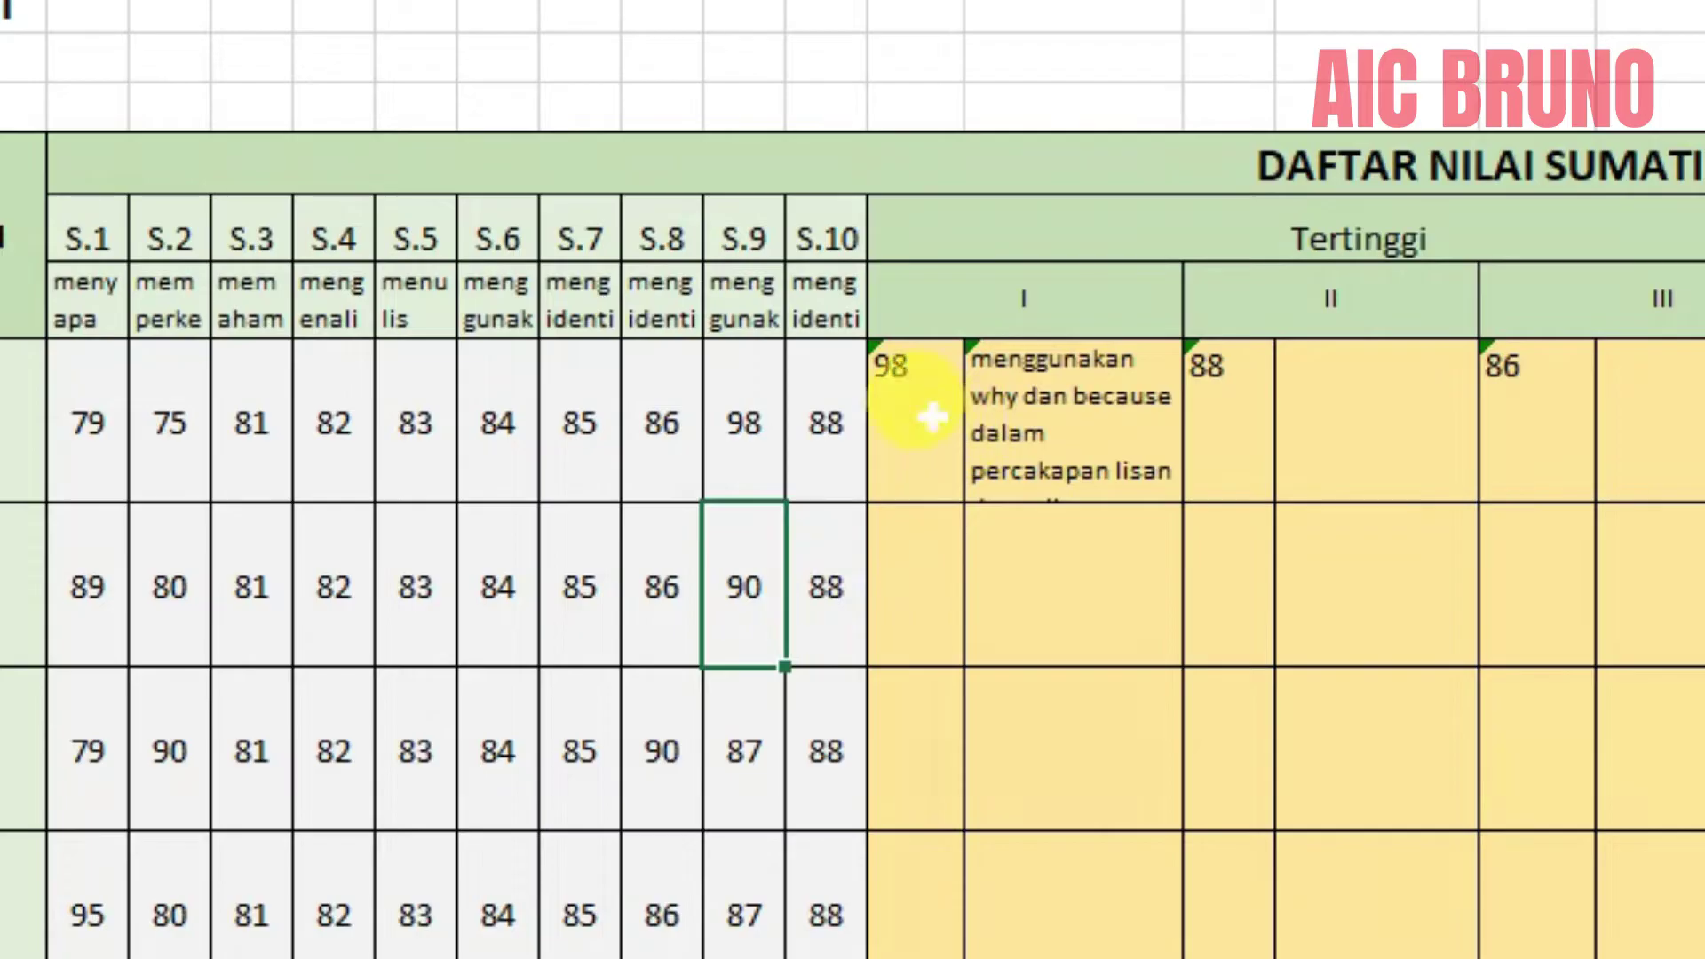
# Compare the Tertinggi I score and description in N7 and O7 with the S.9 competency heading in L6.
pyautogui.click(1037, 405)
pyautogui.click(744, 297)
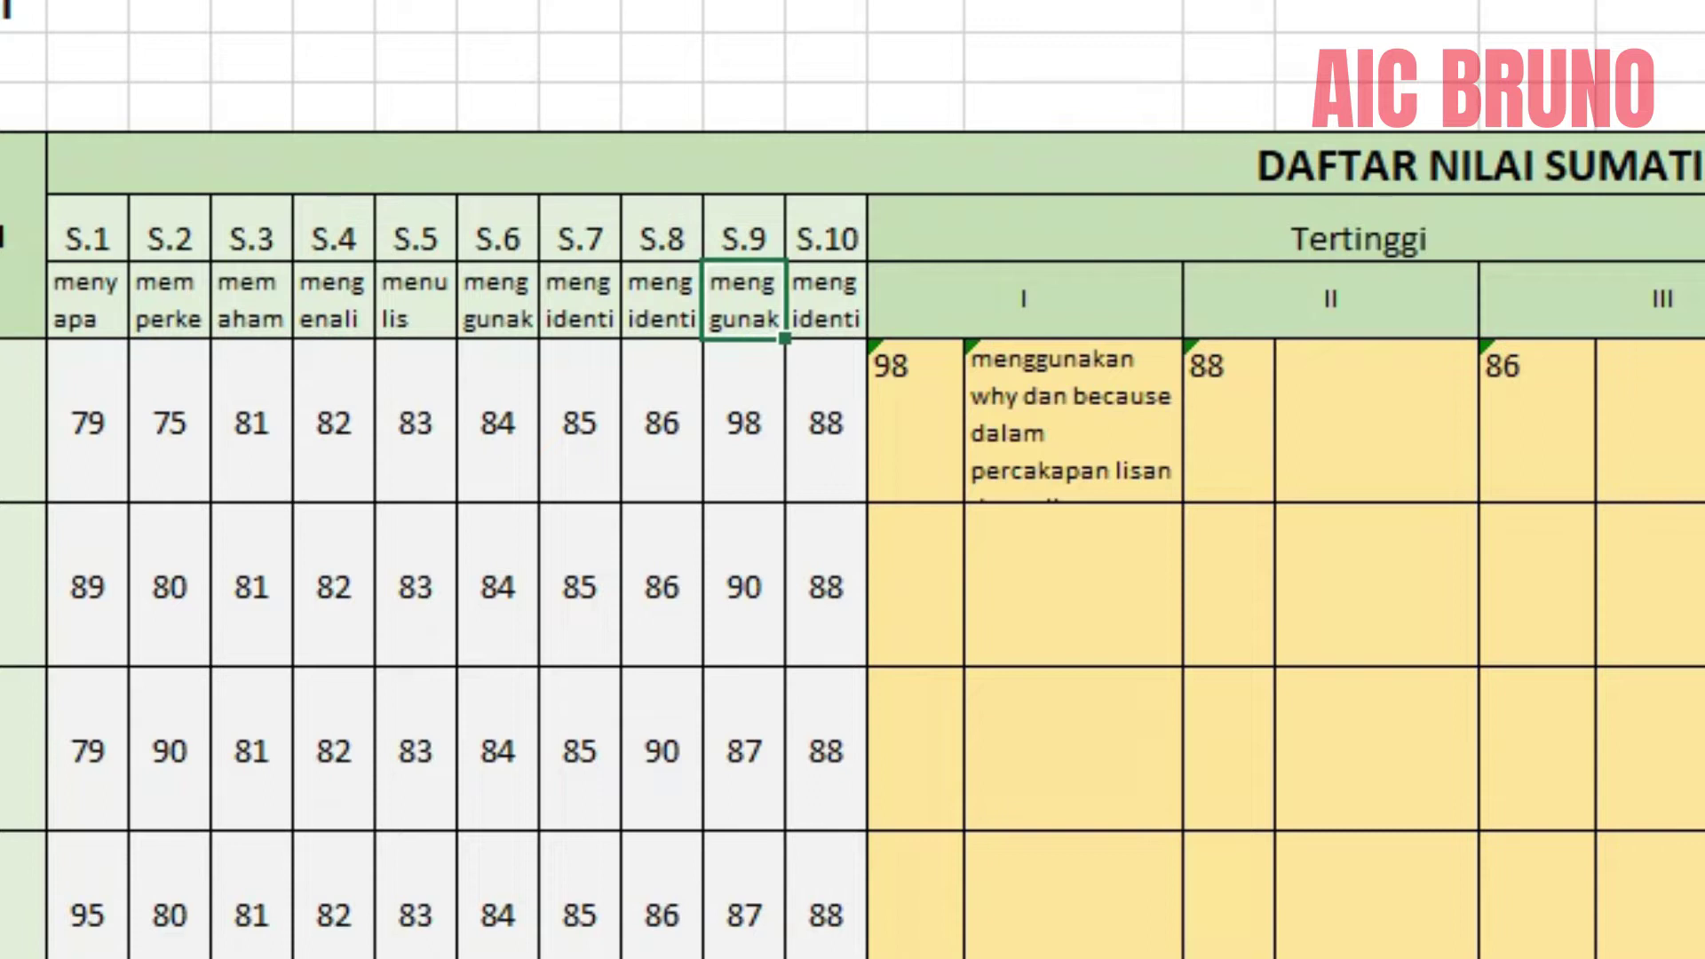
pyautogui.click(1022, 428)
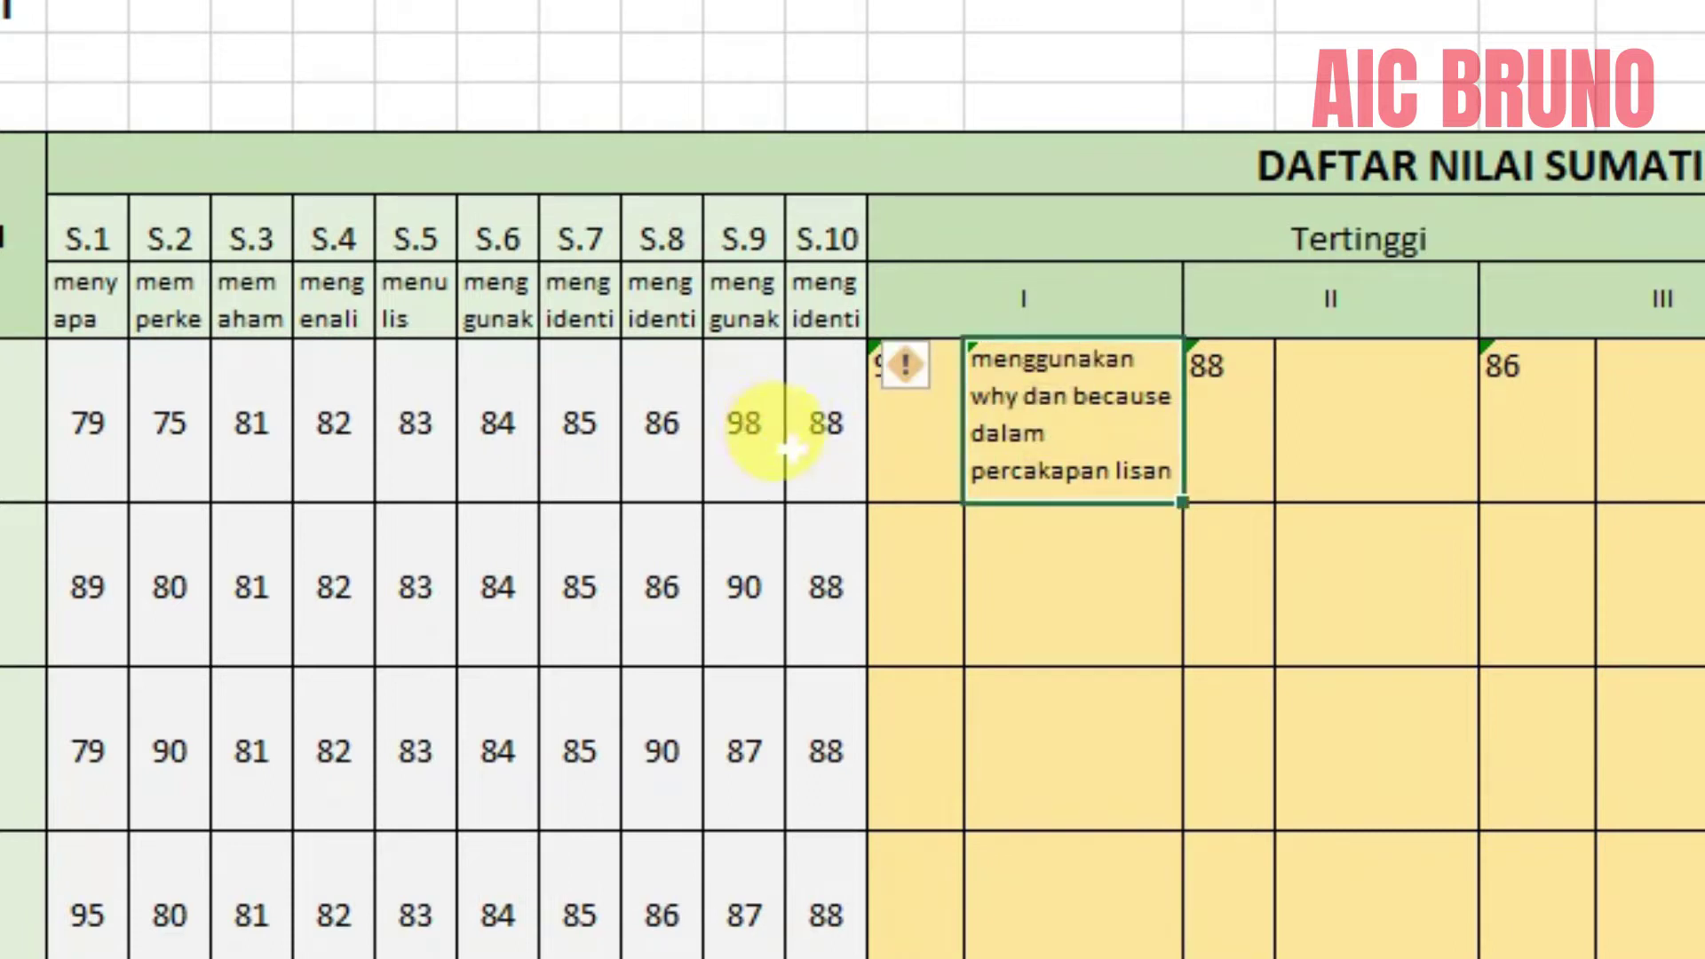
pyautogui.click(919, 458)
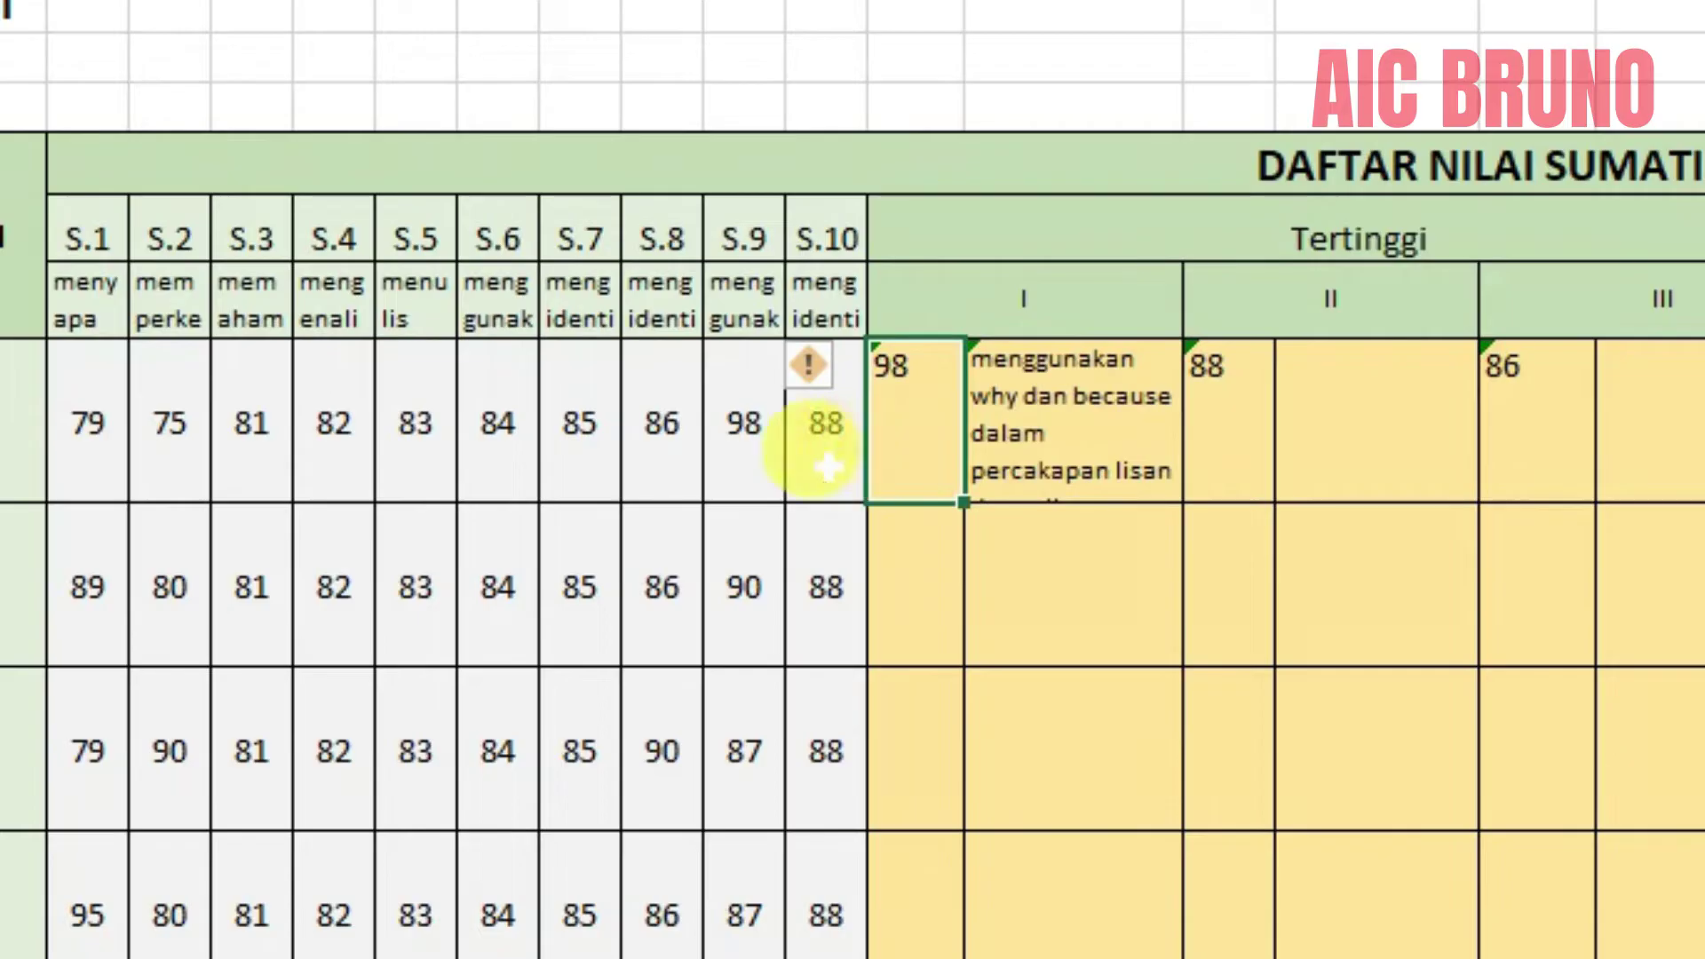
pyautogui.click(1057, 424)
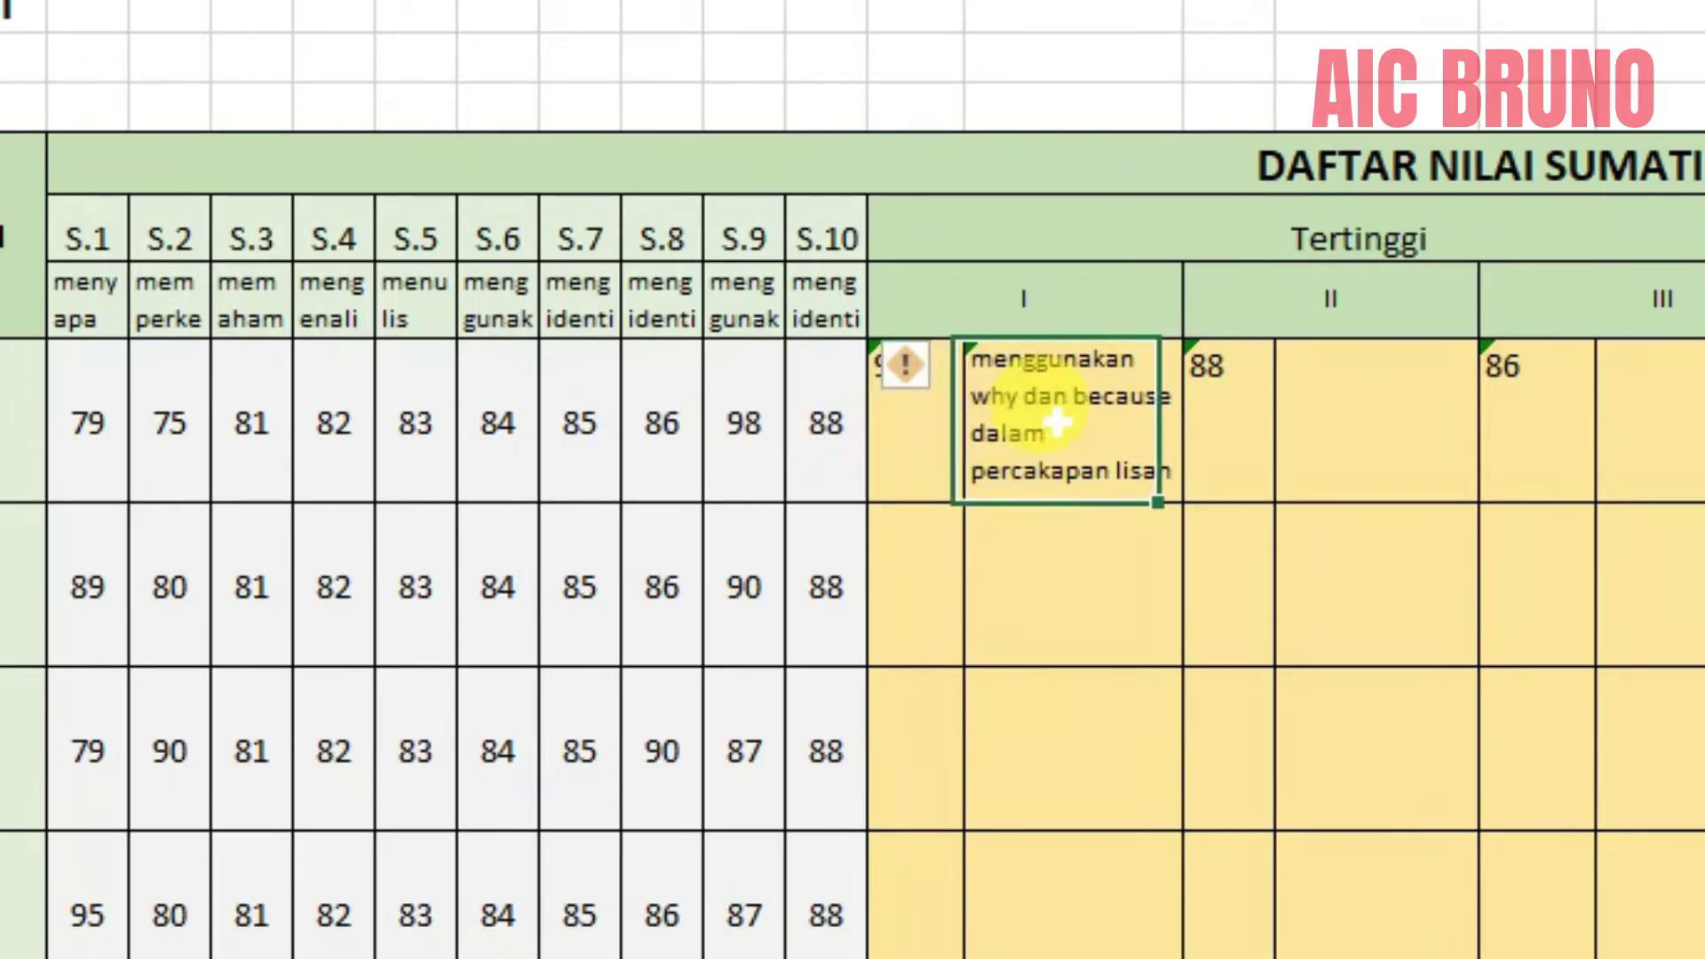
pyautogui.click(1397, 397)
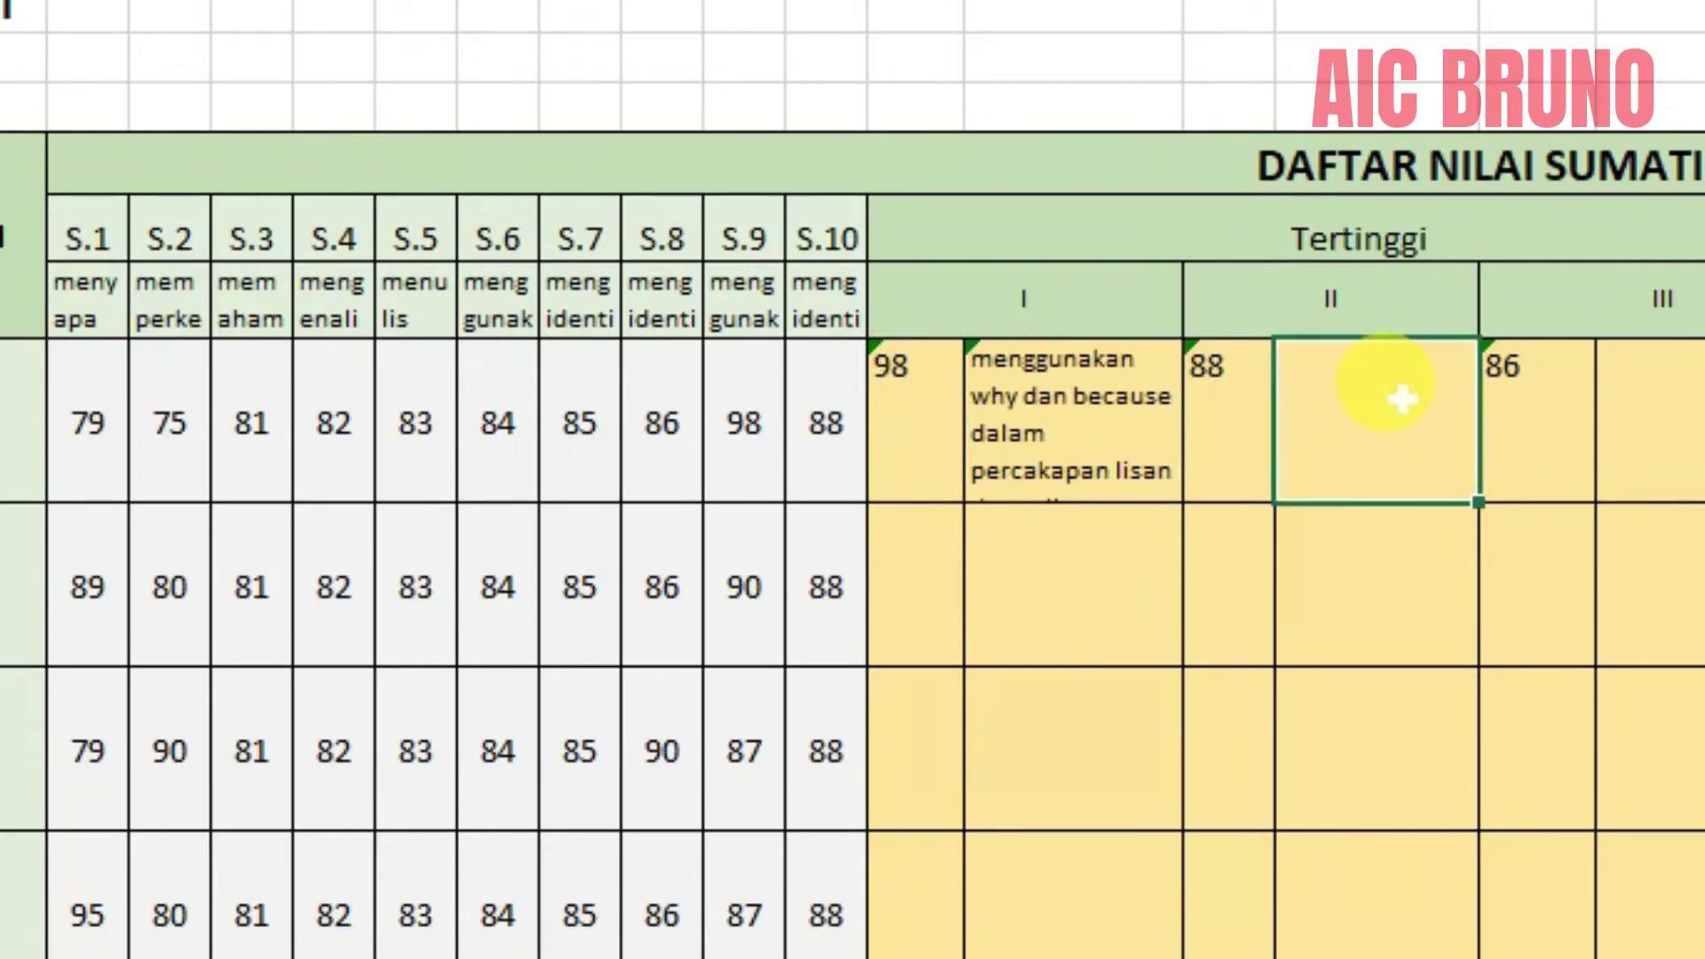
pyautogui.write('=')
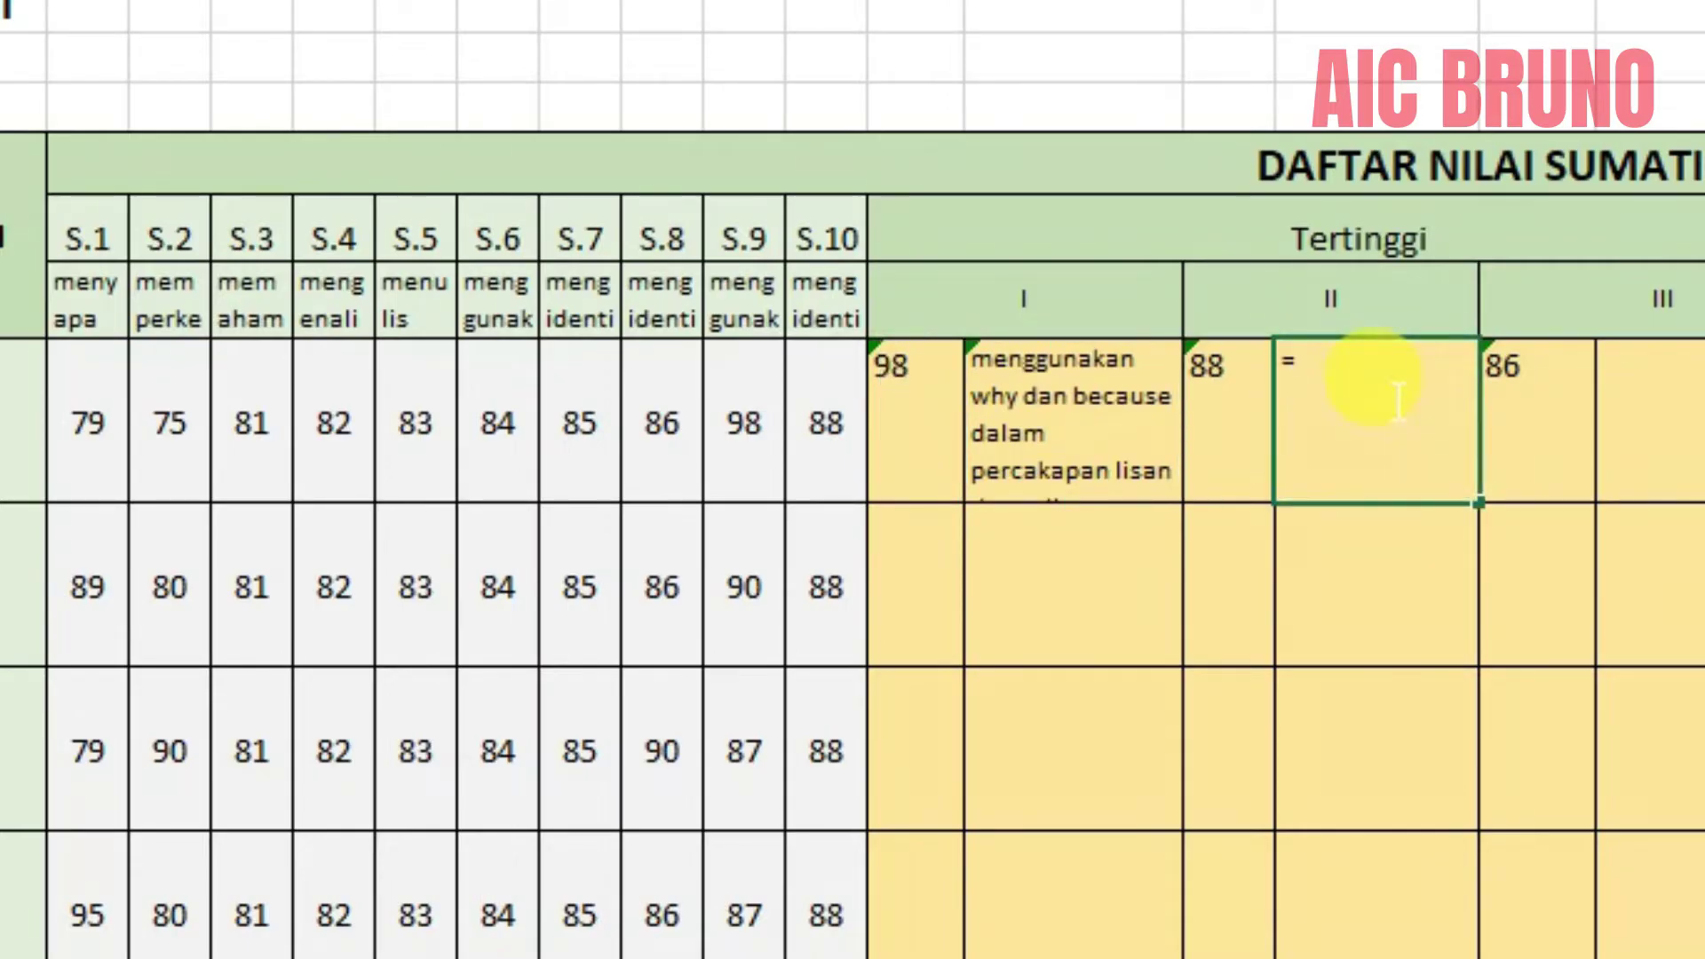
pyautogui.click(1370, 684)
pyautogui.click(1035, 401)
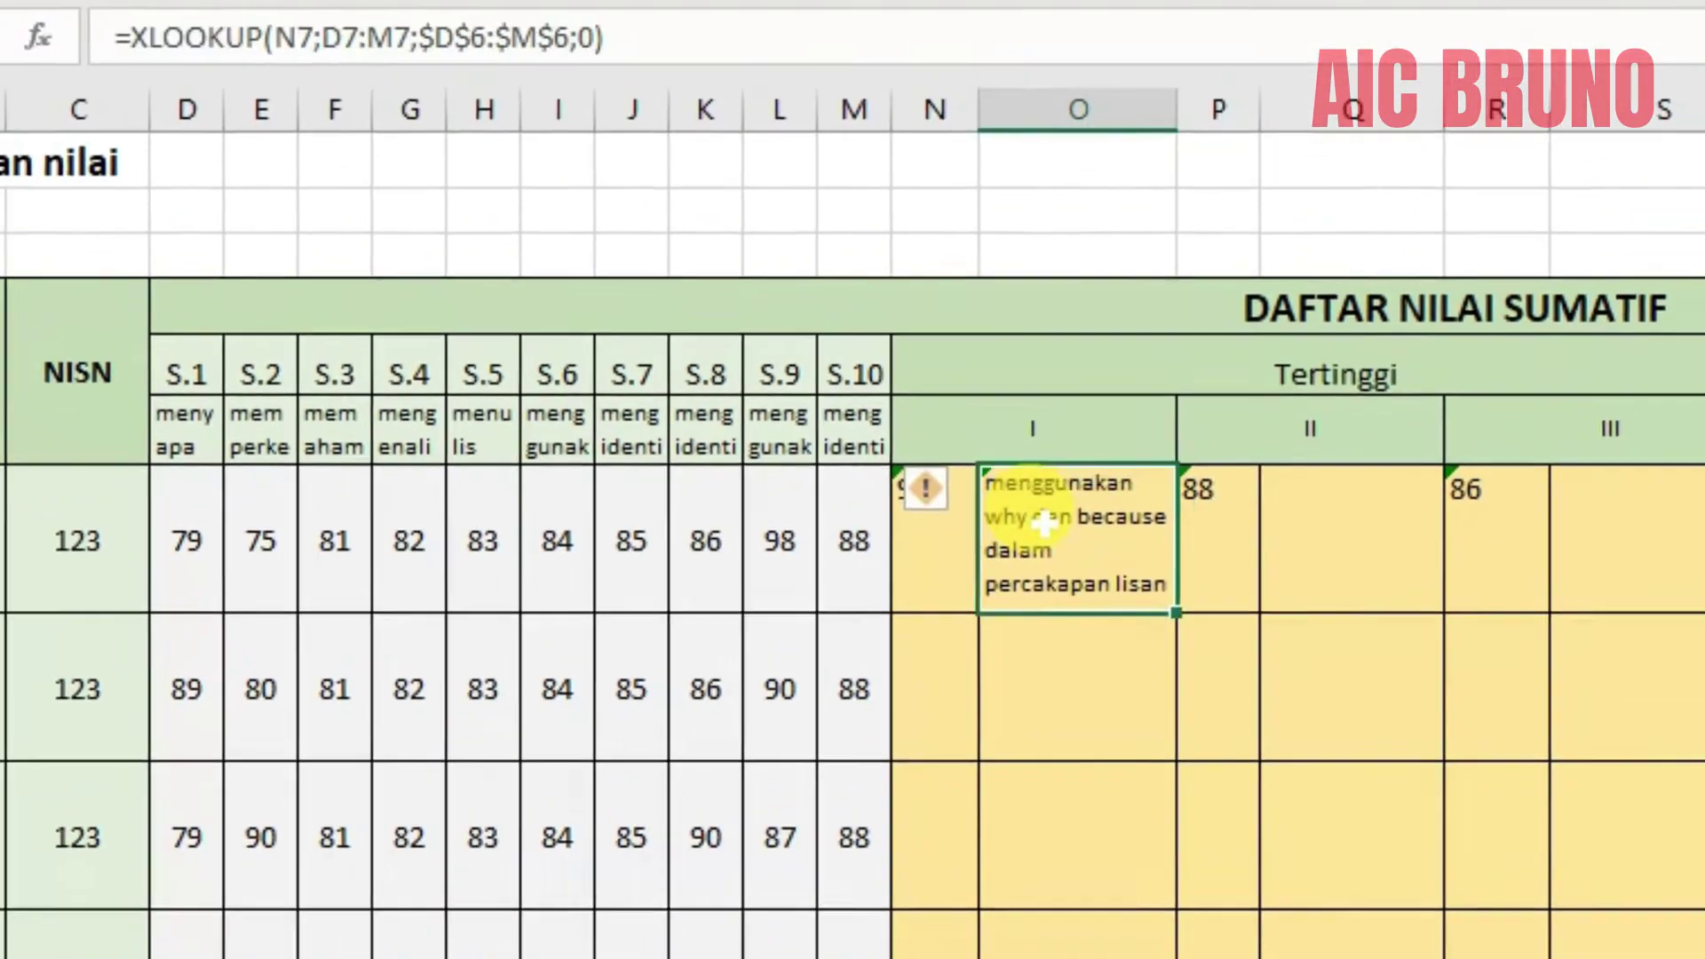
# Format cell Q7 with font size 11, top alignment and text wrapping turned off.
pyautogui.click(1305, 498)
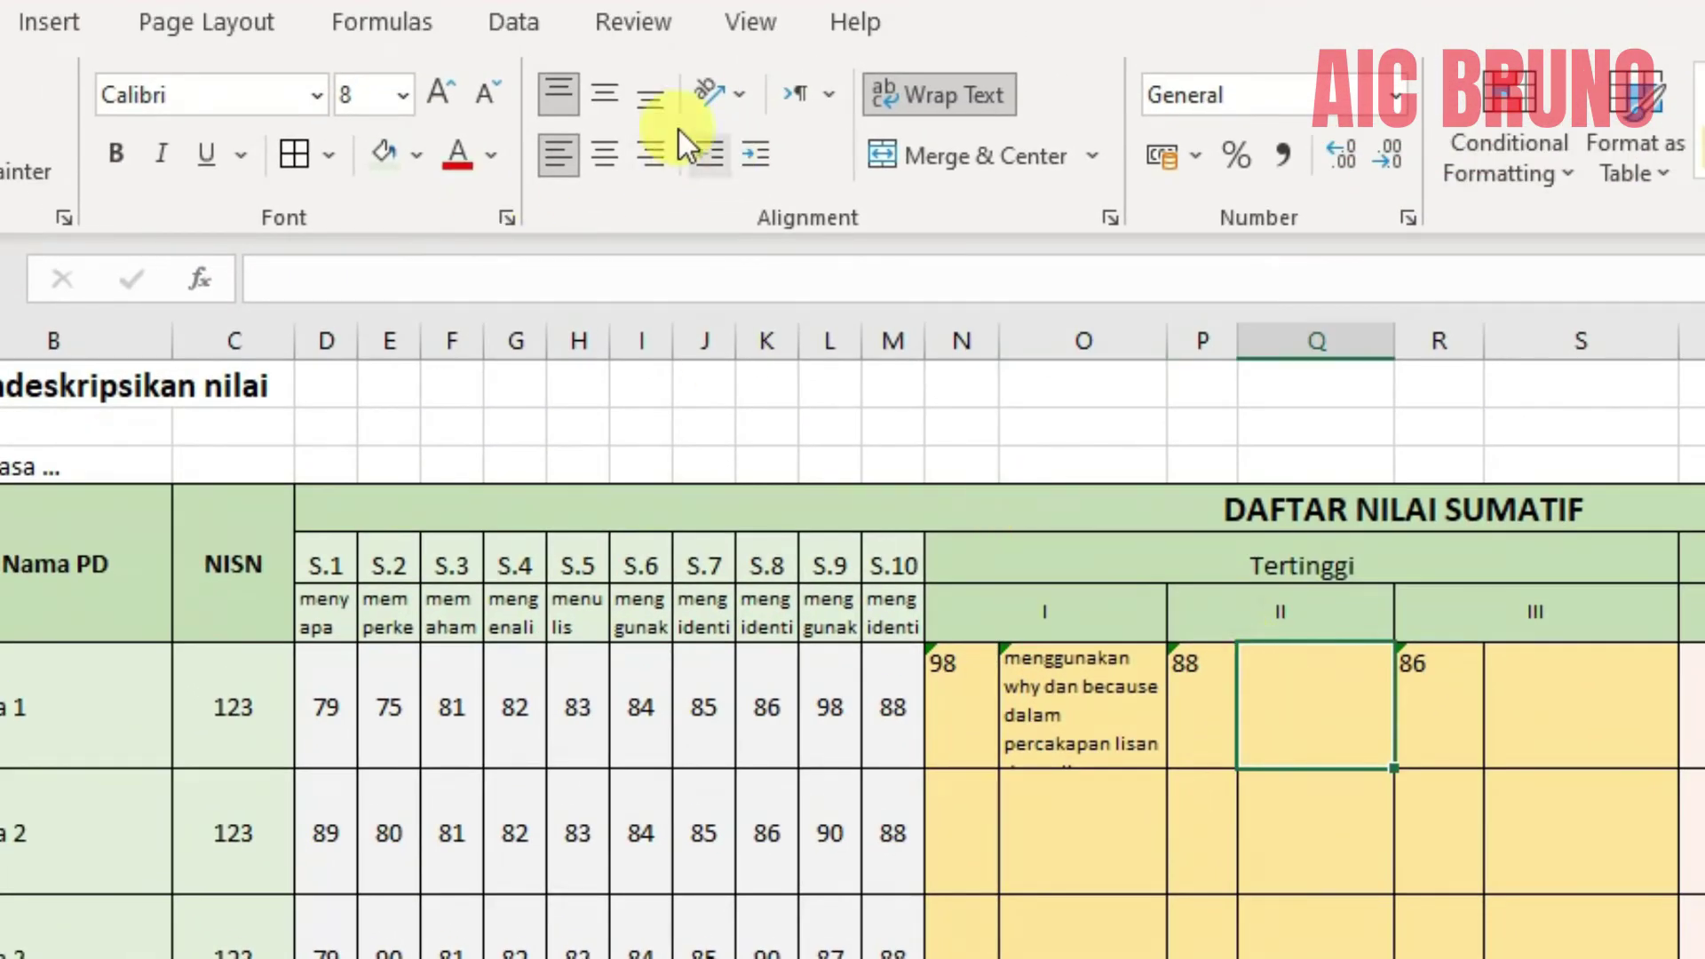
pyautogui.click(649, 95)
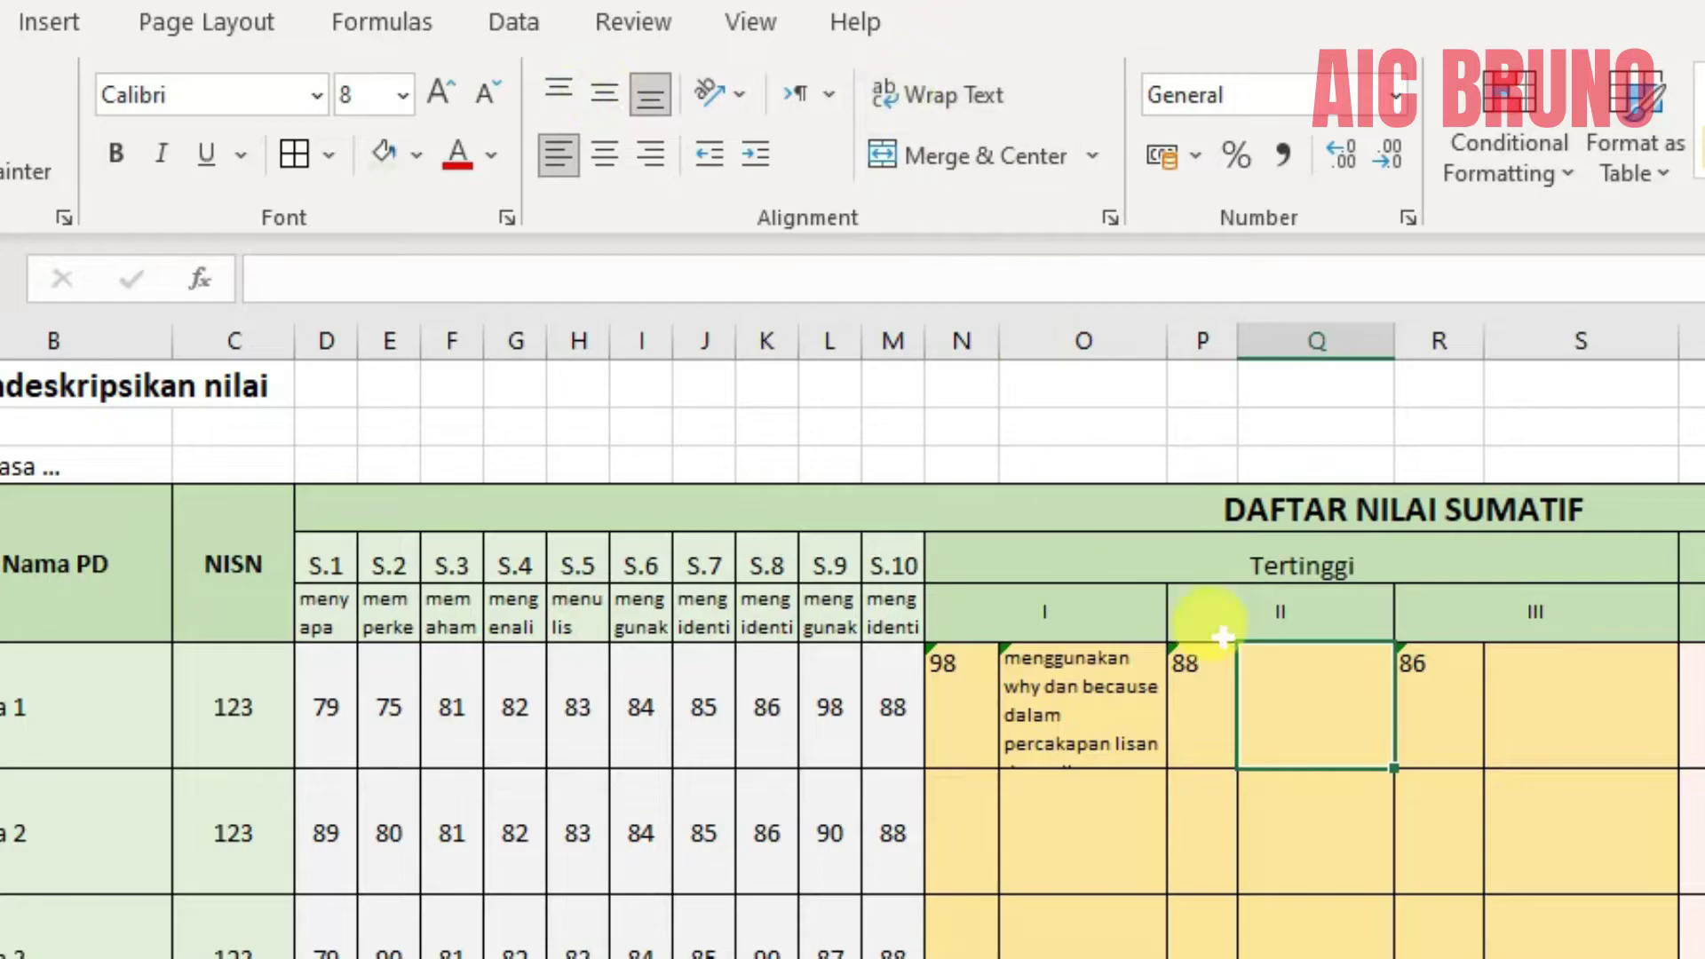
pyautogui.click(435, 93)
pyautogui.click(436, 93)
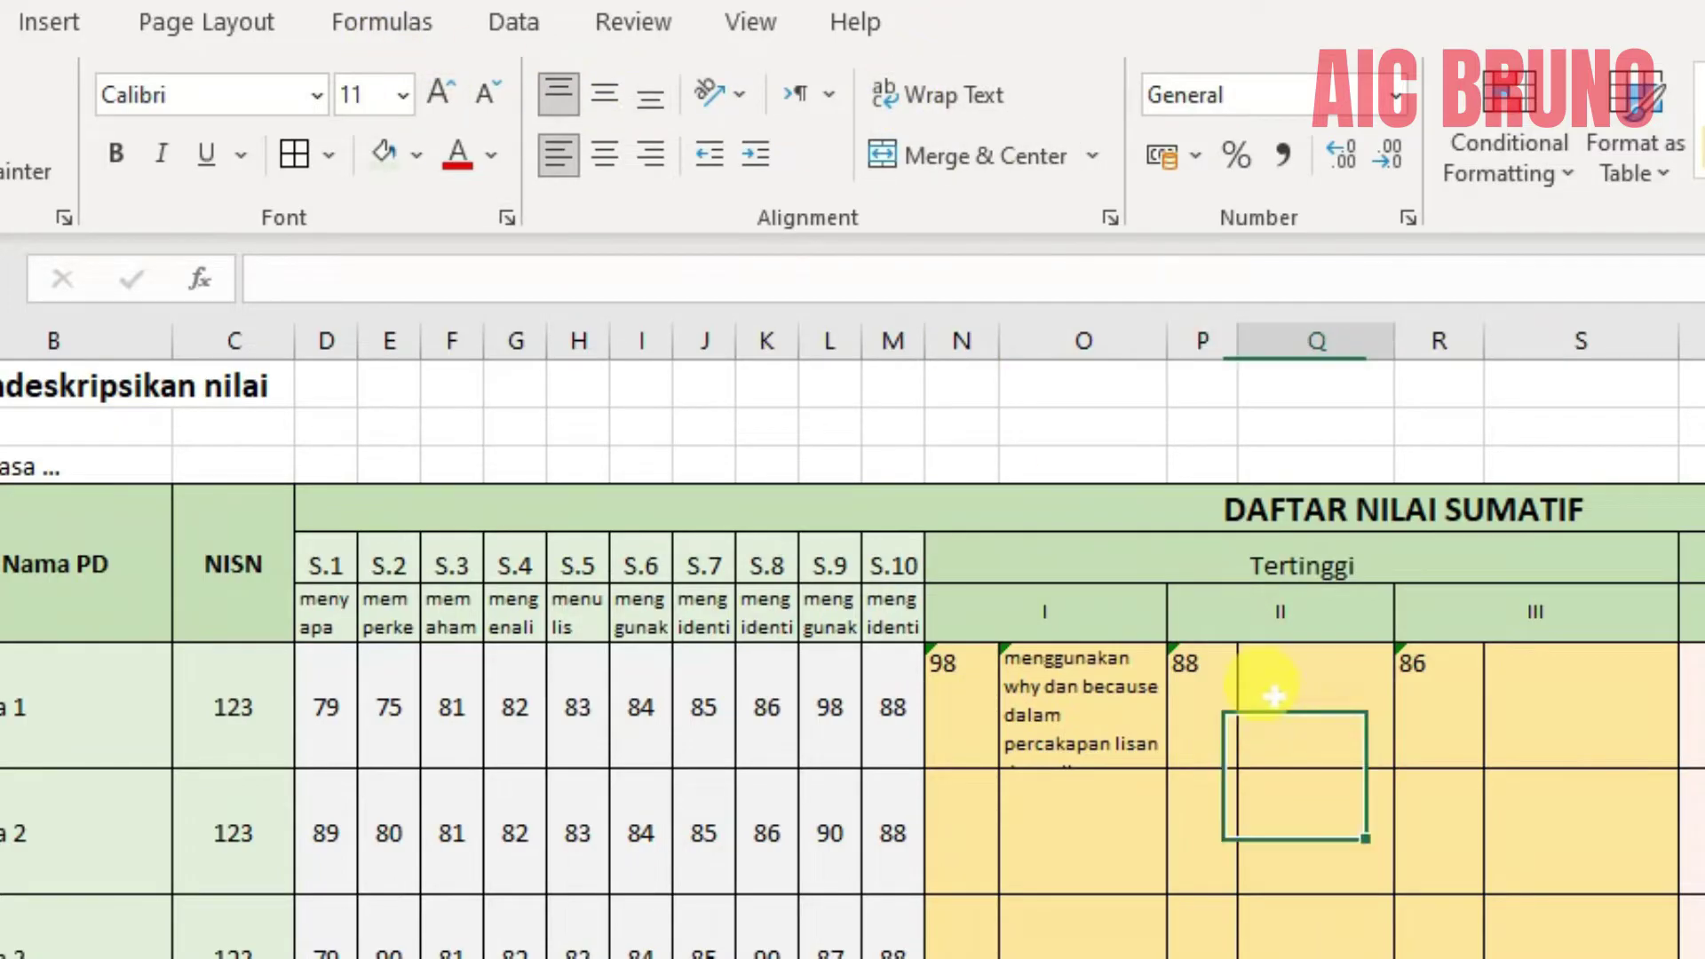
pyautogui.write('=')
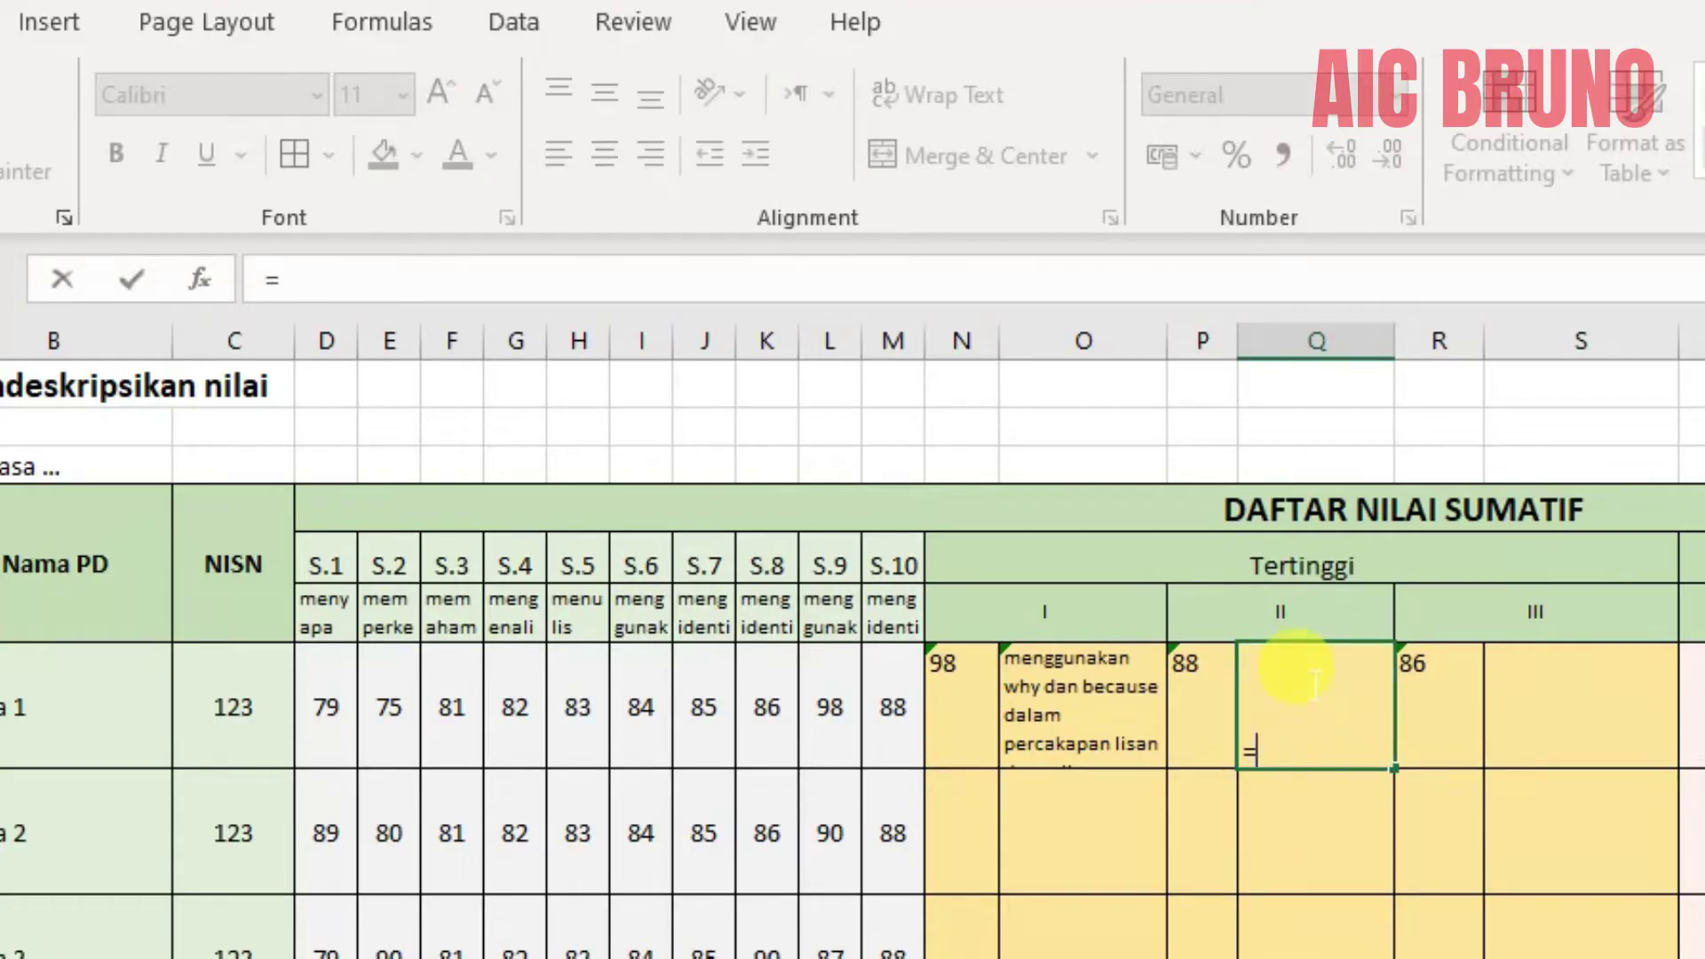
pyautogui.press('Escape')
pyautogui.click(1330, 883)
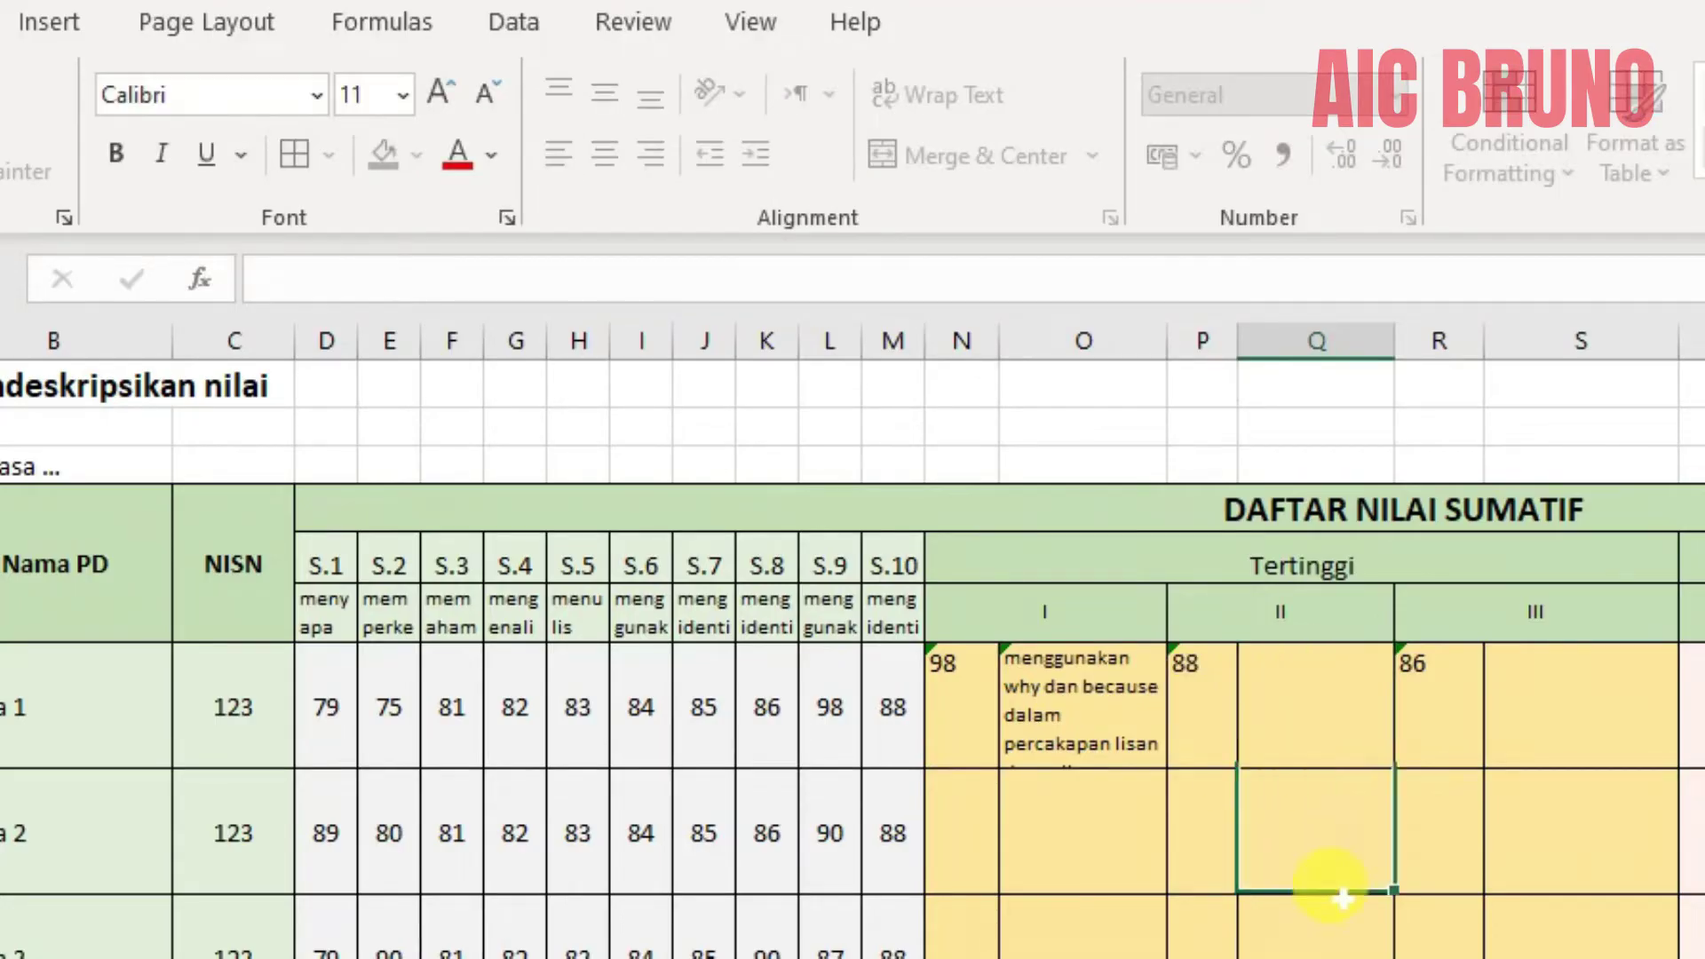
pyautogui.click(1266, 682)
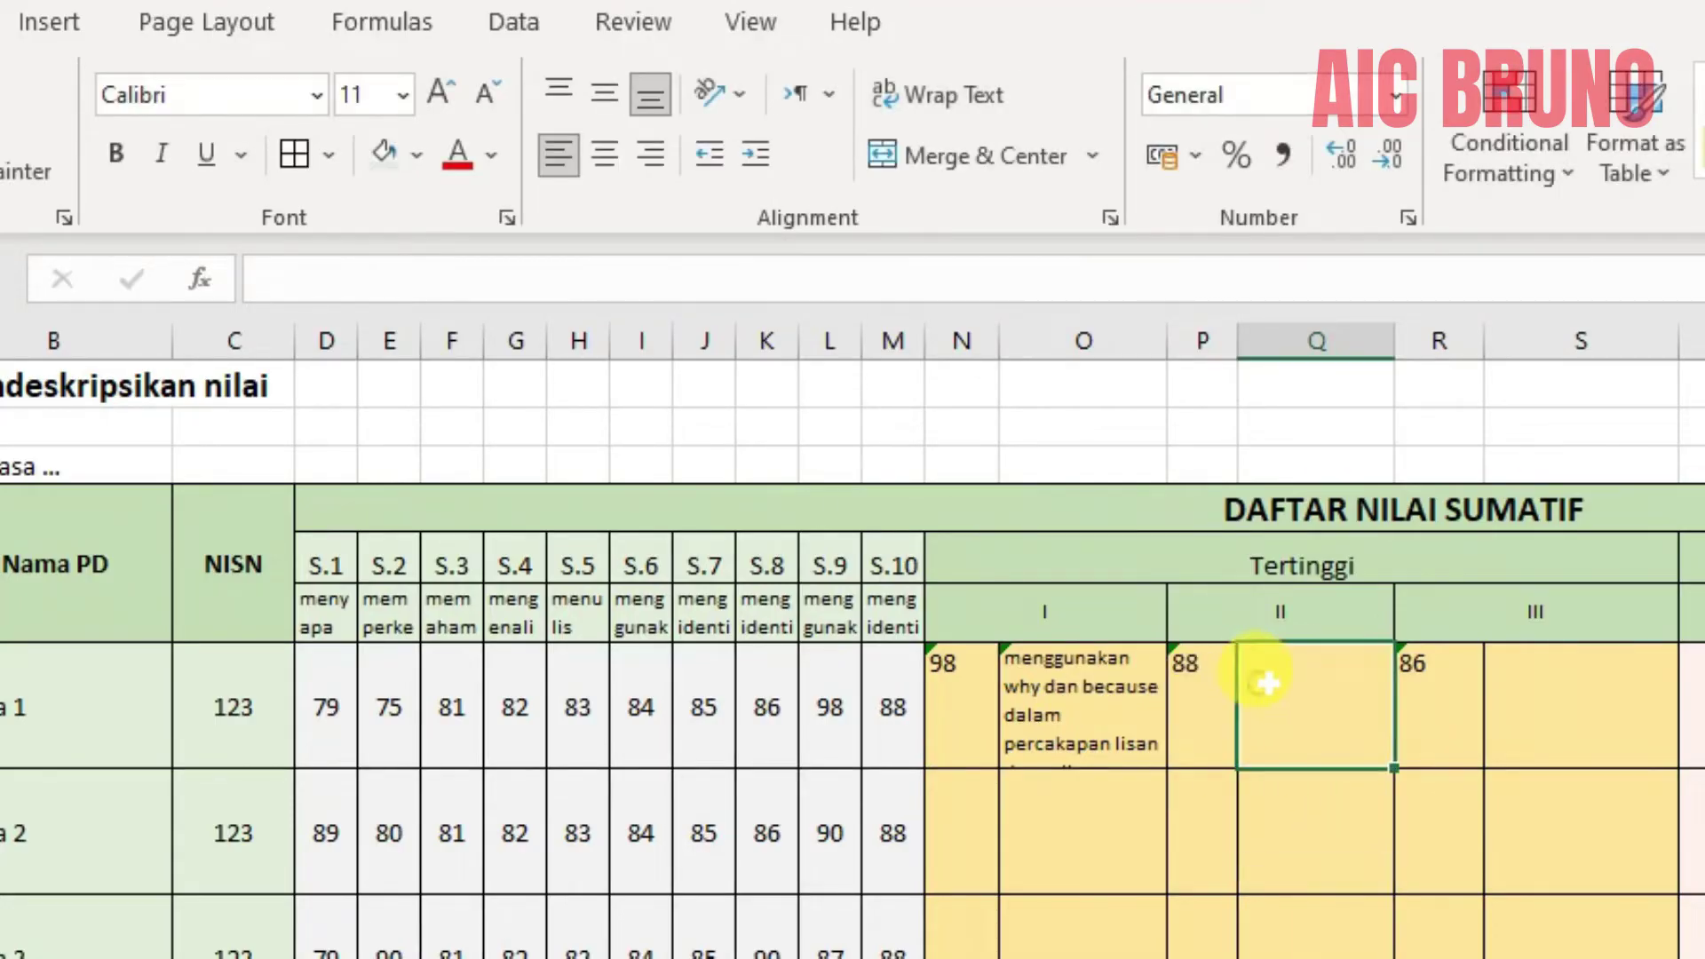
pyautogui.click(560, 96)
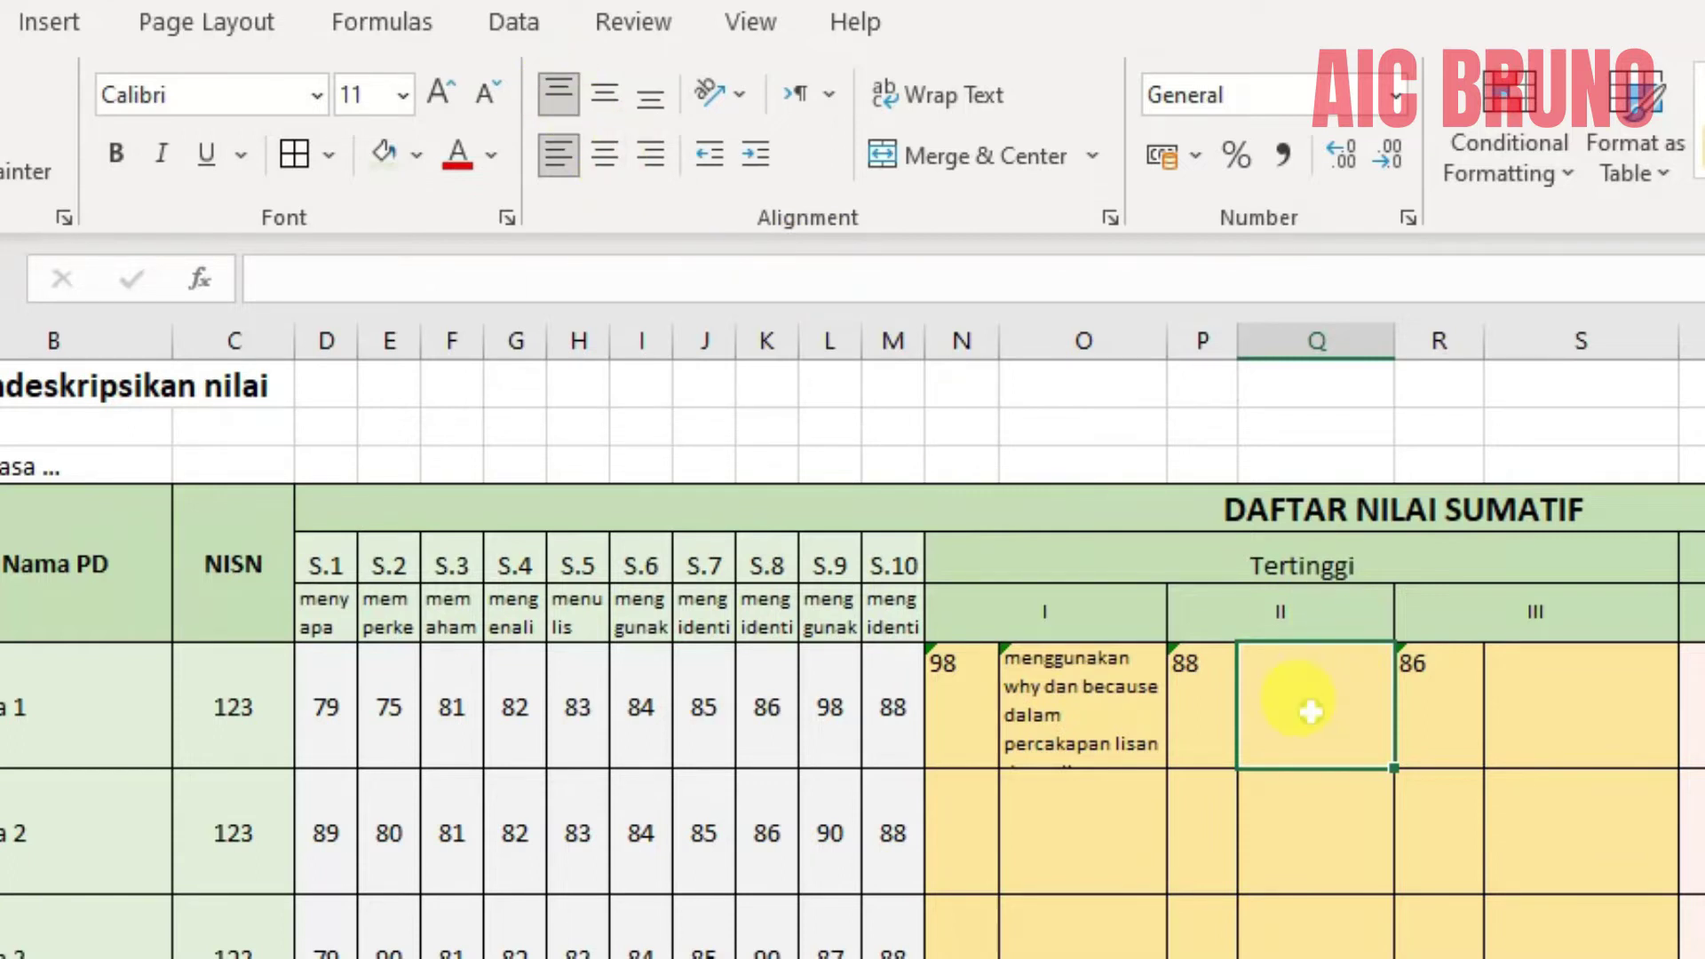
# Enter =XLOOKUP(P7;D7:M7;$D$6:$M$6;0) in Q7 for Siswa 1's Tertinggi II description.
pyautogui.write('=')
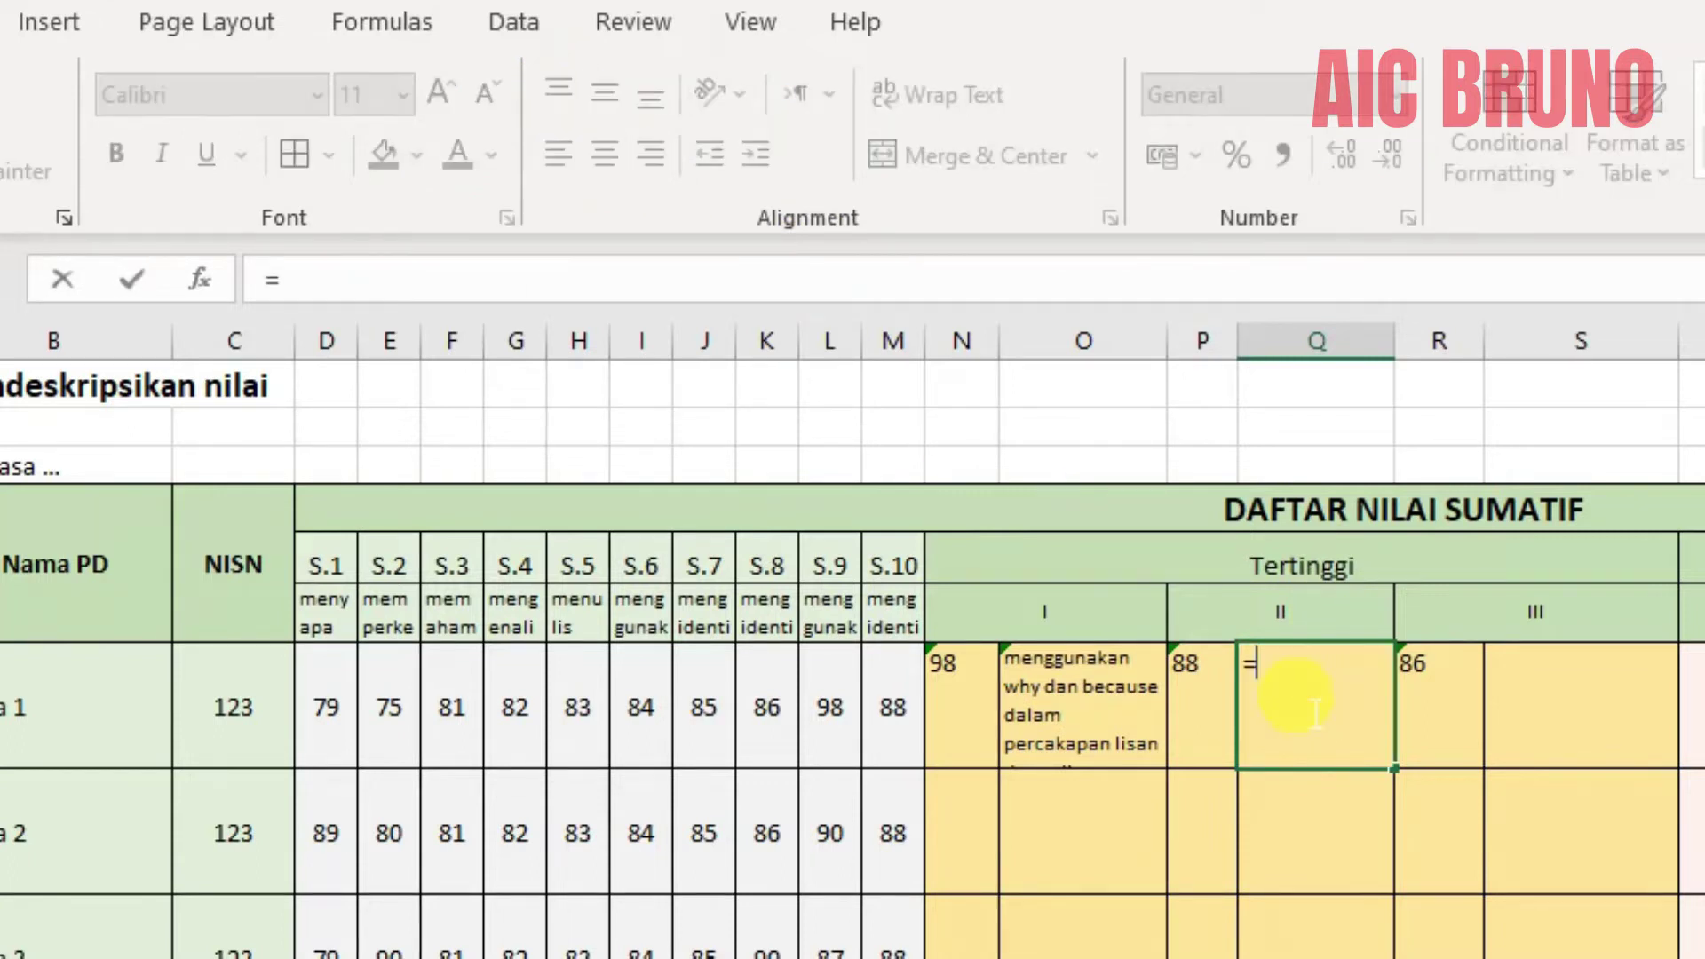
pyautogui.write('x')
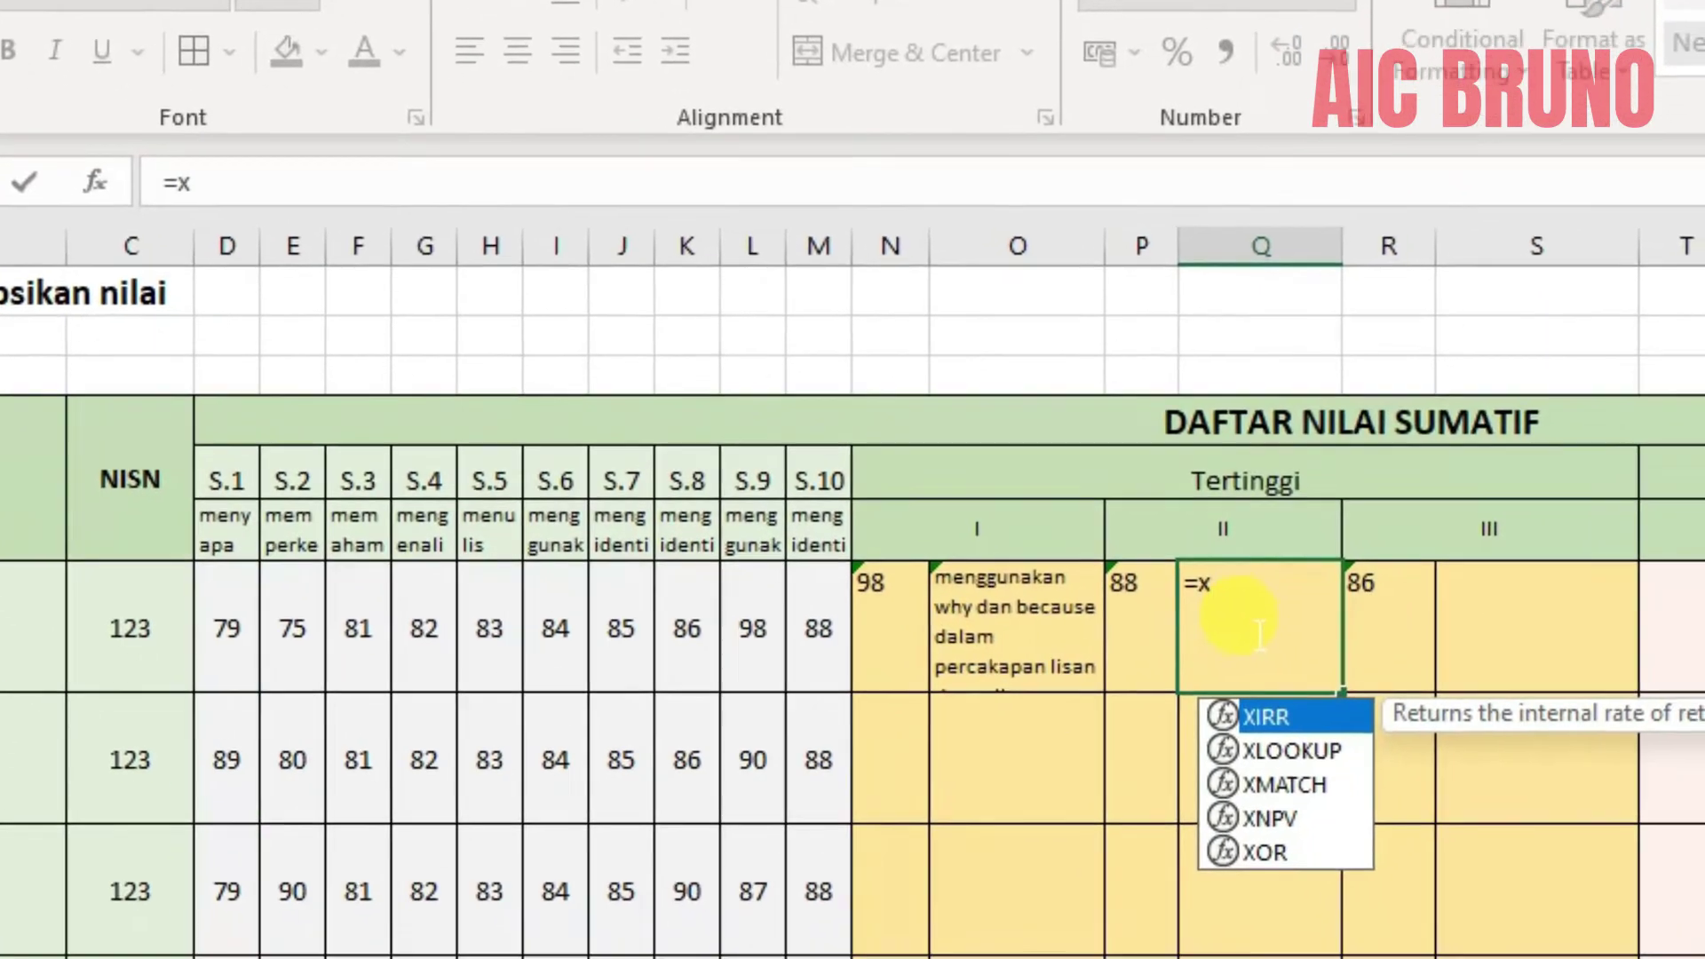
pyautogui.doubleClick(1314, 822)
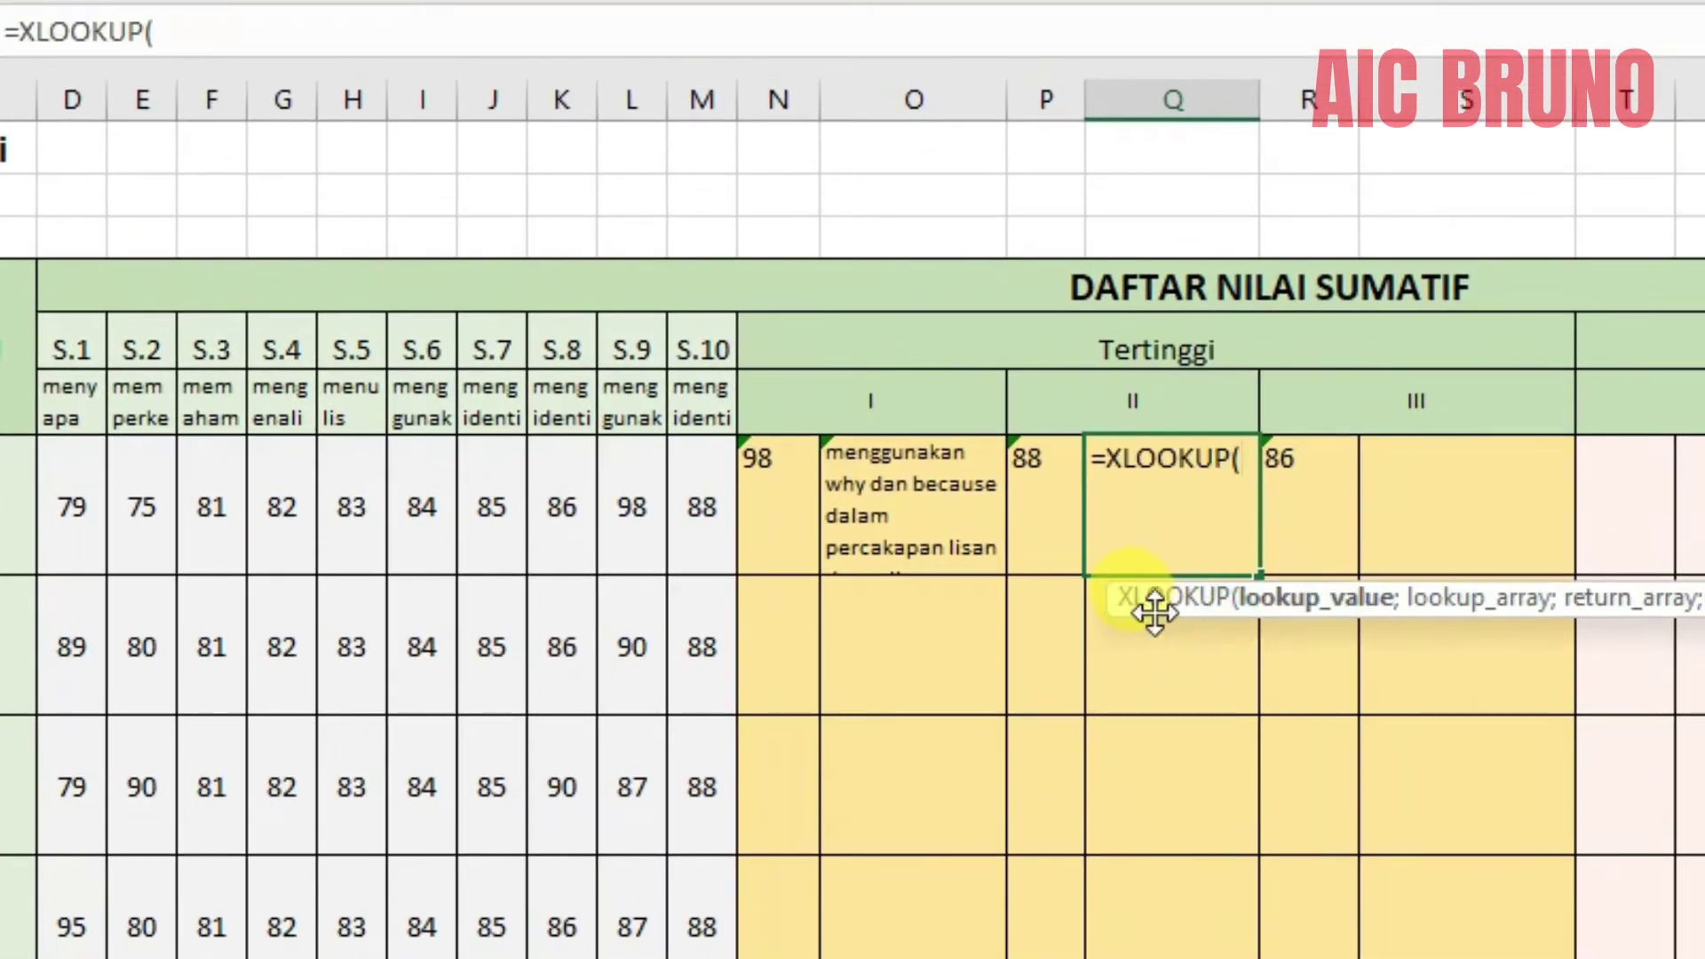
pyautogui.click(1035, 489)
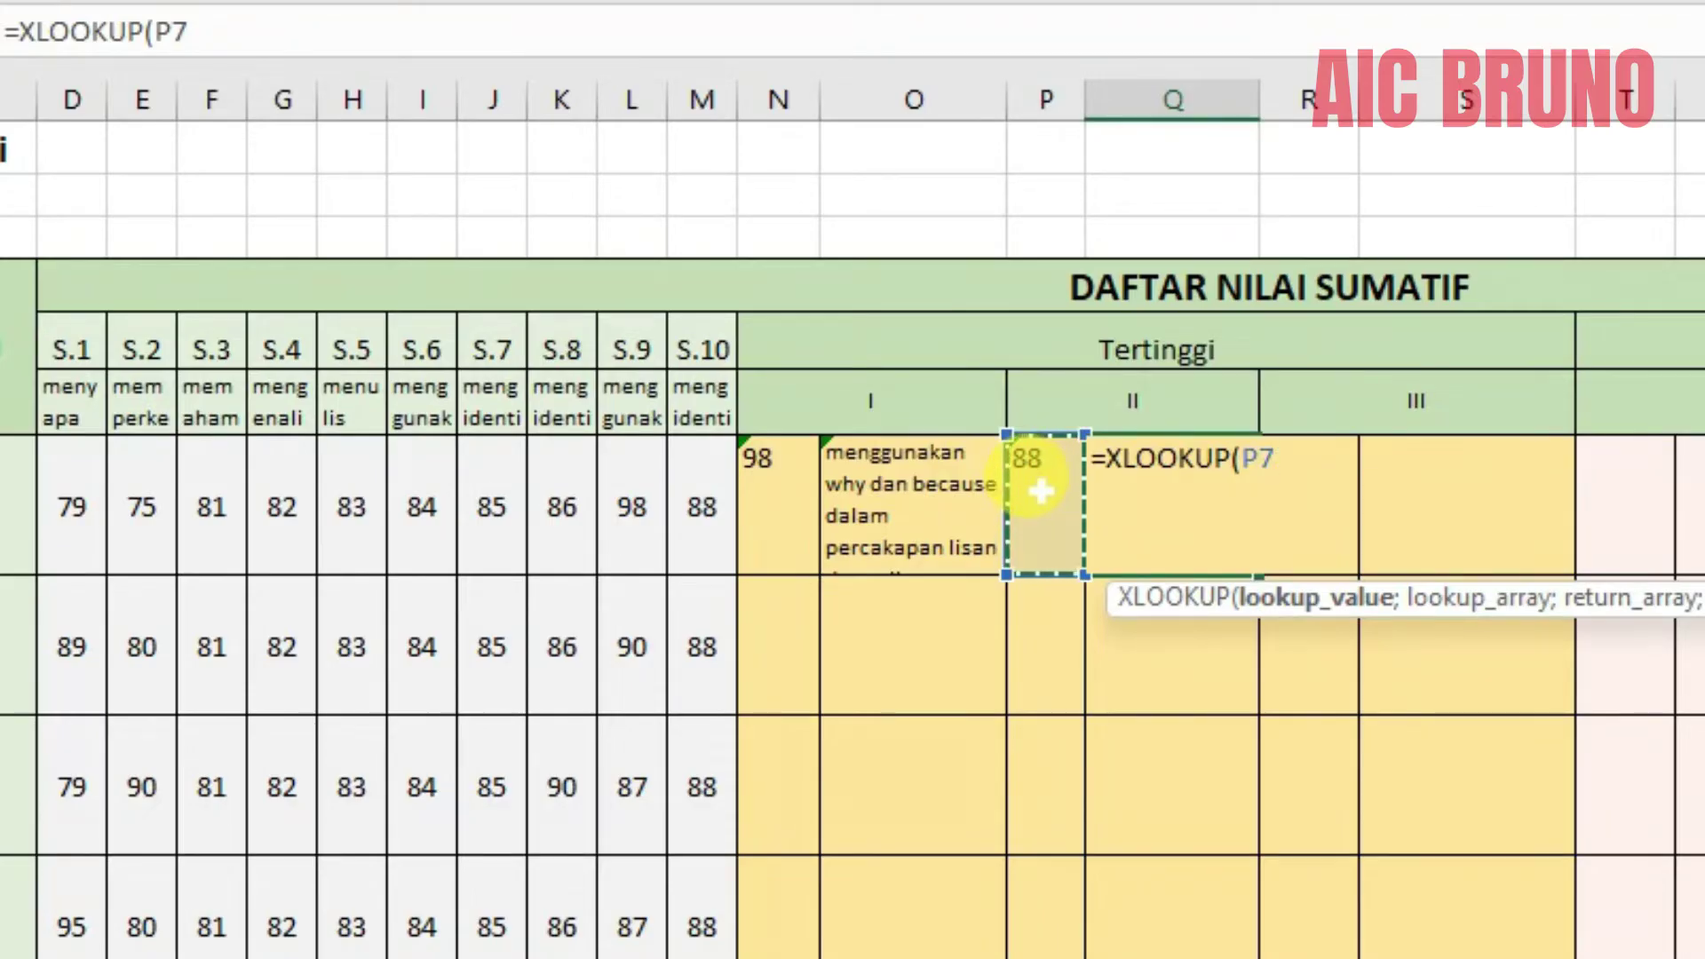
pyautogui.write(';')
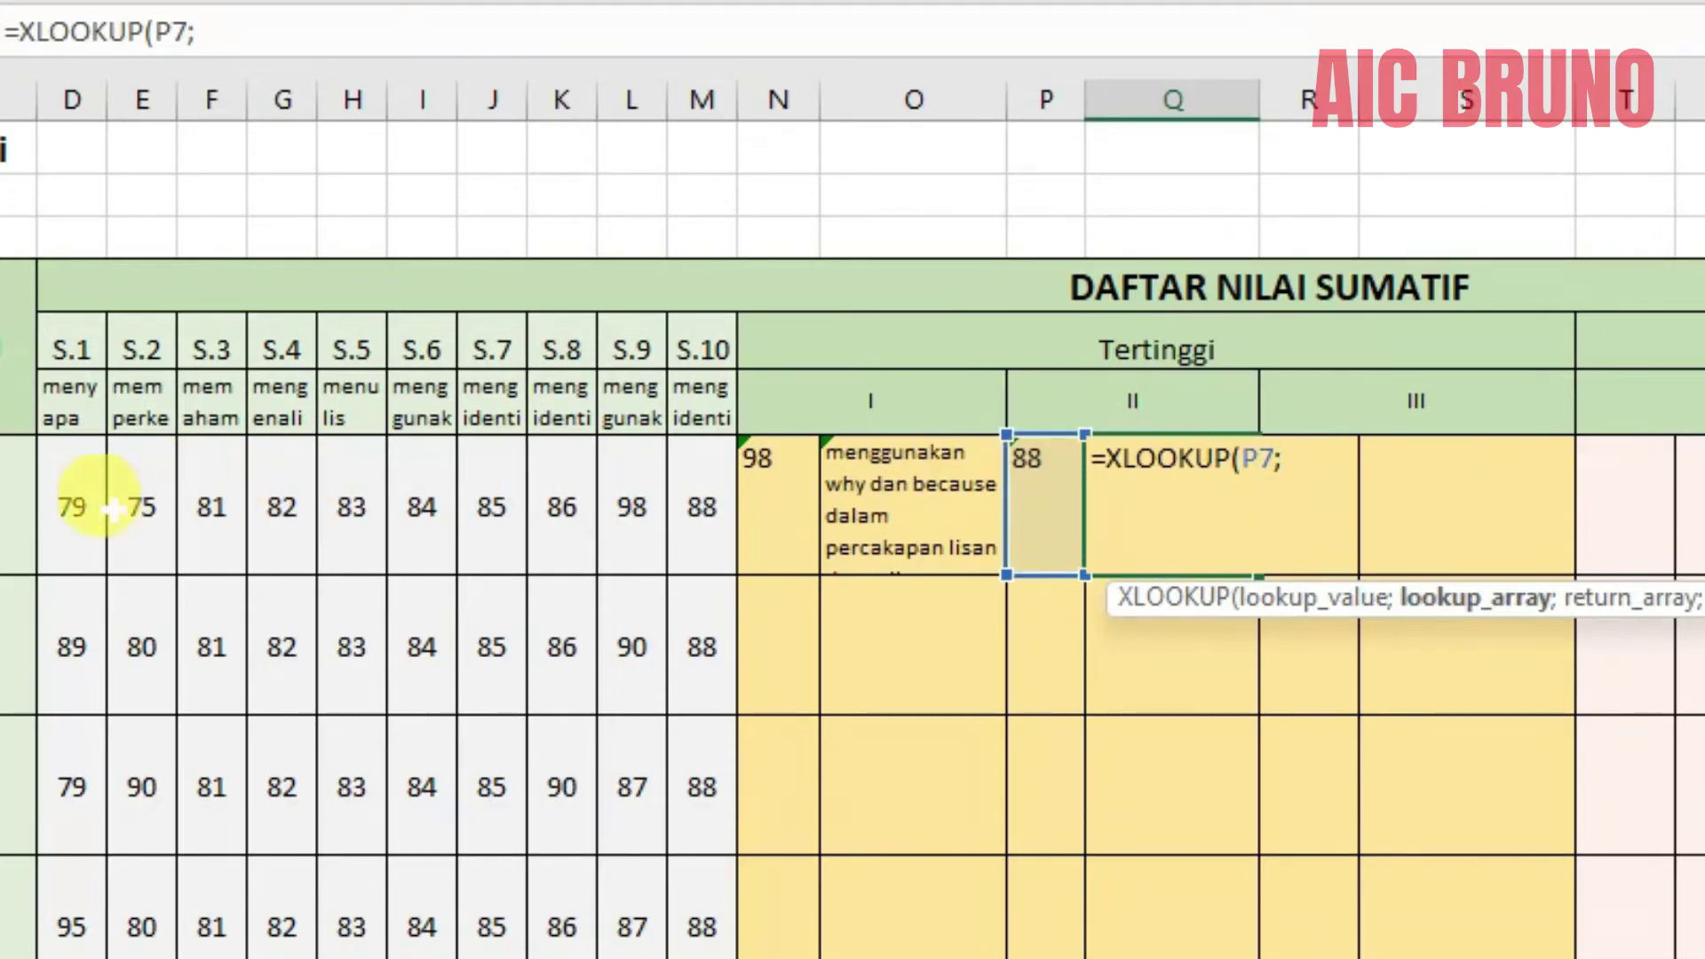
pyautogui.moveTo(71, 506); pyautogui.dragTo(685, 522)
pyautogui.write(';')
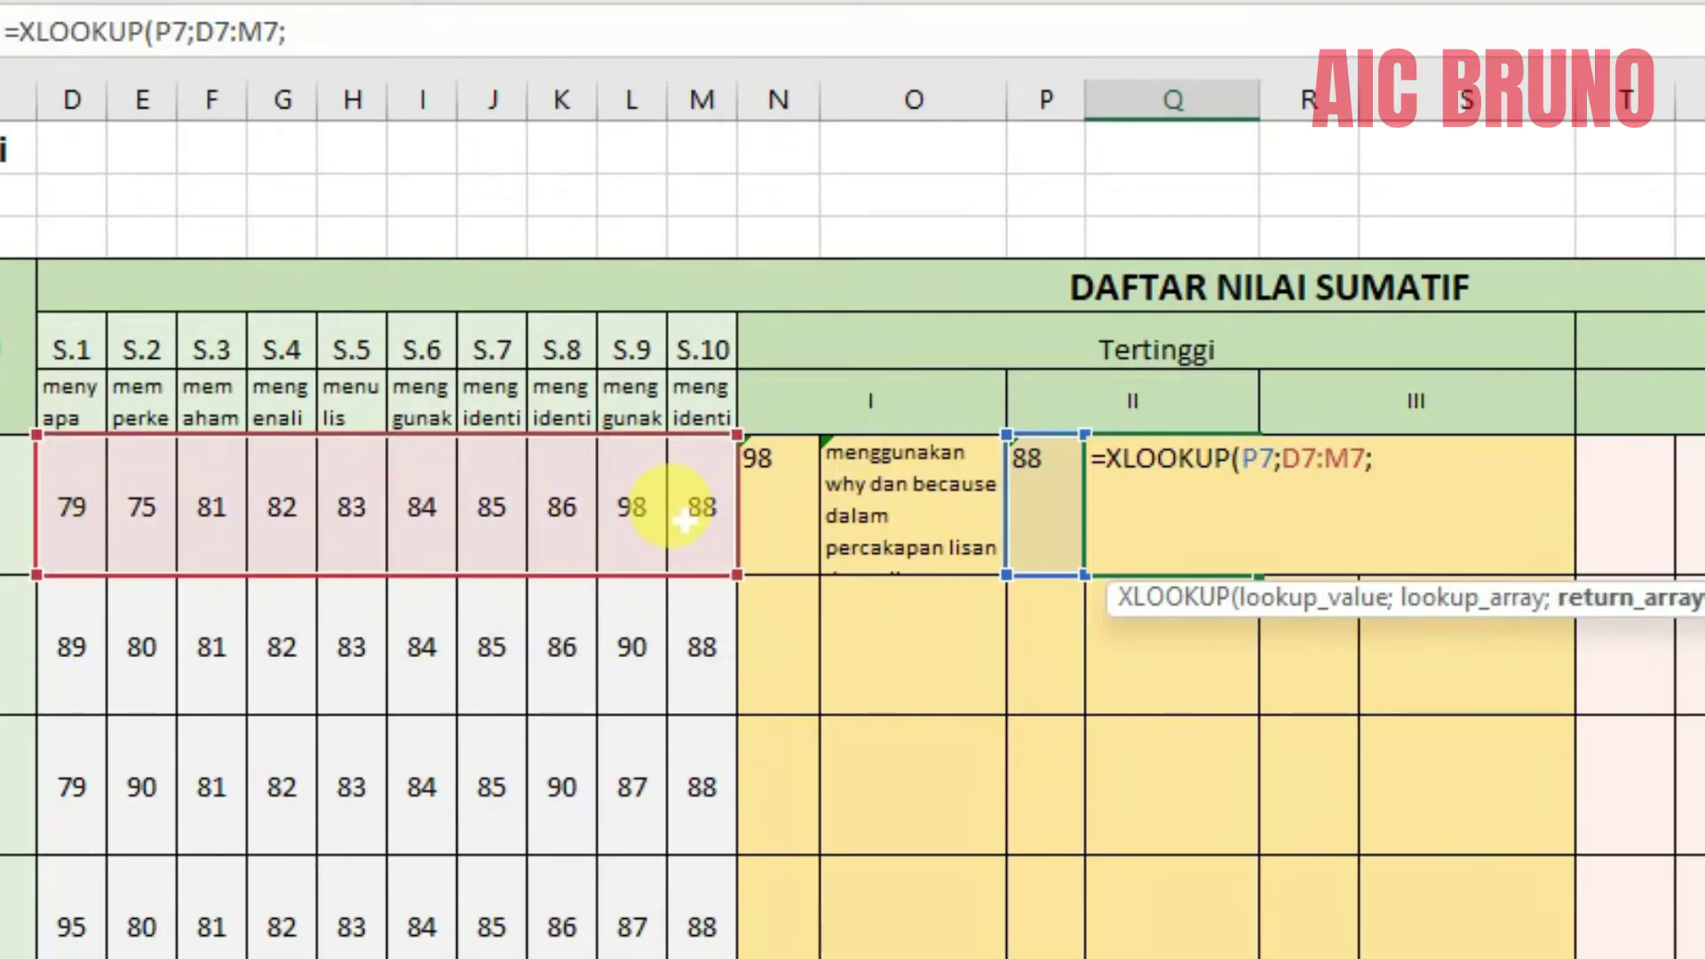
pyautogui.moveTo(67, 395); pyautogui.dragTo(679, 404)
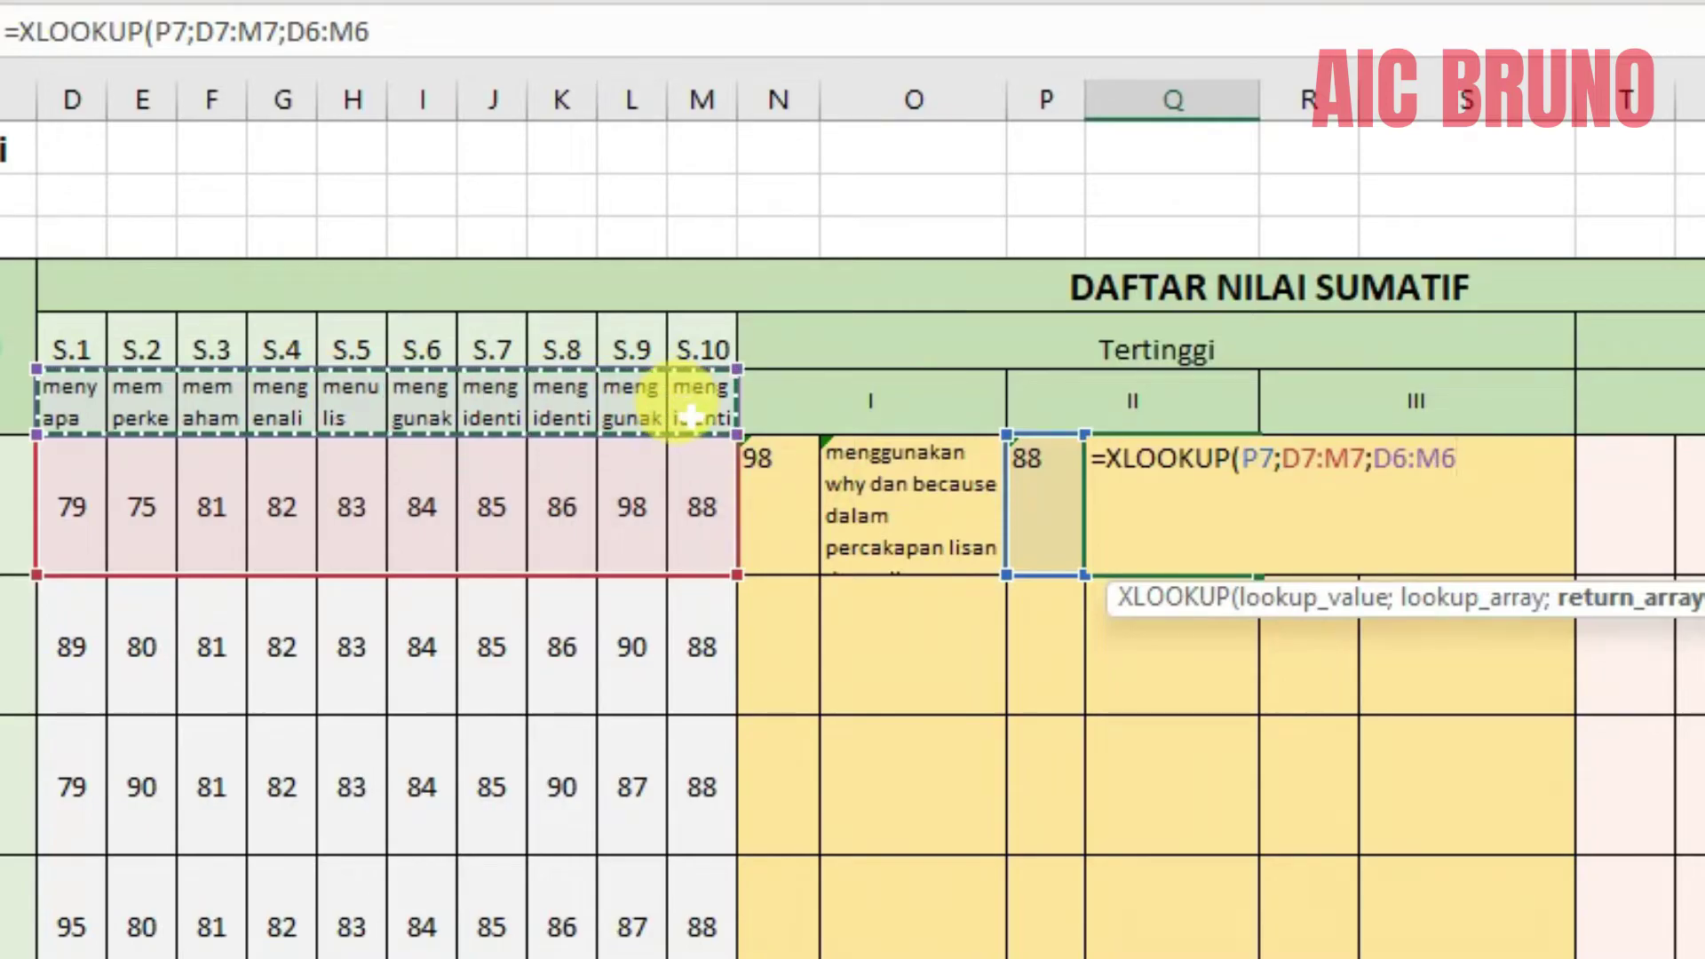
pyautogui.press('F4')
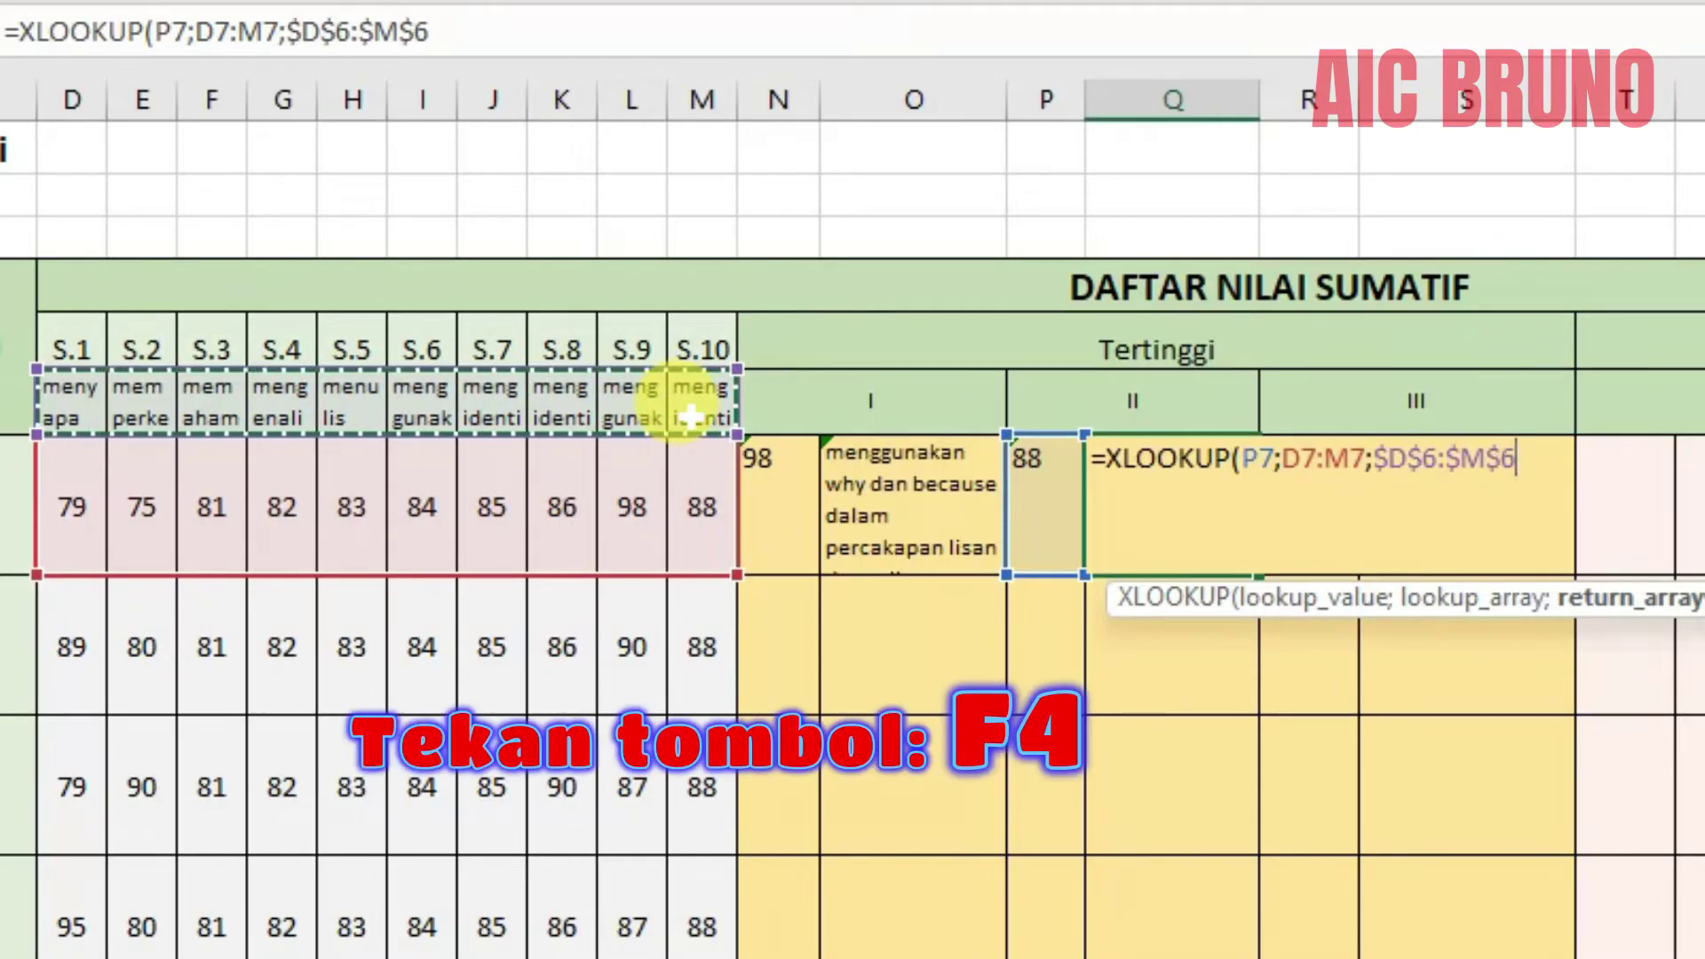
pyautogui.write(';')
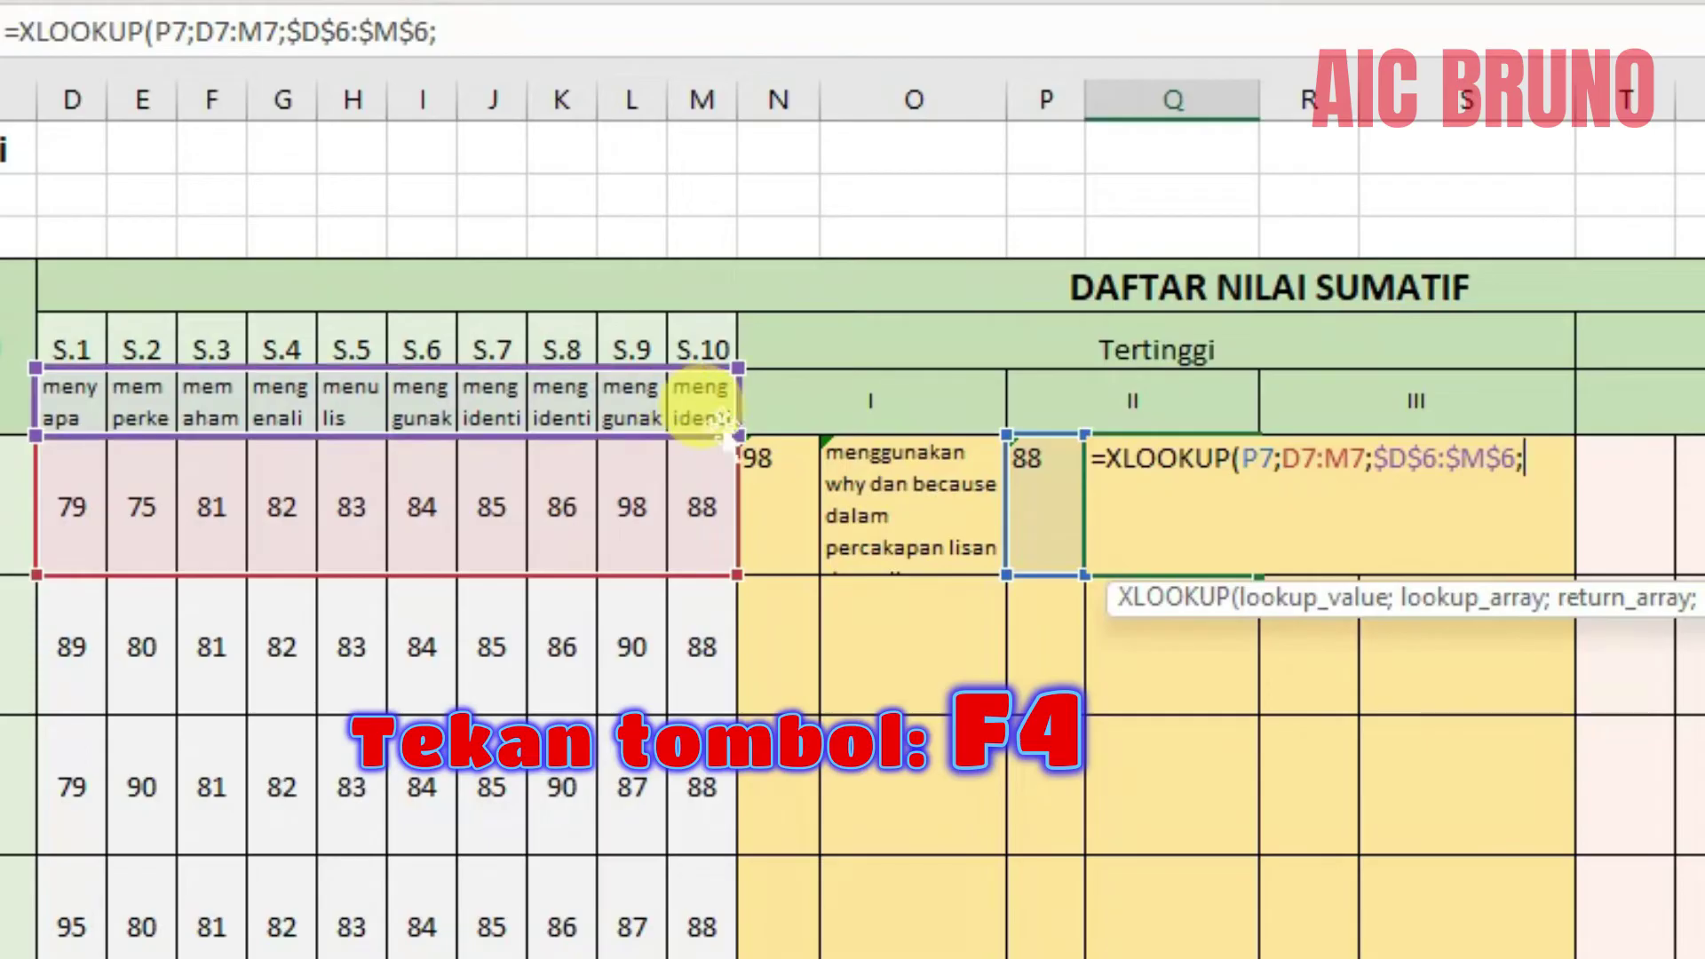
pyautogui.write('0)')
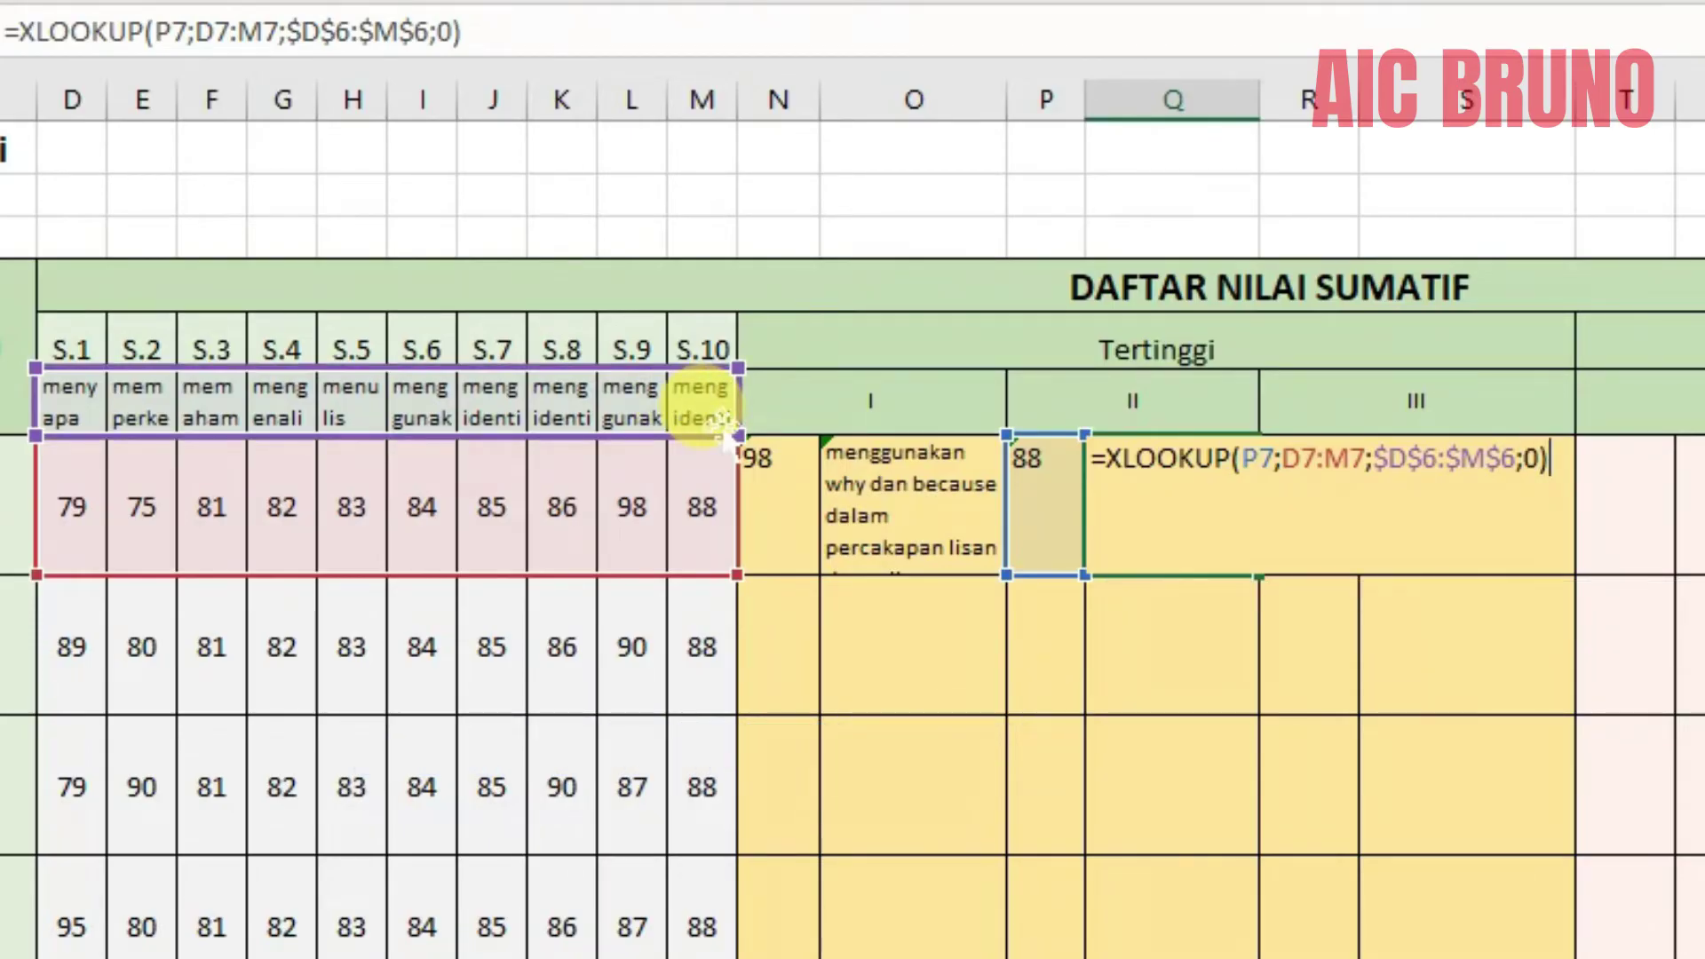
pyautogui.press('Return')
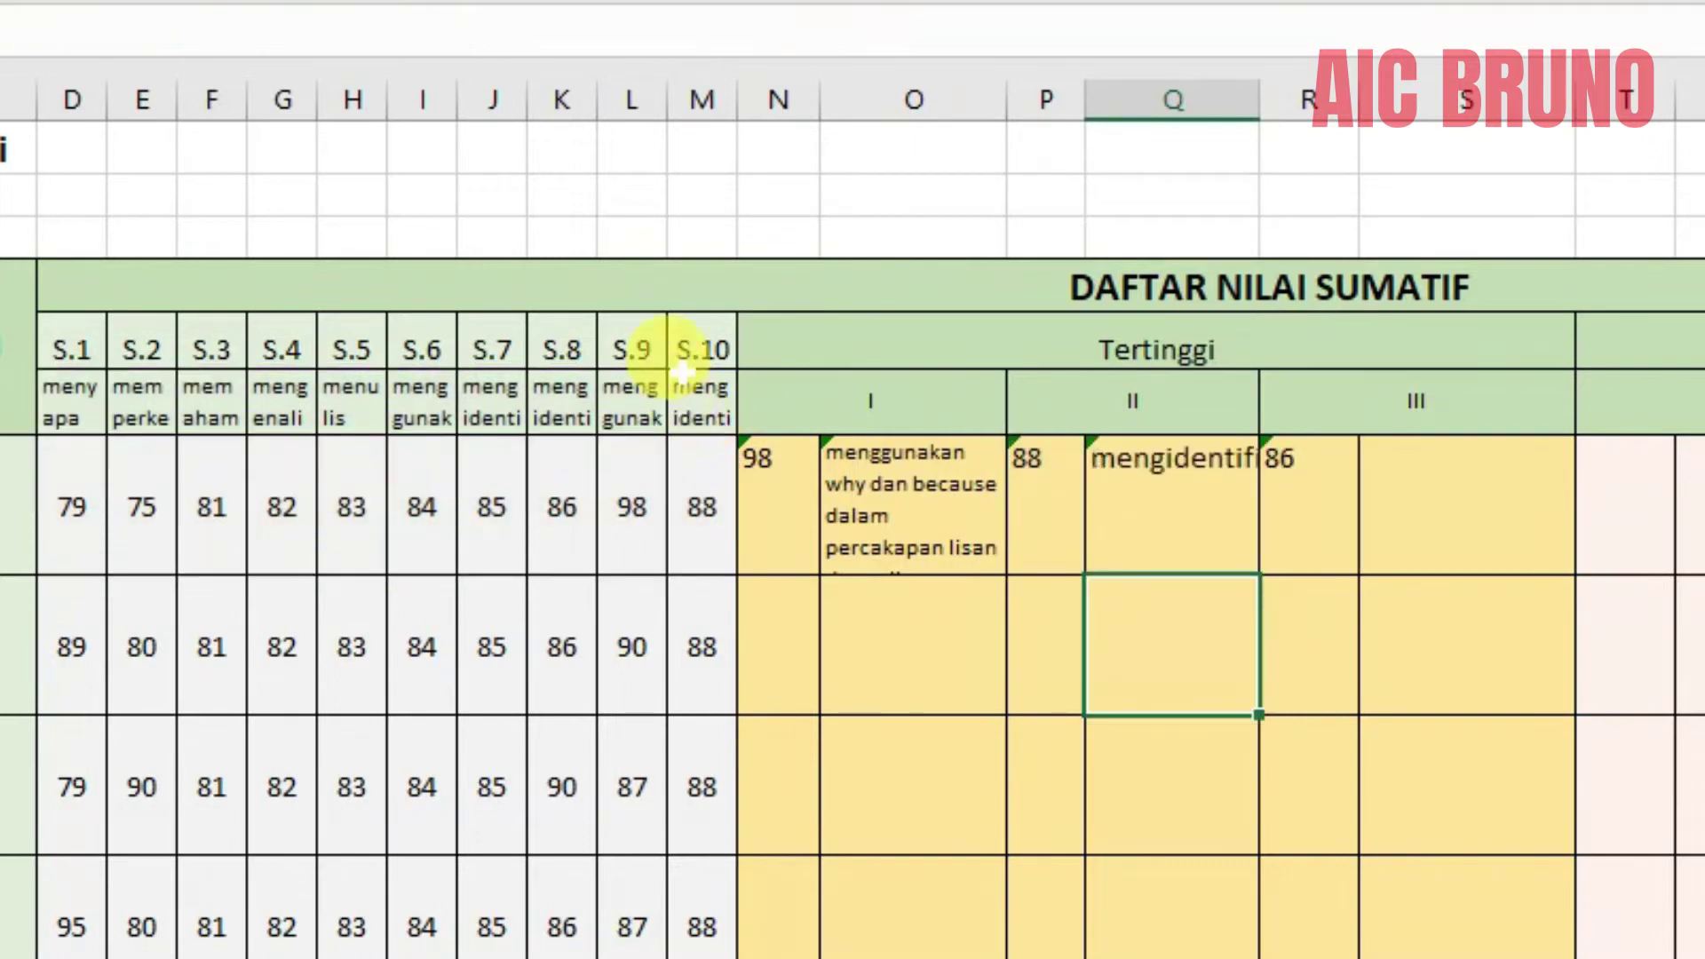
# Format the description in Q7 with font size 8 and wrapped text.
pyautogui.click(1152, 458)
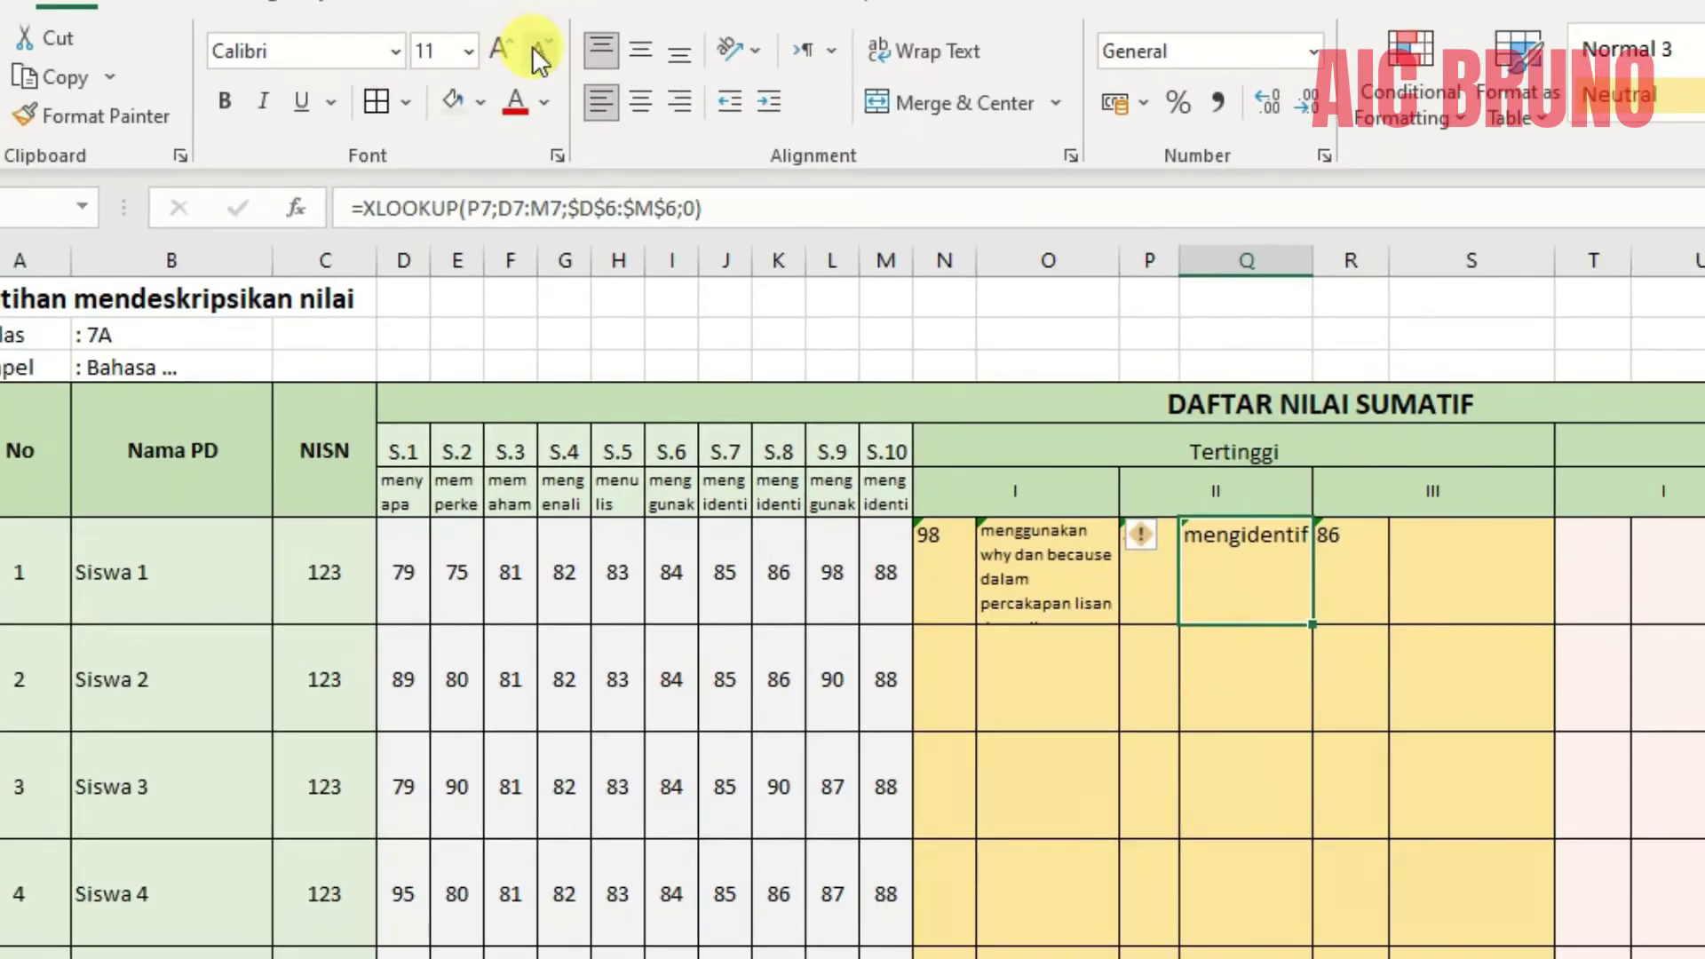
pyautogui.click(540, 51)
pyautogui.click(542, 50)
pyautogui.click(542, 50)
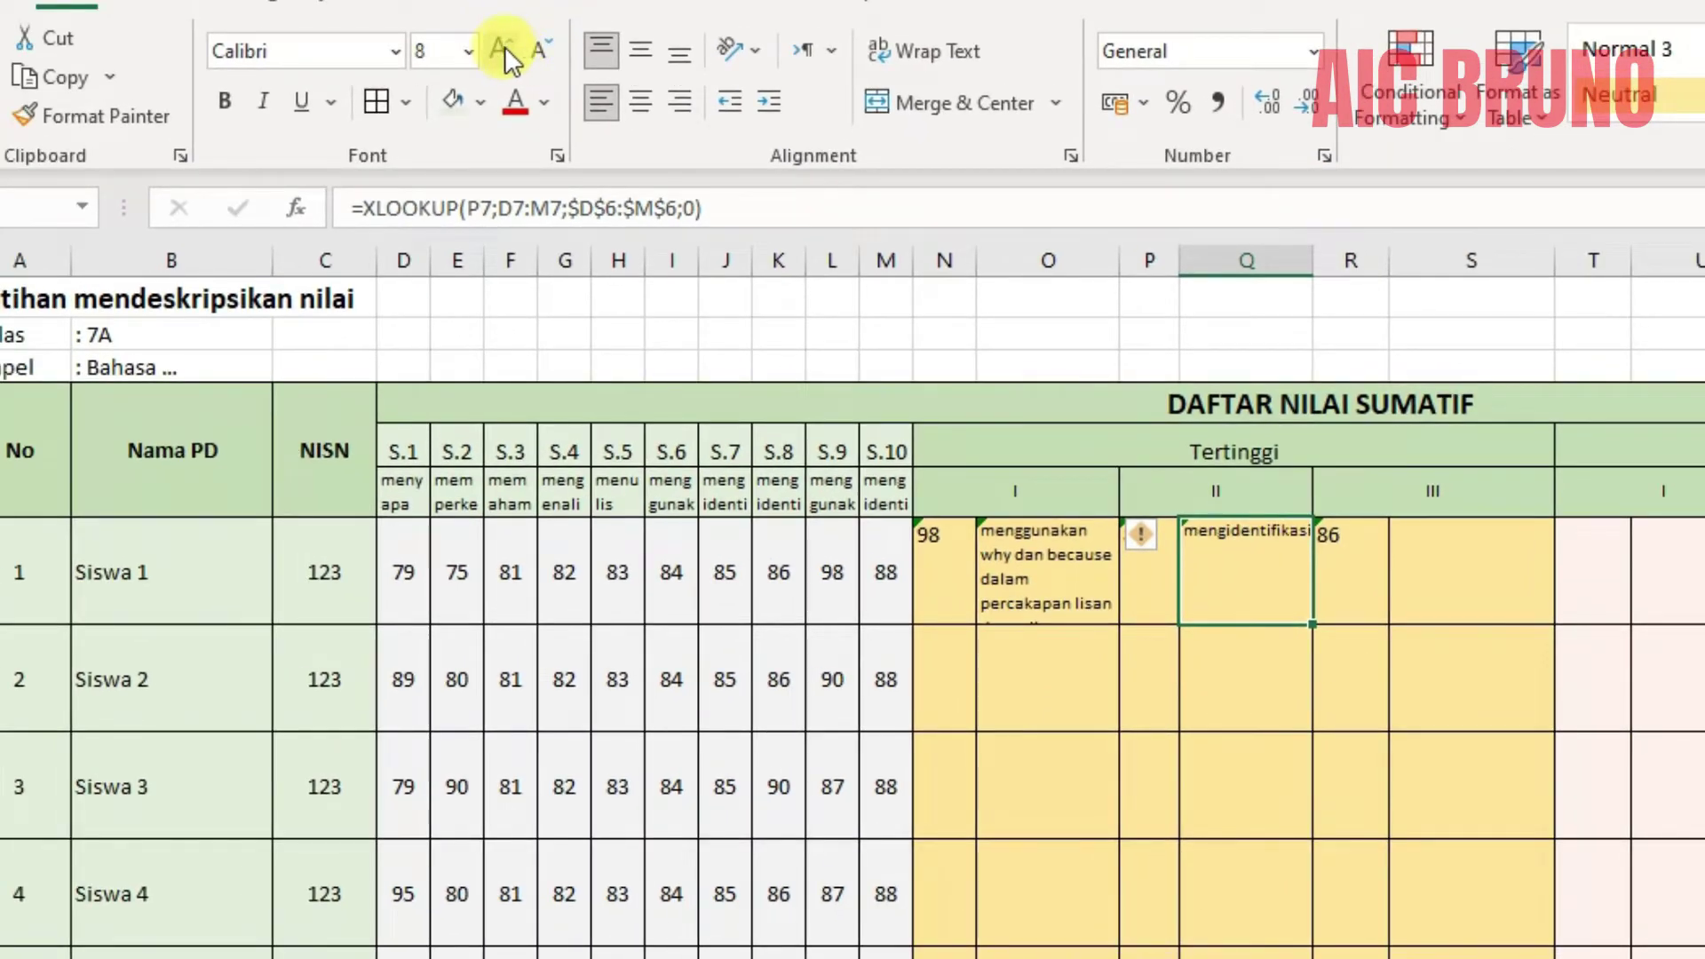
pyautogui.click(945, 56)
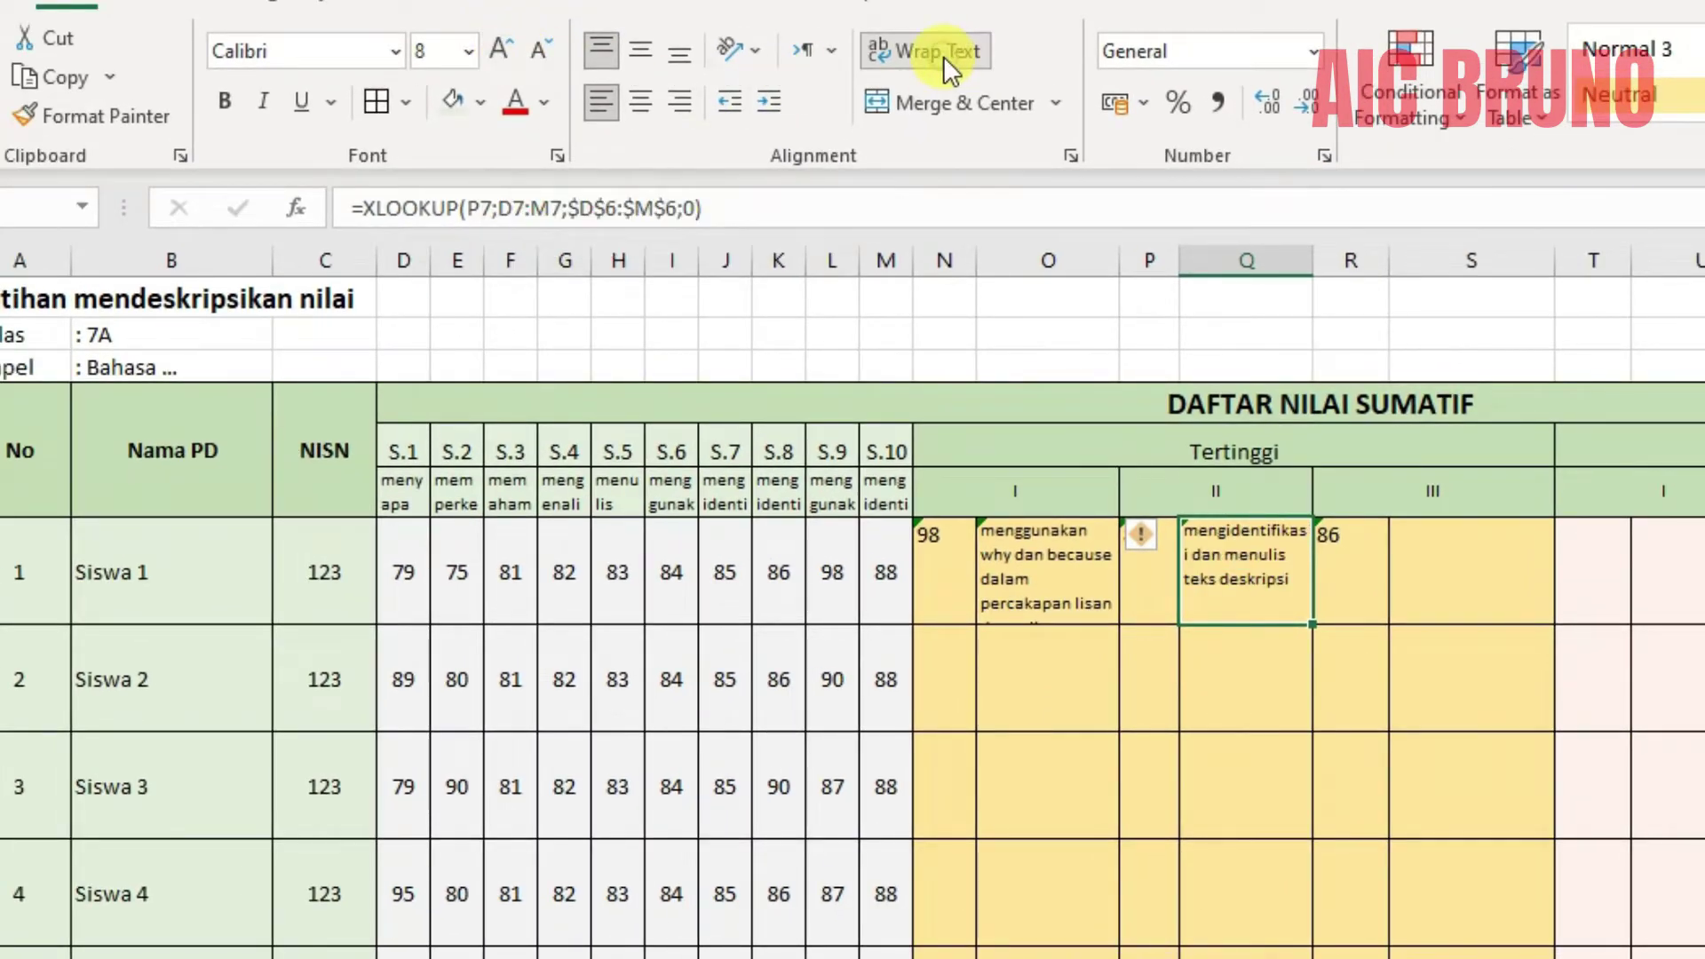
# Compare Siswa 1's Tertinggi II description in Q7 with the Tertinggi I description in O7.
pyautogui.click(1186, 679)
pyautogui.click(1234, 568)
pyautogui.click(1061, 528)
pyautogui.click(1243, 547)
# Enter =XLOOKUP(R7;D7:M7;$D$6:$M$6;0) in S7 for Siswa 1's Tertinggi III description.
pyautogui.click(1492, 571)
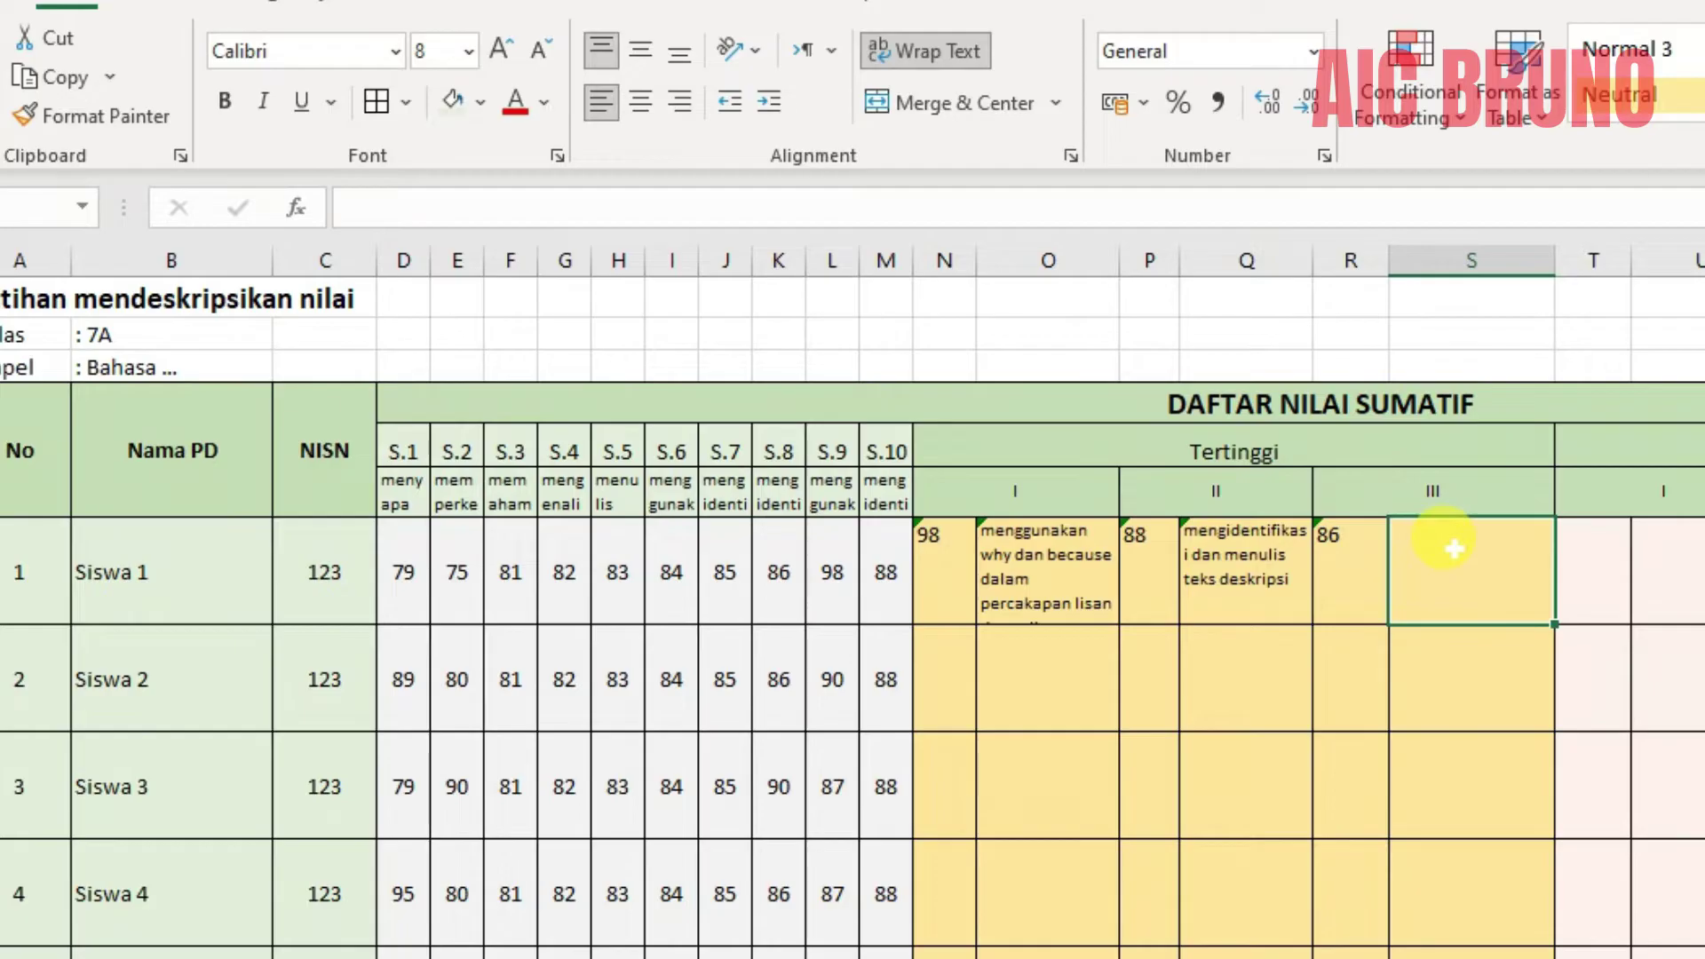
pyautogui.write('=x')
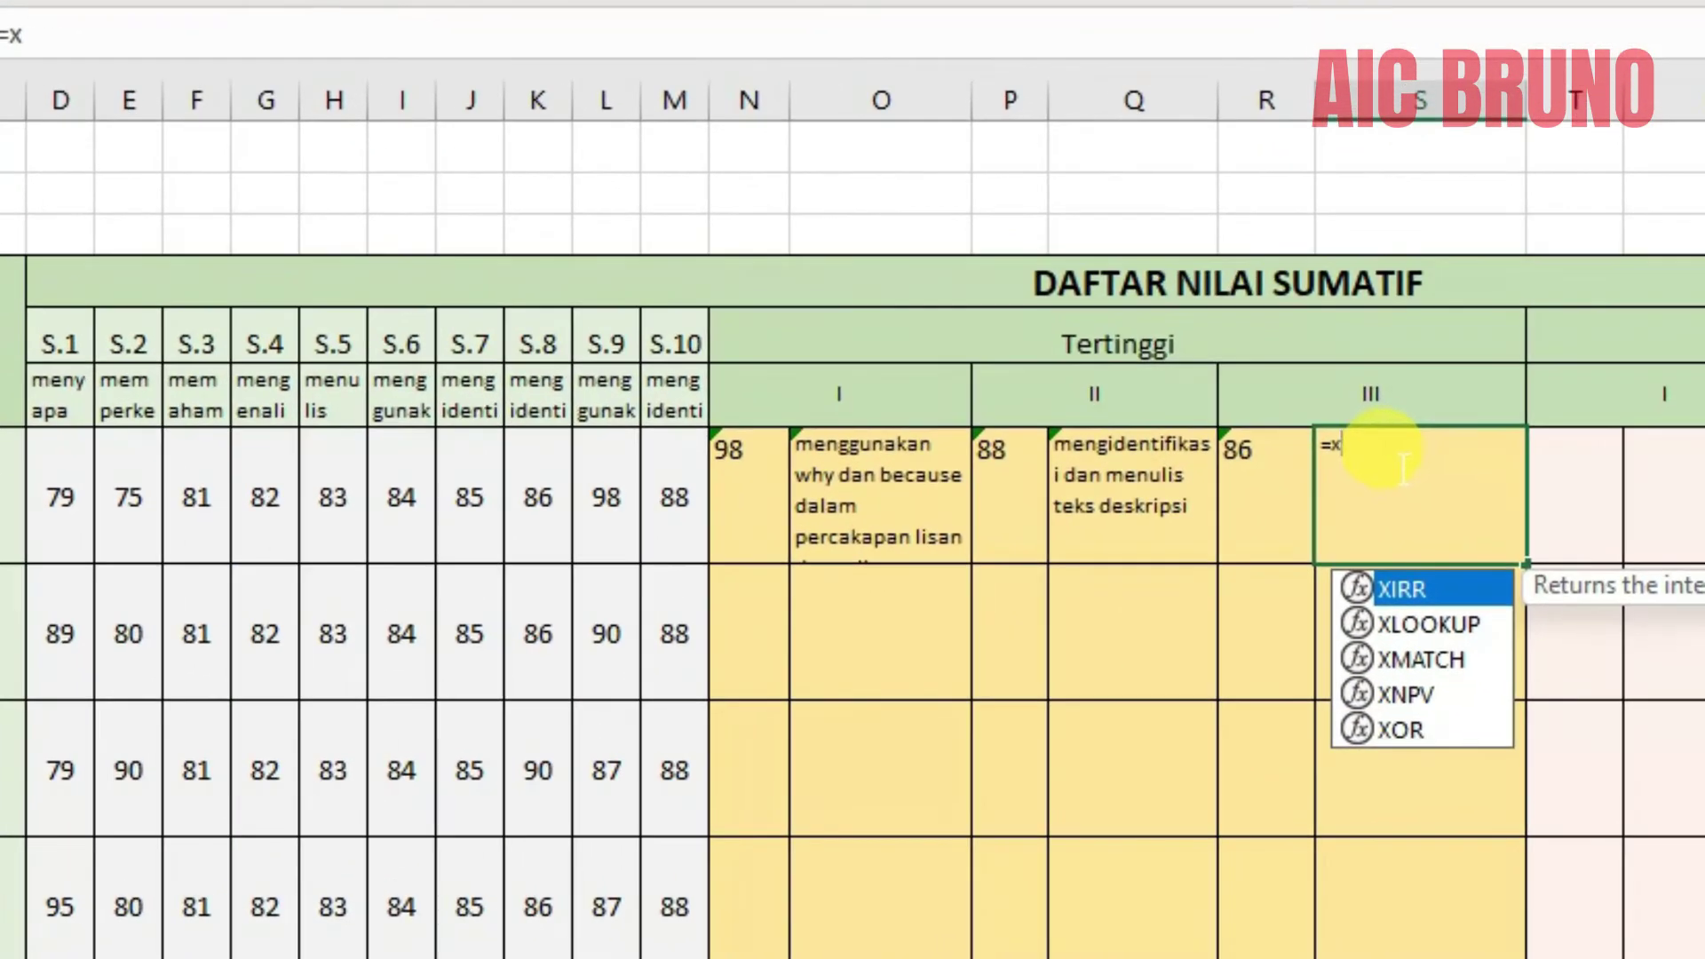
pyautogui.doubleClick(1441, 624)
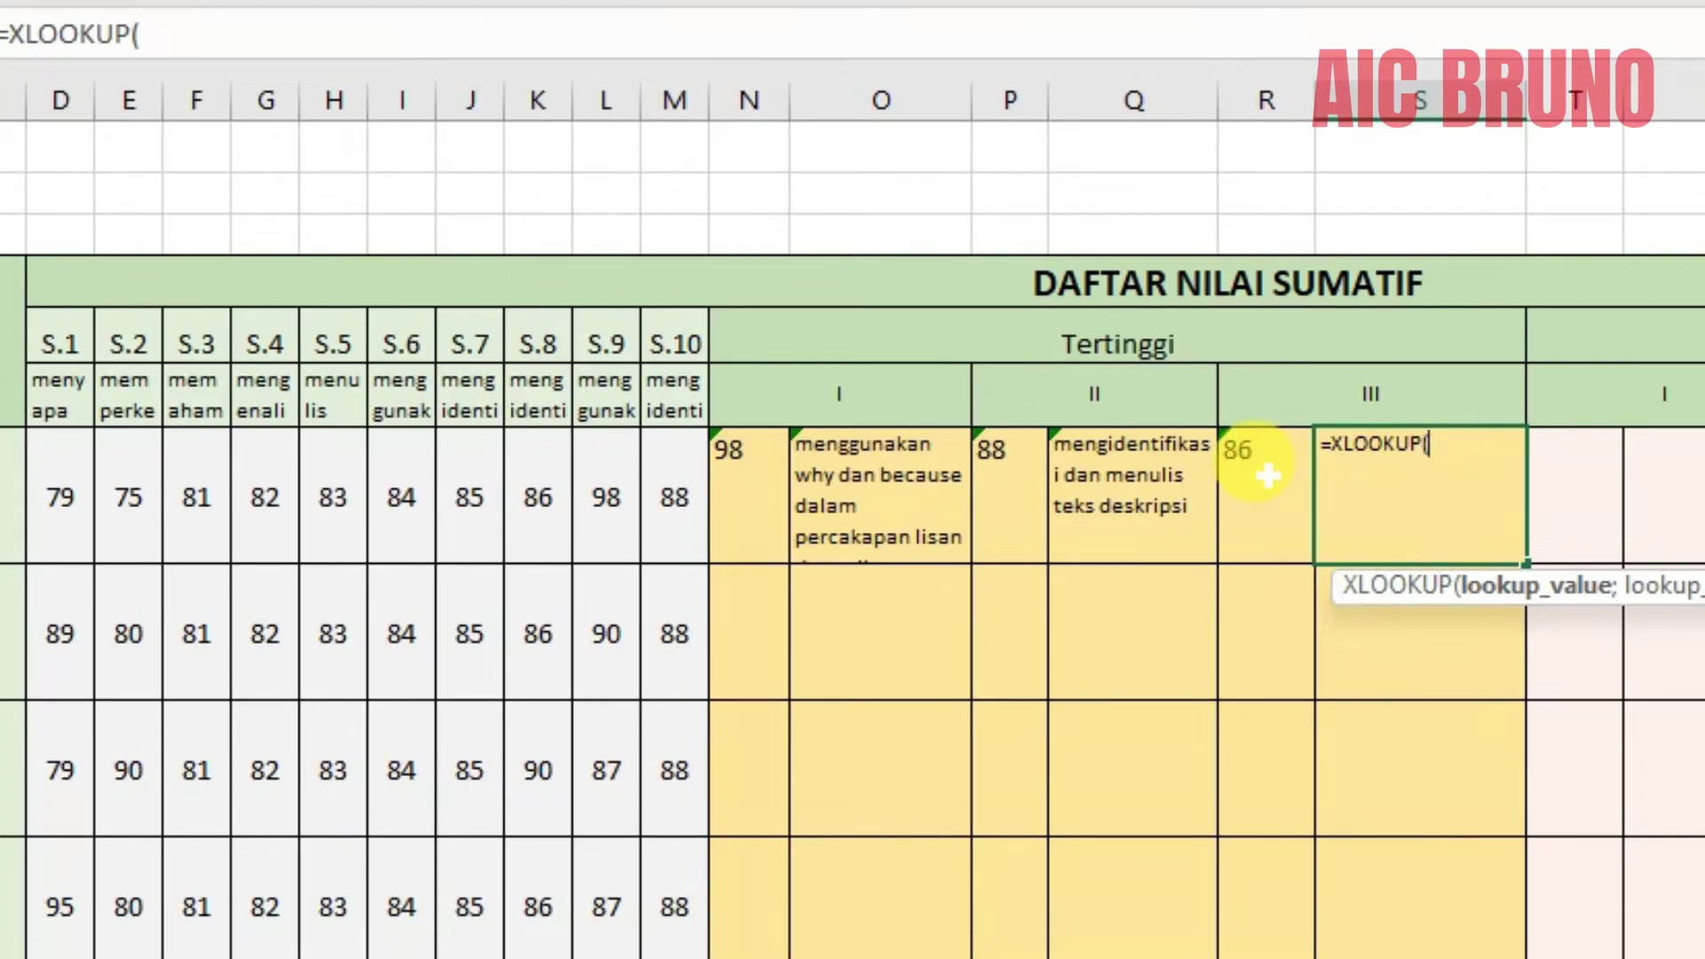
pyautogui.click(1267, 475)
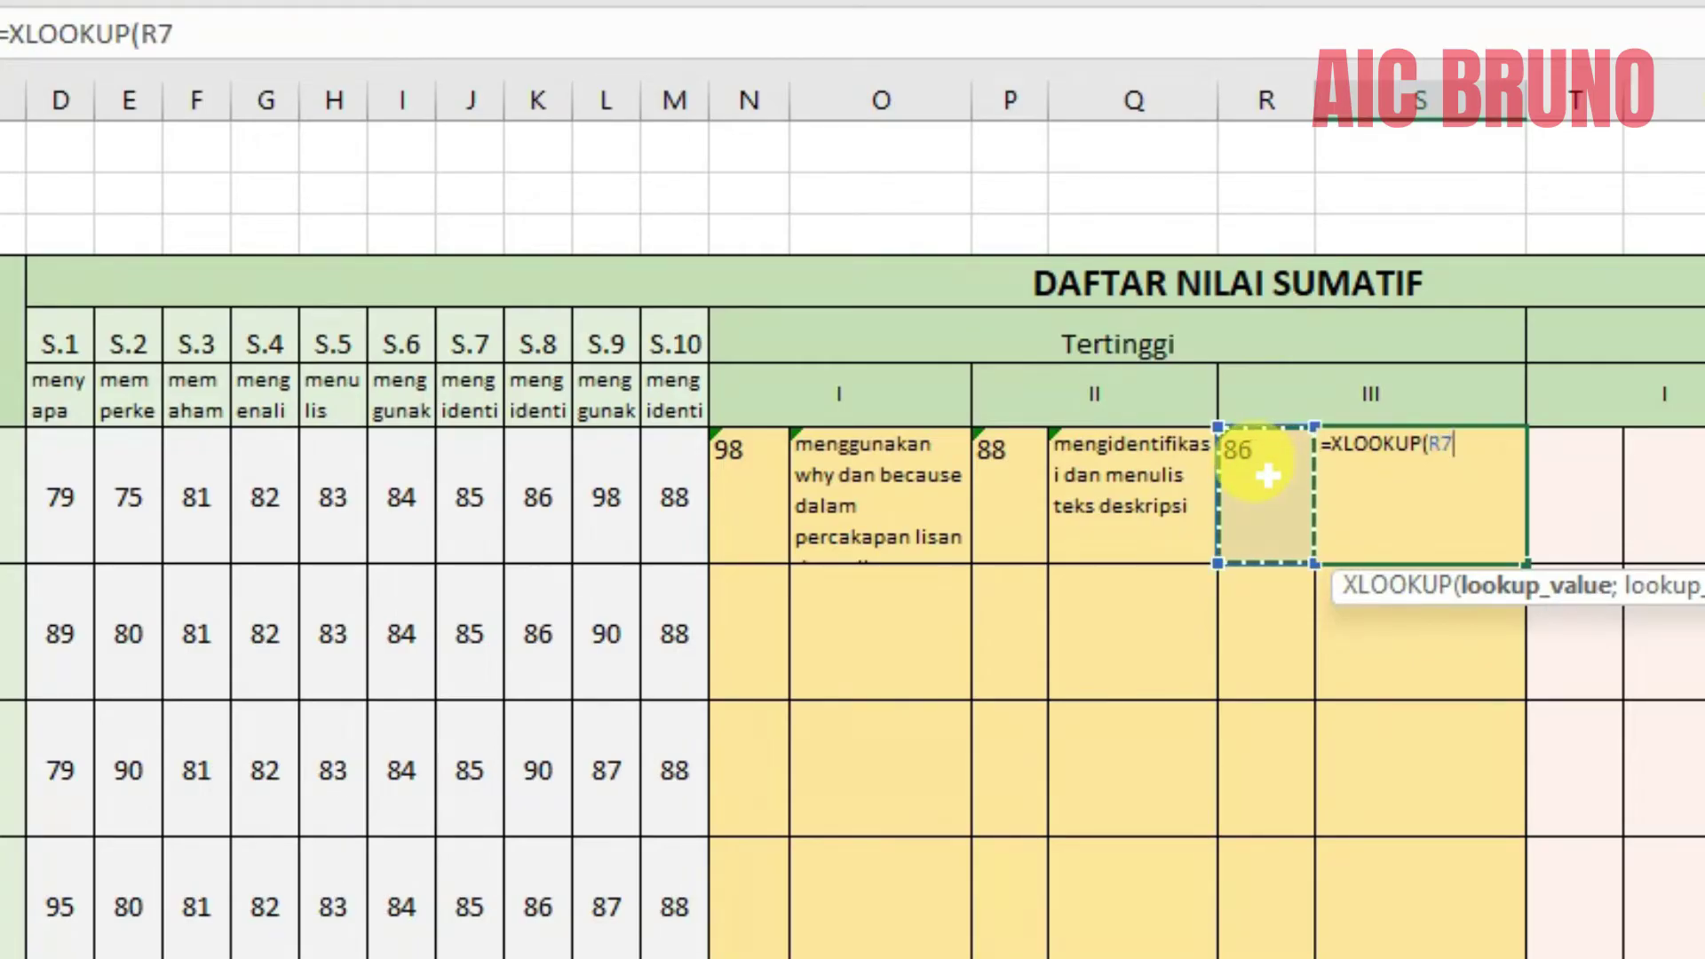
pyautogui.write(';')
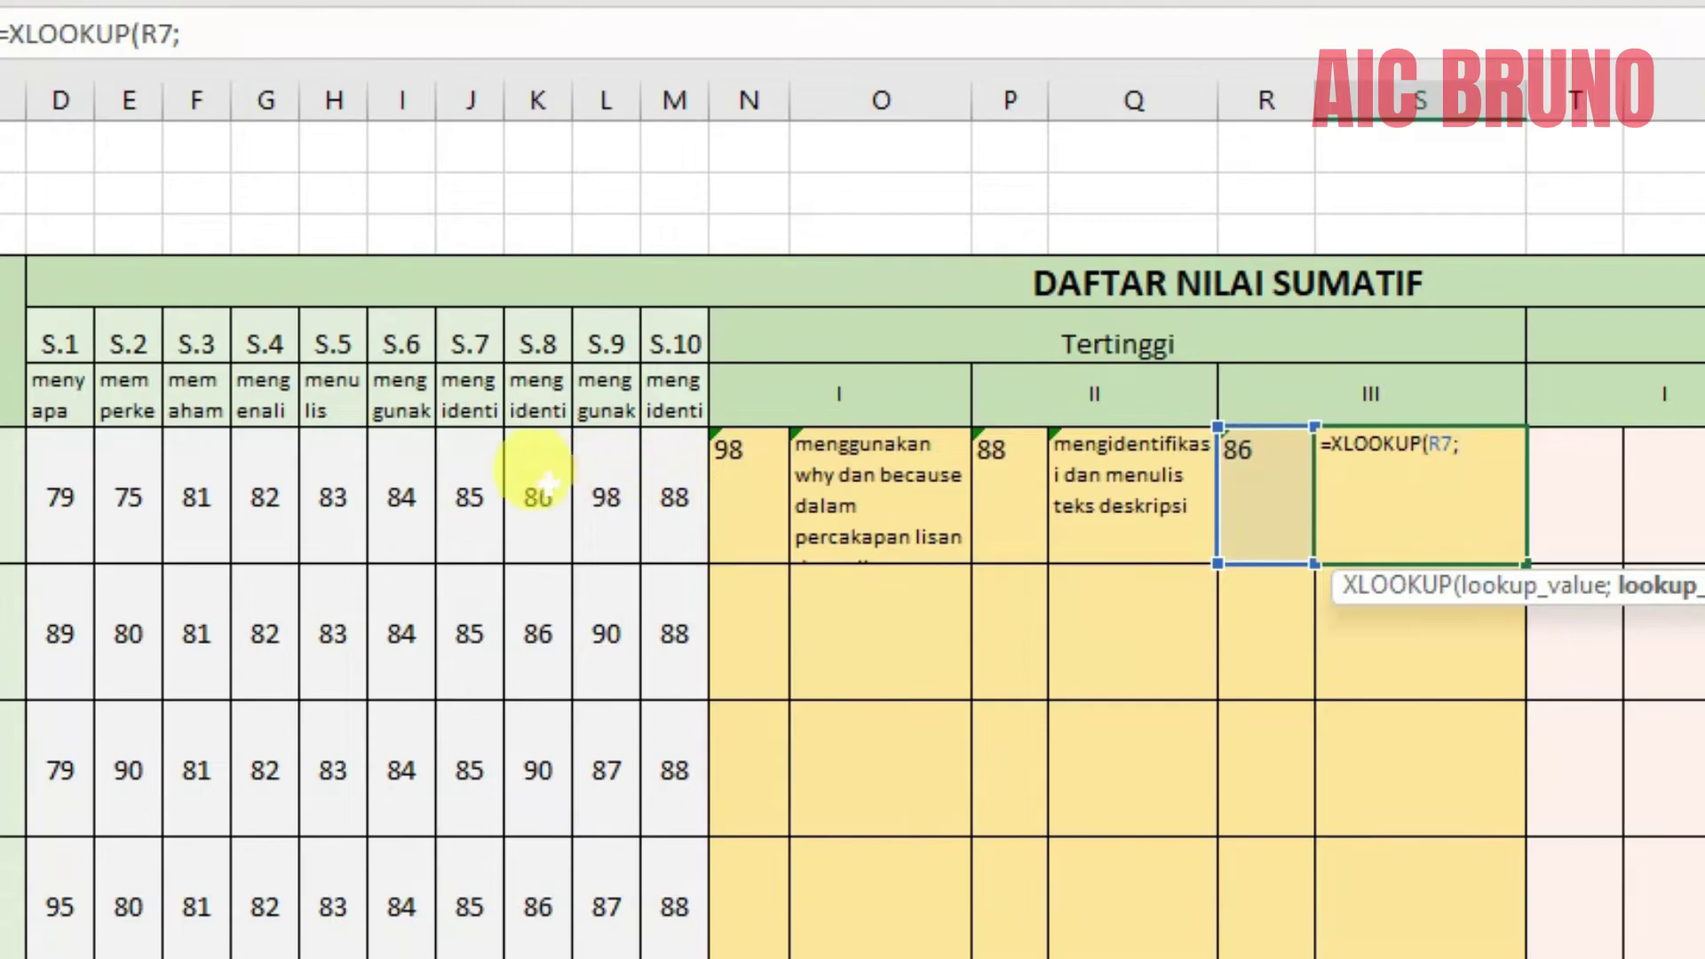
pyautogui.moveTo(57, 484); pyautogui.dragTo(657, 495)
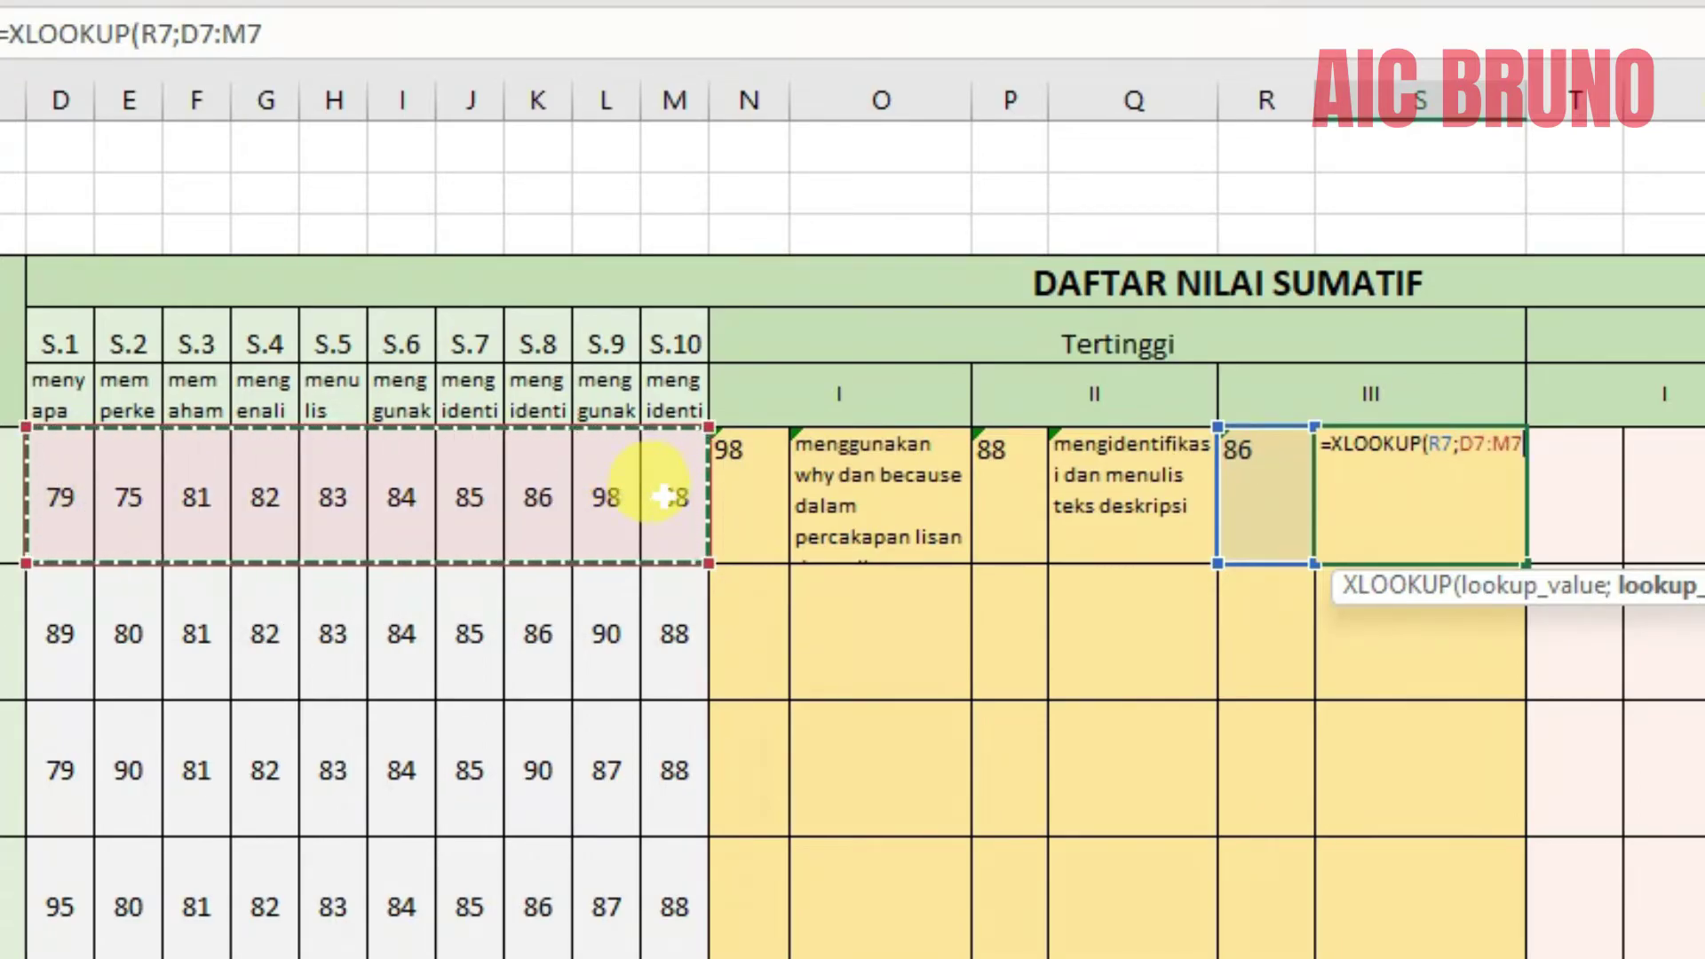
pyautogui.write(';')
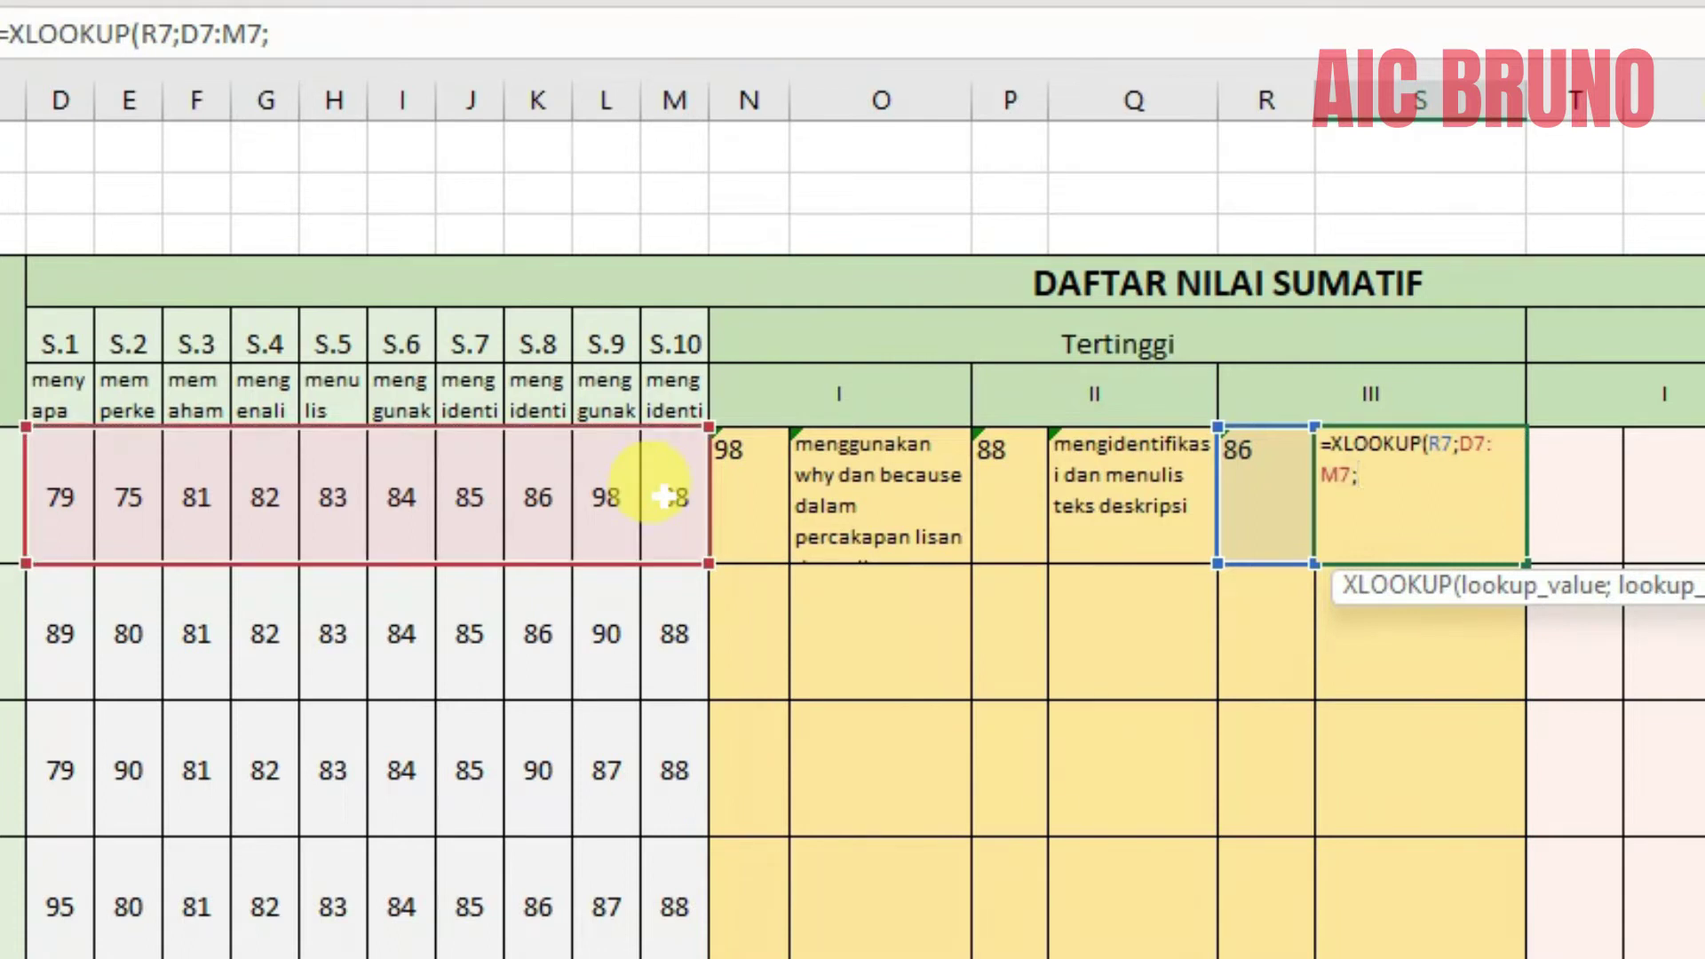
pyautogui.moveTo(41, 381); pyautogui.dragTo(663, 396)
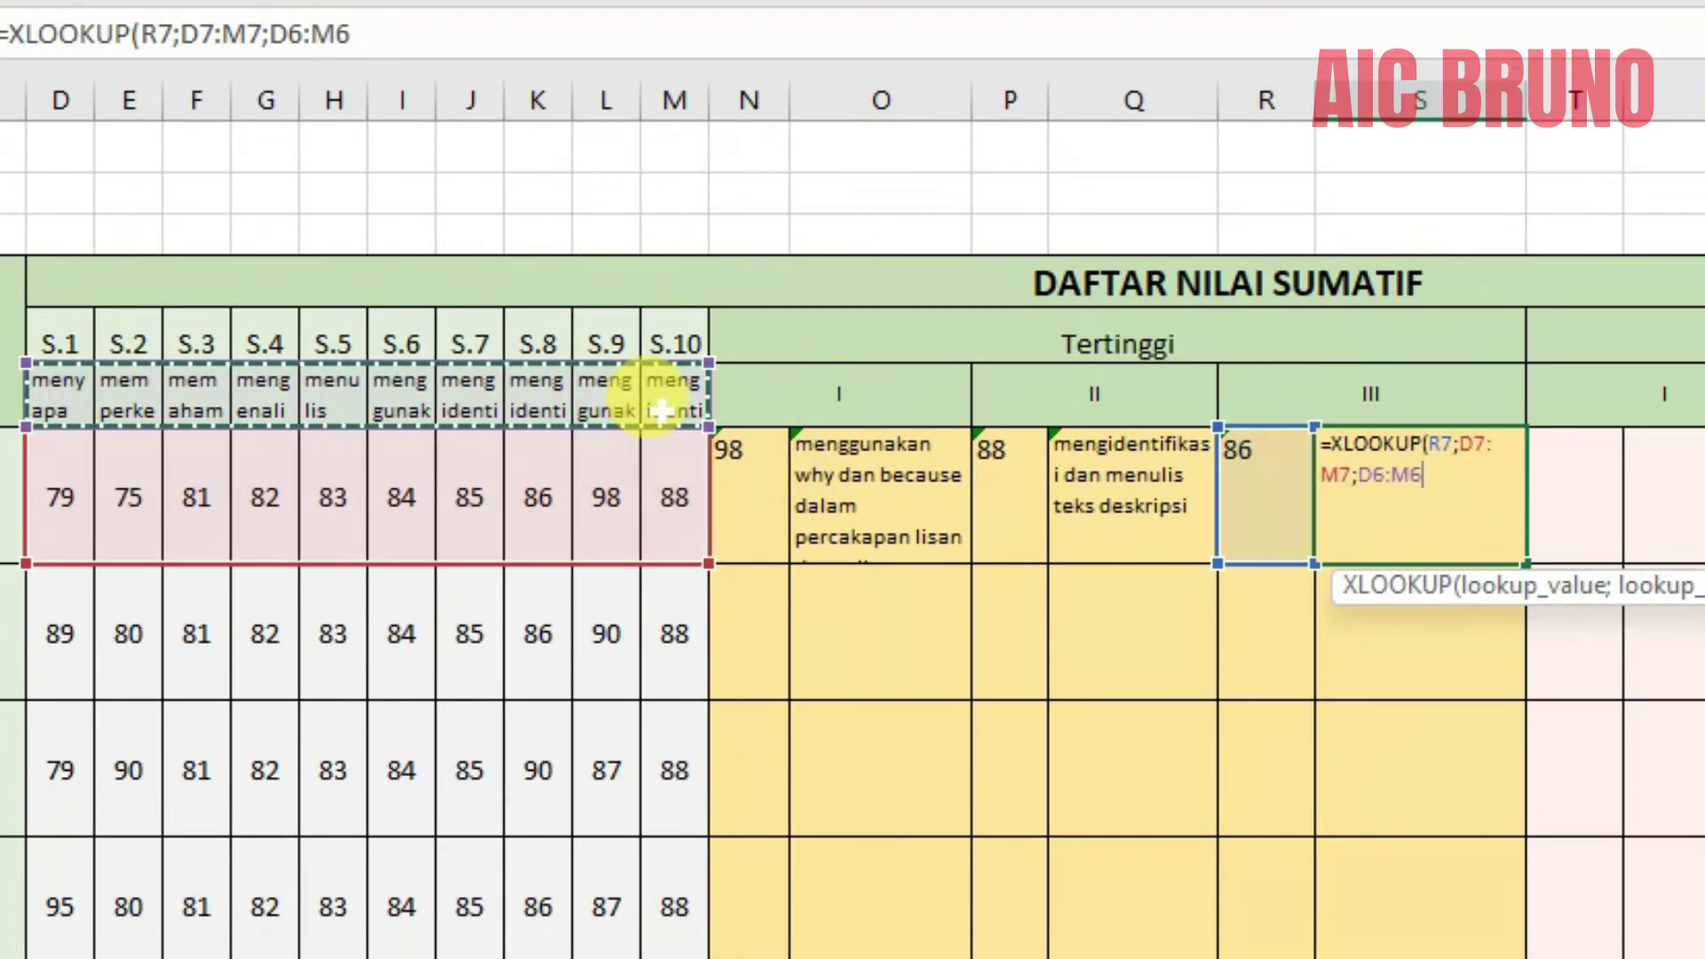
pyautogui.press('F4')
pyautogui.write(';0)')
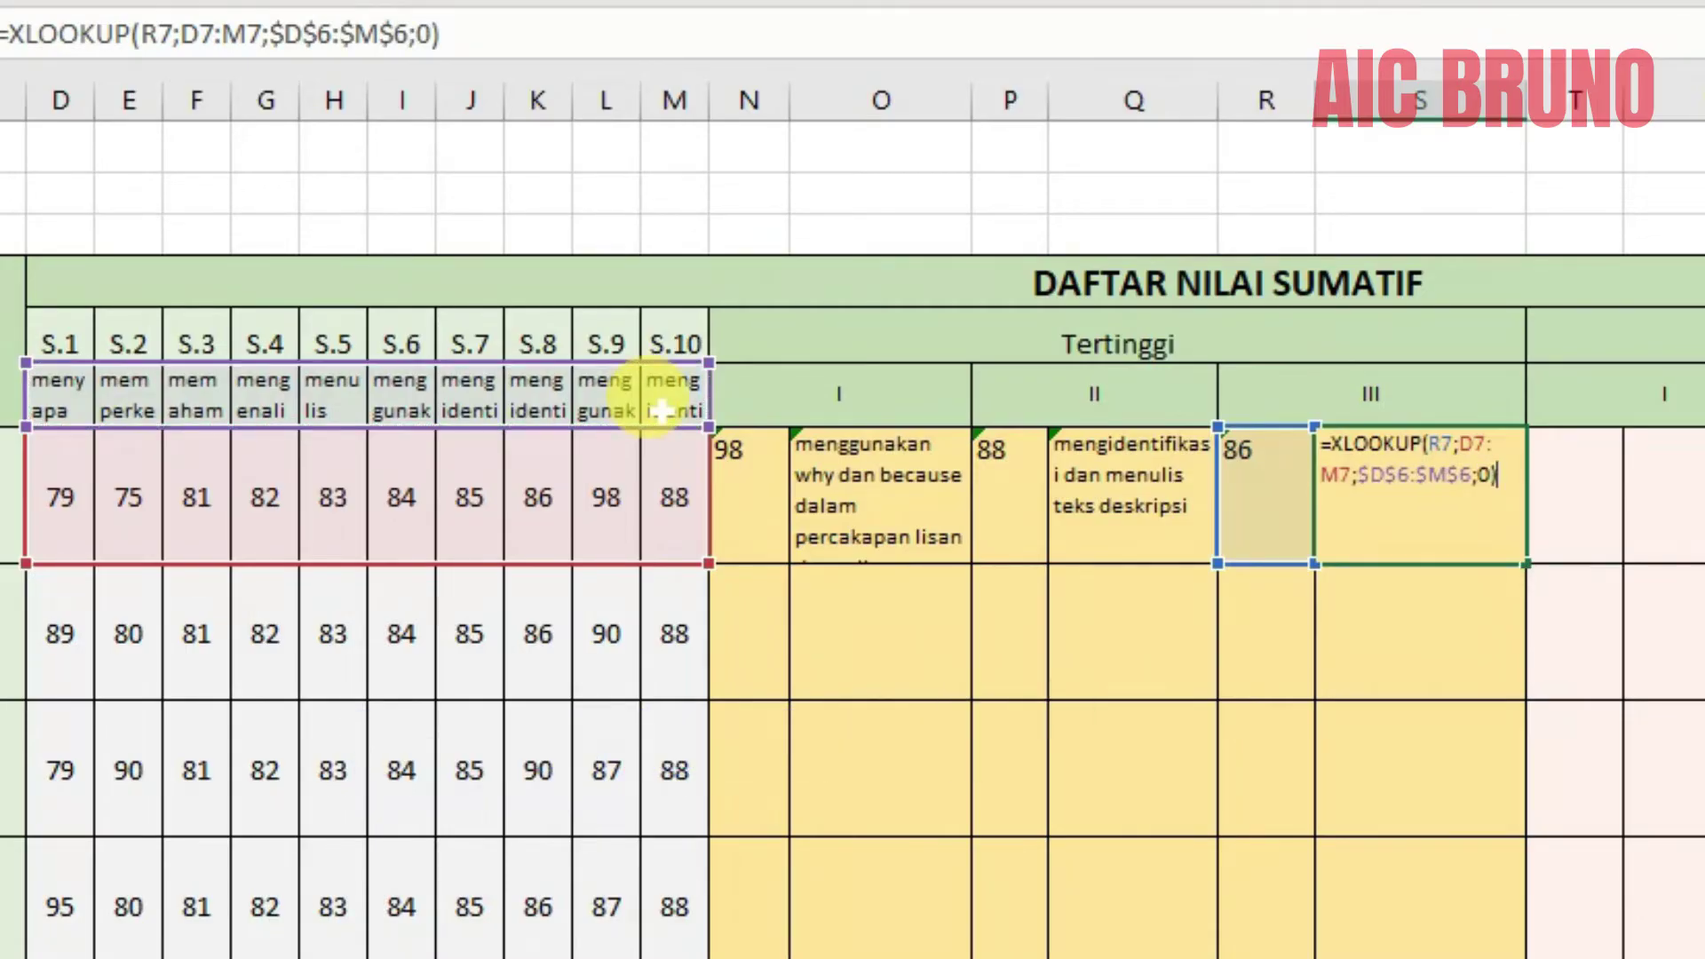
pyautogui.press('Return')
pyautogui.click(1400, 484)
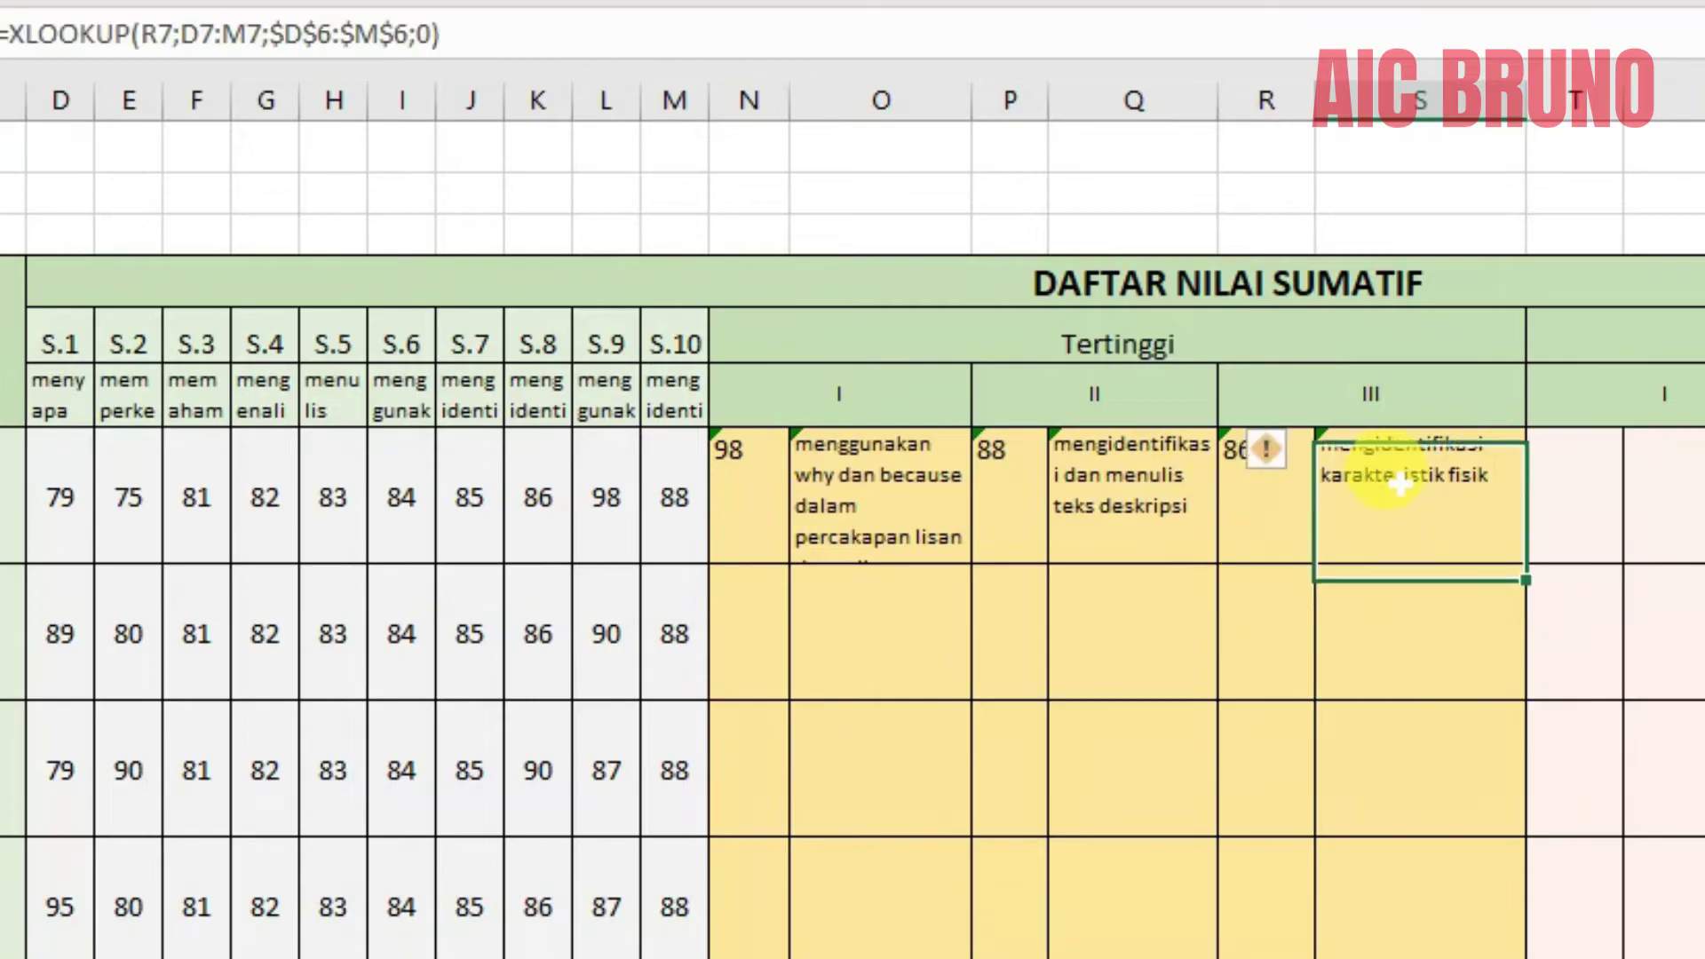
# Fill the Tertinggi formulas in N7:S7 down to row 11 for Siswa 2 through Siswa 5.
pyautogui.moveTo(731, 464); pyautogui.dragTo(1392, 500)
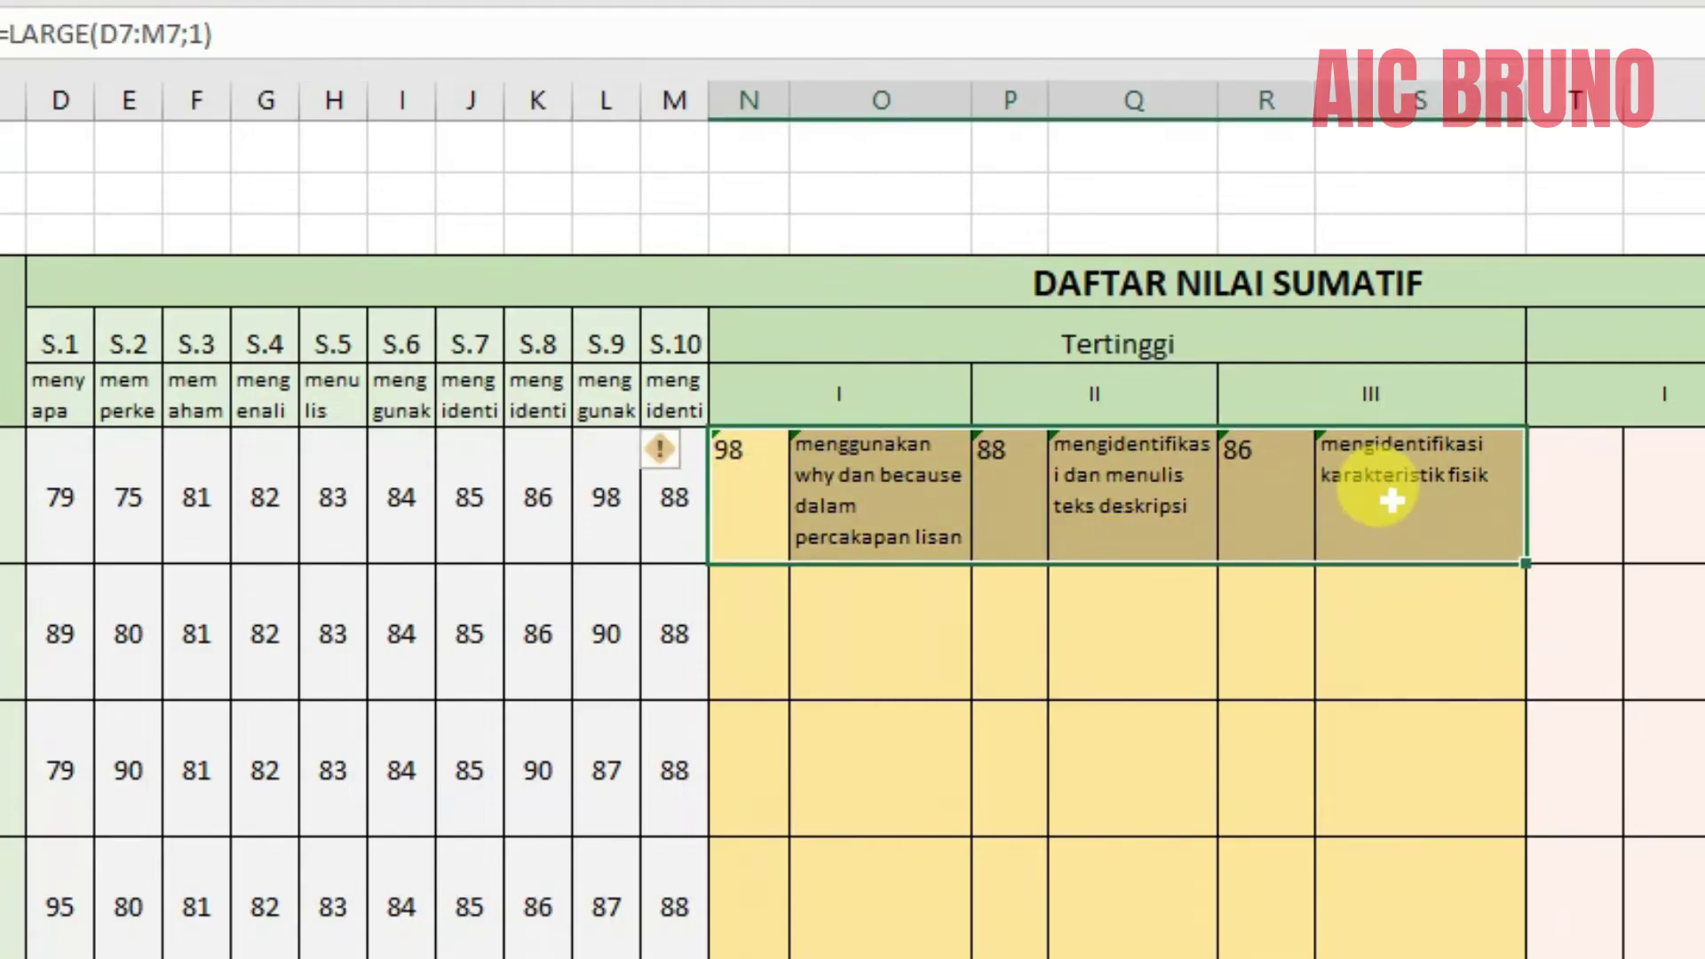
pyautogui.moveTo(1524, 562); pyautogui.dragTo(1495, 958)
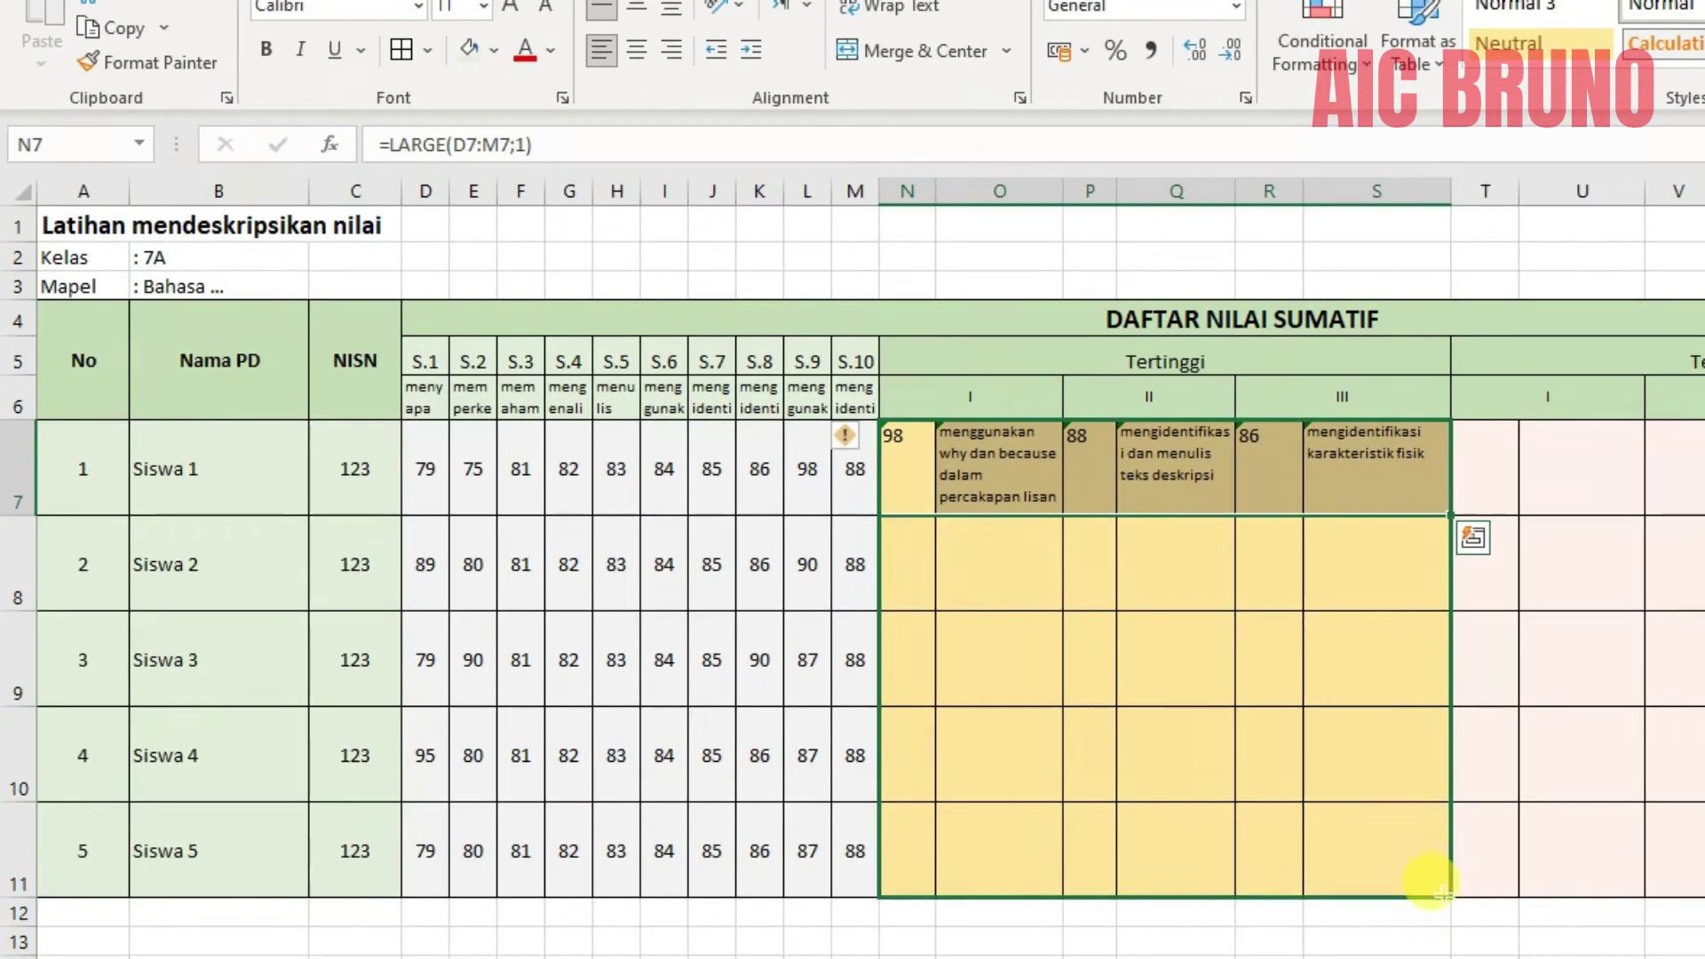
pyautogui.moveTo(1432, 888); pyautogui.dragTo(1434, 888)
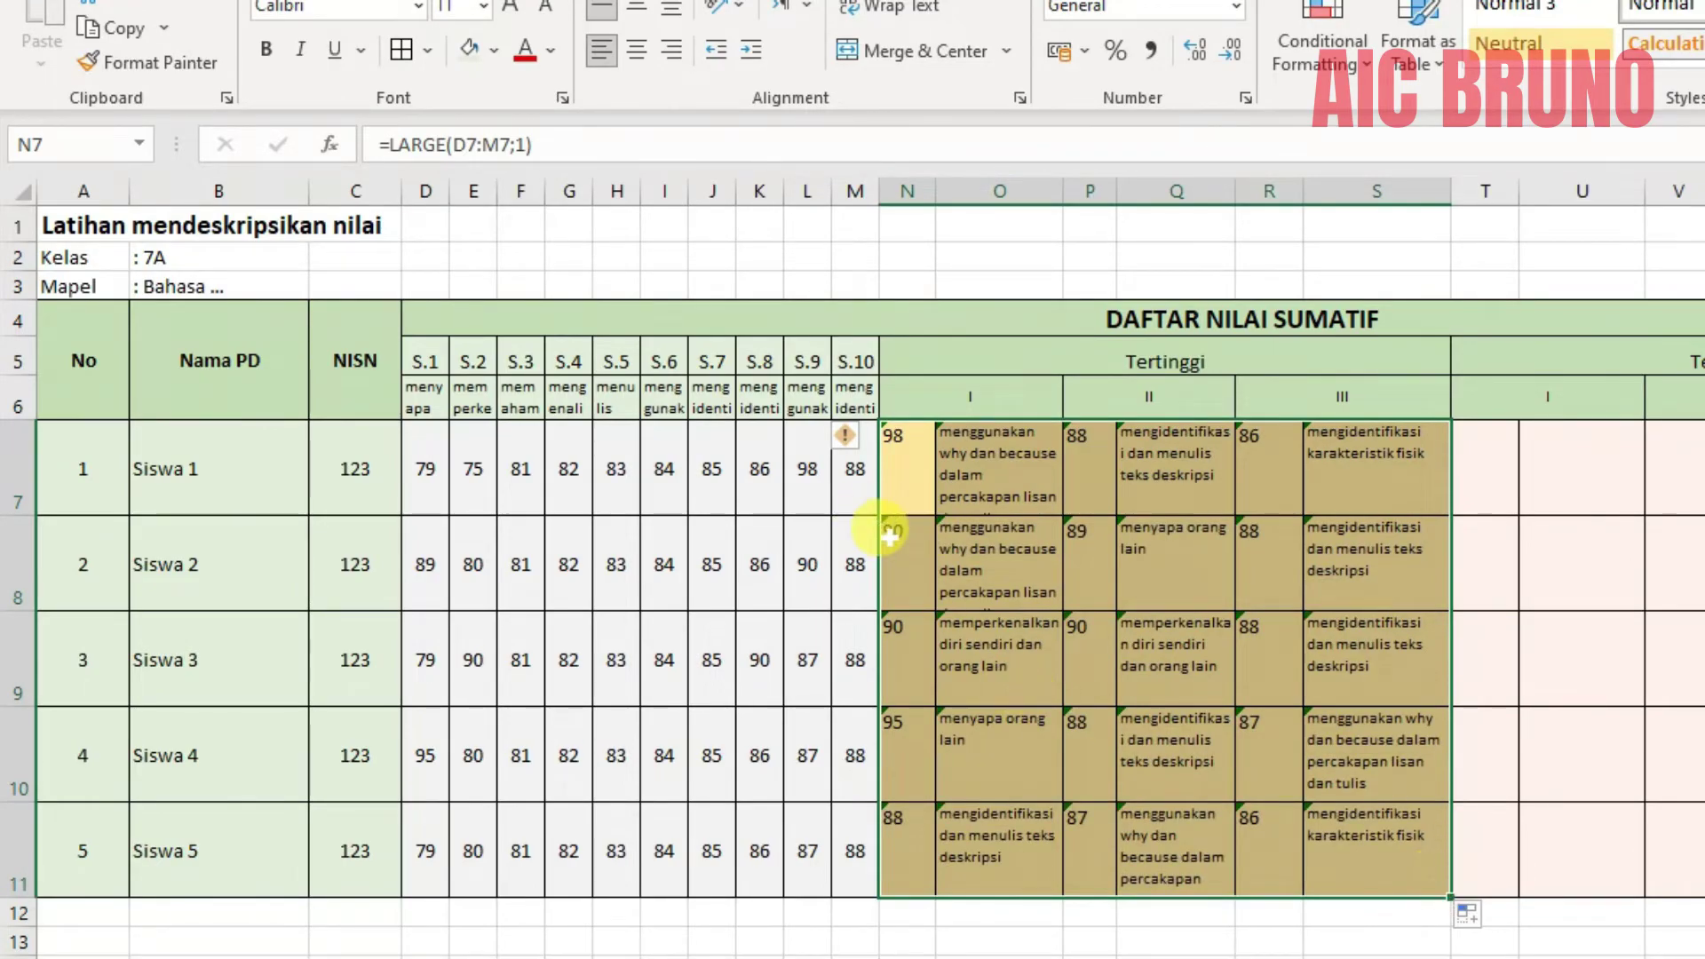
# Check the filled Tertinggi scores and descriptions for the other students against their summative scores.
pyautogui.click(888, 533)
pyautogui.click(804, 564)
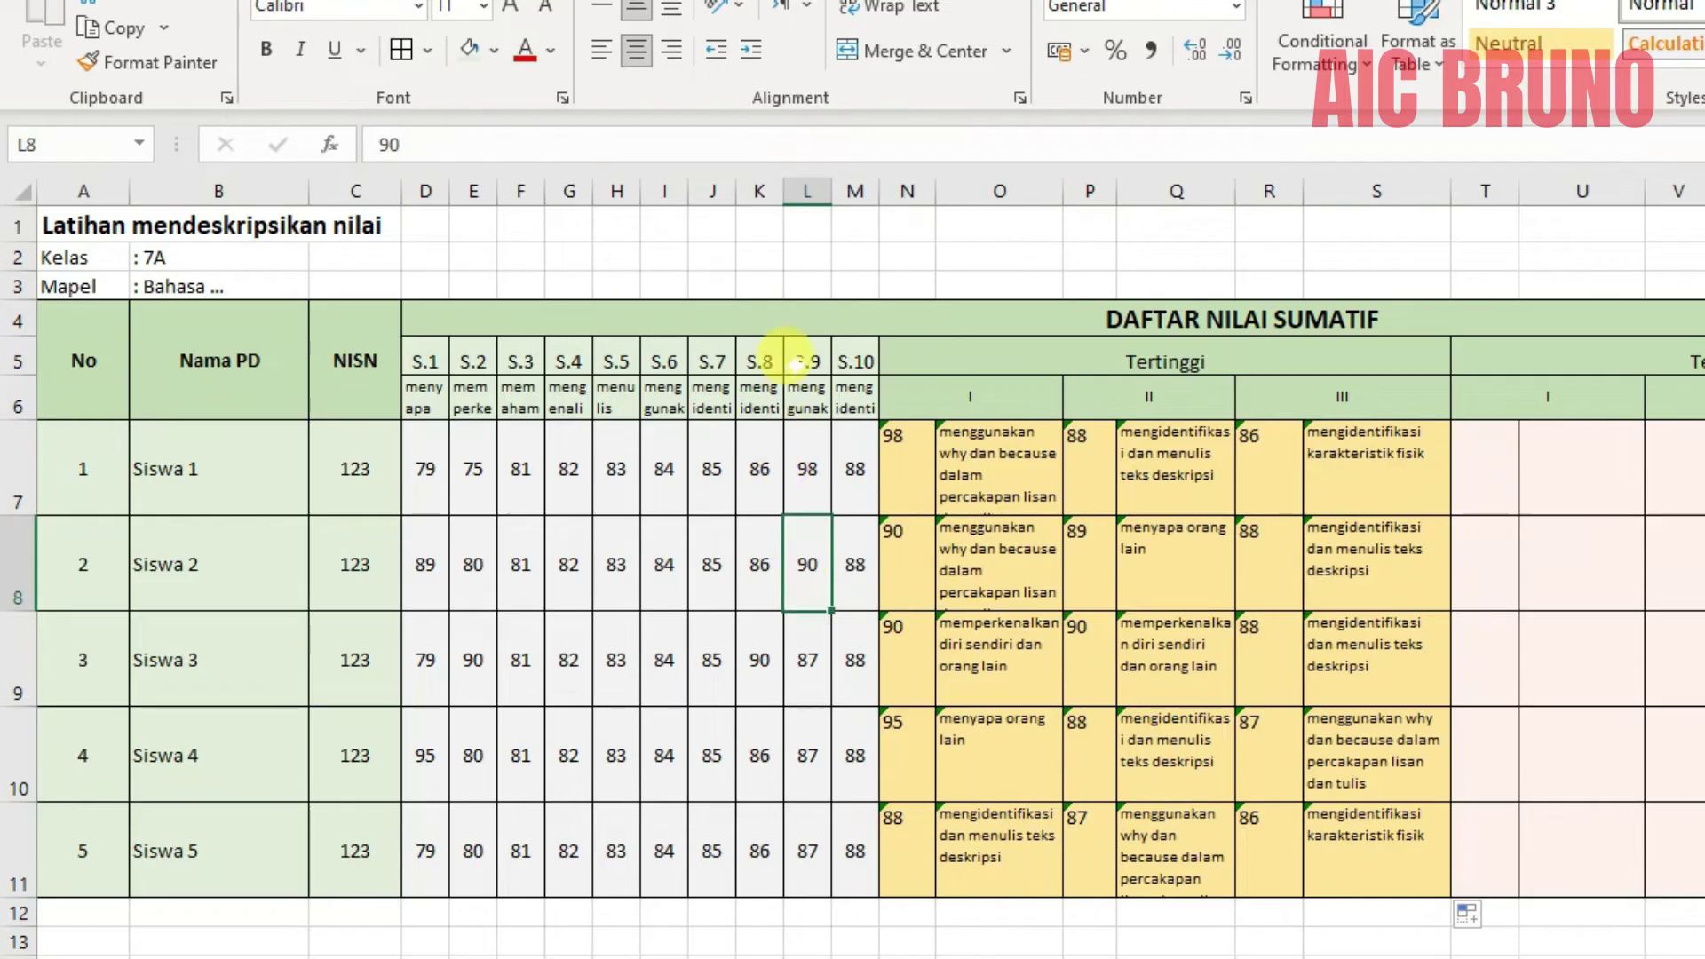
pyautogui.click(976, 552)
pyautogui.click(981, 659)
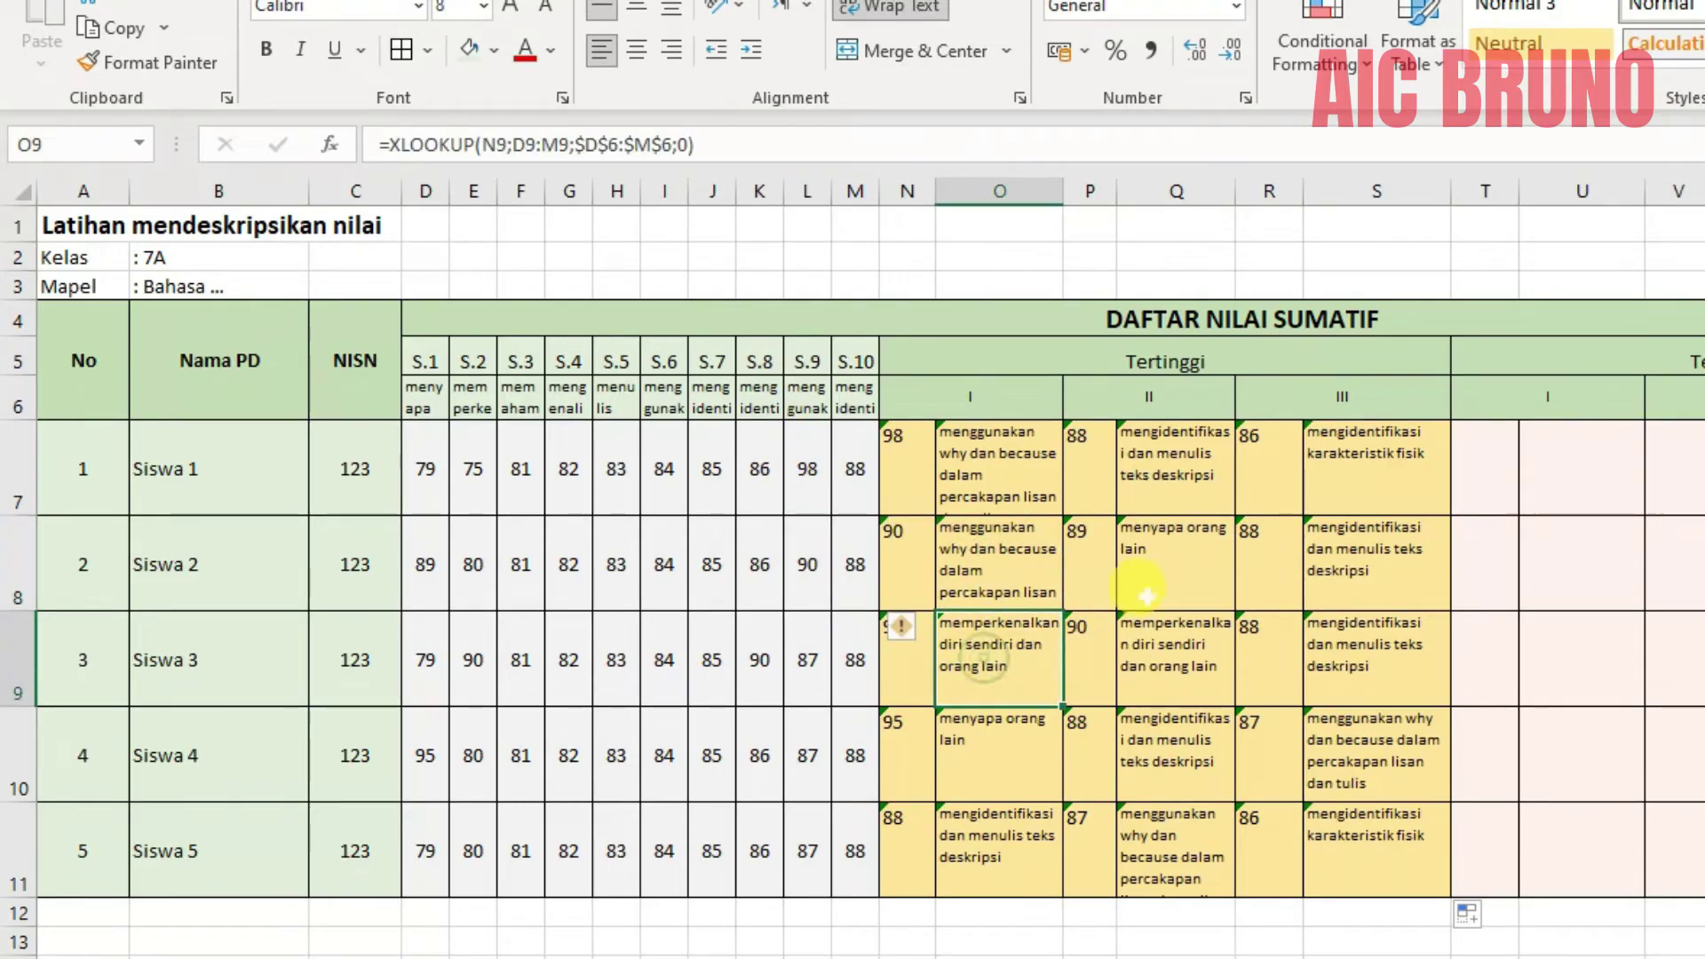
pyautogui.click(1150, 568)
pyautogui.click(1358, 550)
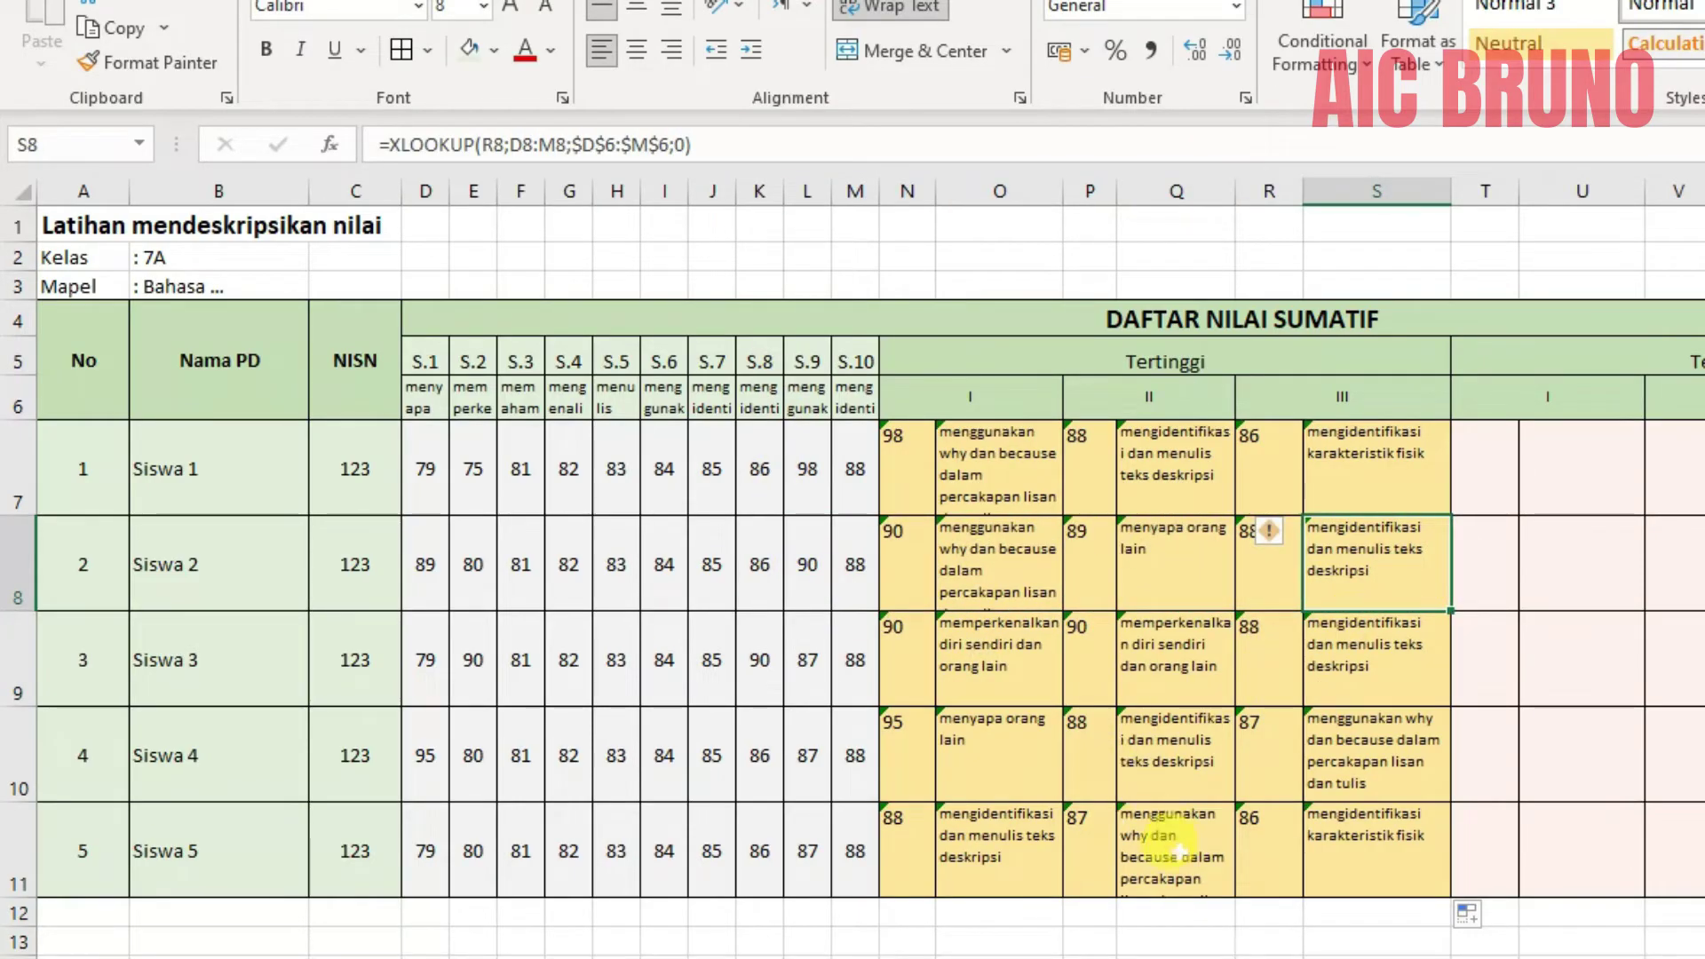
pyautogui.click(848, 854)
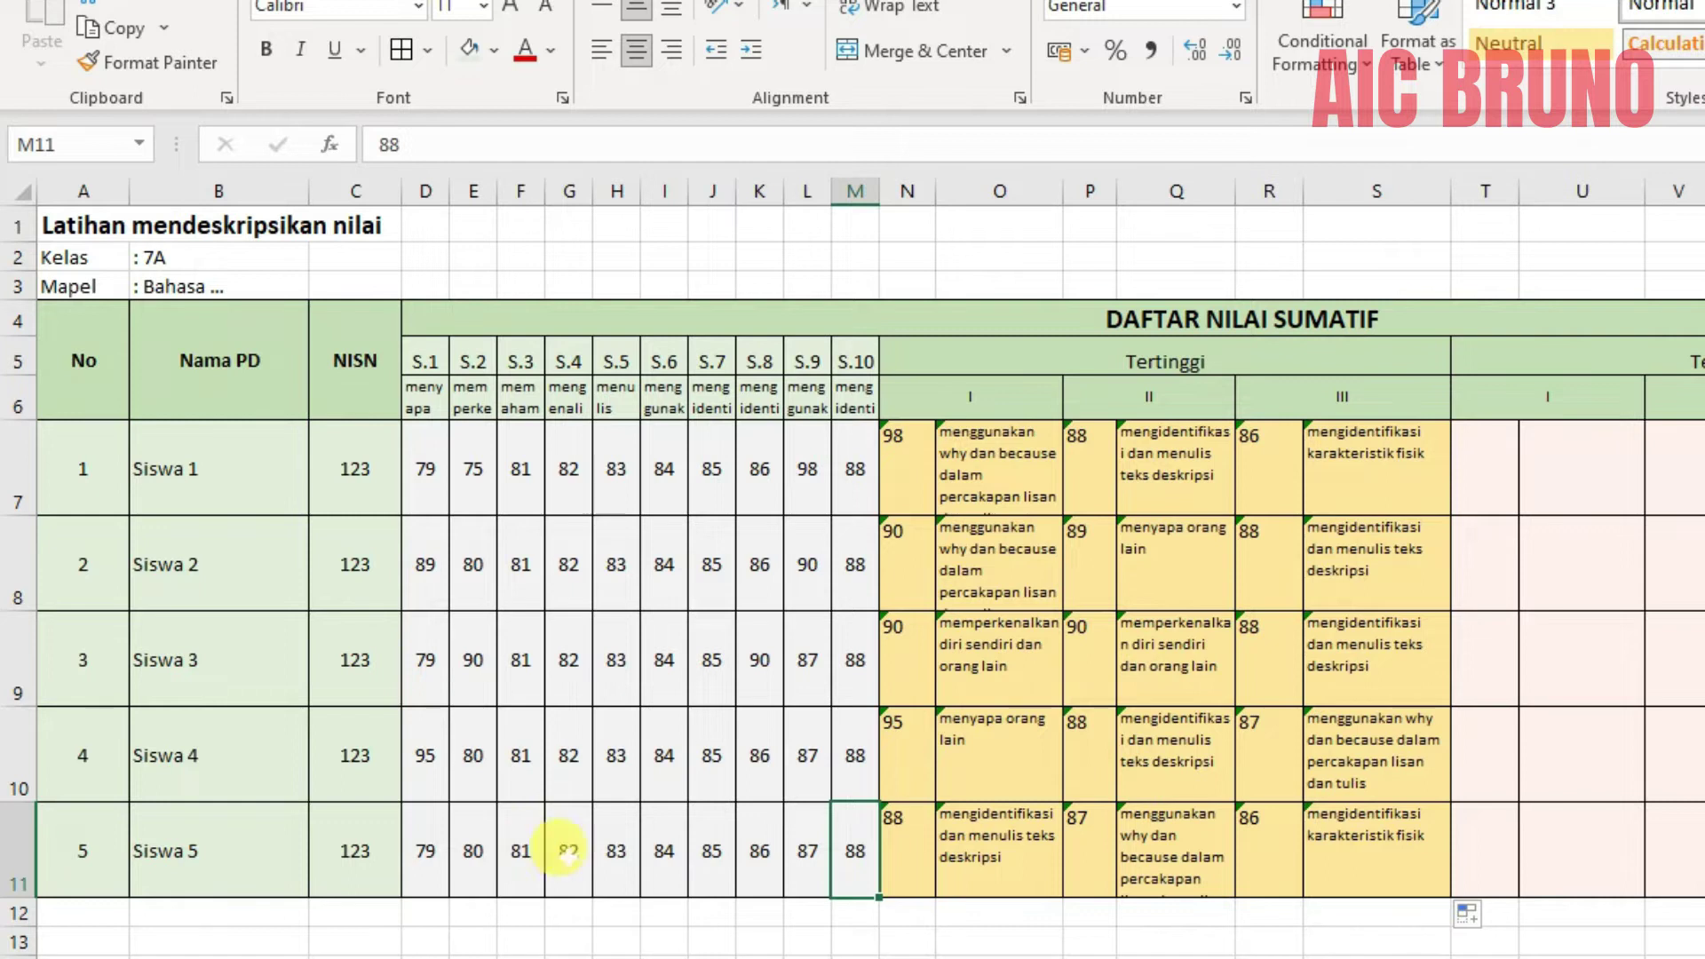
# Set Siswa 5's S.1 score in D11 to 97 to test the filled formulas.
pyautogui.click(430, 853)
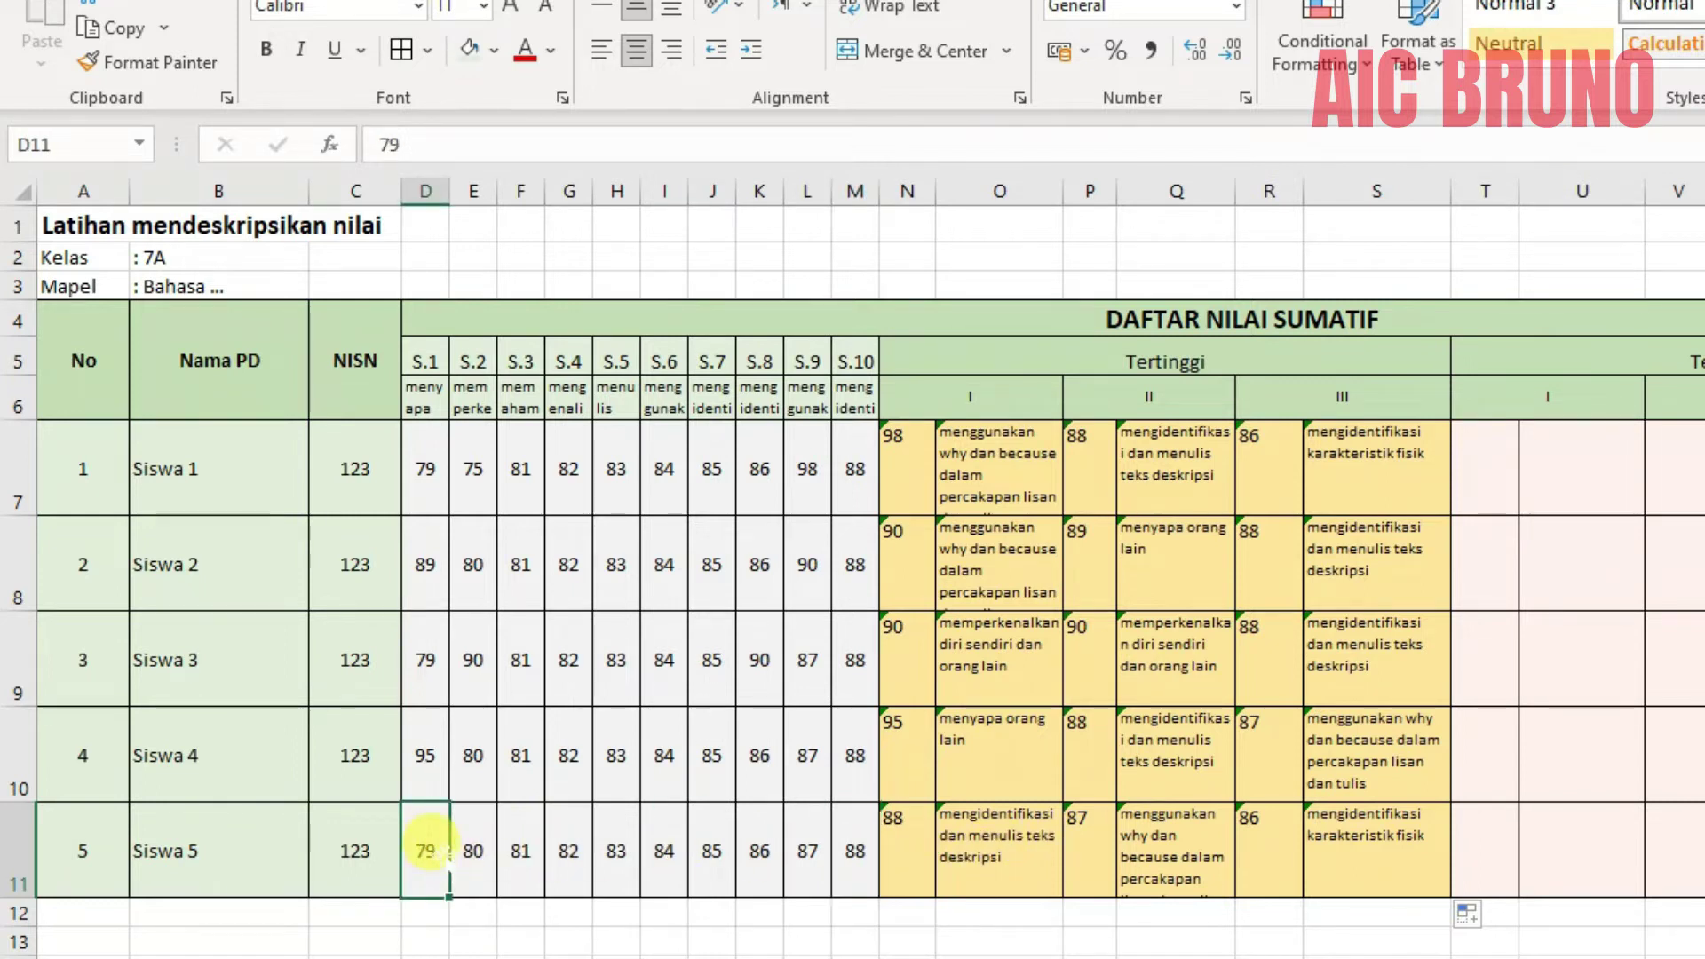
pyautogui.write('97')
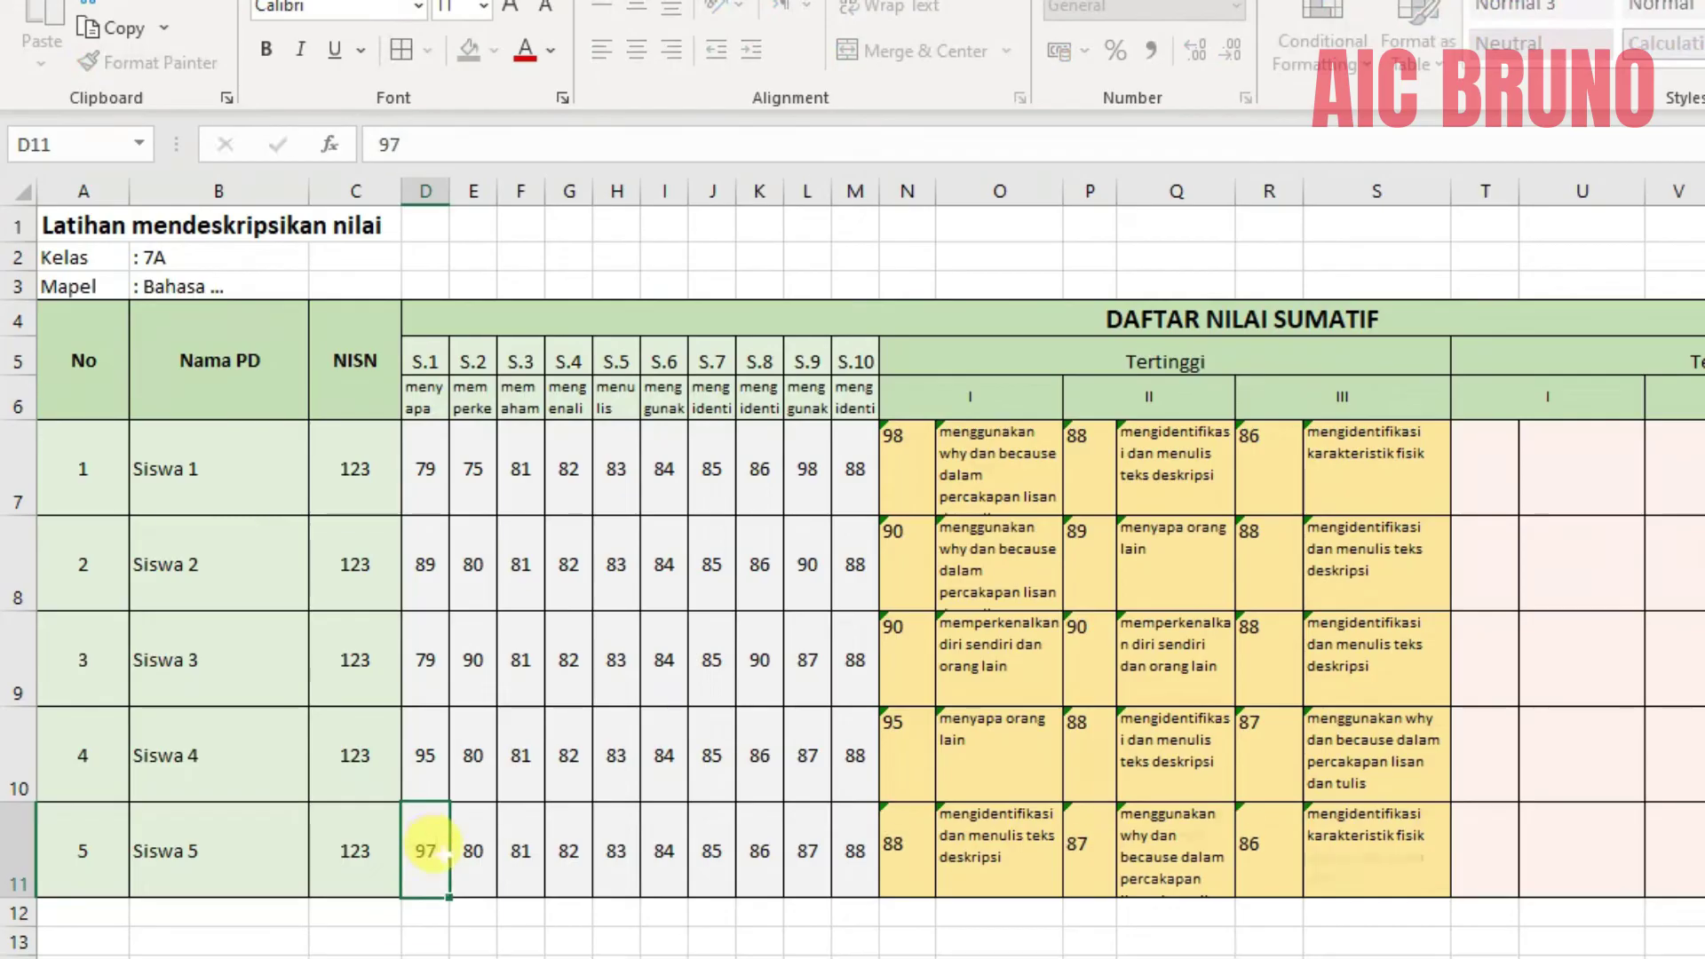
pyautogui.press('Return')
# Check Siswa 5's Tertinggi scores and descriptions in N11:S11 against the changed S.1 score.
pyautogui.click(1026, 848)
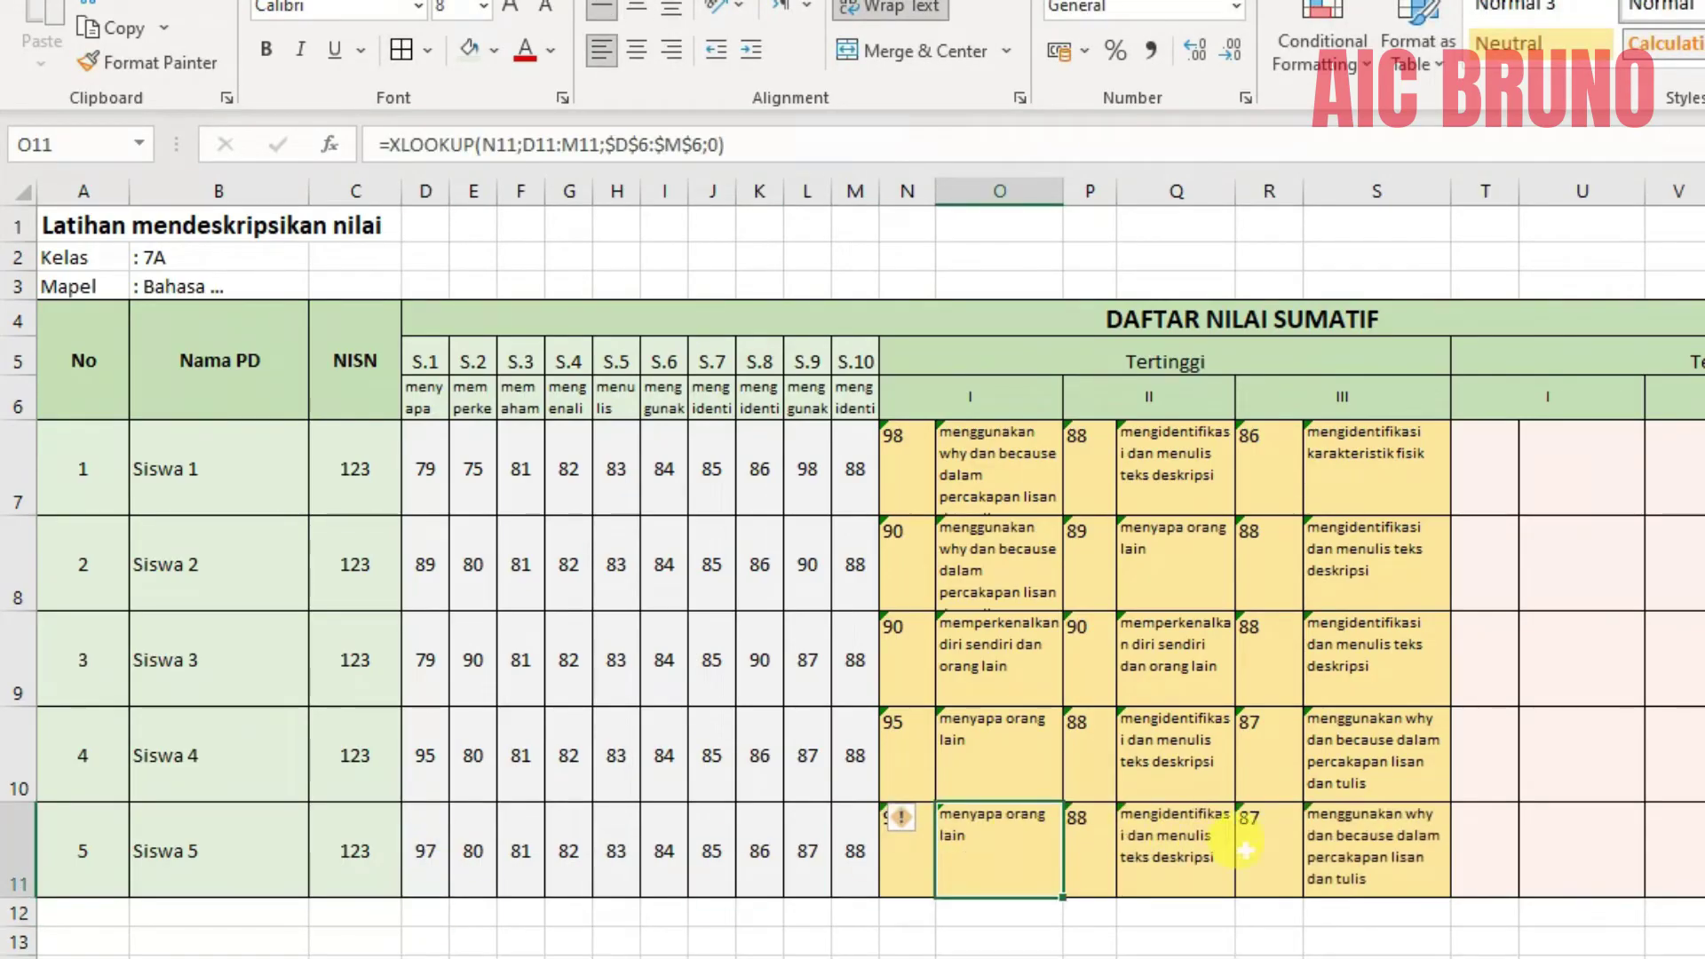
pyautogui.click(1354, 852)
pyautogui.click(928, 841)
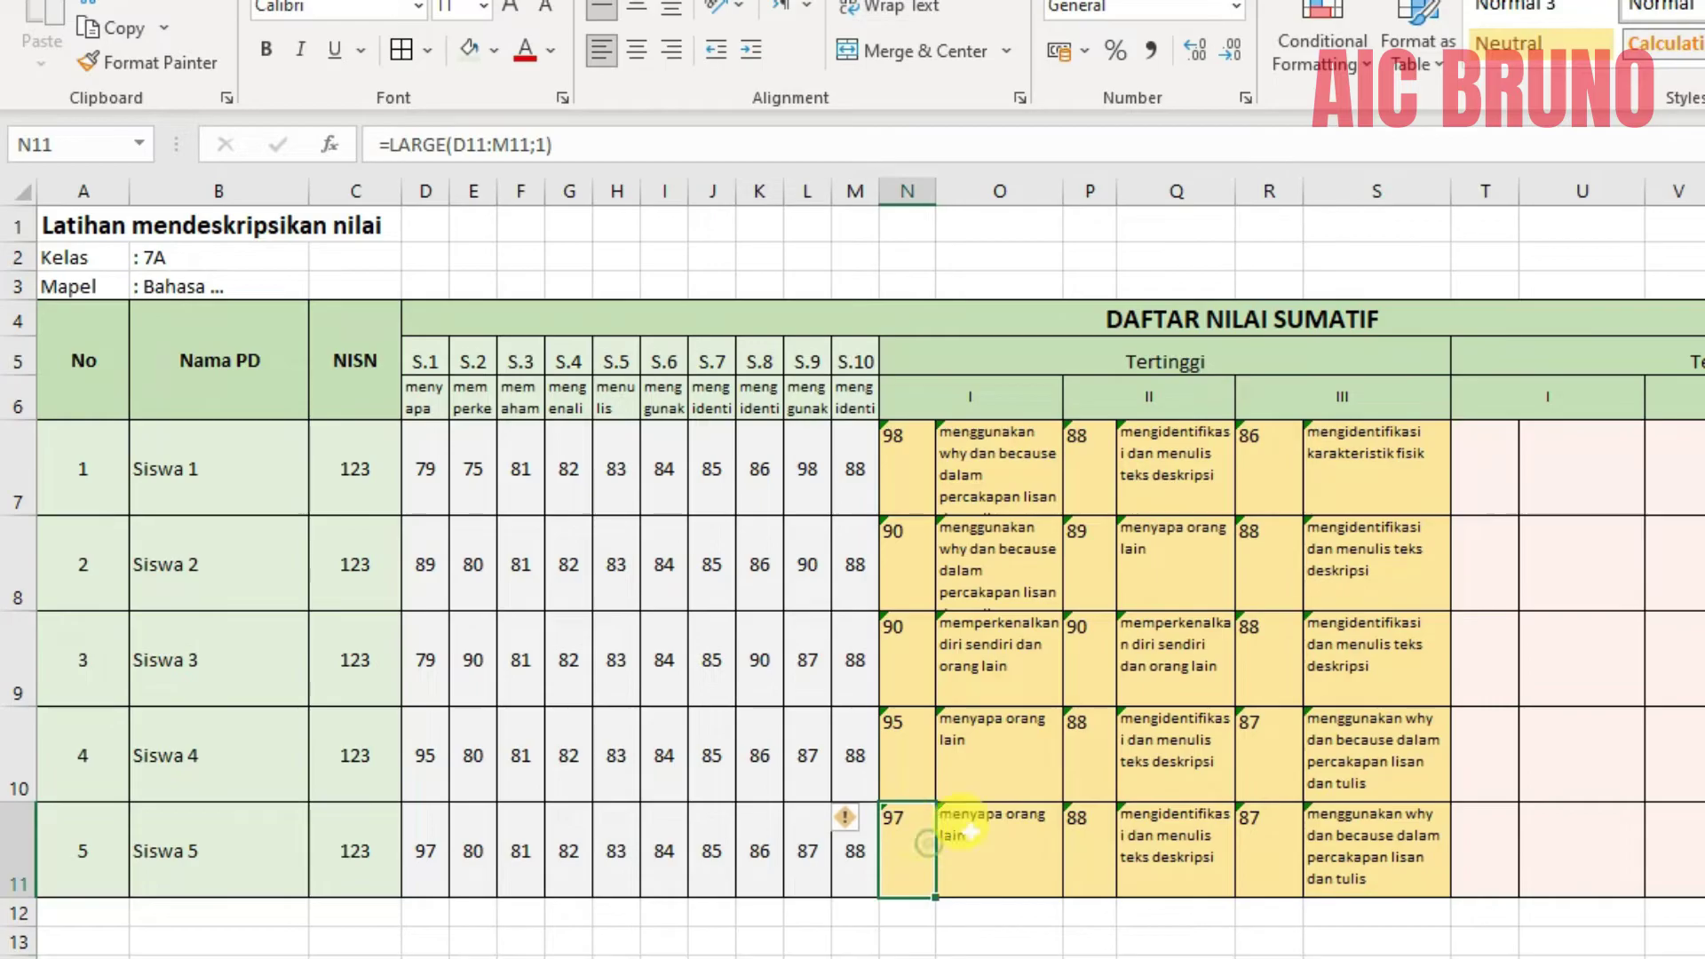
pyautogui.moveTo(904, 453); pyautogui.dragTo(1408, 812)
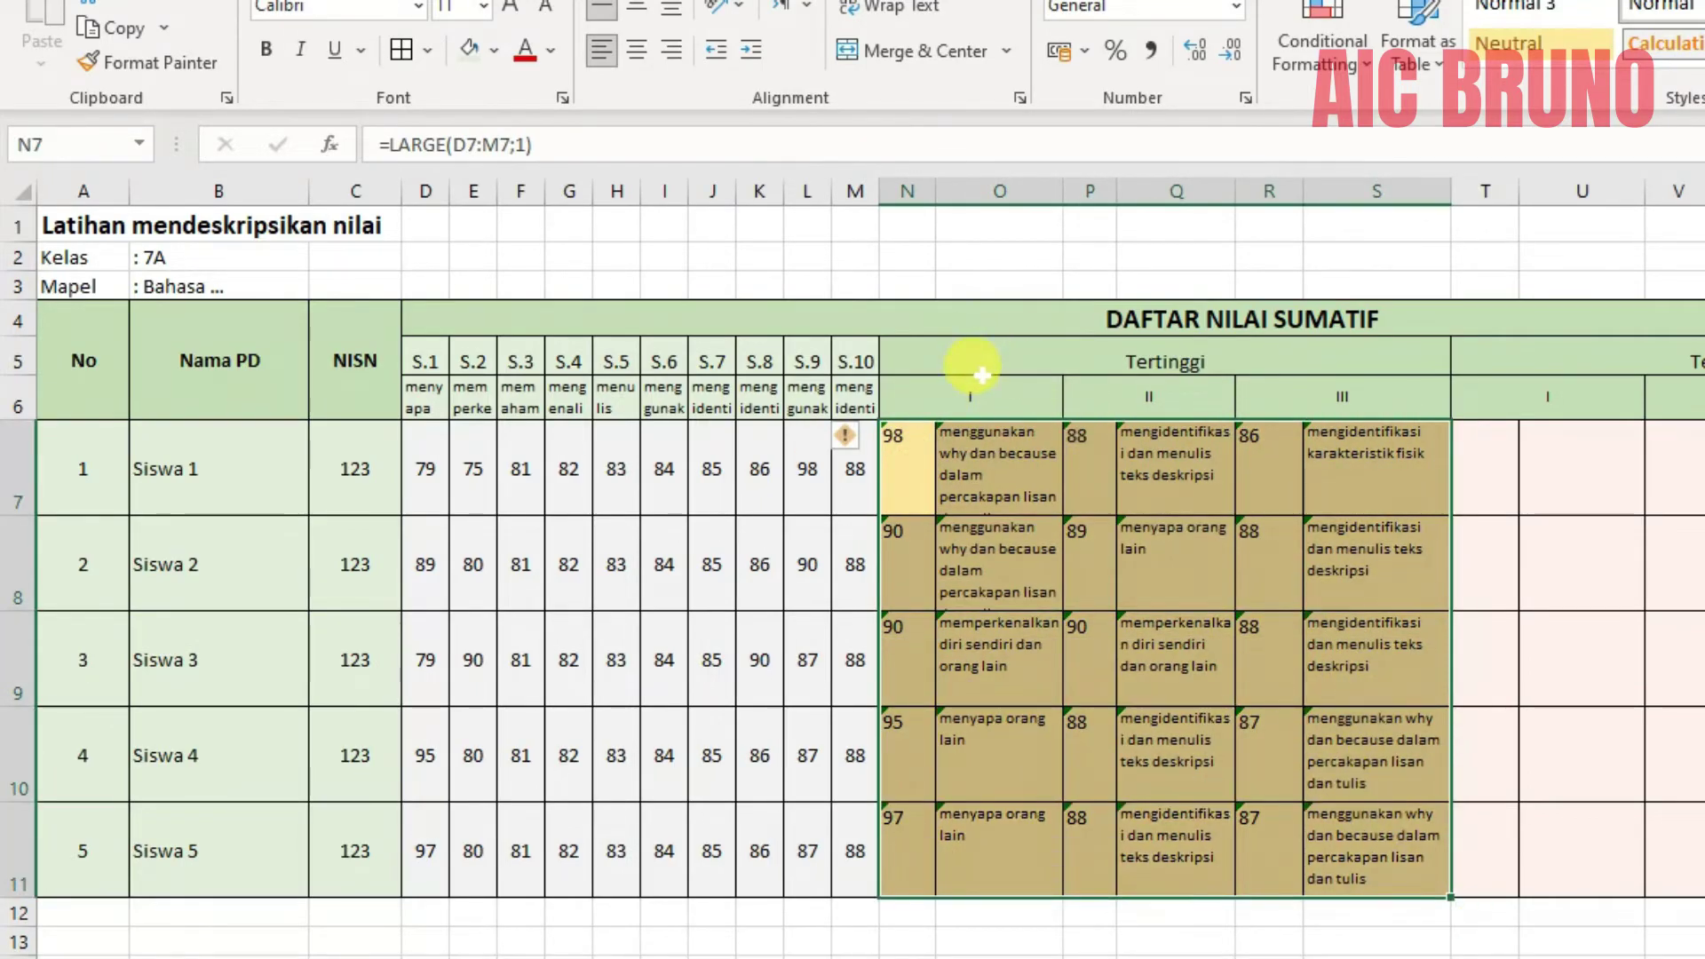
pyautogui.click(983, 437)
pyautogui.click(1523, 457)
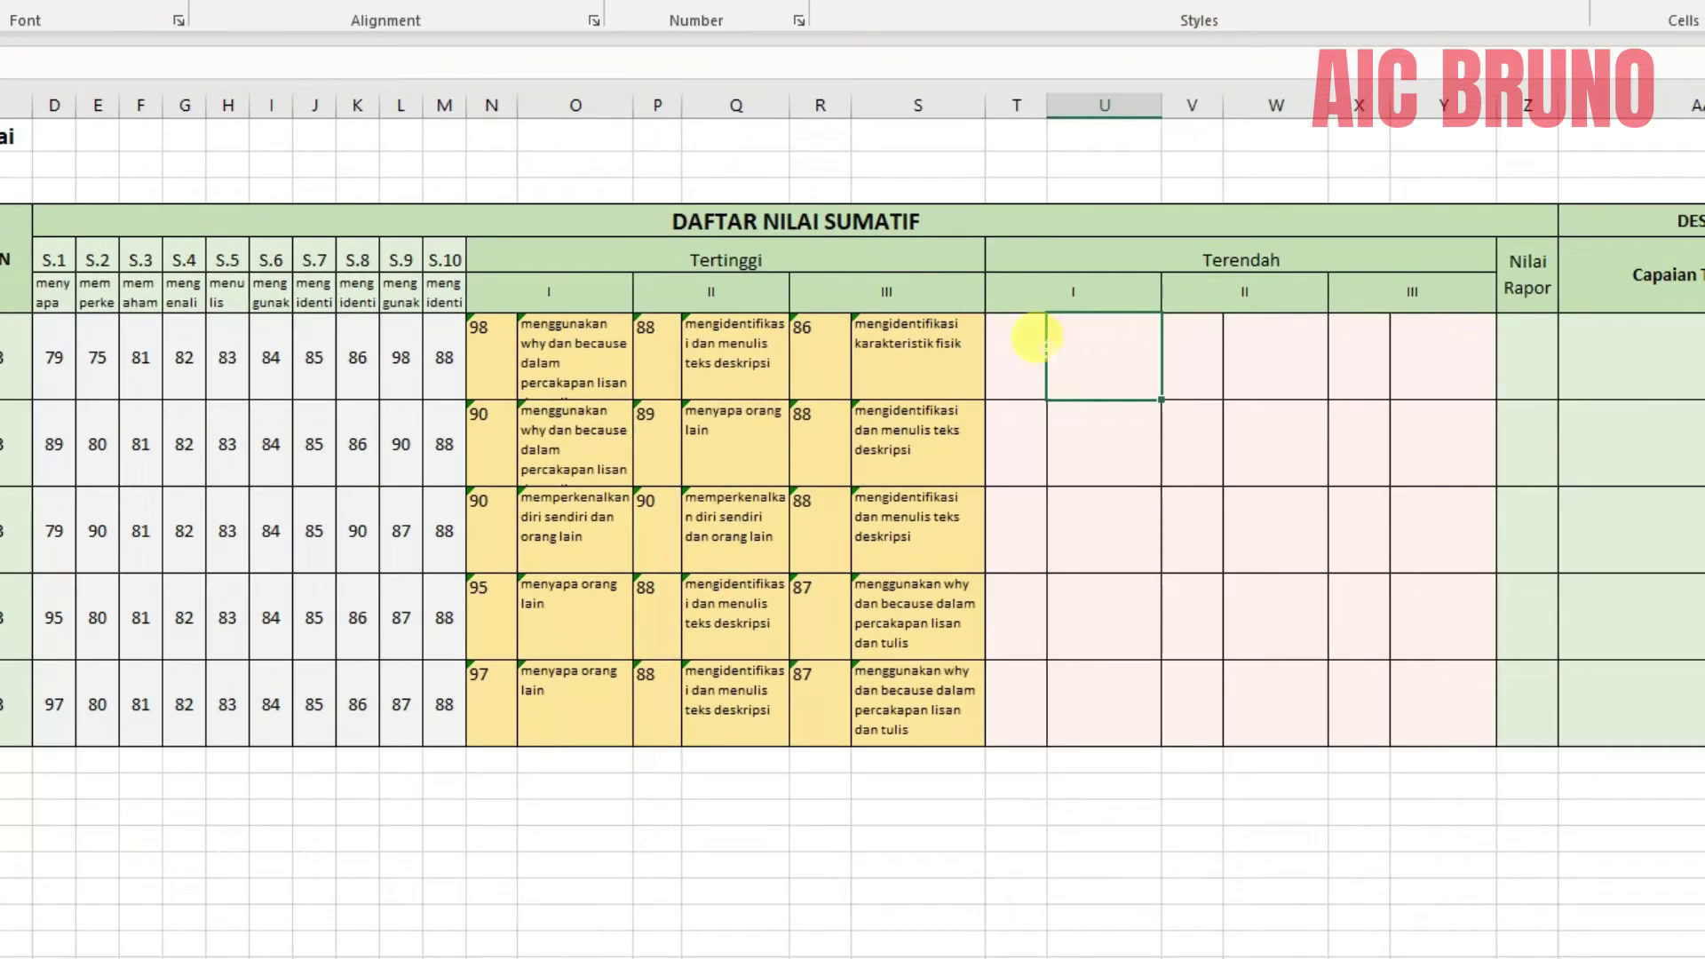
pyautogui.click(1030, 349)
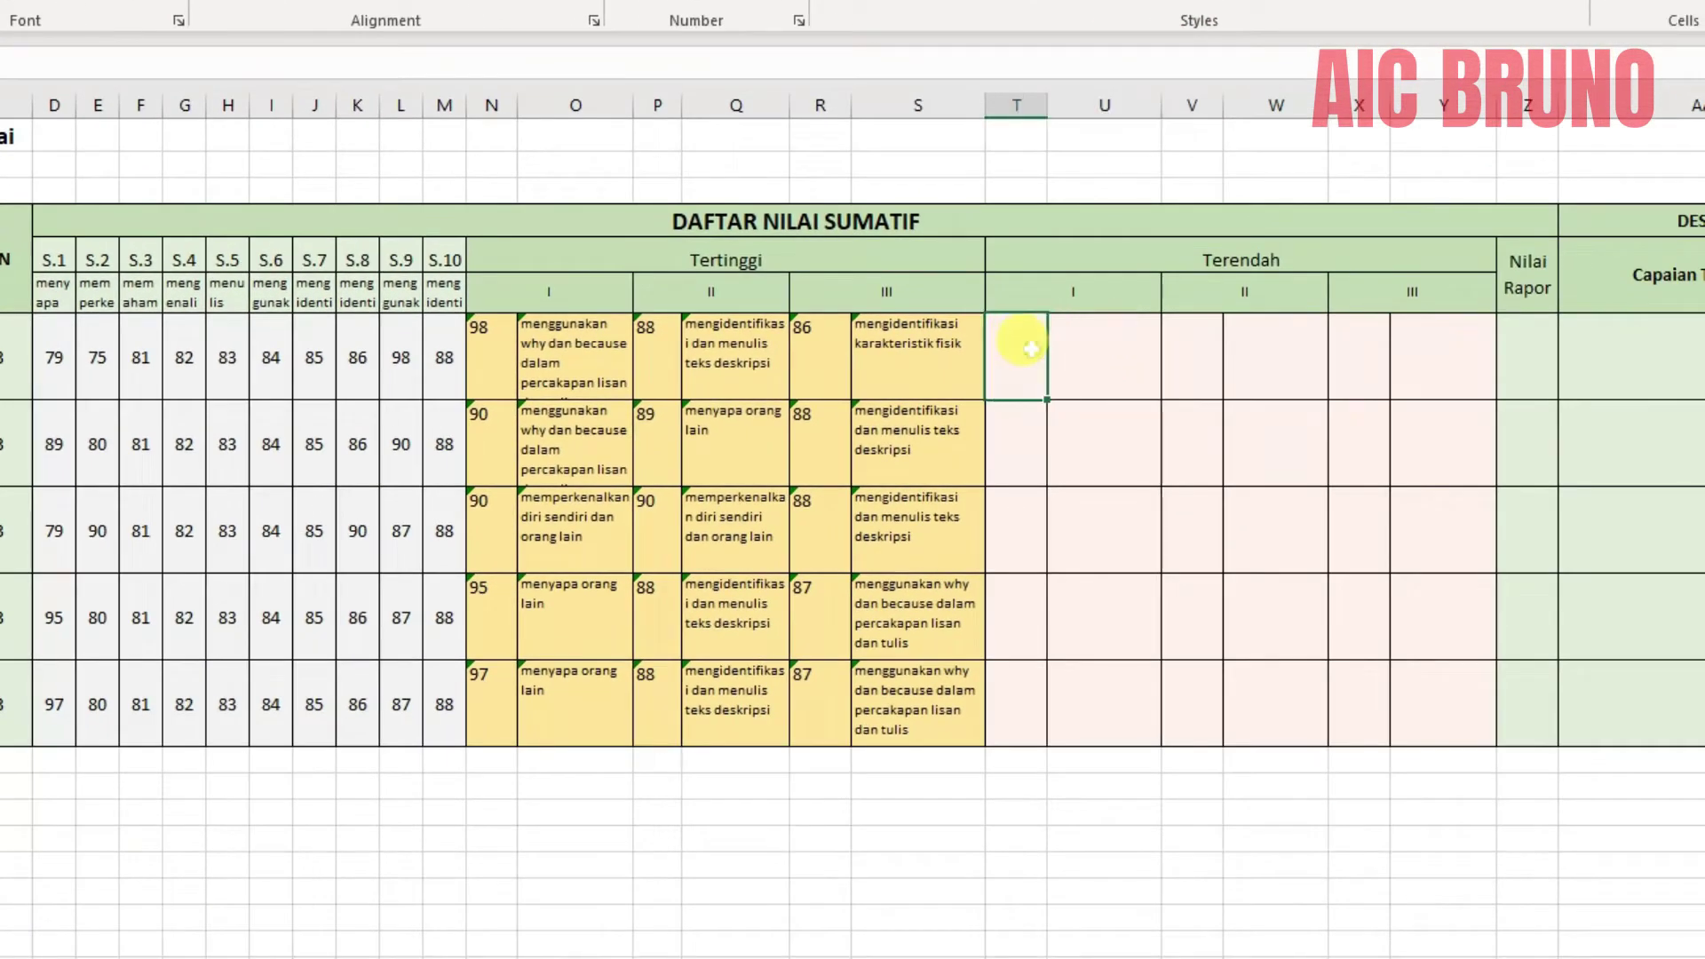
pyautogui.click(1054, 284)
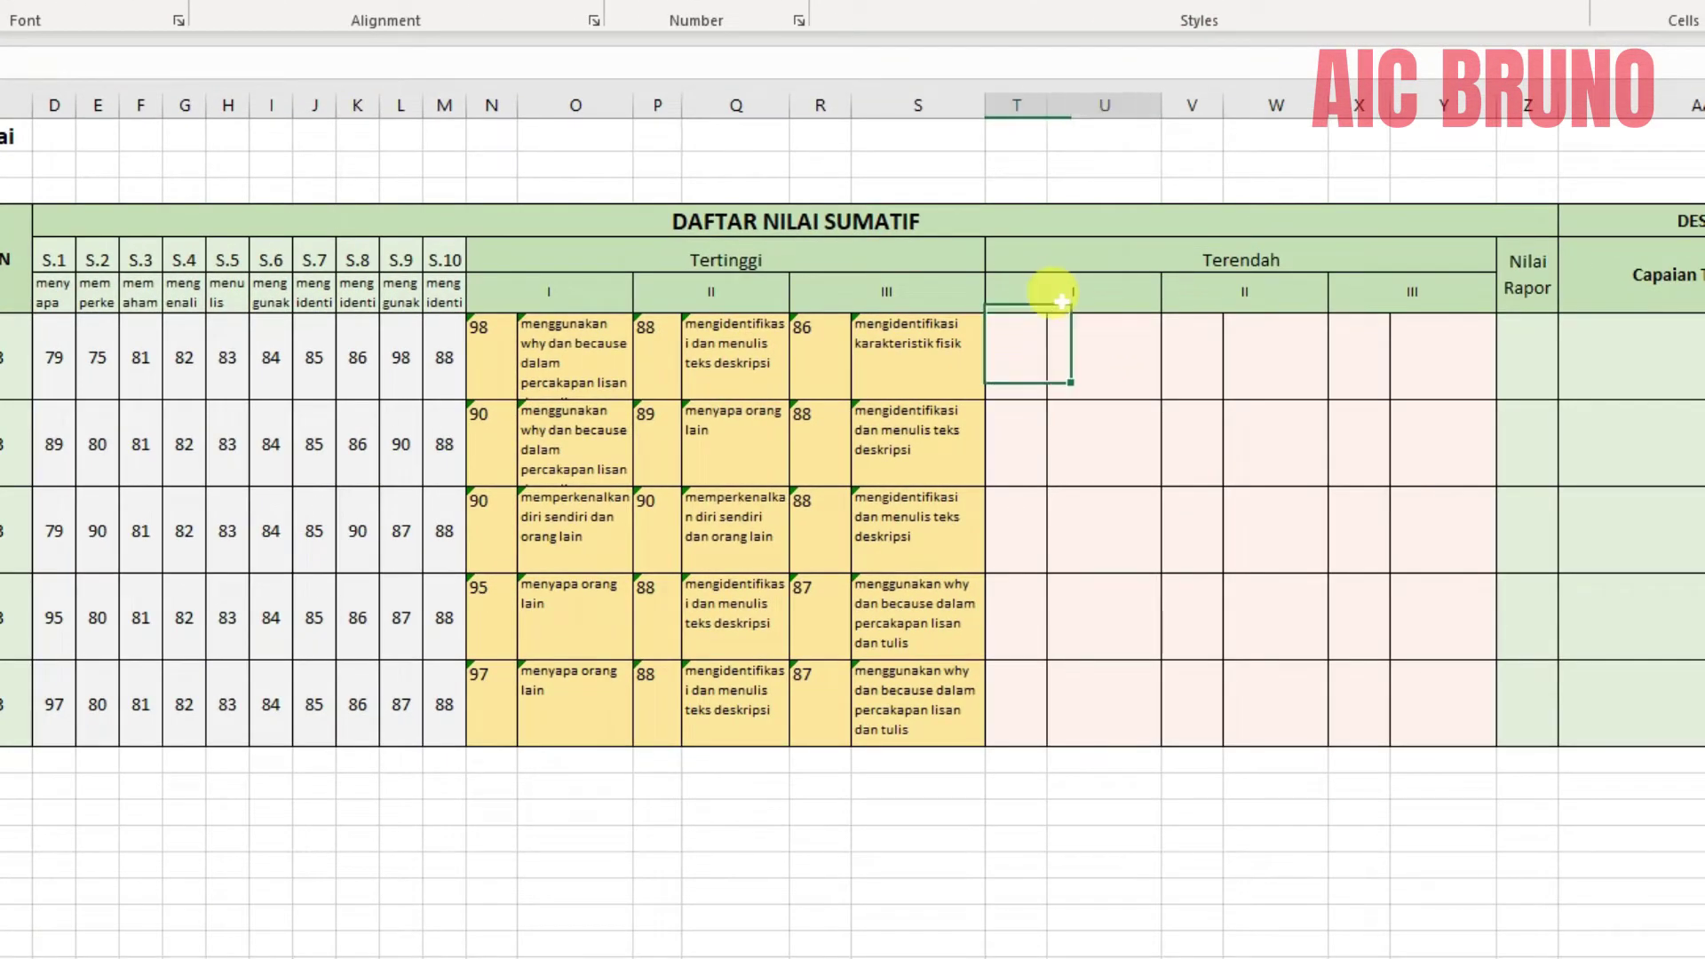
# Enter =SMALL(D7:M7;1) in T7 as Siswa 1's first Terendah score.
pyautogui.click(1021, 370)
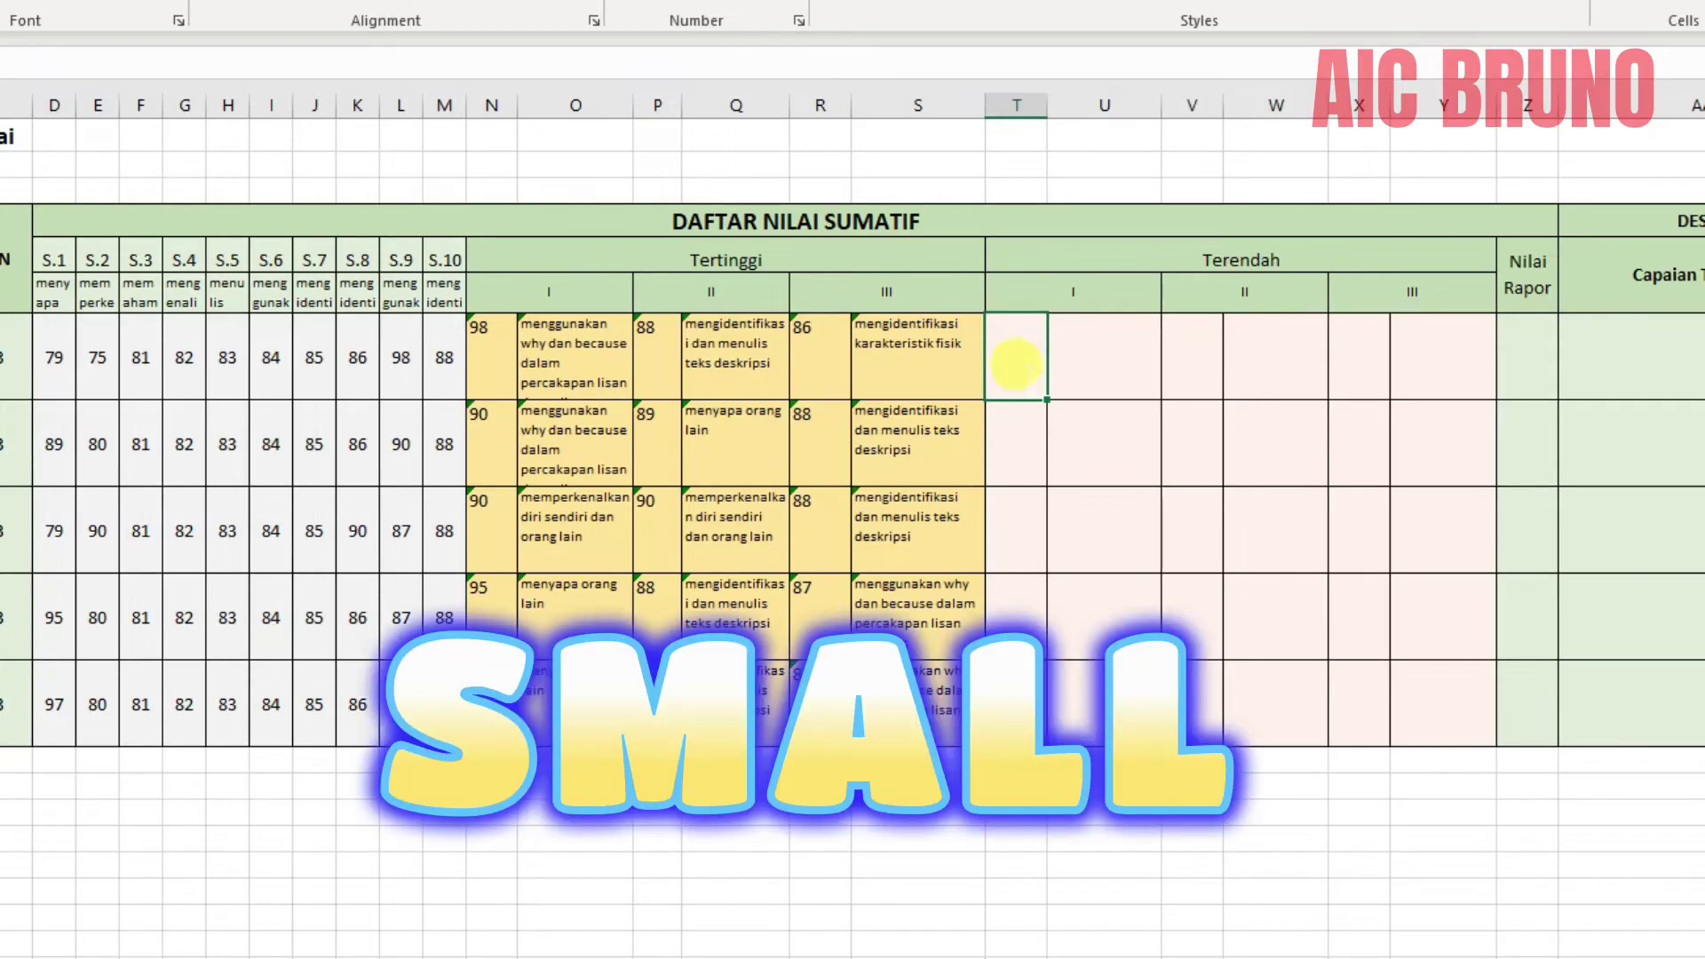
pyautogui.write('sm')
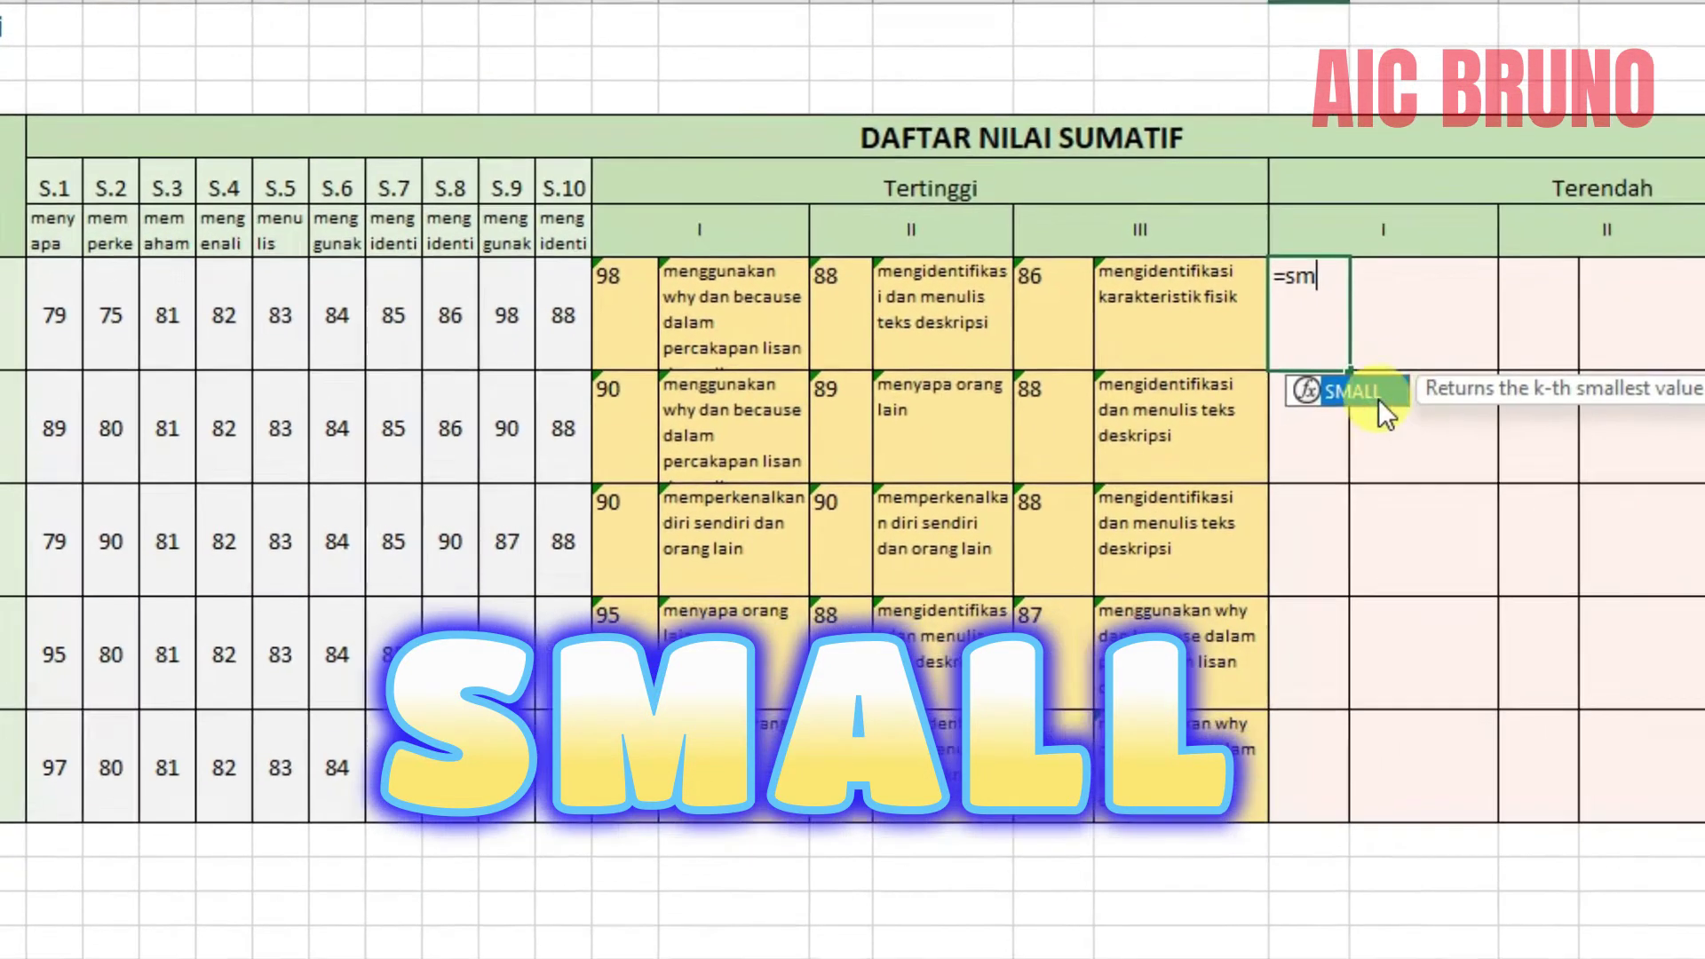
pyautogui.doubleClick(1378, 398)
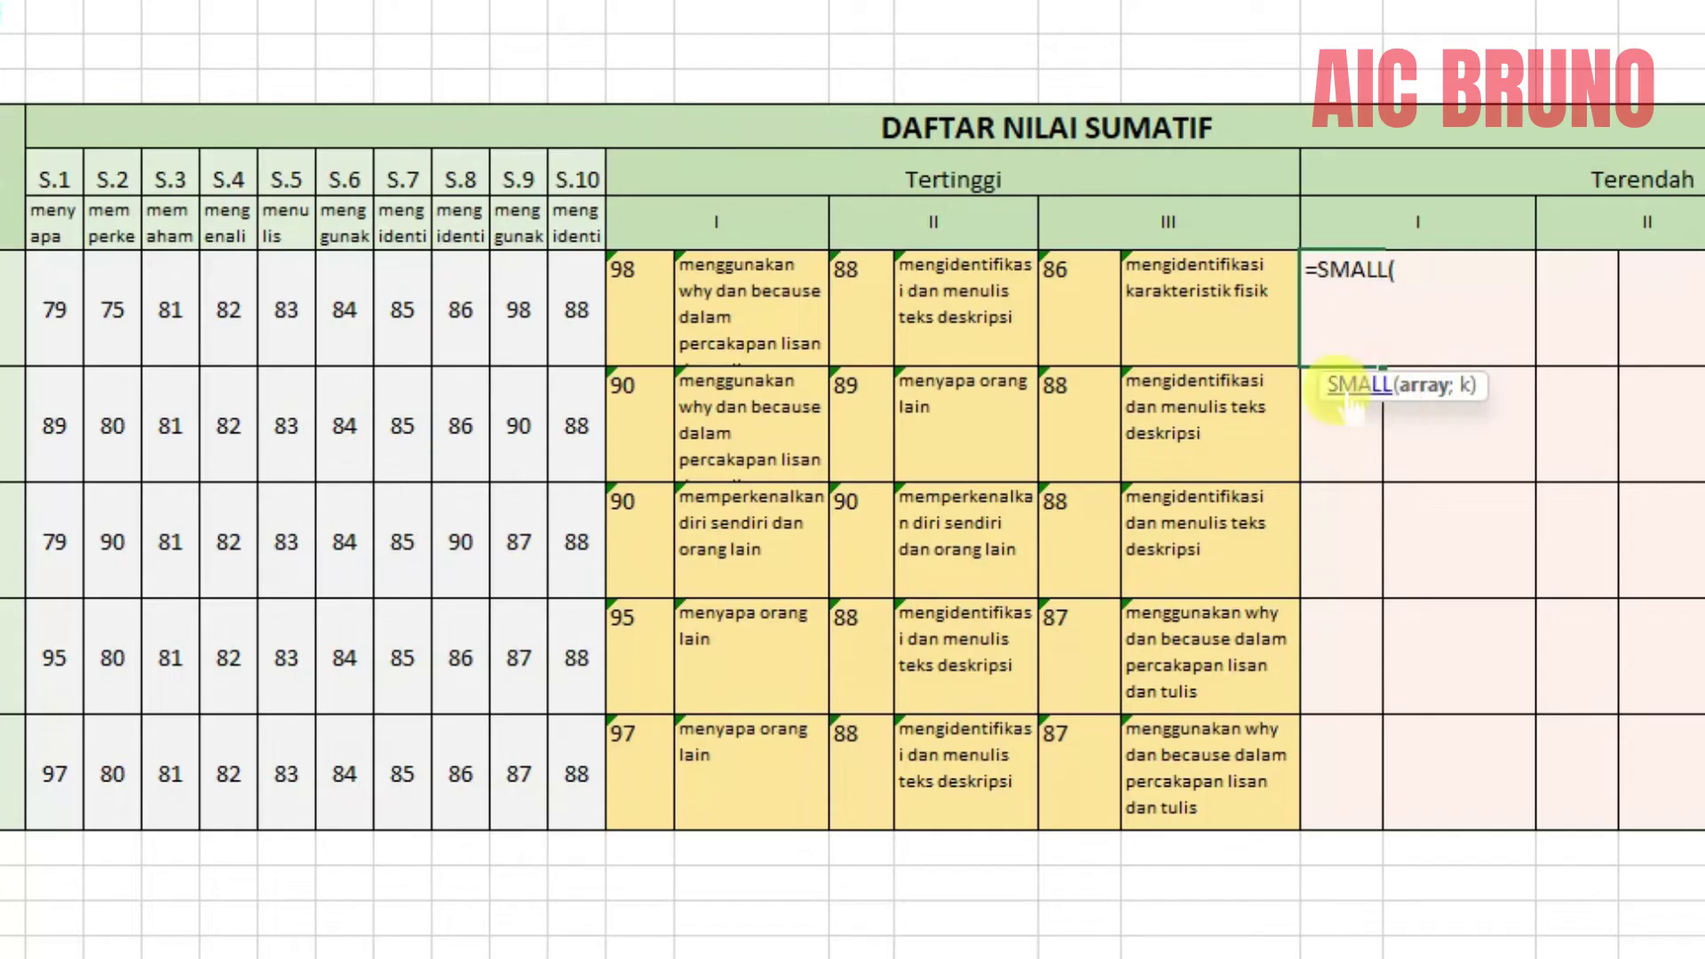
pyautogui.moveTo(53, 304); pyautogui.dragTo(568, 309)
pyautogui.write(';')
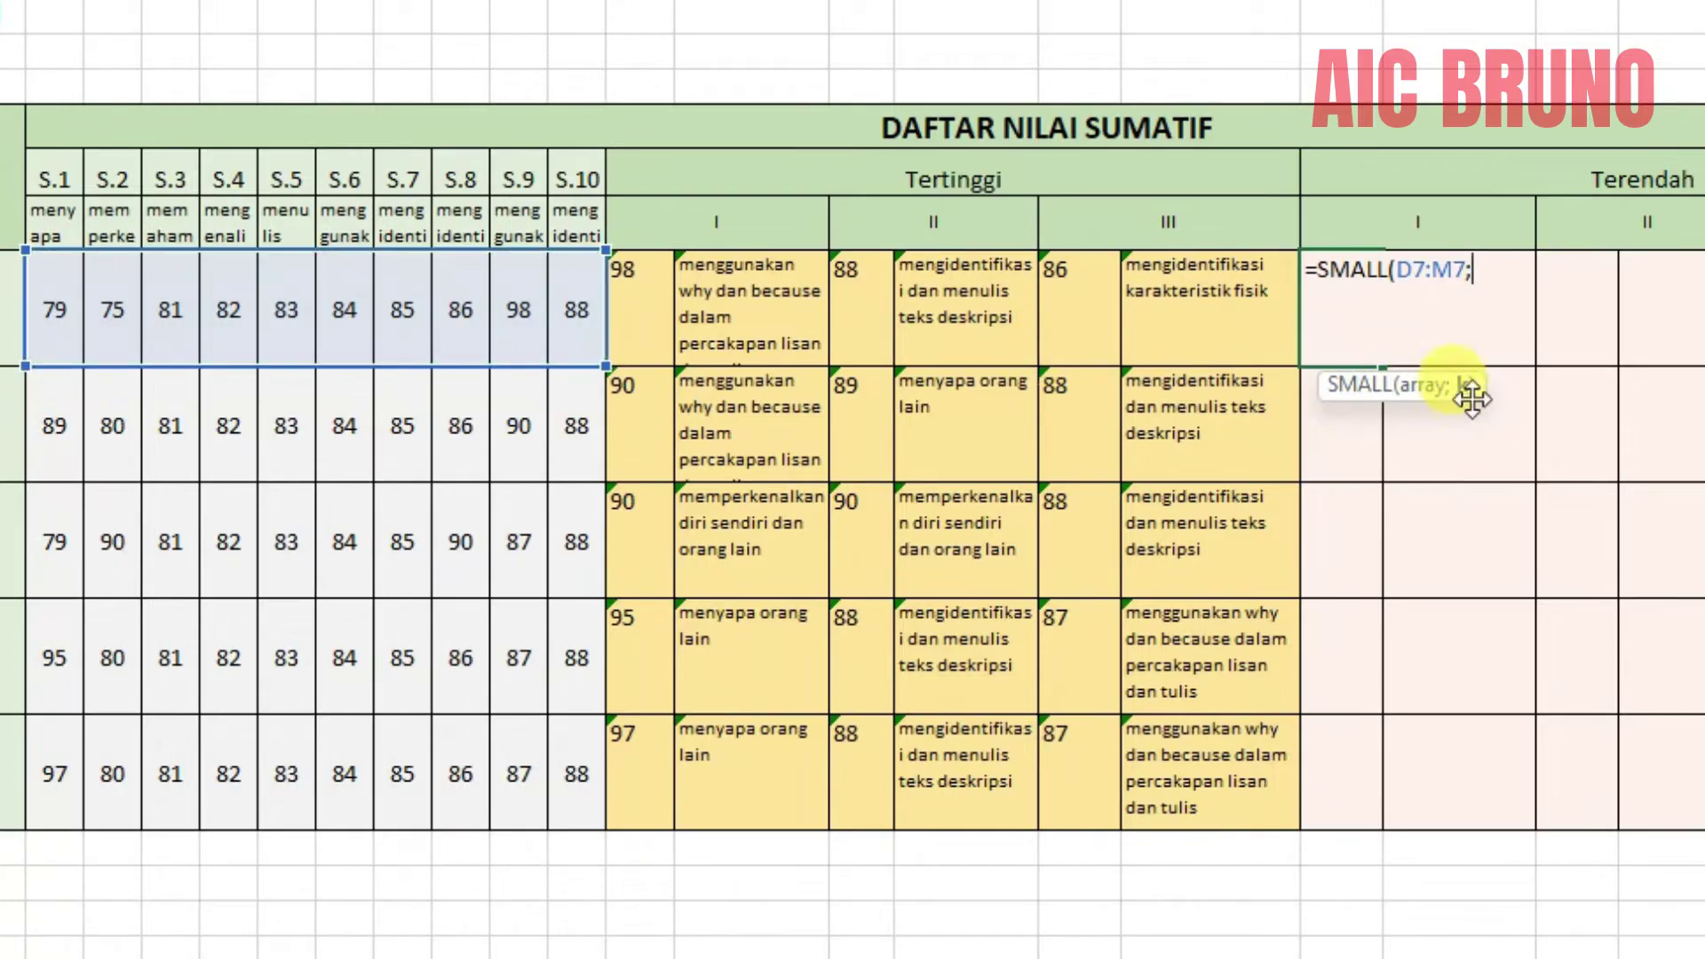
pyautogui.write('1)')
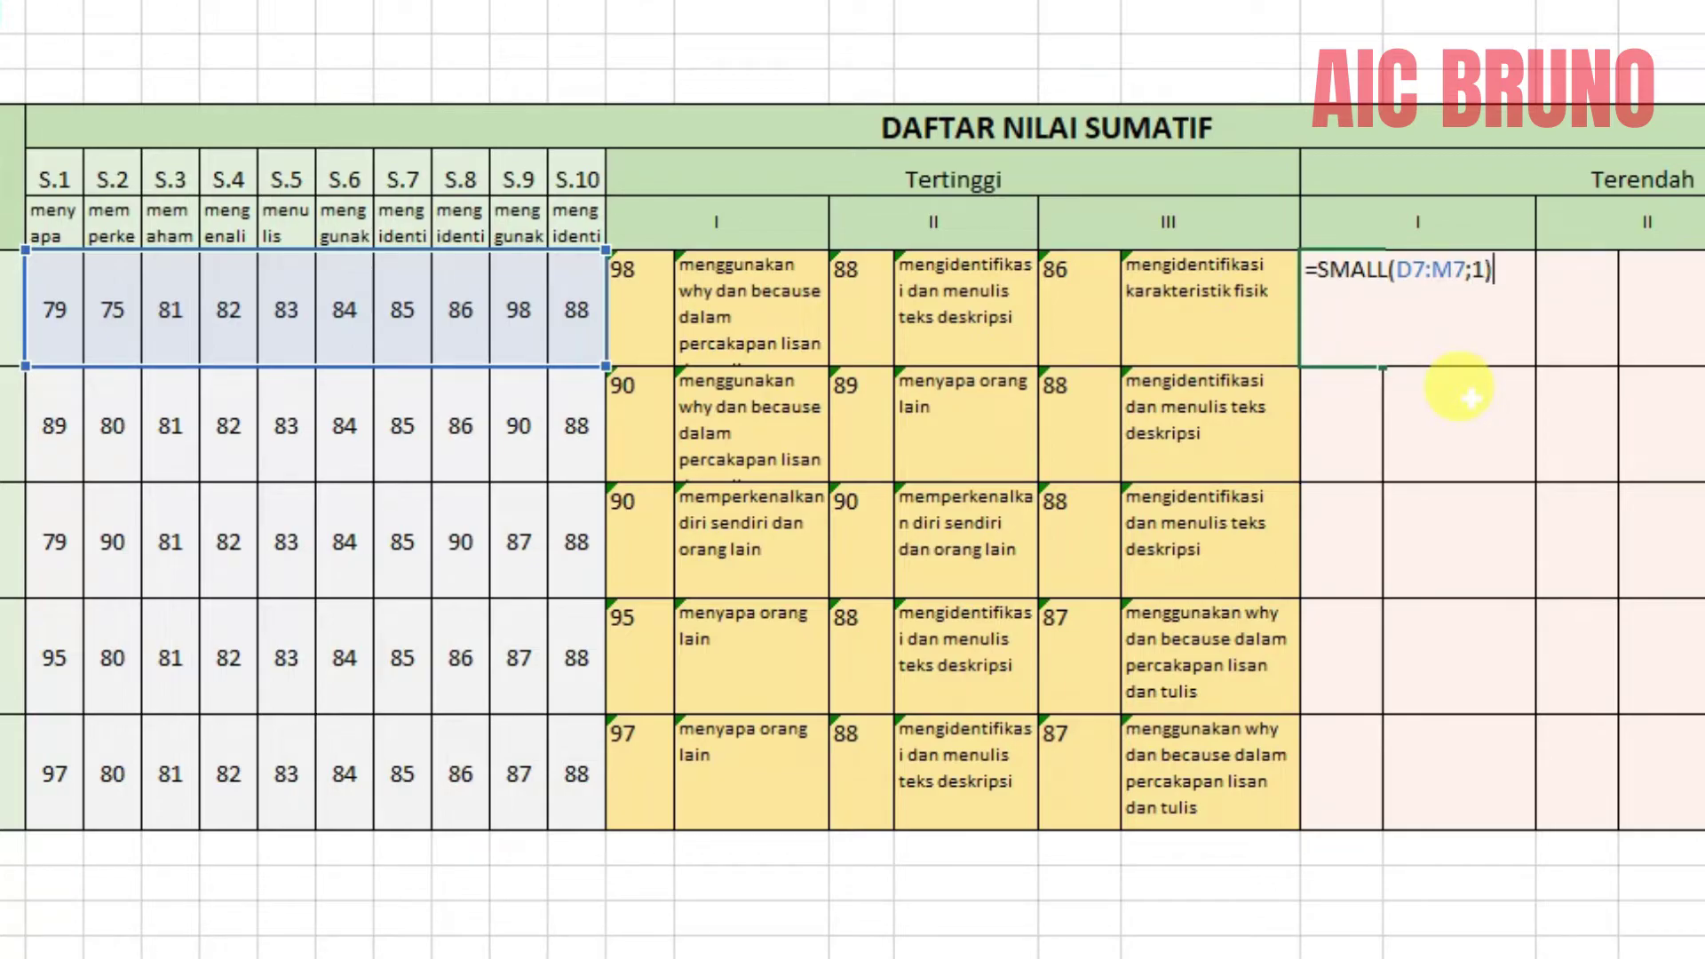
pyautogui.press('Return')
# Enter =SMALL(D7:M7;2) in V7 as Siswa 1's second Terendah score.
pyautogui.click(1566, 301)
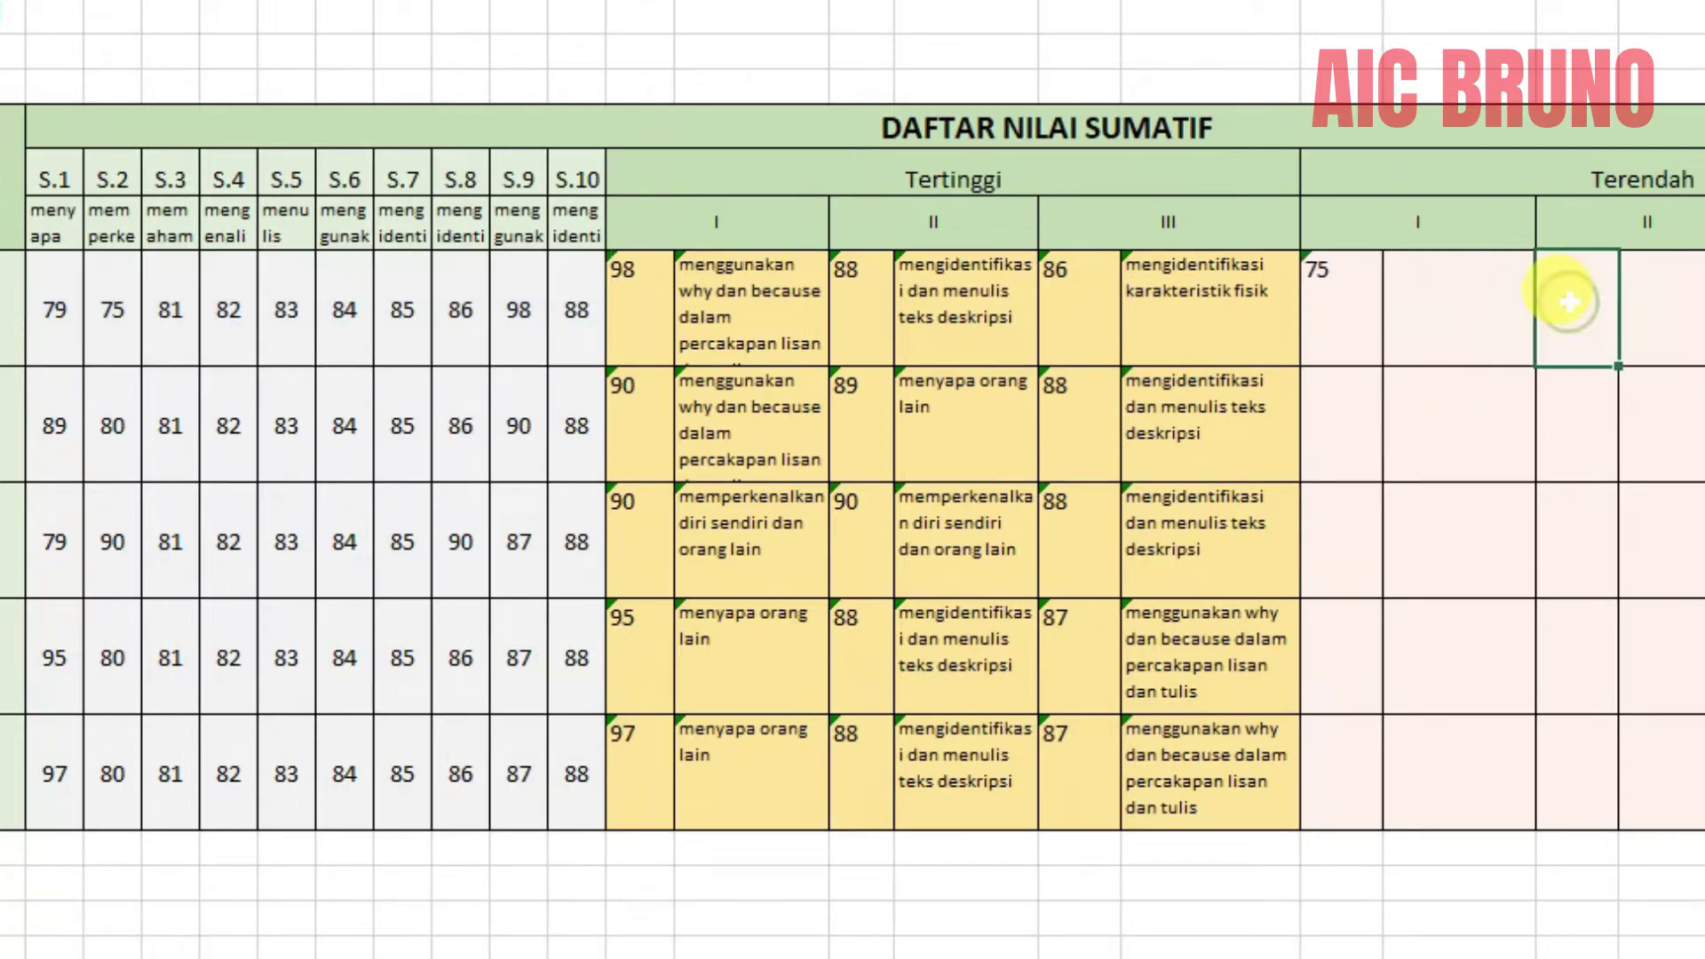
pyautogui.write('=small')
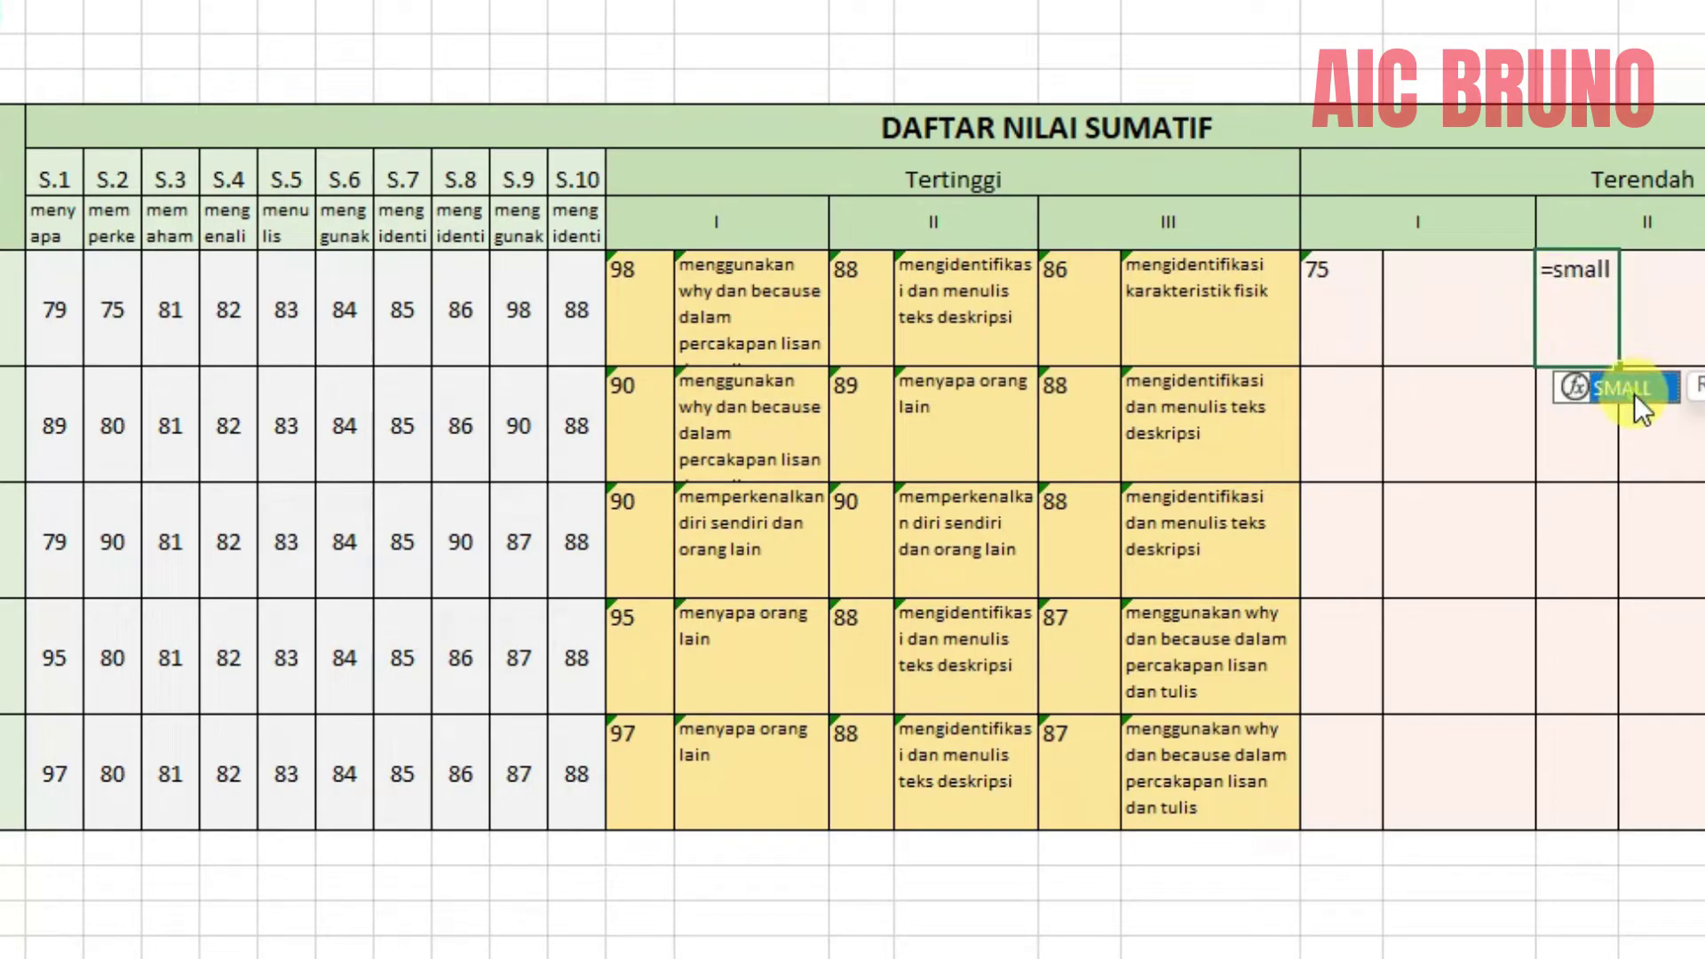
pyautogui.doubleClick(1633, 391)
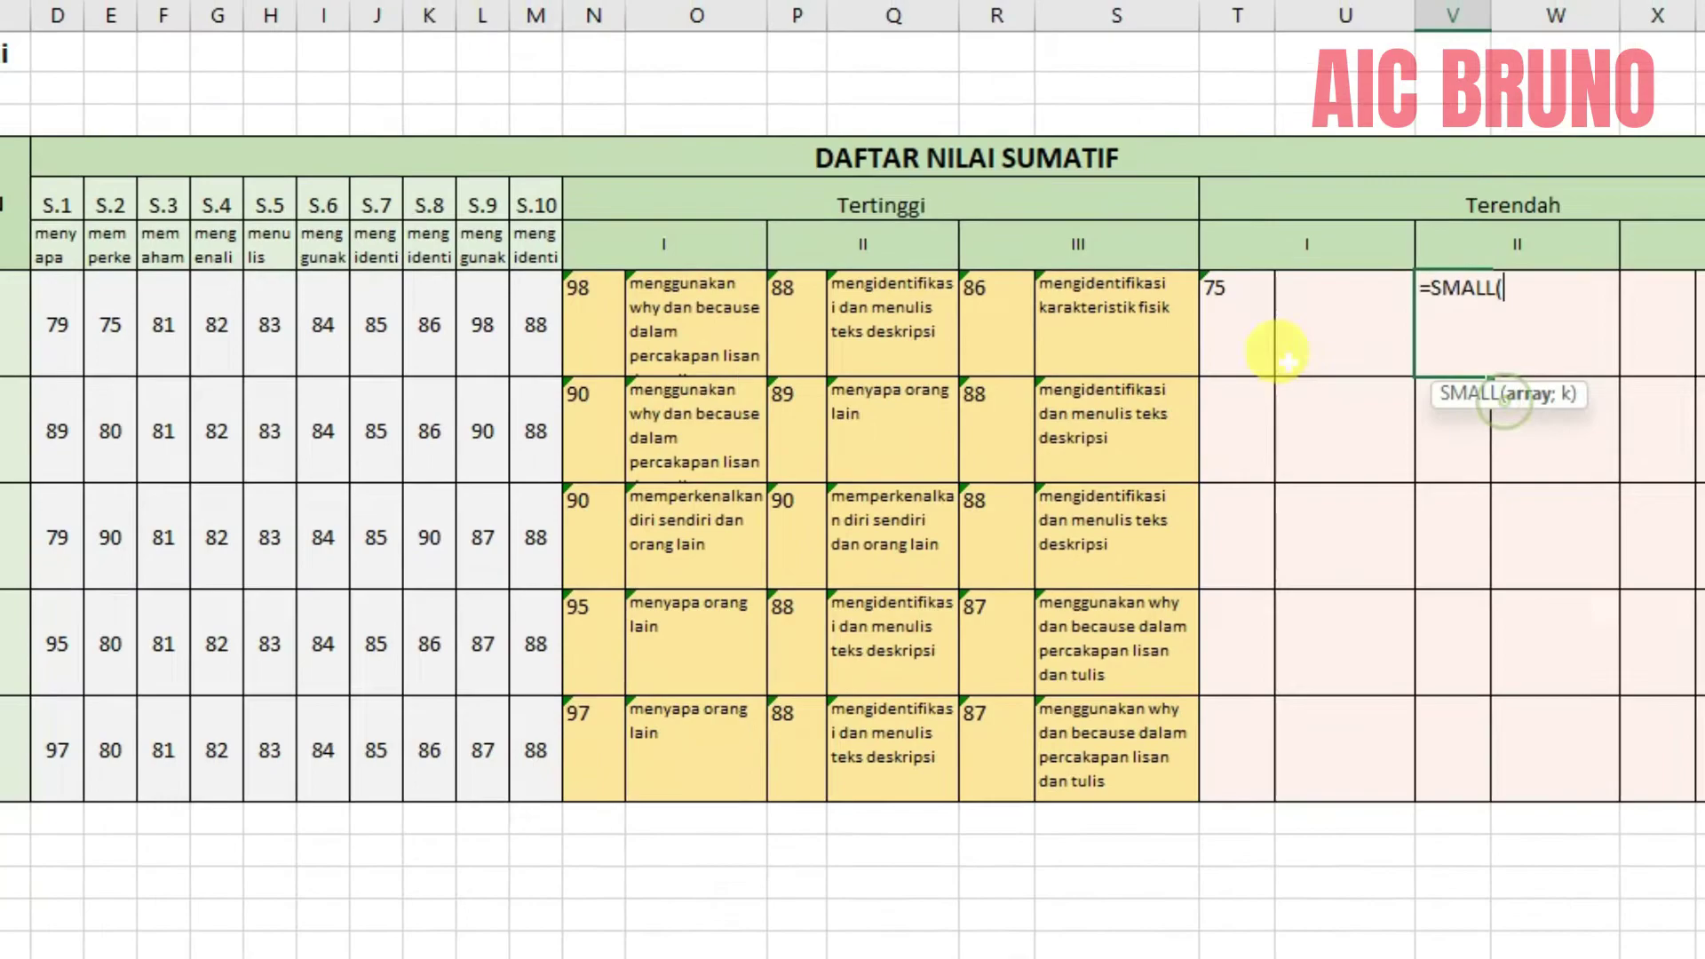
pyautogui.click(60, 300)
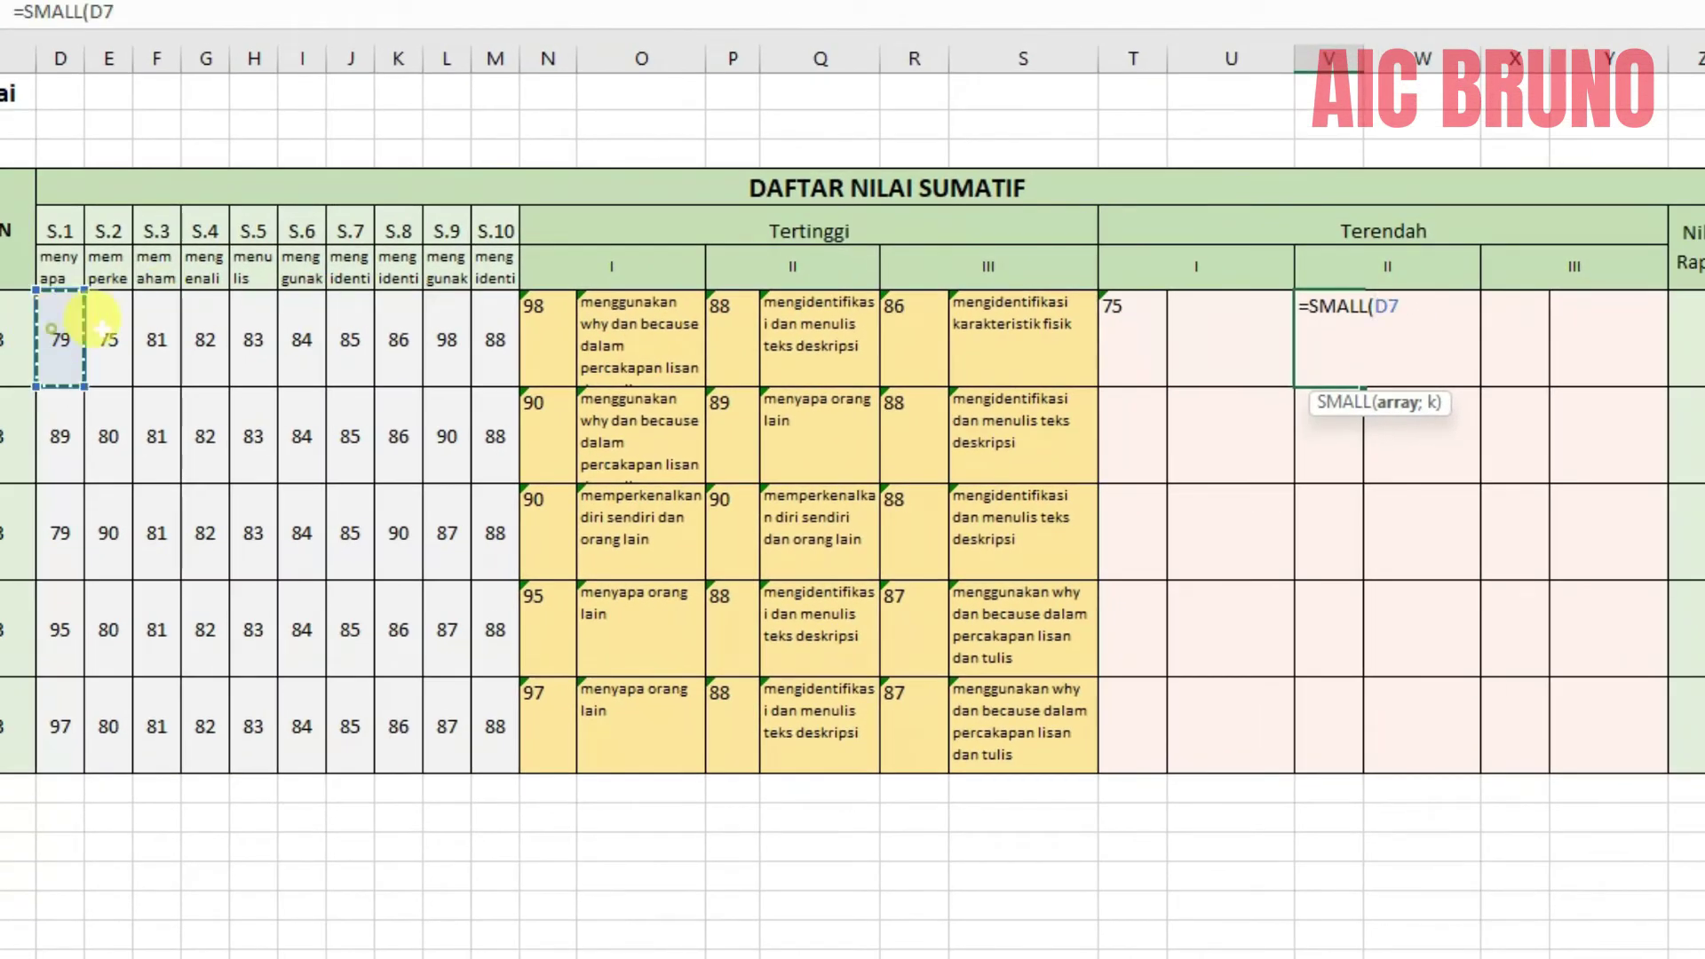
pyautogui.moveTo(103, 329); pyautogui.dragTo(491, 349)
pyautogui.write(';2')
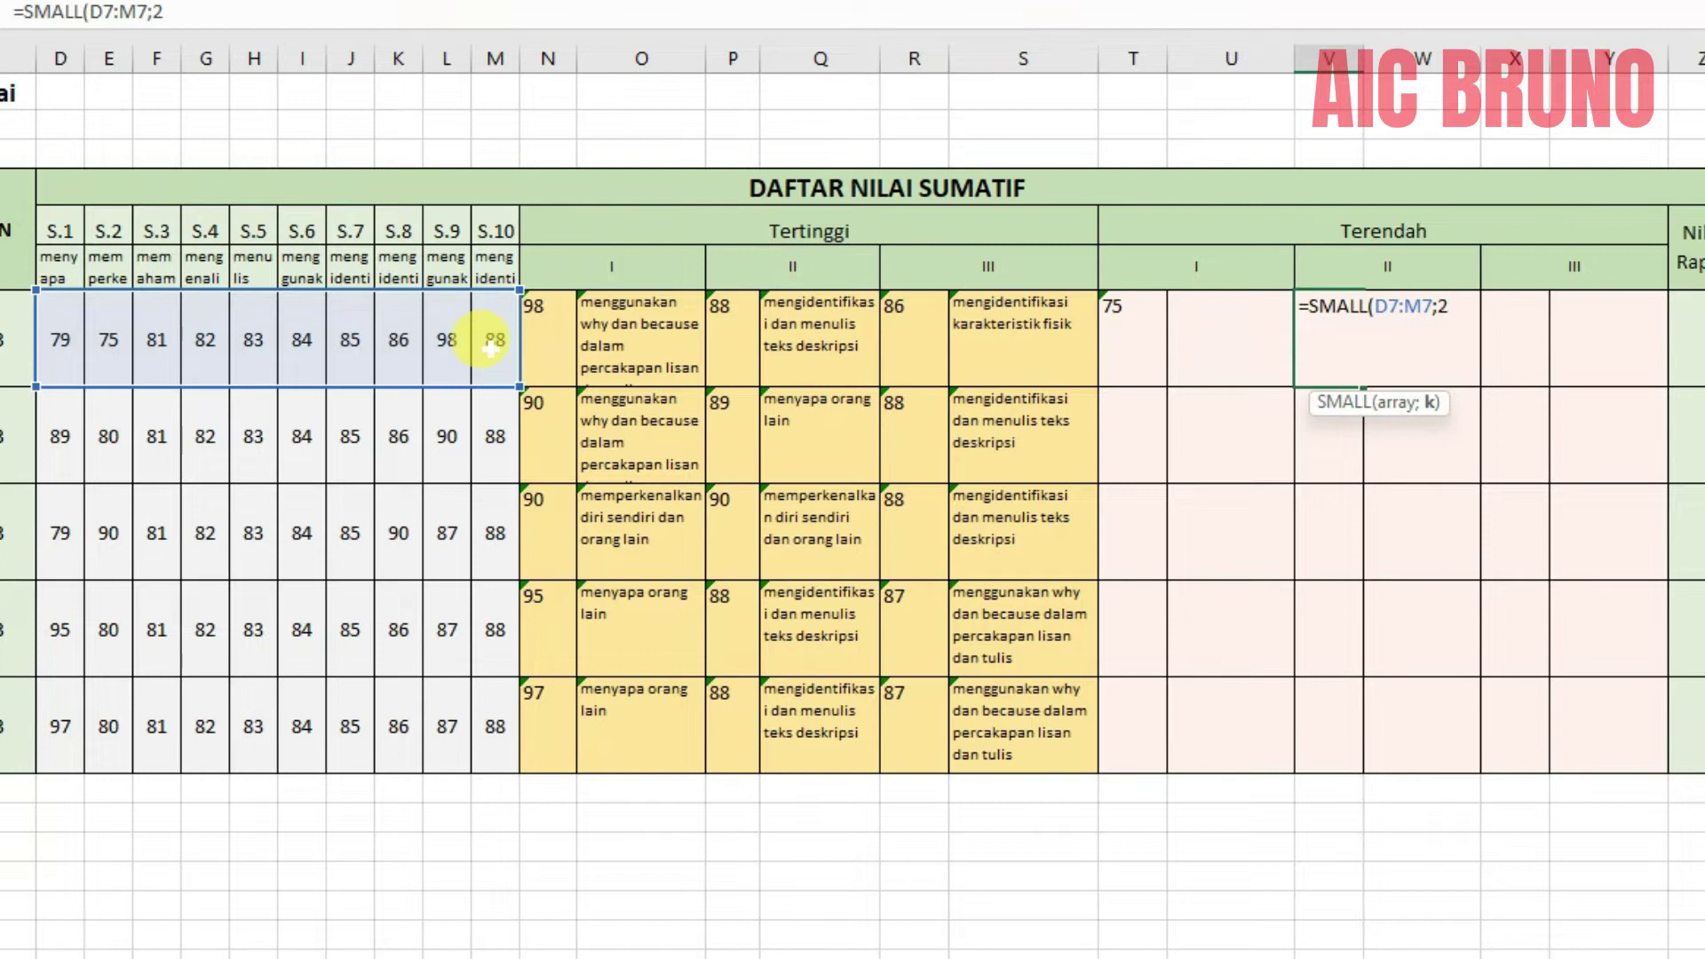
pyautogui.press('Return')
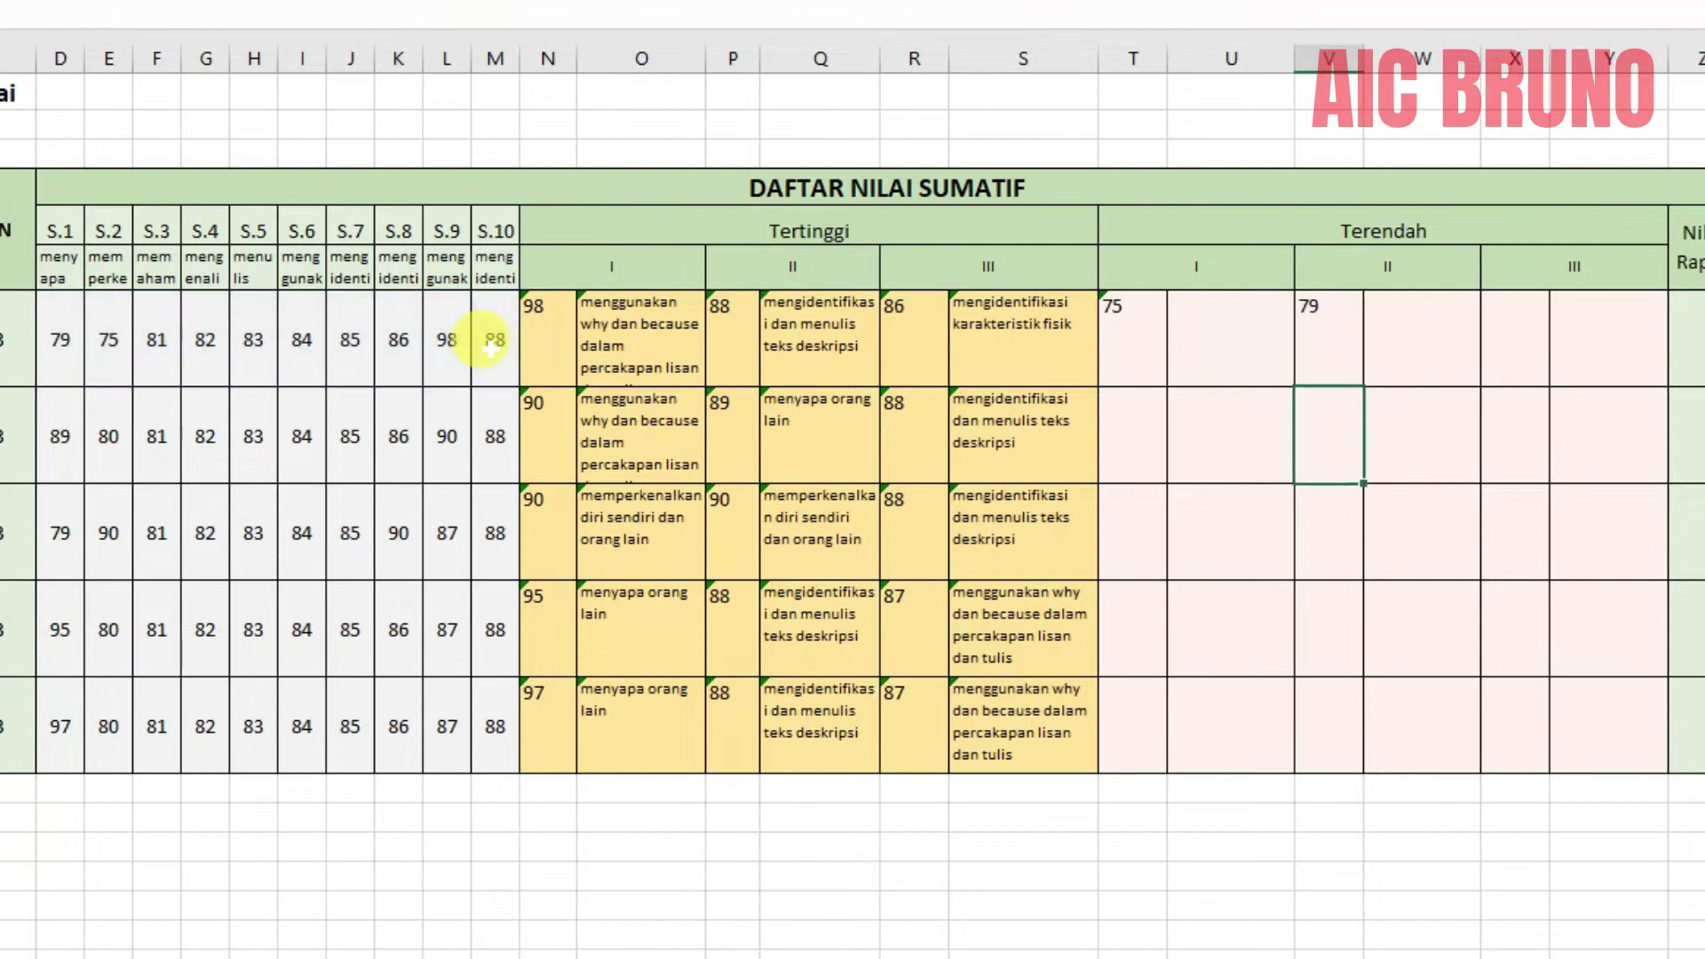
# Enter =SMALL(D7:M7;3) in X7 as Siswa 1's third Terendah score.
pyautogui.click(1509, 325)
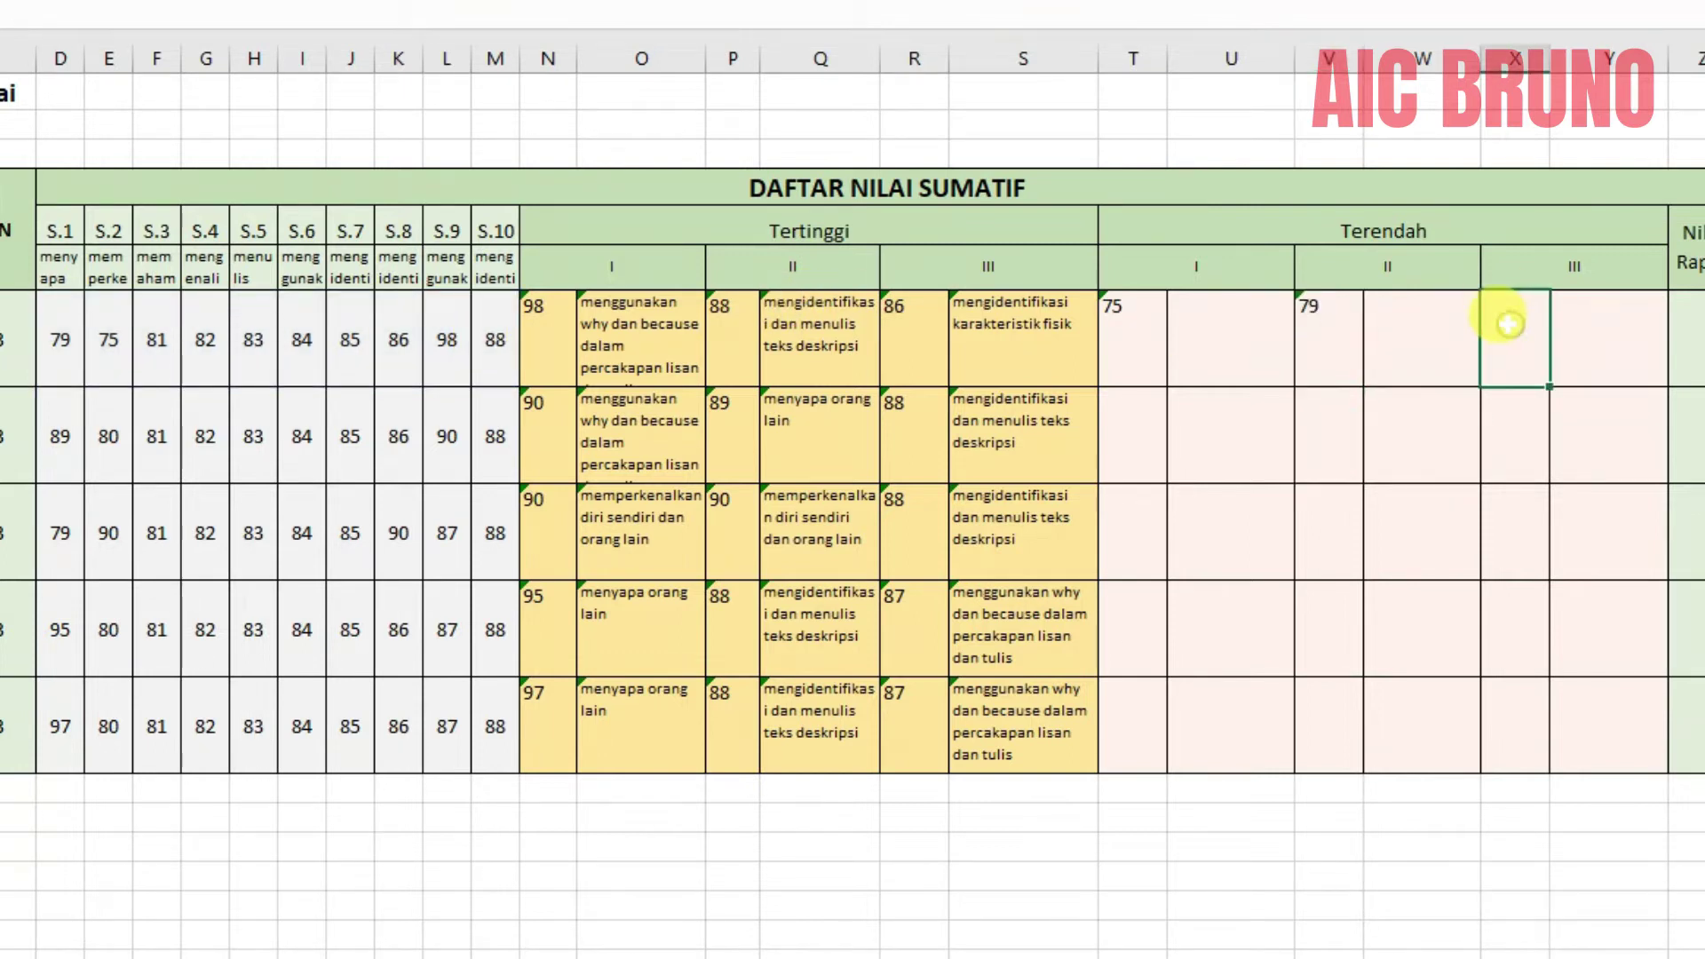
pyautogui.write('=sm')
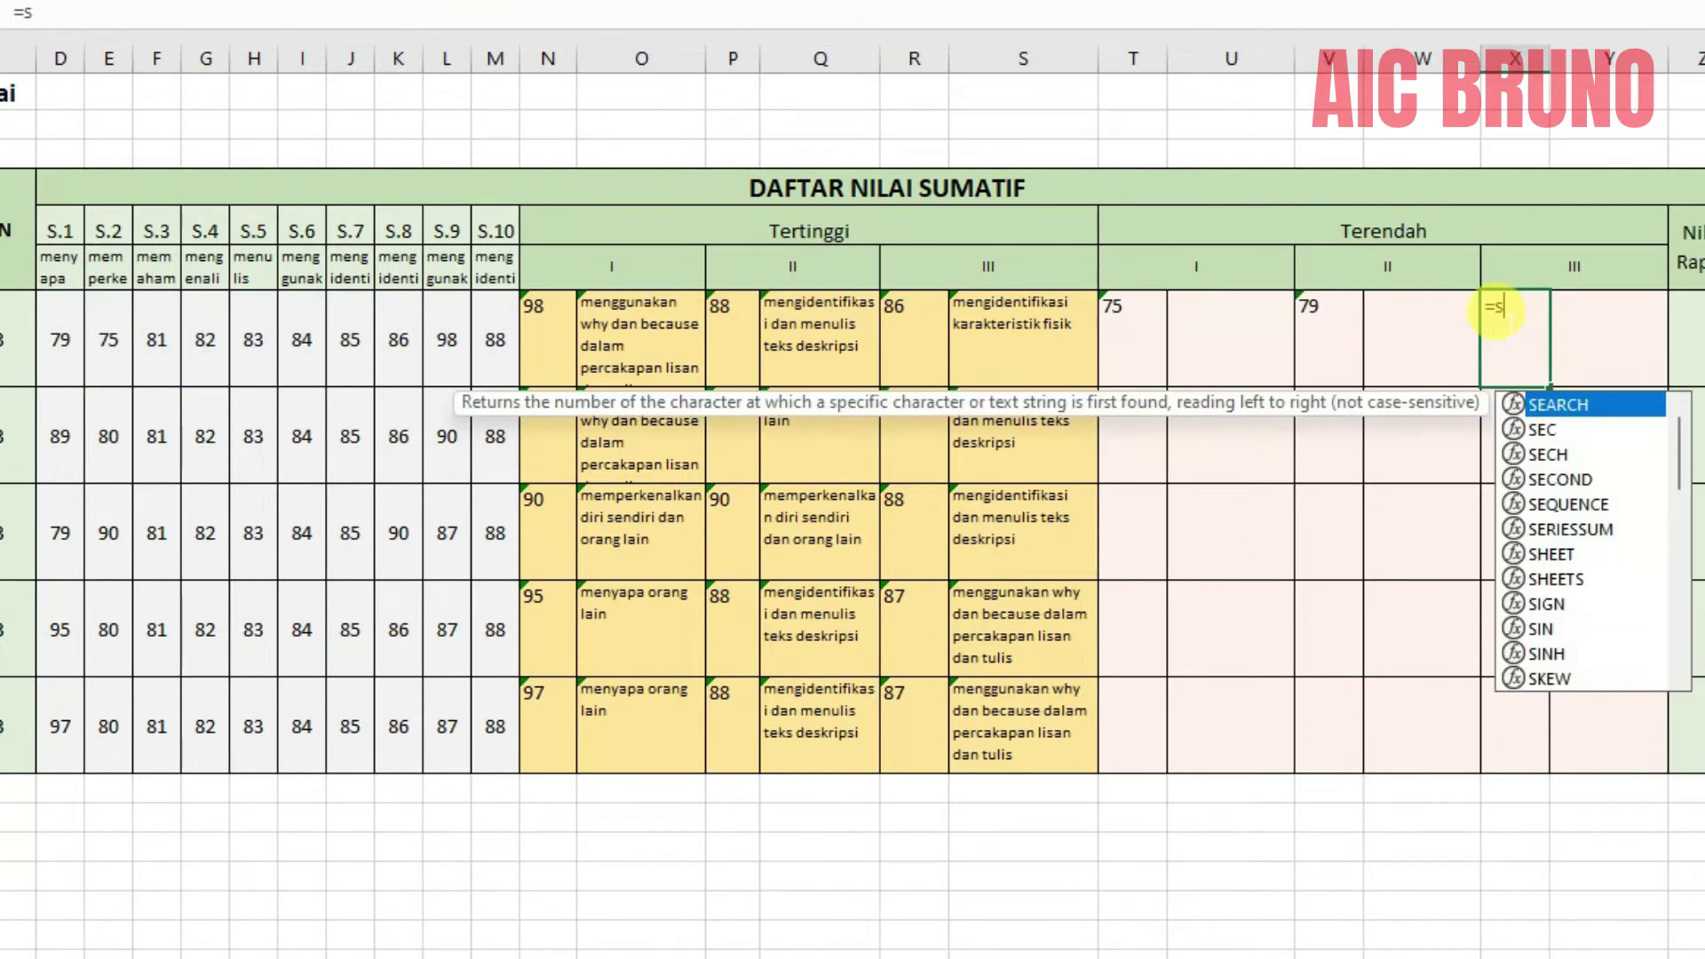
pyautogui.write('a')
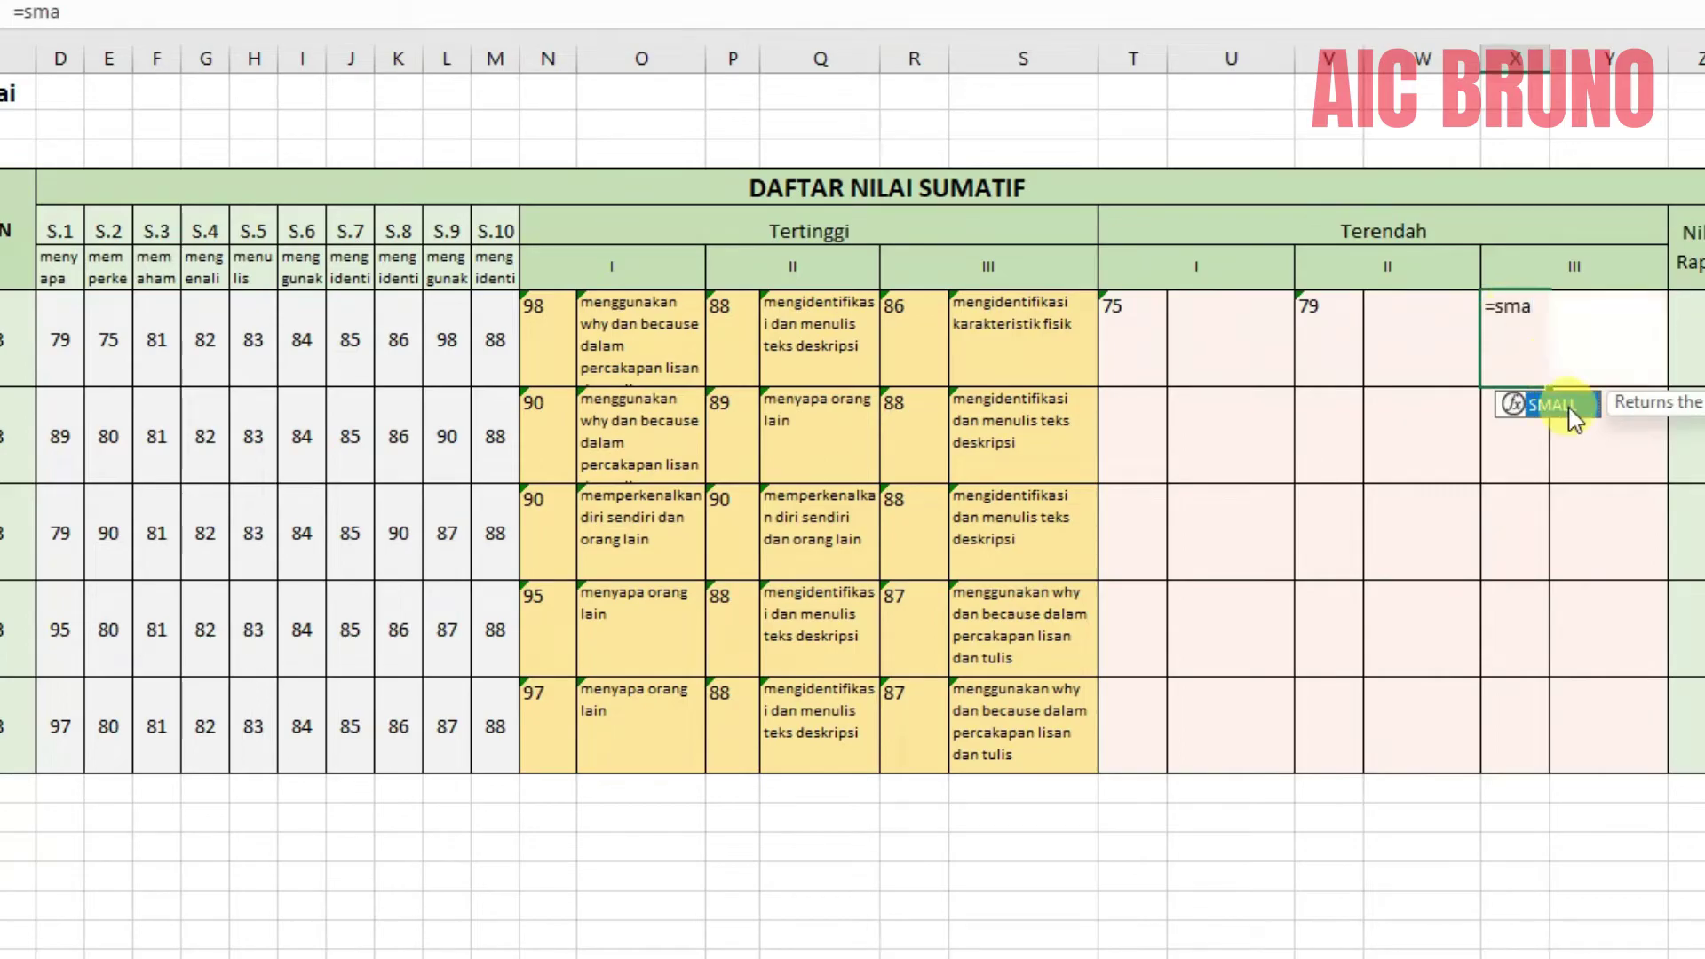
pyautogui.press('Tab')
pyautogui.moveTo(55, 335); pyautogui.dragTo(495, 335)
pyautogui.write(';3')
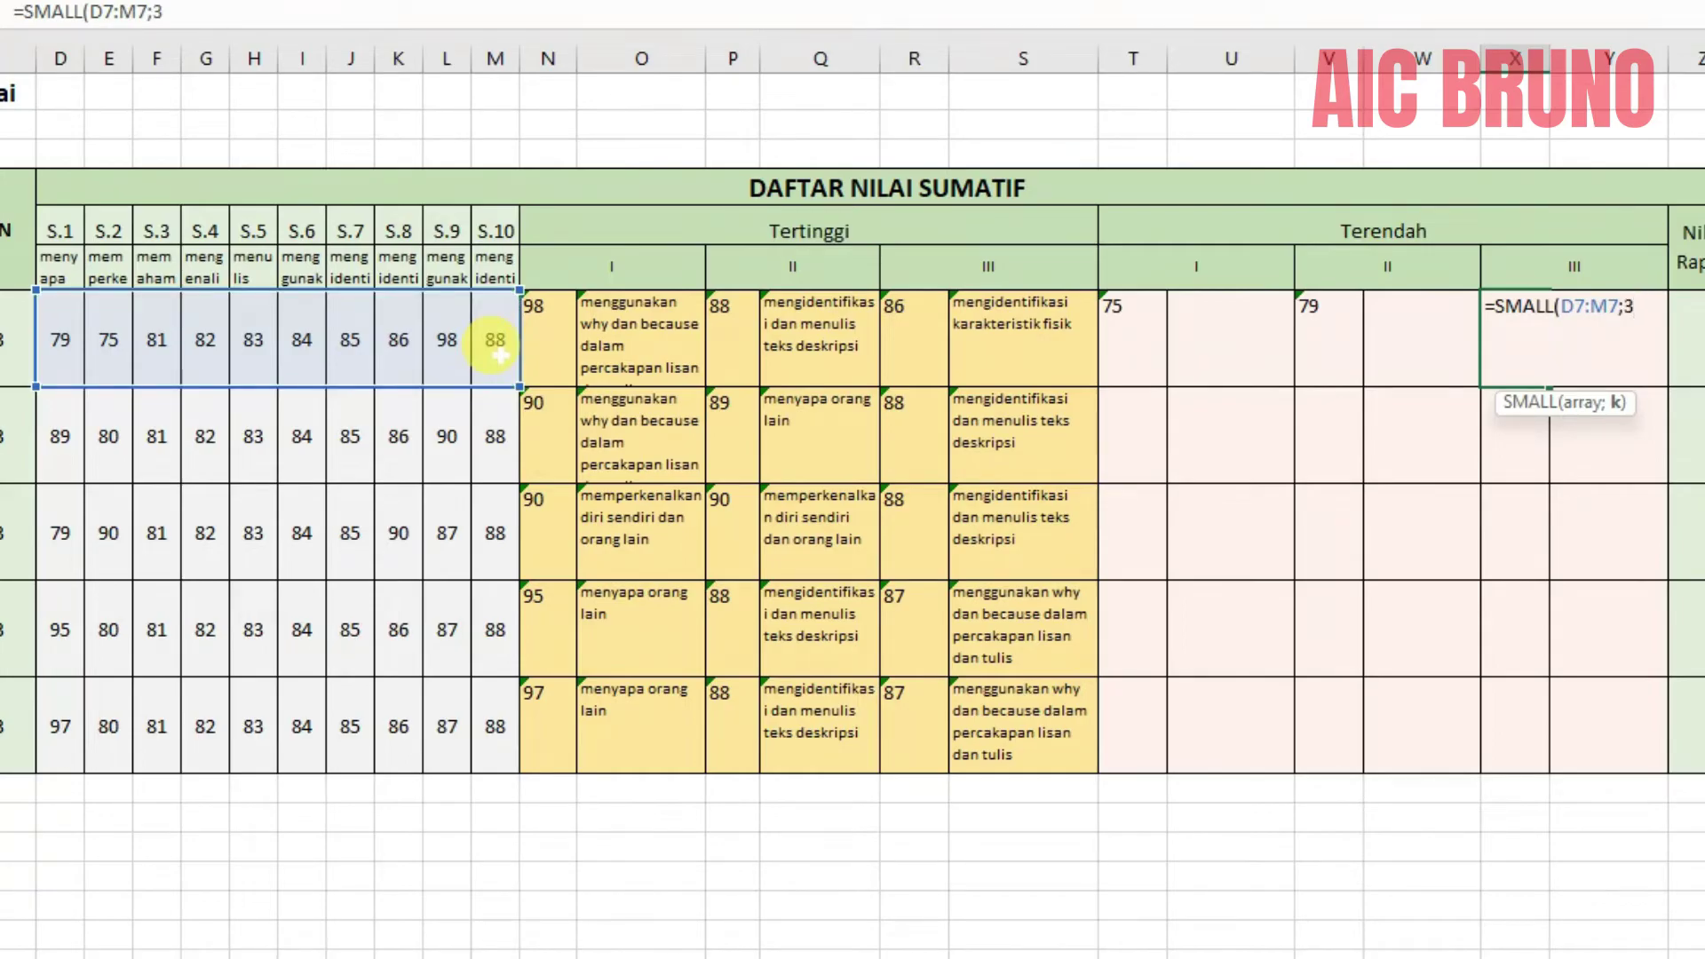
pyautogui.press('Return')
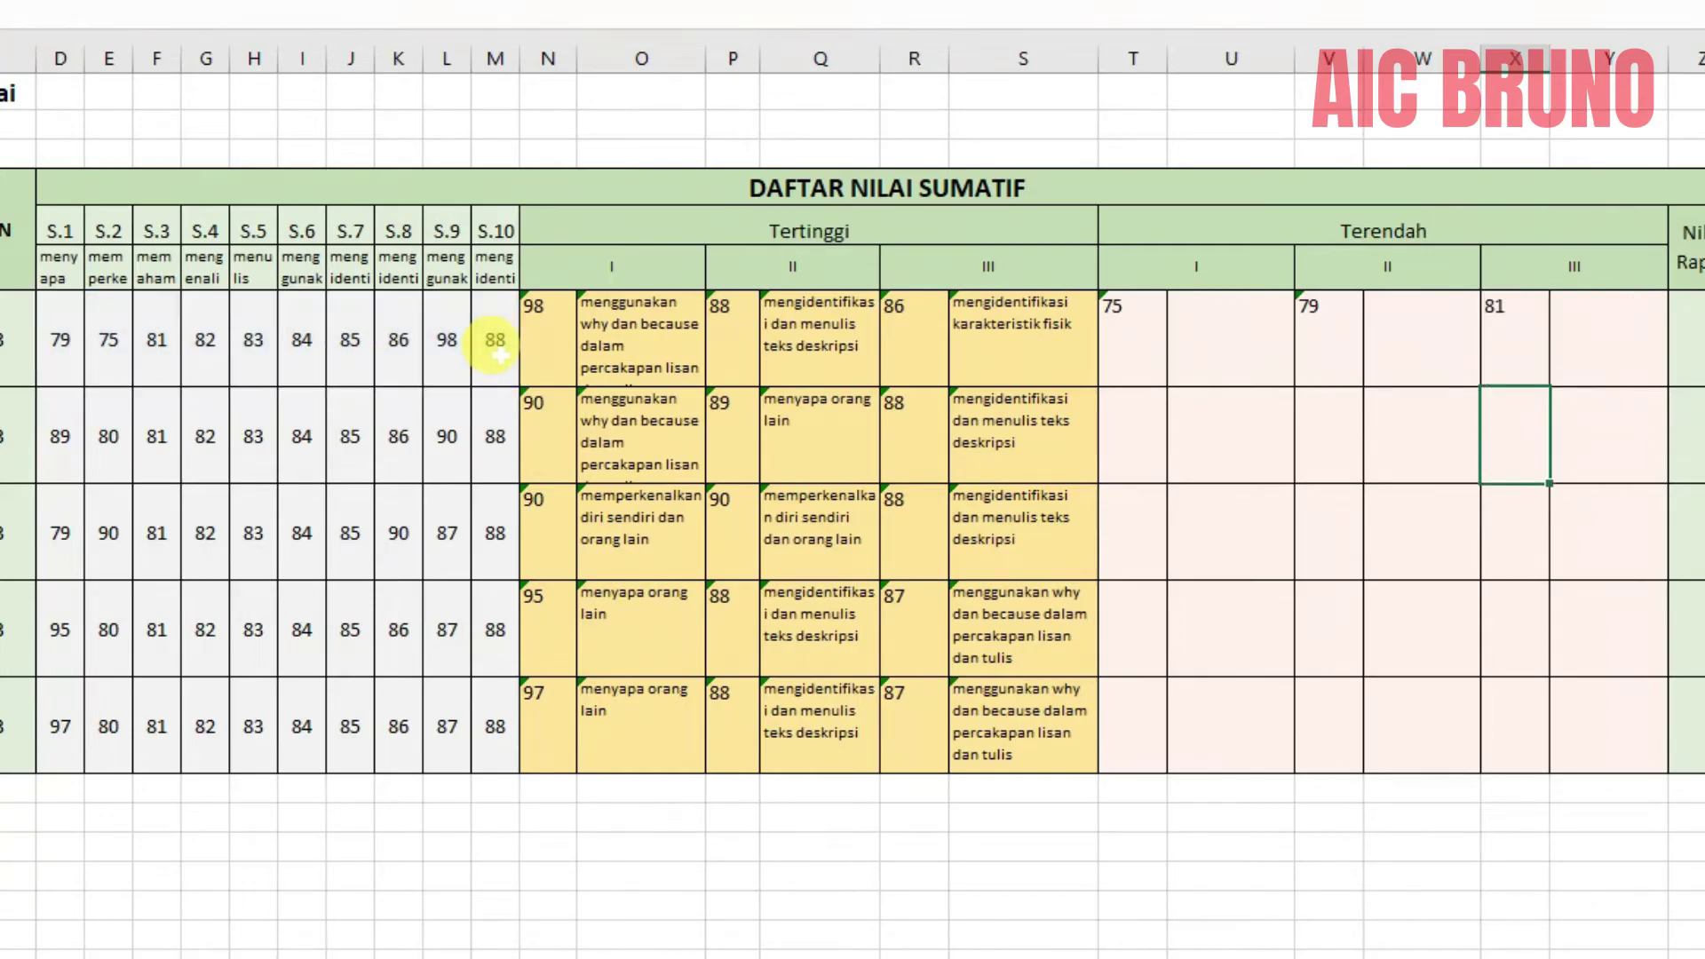
# Review Siswa 1's first Terendah score in T7 and the XLOOKUP formulas behind the Tertinggi descriptions in O7, Q7 and S7.
pyautogui.click(1140, 327)
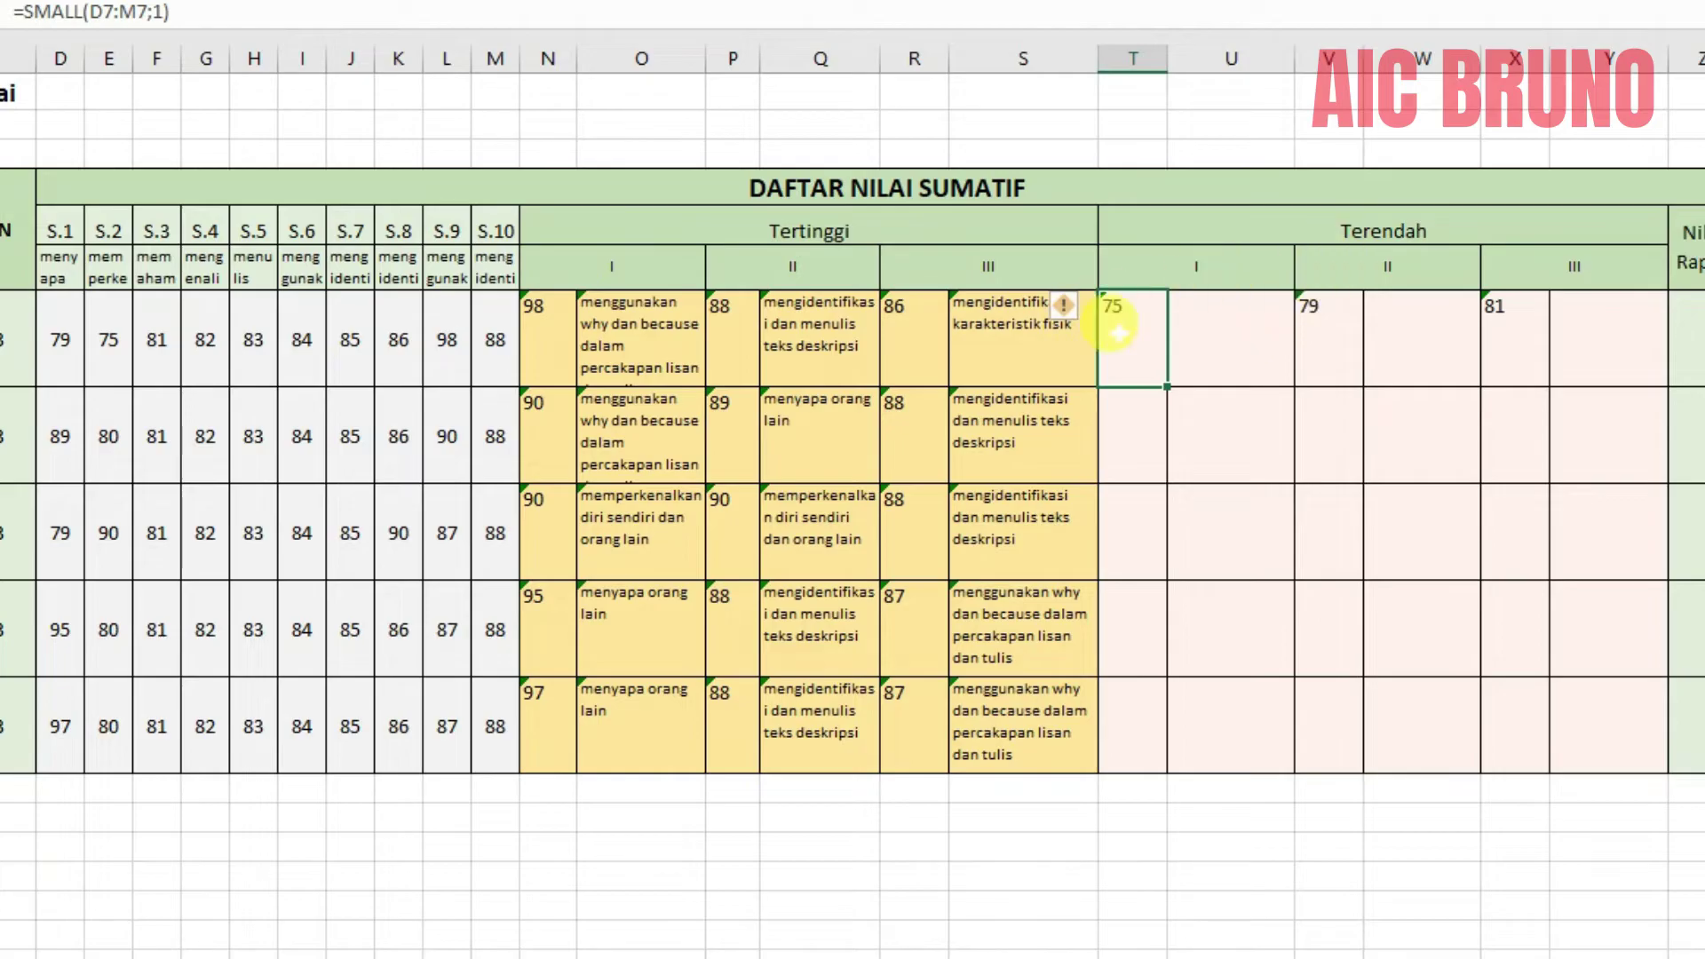
pyautogui.click(1232, 311)
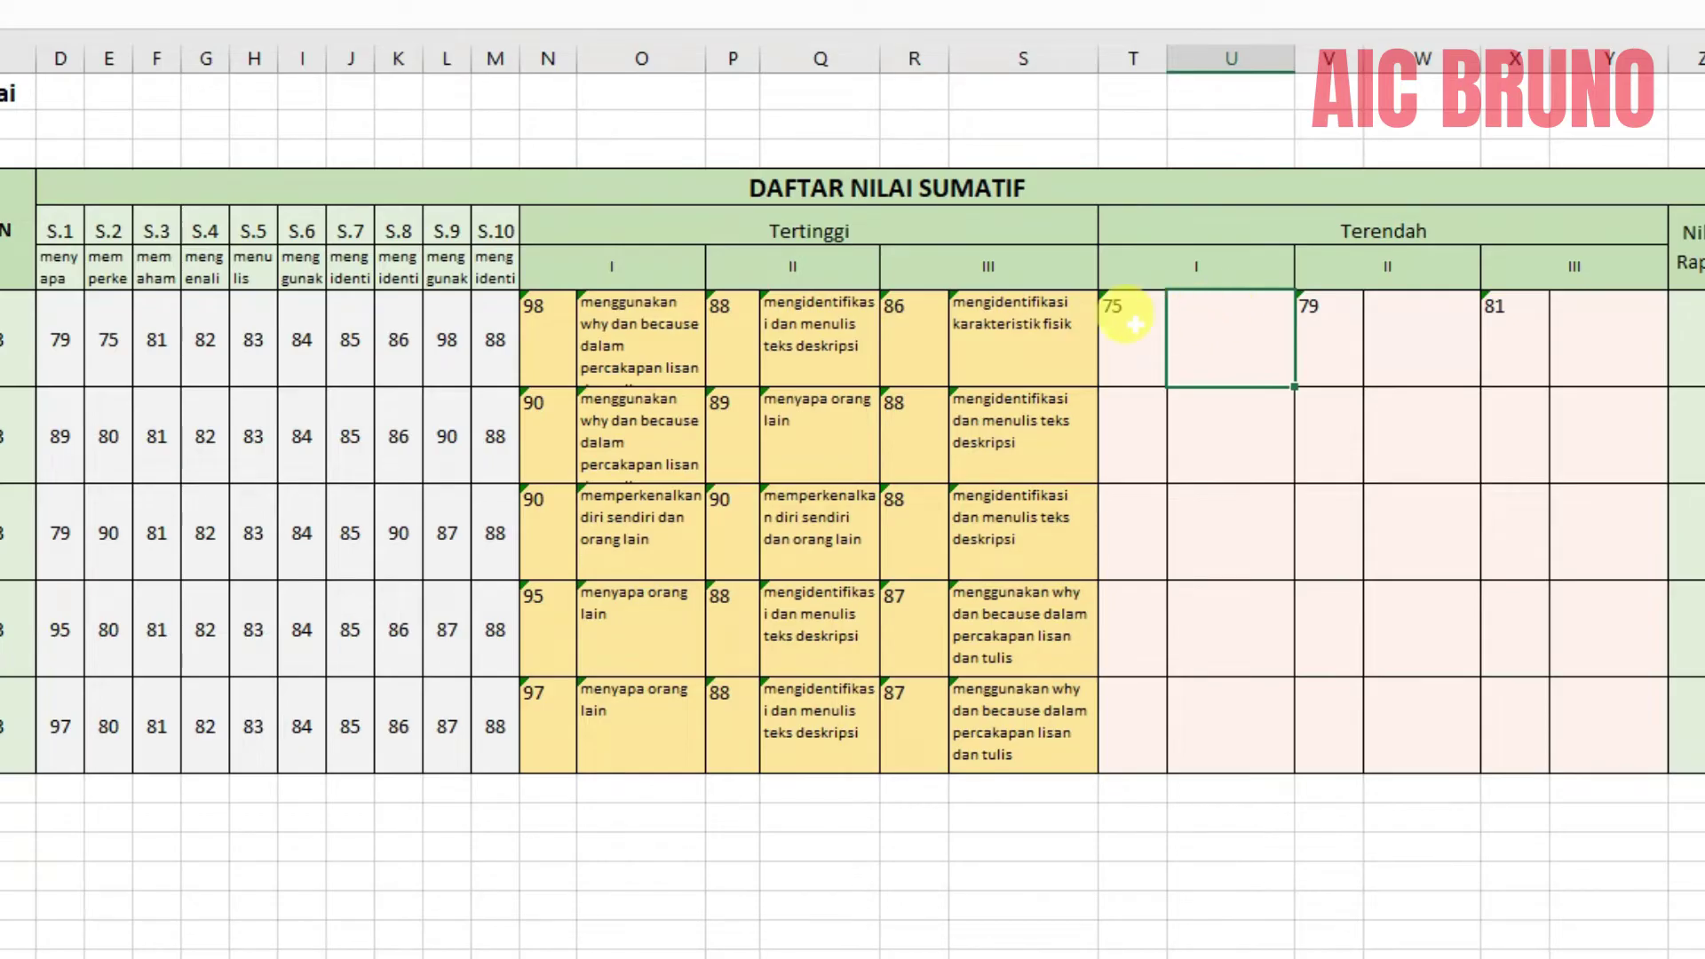
pyautogui.click(1110, 306)
pyautogui.click(1232, 328)
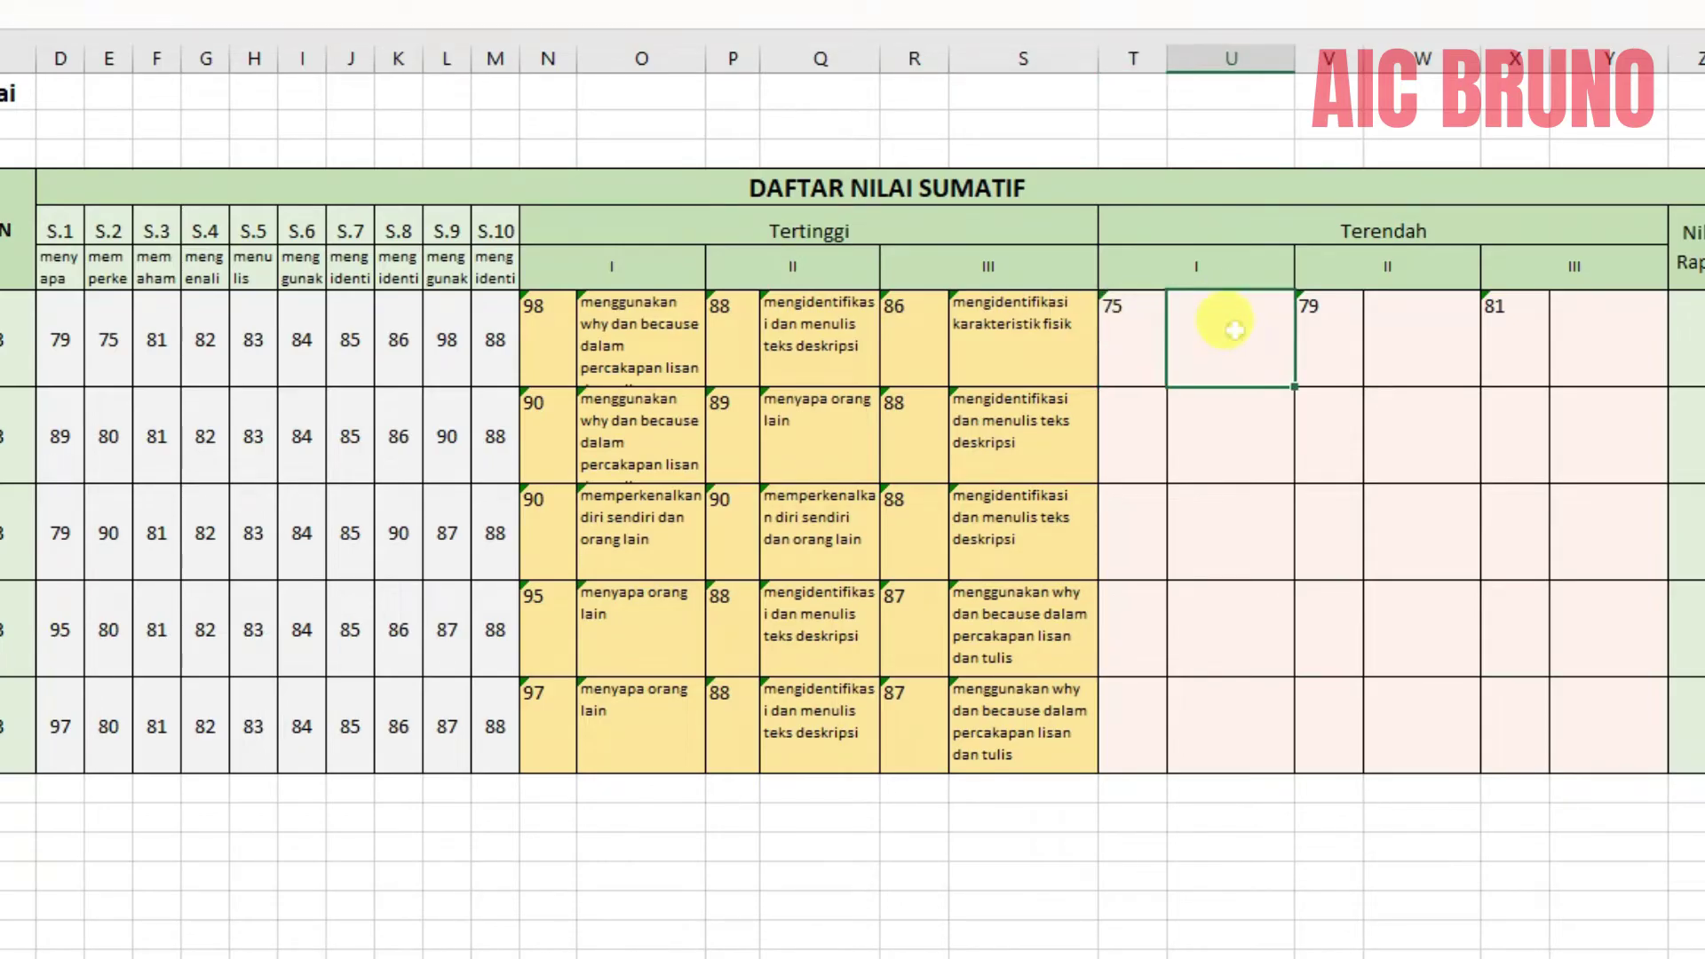
pyautogui.click(622, 307)
pyautogui.click(817, 322)
pyautogui.click(996, 328)
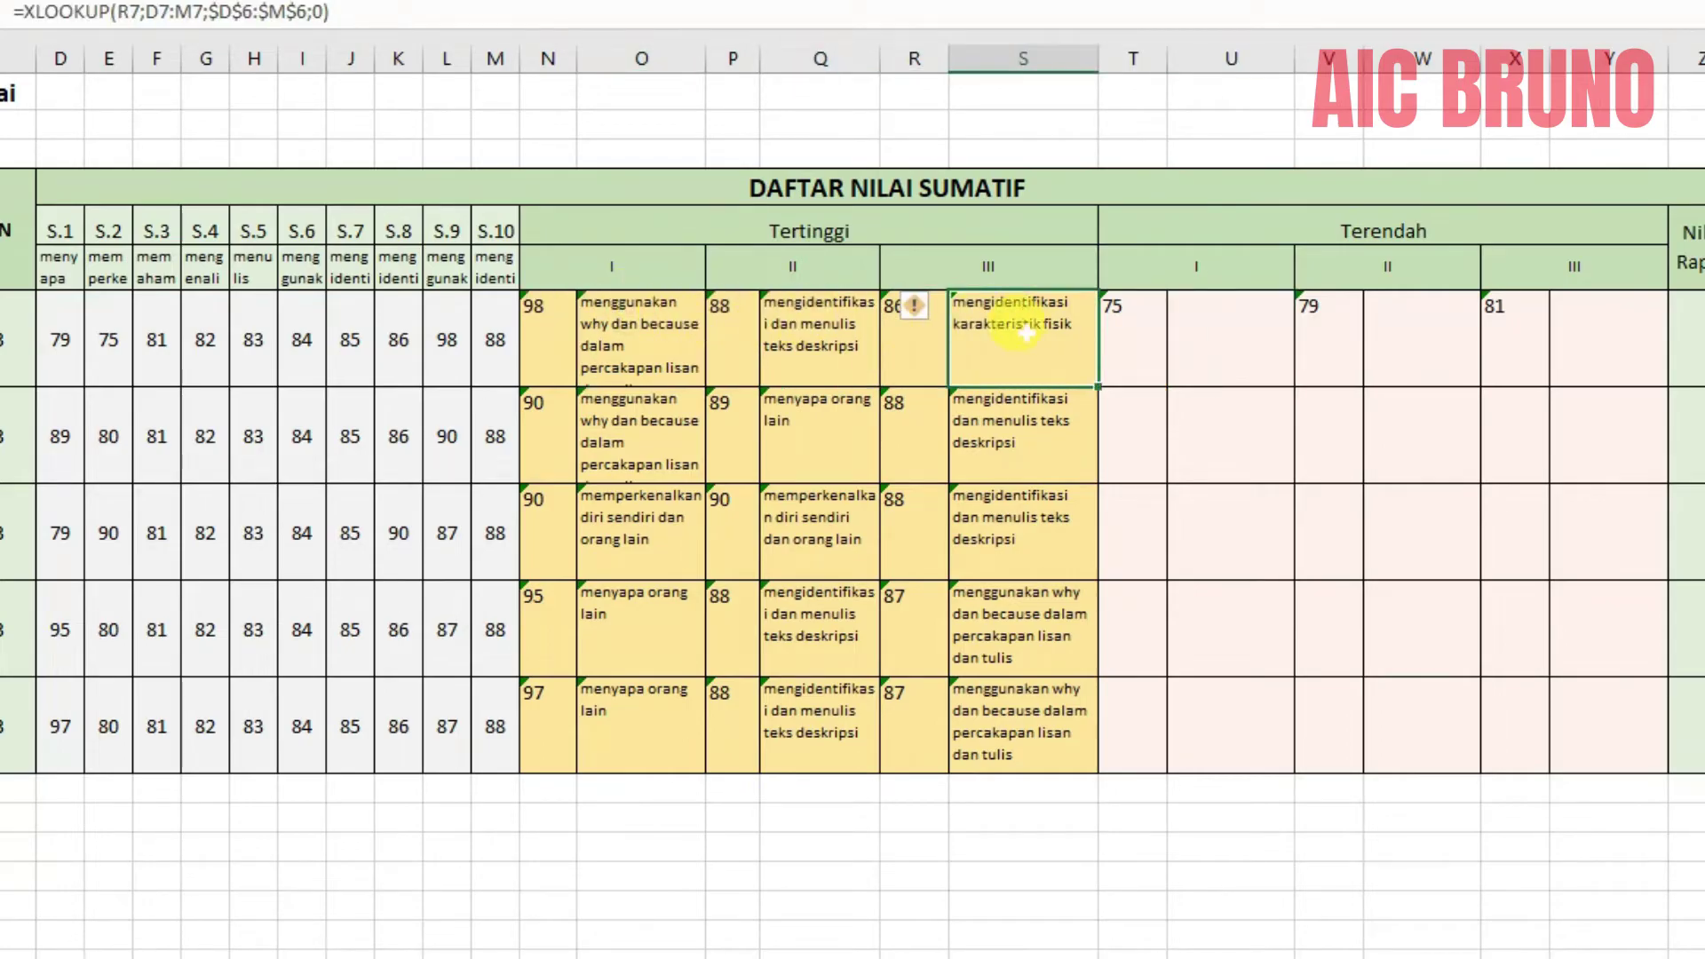
# Enter =XLOOKUP(T7;D7:M7;$D$6:$M$6;0) in U7 to return the description for Siswa 1's first Terendah score.
pyautogui.click(1208, 331)
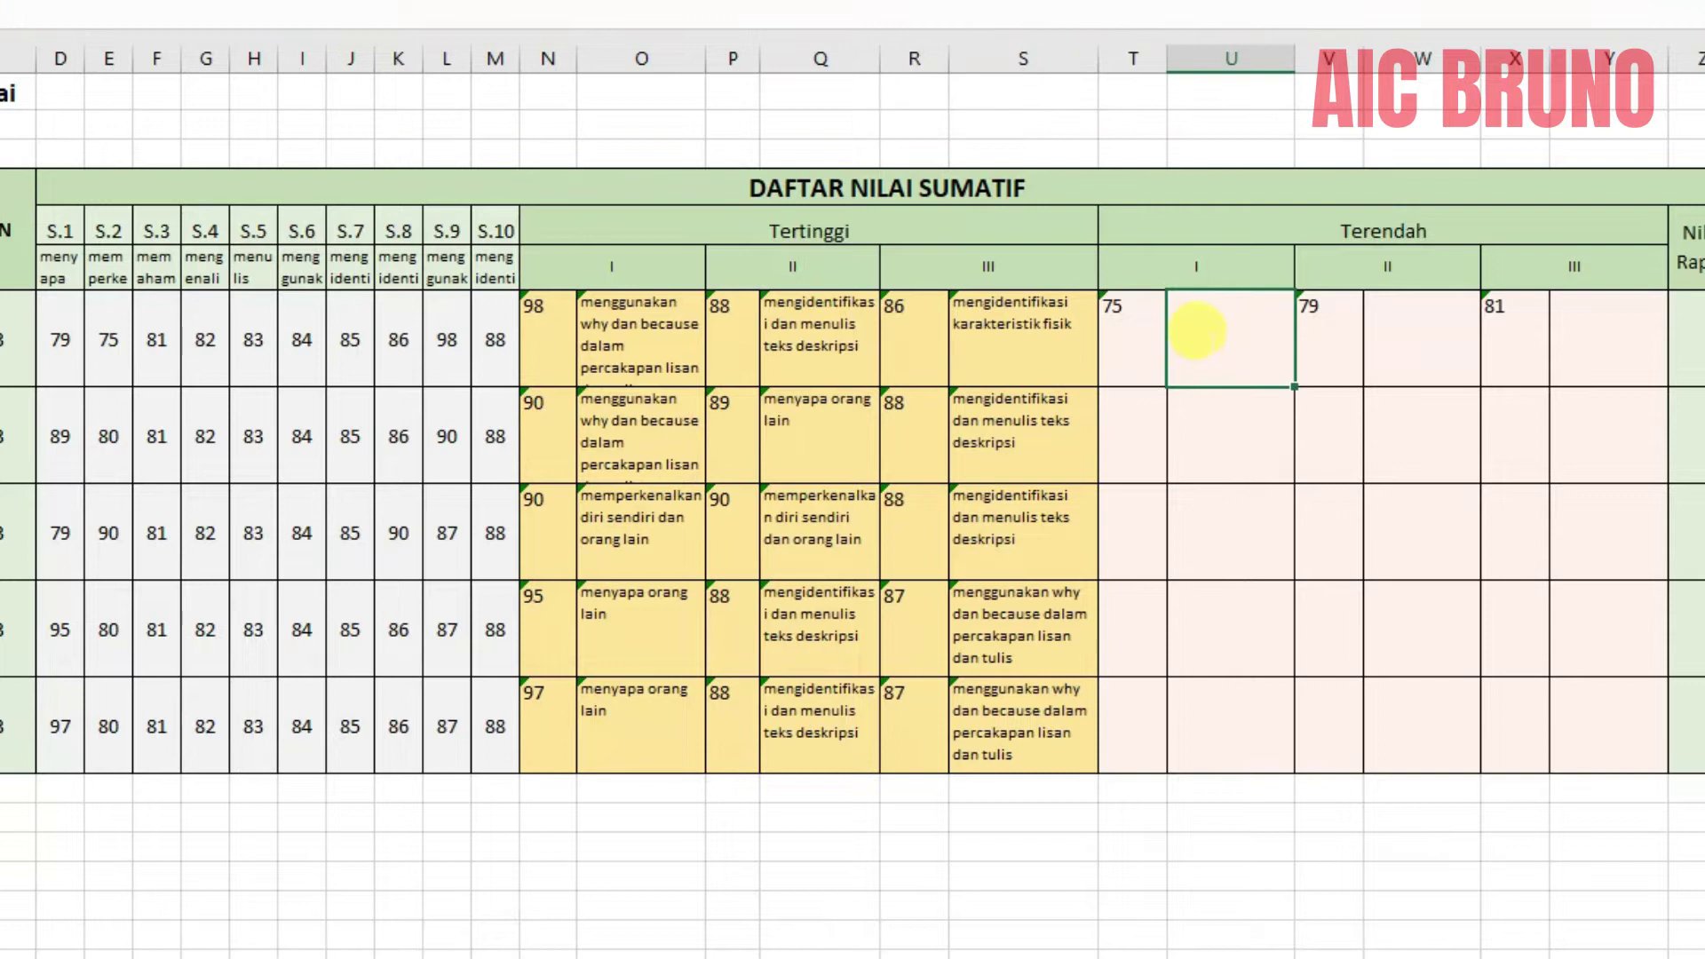
pyautogui.write('=x')
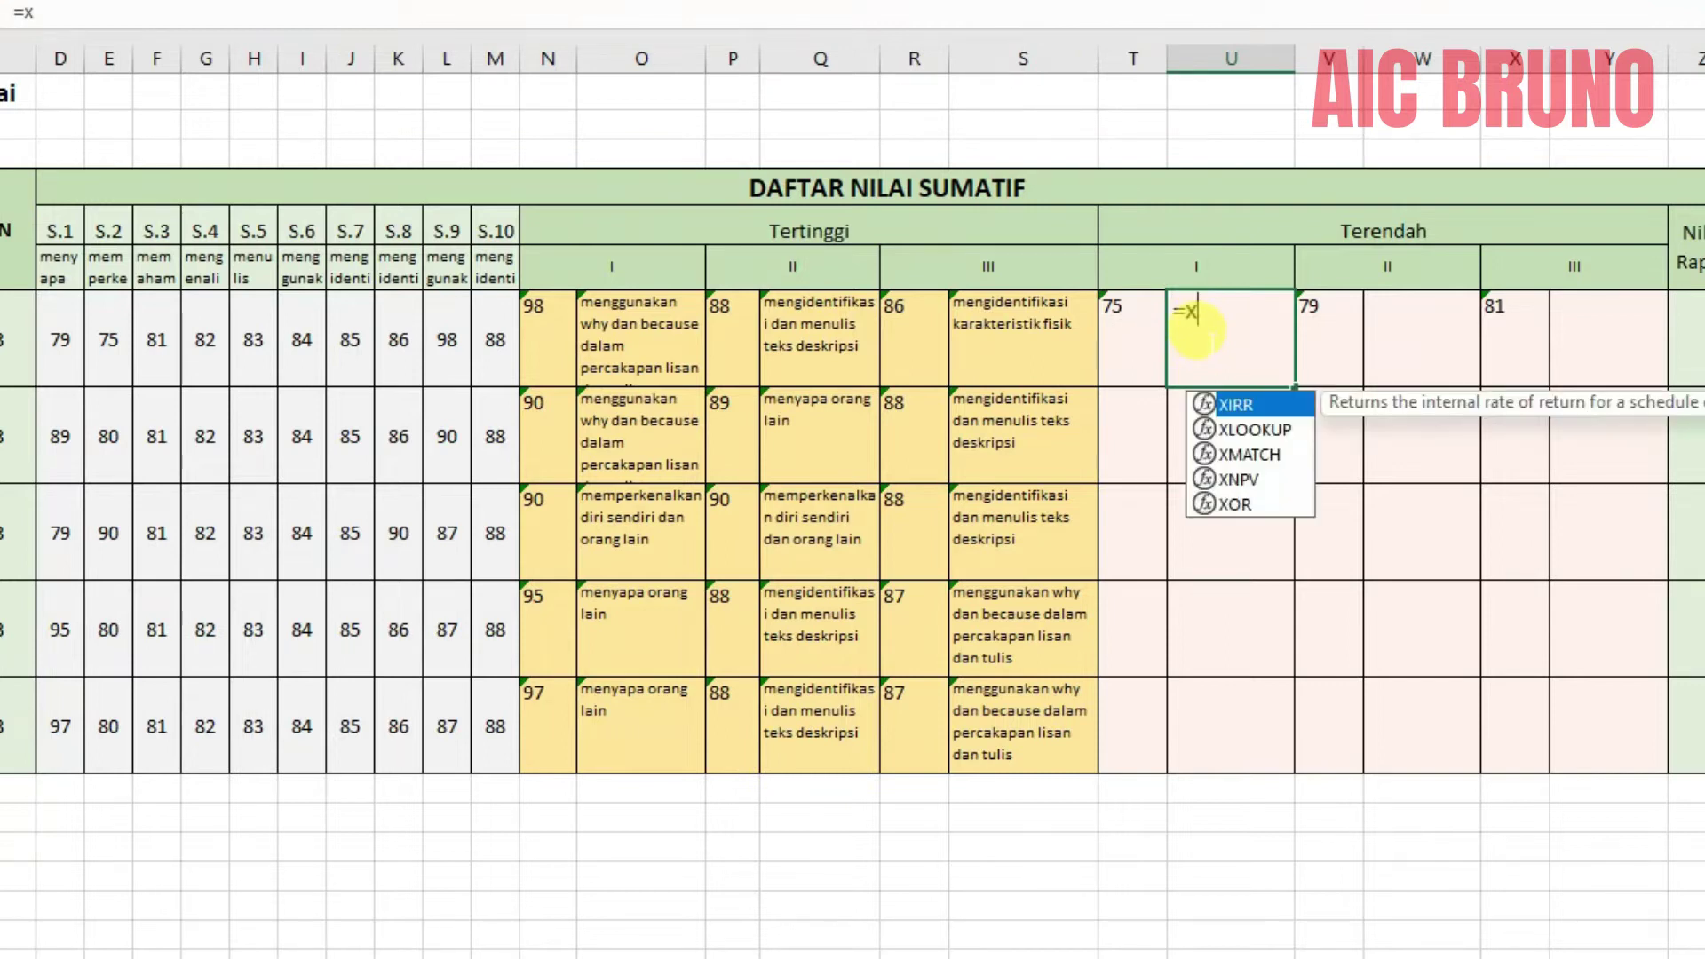
pyautogui.doubleClick(1273, 428)
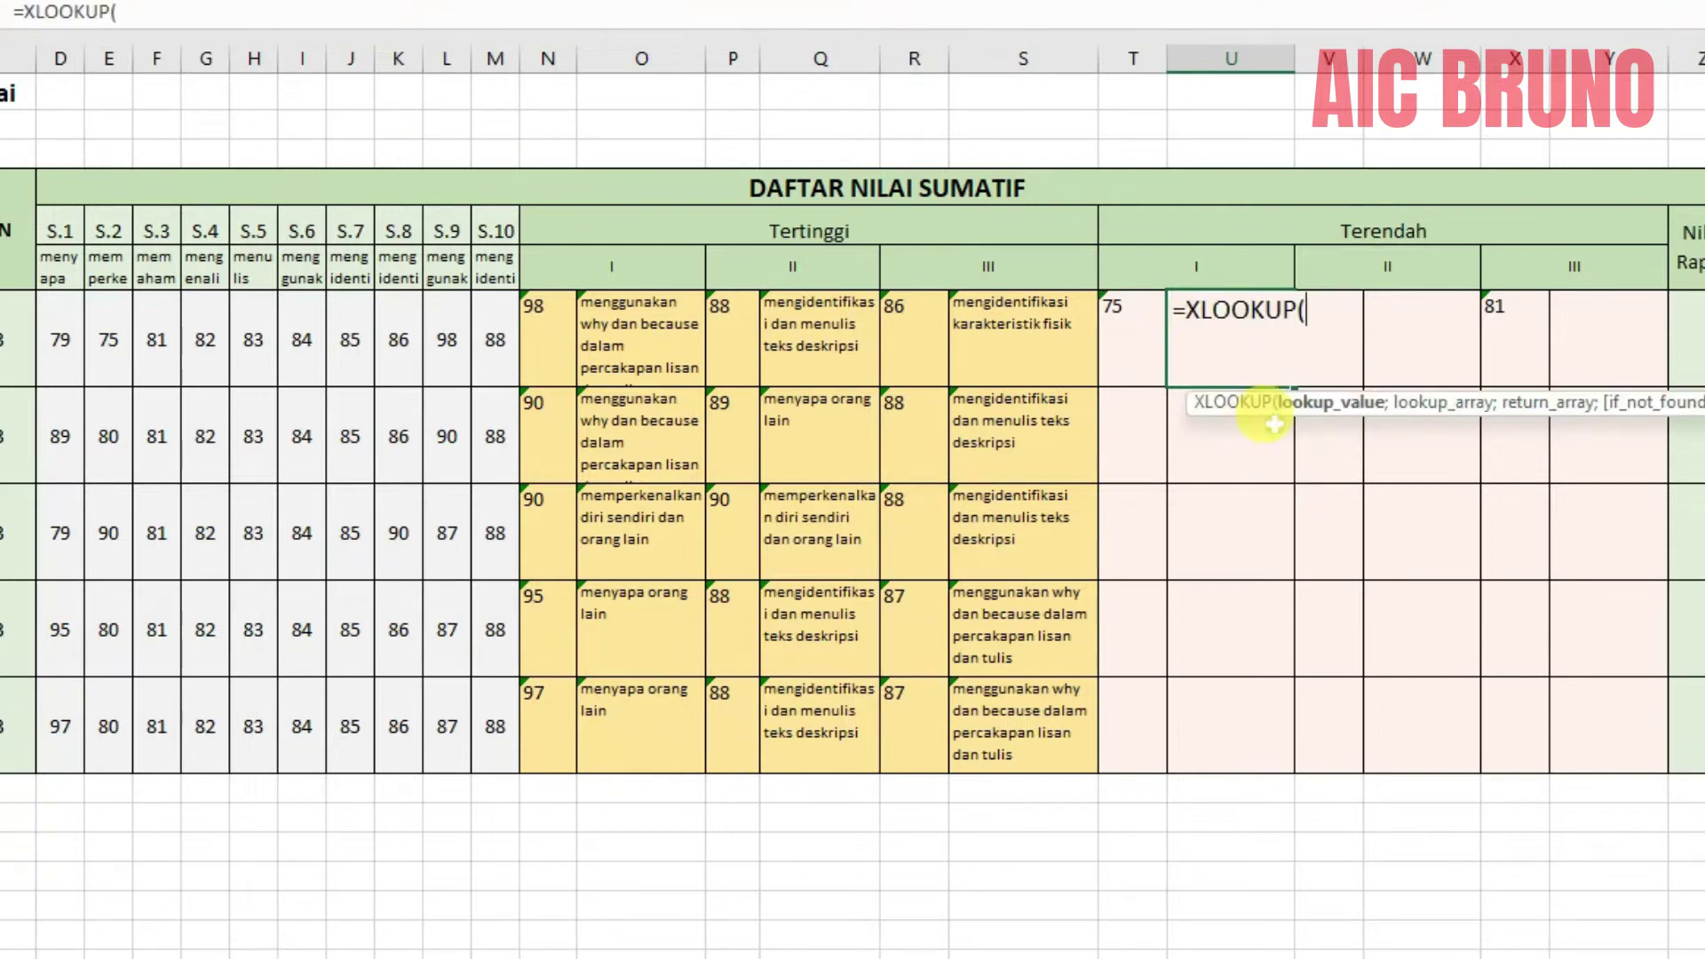
pyautogui.click(1115, 313)
pyautogui.write(';')
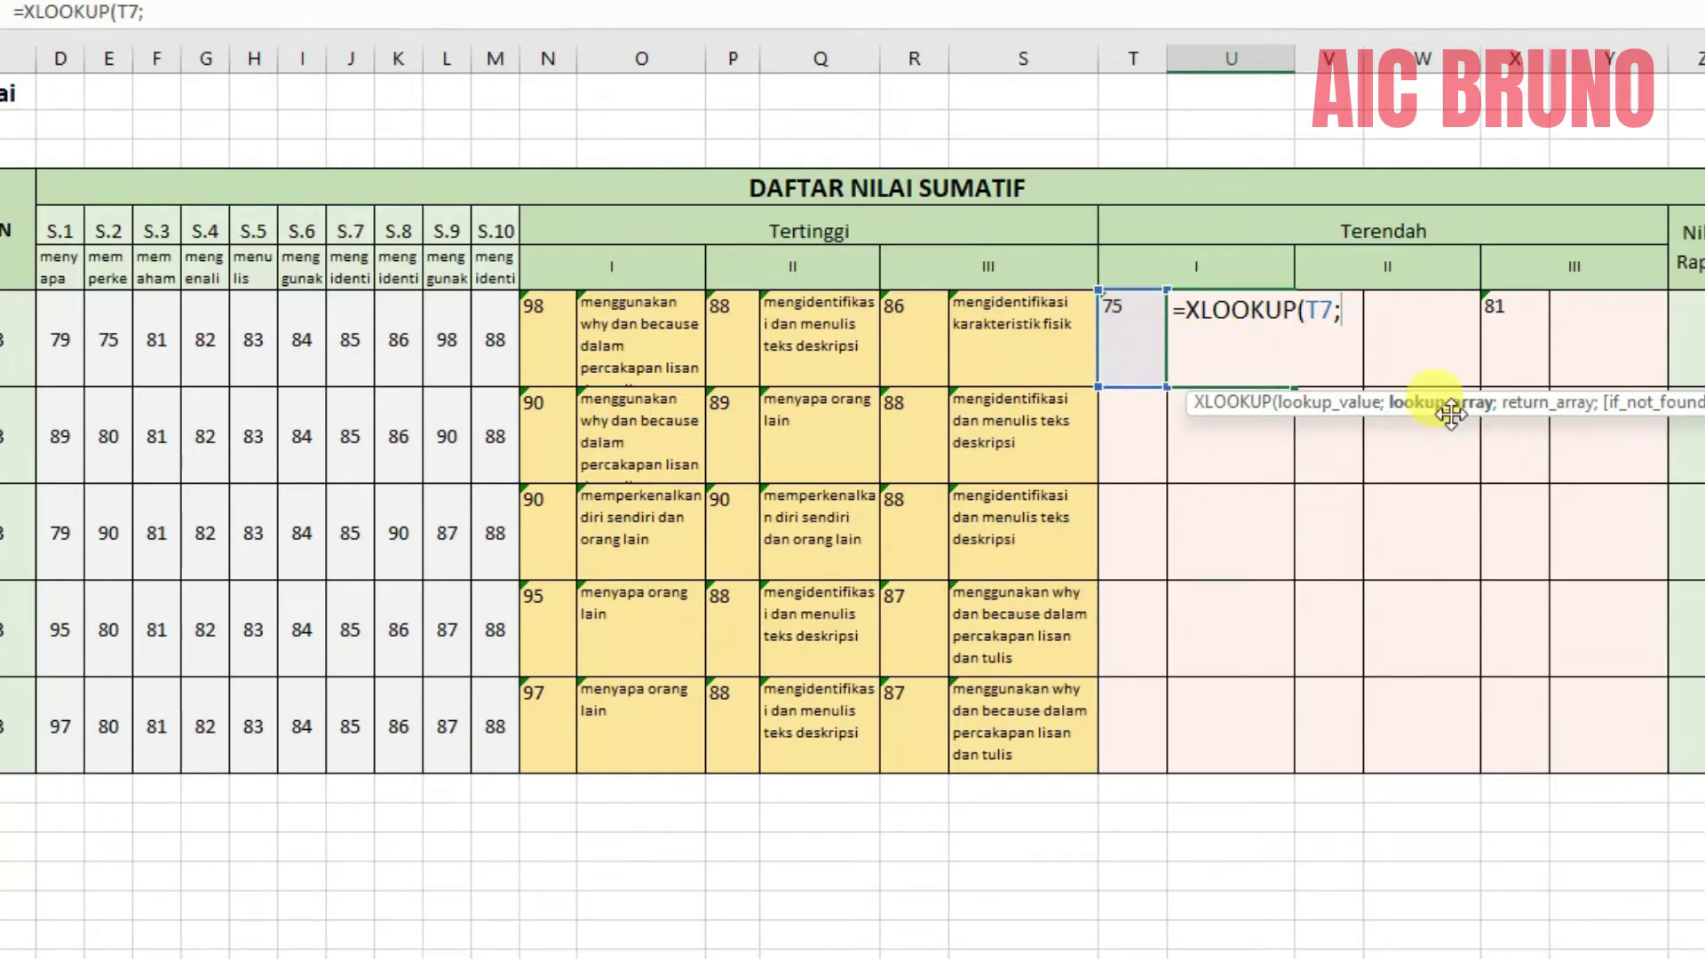
pyautogui.moveTo(58, 337); pyautogui.dragTo(495, 340)
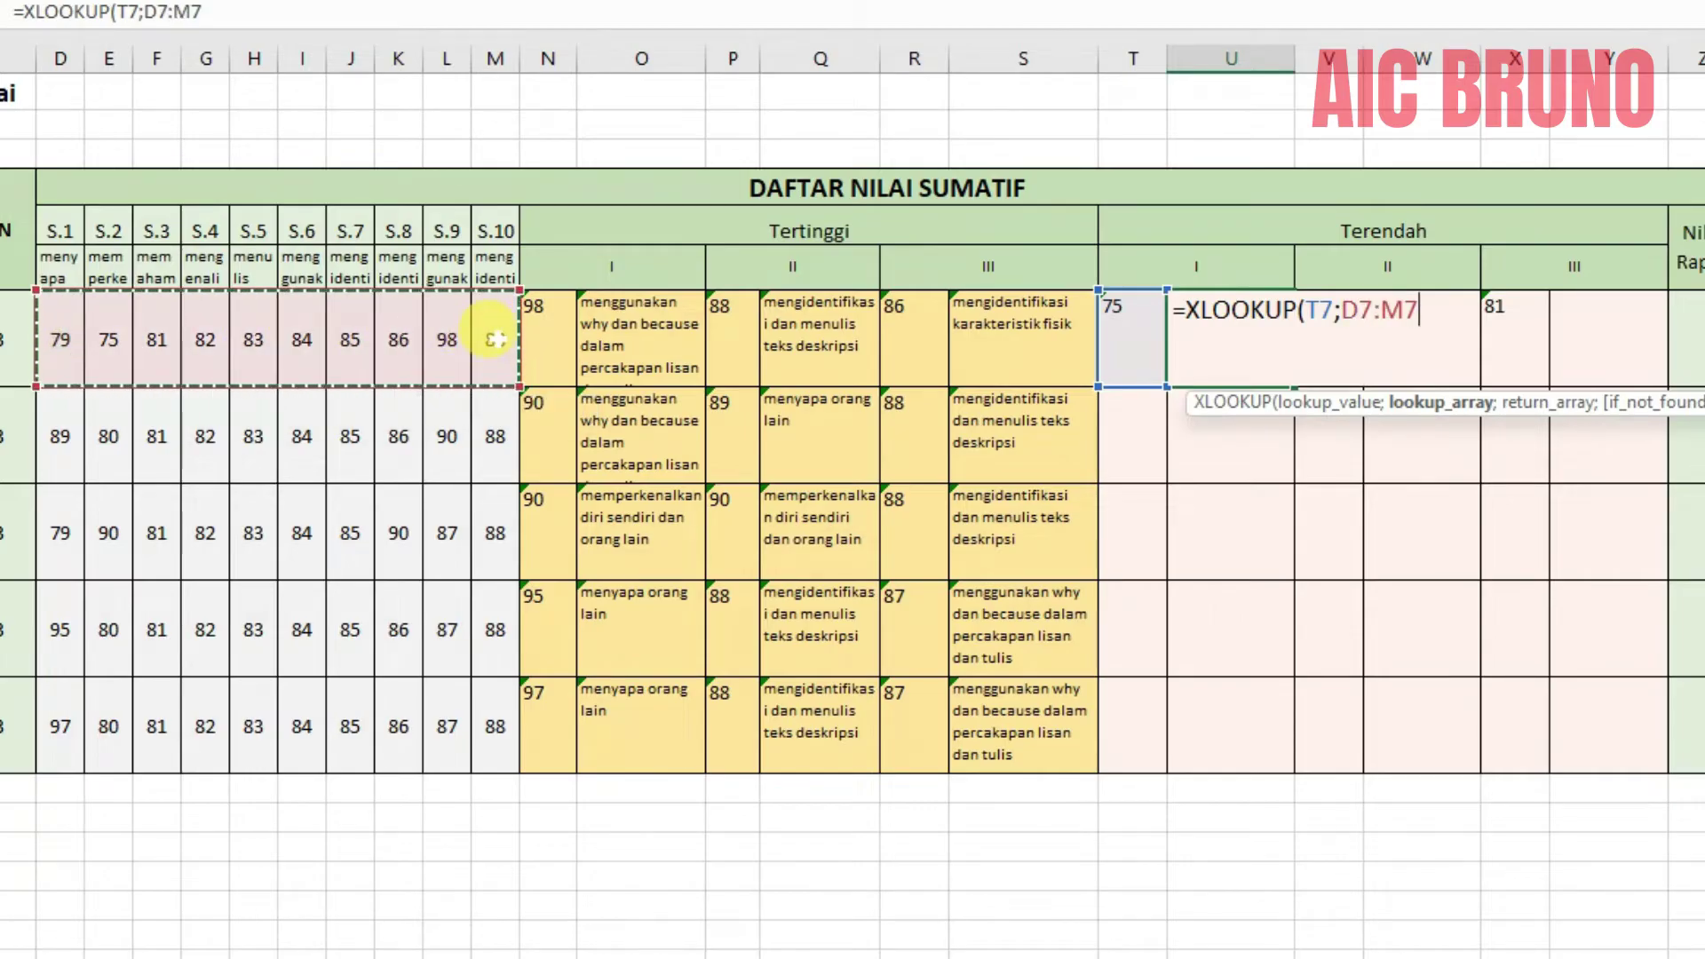
pyautogui.write(';')
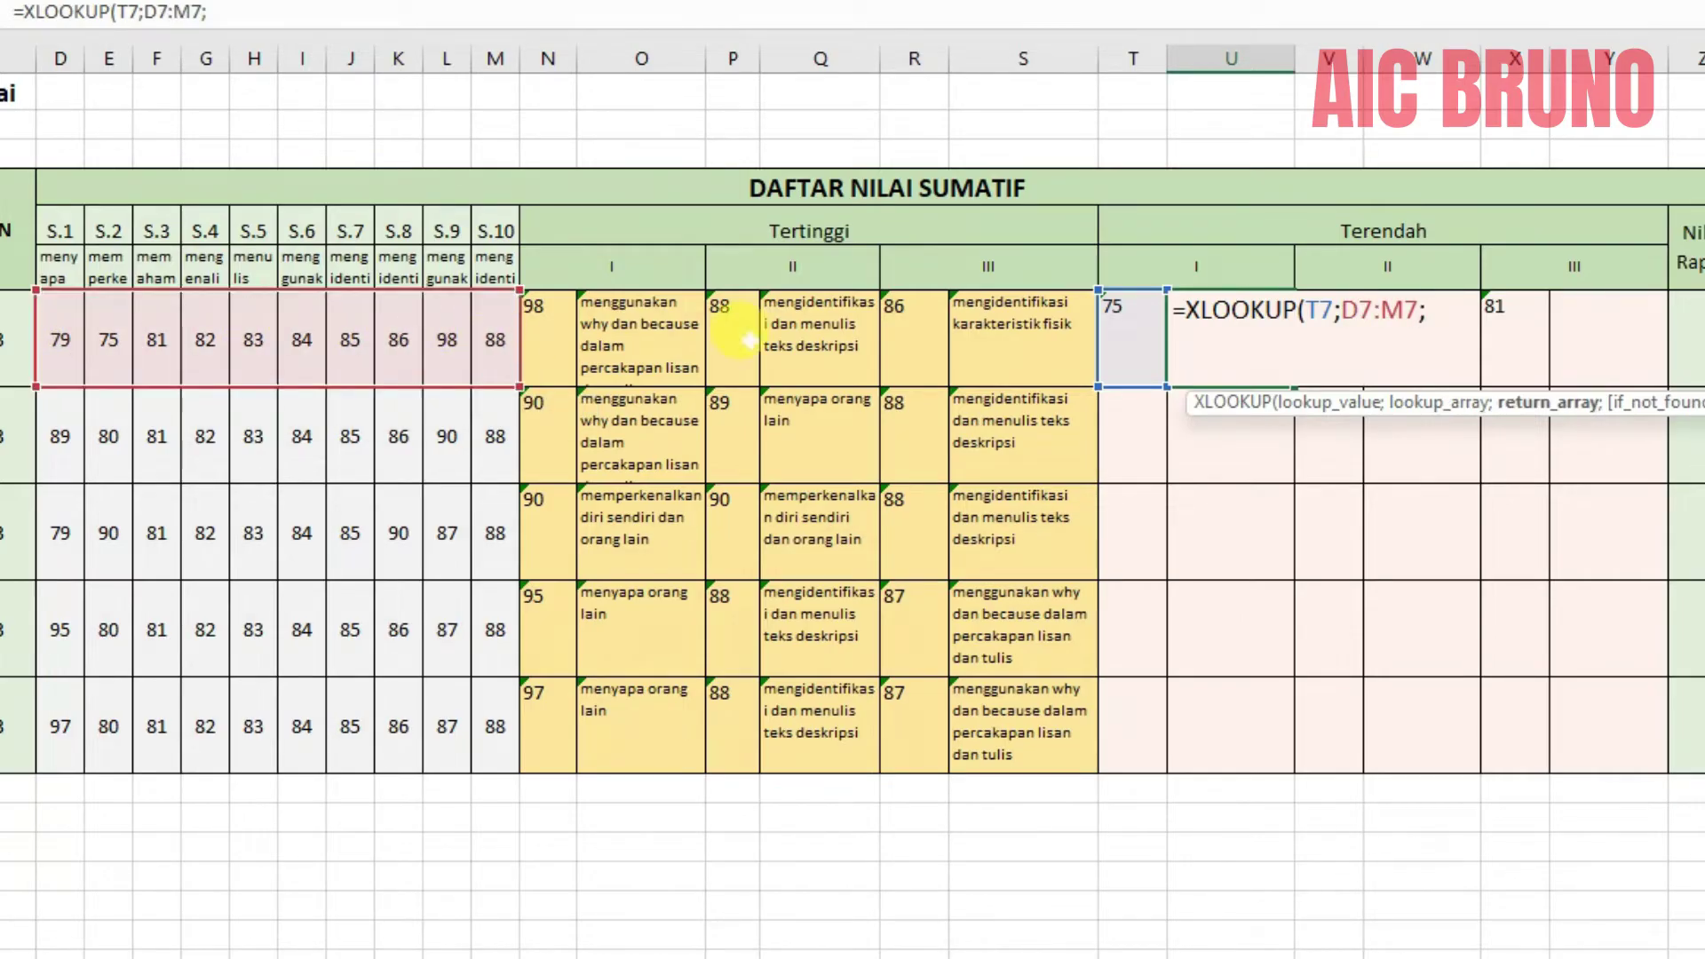
pyautogui.moveTo(59, 266); pyautogui.dragTo(503, 271)
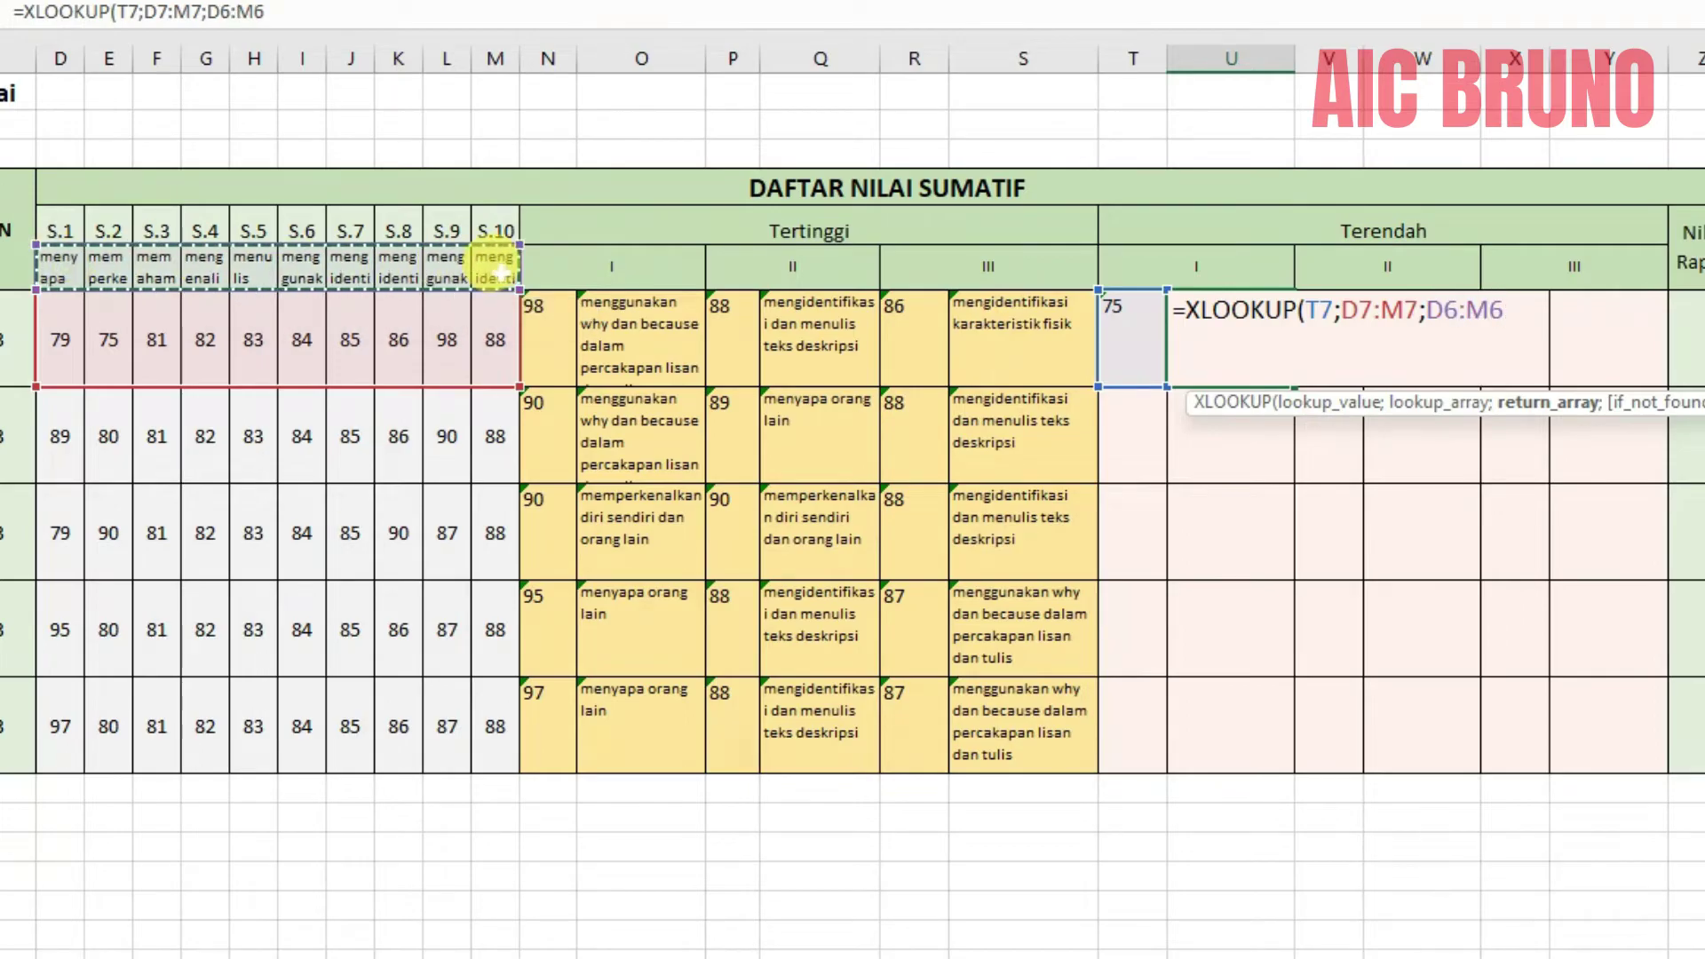
pyautogui.press('F4')
pyautogui.write(';0)')
pyautogui.press('Return')
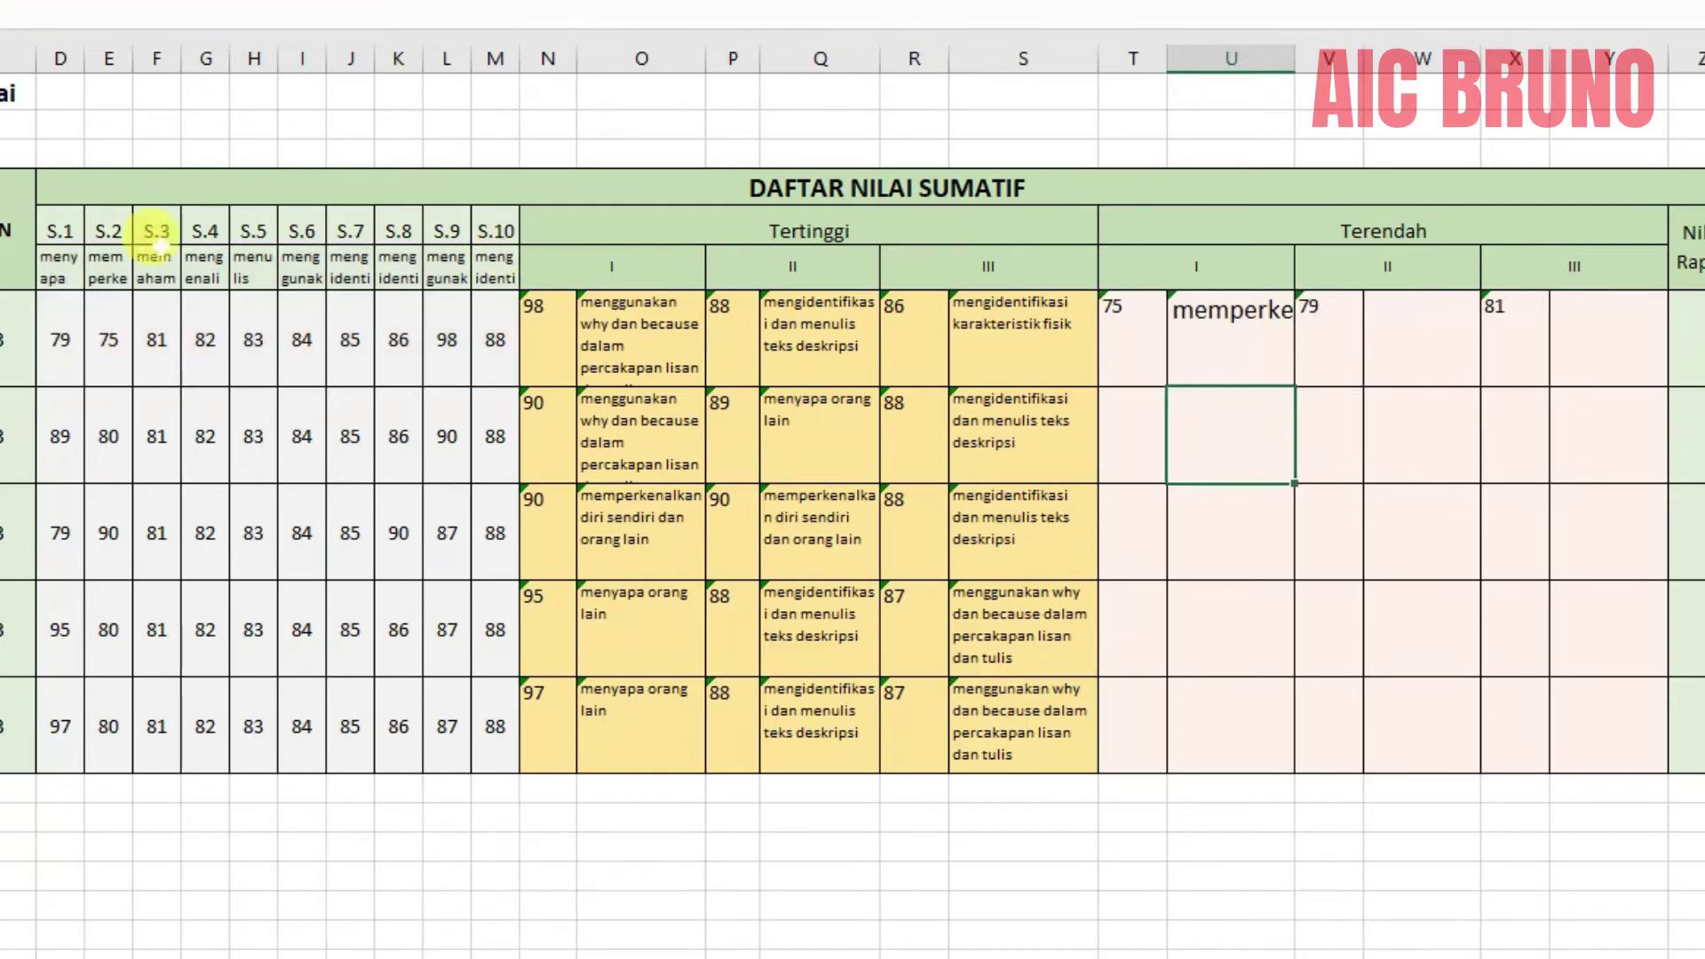
# Wrap the description text in U7 and reduce its font size to match the Tertinggi descriptions.
pyautogui.click(1194, 324)
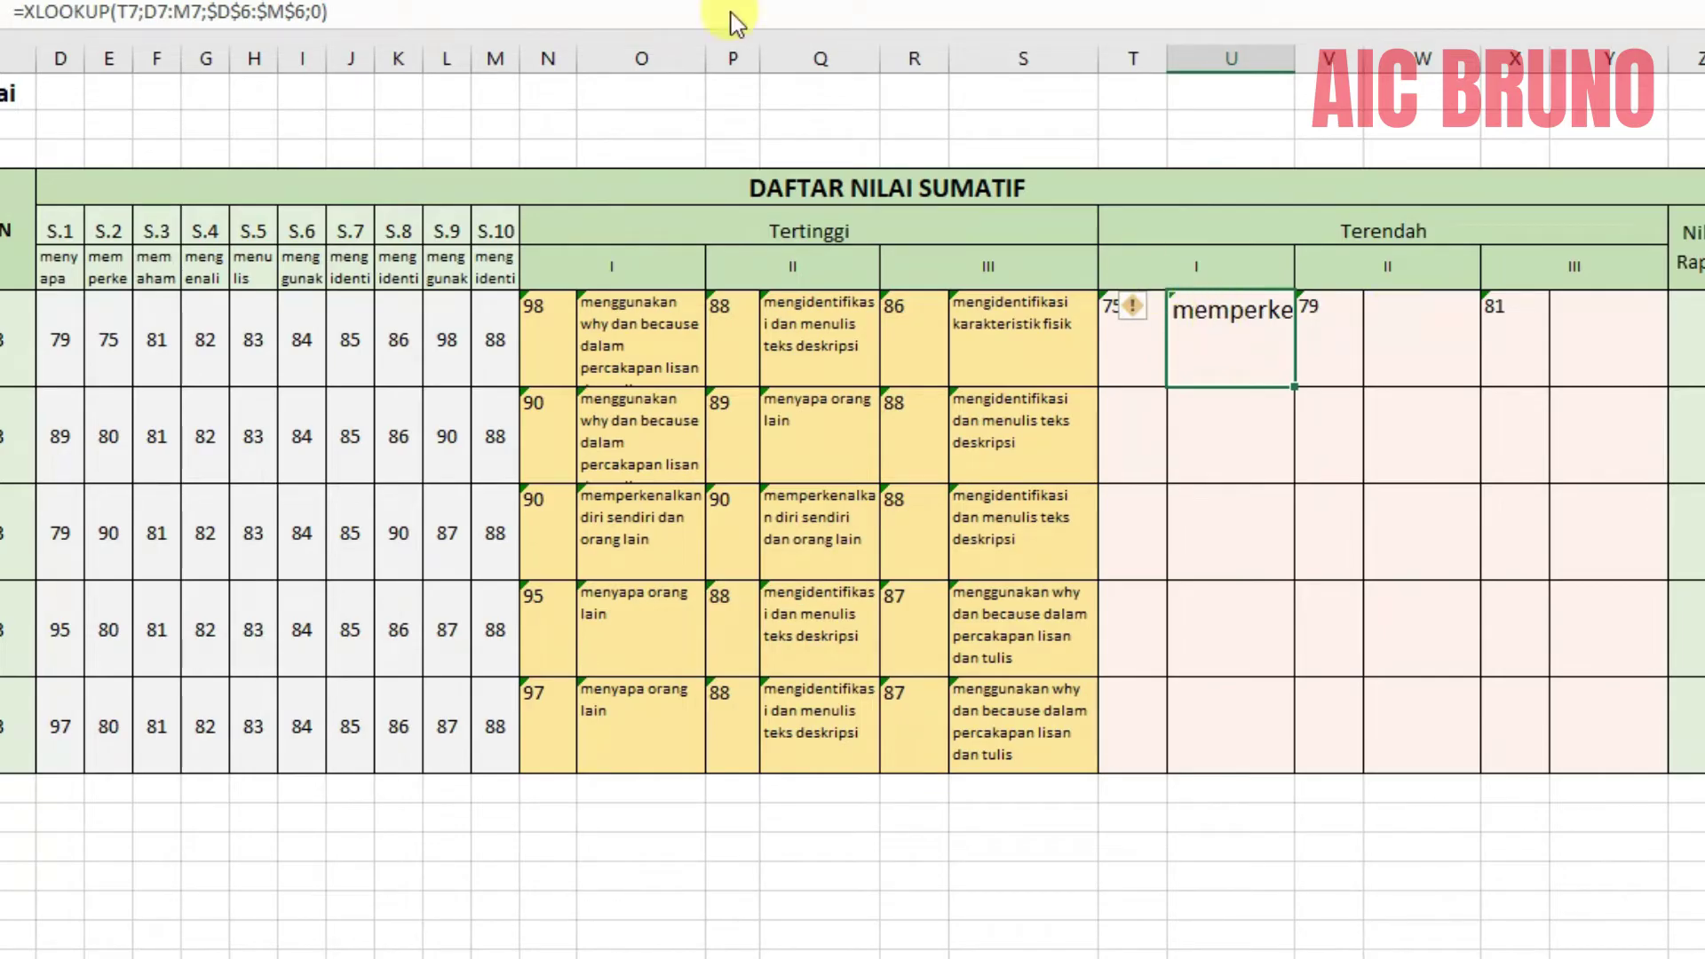
pyautogui.hotkey('alt', 'h')
pyautogui.press('w')
pyautogui.hotkey('alt', 'h')
pyautogui.press('f')
pyautogui.press('k')
pyautogui.hotkey('alt', 'h')
pyautogui.press('f')
pyautogui.press('k')
pyautogui.hotkey('alt', 'h')
pyautogui.press('f')
pyautogui.press('k')
pyautogui.hotkey('alt', 'h')
pyautogui.press('f')
pyautogui.press('k')
pyautogui.hotkey('alt', 'h')
pyautogui.press('f')
pyautogui.press('k')
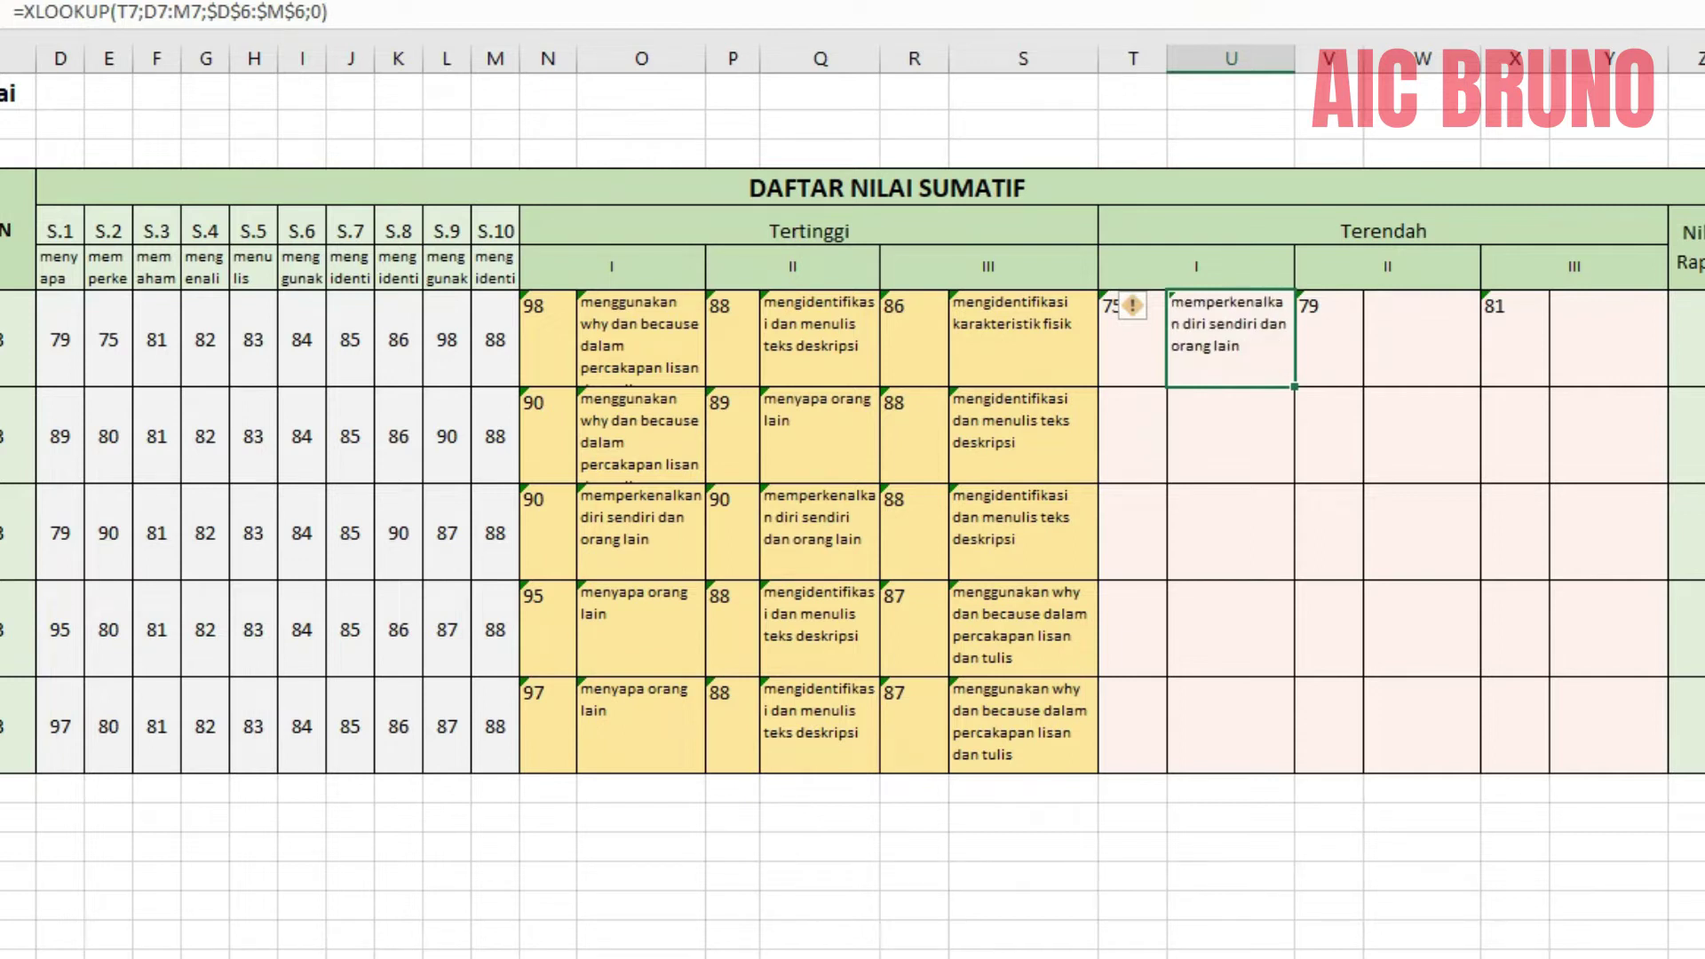
# Turn off text wrapping for the description in U7.
pyautogui.hotkey('alt', 'h')
pyautogui.press('w')
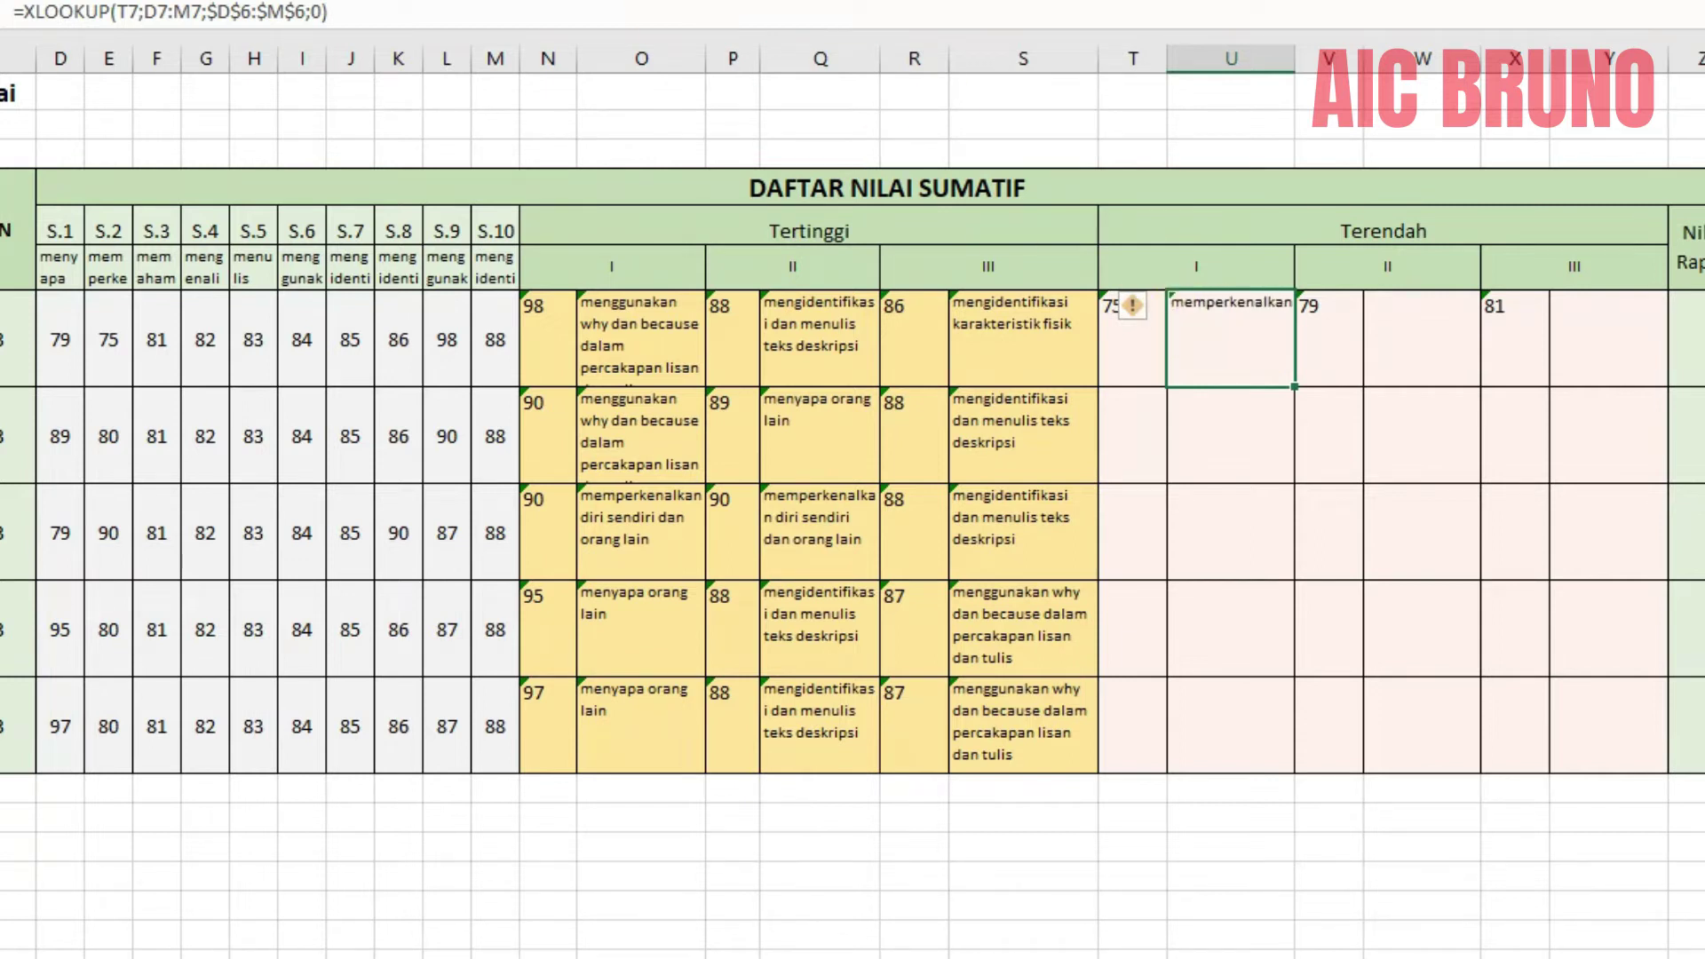
# Wrap the description text in U7 within its cell.
pyautogui.hotkey('alt', 'h')
pyautogui.press('w')
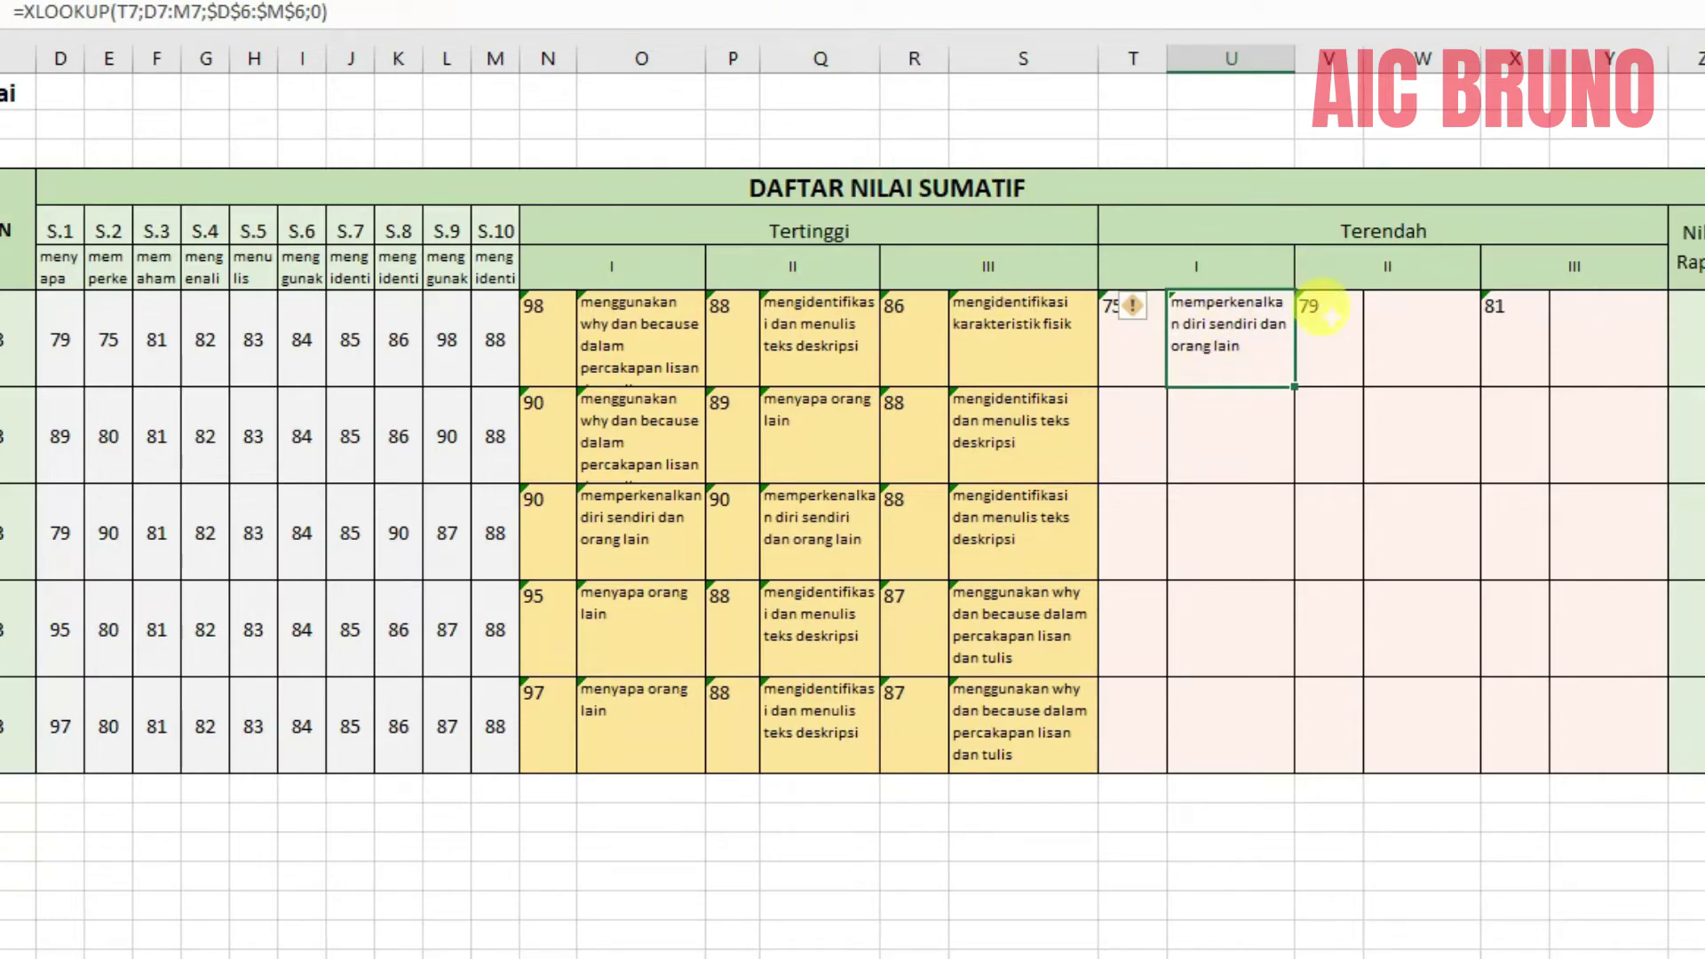
# Enter =XLOOKUP(V7;D7:M7;$D$6:$M$6;0) in W7 to return the description for Siswa 1's second Terendah score.
pyautogui.click(1418, 330)
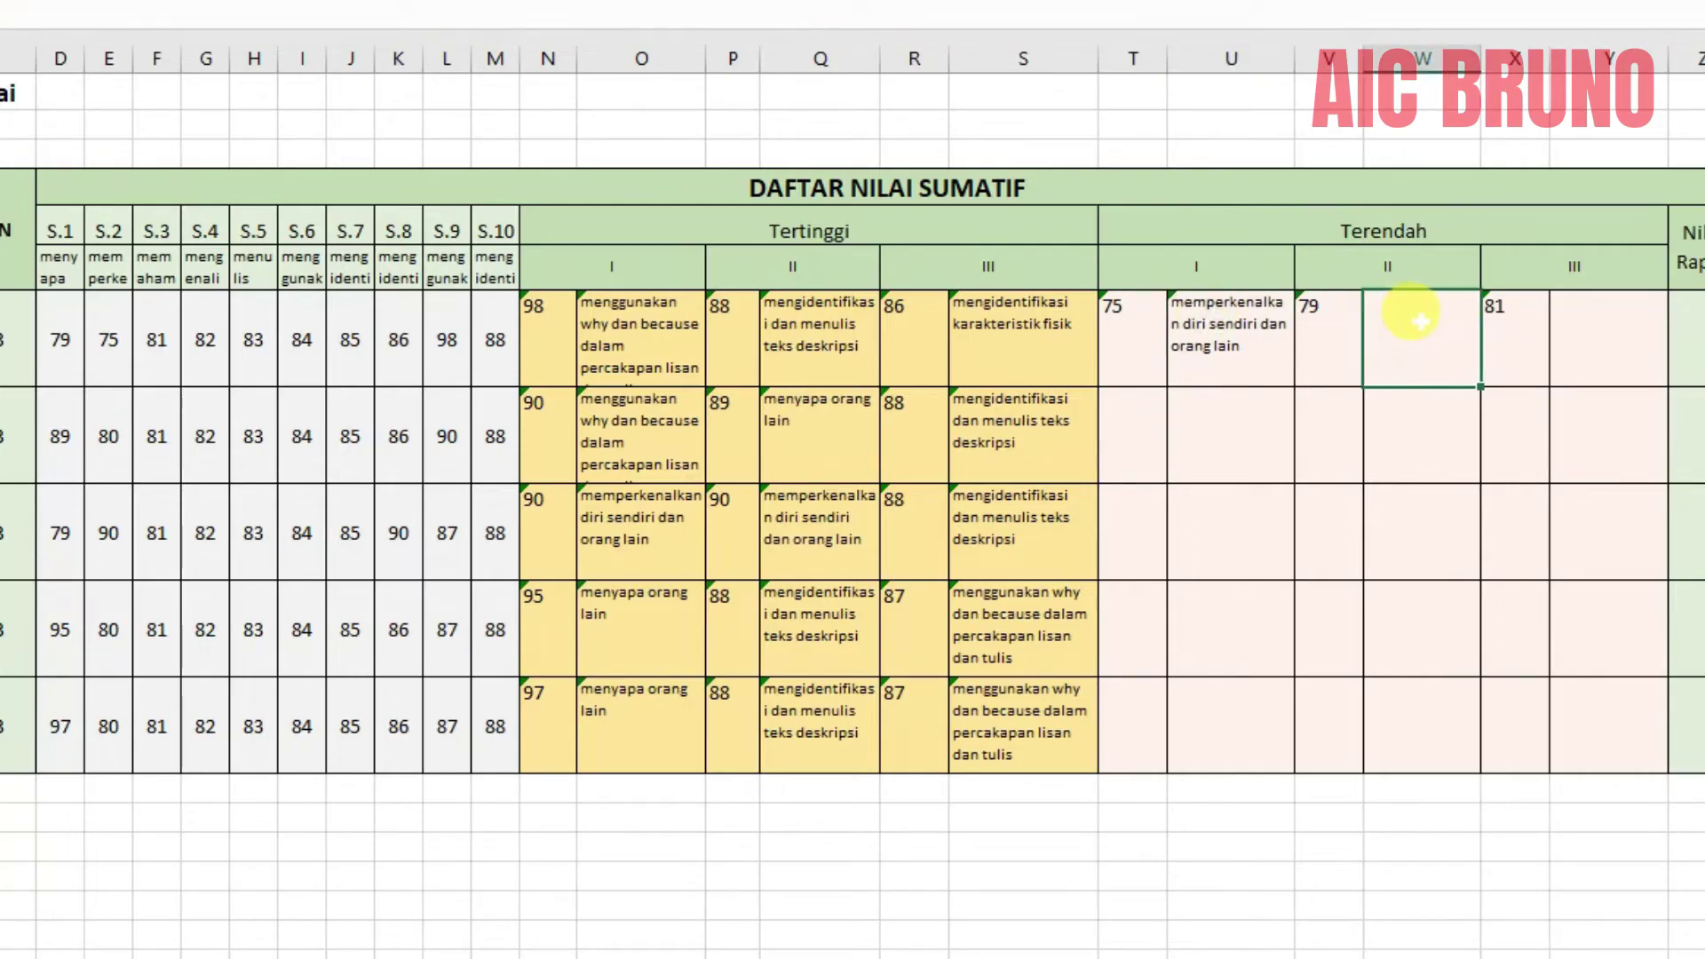
pyautogui.write('=x')
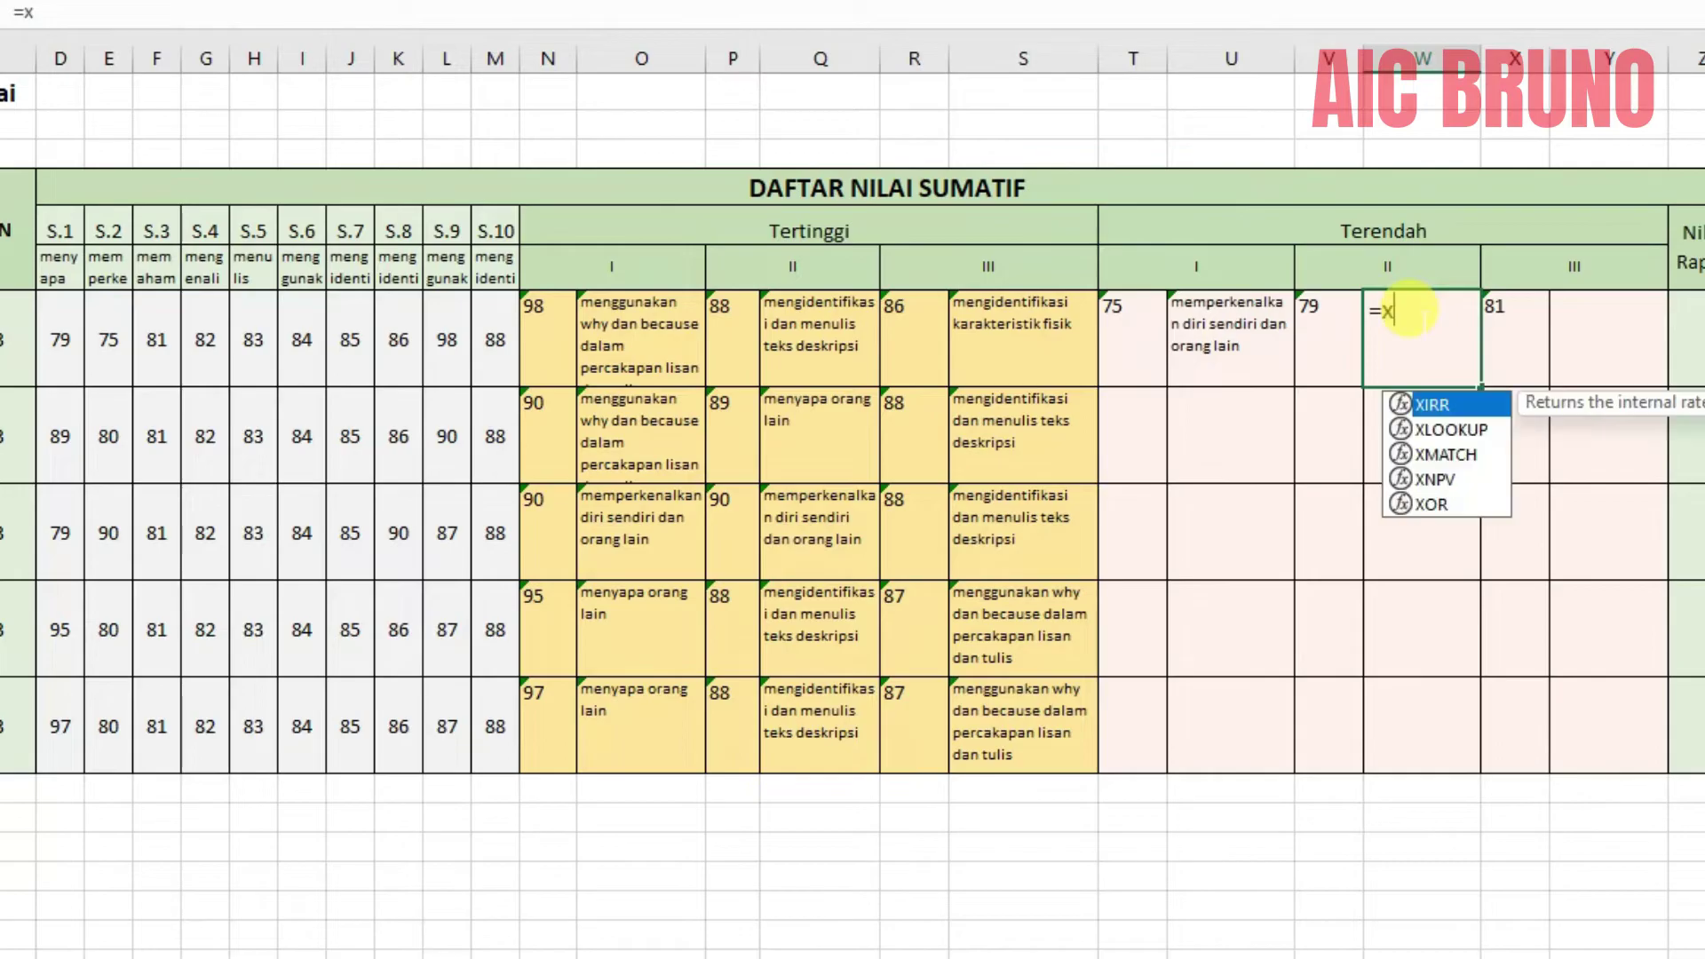
pyautogui.press('Tab')
pyautogui.click(1328, 338)
pyautogui.write(';')
pyautogui.click(59, 339)
pyautogui.moveTo(122, 335); pyautogui.dragTo(495, 342)
pyautogui.write(';')
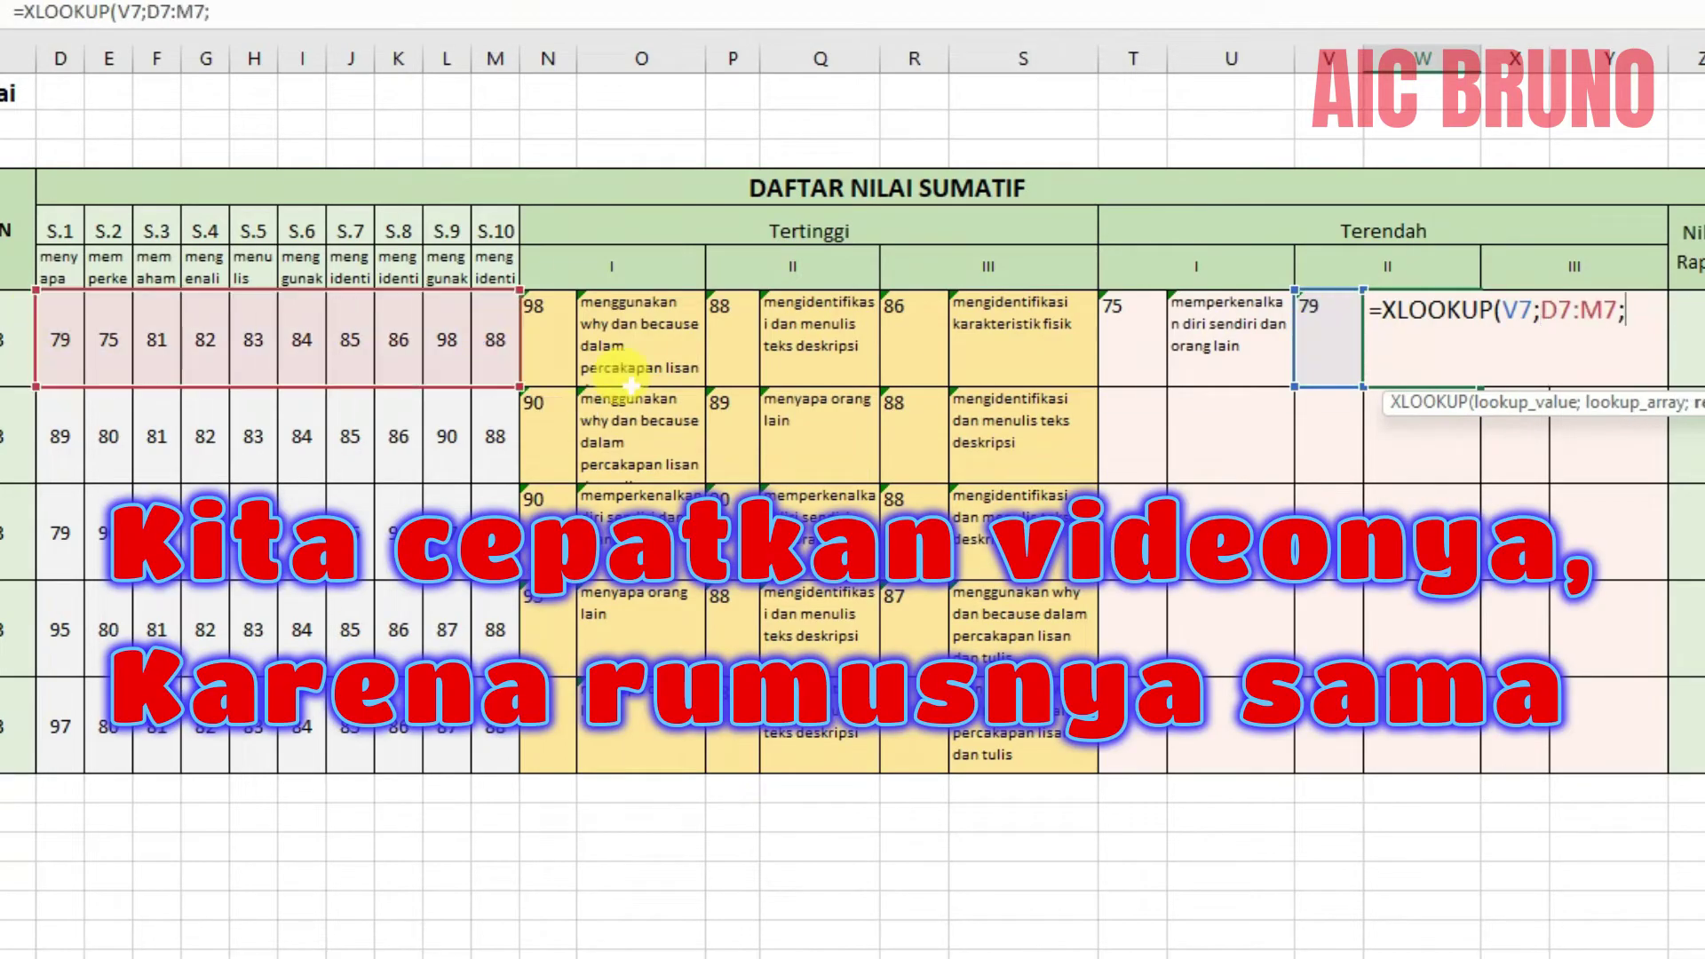
pyautogui.moveTo(59, 268); pyautogui.dragTo(494, 271)
pyautogui.press('F4')
pyautogui.write(';0')
pyautogui.press('Return')
# Enter =XLOOKUP(X7;D7:M7;$D$6:$M$6;0) in Y7 to return the description for Siswa 1's third Terendah score.
pyautogui.click(1594, 327)
pyautogui.write('=x')
pyautogui.press('Tab')
pyautogui.click(1514, 337)
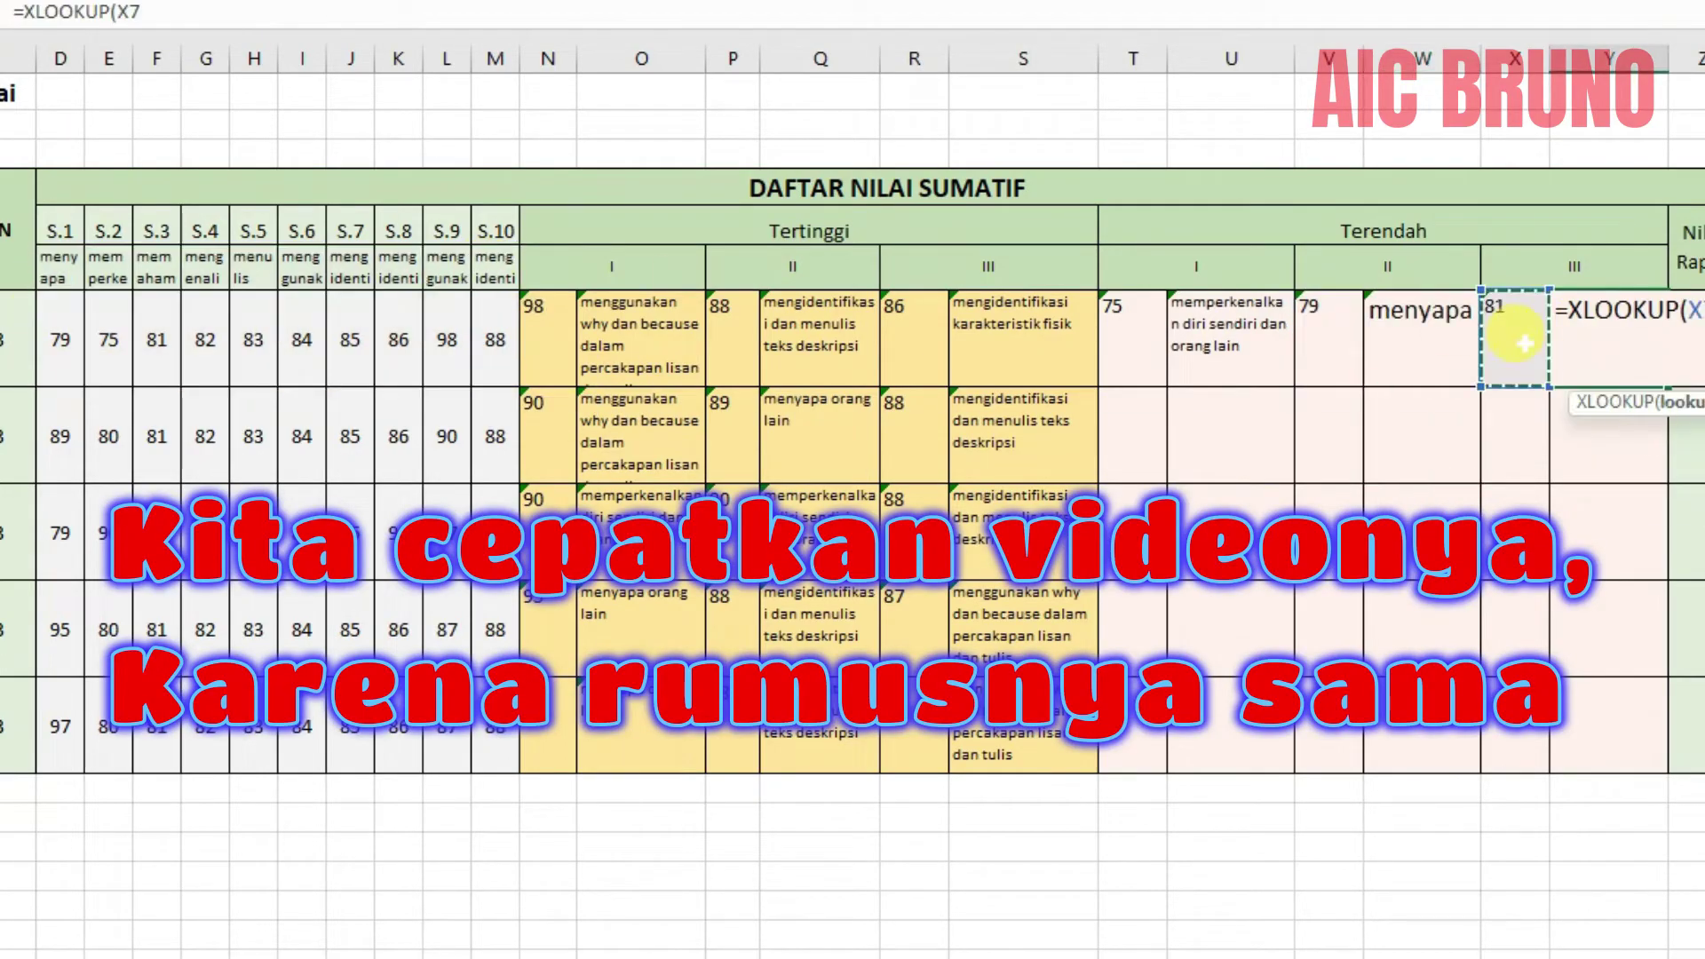
pyautogui.write(';')
pyautogui.moveTo(60, 340); pyautogui.dragTo(495, 339)
pyautogui.write(';')
pyautogui.moveTo(59, 268); pyautogui.dragTo(494, 270)
pyautogui.press('F4')
pyautogui.write(';0')
pyautogui.press('Return')
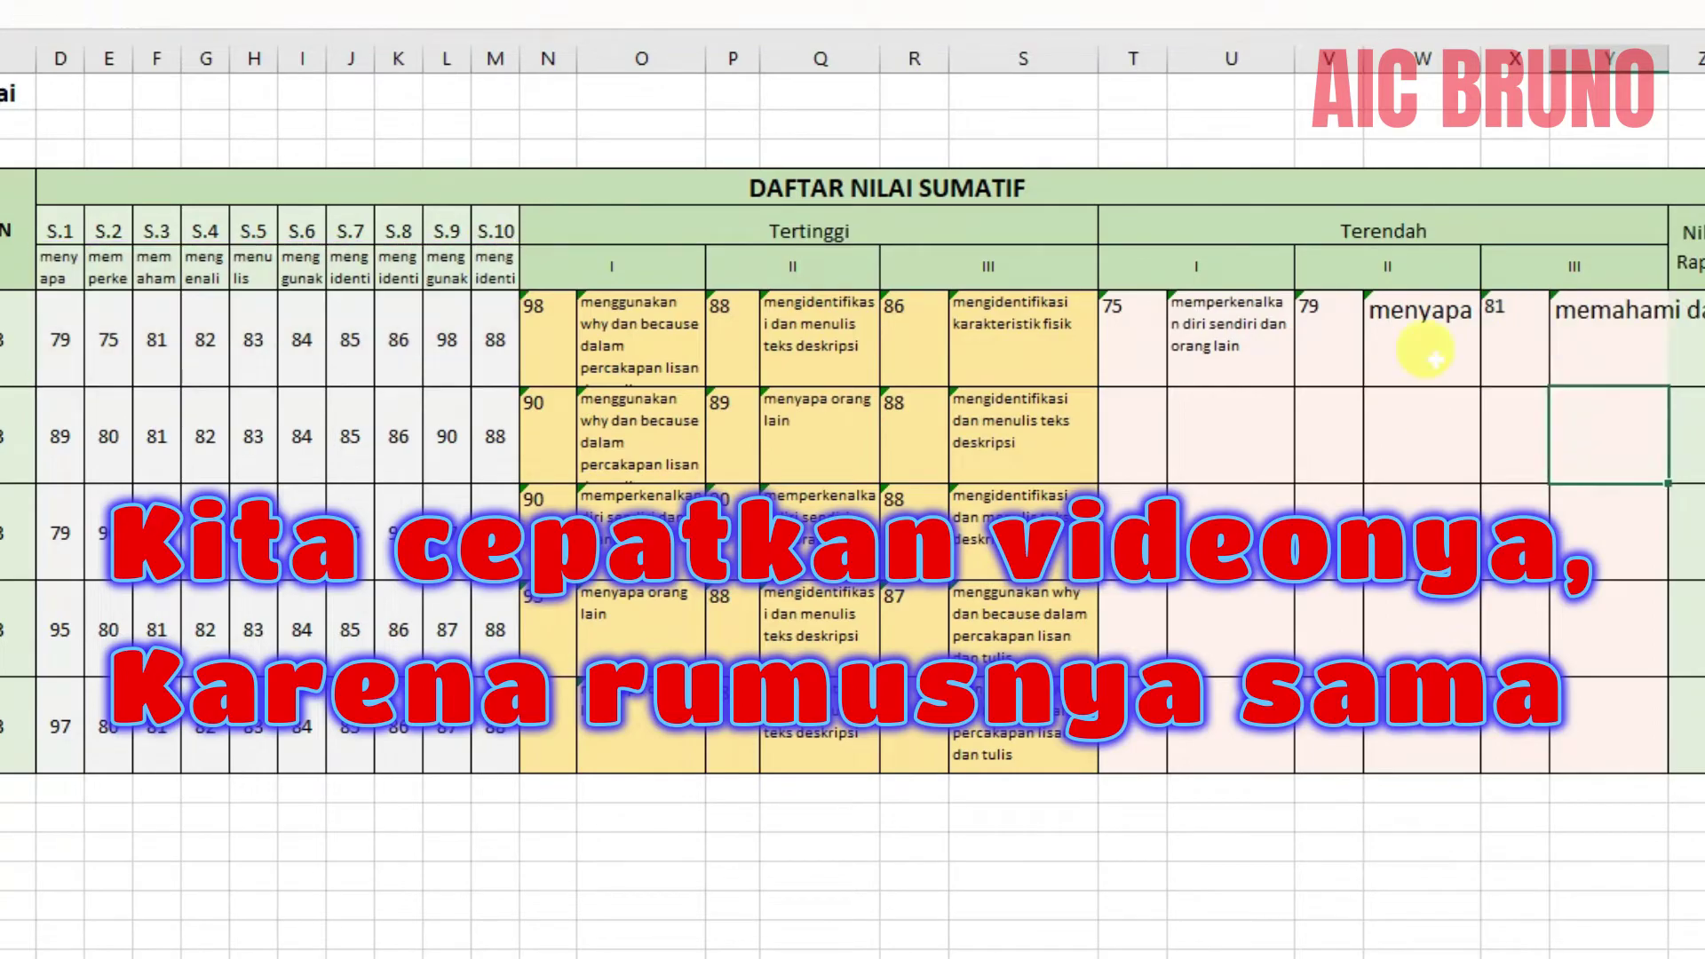
# Wrap the description text in W7 and Y7 and reduce its font size to match U7.
pyautogui.click(1416, 332)
pyautogui.keyDown('ctrl'); pyautogui.click(1590, 355); pyautogui.keyUp('ctrl')
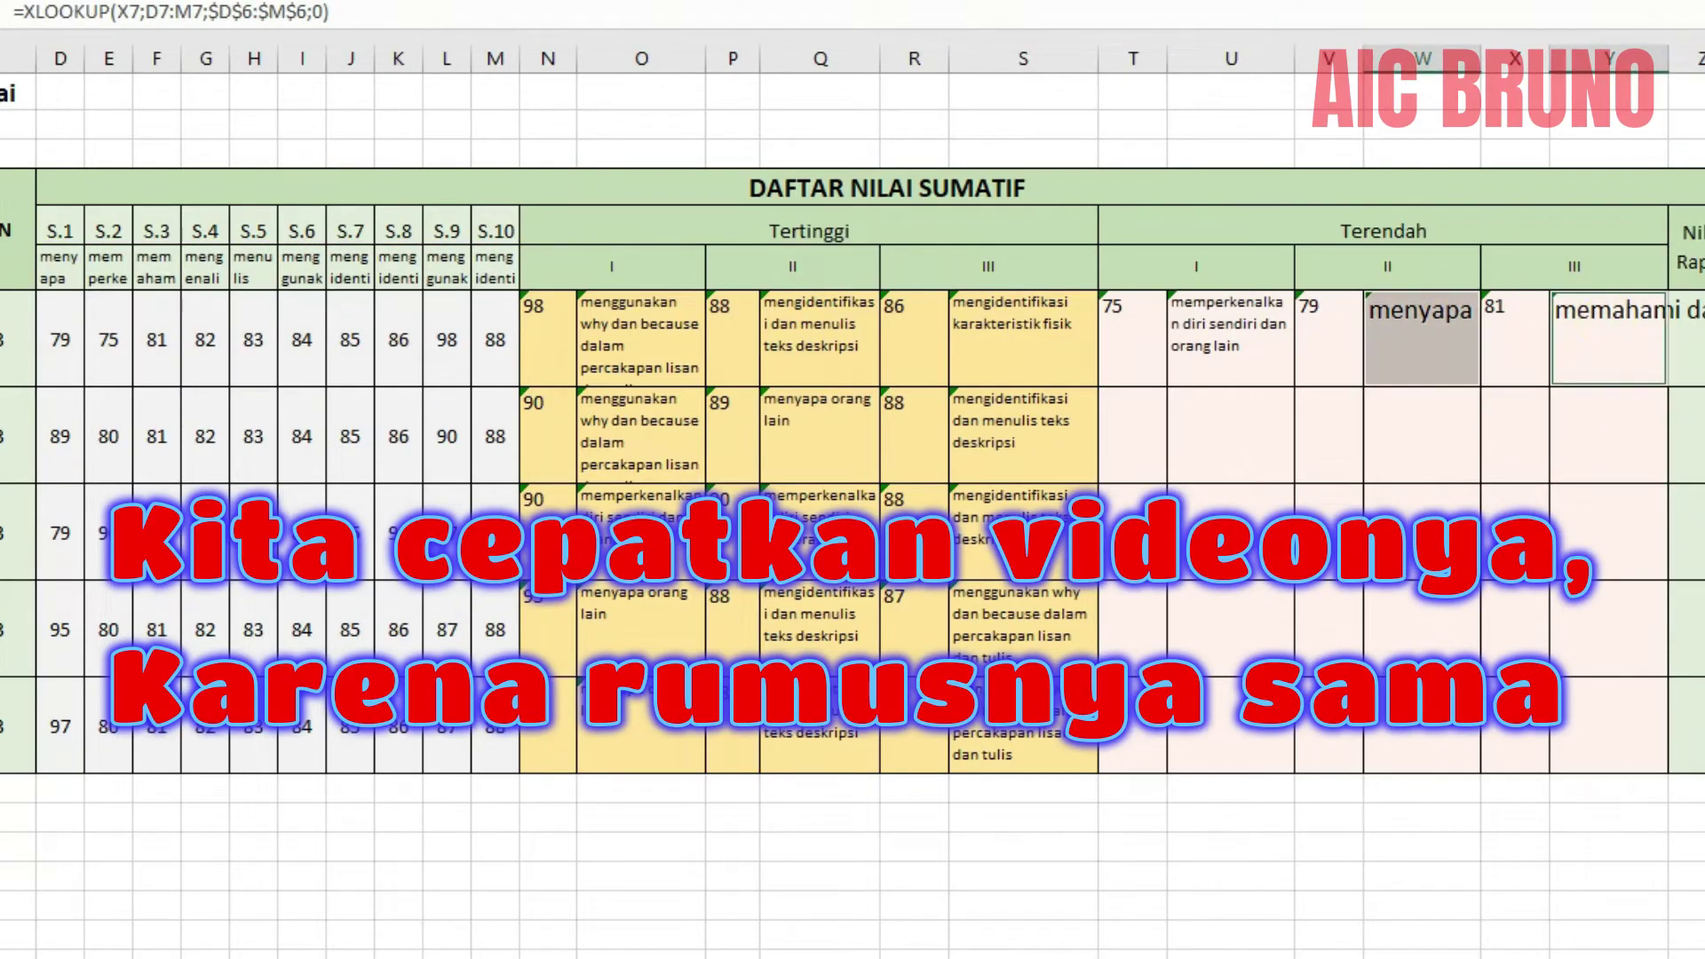
pyautogui.click(1606, 531)
# Fill Siswa 1's Terendah scores and descriptions in T7:Y7 down to row 11 for the other students.
pyautogui.moveTo(1120, 331); pyautogui.dragTo(1541, 315)
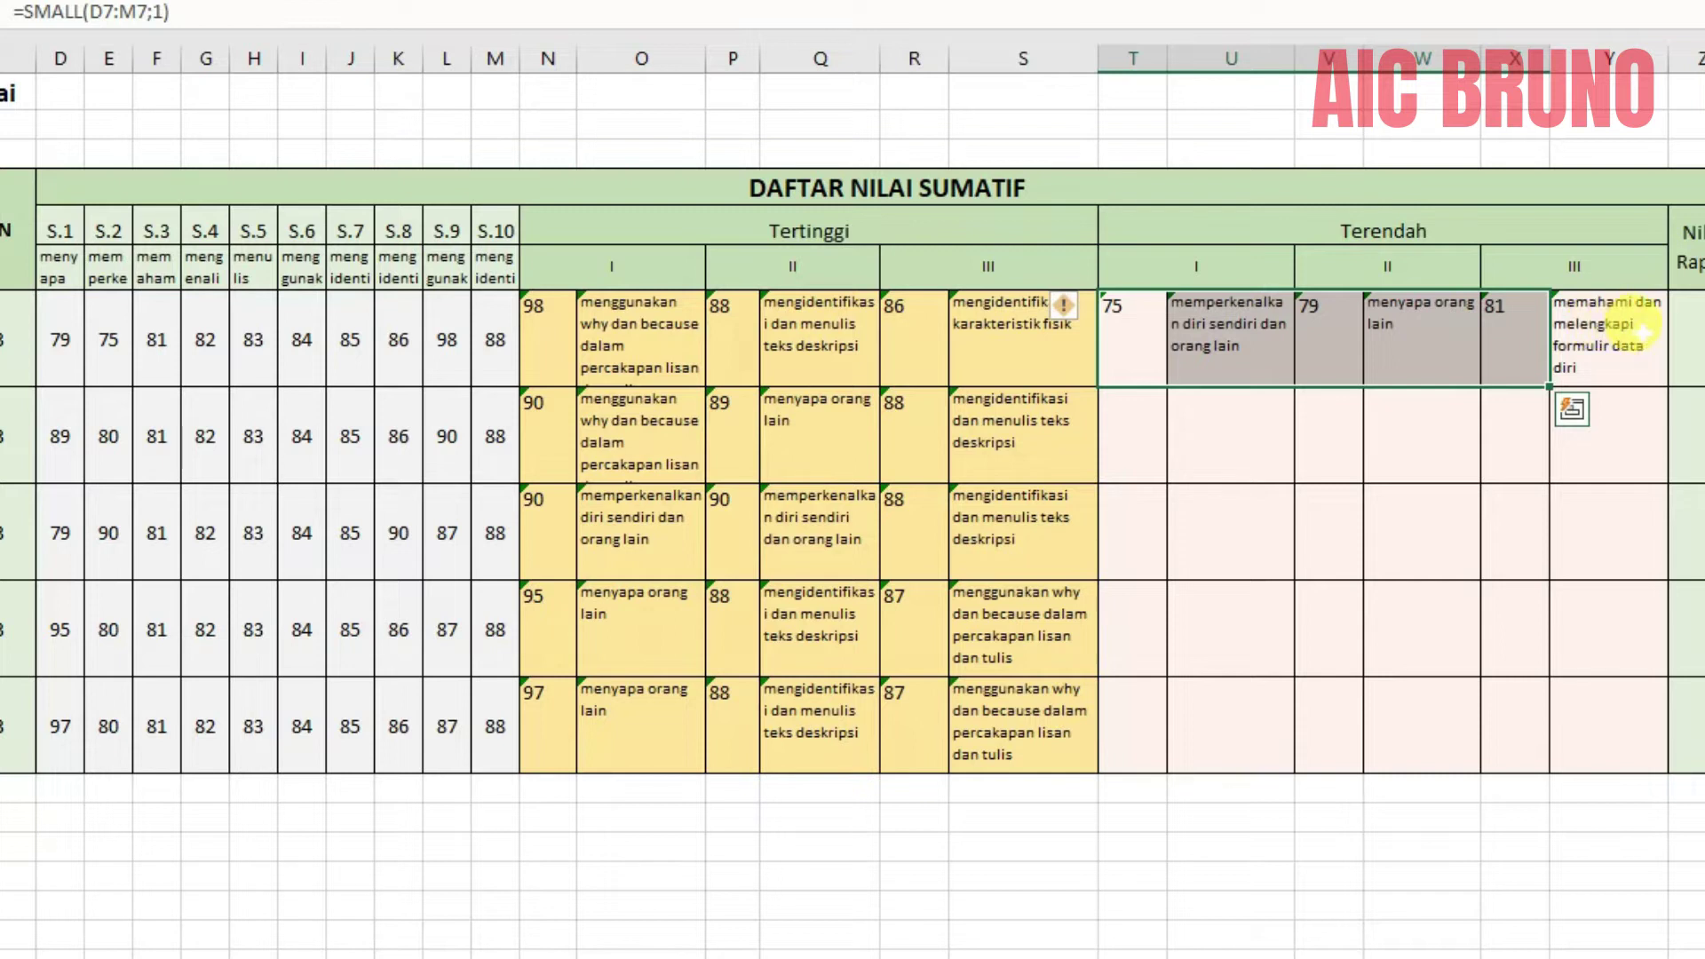
pyautogui.click(1598, 325)
pyautogui.moveTo(1124, 334); pyautogui.dragTo(1602, 755)
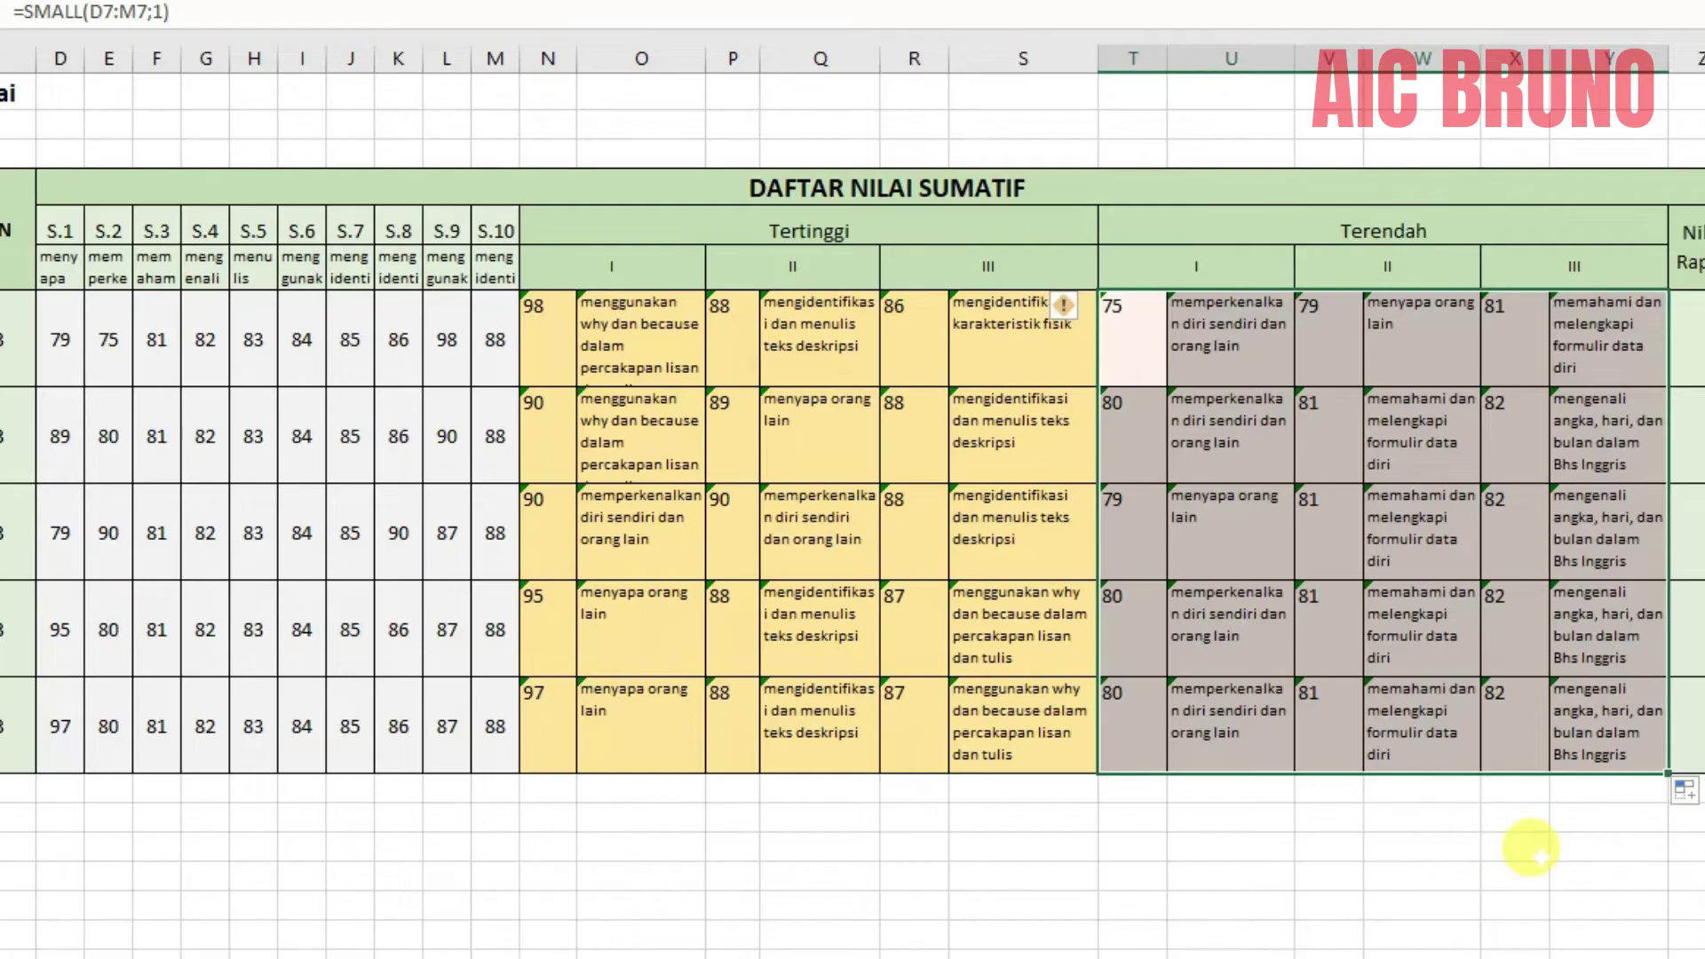
# Review Siswa 1's S.1 to S.10 scores in D7:M7 as the source for the Nilai Rapor in Z7.
pyautogui.click(1688, 346)
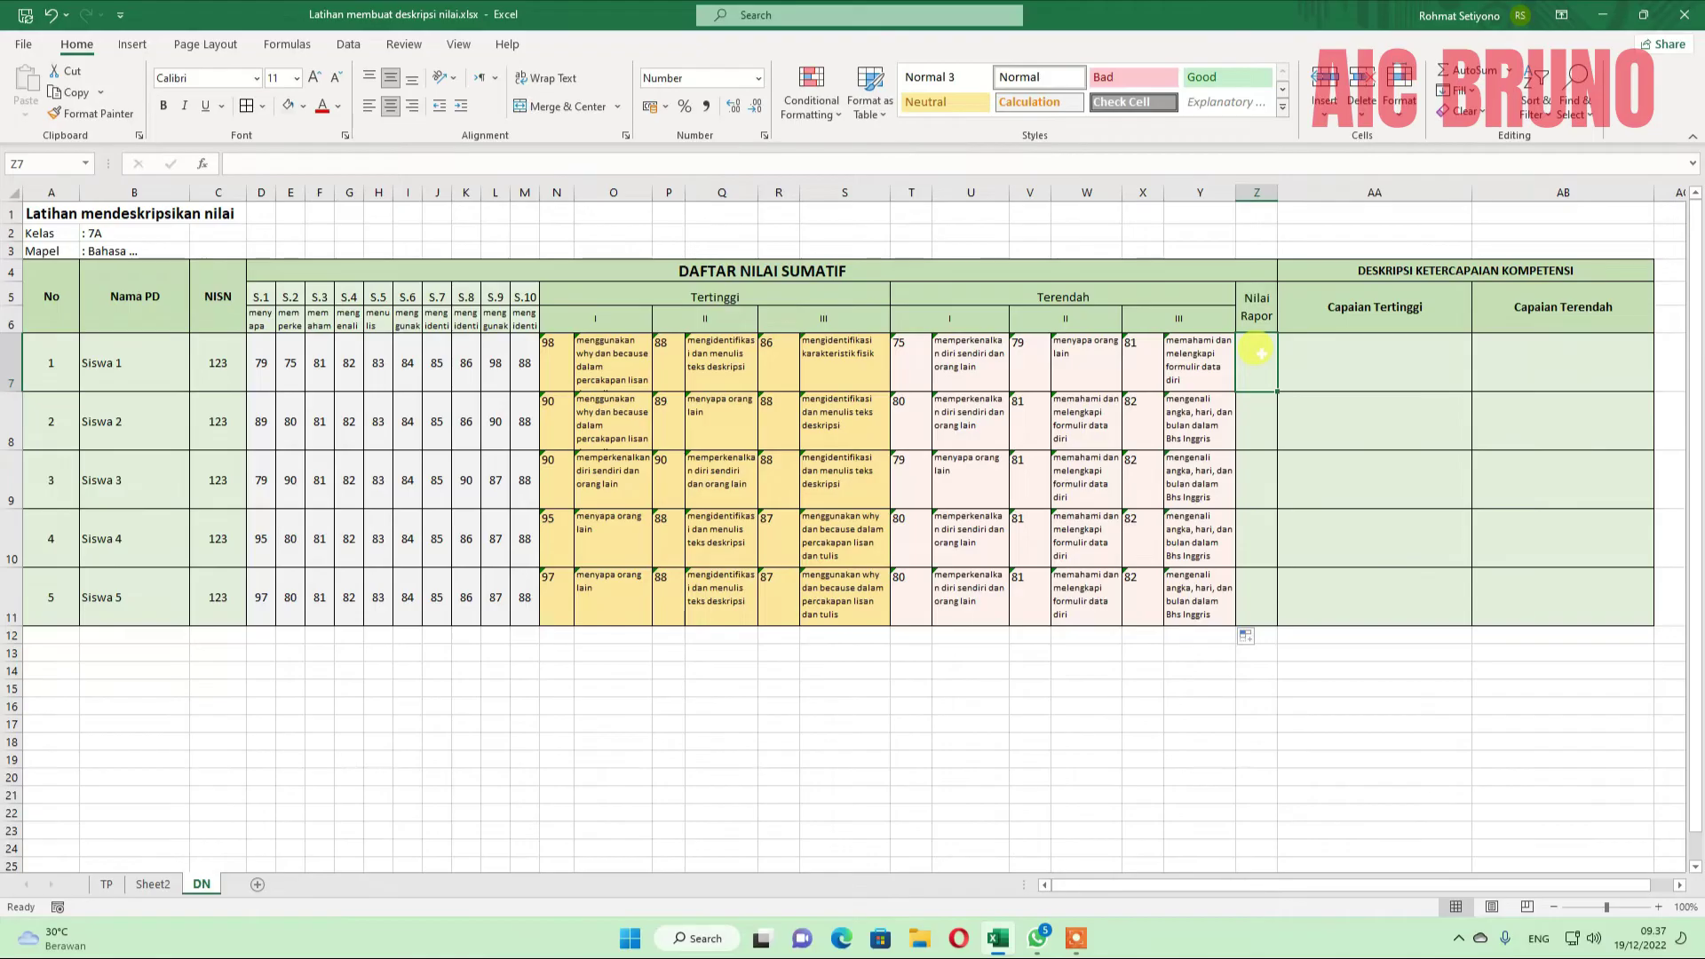
pyautogui.moveTo(263, 358); pyautogui.dragTo(522, 373)
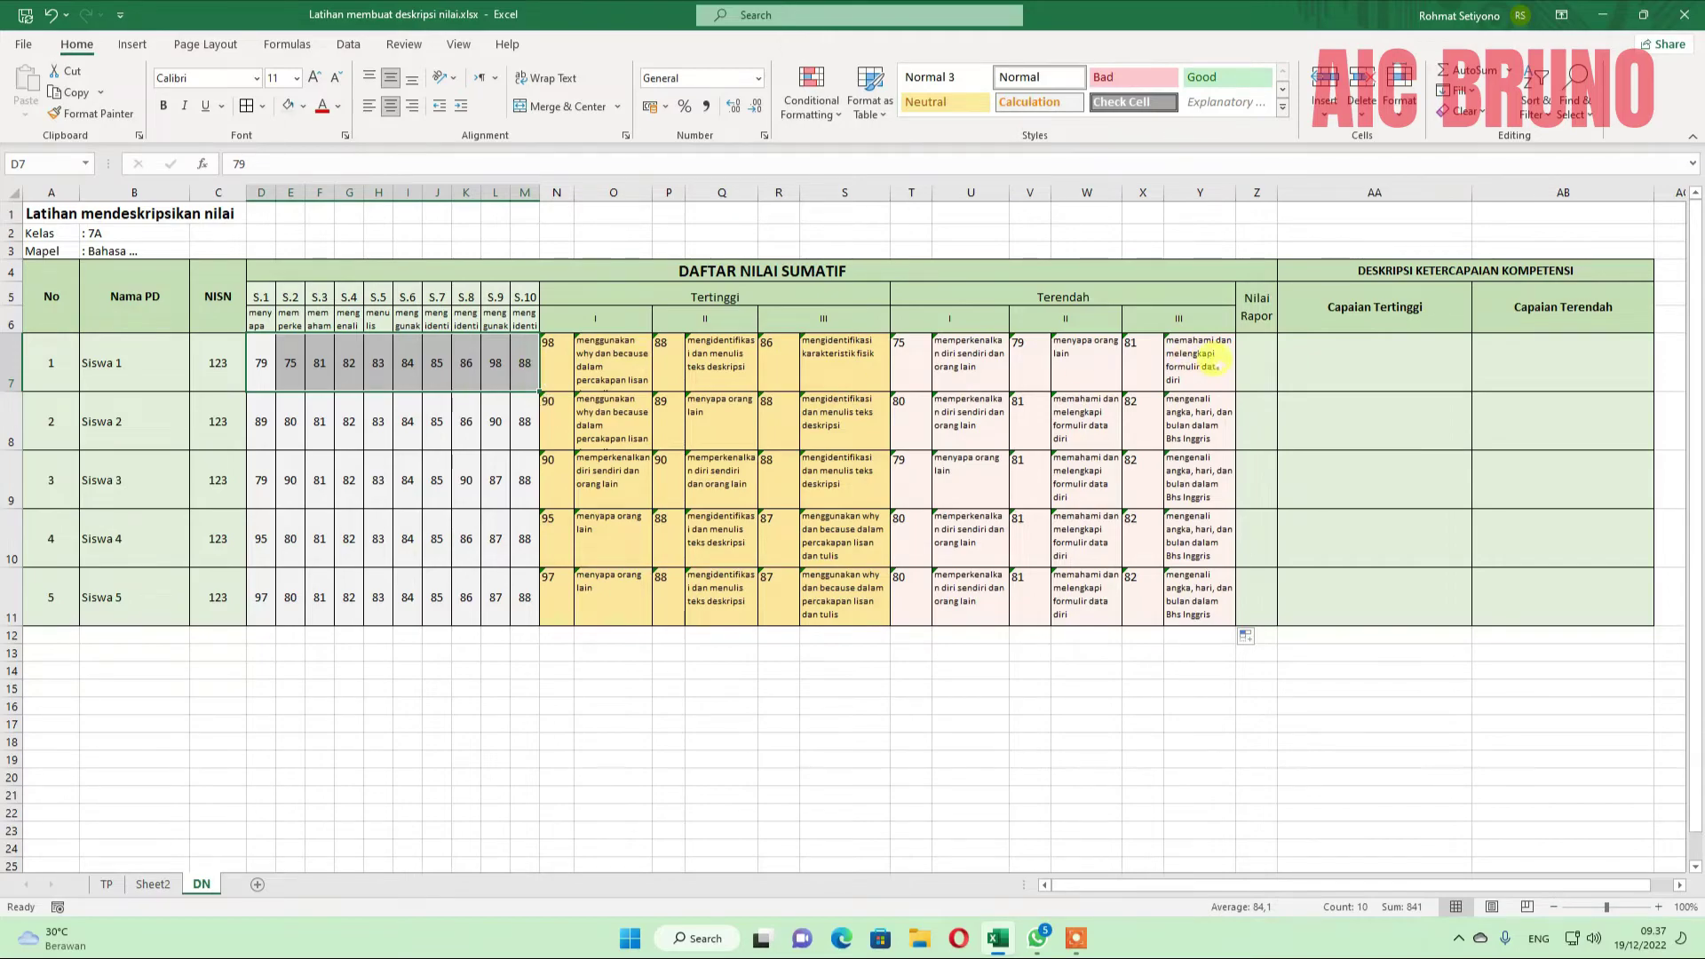
pyautogui.click(1255, 362)
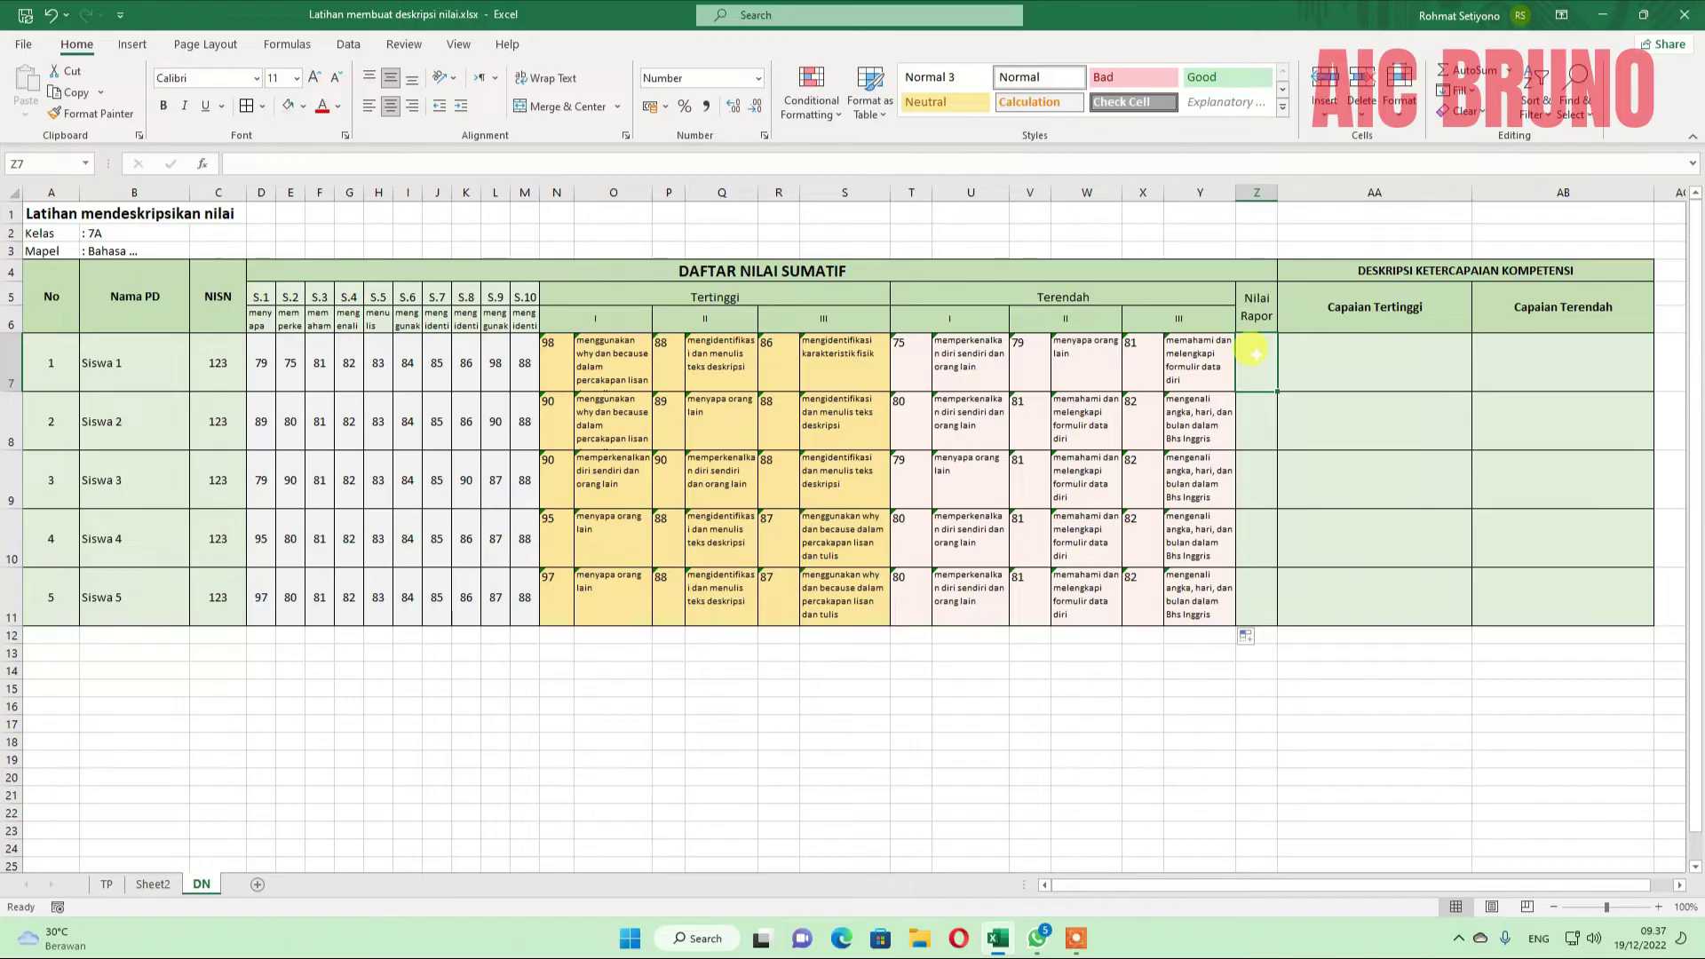
# Try inserting a blank column before the Nilai Rapor column and undo the insertion.
pyautogui.rightClick(1258, 193)
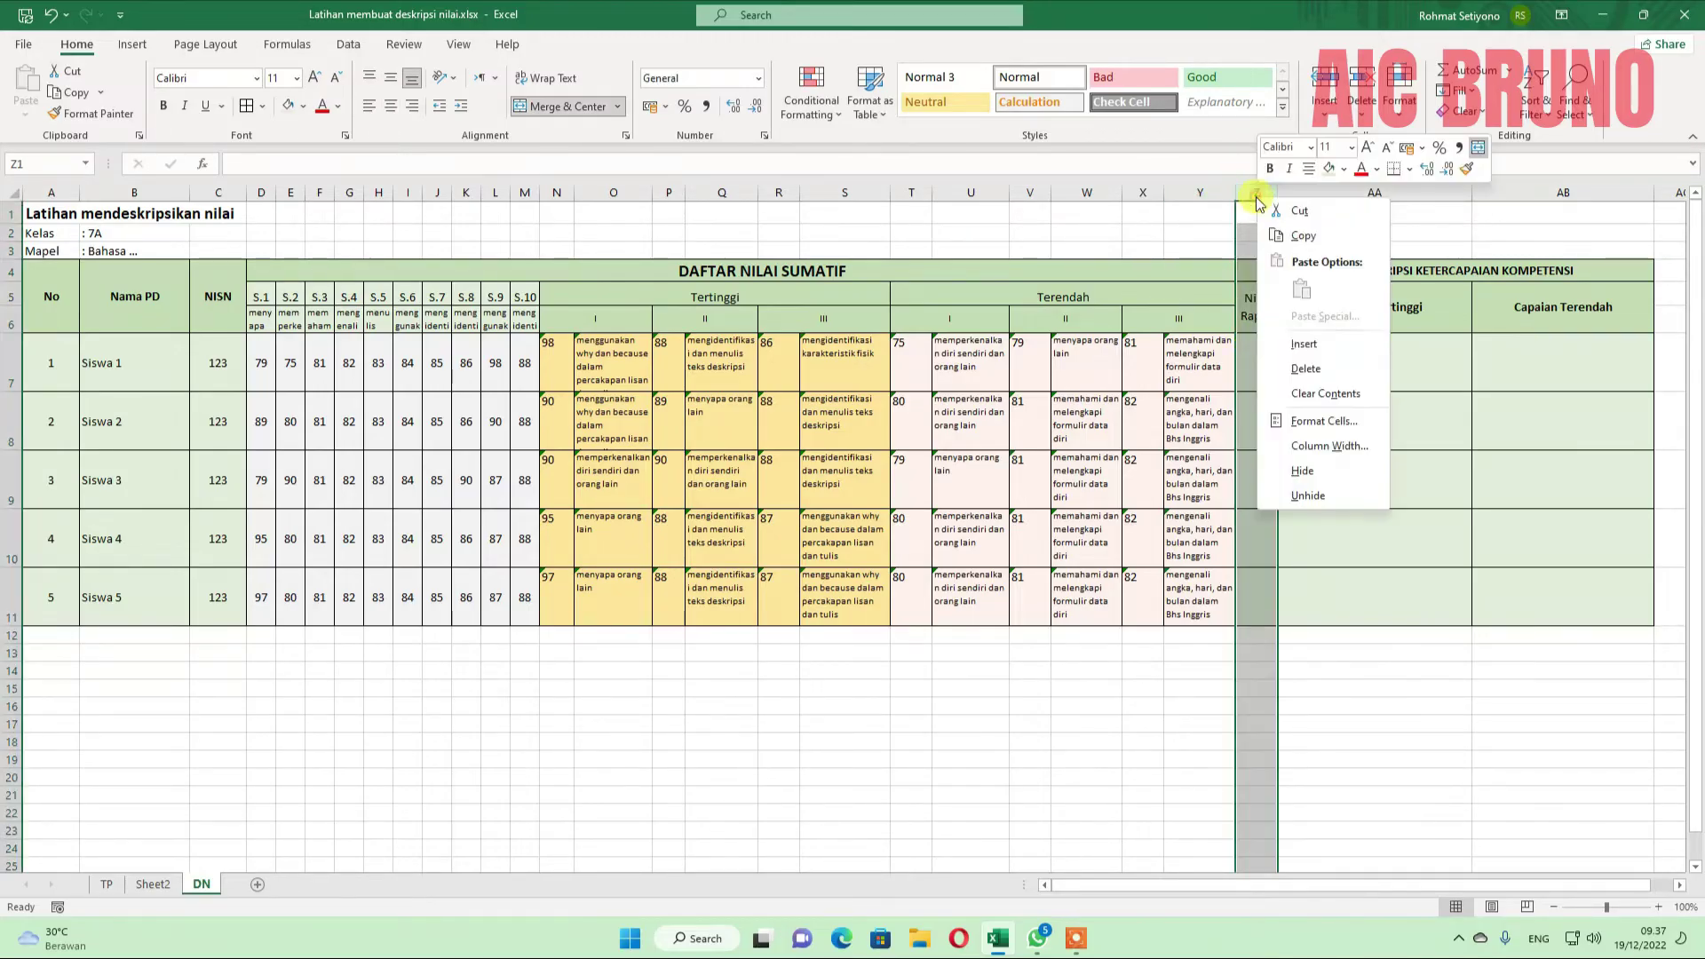
pyautogui.click(1304, 347)
pyautogui.moveTo(1275, 266); pyautogui.dragTo(1287, 300)
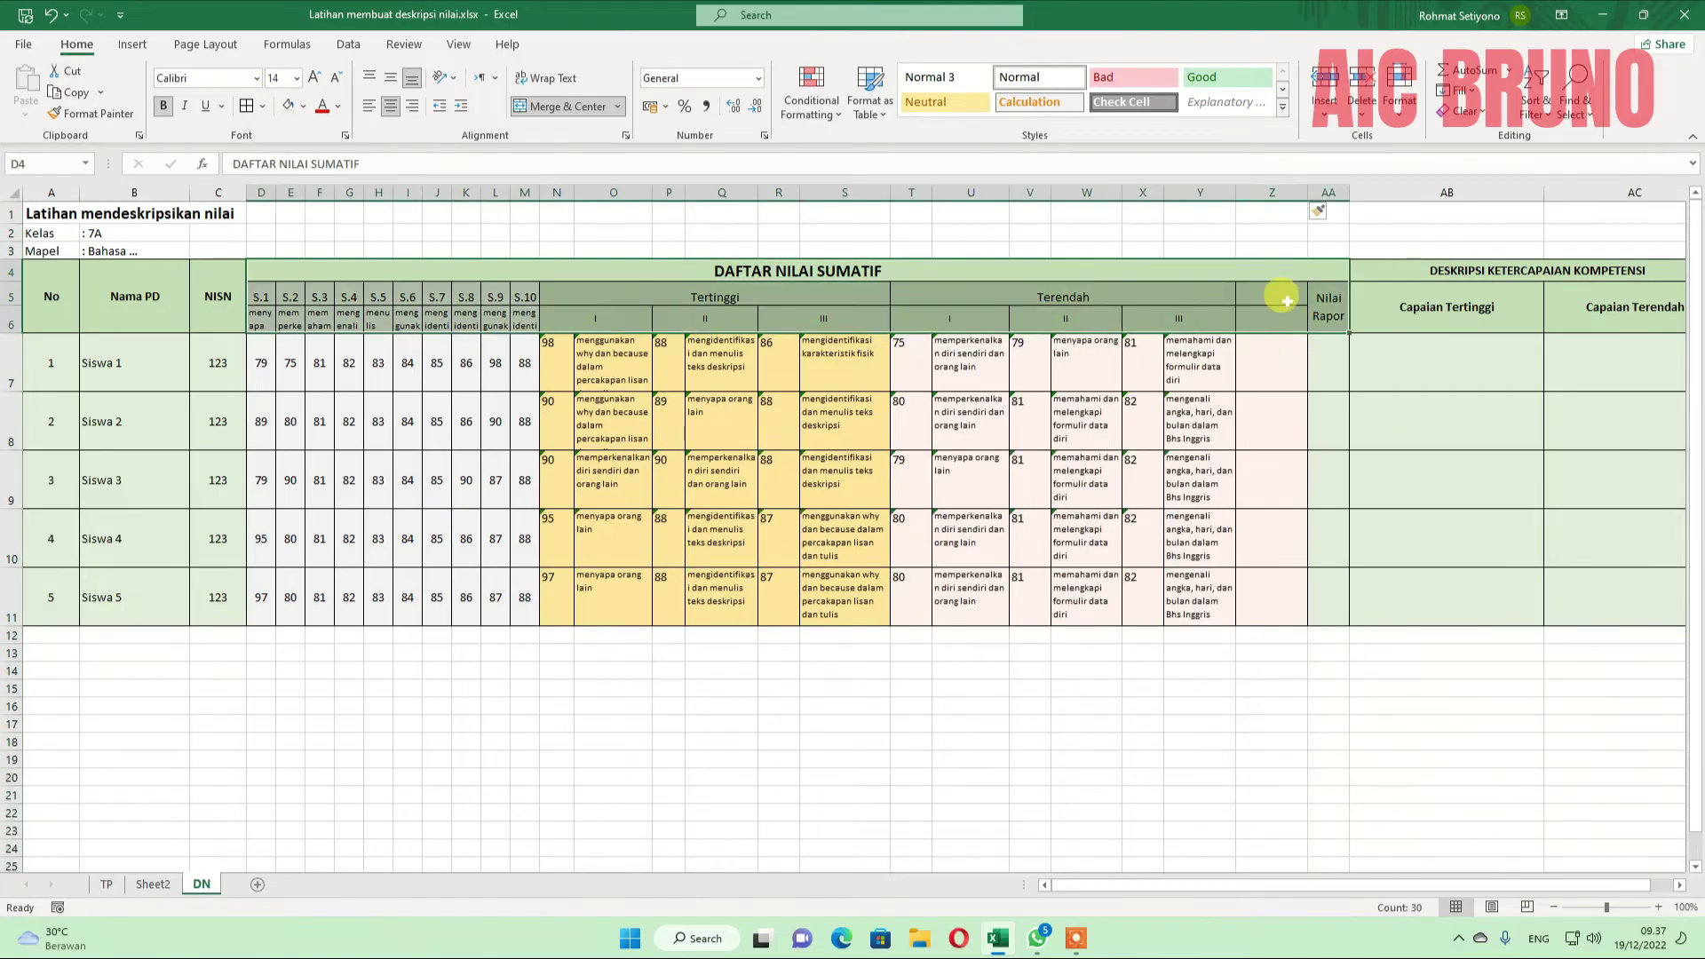
pyautogui.click(1287, 300)
pyautogui.click(51, 15)
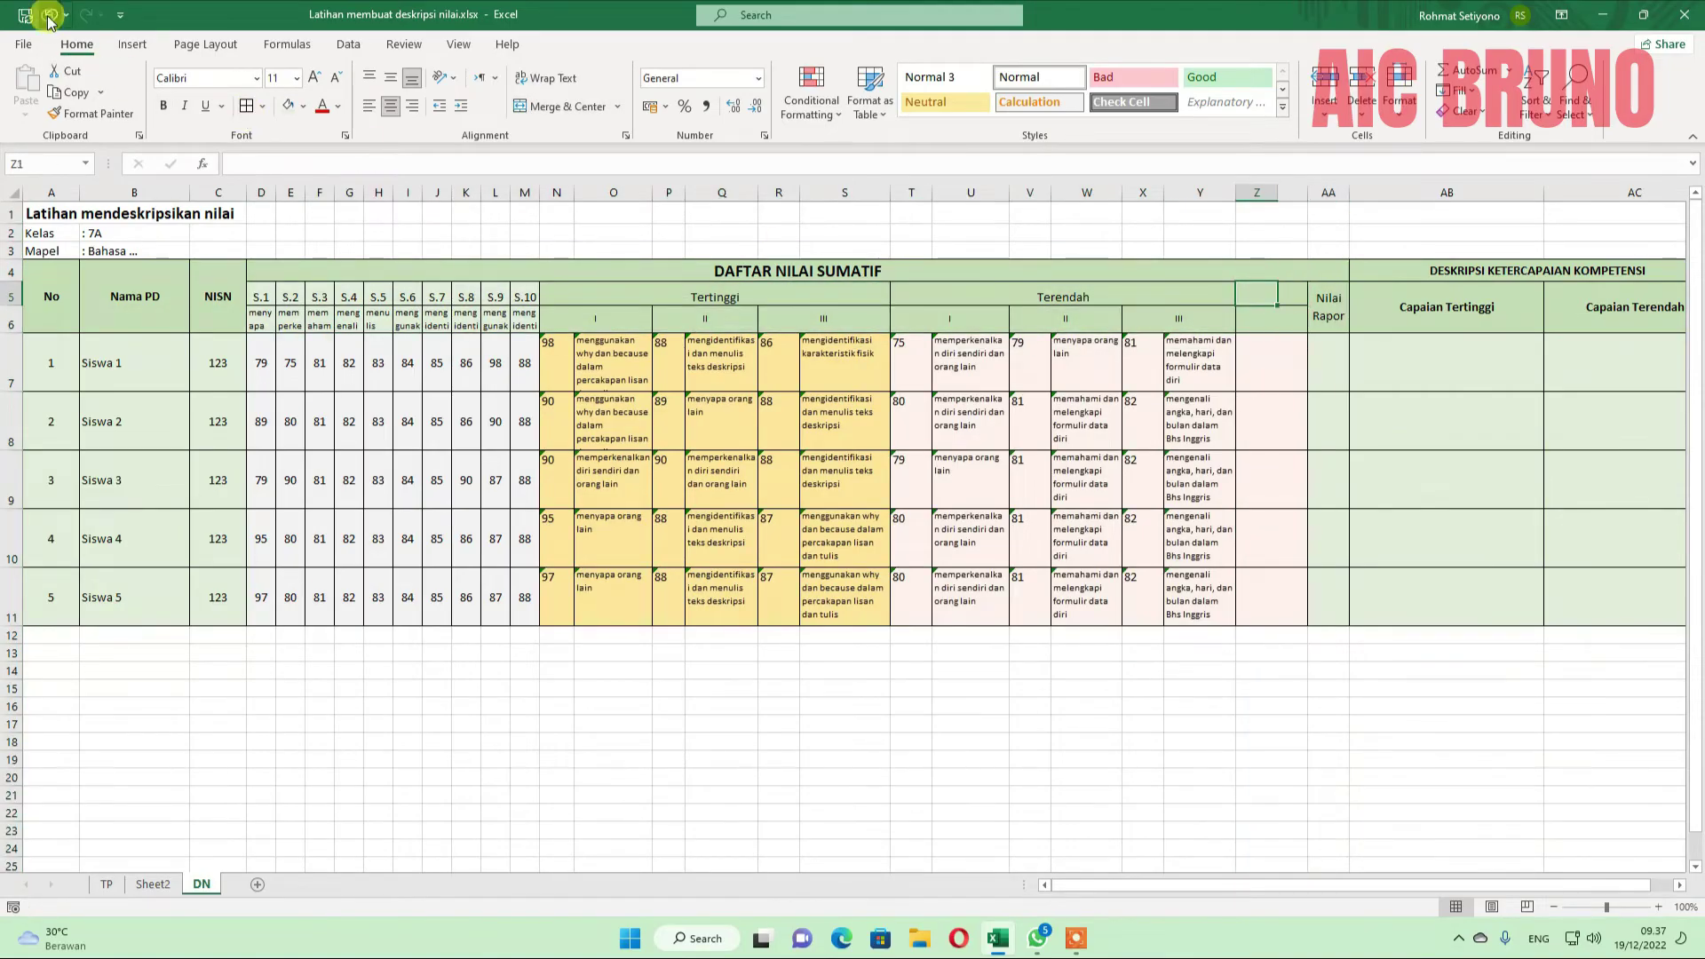
pyautogui.click(1308, 376)
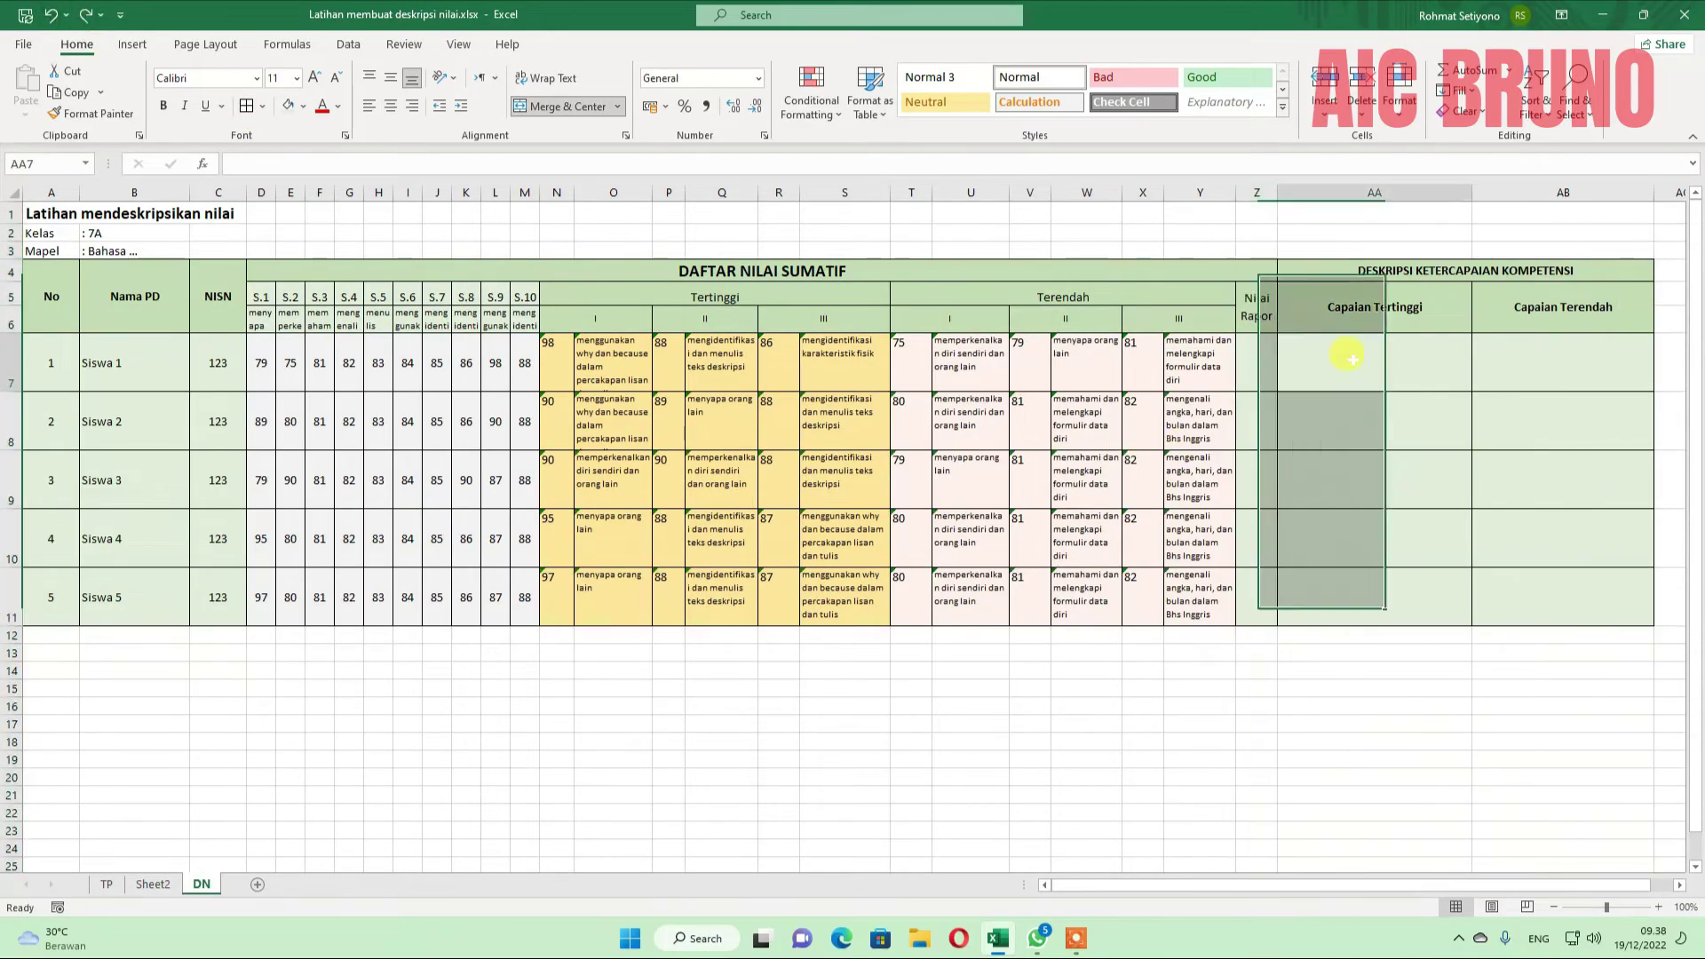
# Enter =AVERAGE(D7:M7) in Z7 for Siswa 1's Nilai Rapor and fill it down to Z11.
pyautogui.click(1260, 352)
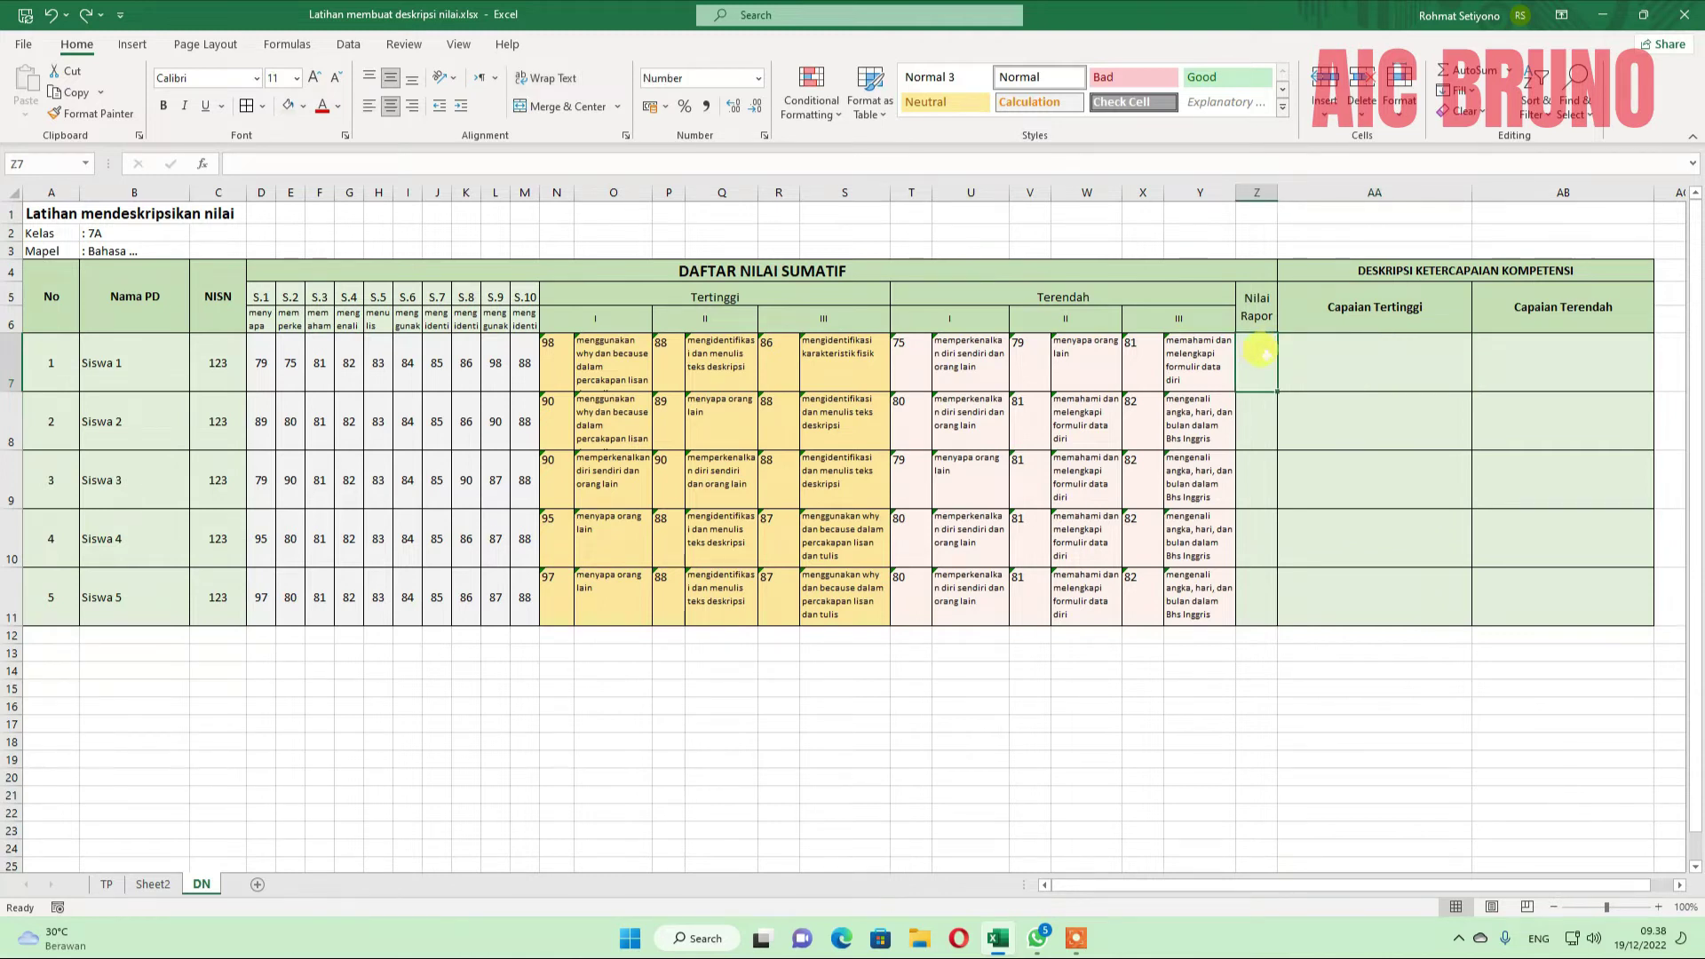
pyautogui.write('=')
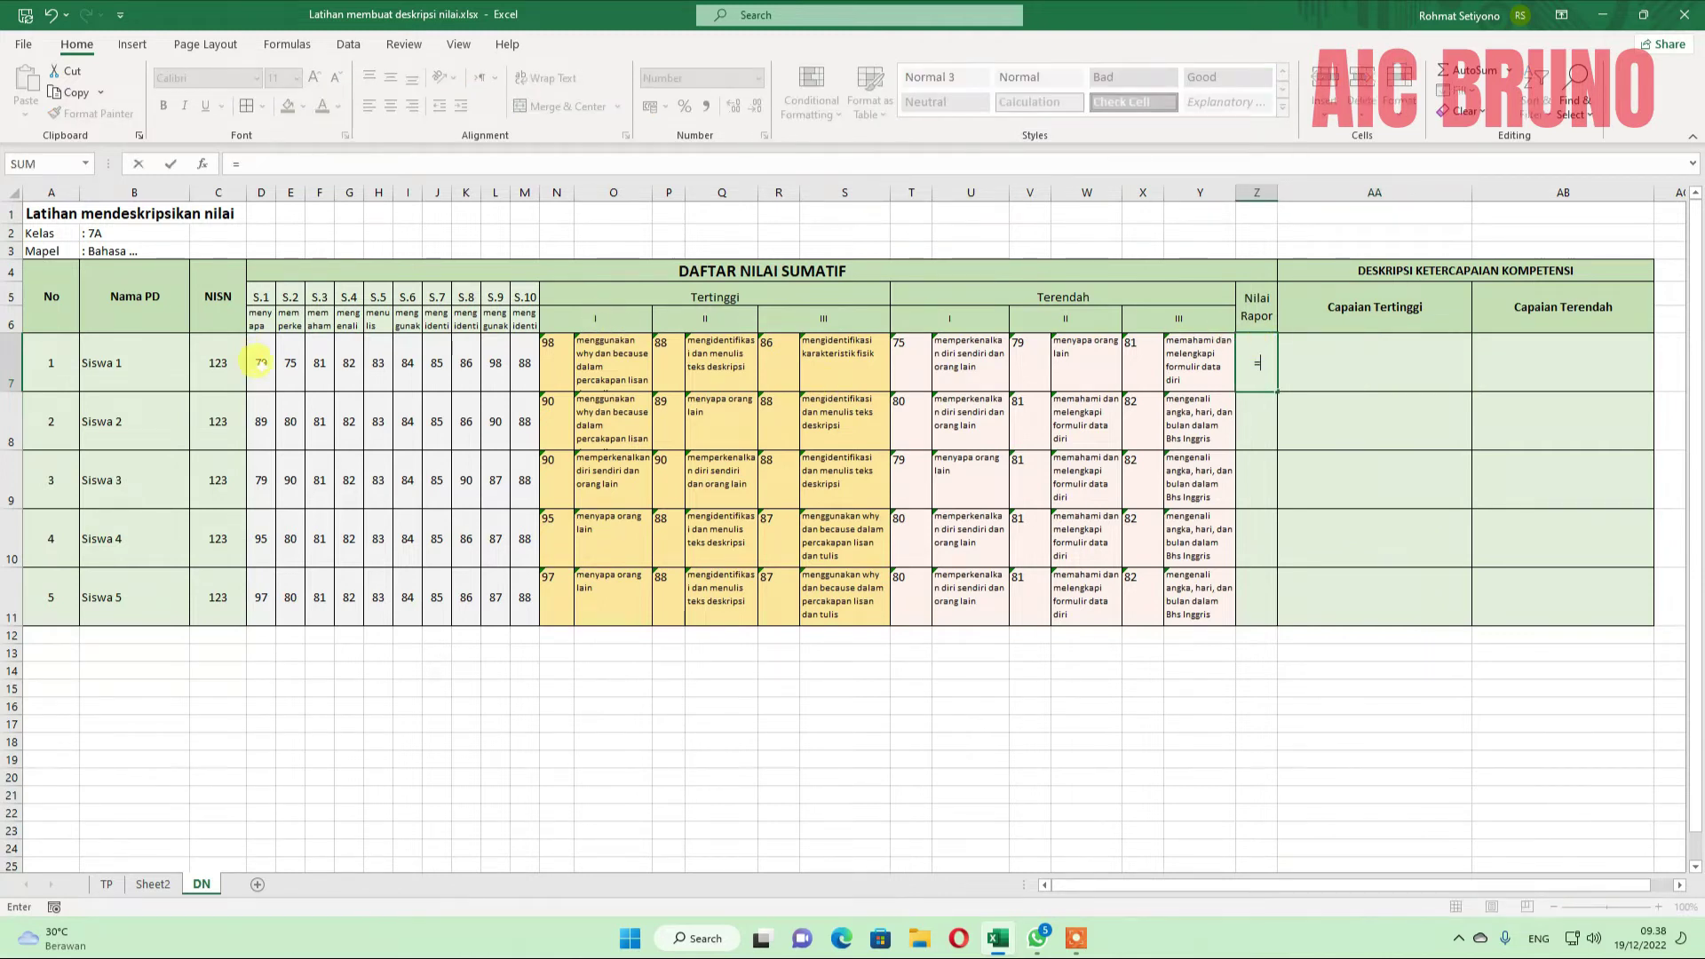
pyautogui.write('aver')
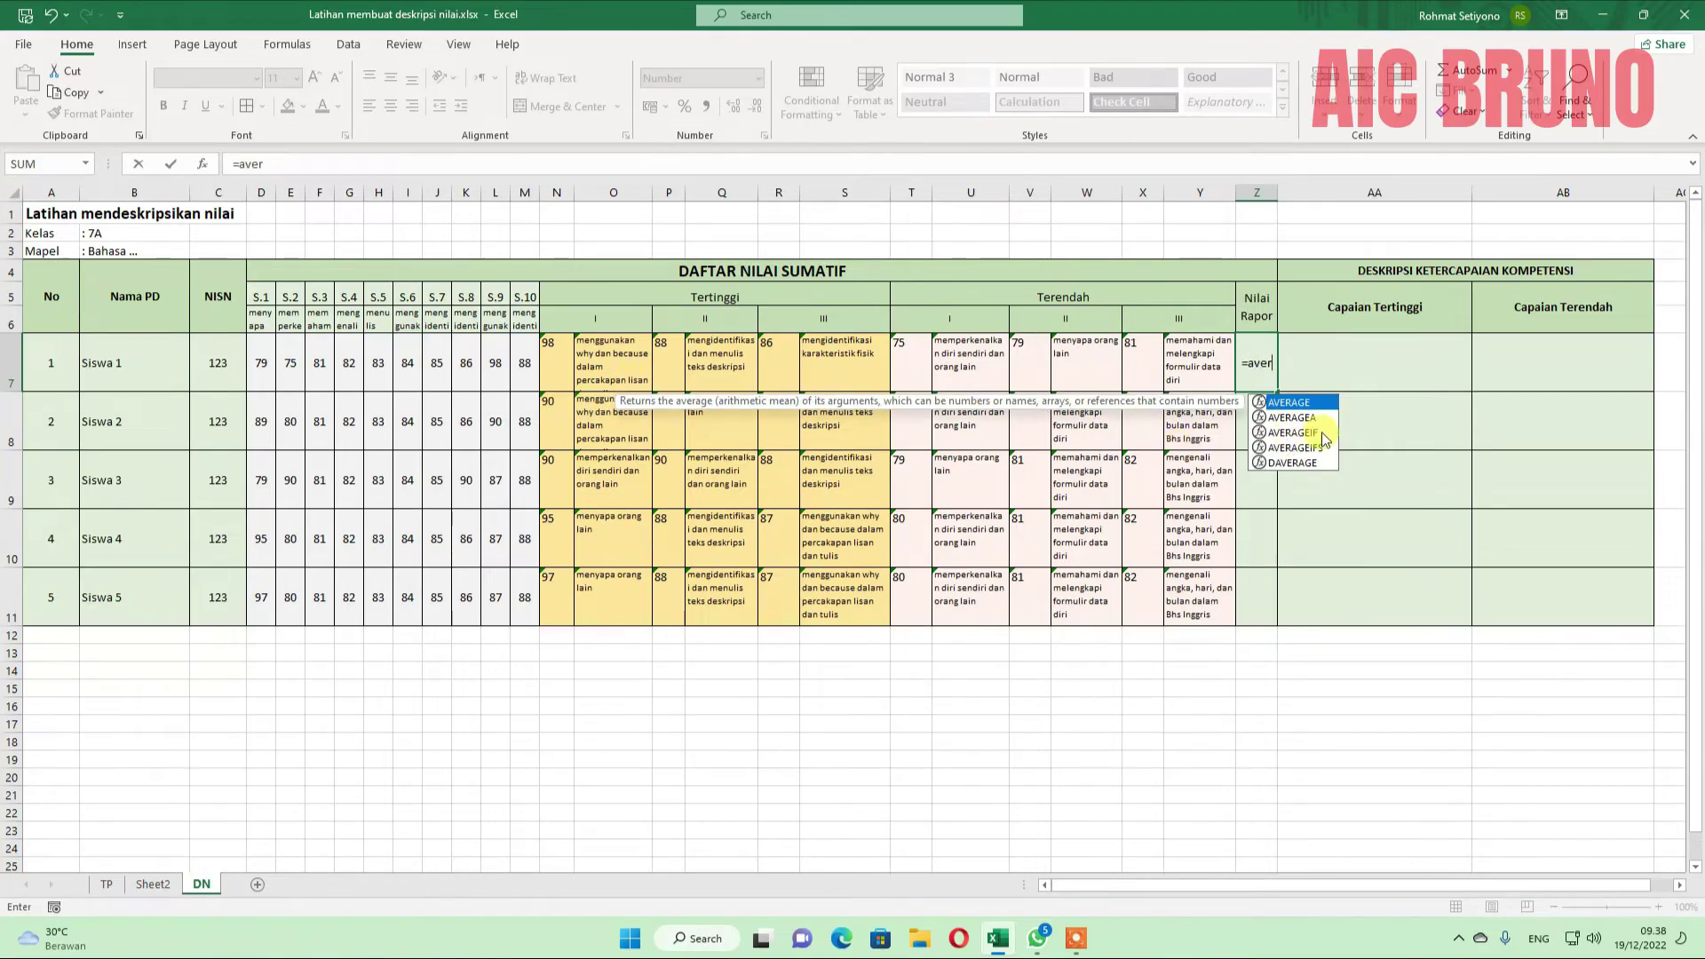
pyautogui.doubleClick(1295, 403)
pyautogui.moveTo(255, 351); pyautogui.dragTo(533, 364)
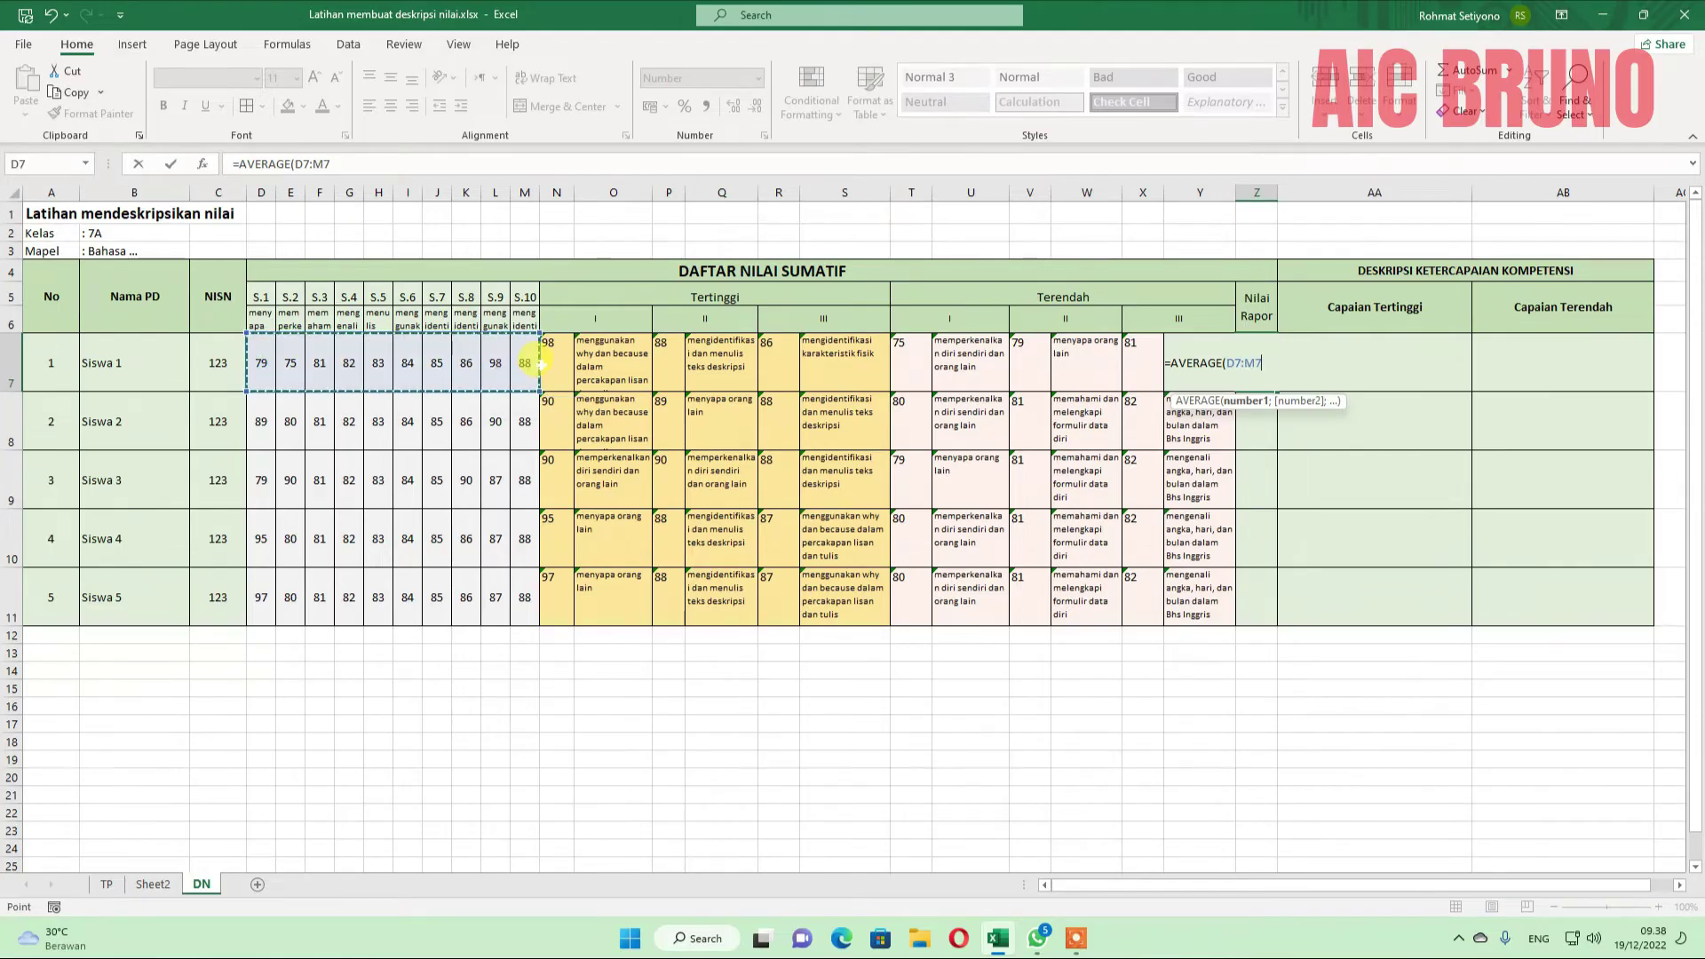
pyautogui.press('Return')
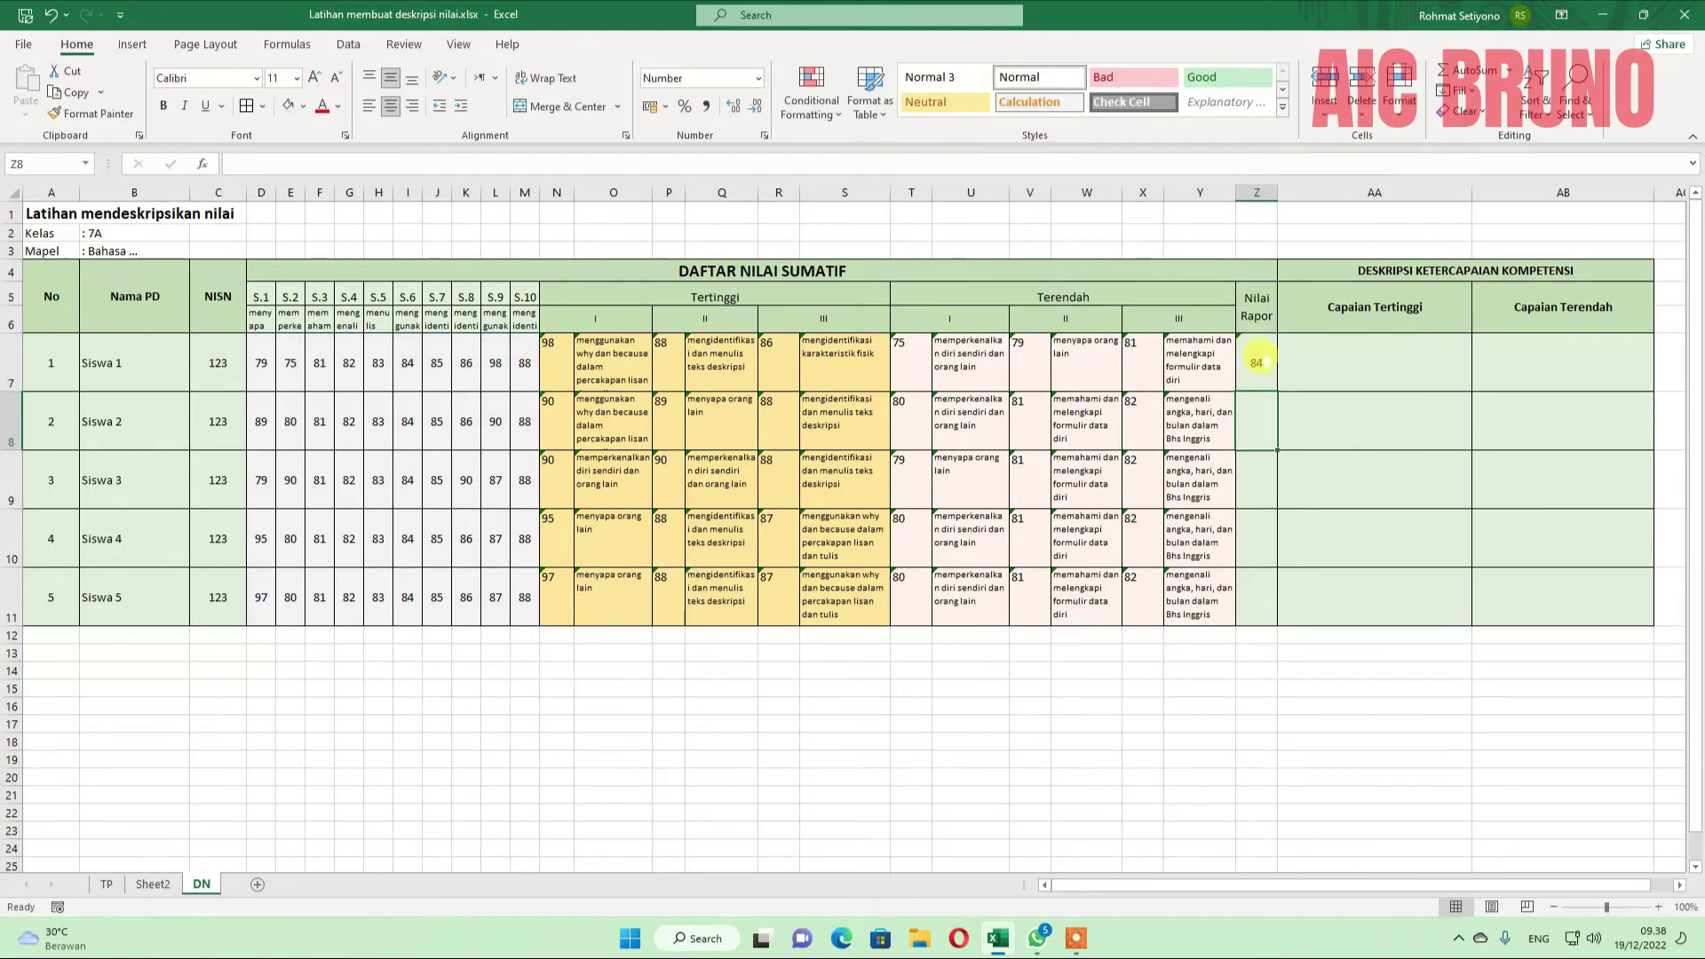
pyautogui.click(1256, 360)
pyautogui.moveTo(1277, 391); pyautogui.dragTo(1261, 602)
pyautogui.click(1346, 369)
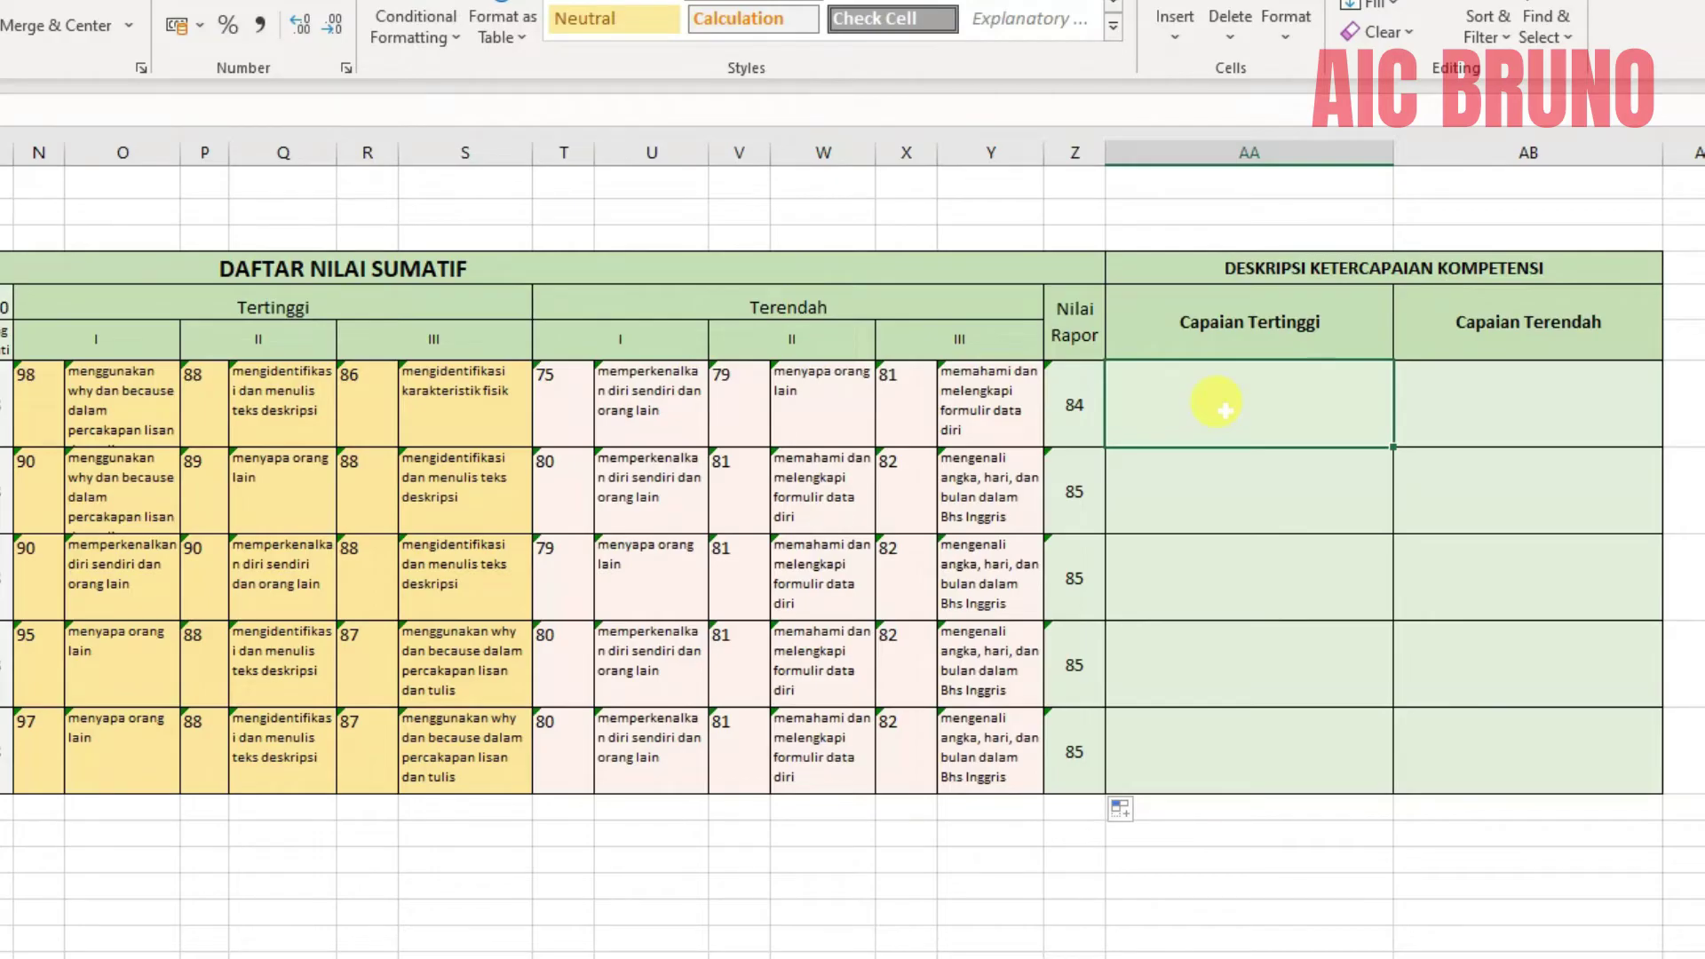
pyautogui.write('=')
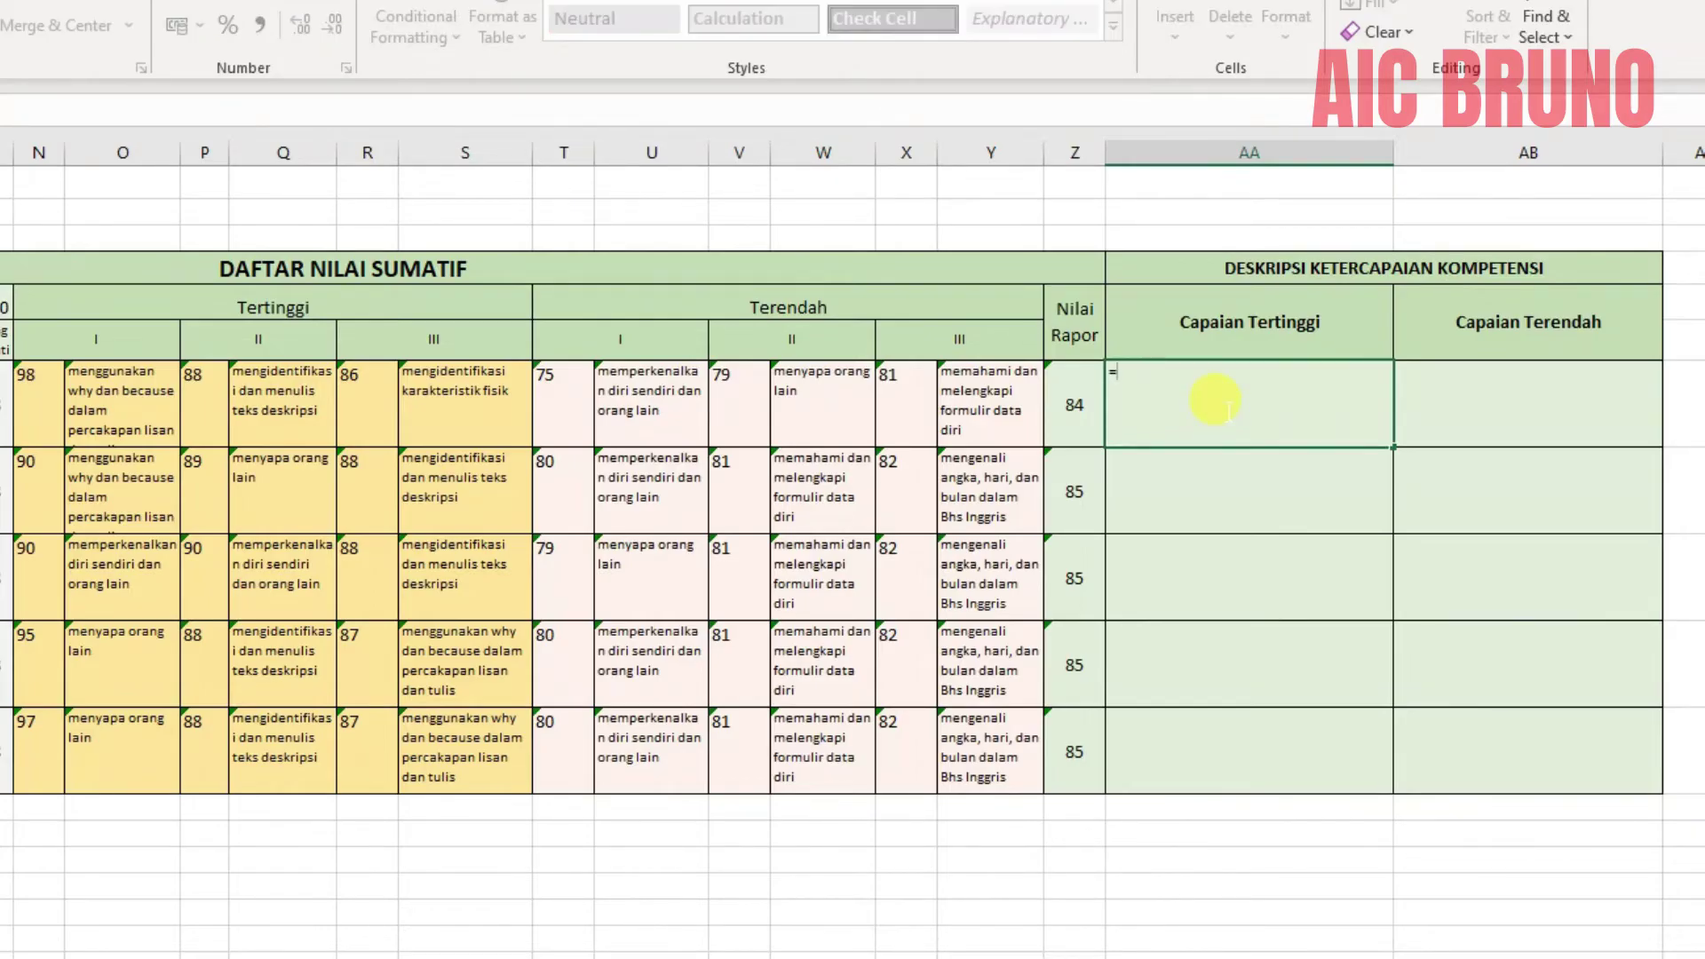
pyautogui.press('Escape')
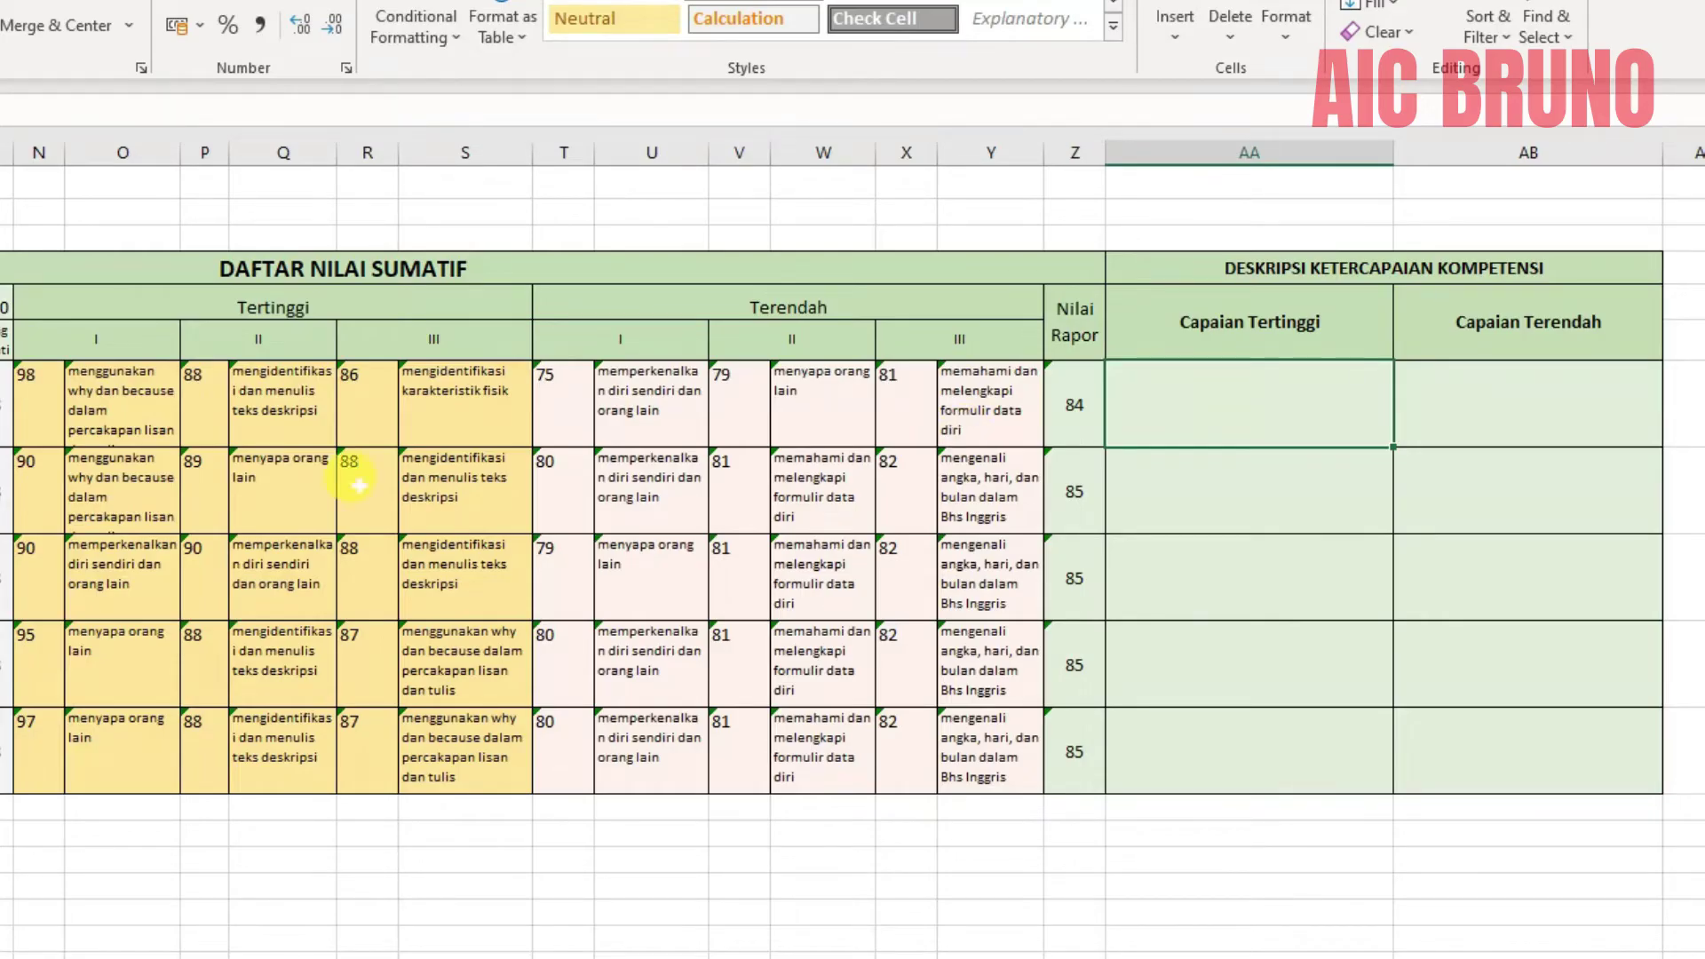
# Review Siswa 1's three Tertinggi descriptions in O7, Q7 and S7.
pyautogui.click(125, 399)
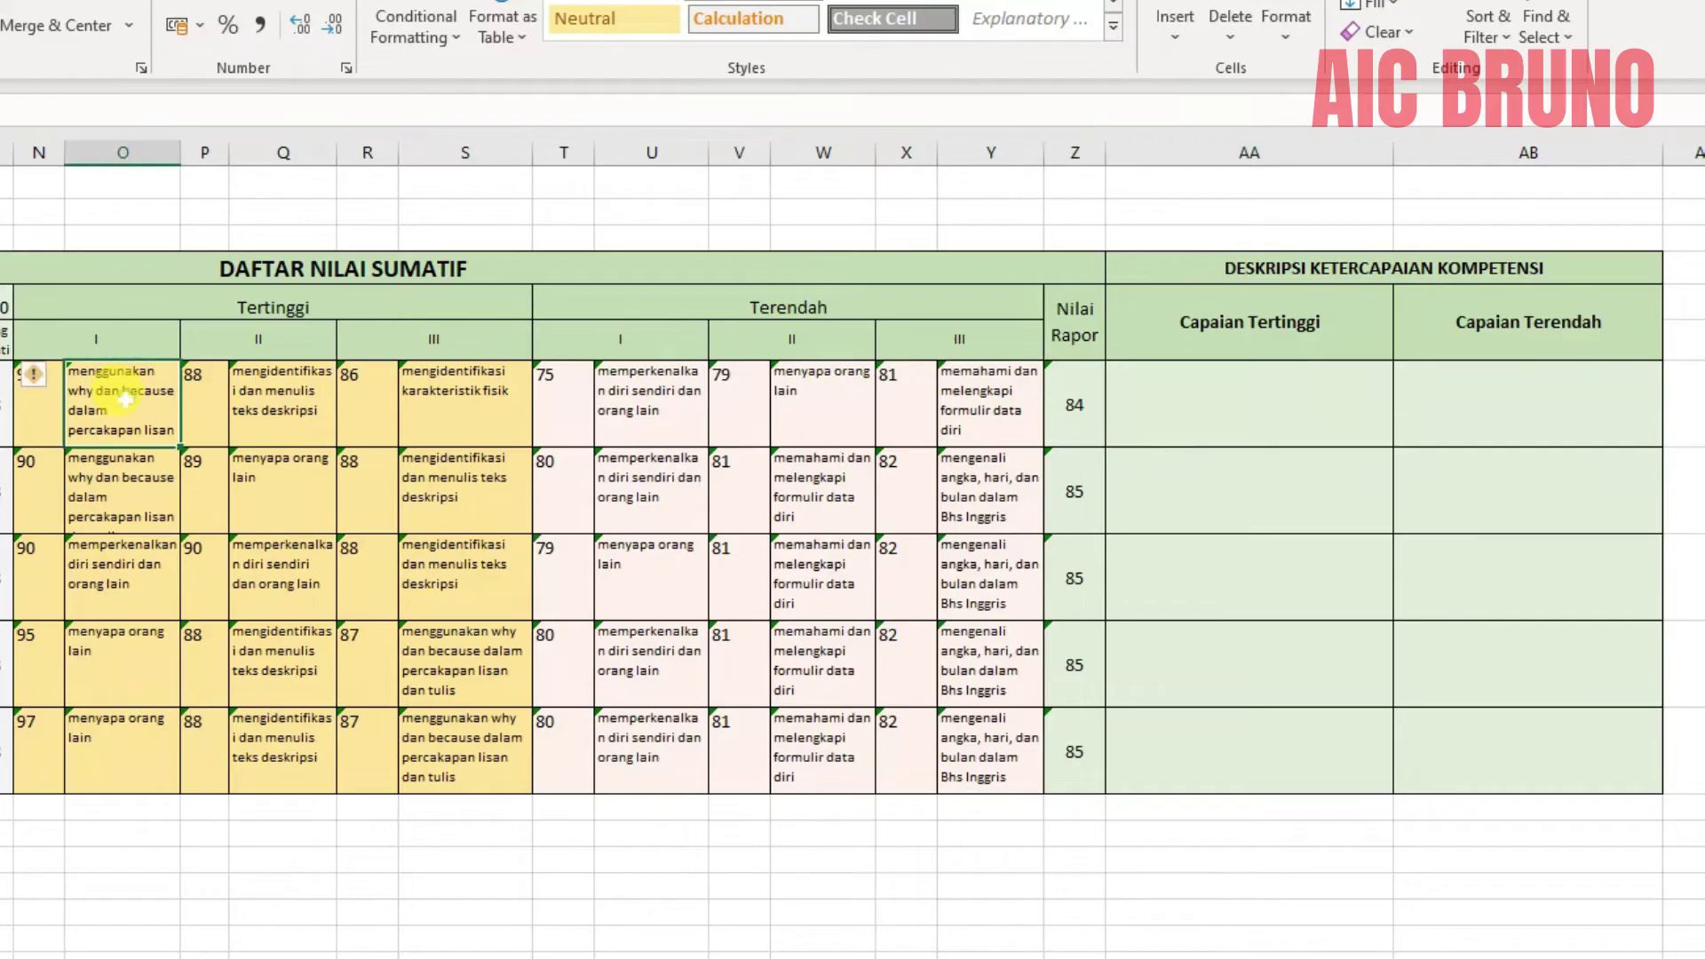
pyautogui.click(267, 402)
pyautogui.click(440, 399)
# Begin the AA7 formula with the text "Mencapai kompetensai dengan optimal dalam hal " followed by a joining &.
pyautogui.click(1159, 401)
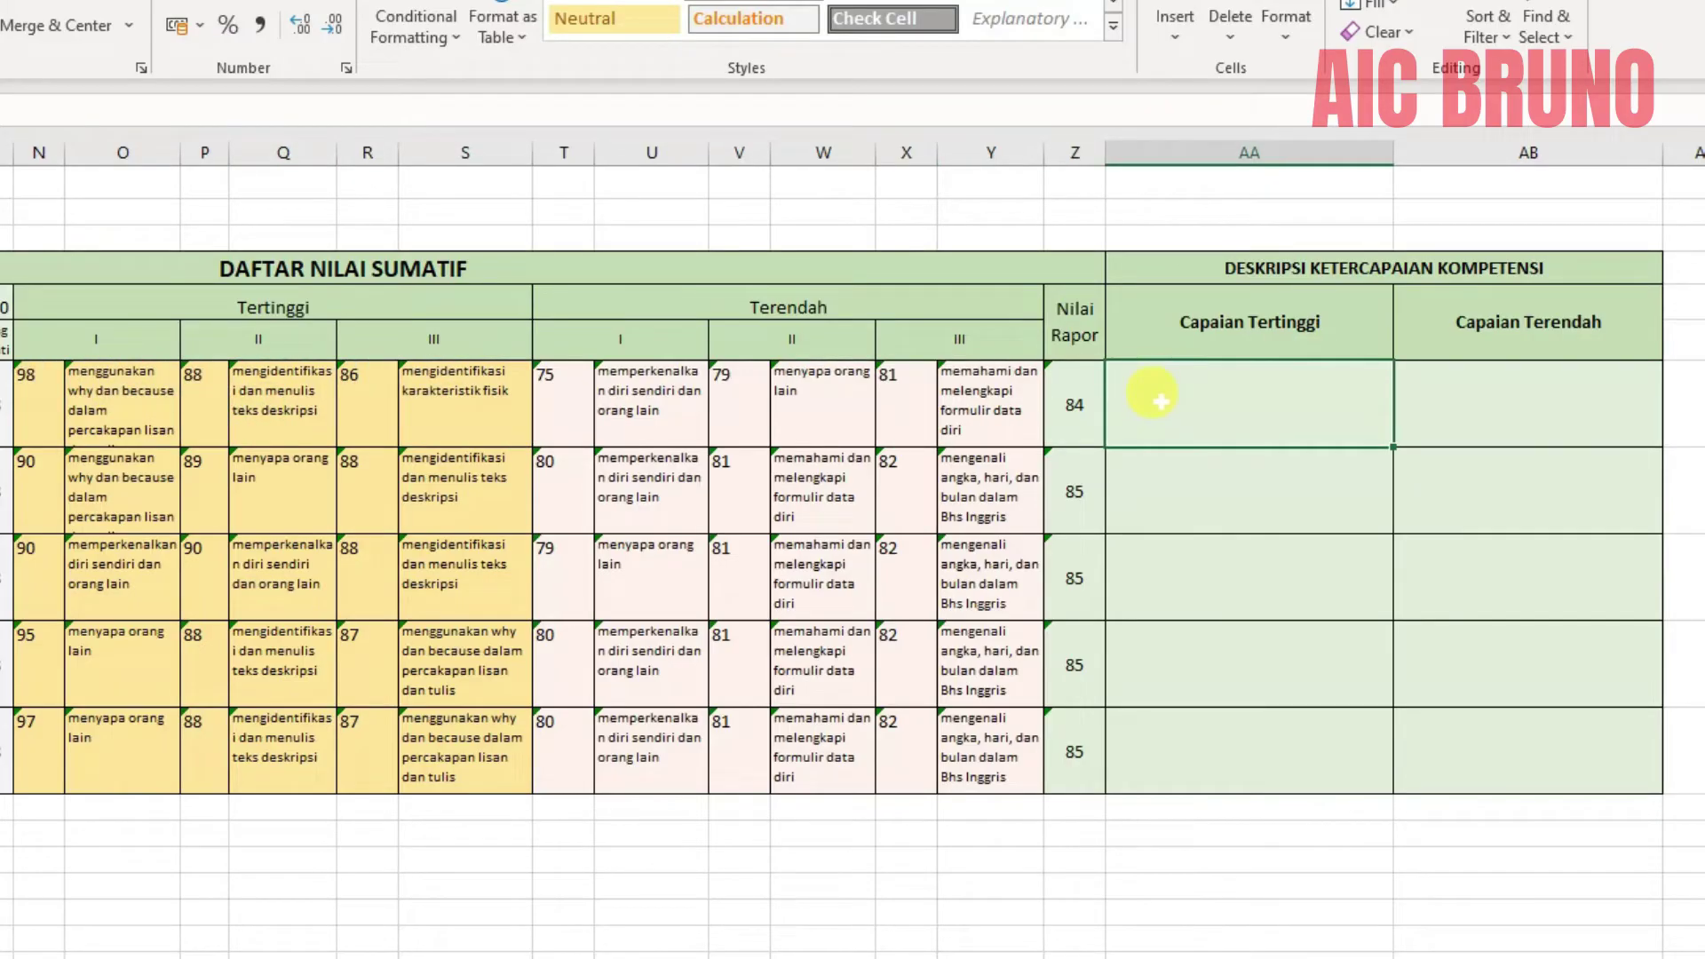
pyautogui.write('=')
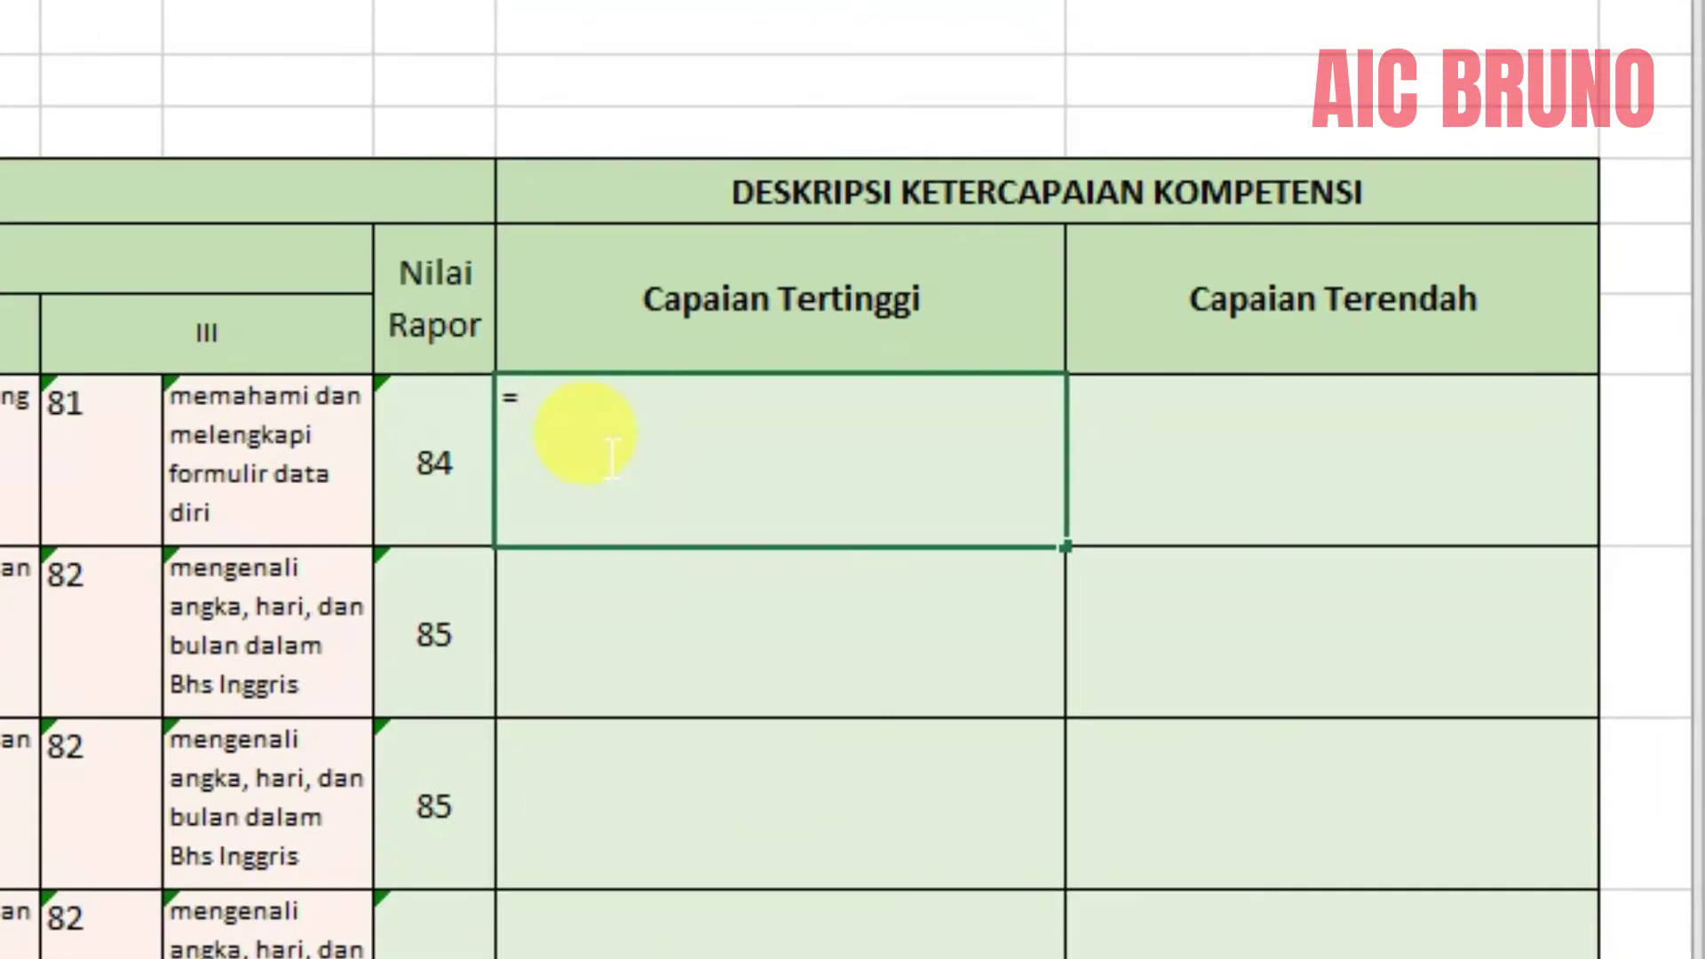
pyautogui.write('"Mencapai kompetensai')
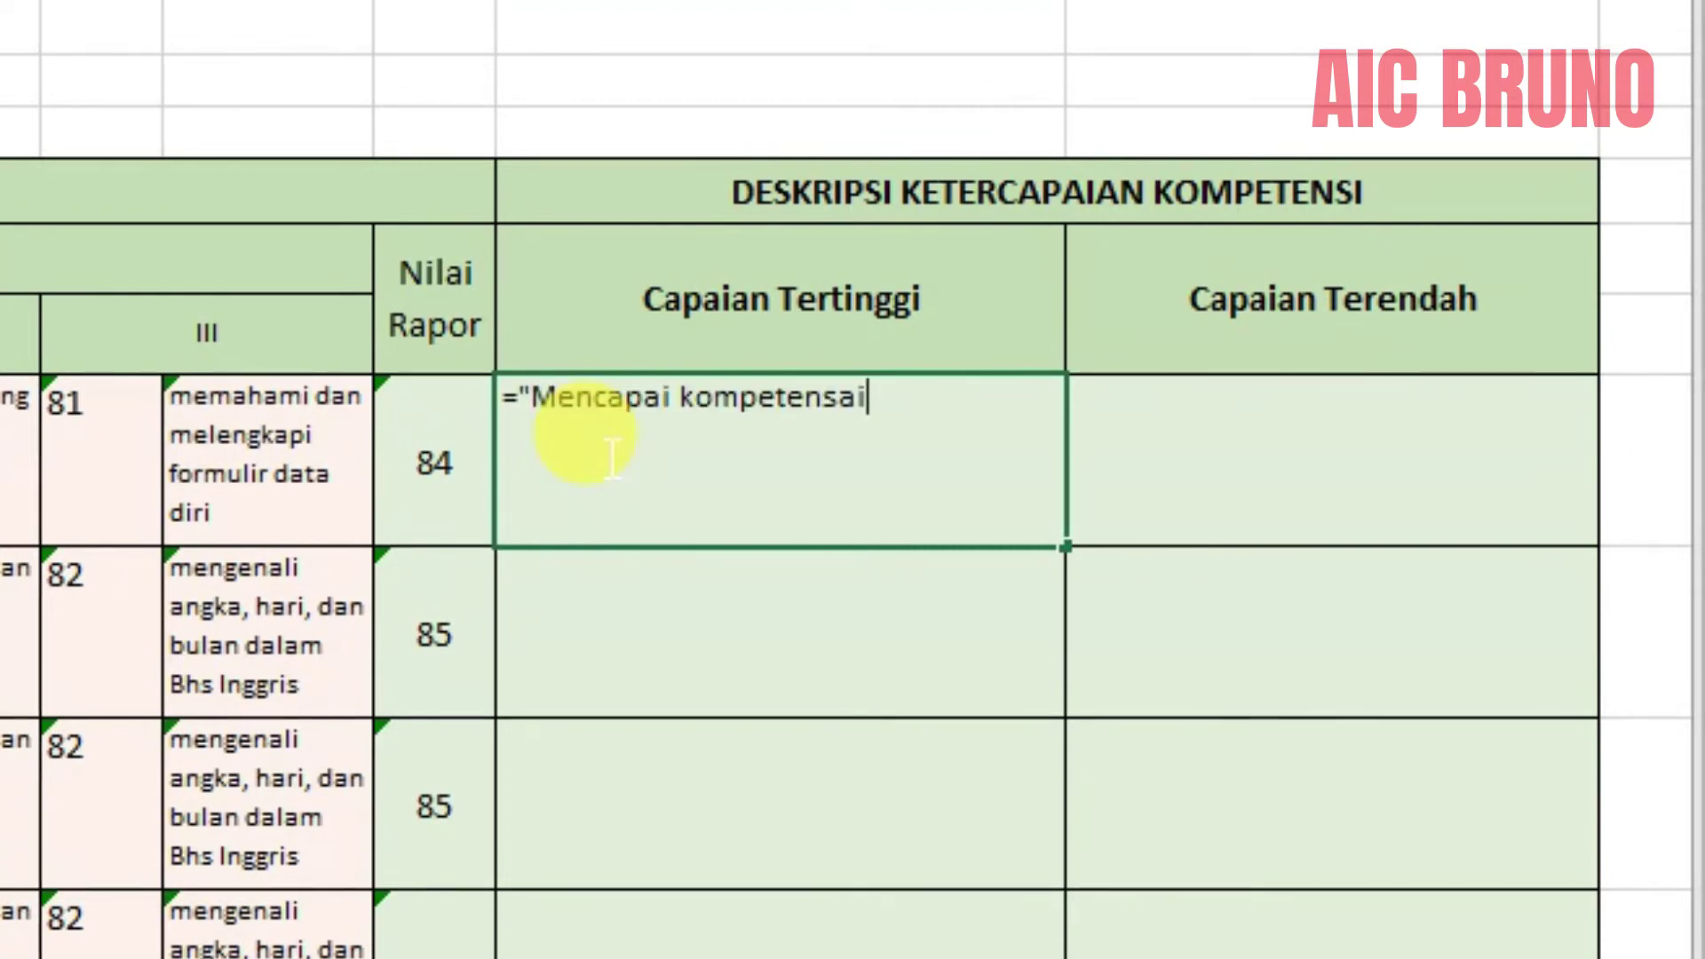
pyautogui.write(' dengan')
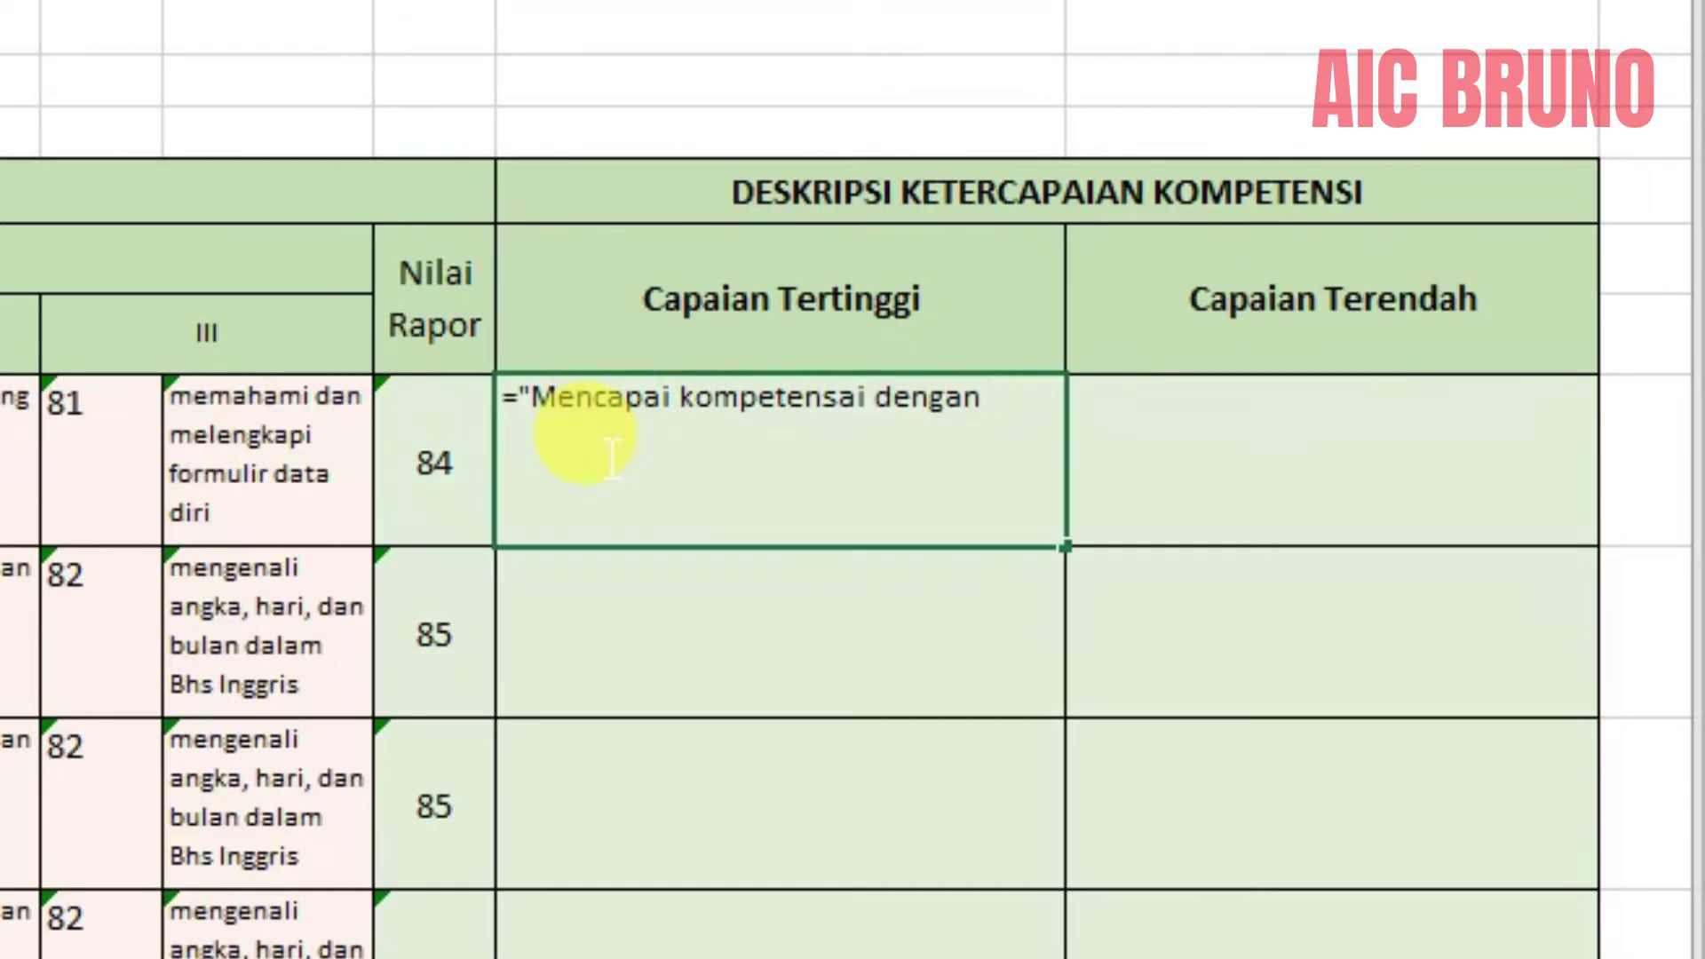
pyautogui.write('optimal dalam hal')
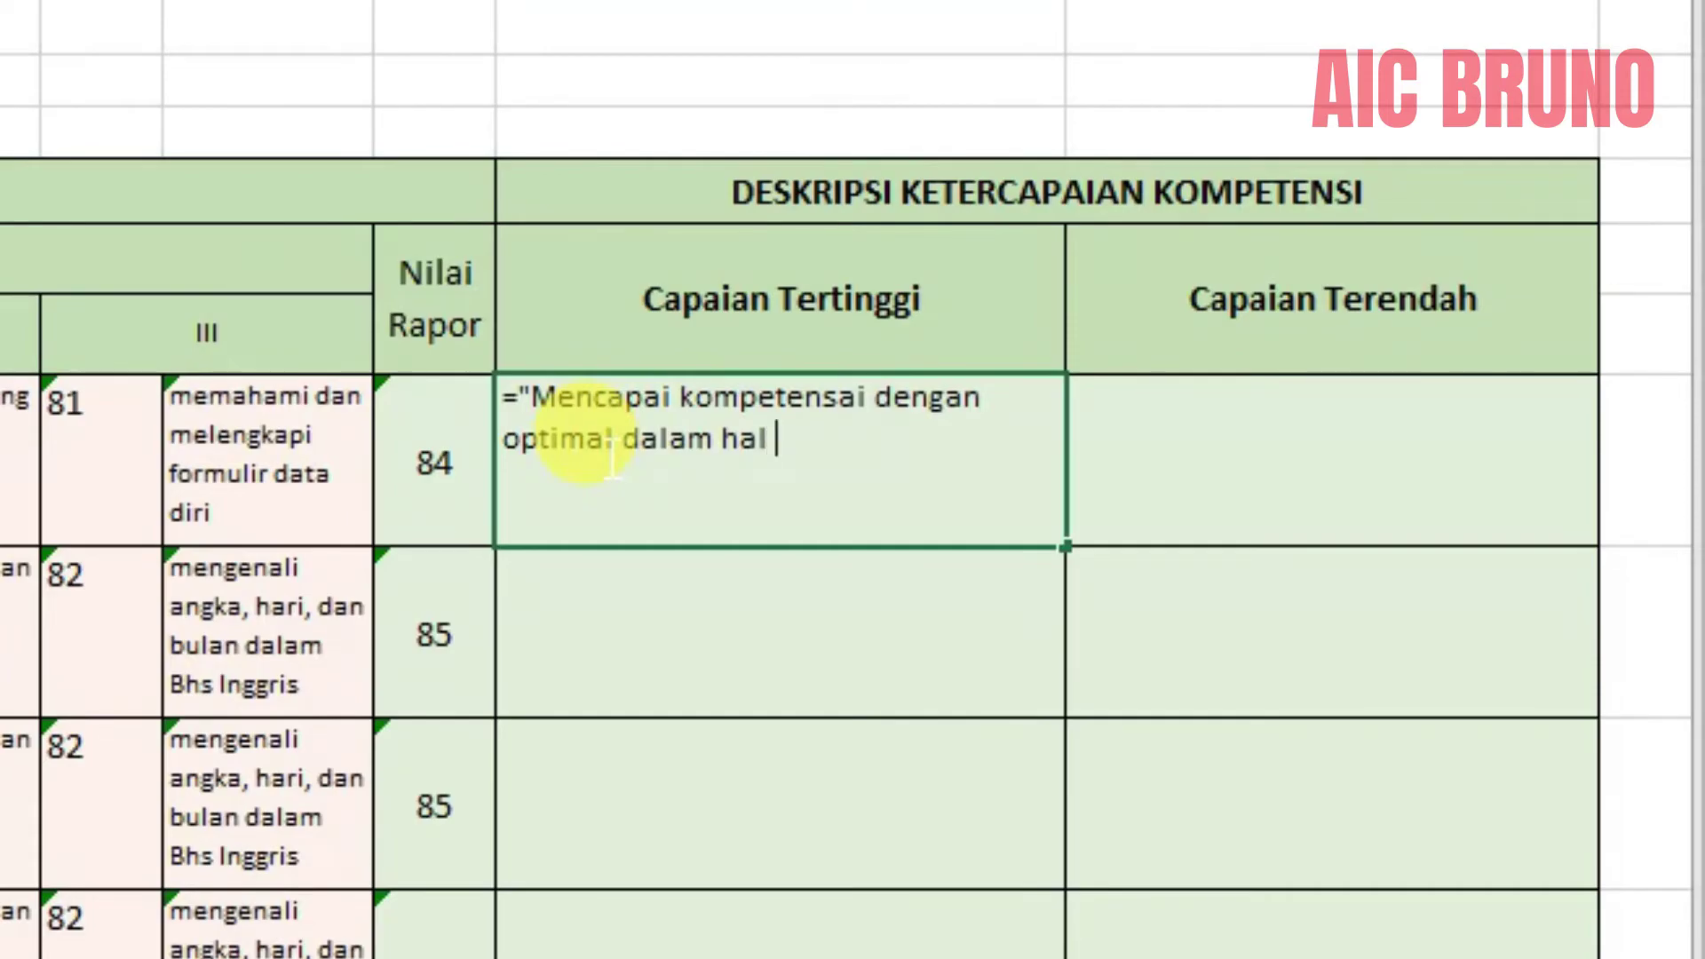
pyautogui.write(' "')
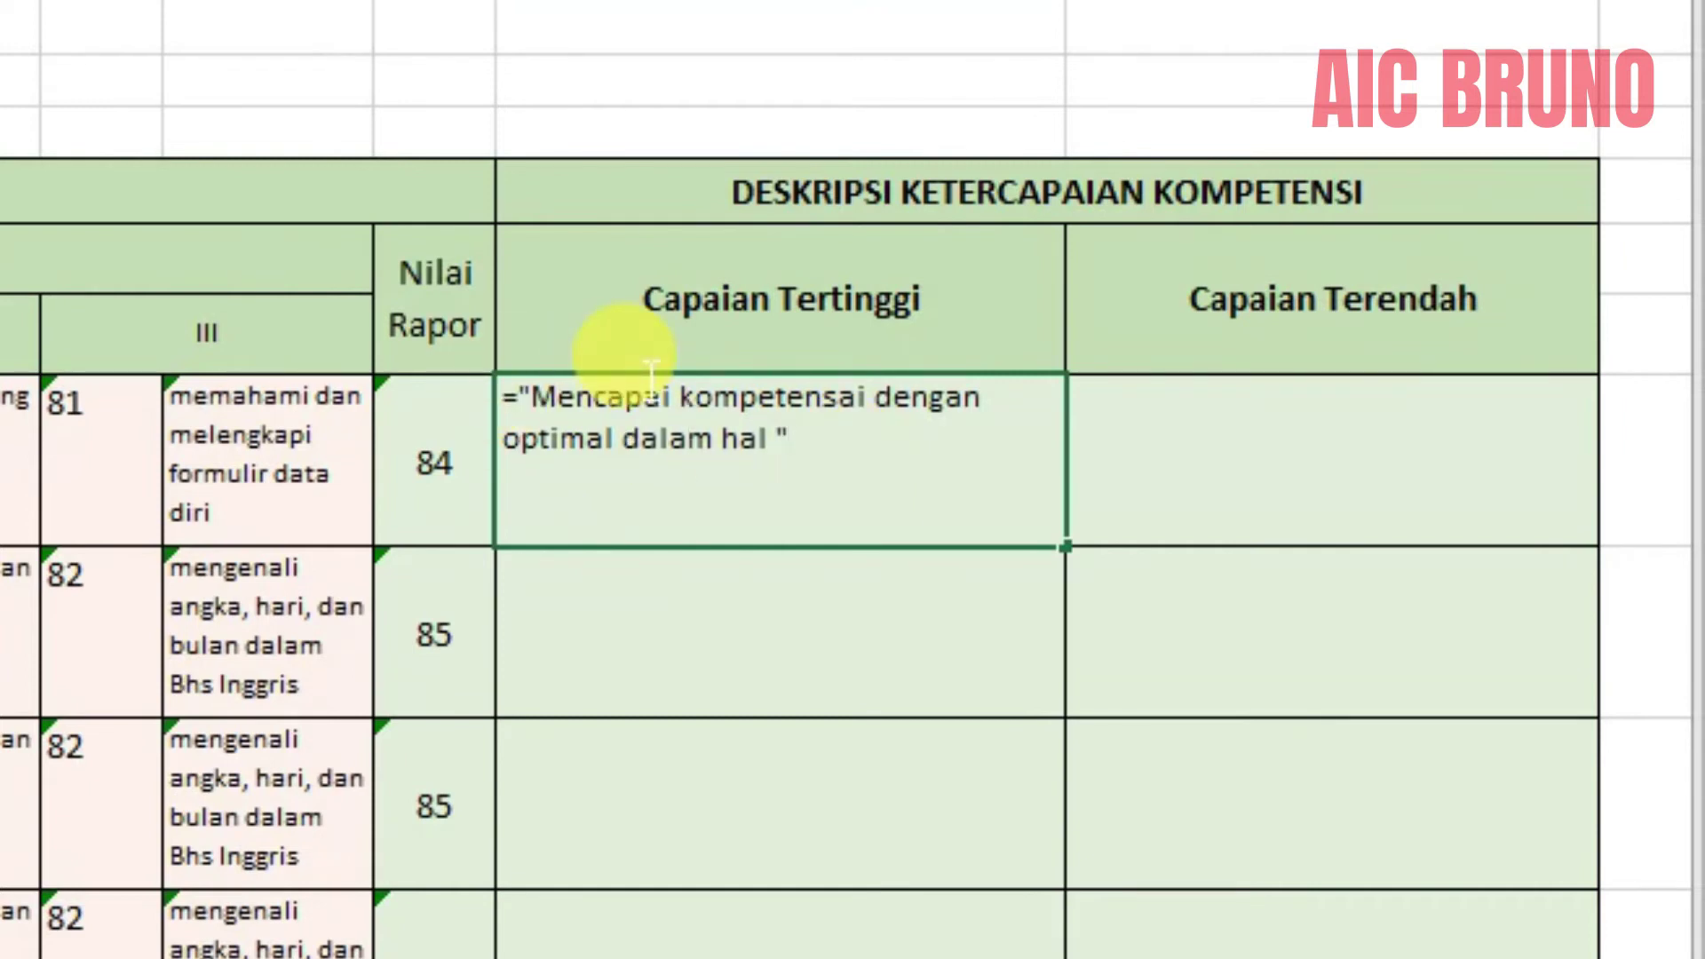
pyautogui.write('&')
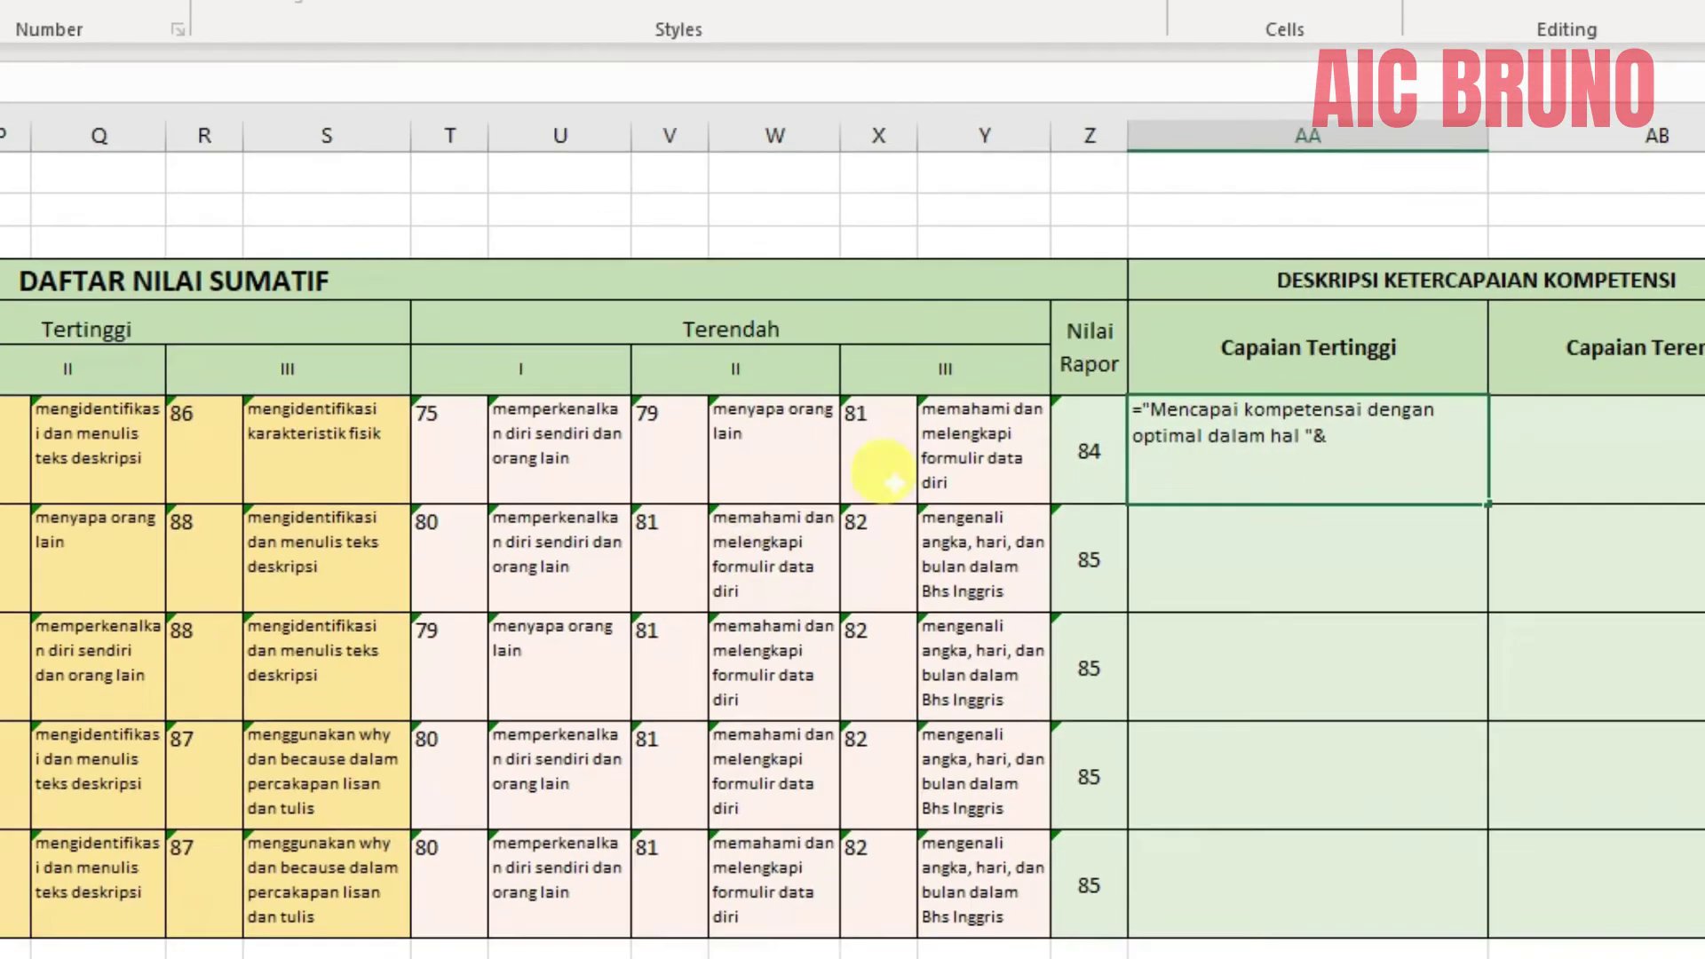
# Extend the AA7 formula with O7, the separator ", " and Q7, joined with &.
pyautogui.click(151, 431)
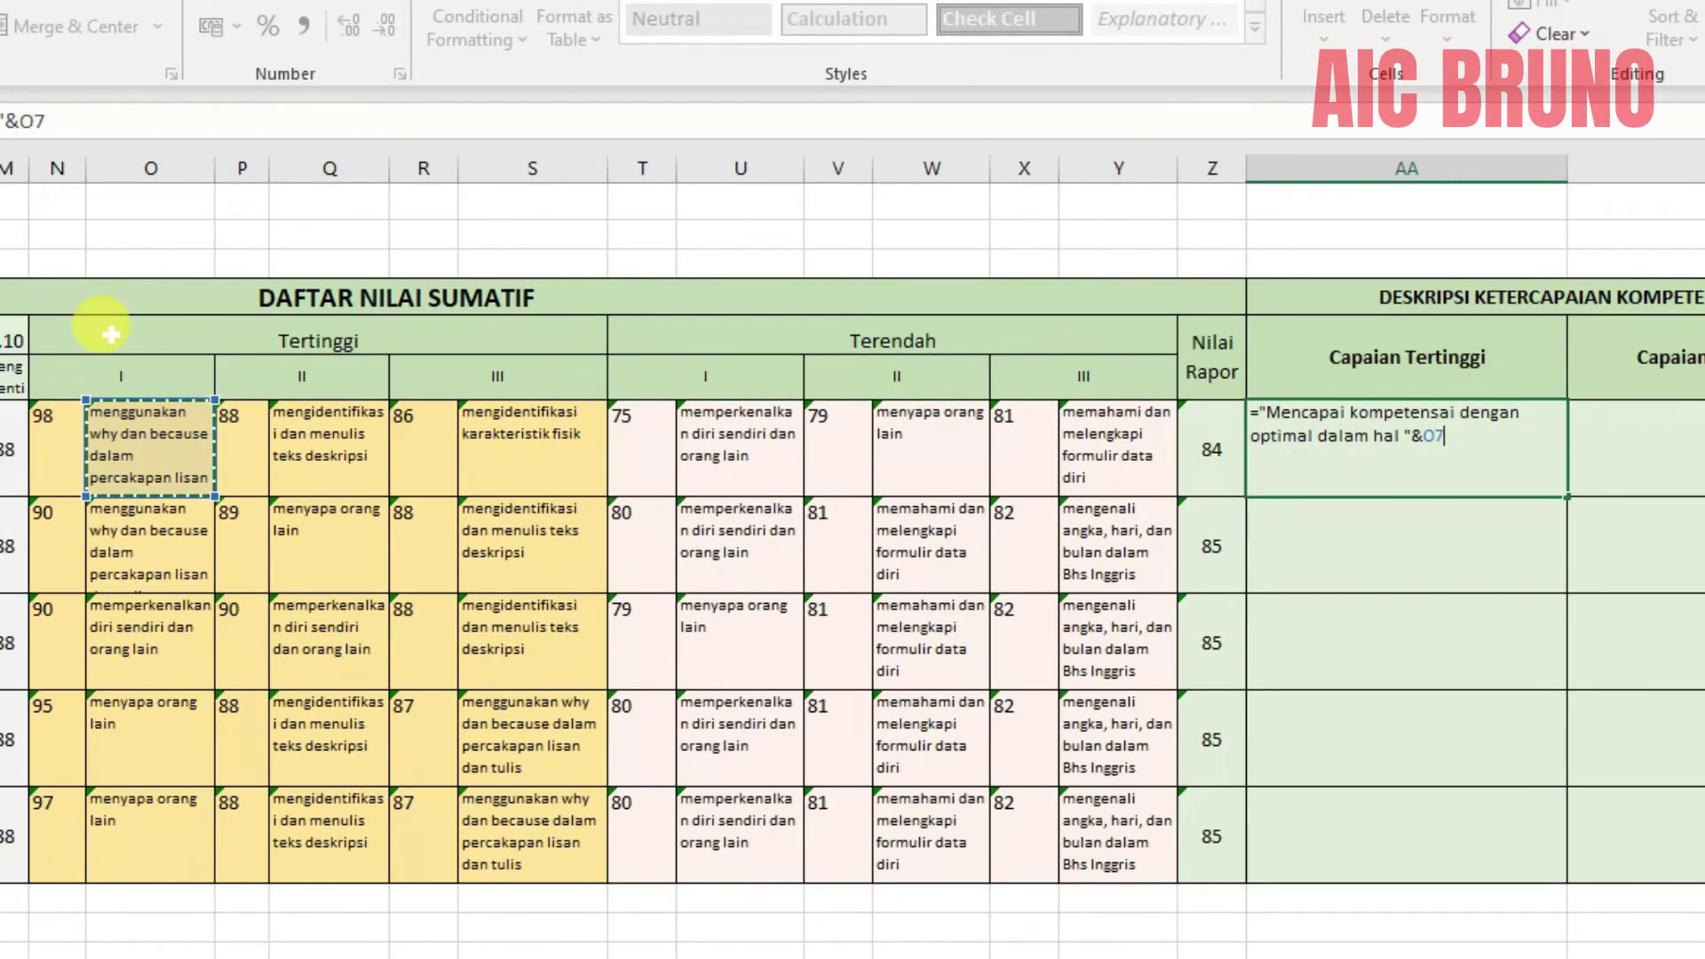
pyautogui.write('&')
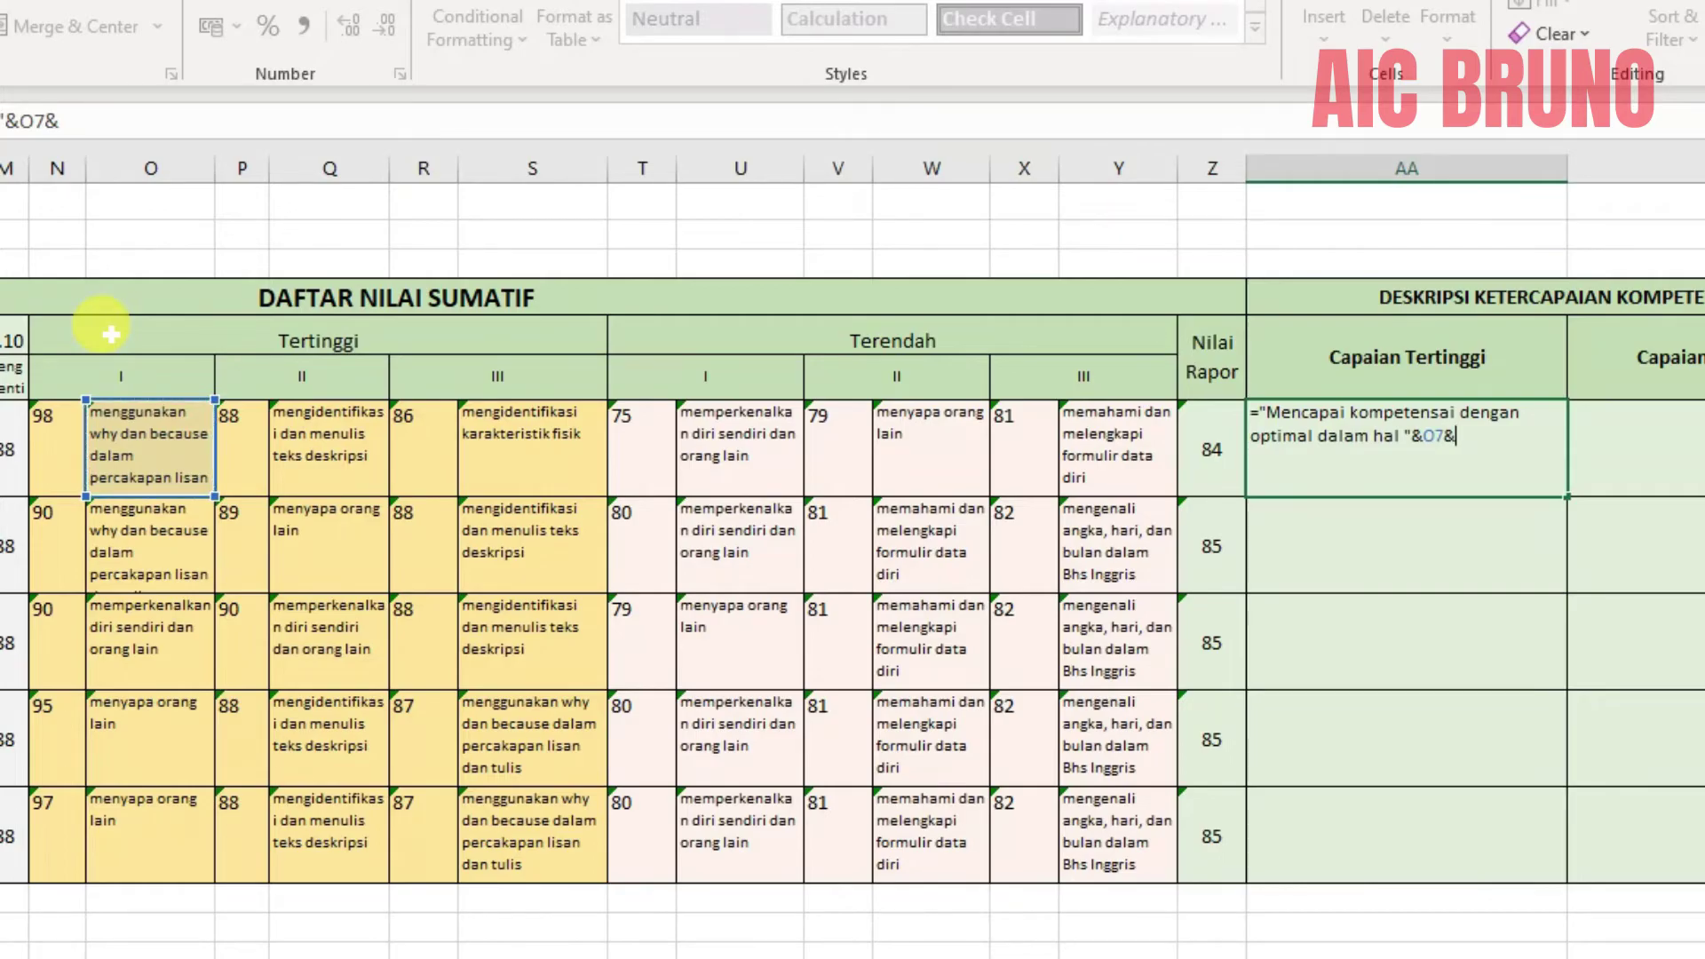
pyautogui.write('", "')
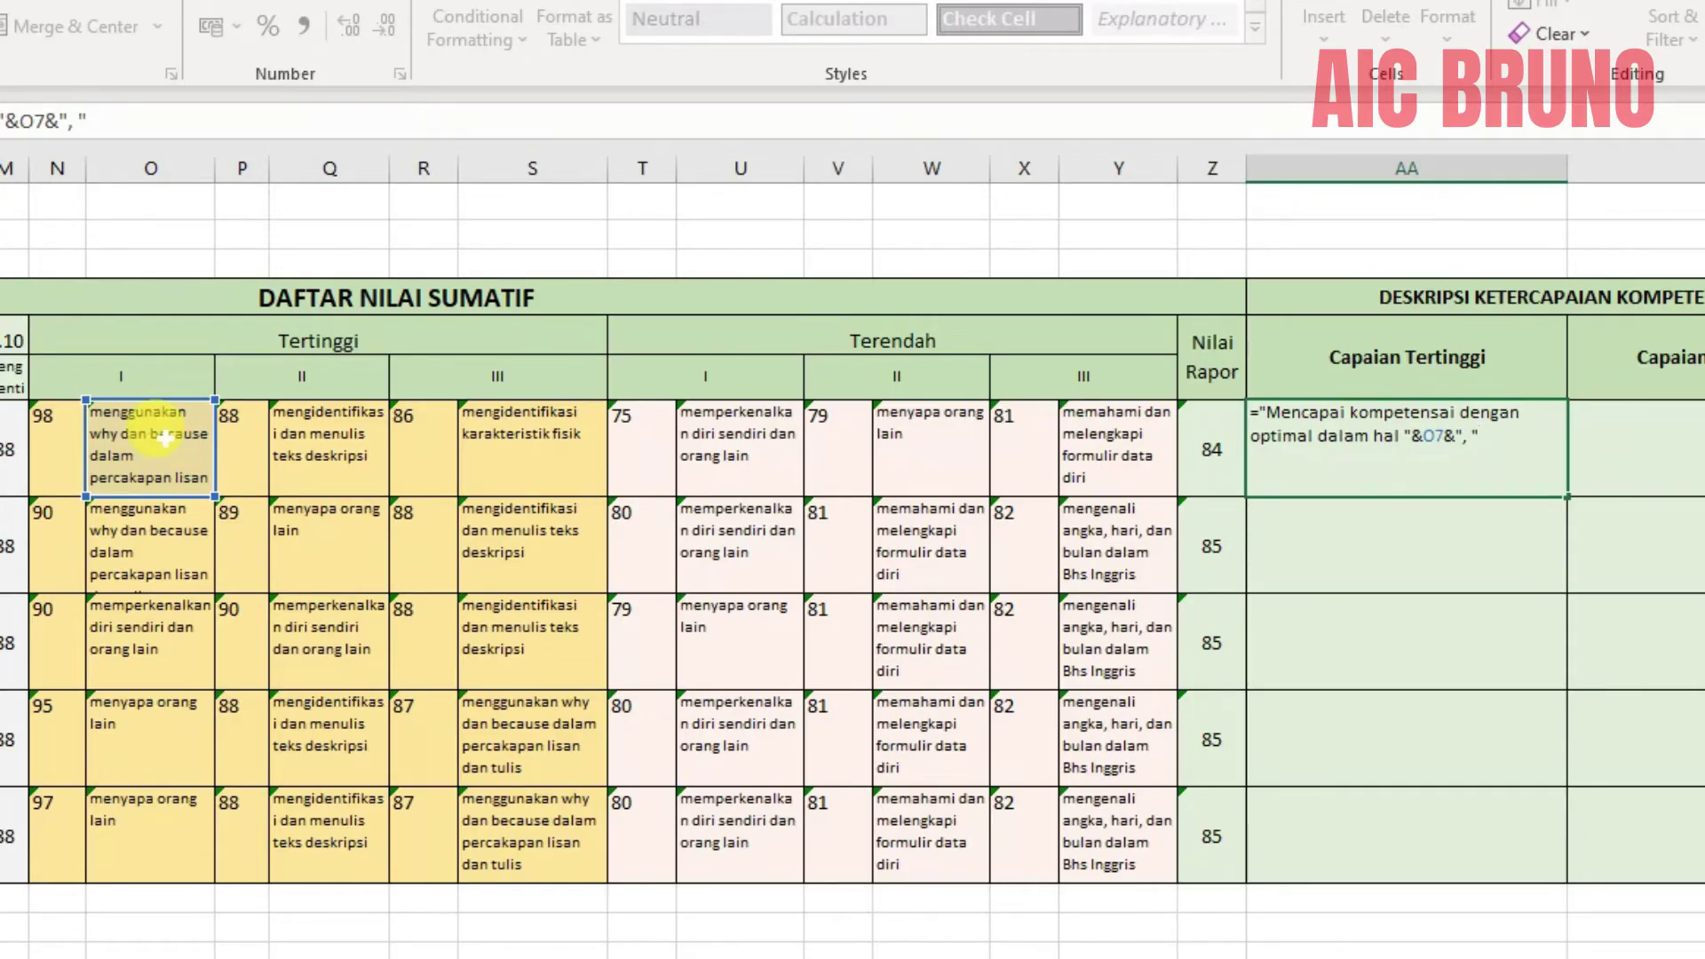
pyautogui.write('&')
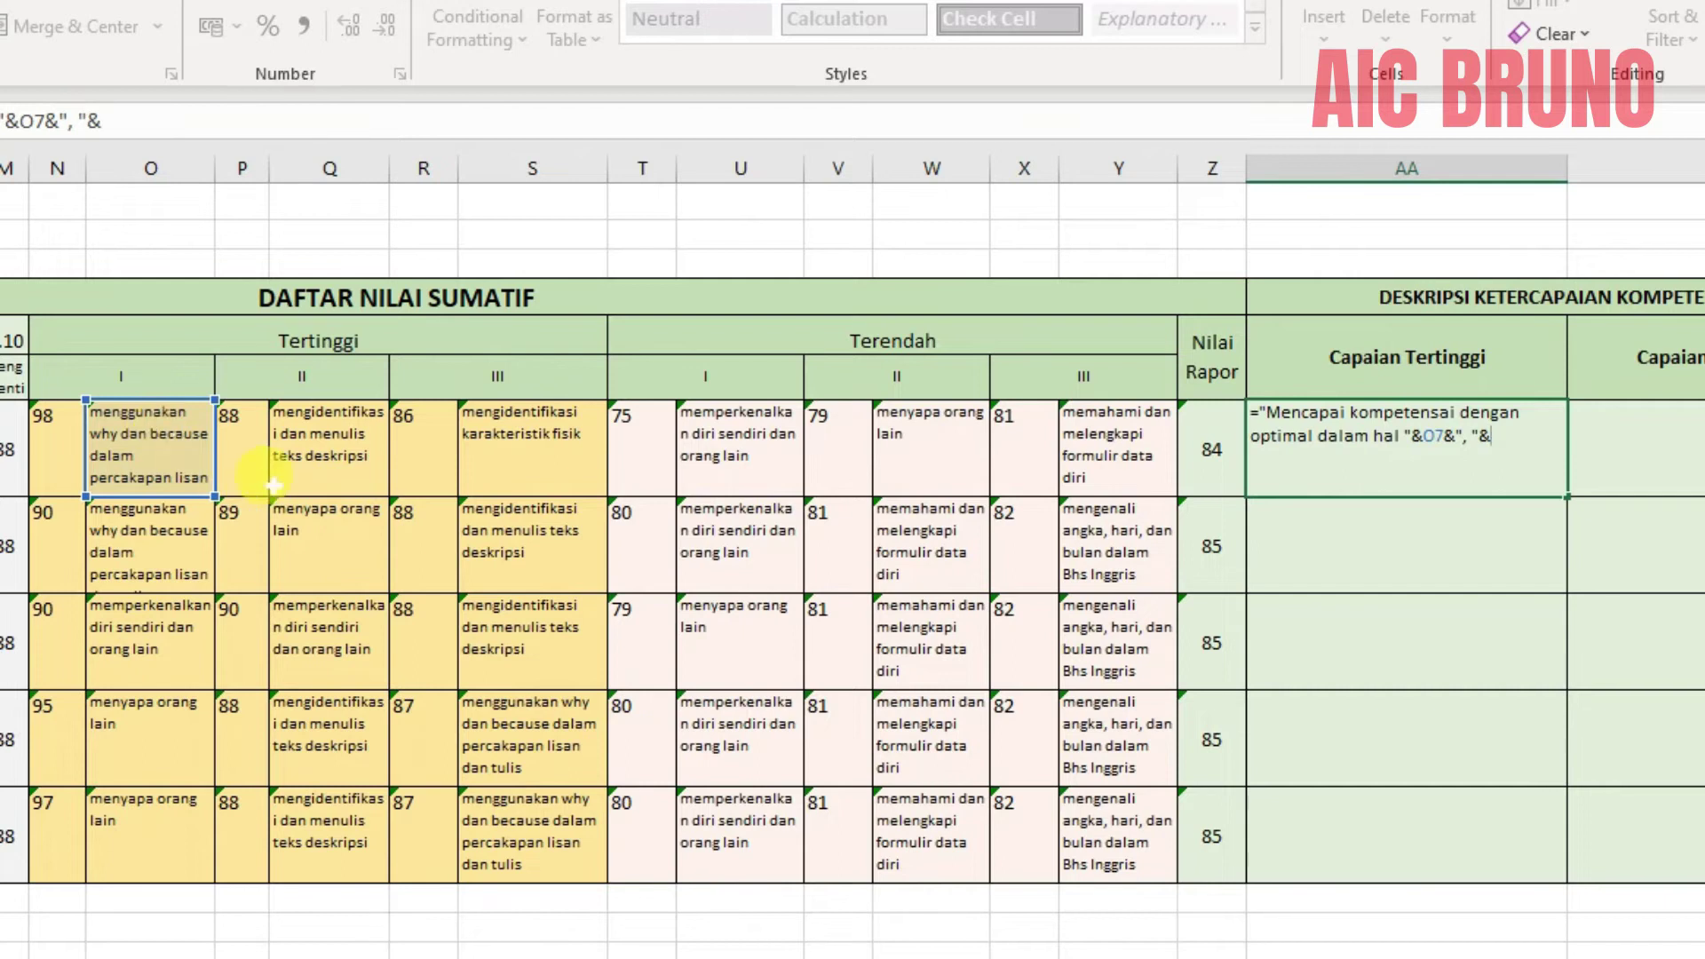
pyautogui.click(325, 442)
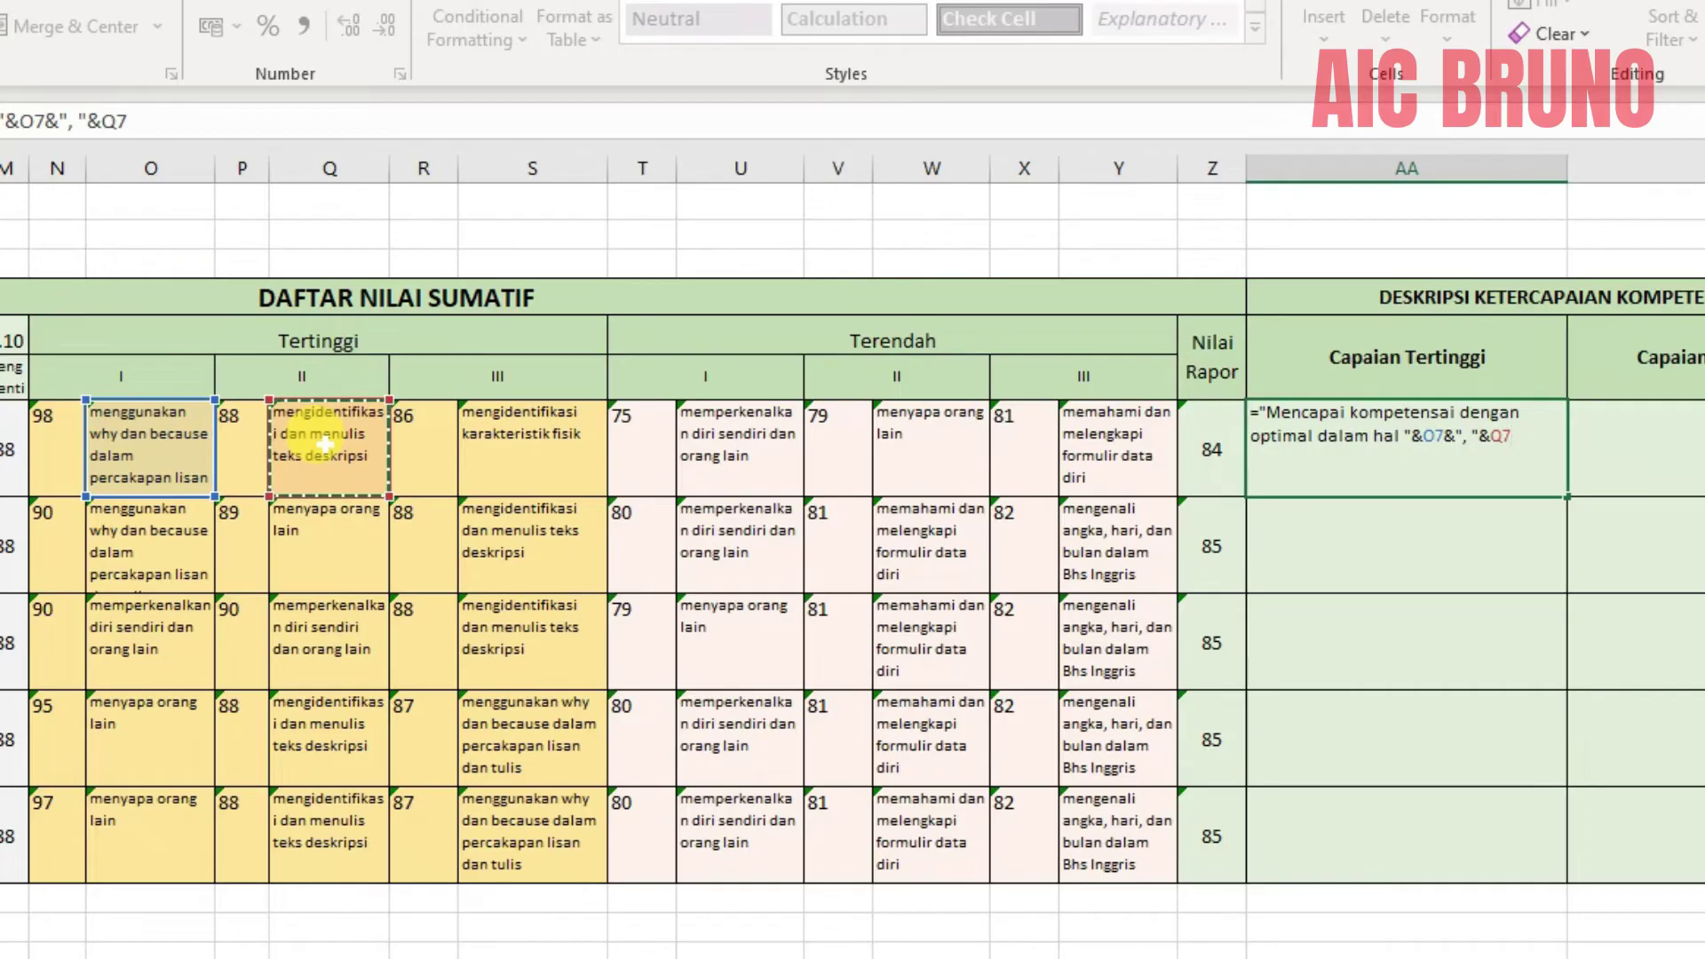
# Complete the AA7 formula by joining " dan ", S7 and a closing ".", and enter it.
pyautogui.write('&')
pyautogui.write('dan "')
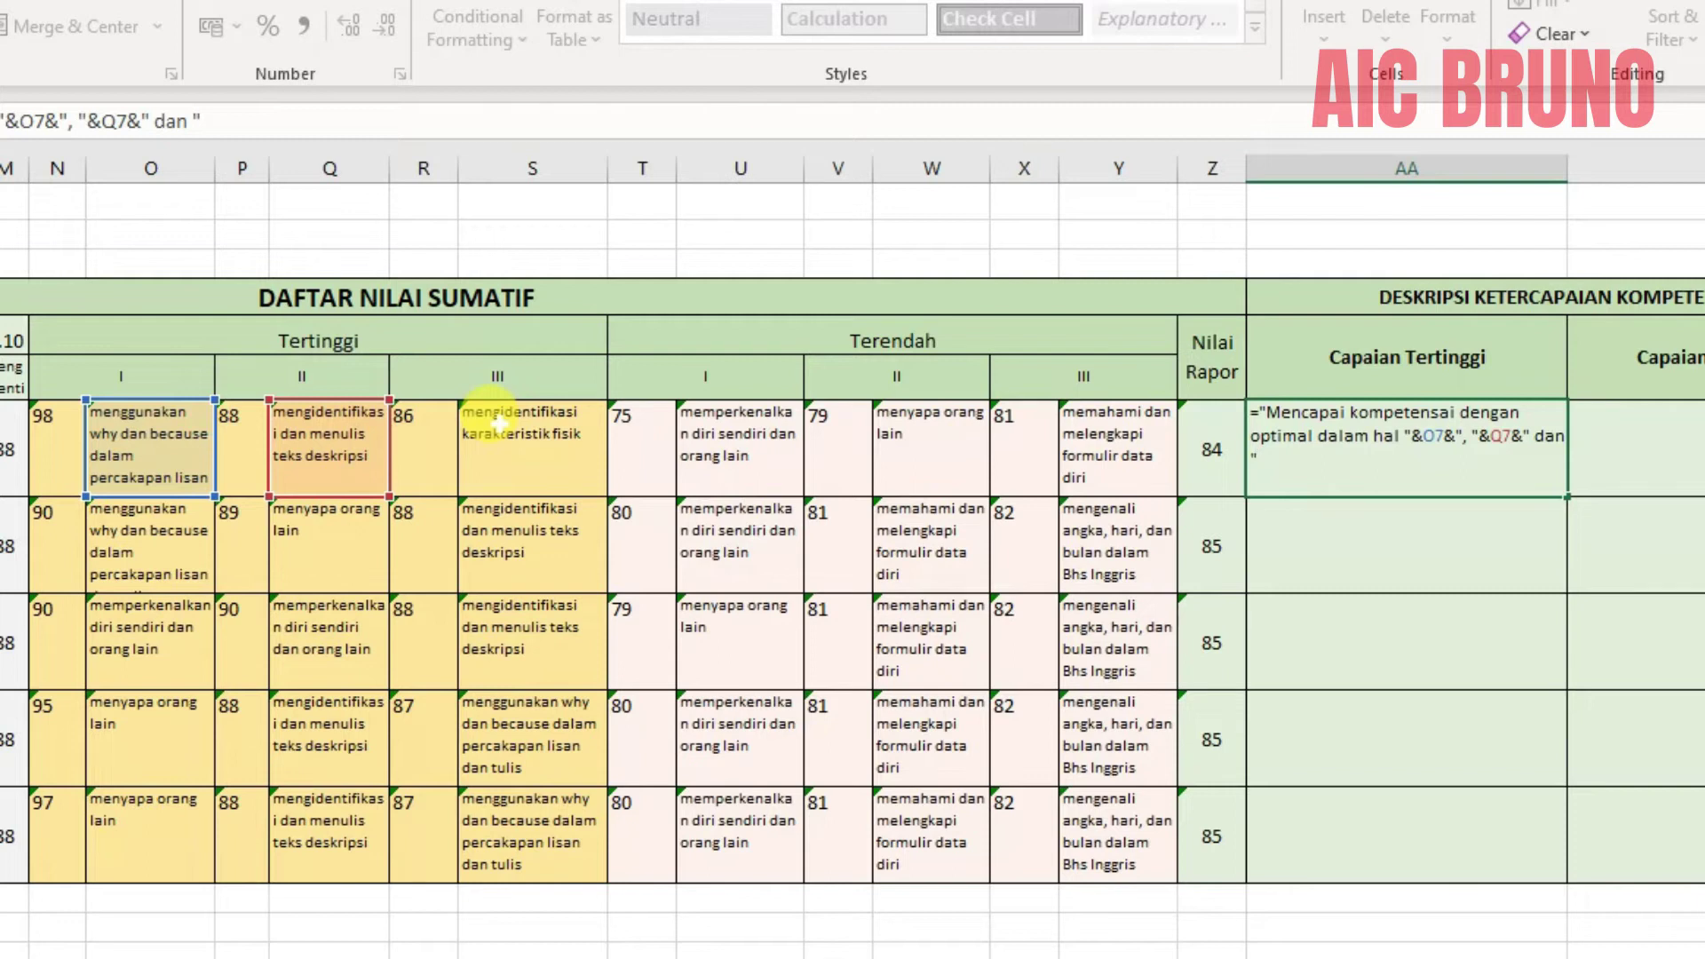
pyautogui.write('&')
pyautogui.click(523, 434)
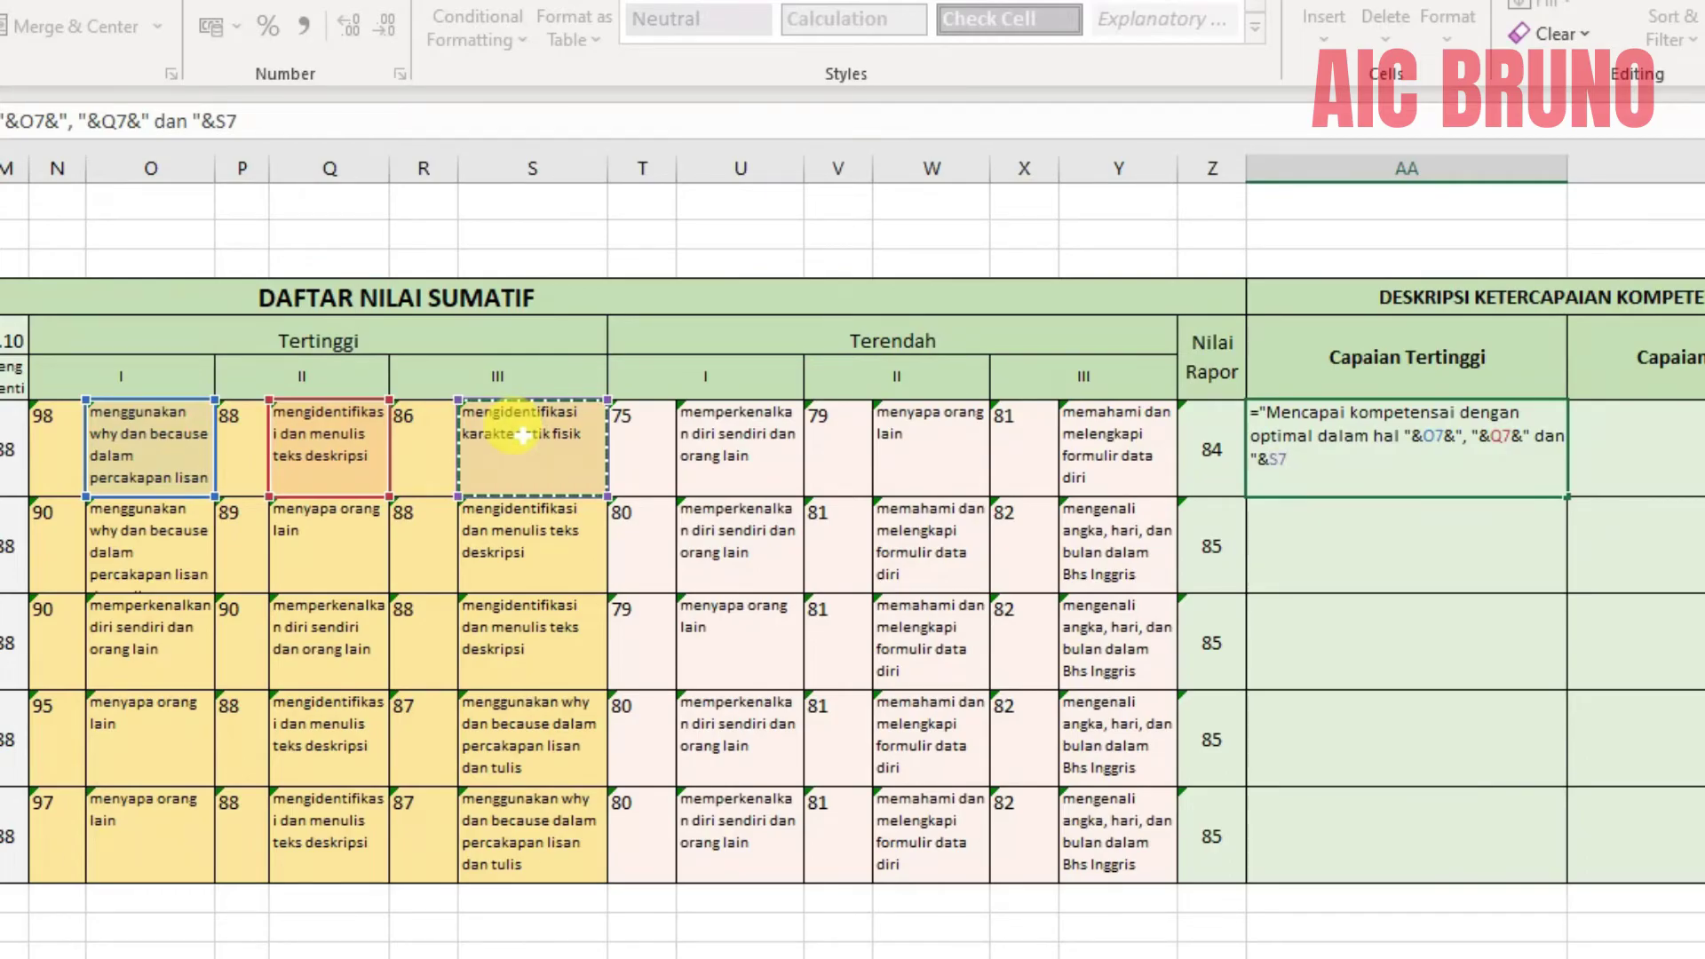
pyautogui.write('&')
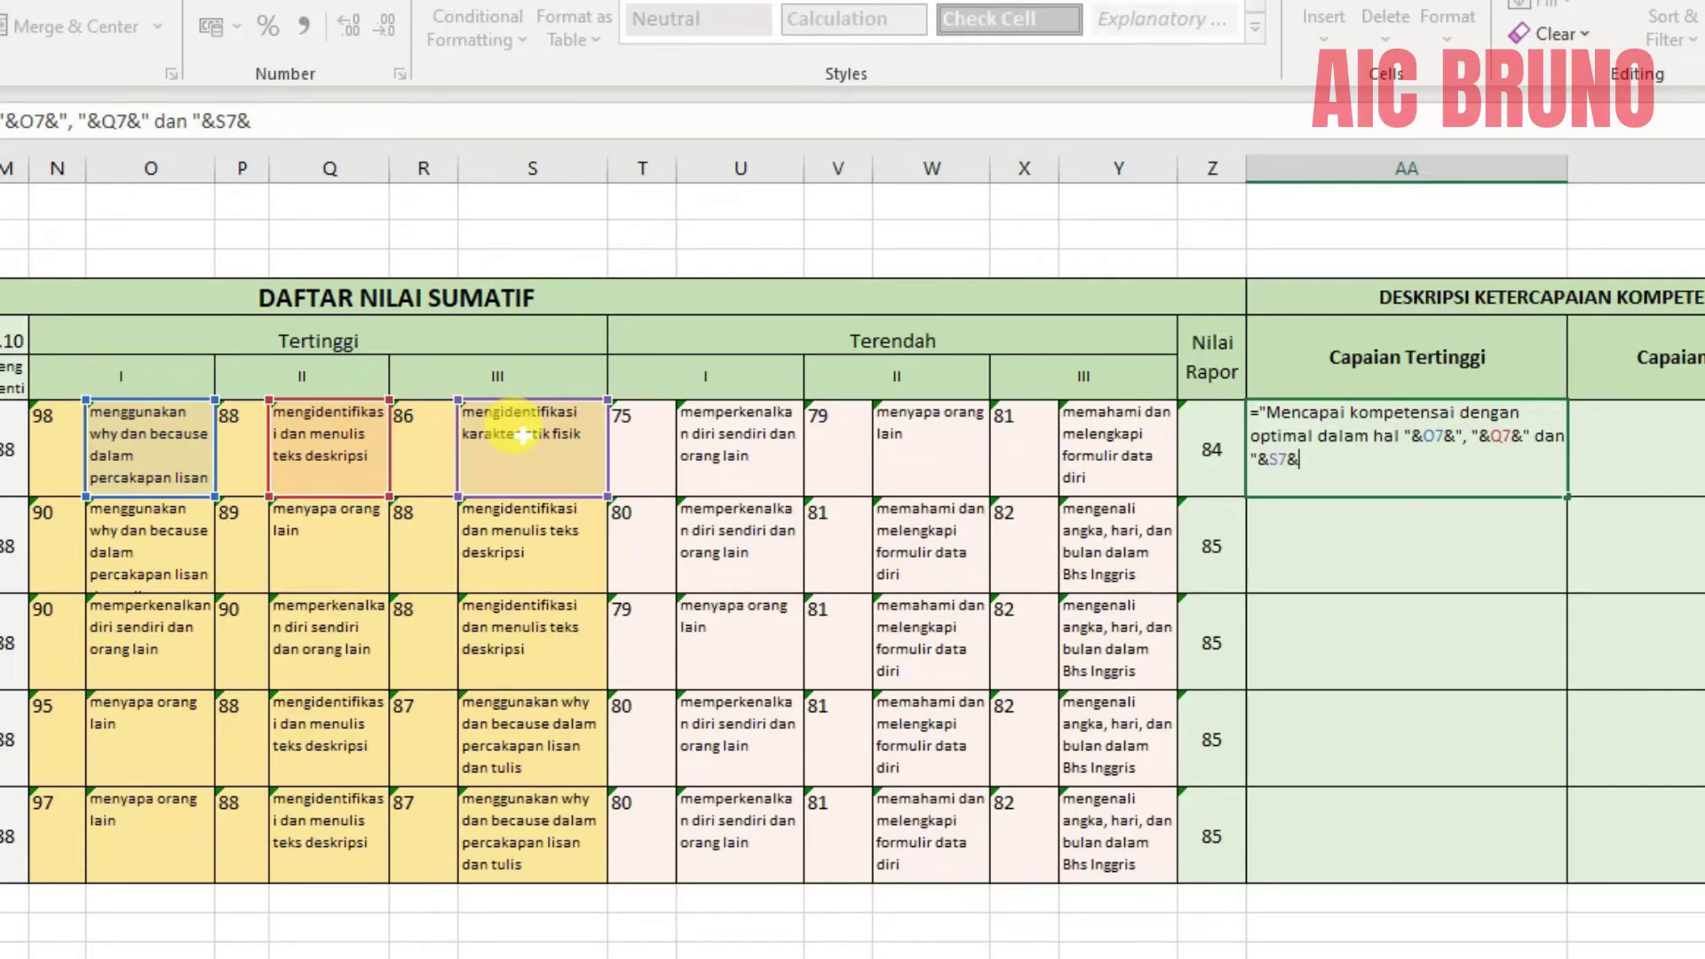
pyautogui.write('"."')
pyautogui.press('Return')
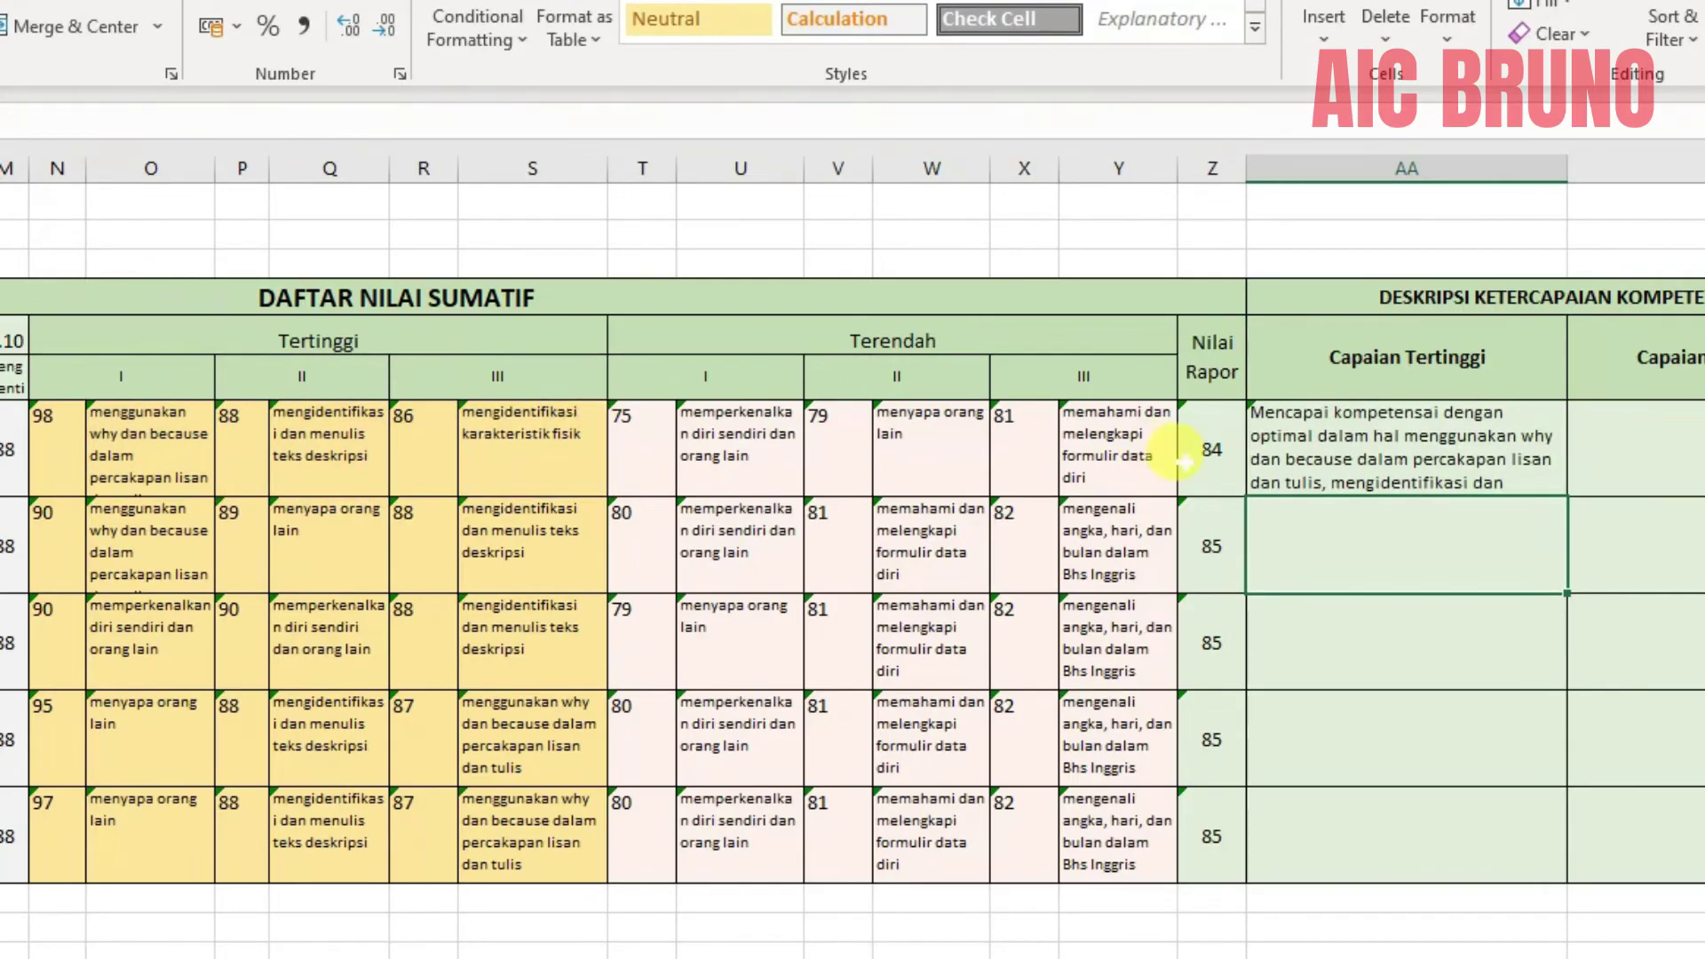
# Increase the height of row 7 to fit the whole Capaian Tertinggi description in AA7.
pyautogui.click(1319, 448)
pyautogui.moveTo(0, 497); pyautogui.dragTo(0, 600)
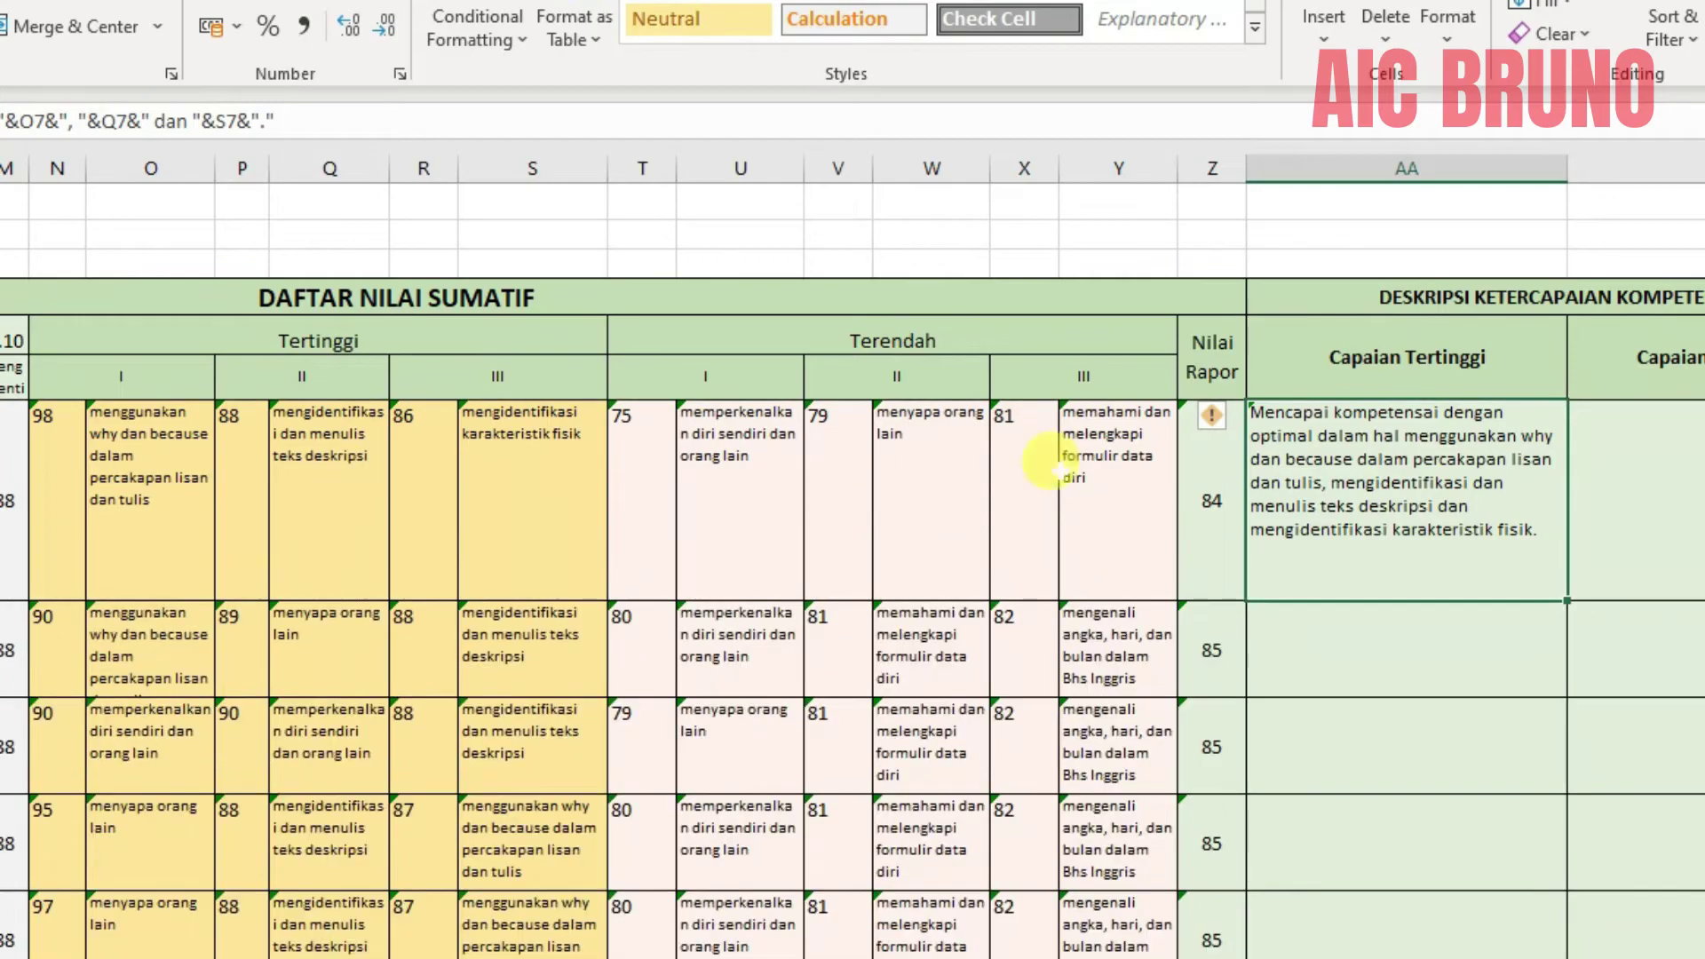
pyautogui.click(1416, 654)
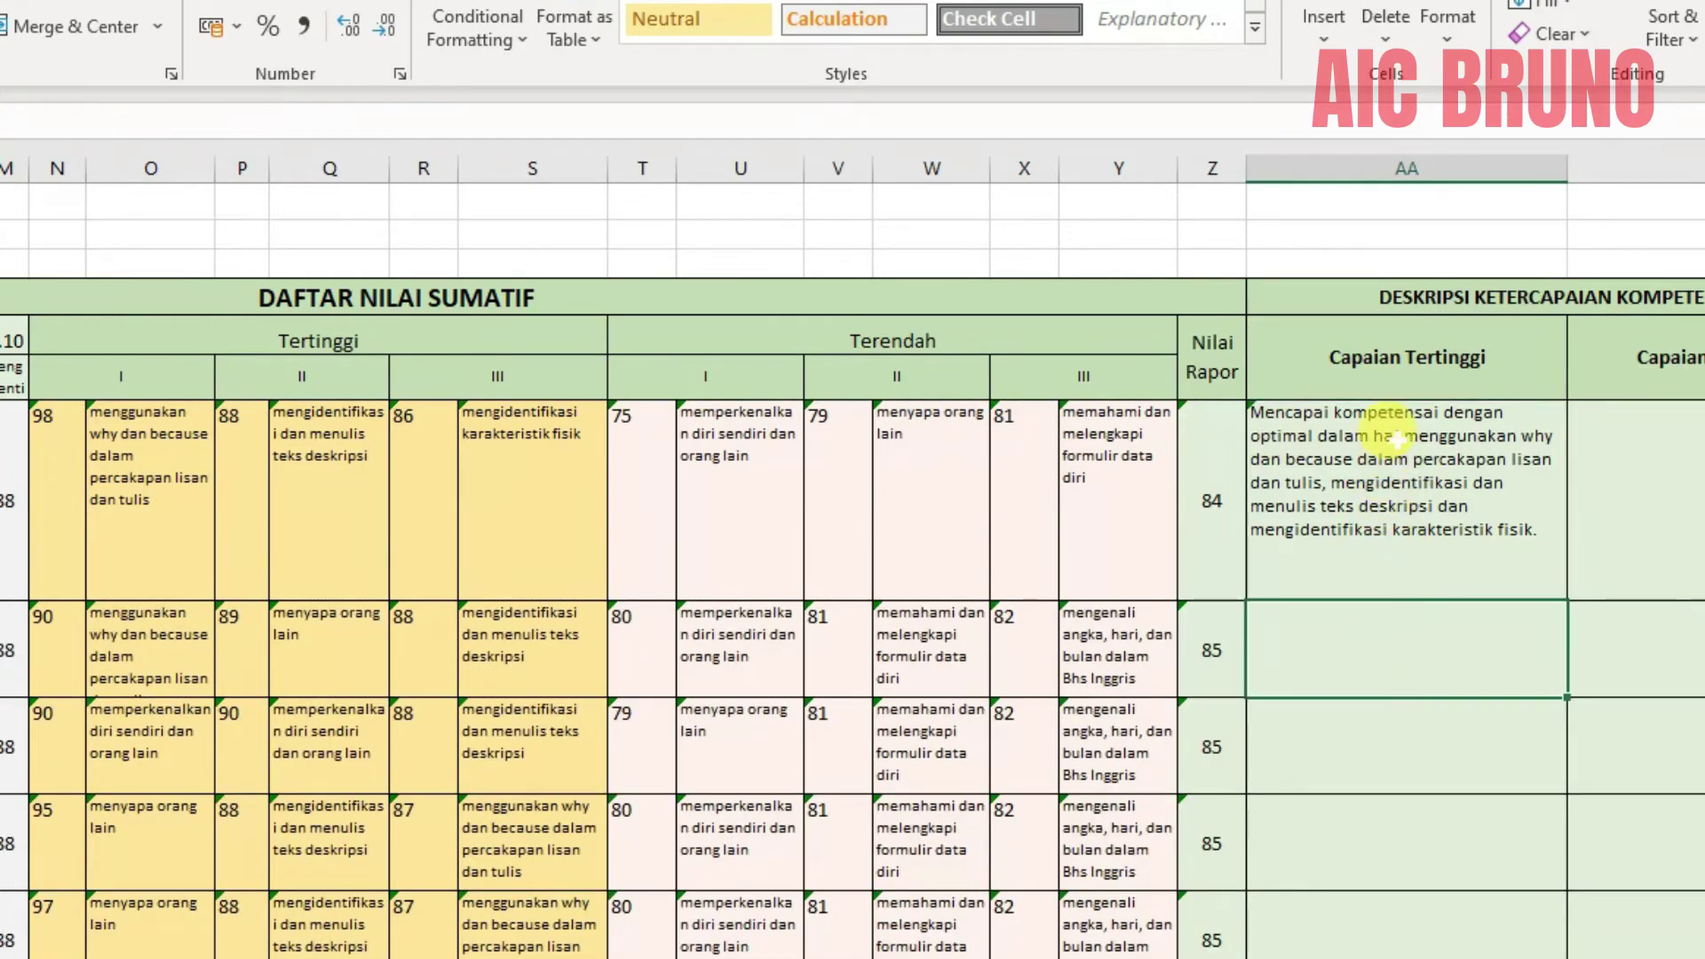
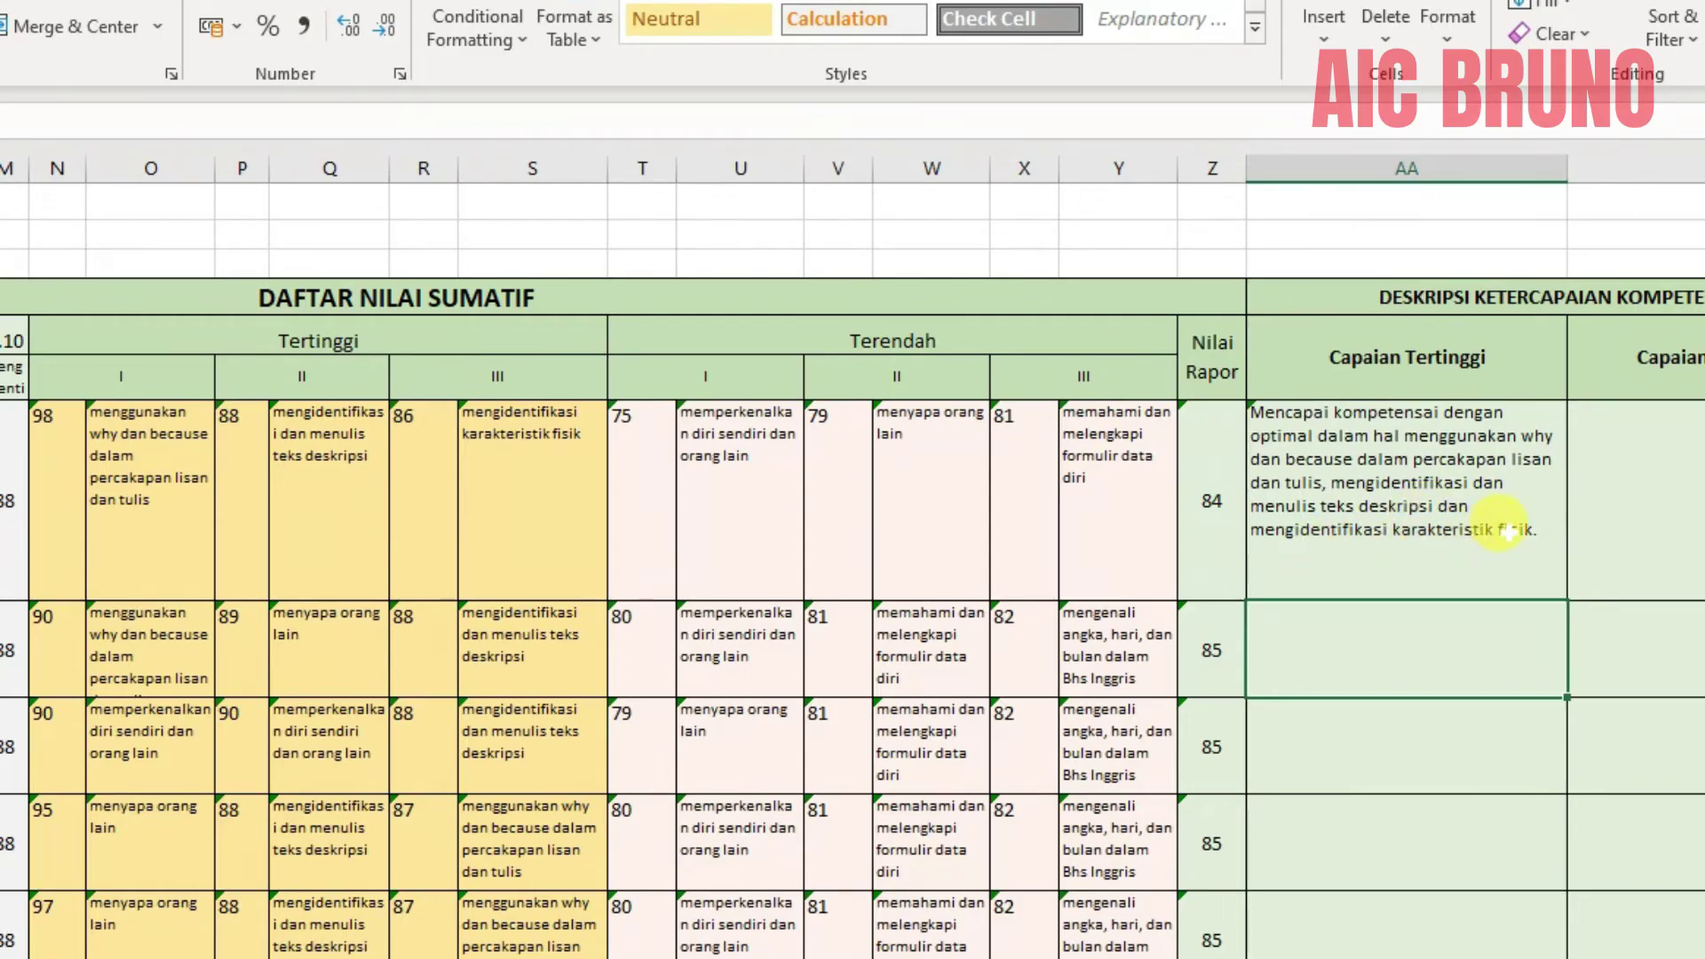
# Review how the competency texts in row 6, Siswa 1's scores in D7:M7 and the O7 lookup feed the AA7 description.
pyautogui.click(1595, 497)
pyautogui.moveTo(58, 413); pyautogui.dragTo(355, 419)
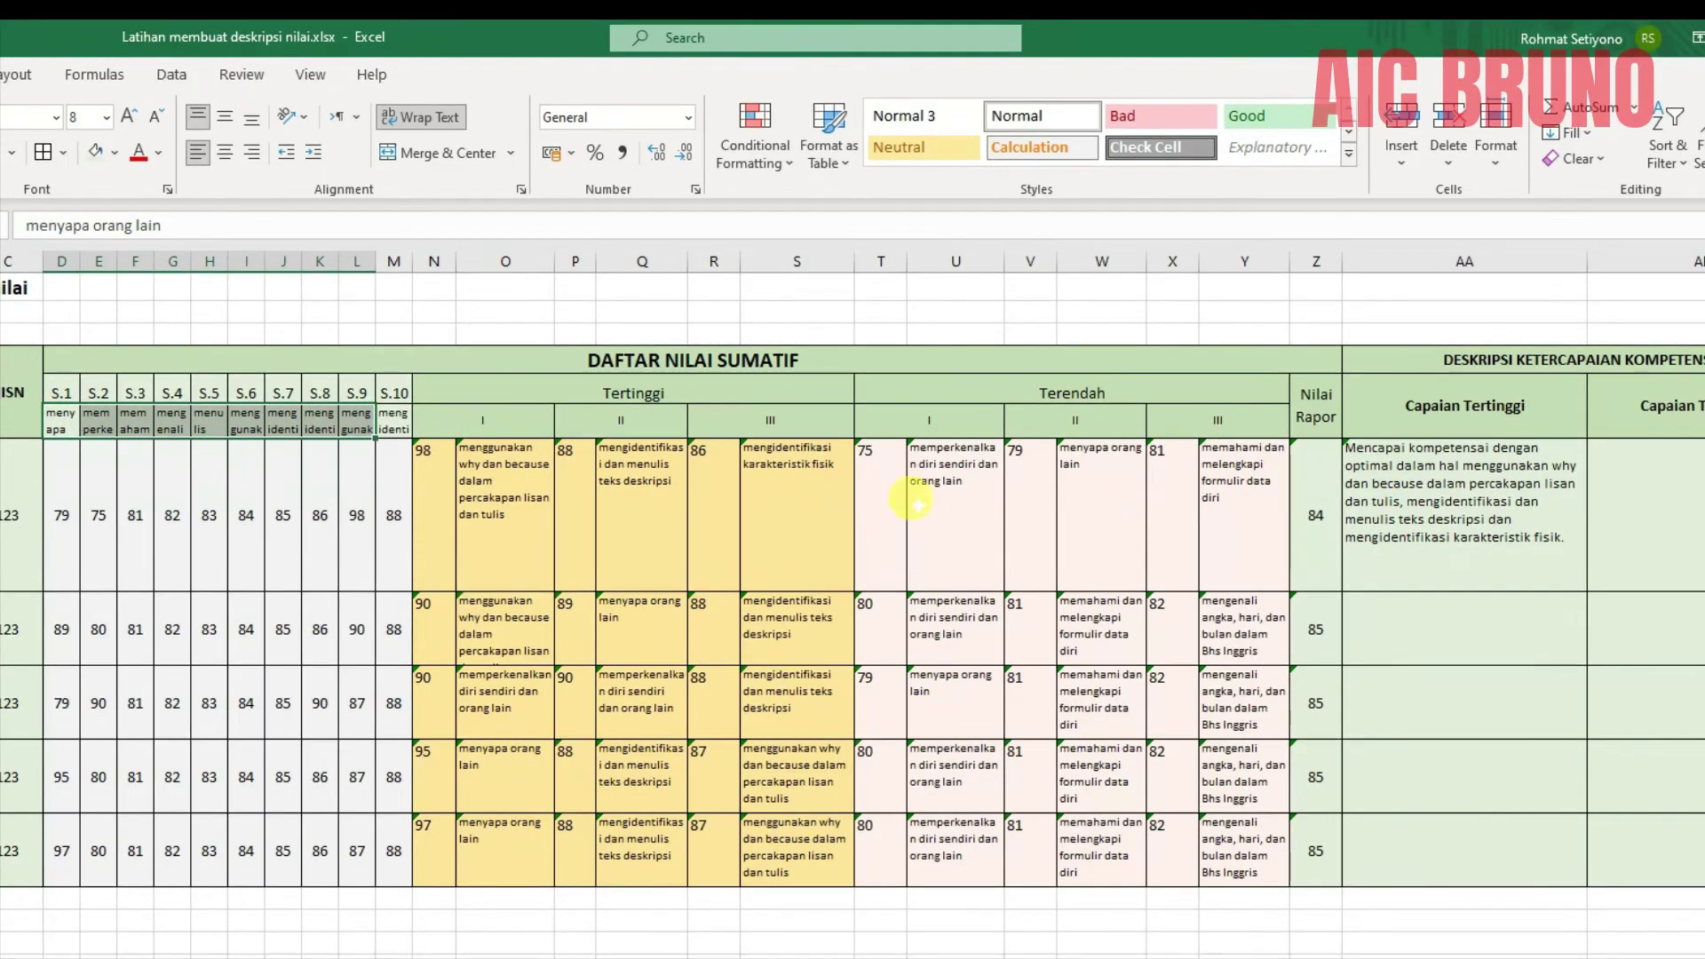
pyautogui.click(61, 515)
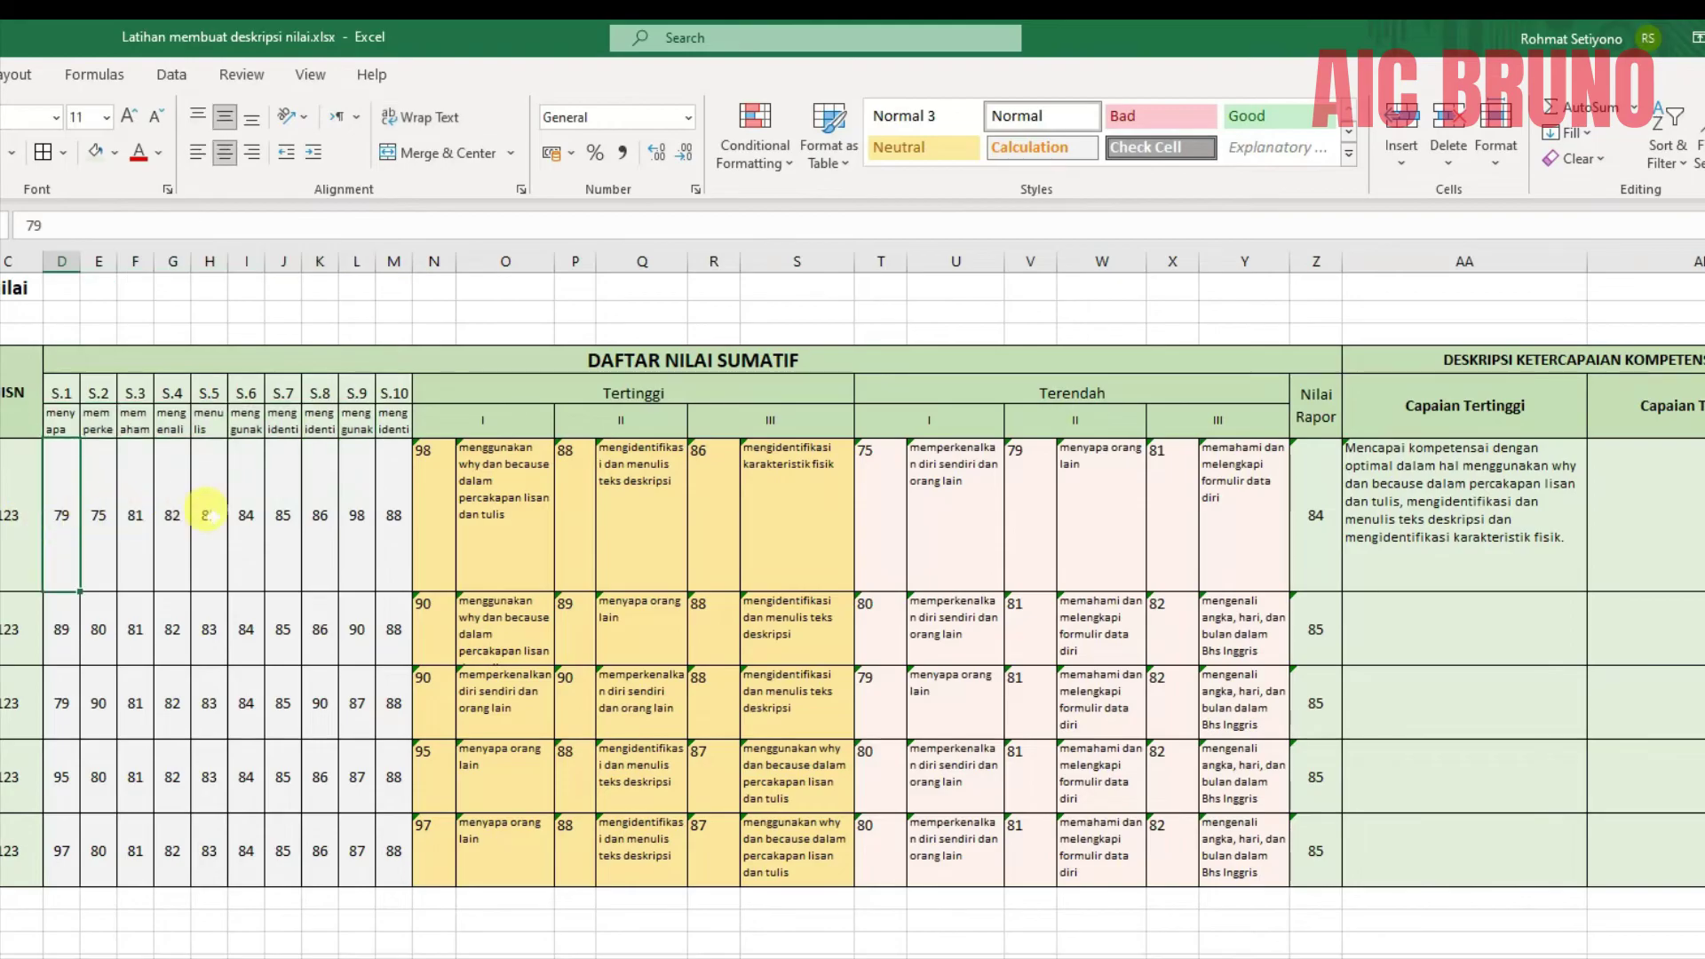
pyautogui.click(460, 462)
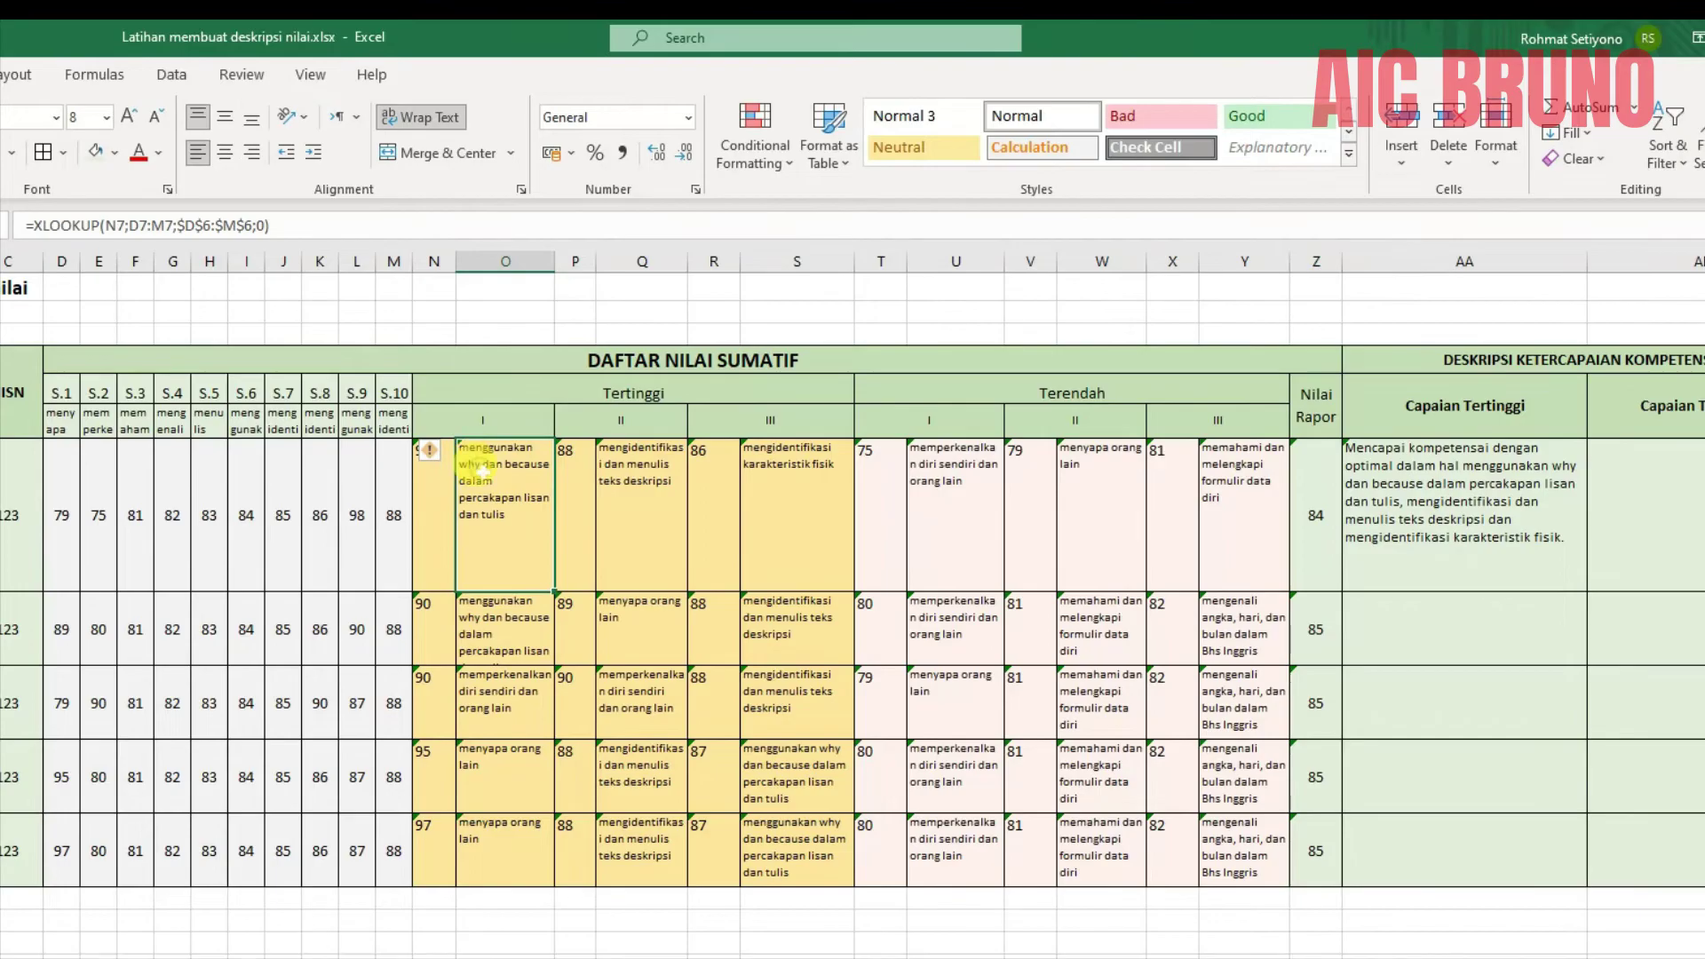
pyautogui.click(1484, 497)
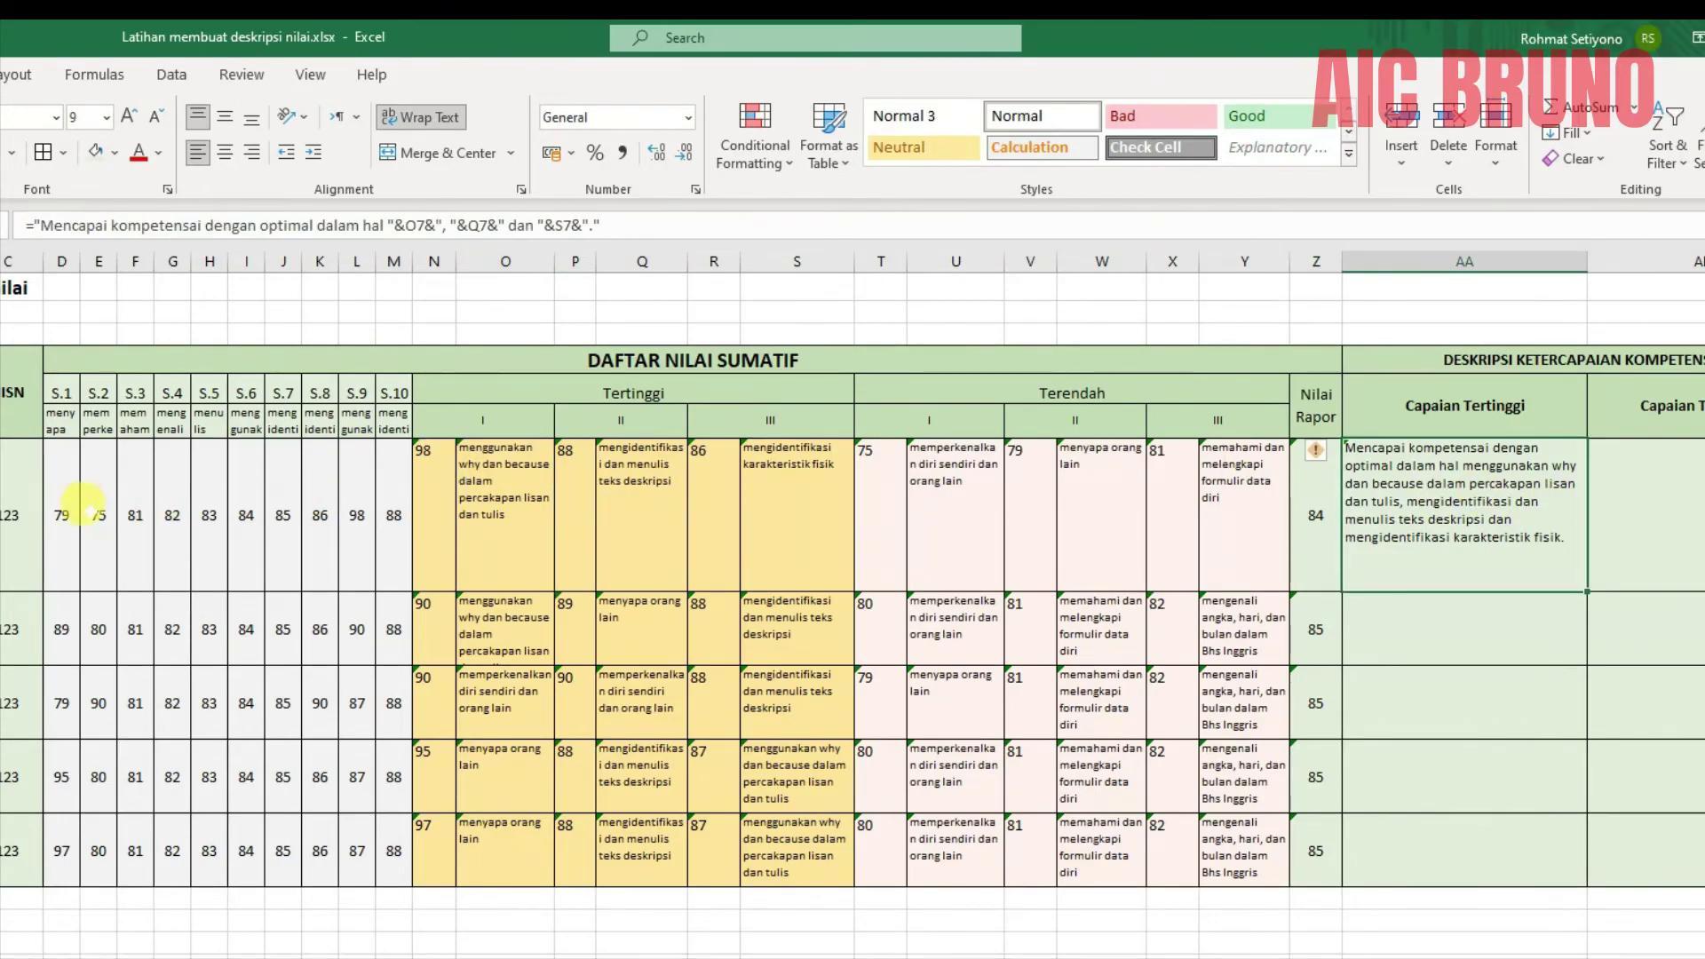
pyautogui.moveTo(62, 510); pyautogui.dragTo(384, 509)
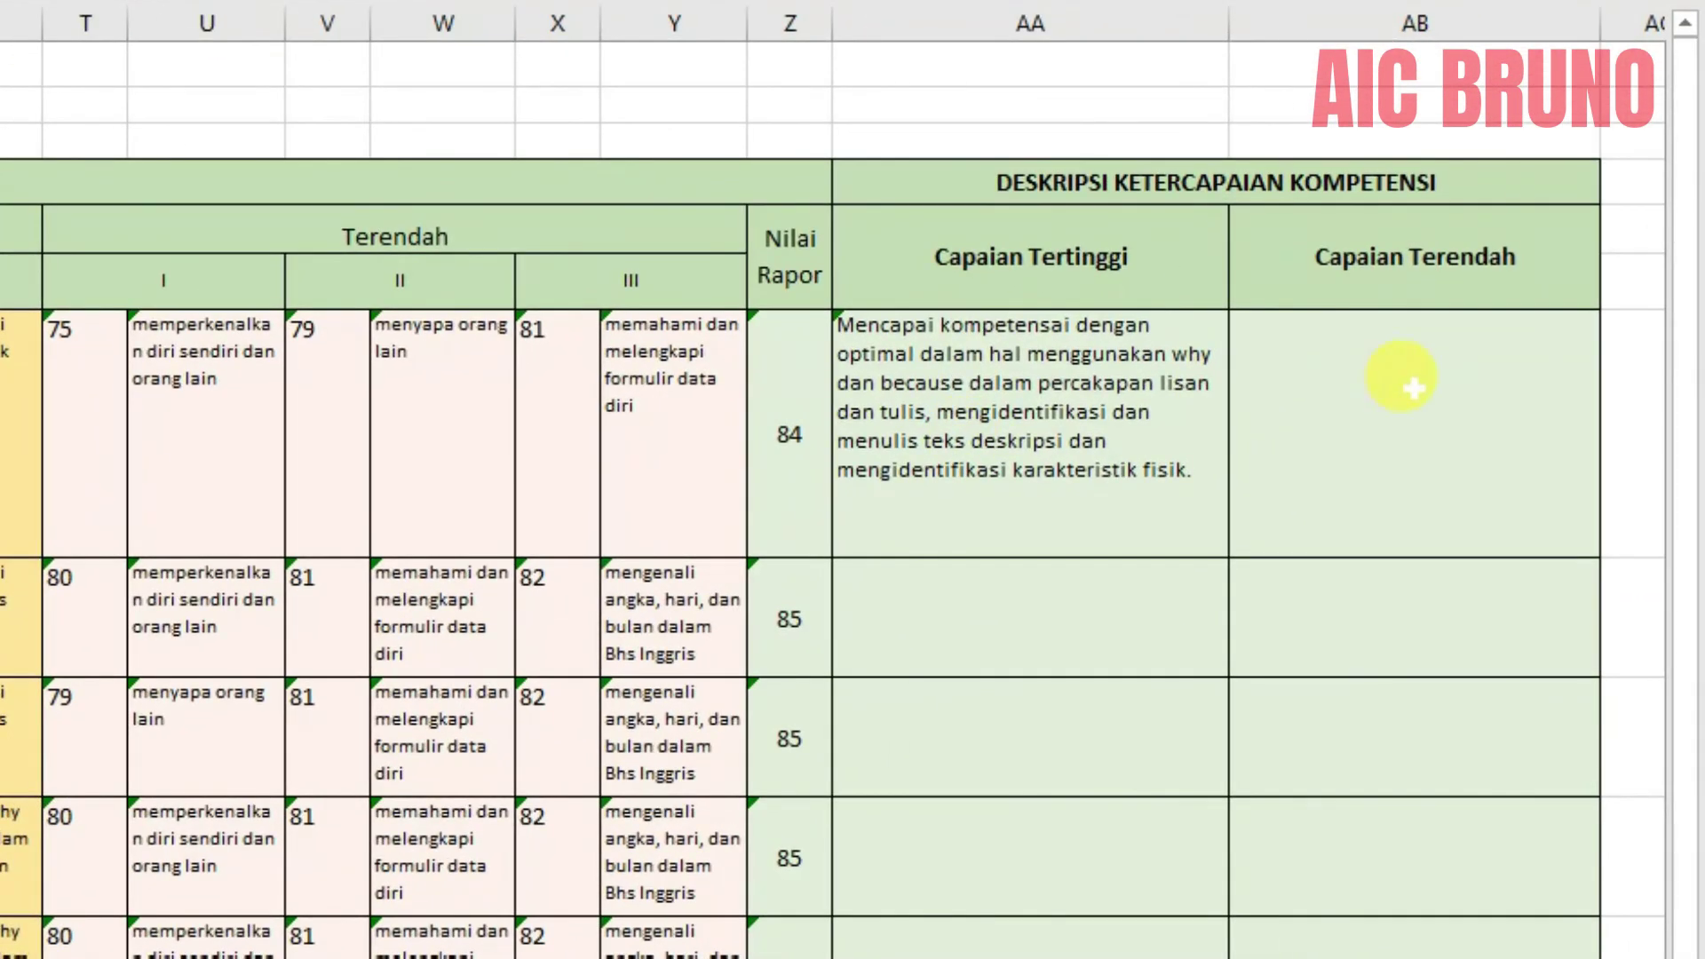
pyautogui.click(1567, 444)
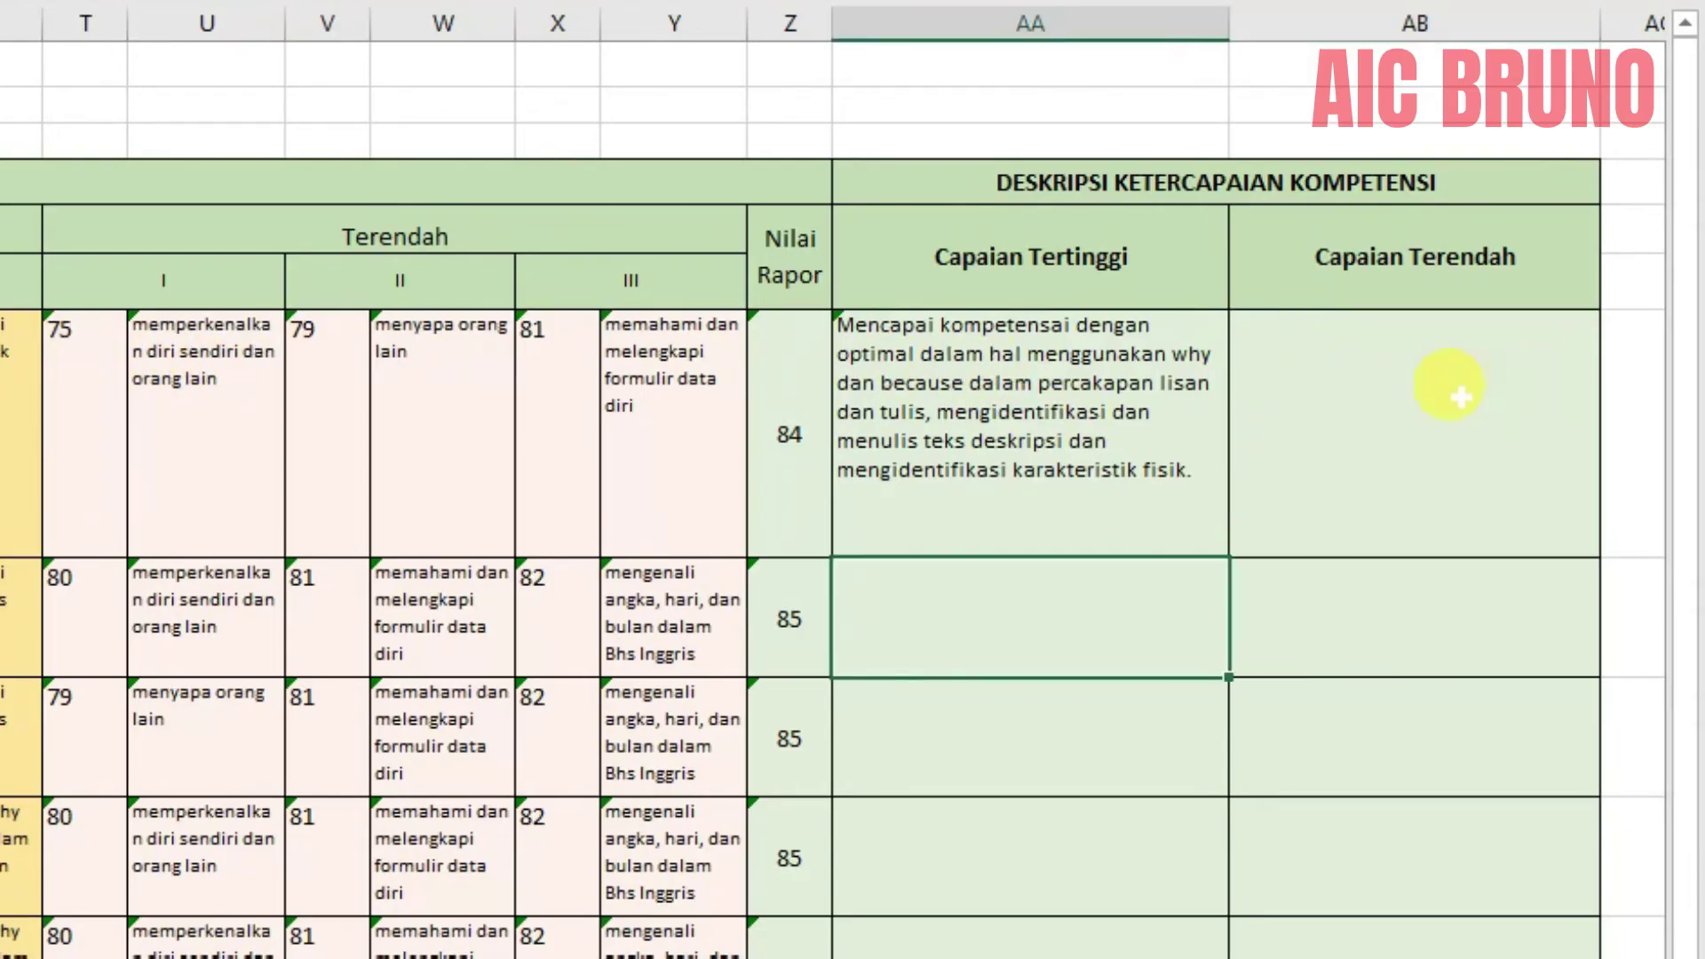
# Begin the Capaian Terendah formula in AB7 with the text "Perlu pendampingan dalam hal " followed by a joining &.
pyautogui.click(1417, 398)
pyautogui.write('=')
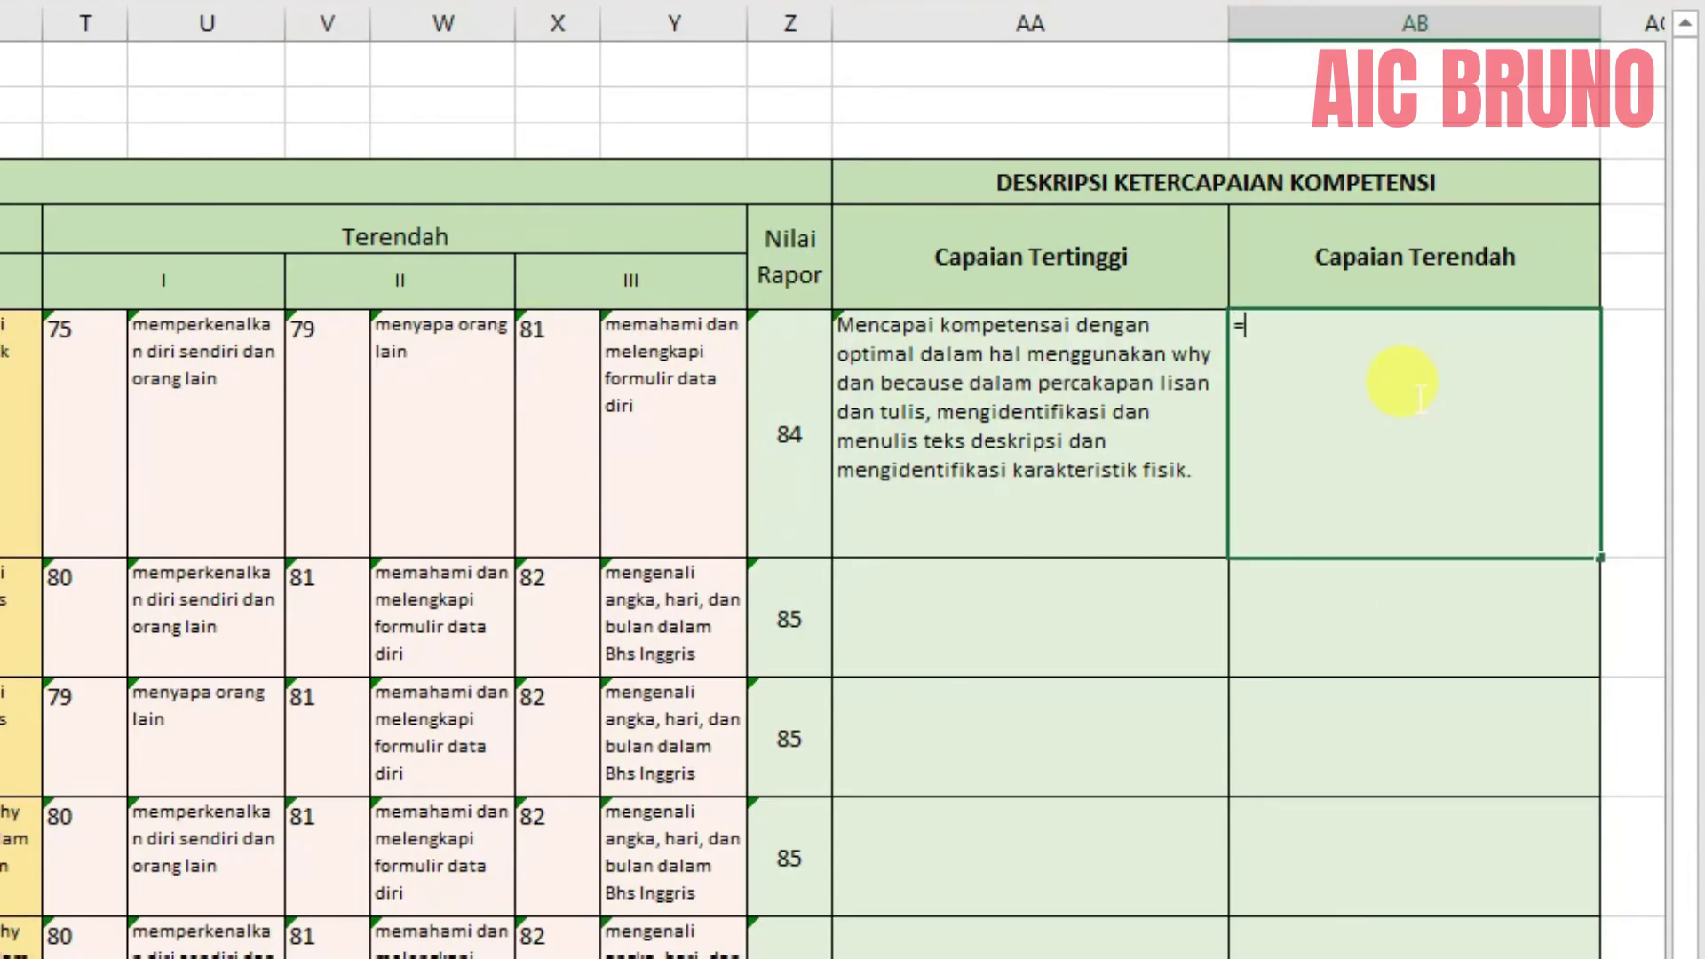
pyautogui.write('"')
pyautogui.write('Perlu pendam')
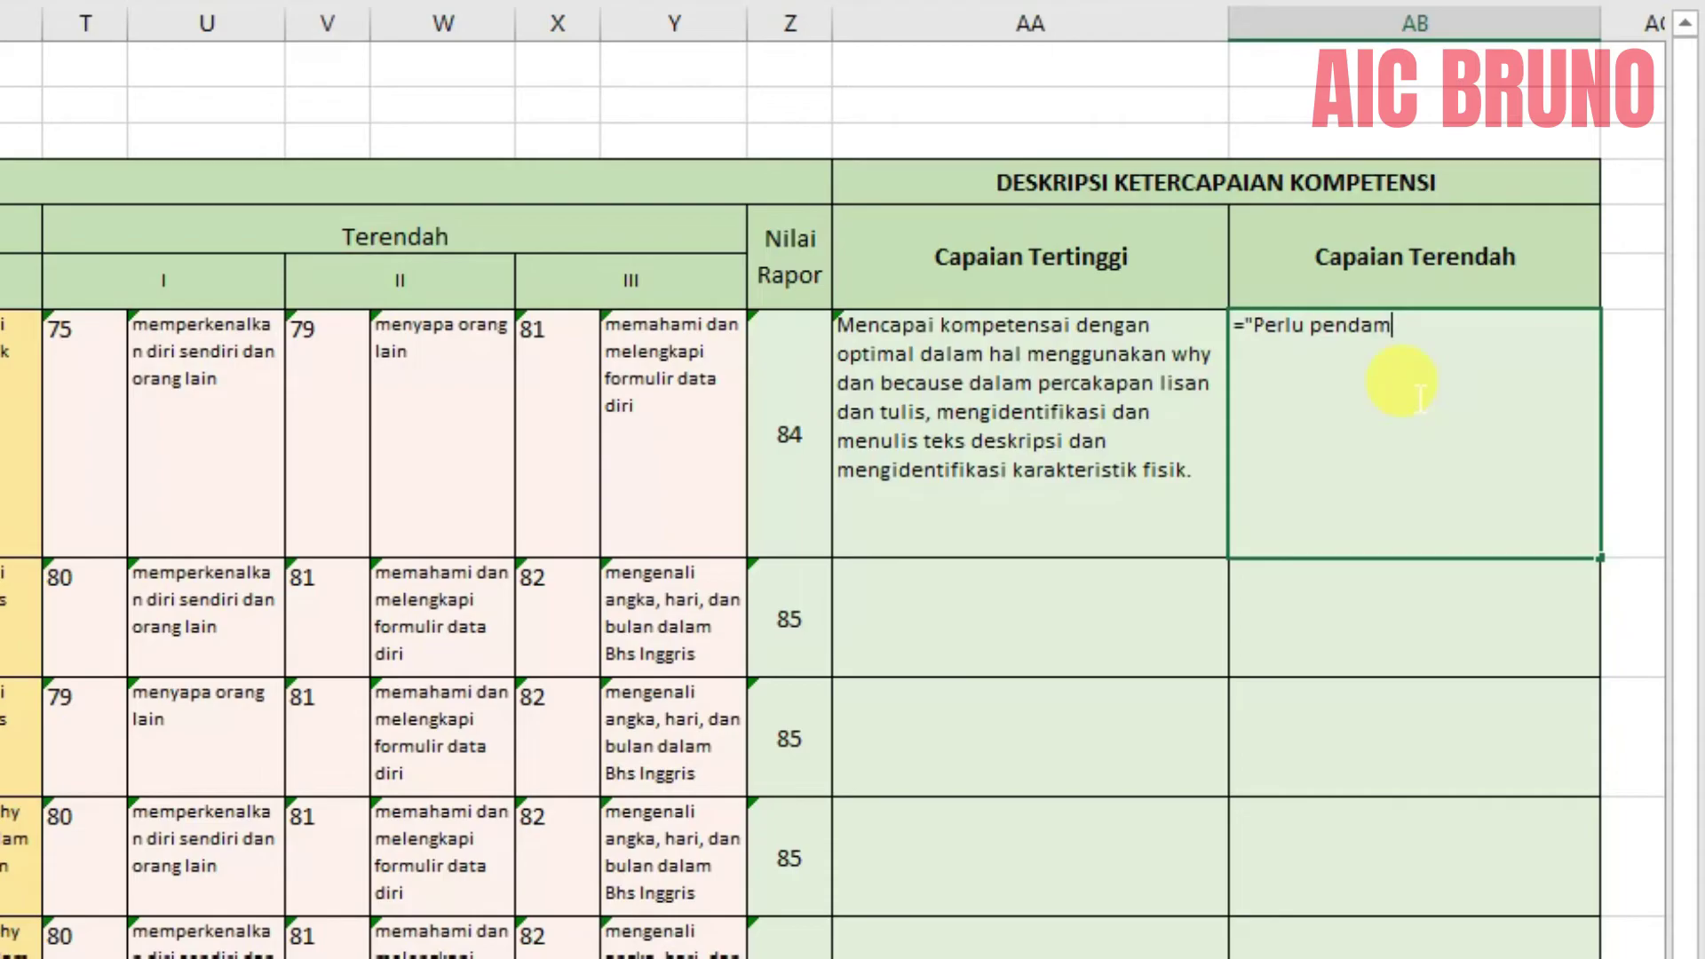
pyautogui.write('pingan dalam hal')
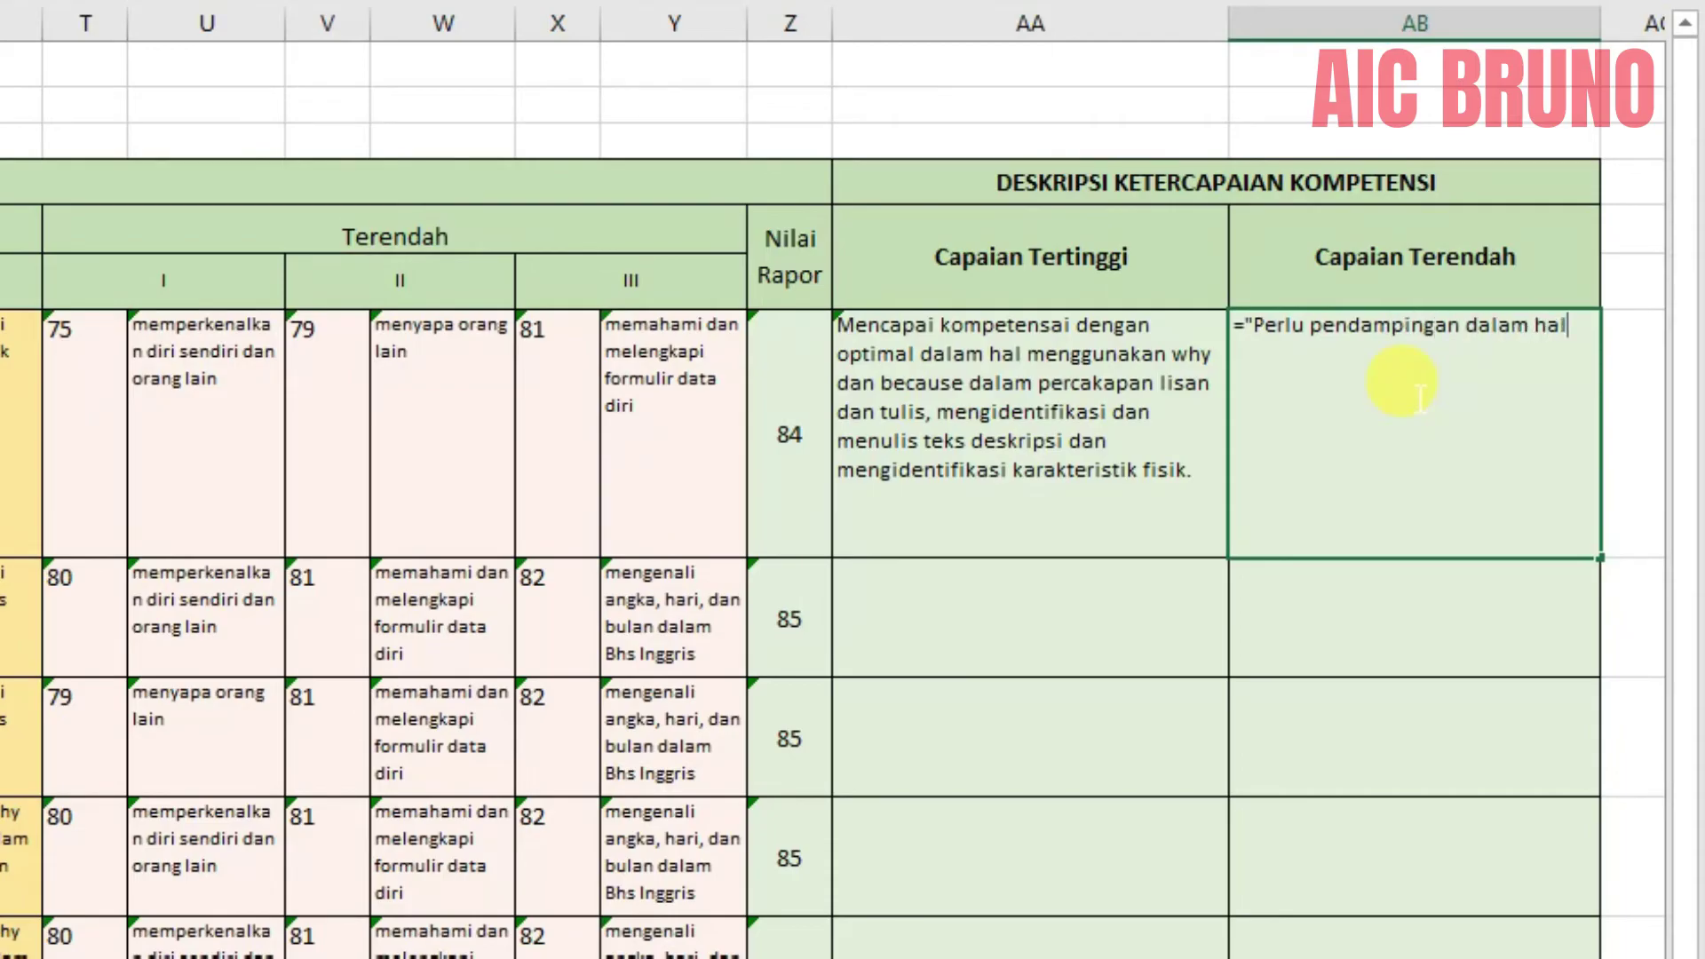
pyautogui.write(' "&')
# Extend the AB7 formula with U7, the separator ", " and W7, joined with &.
pyautogui.click(182, 409)
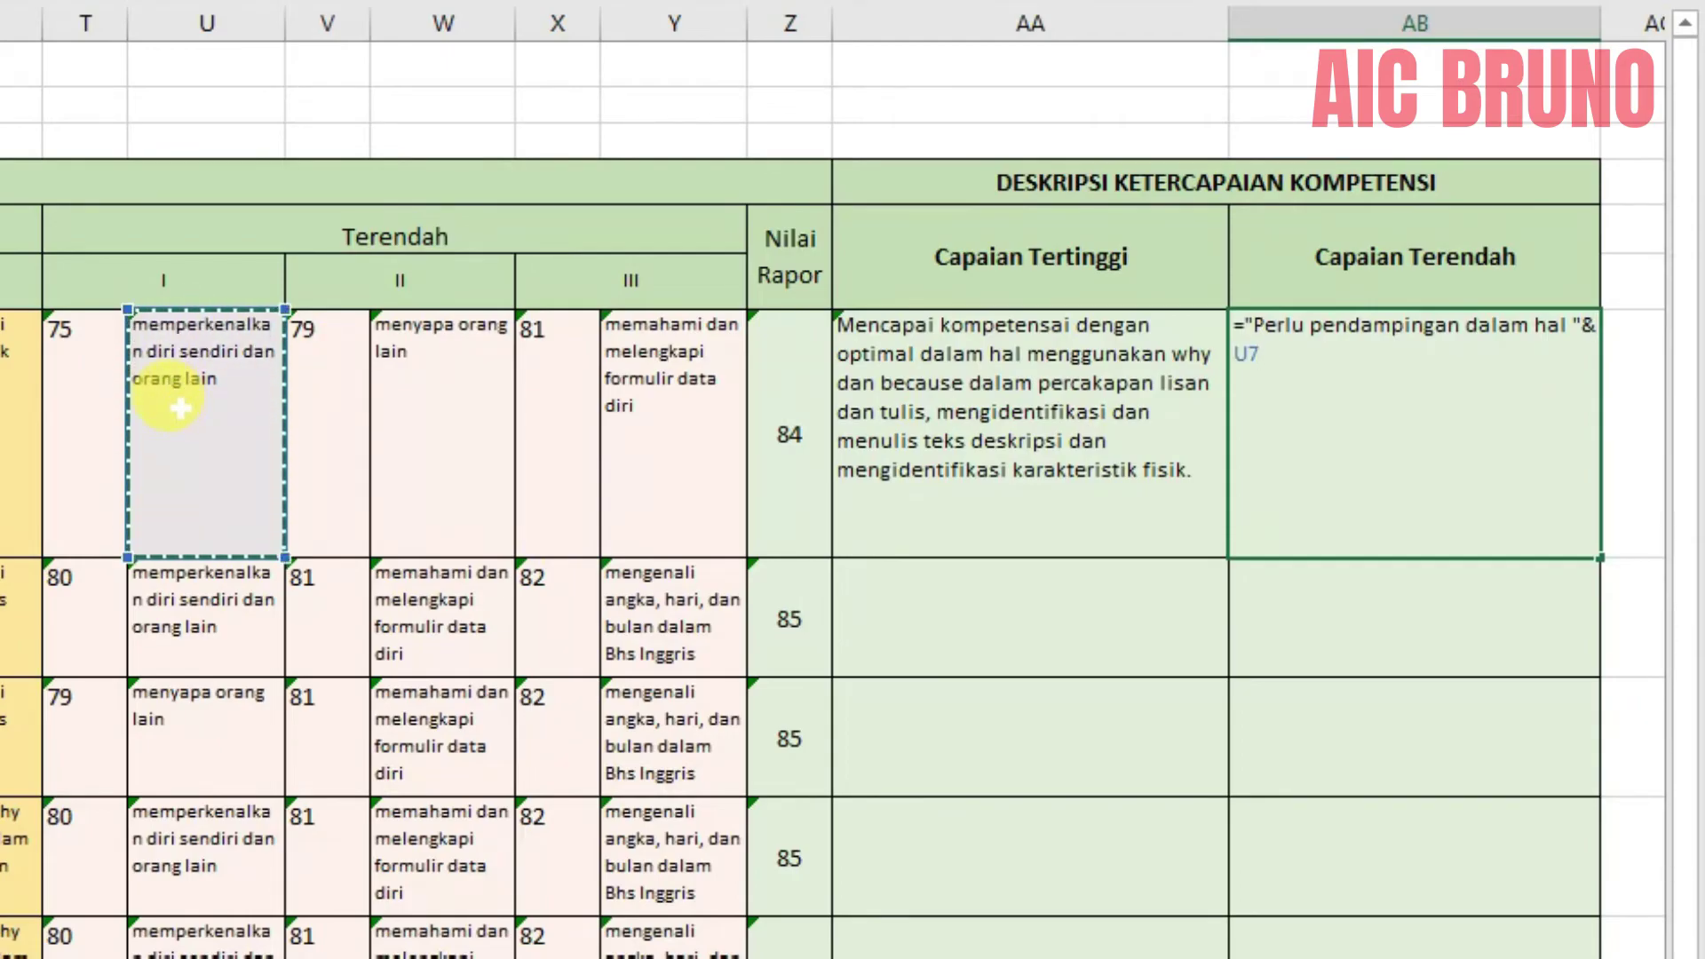
pyautogui.write('&')
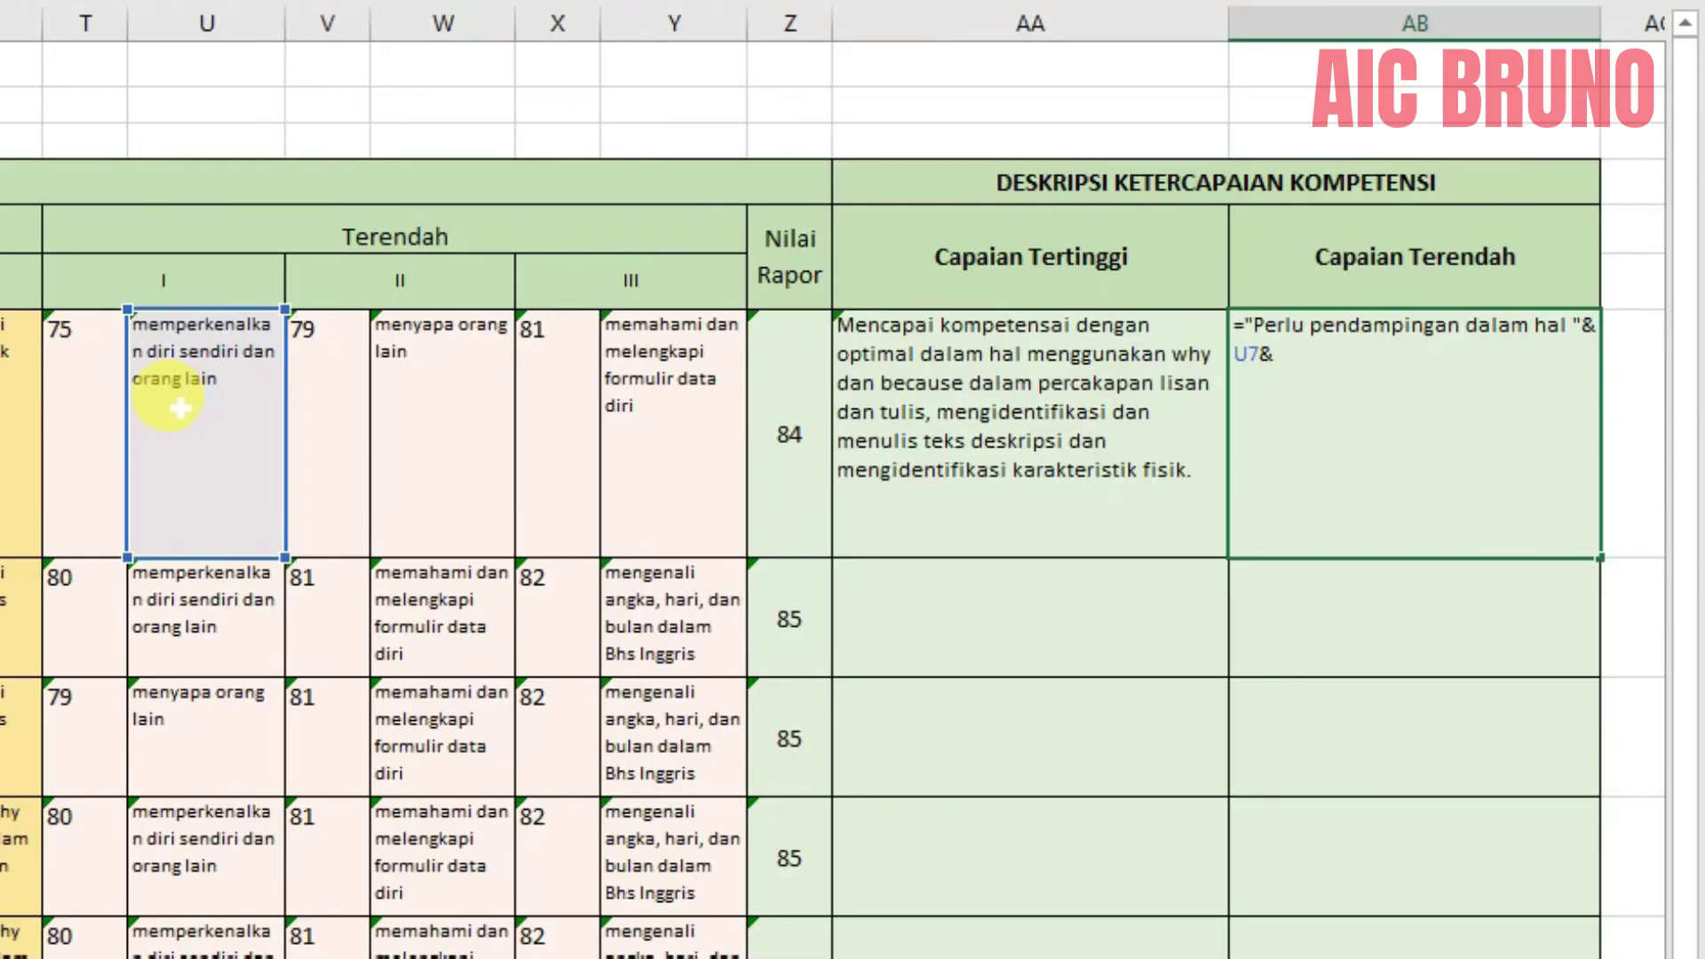
pyautogui.write('", "&')
pyautogui.click(459, 389)
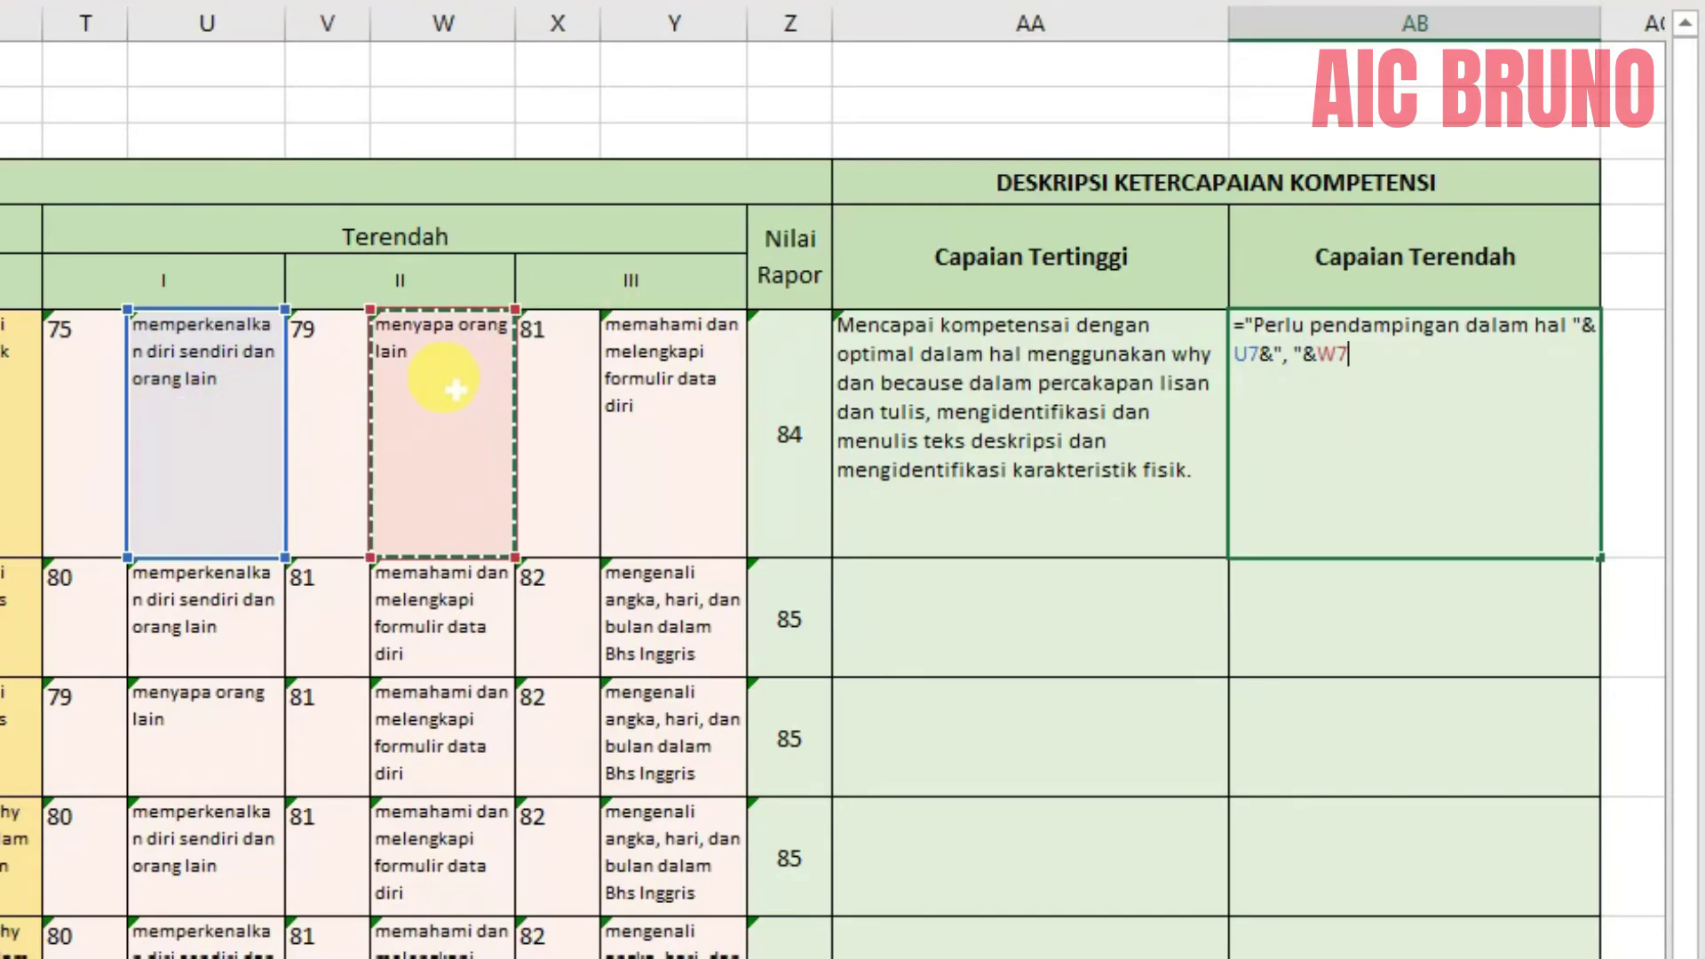
# Complete the AB7 formula by joining " dan ", Y7 and a closing ".", and enter it.
pyautogui.write('&')
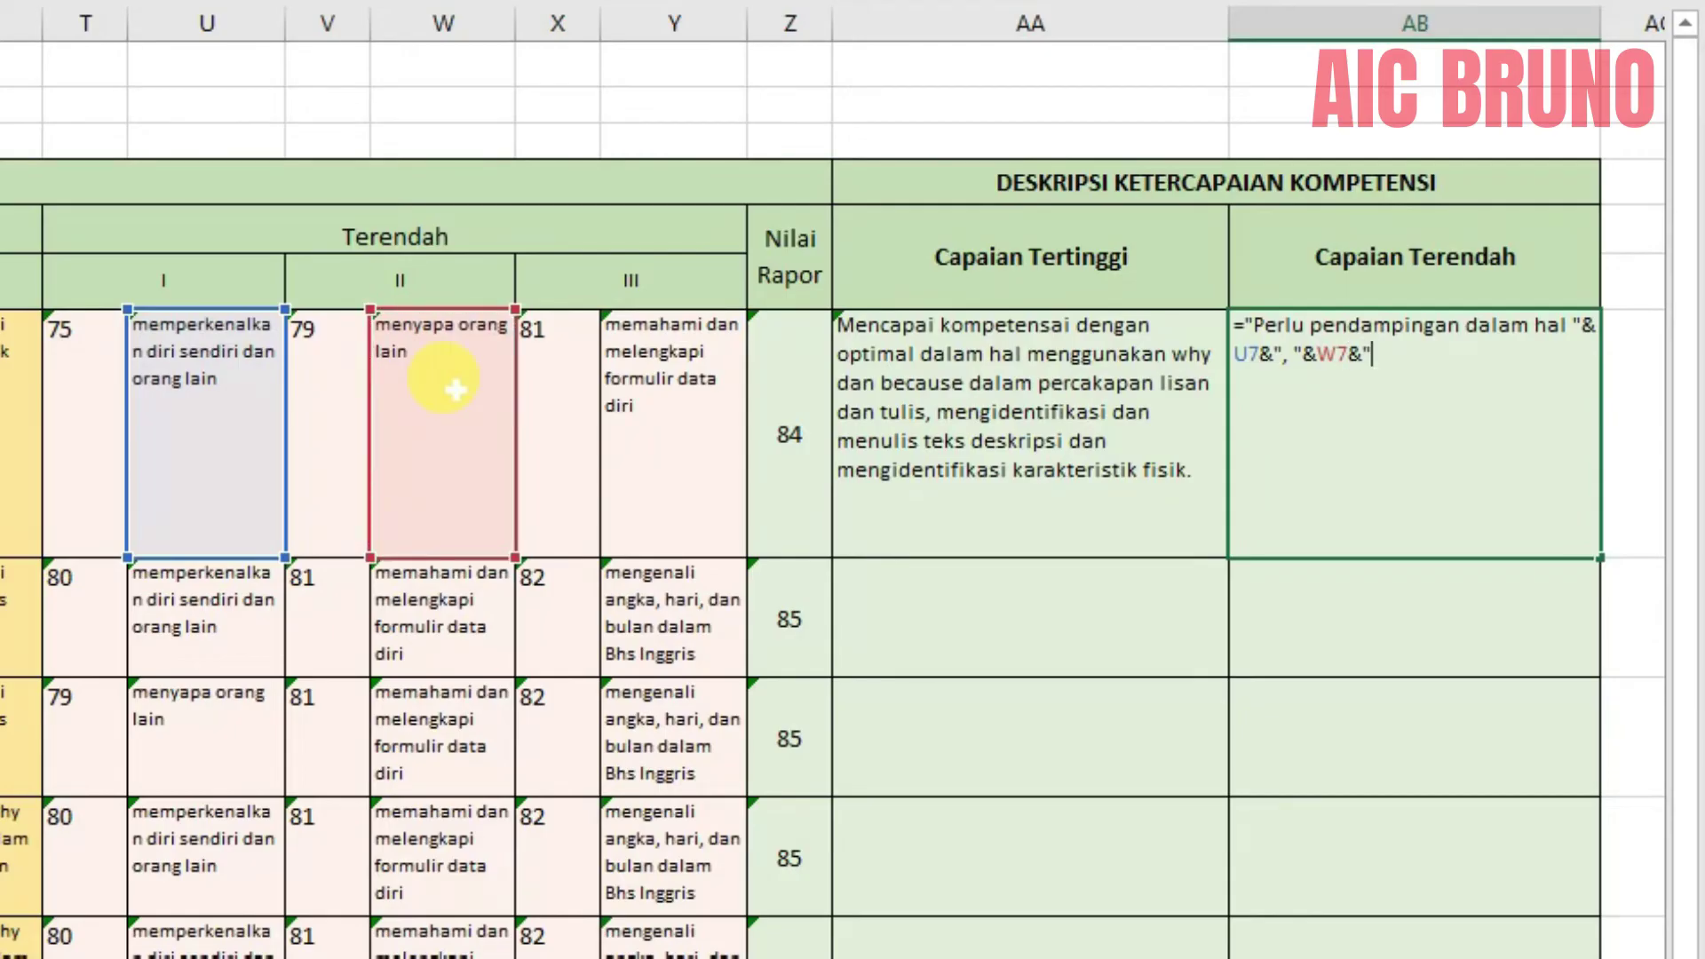
pyautogui.write('" dan "')
pyautogui.write('&')
pyautogui.click(666, 380)
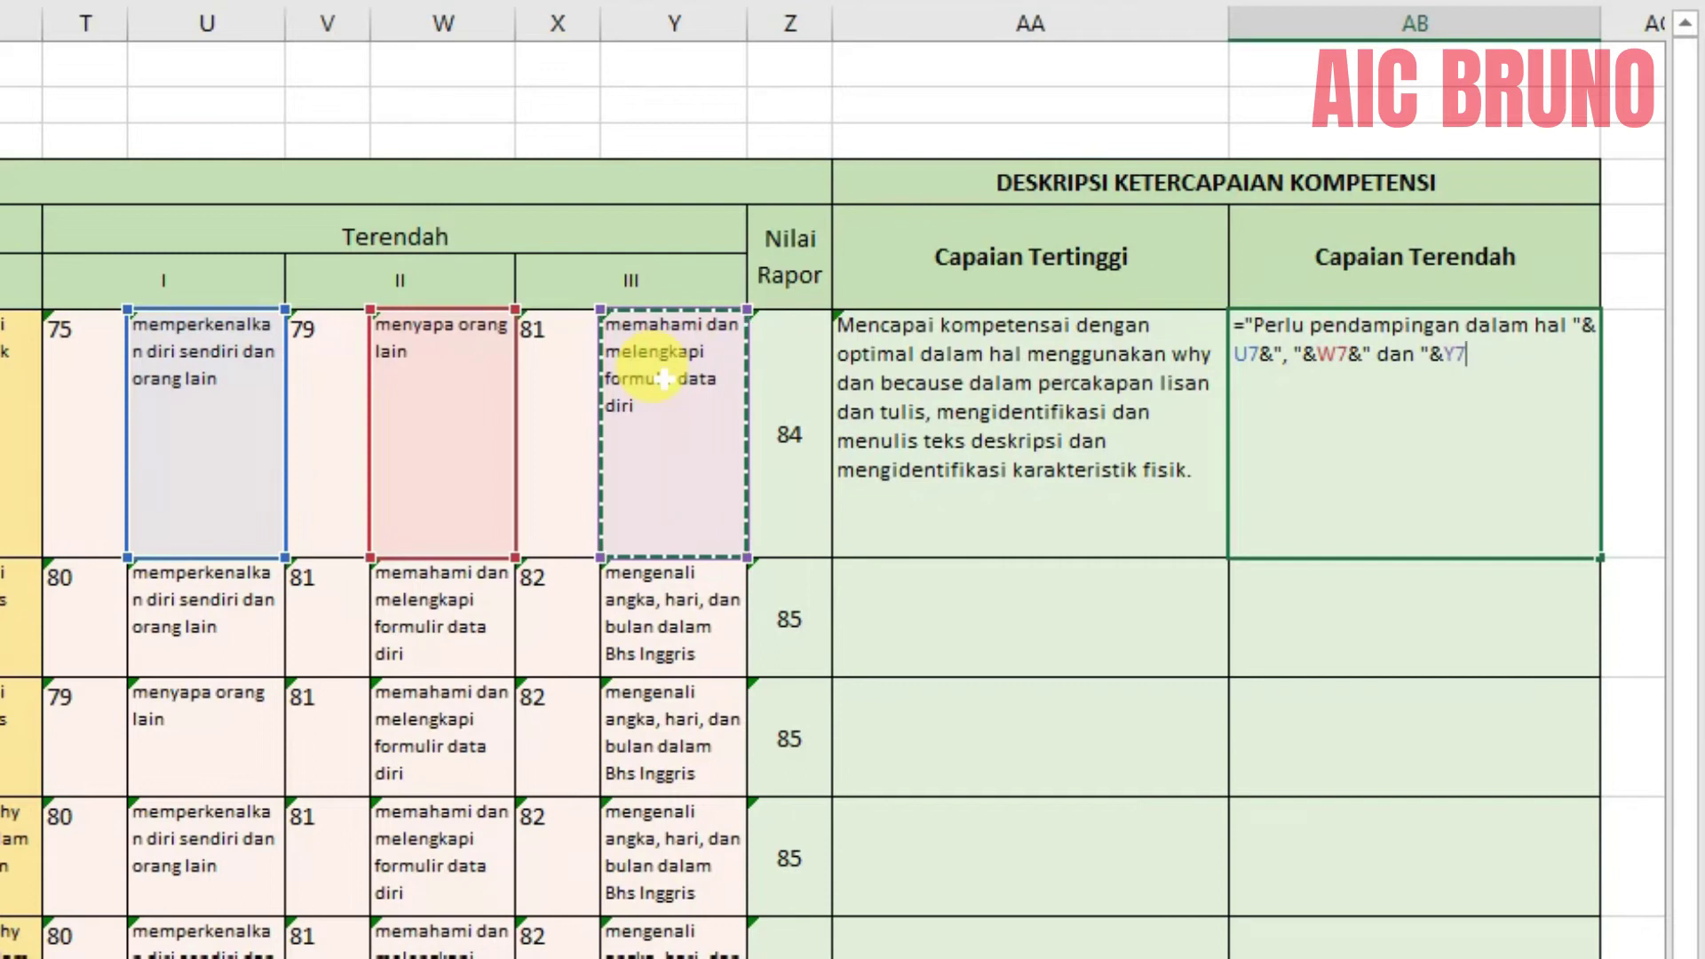
pyautogui.write('&')
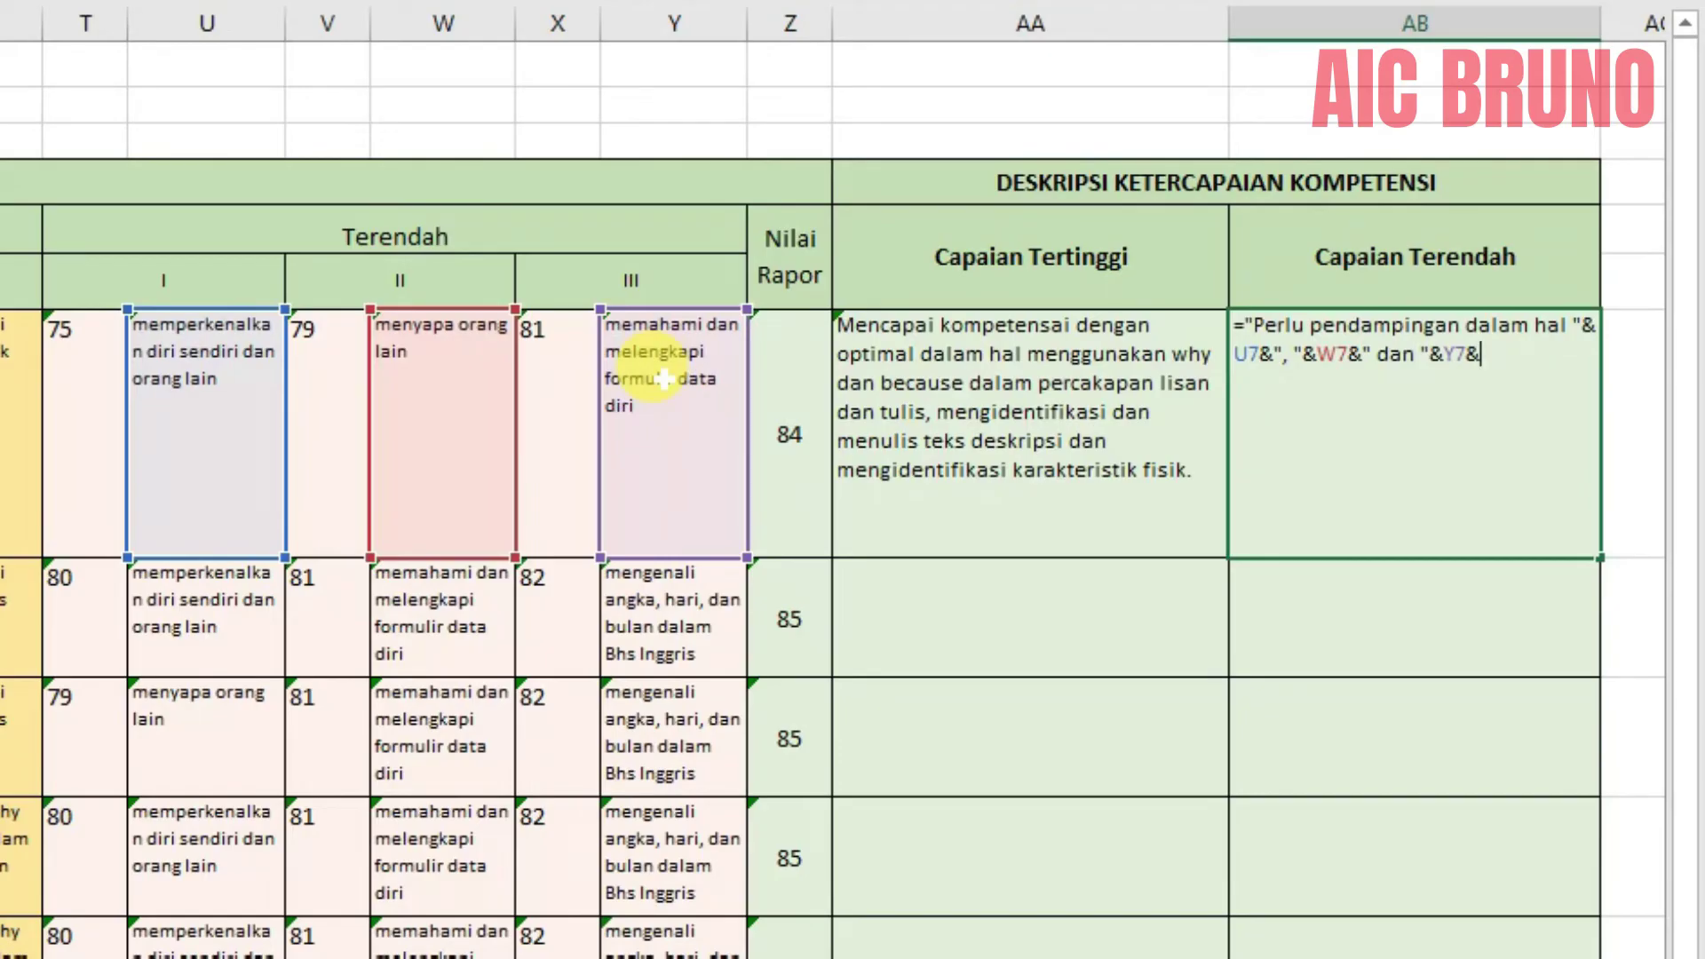
pyautogui.write('"."')
pyautogui.press('Return')
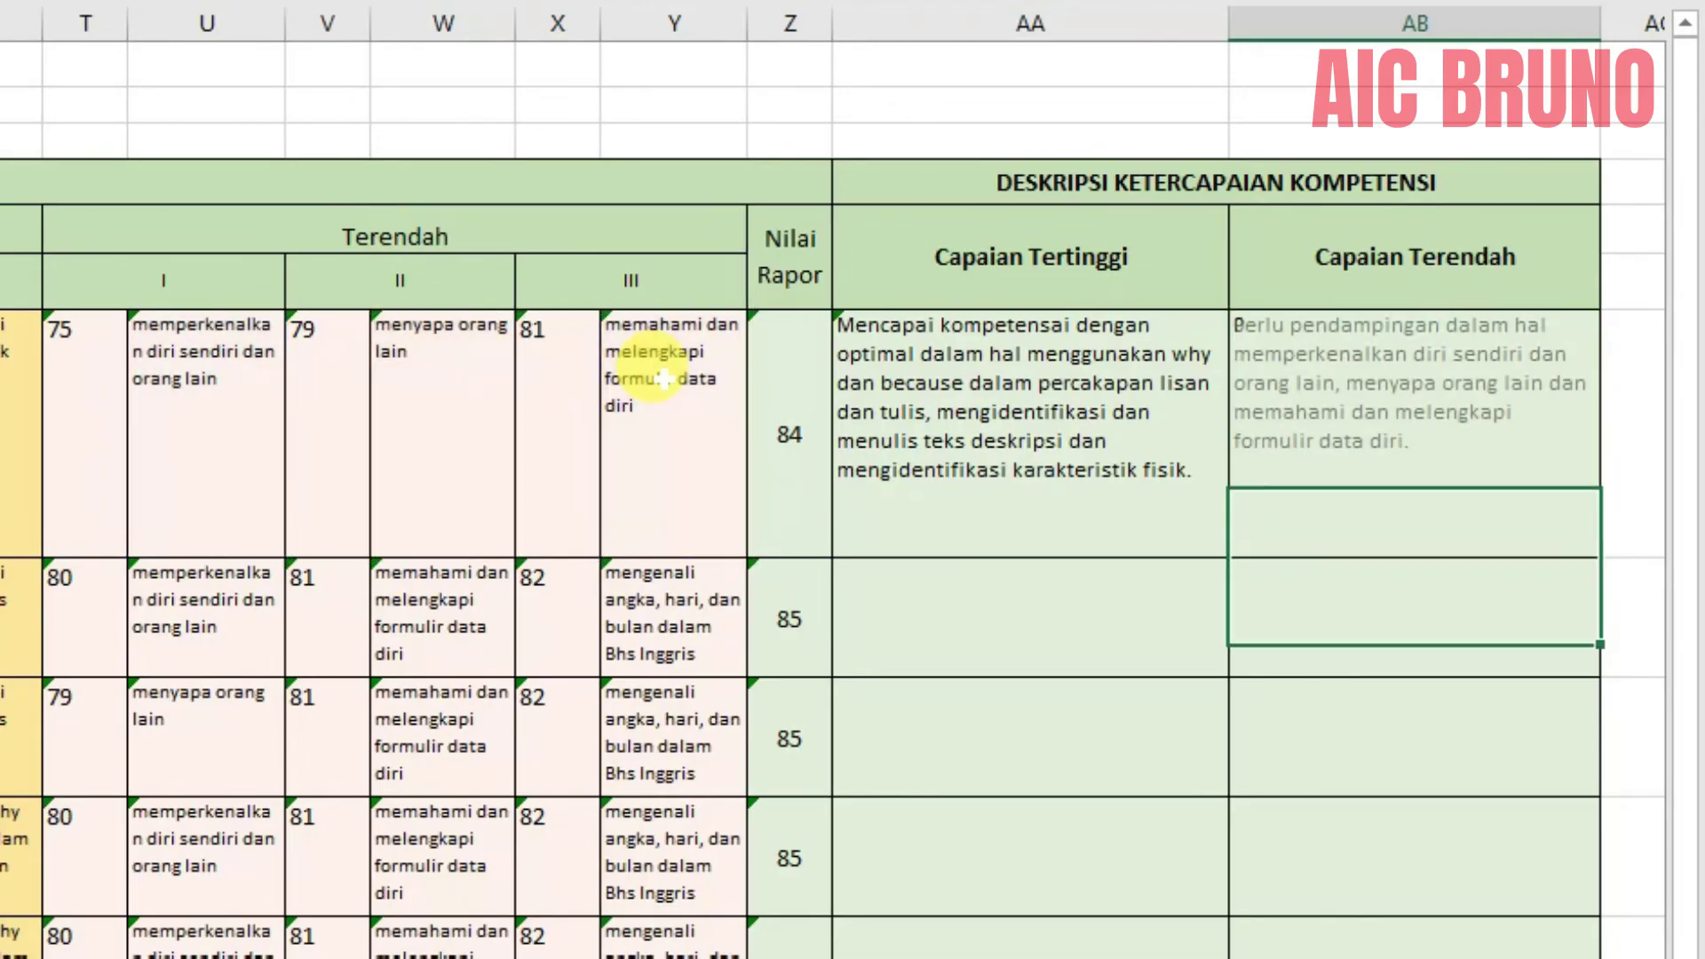
# Compare the AA7 and AB7 descriptions for Siswa 1 with the lowest competency texts in U7, W7 and Y7.
pyautogui.click(1367, 435)
pyautogui.click(1087, 445)
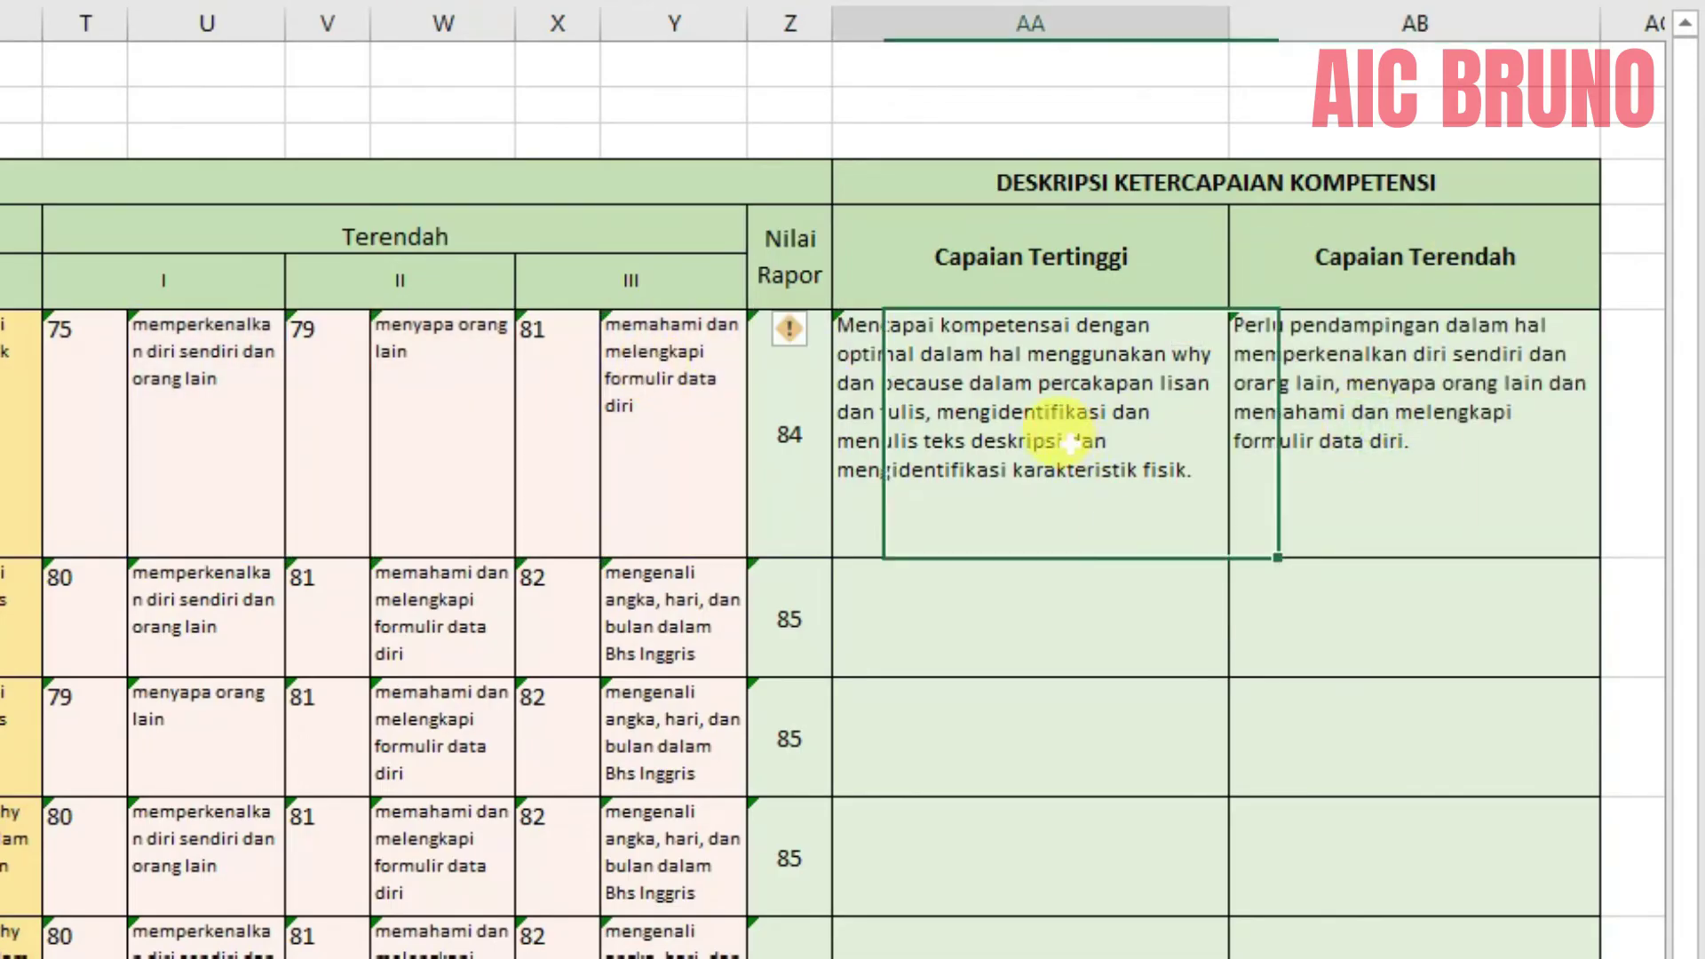
pyautogui.click(1357, 371)
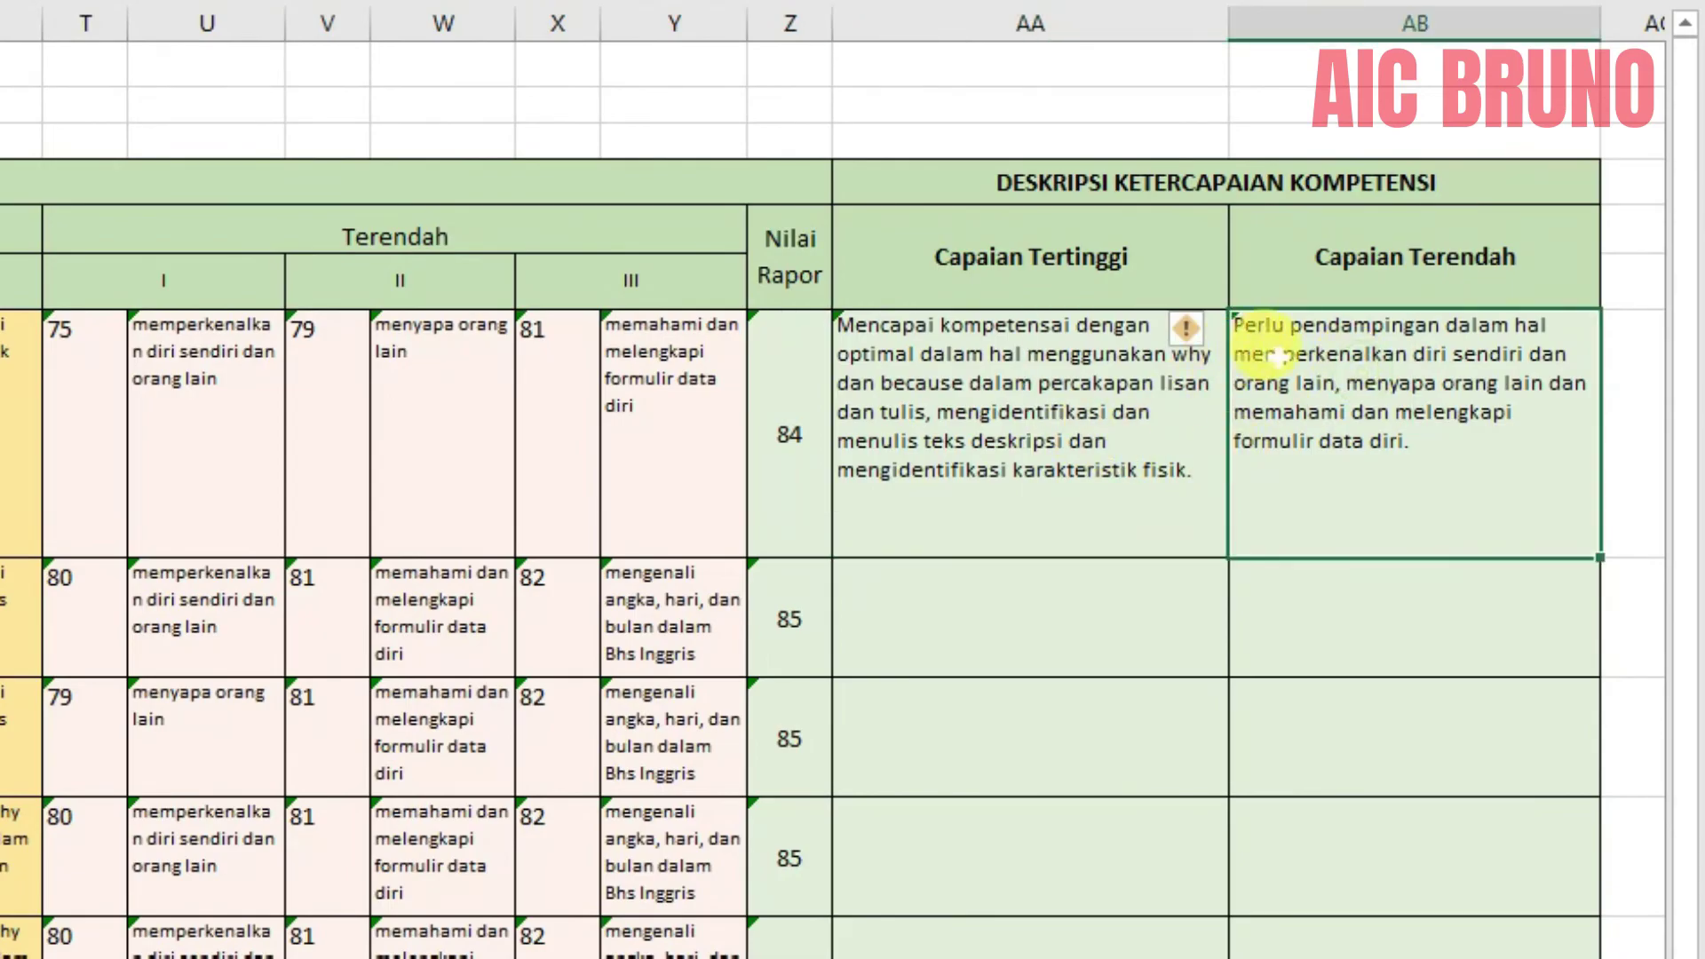
pyautogui.click(191, 369)
pyautogui.click(386, 359)
pyautogui.click(652, 351)
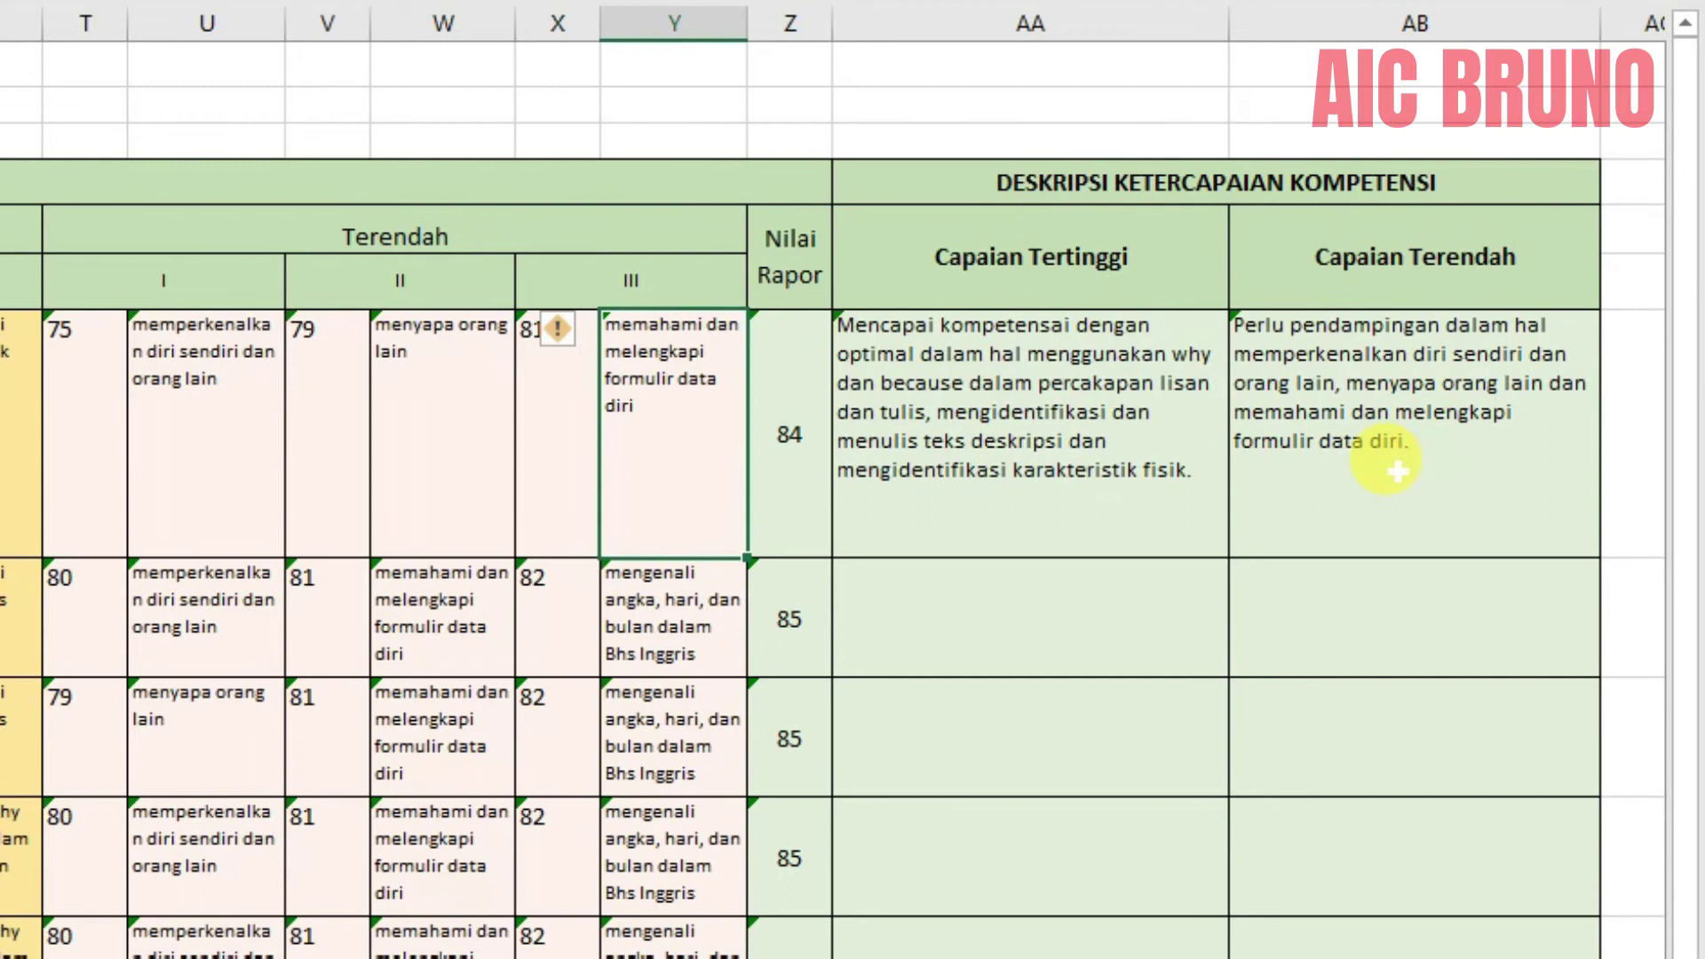
pyautogui.click(186, 373)
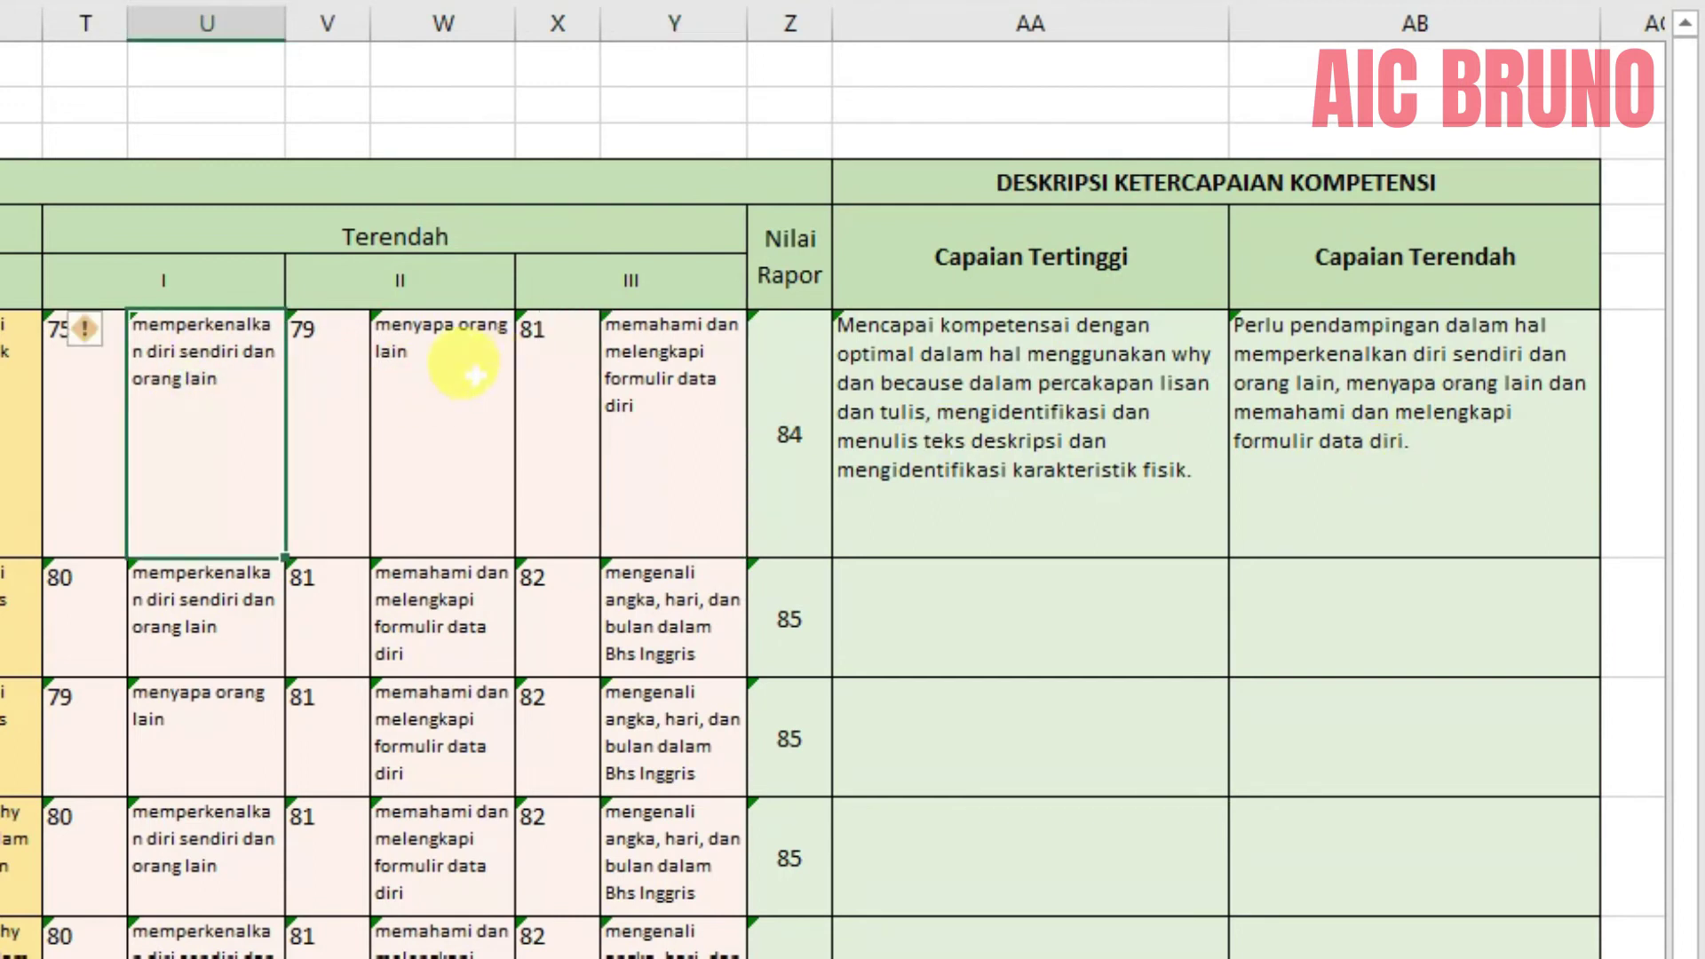
pyautogui.click(462, 364)
pyautogui.click(165, 371)
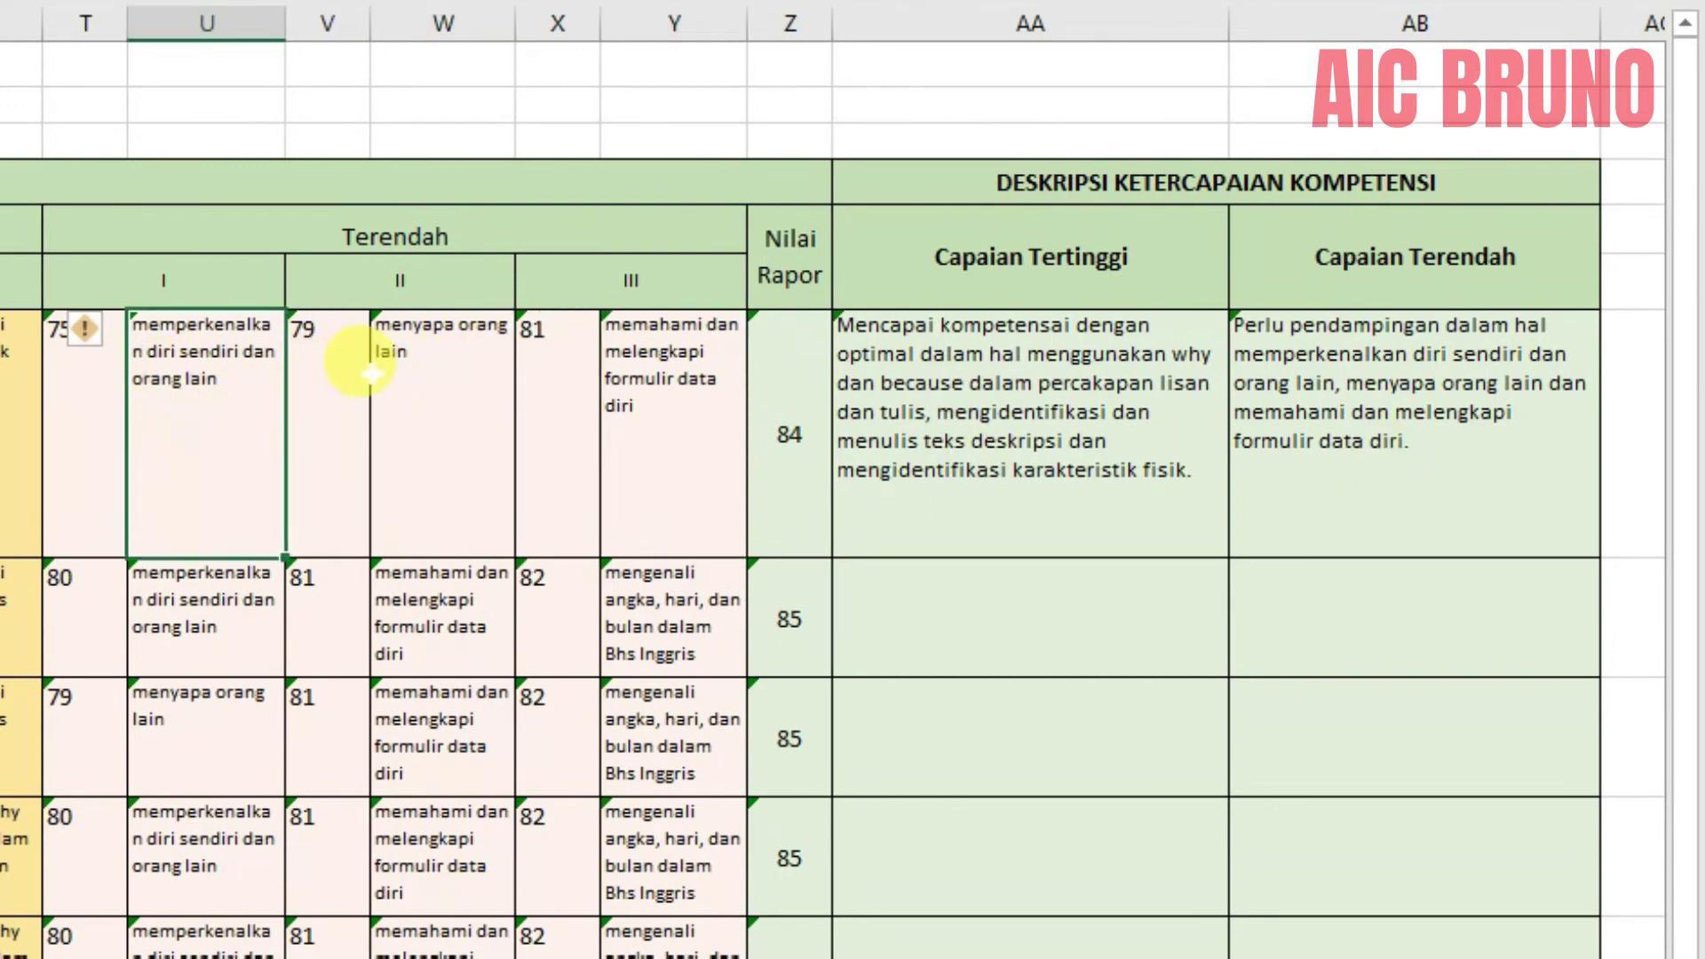
pyautogui.click(399, 364)
pyautogui.click(662, 375)
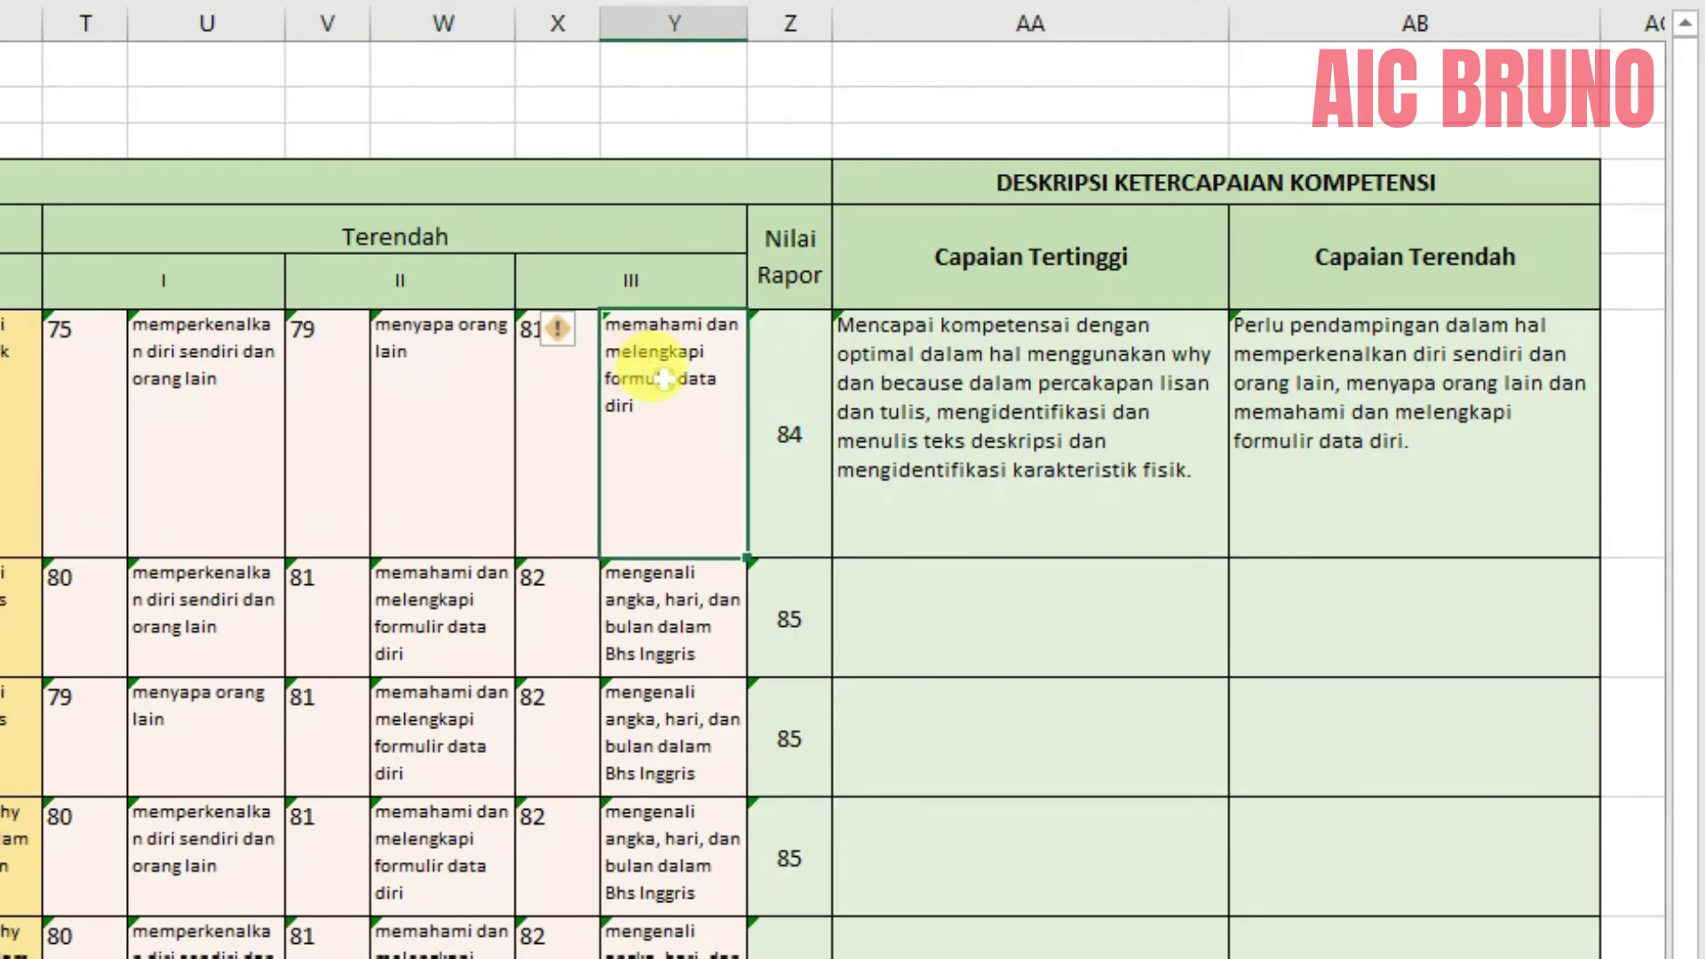
# Copy the description formulas in AA7:AB7 down through row 11 for the remaining students.
pyautogui.click(1064, 384)
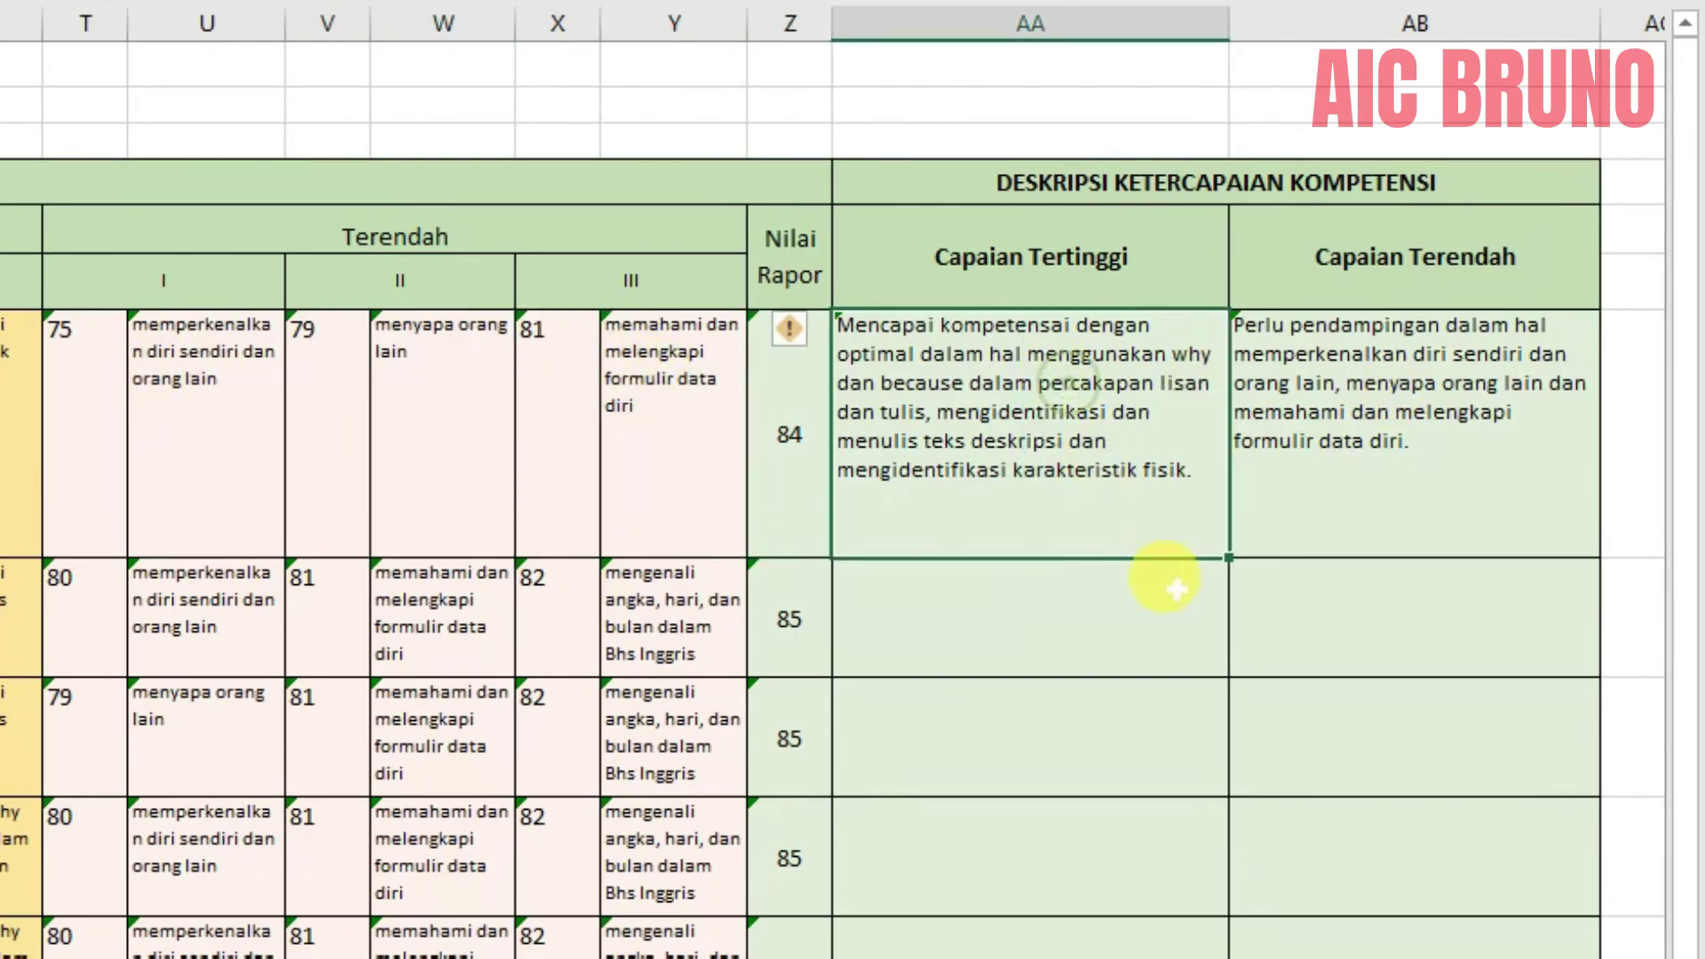
pyautogui.moveTo(1027, 418); pyautogui.dragTo(1351, 418)
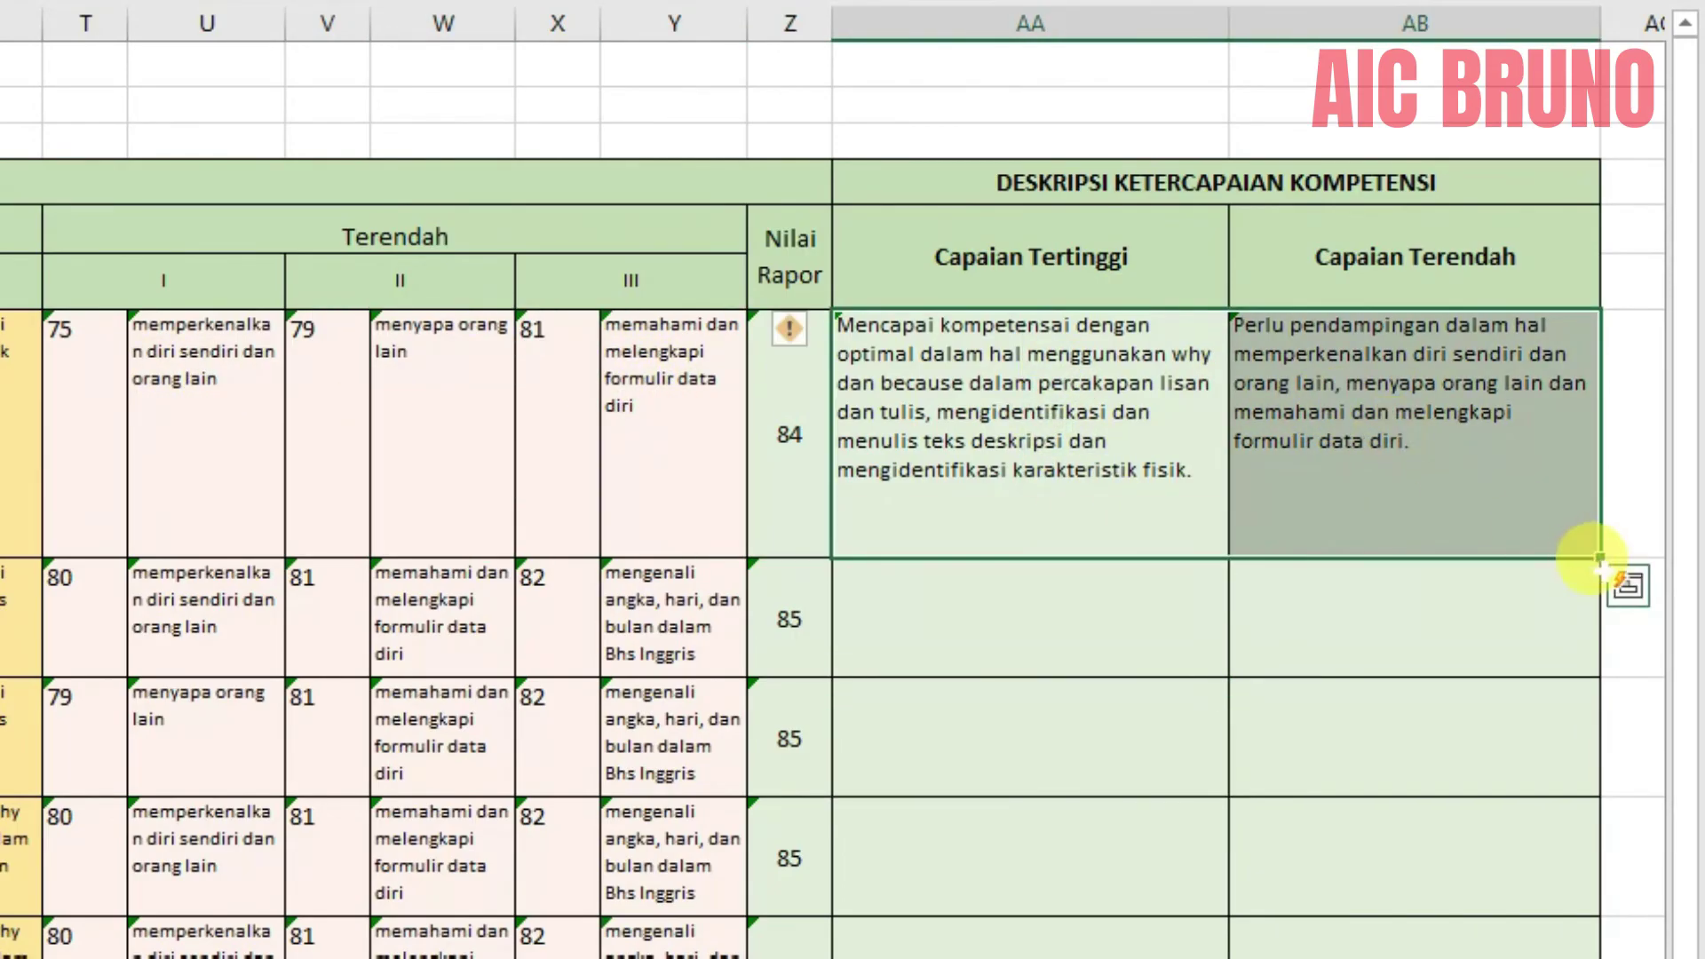
pyautogui.moveTo(1598, 557)
pyautogui.mouseDown()
pyautogui.moveTo(1537, 754)
pyautogui.moveTo(1559, 954)
pyautogui.mouseUp()
pyautogui.click(1397, 506)
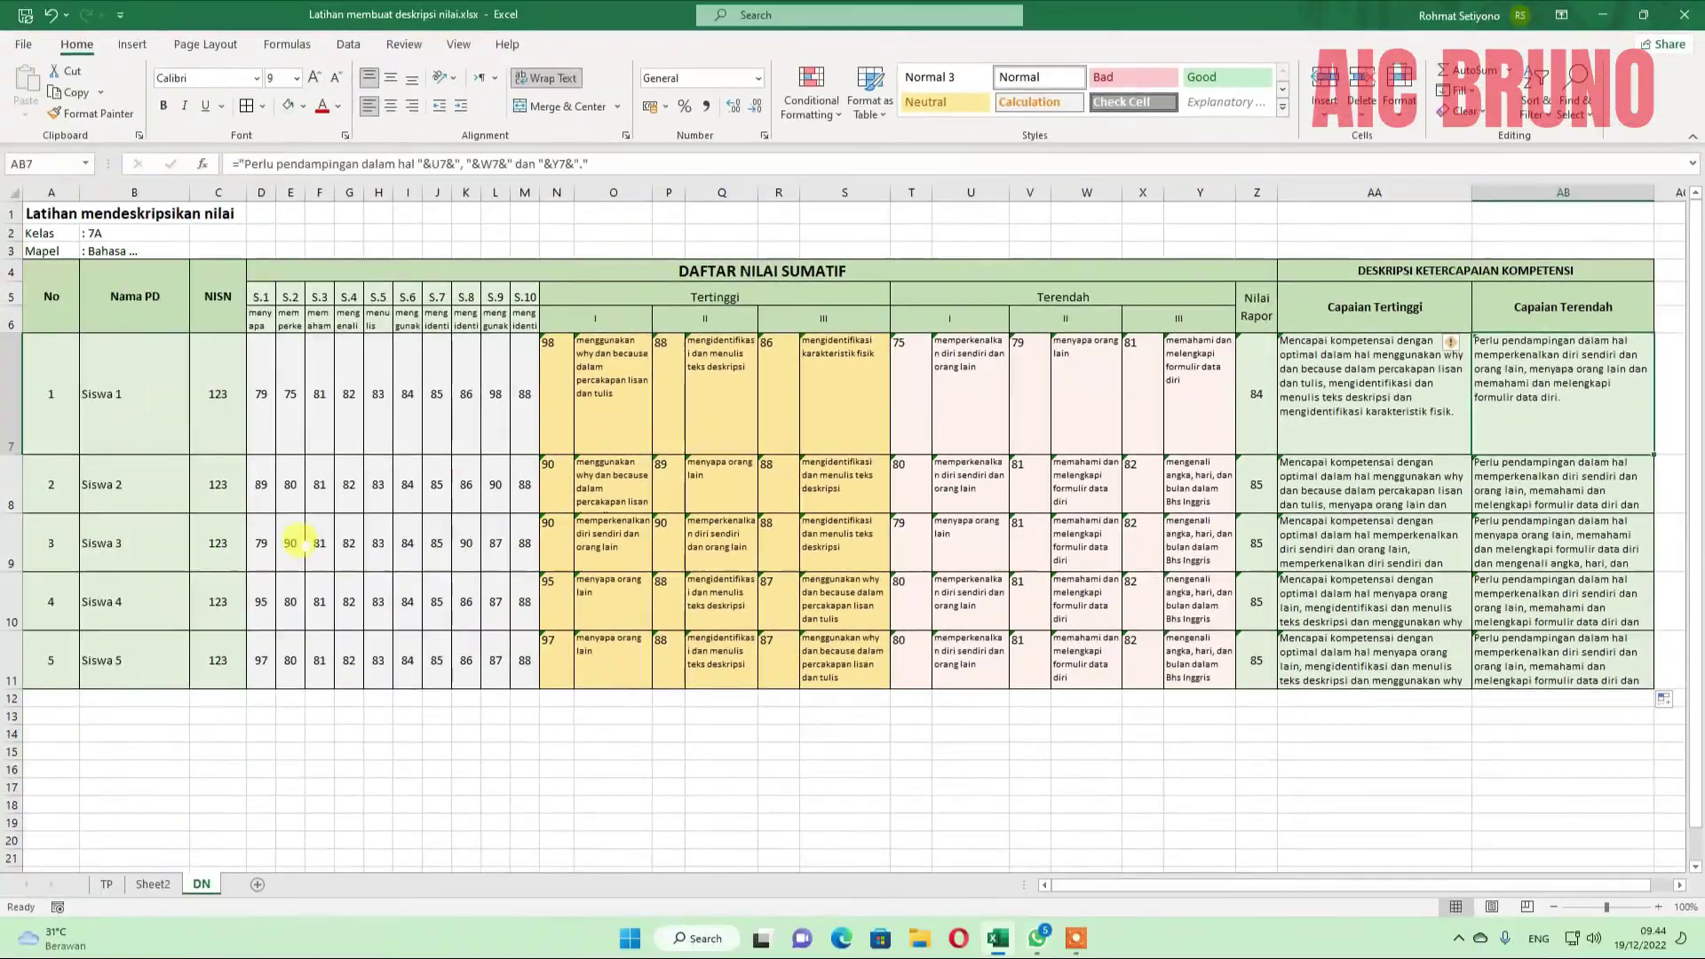
# Check Siswa 3's scores and top-score lookup in row 9, and set the S.1 score in D9 to 99.
pyautogui.click(318, 545)
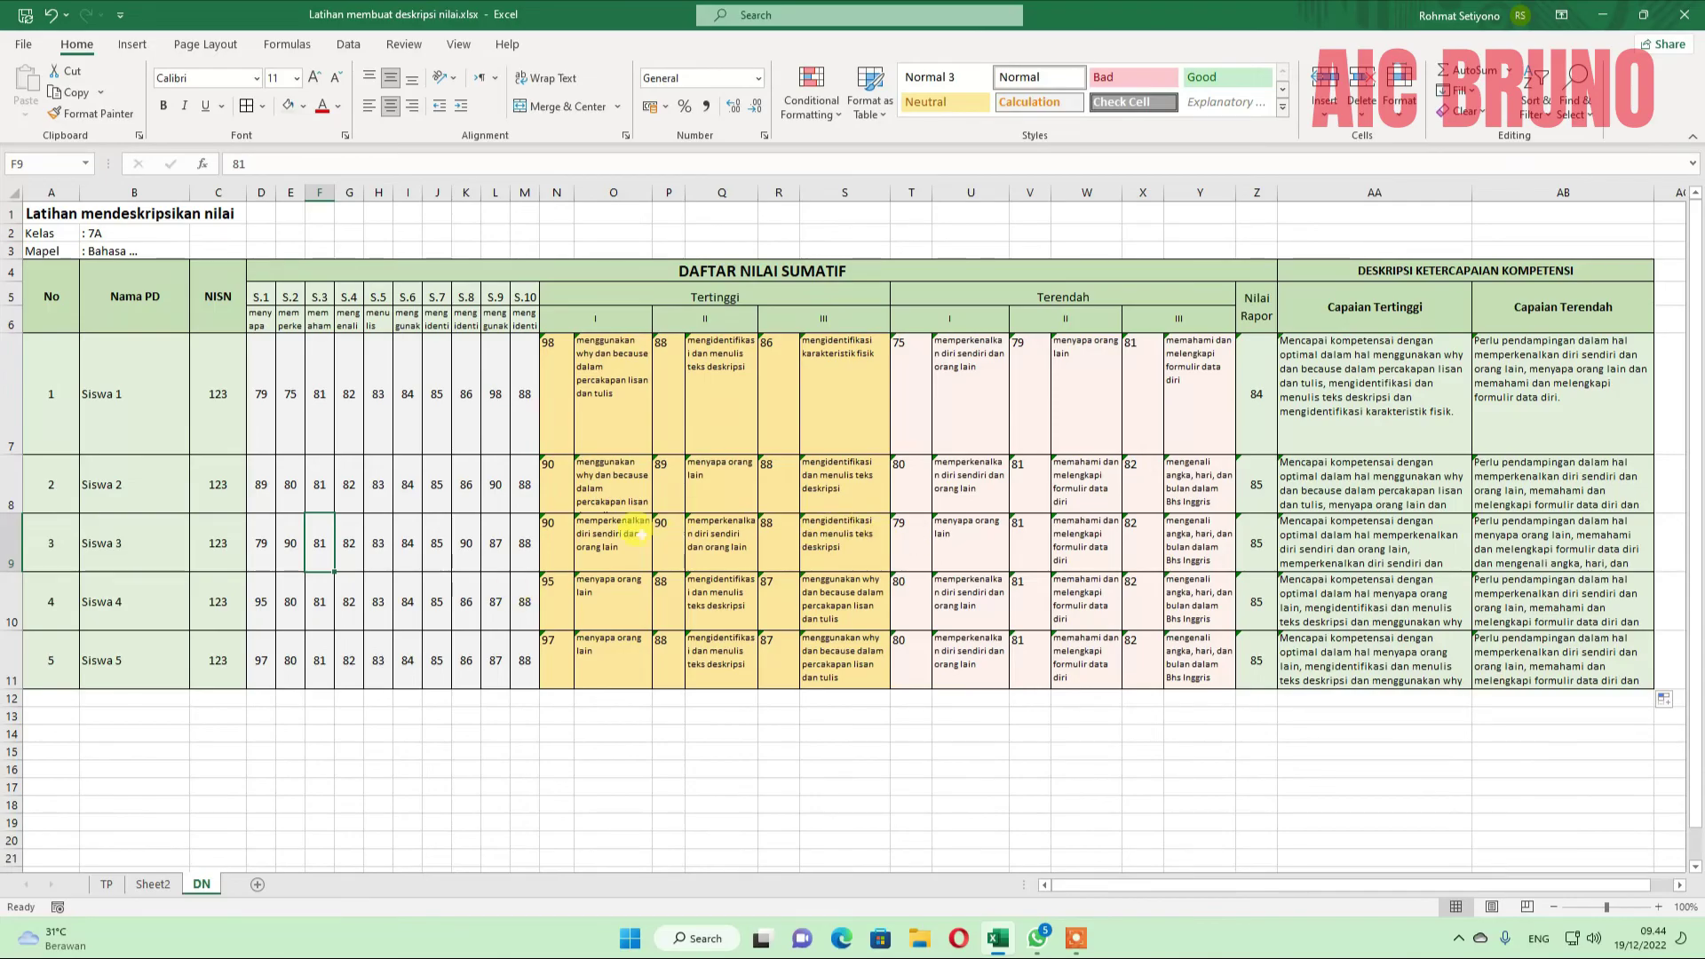
pyautogui.click(555, 537)
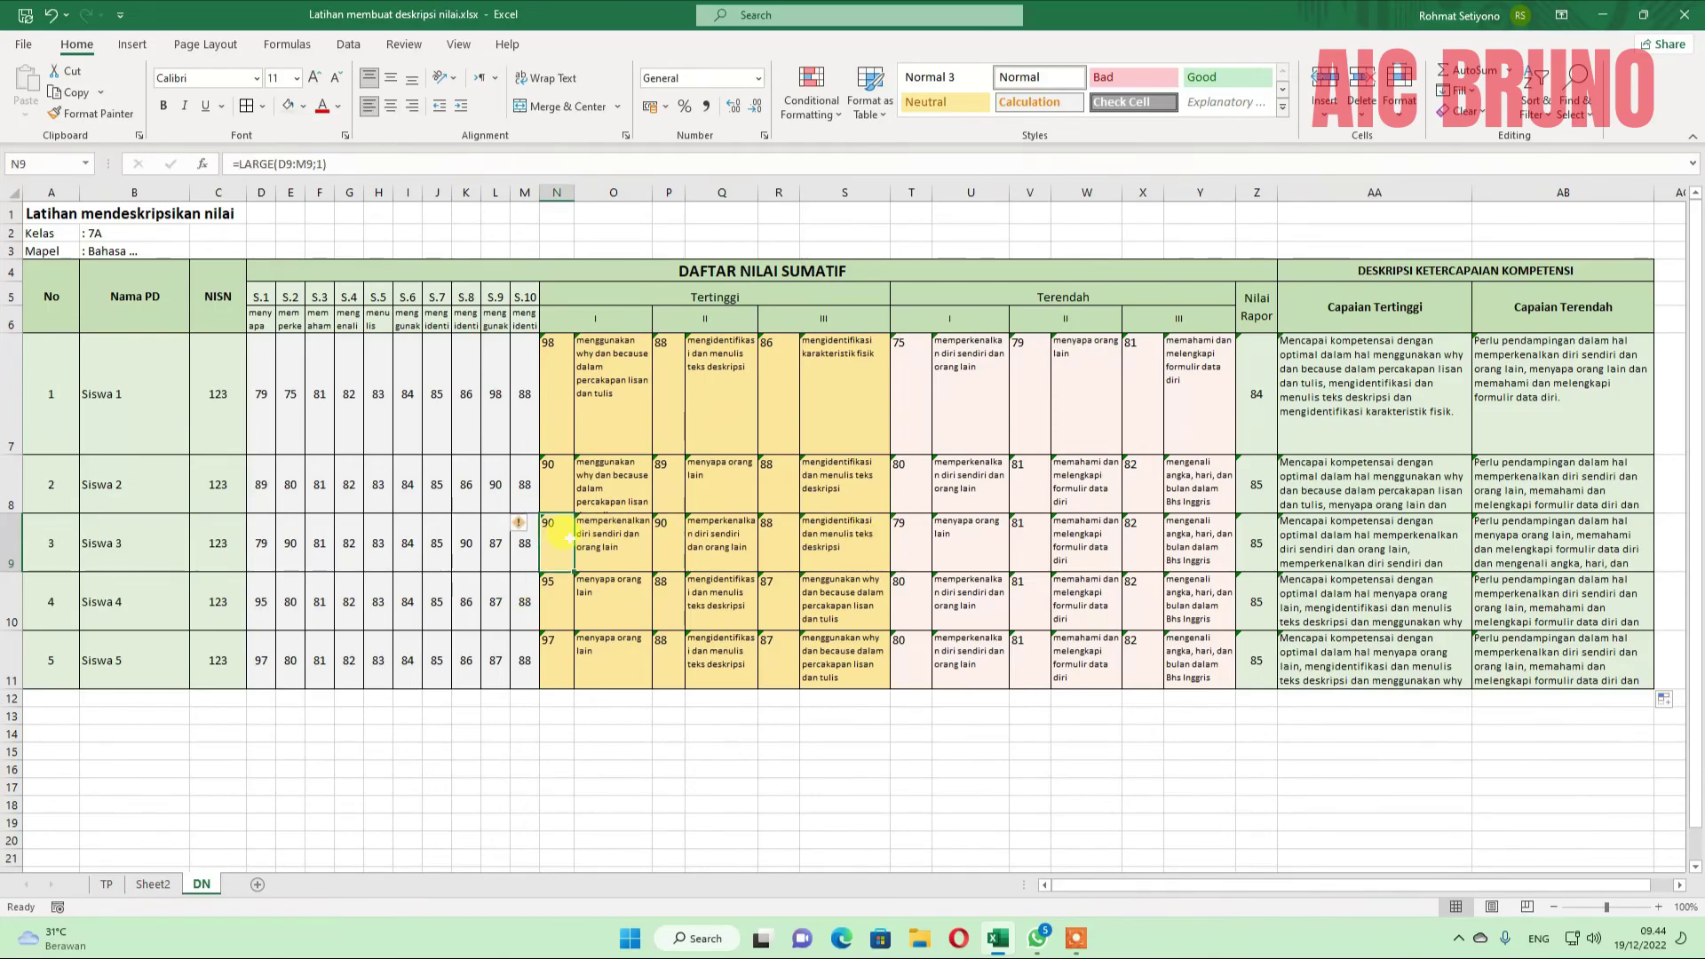
pyautogui.click(466, 548)
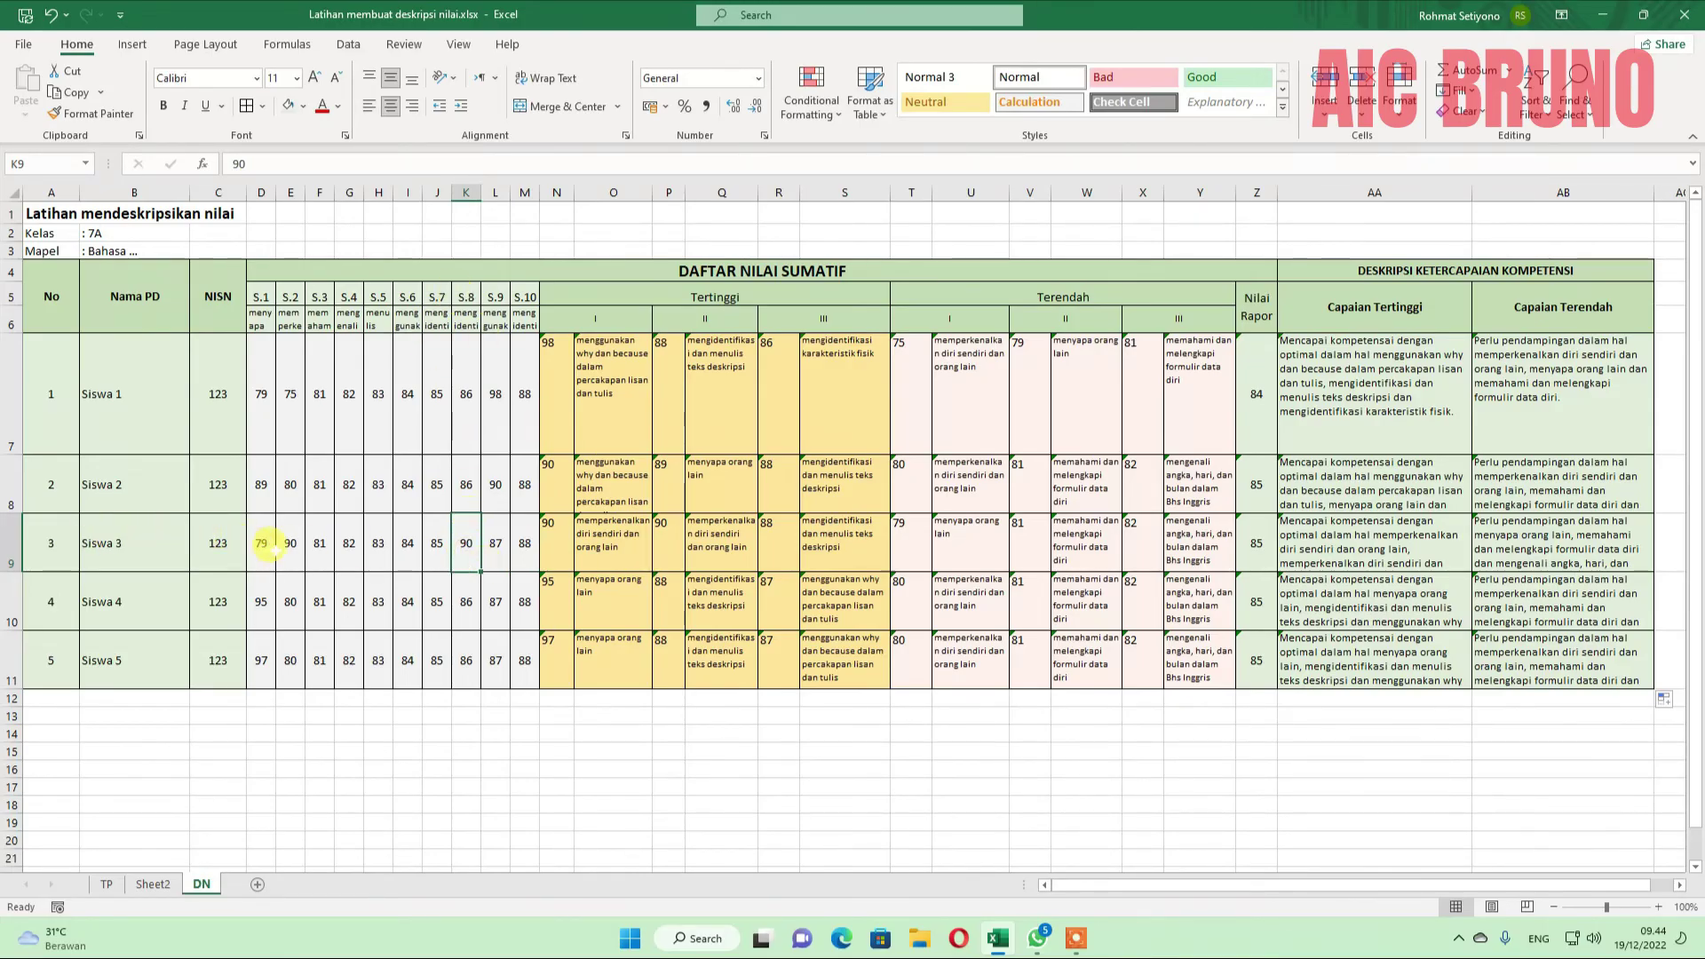
pyautogui.click(281, 544)
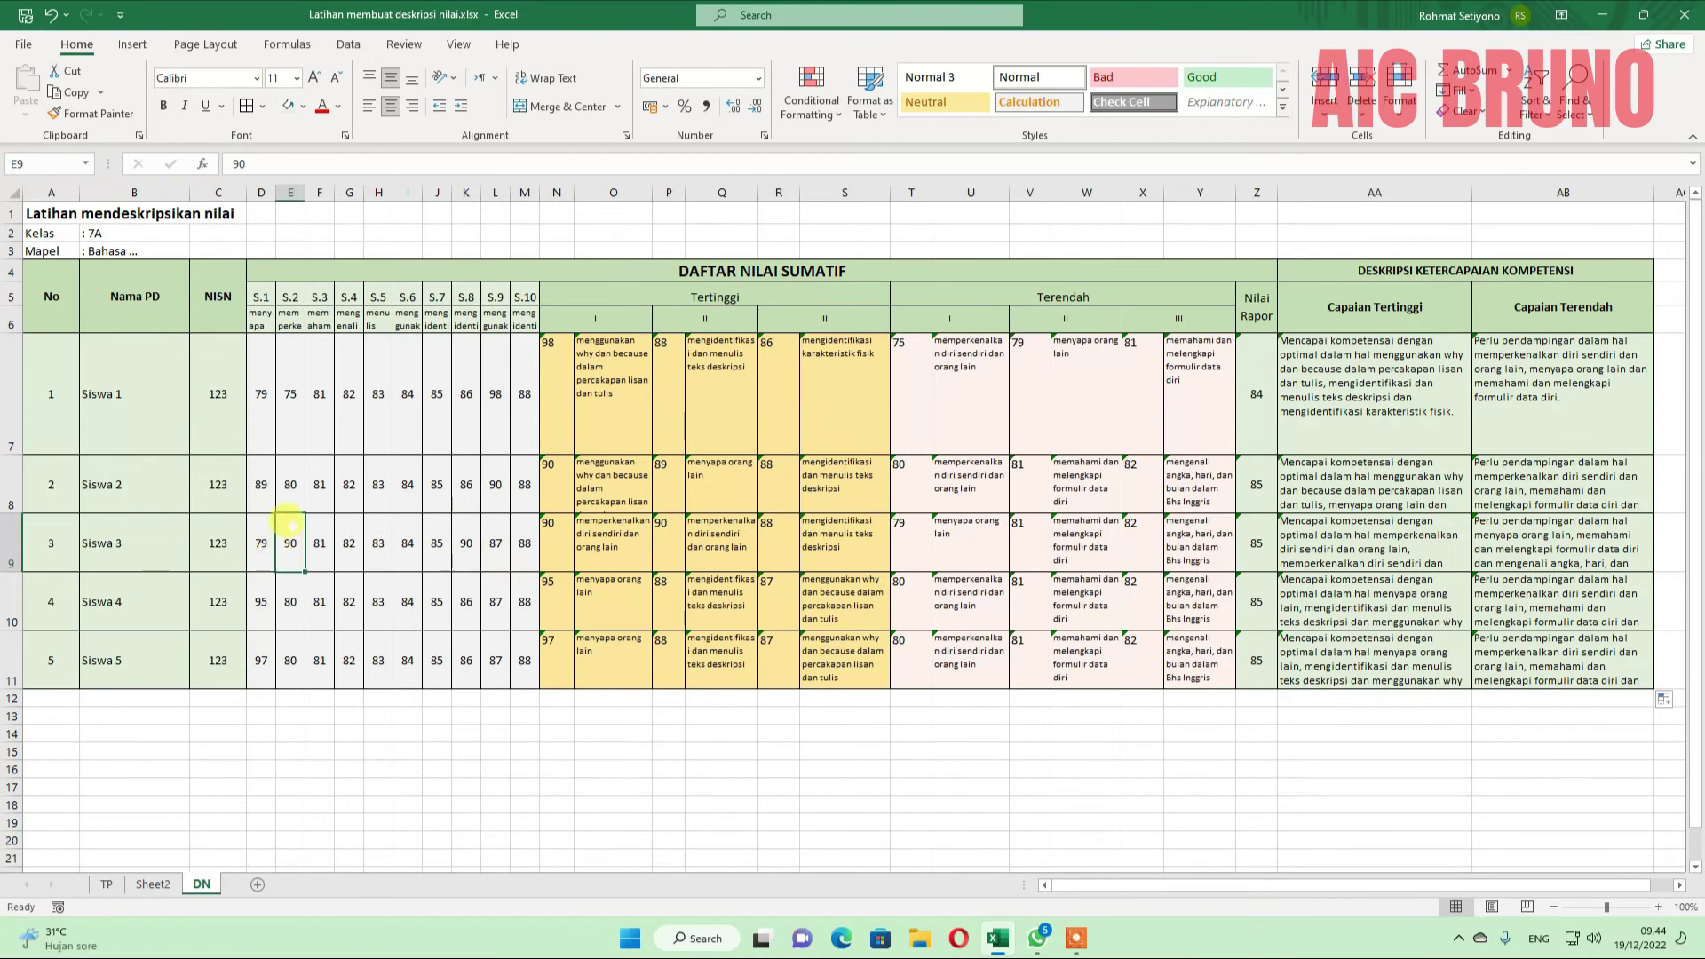
pyautogui.click(260, 544)
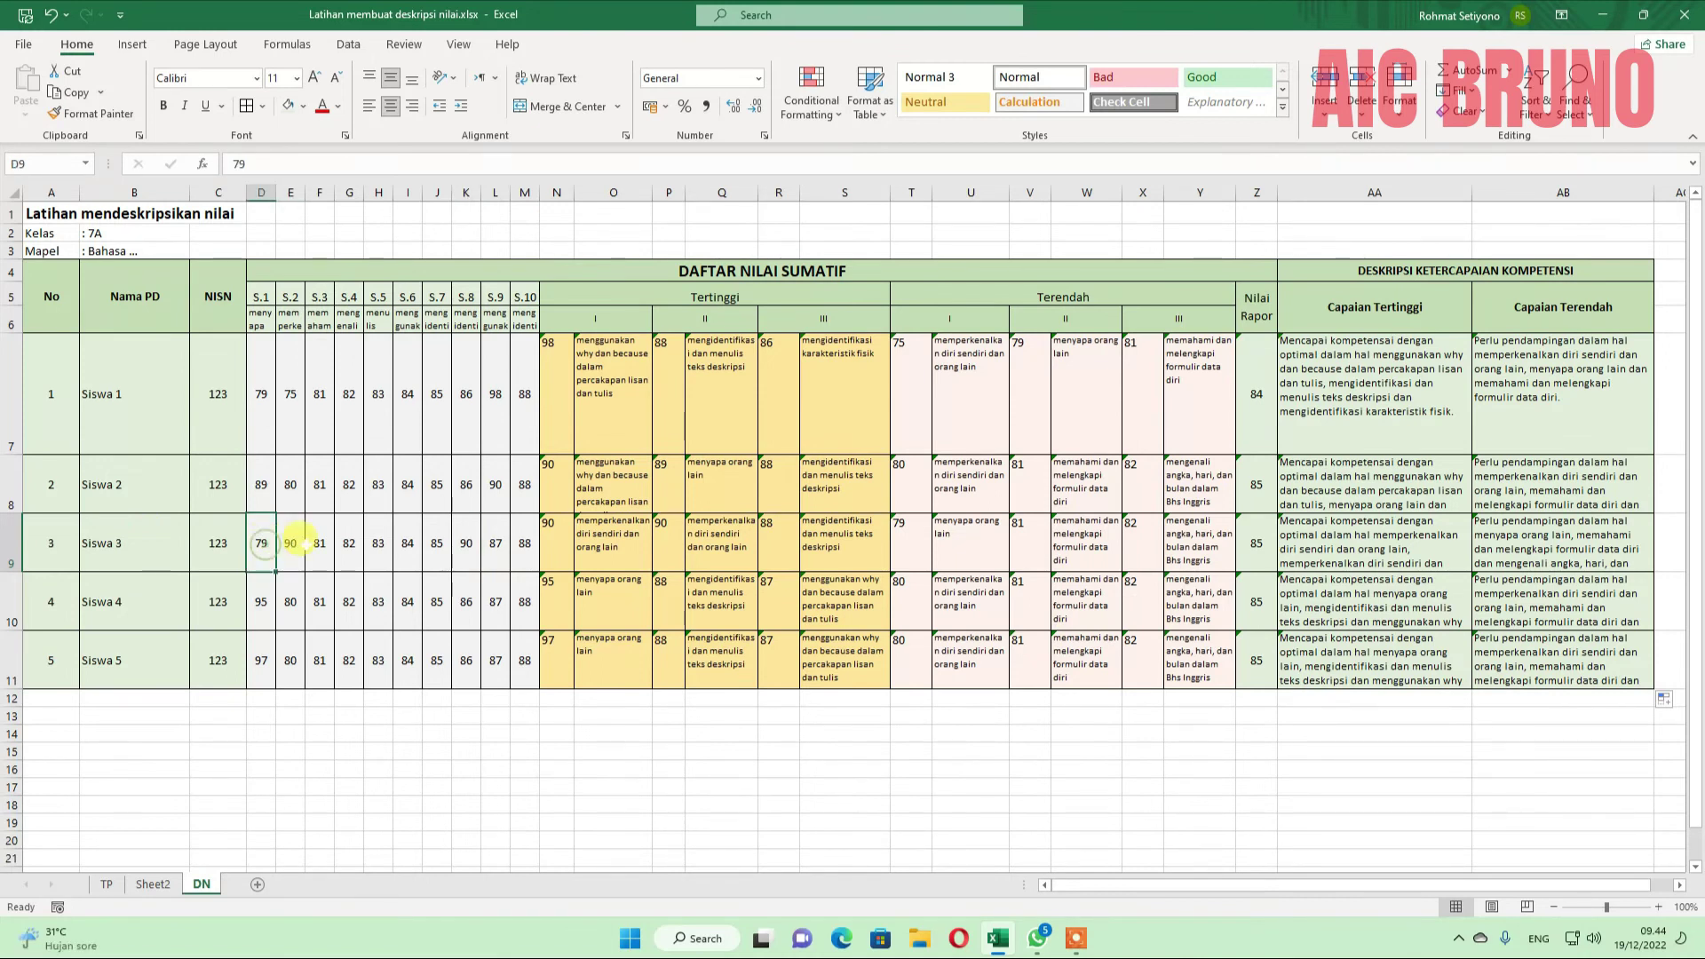
pyautogui.write('9')
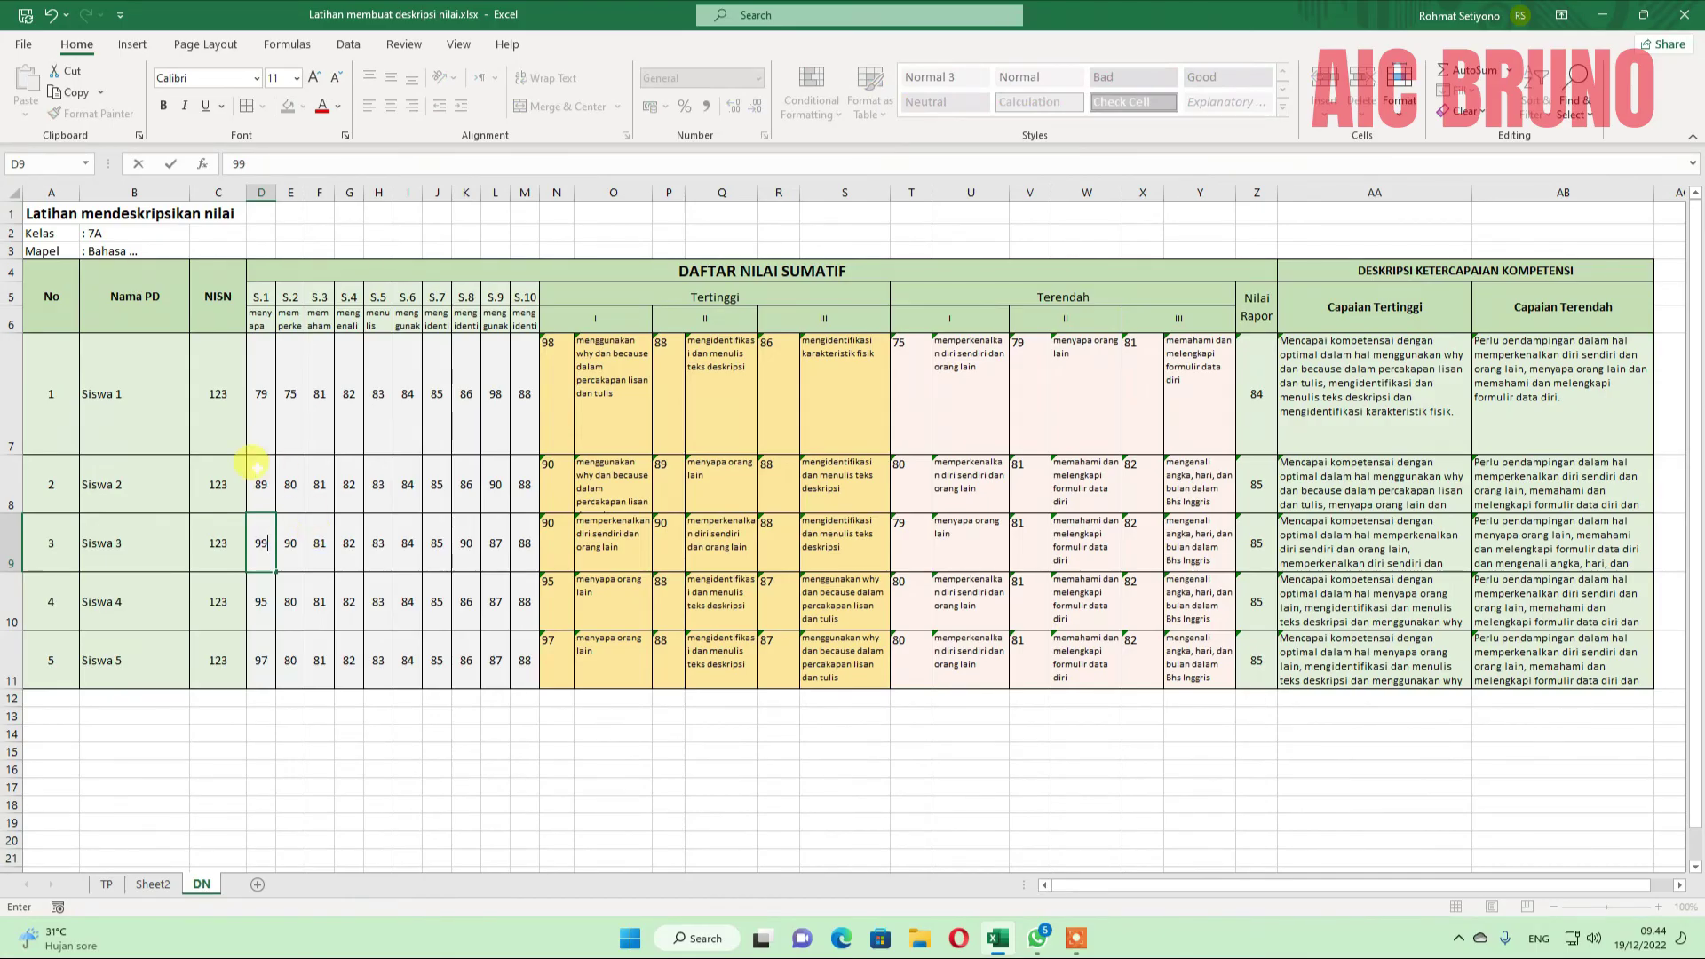
pyautogui.write('9')
pyautogui.press('Return')
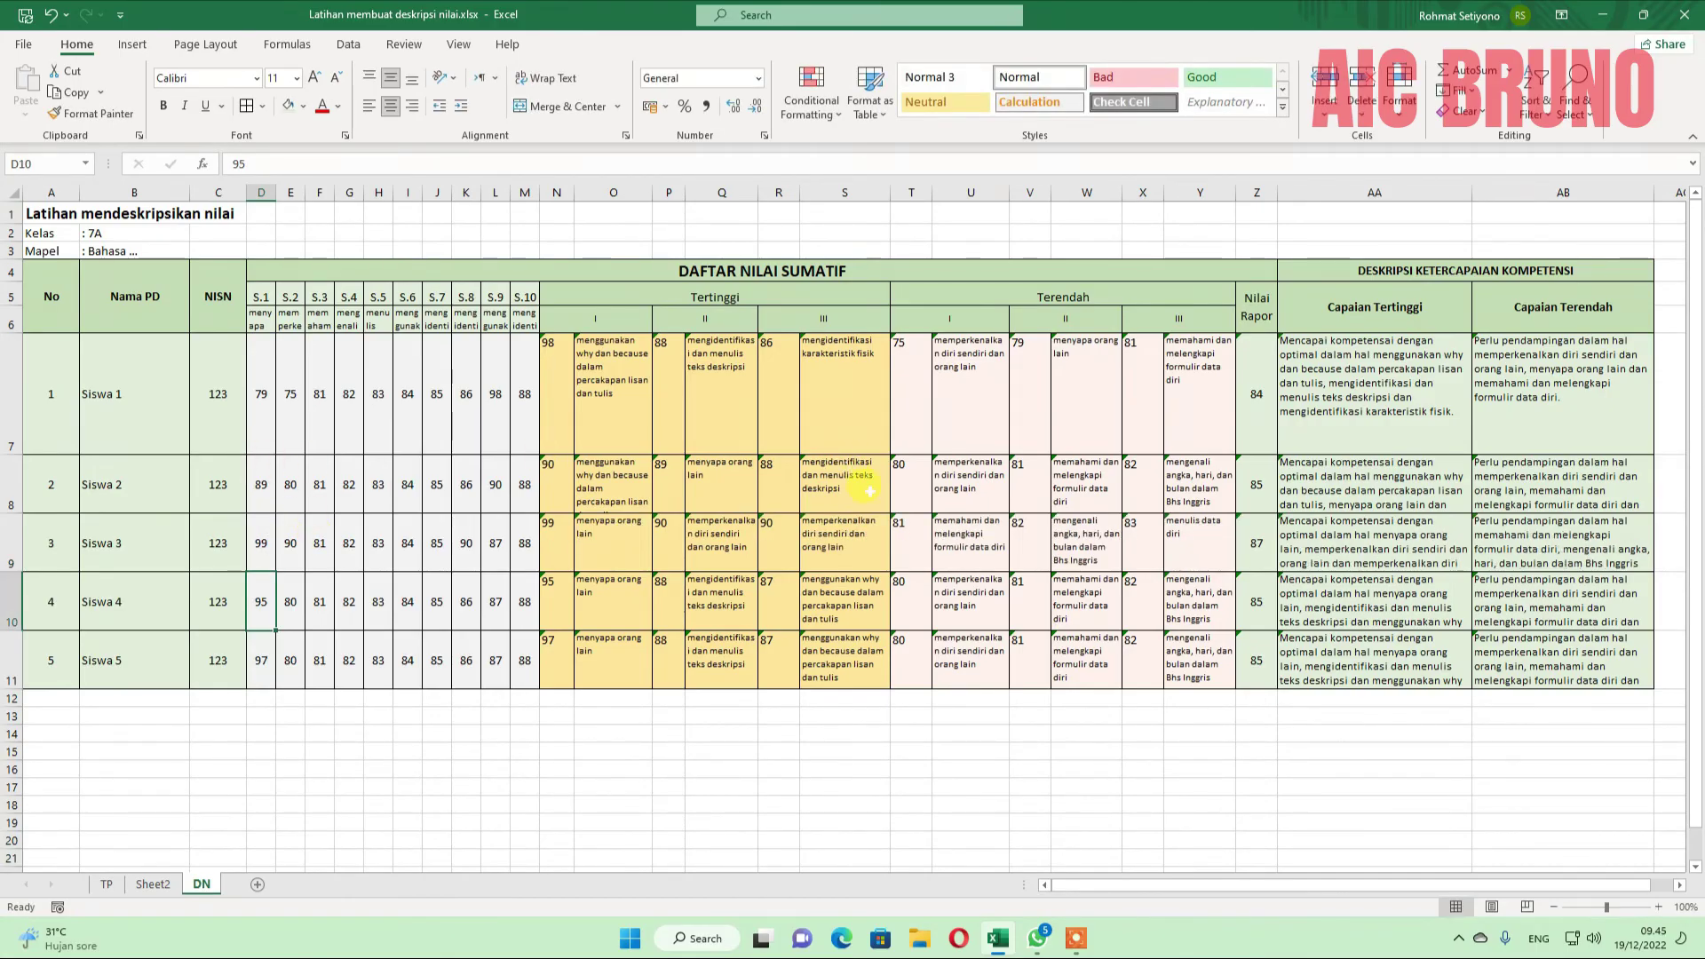
# Check Siswa 3's descriptions in AA9 and AB9 and auto-fit the height of row 9 to their text.
pyautogui.click(1352, 523)
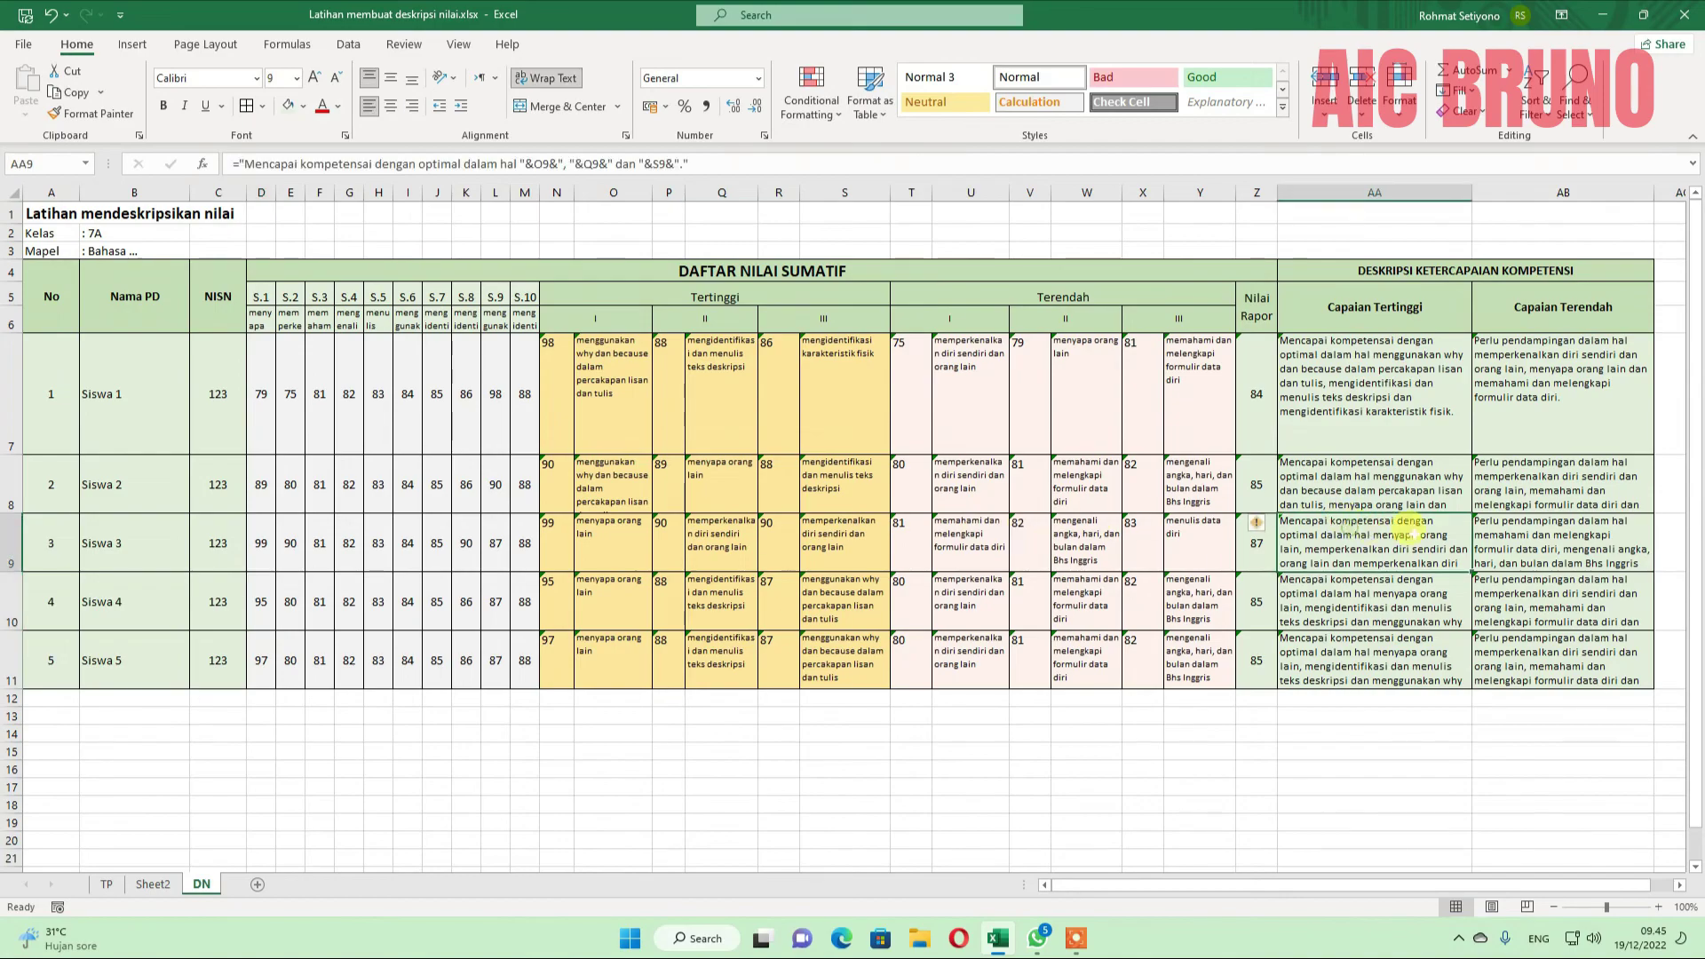
pyautogui.click(1529, 531)
pyautogui.click(1369, 540)
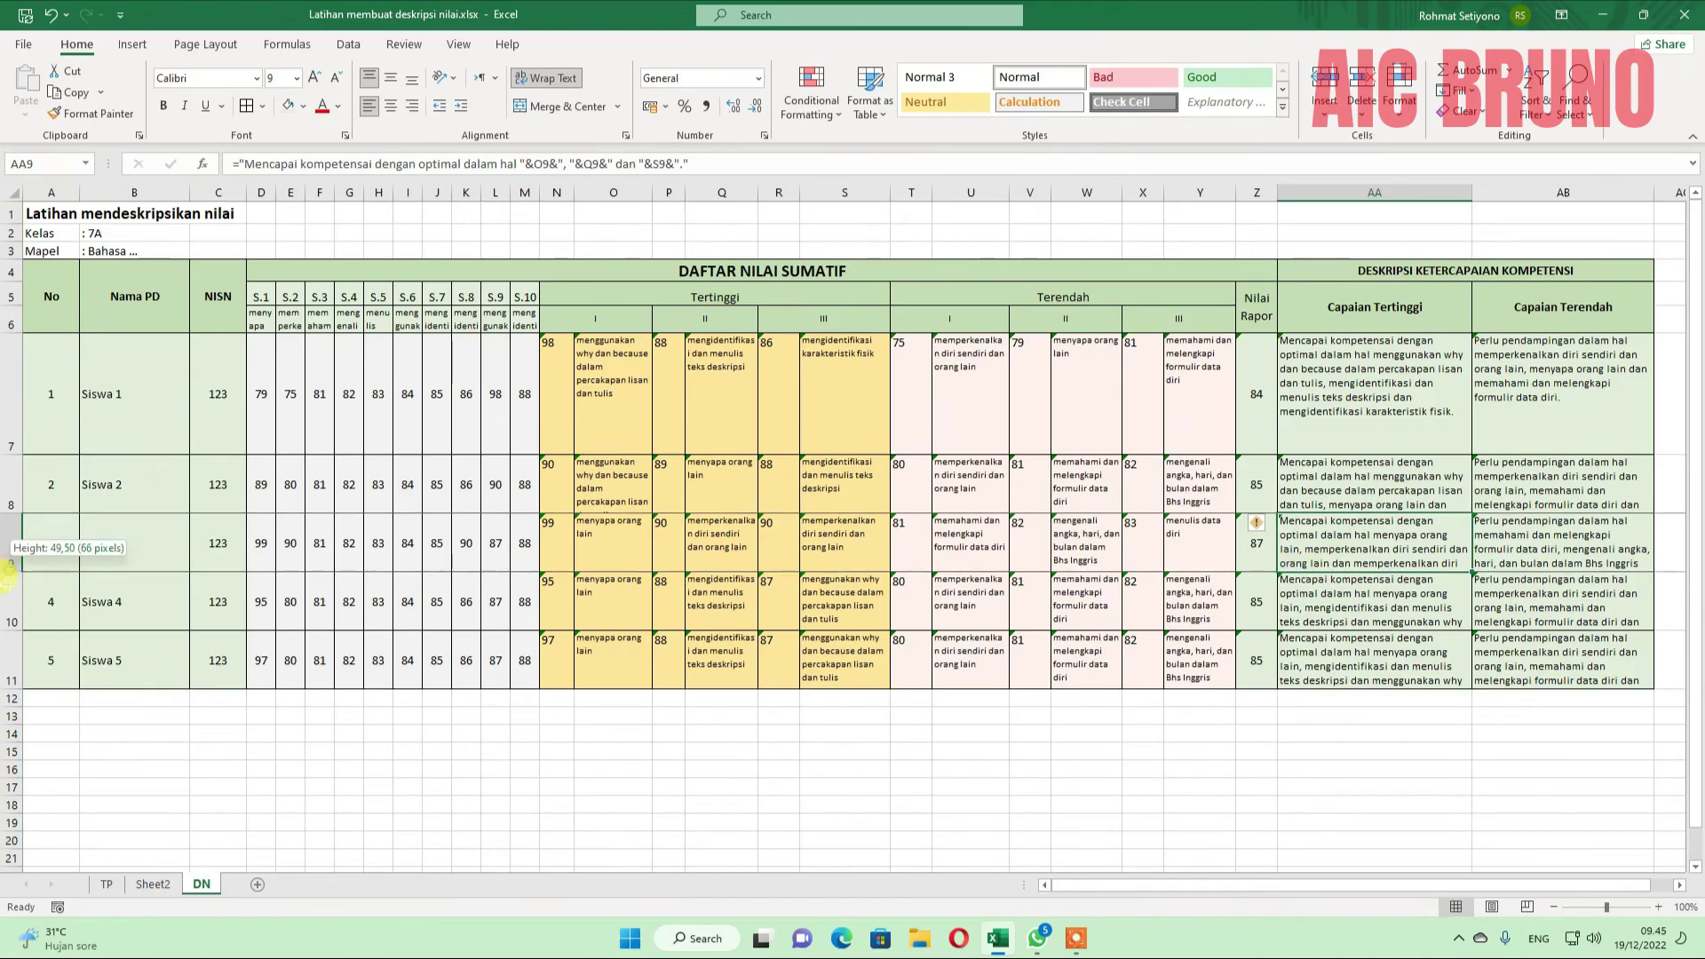
pyautogui.doubleClick(8, 571)
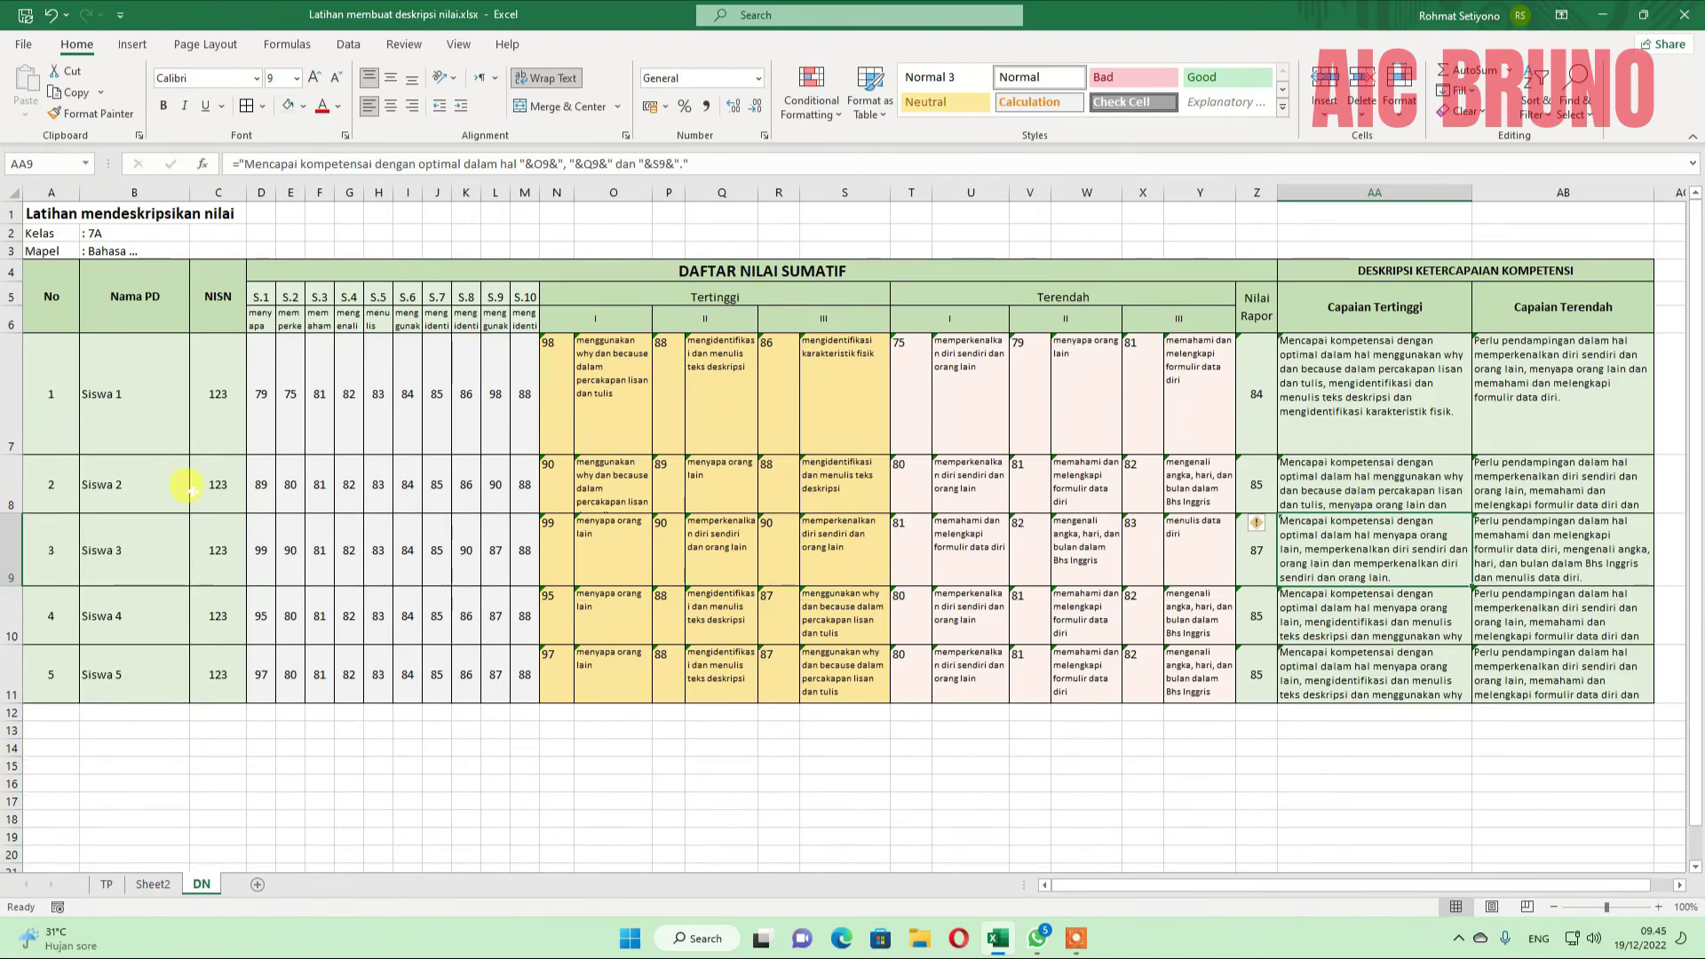
# Try row heights of 60 and 70 for student rows 7 to 11.
pyautogui.moveTo(11, 377); pyautogui.dragTo(19, 689)
pyautogui.rightClick(13, 640)
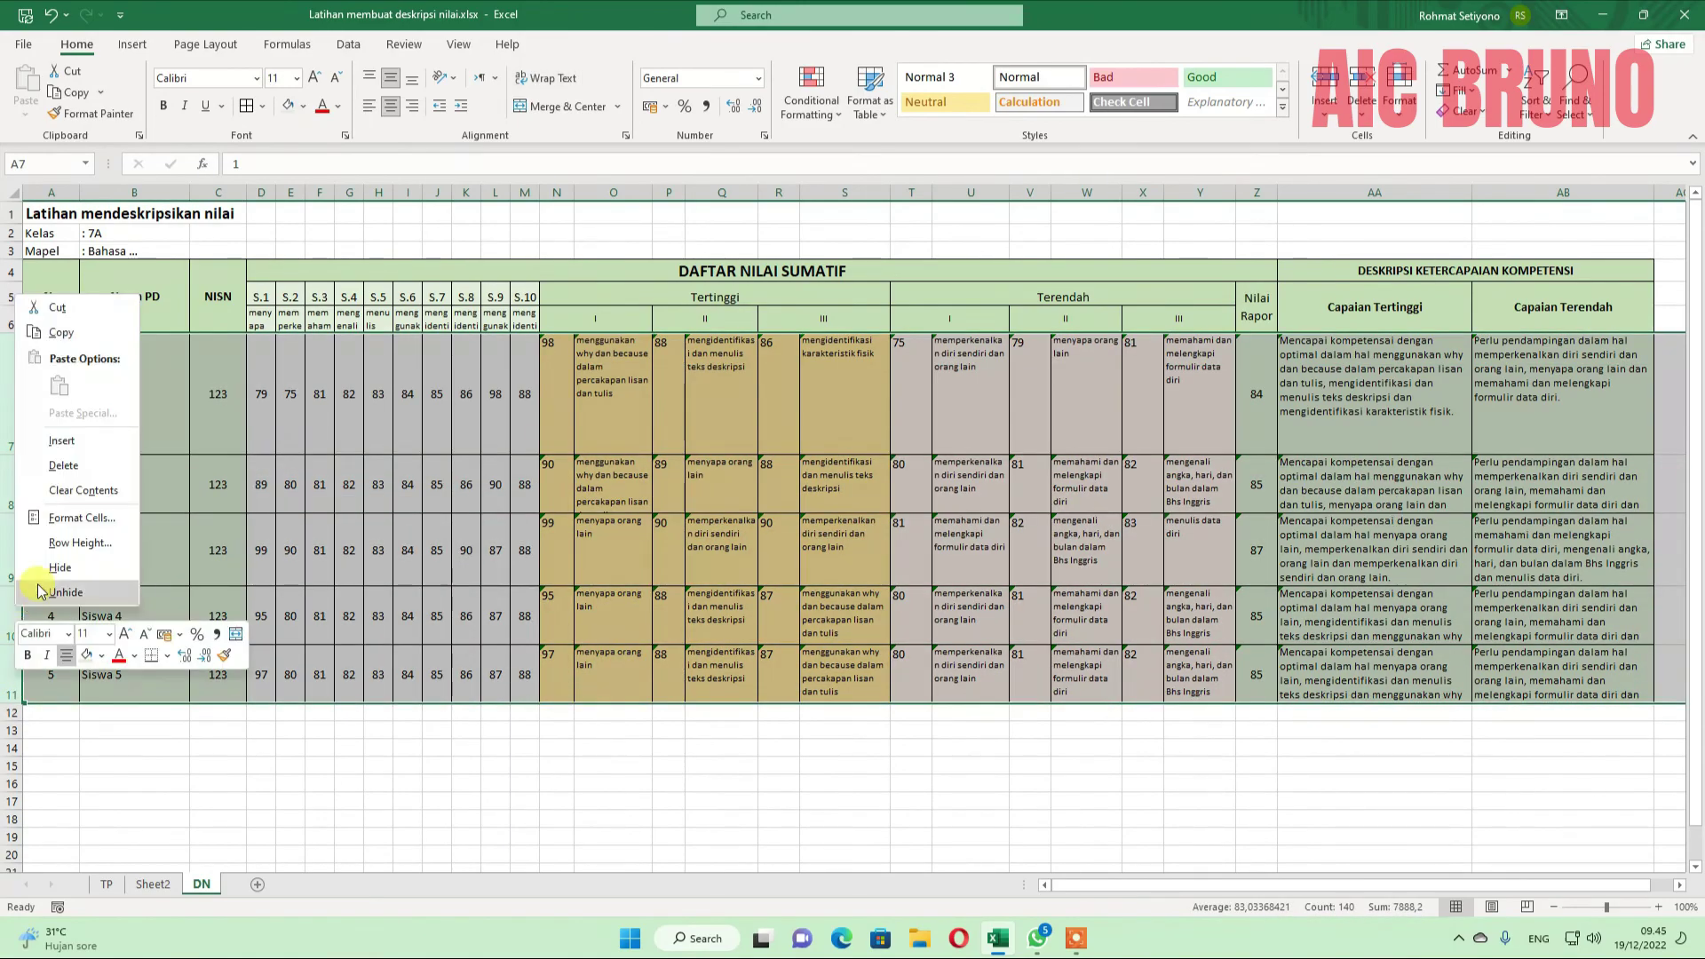
pyautogui.click(62, 544)
pyautogui.write('60')
pyautogui.press('Return')
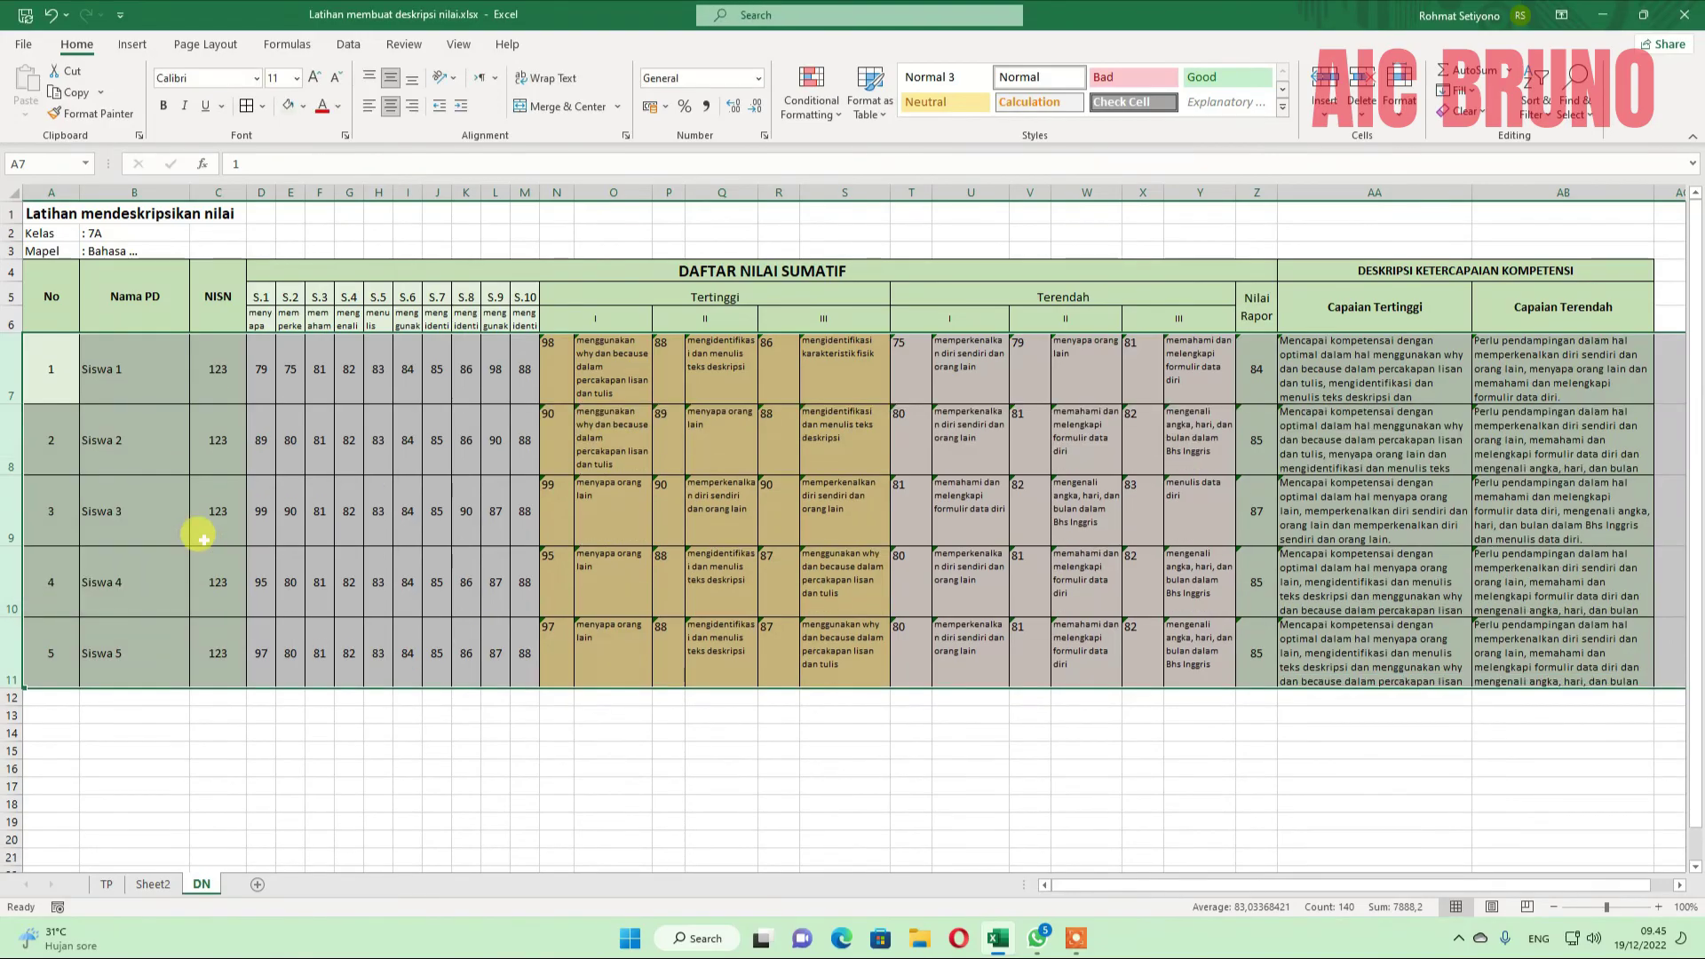
pyautogui.rightClick(10, 373)
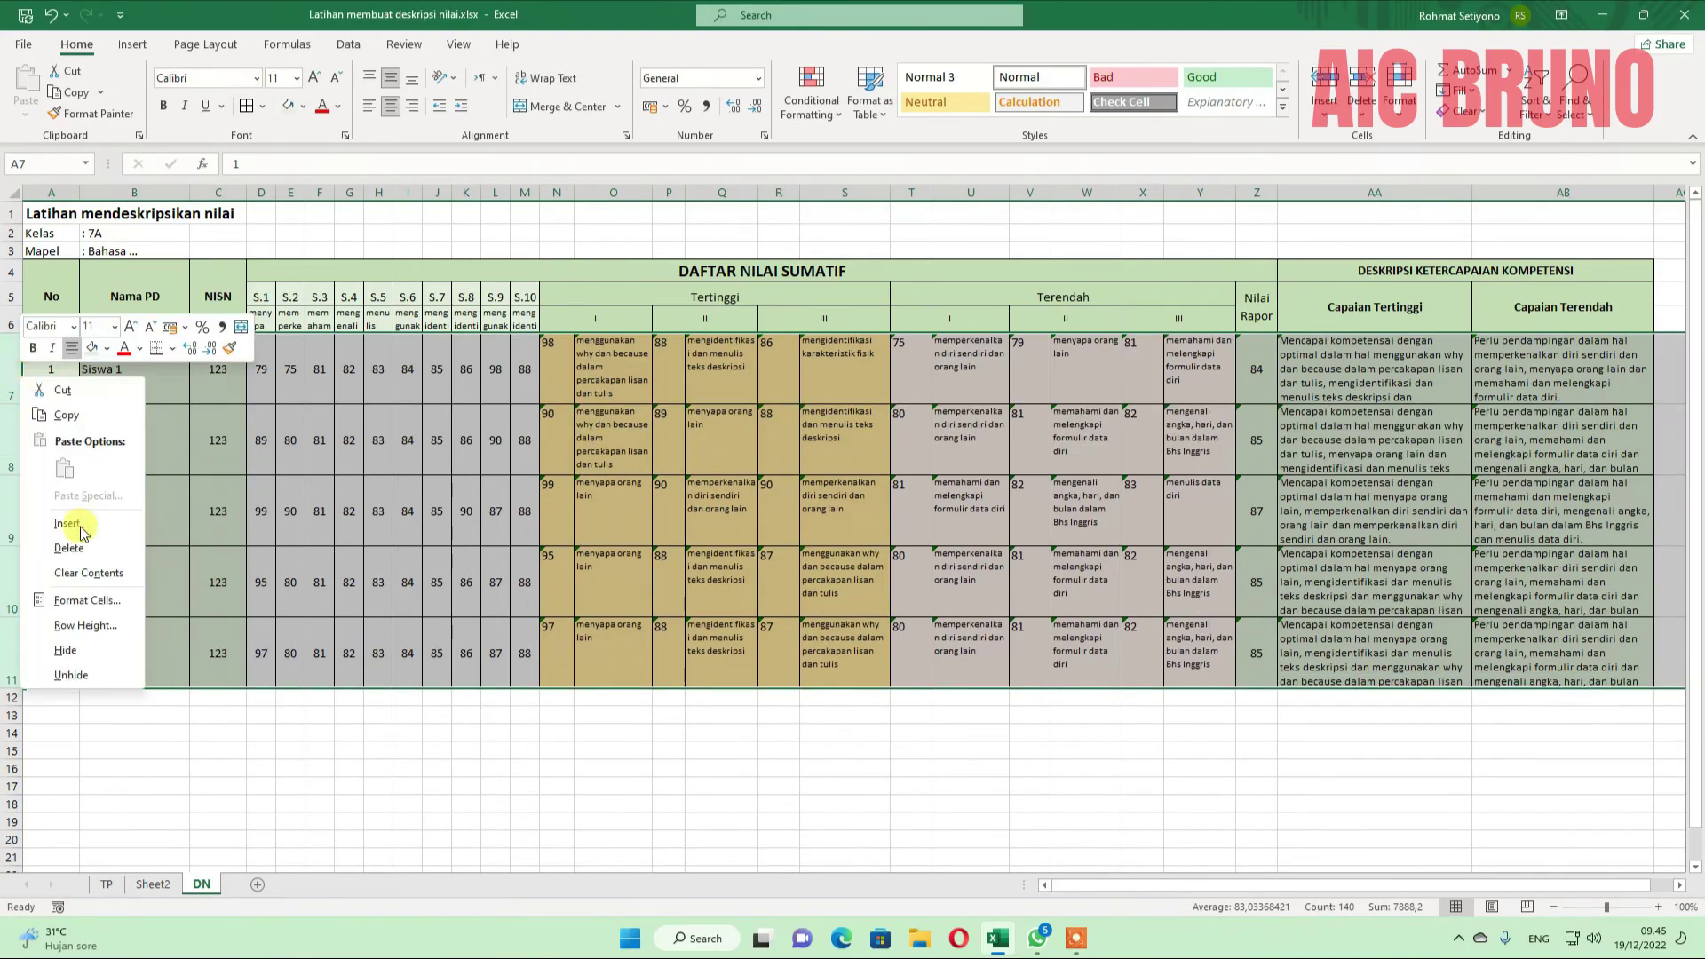
pyautogui.click(71, 622)
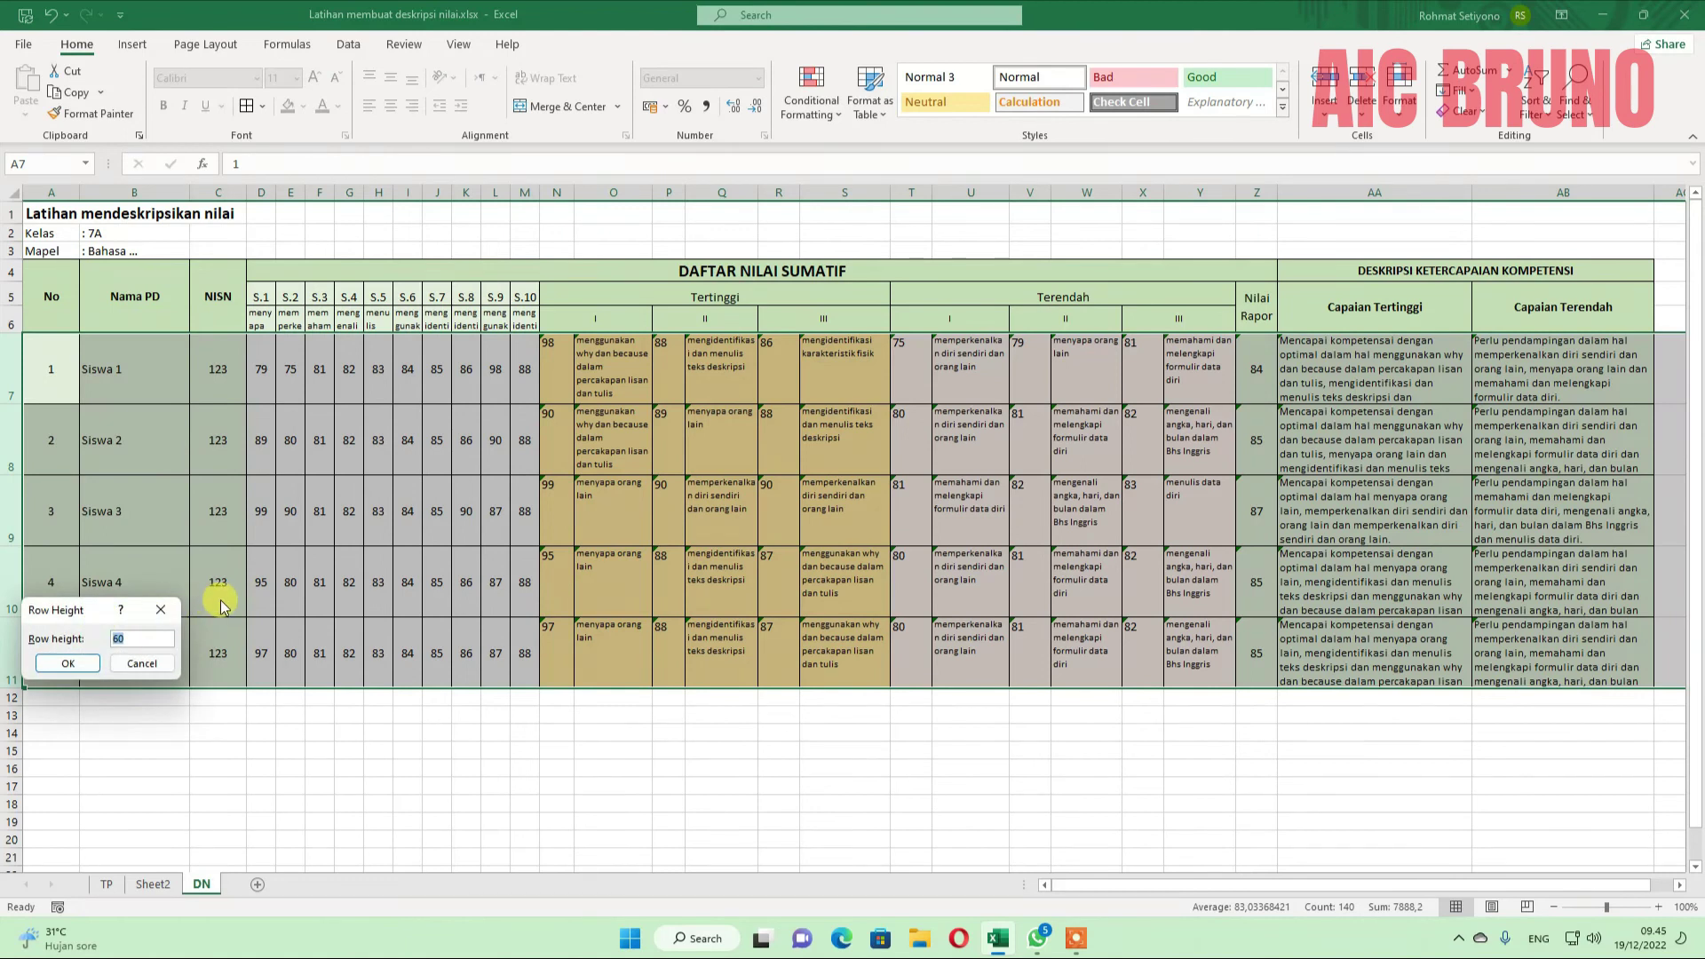
pyautogui.write('7')
pyautogui.press('Return')
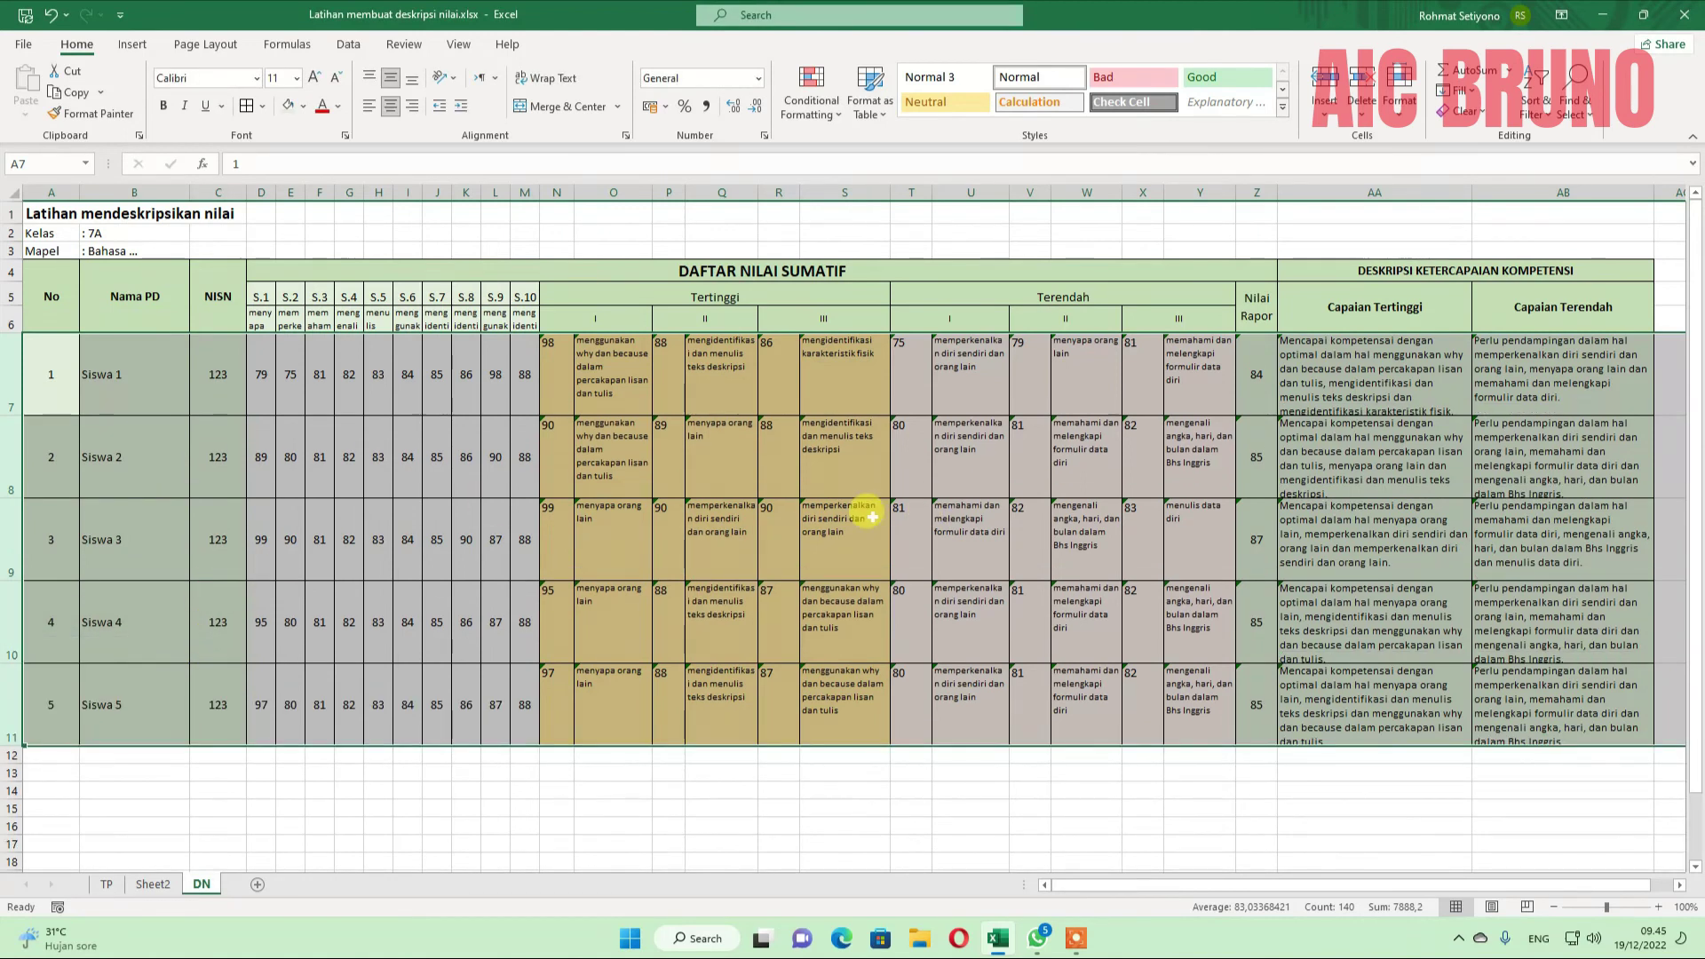
# Set the height of student rows 7 to 11 to 90.
pyautogui.rightClick(11, 382)
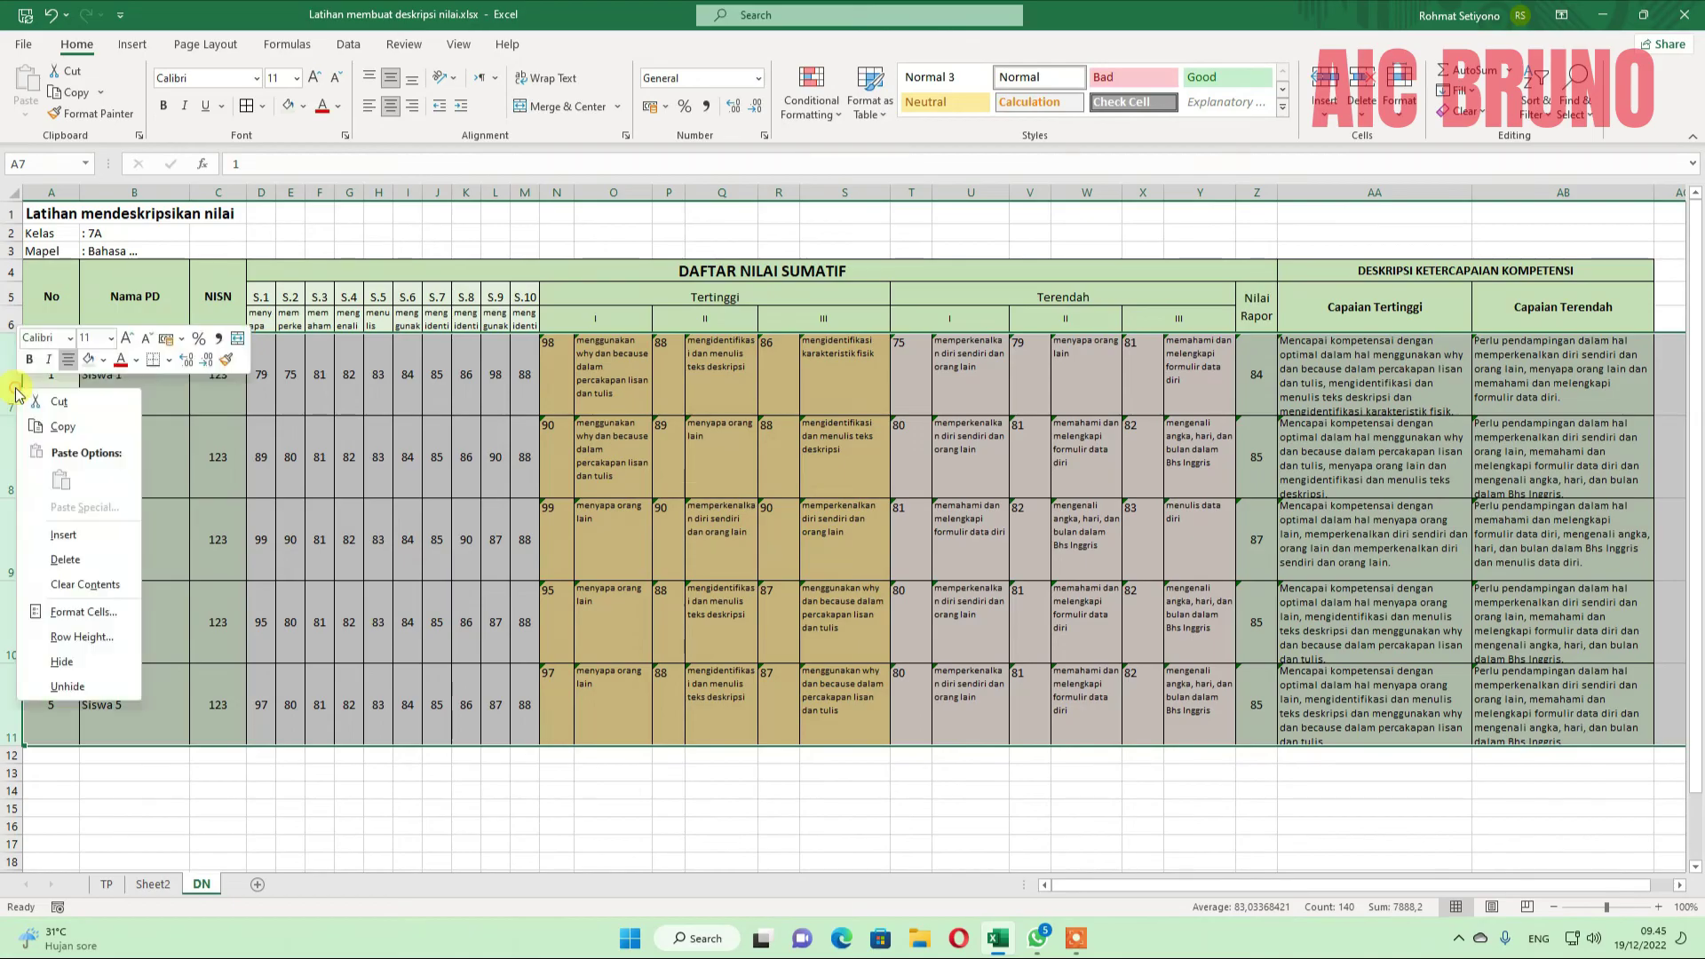
pyautogui.click(82, 637)
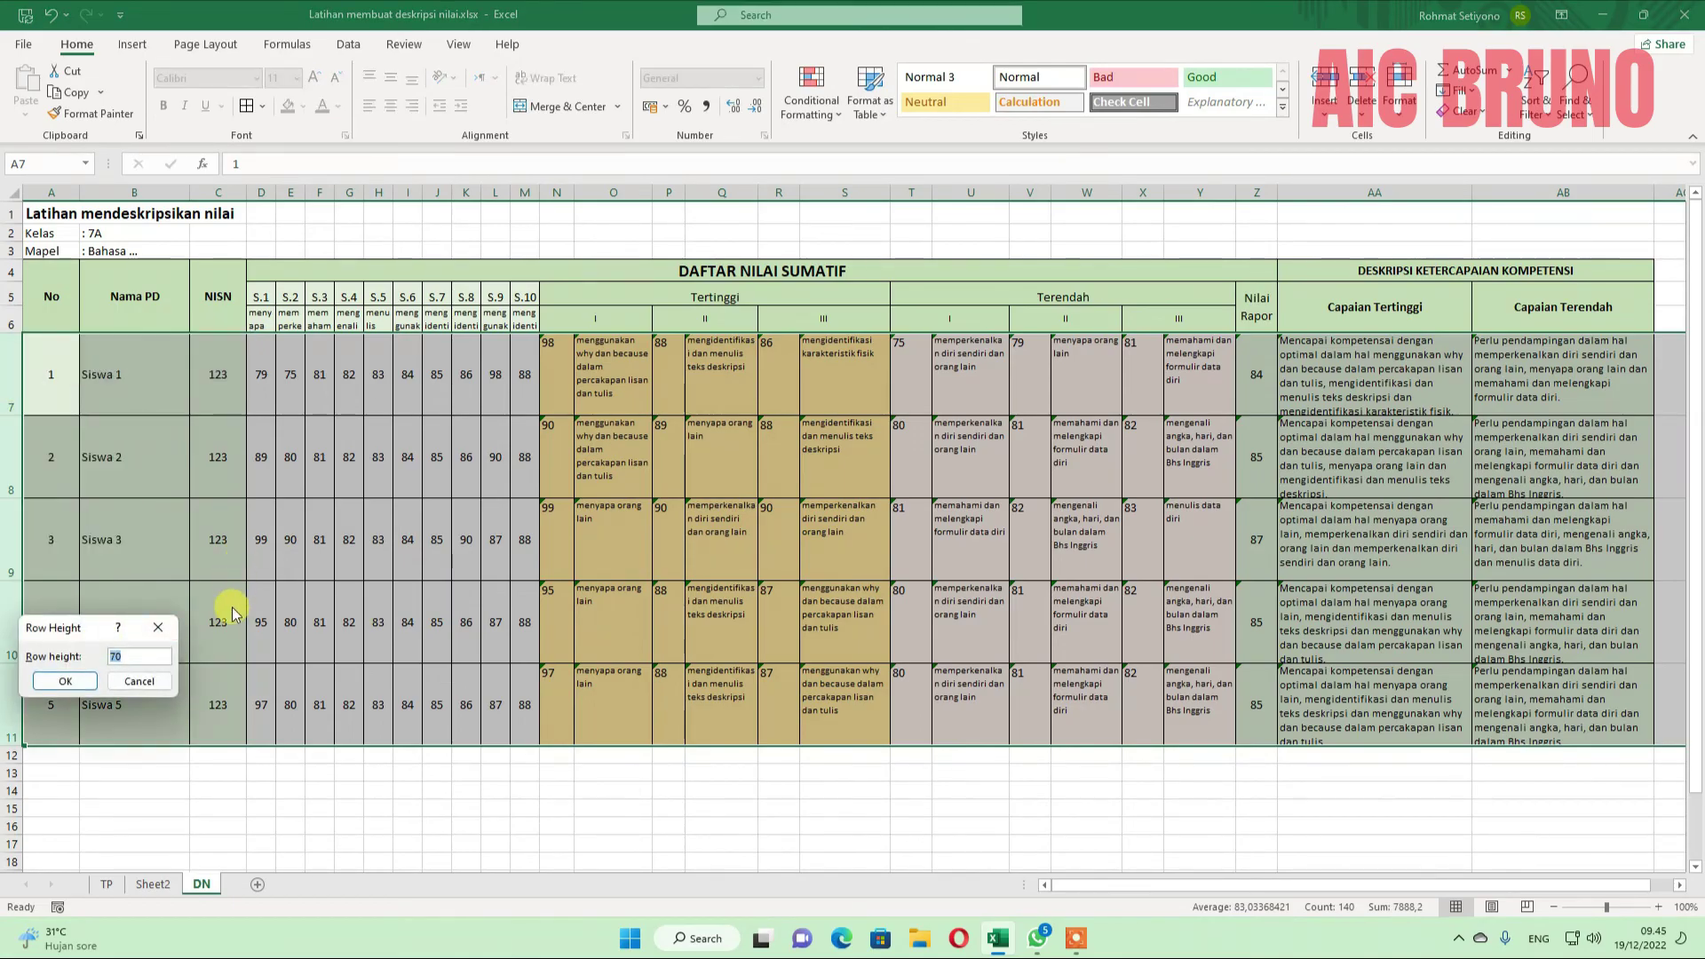
pyautogui.write('90')
pyautogui.press('Return')
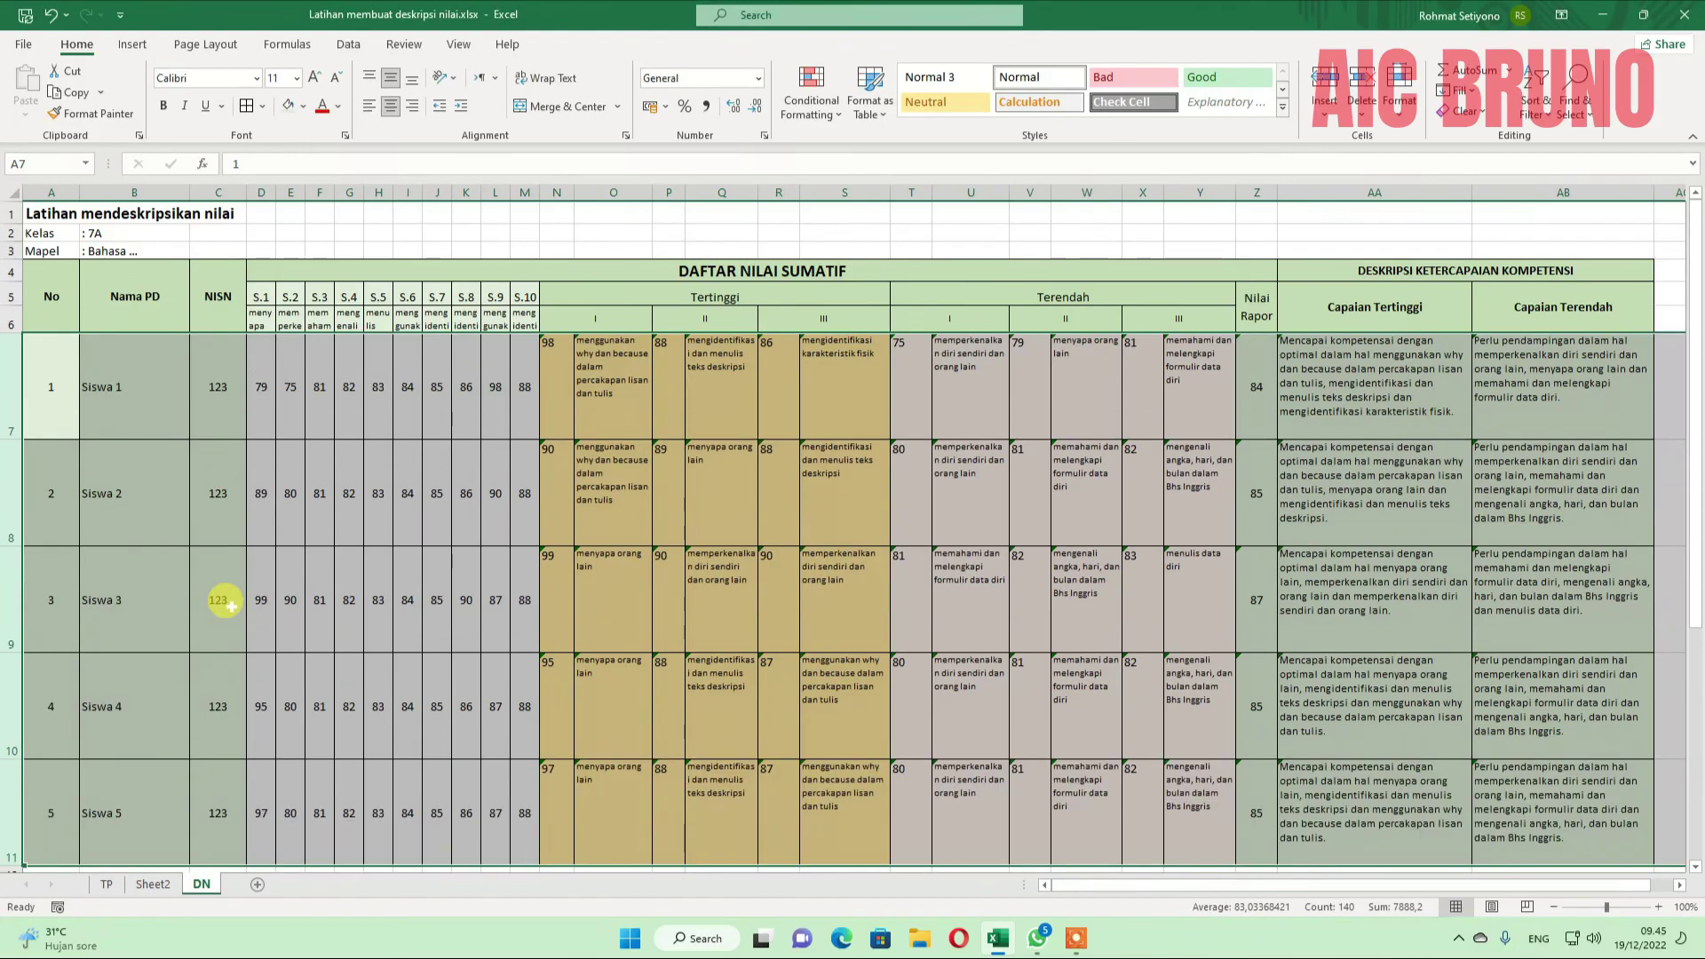
# Review the highest and lowest achievement descriptions of all five students in rows 7 to 11.
pyautogui.click(1421, 413)
pyautogui.scroll(-3, 1420, 444)
pyautogui.scroll(3, 1419, 551)
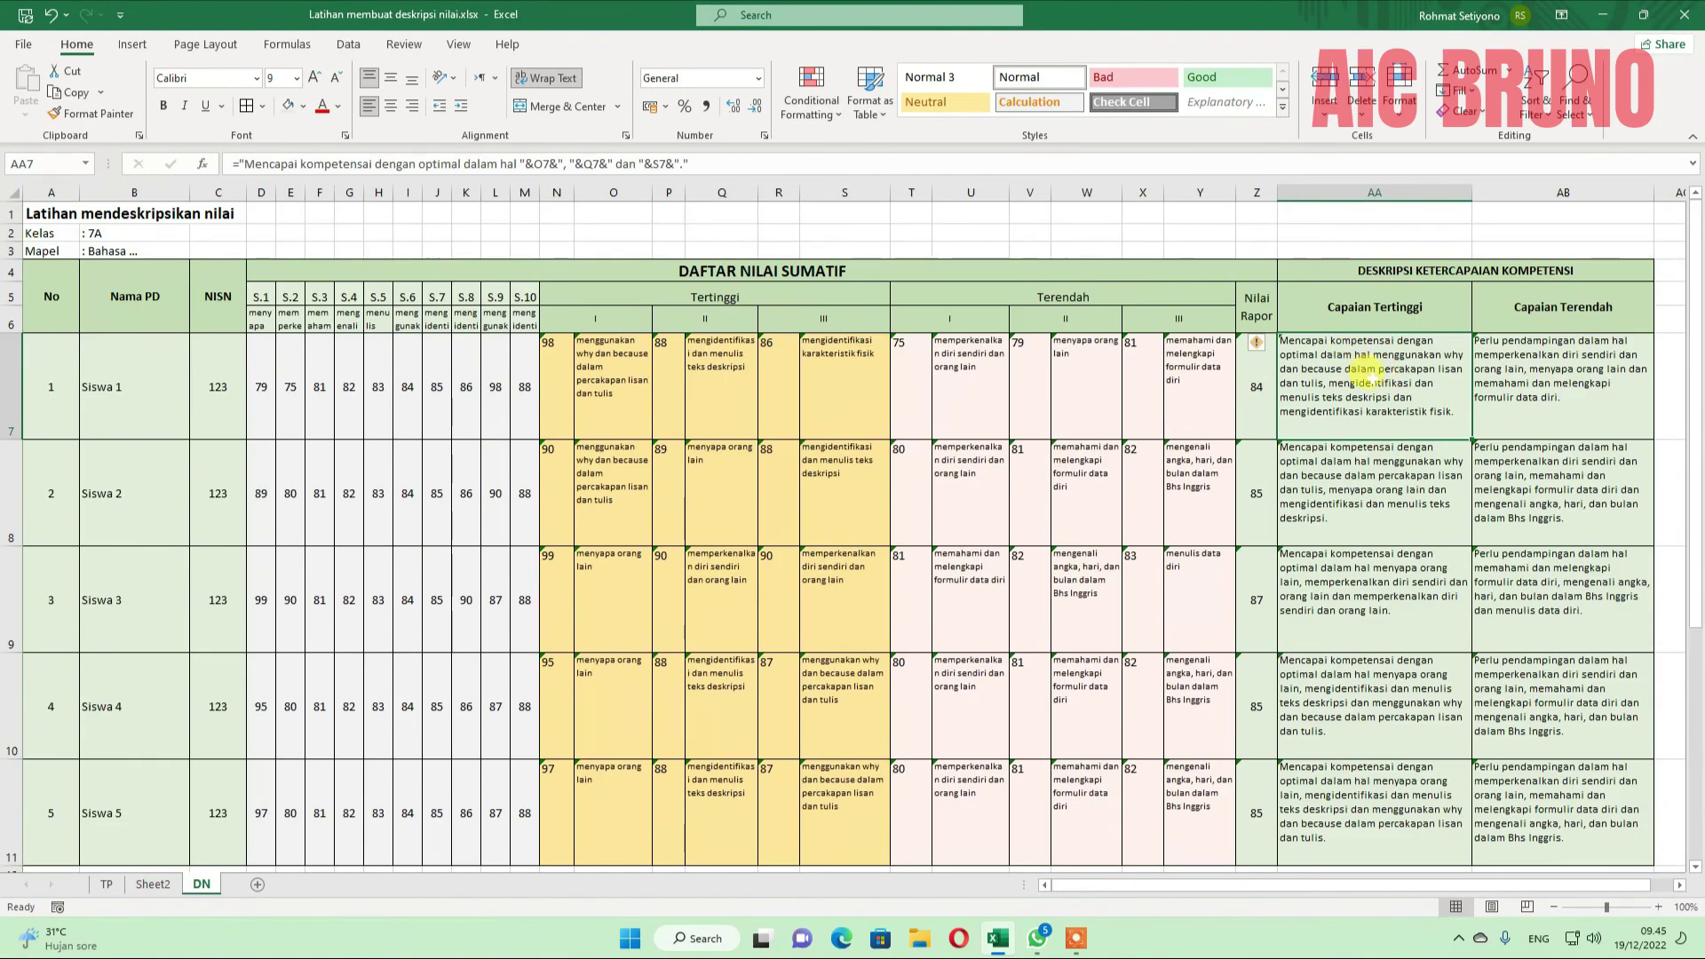
pyautogui.scroll(-2, 1358, 590)
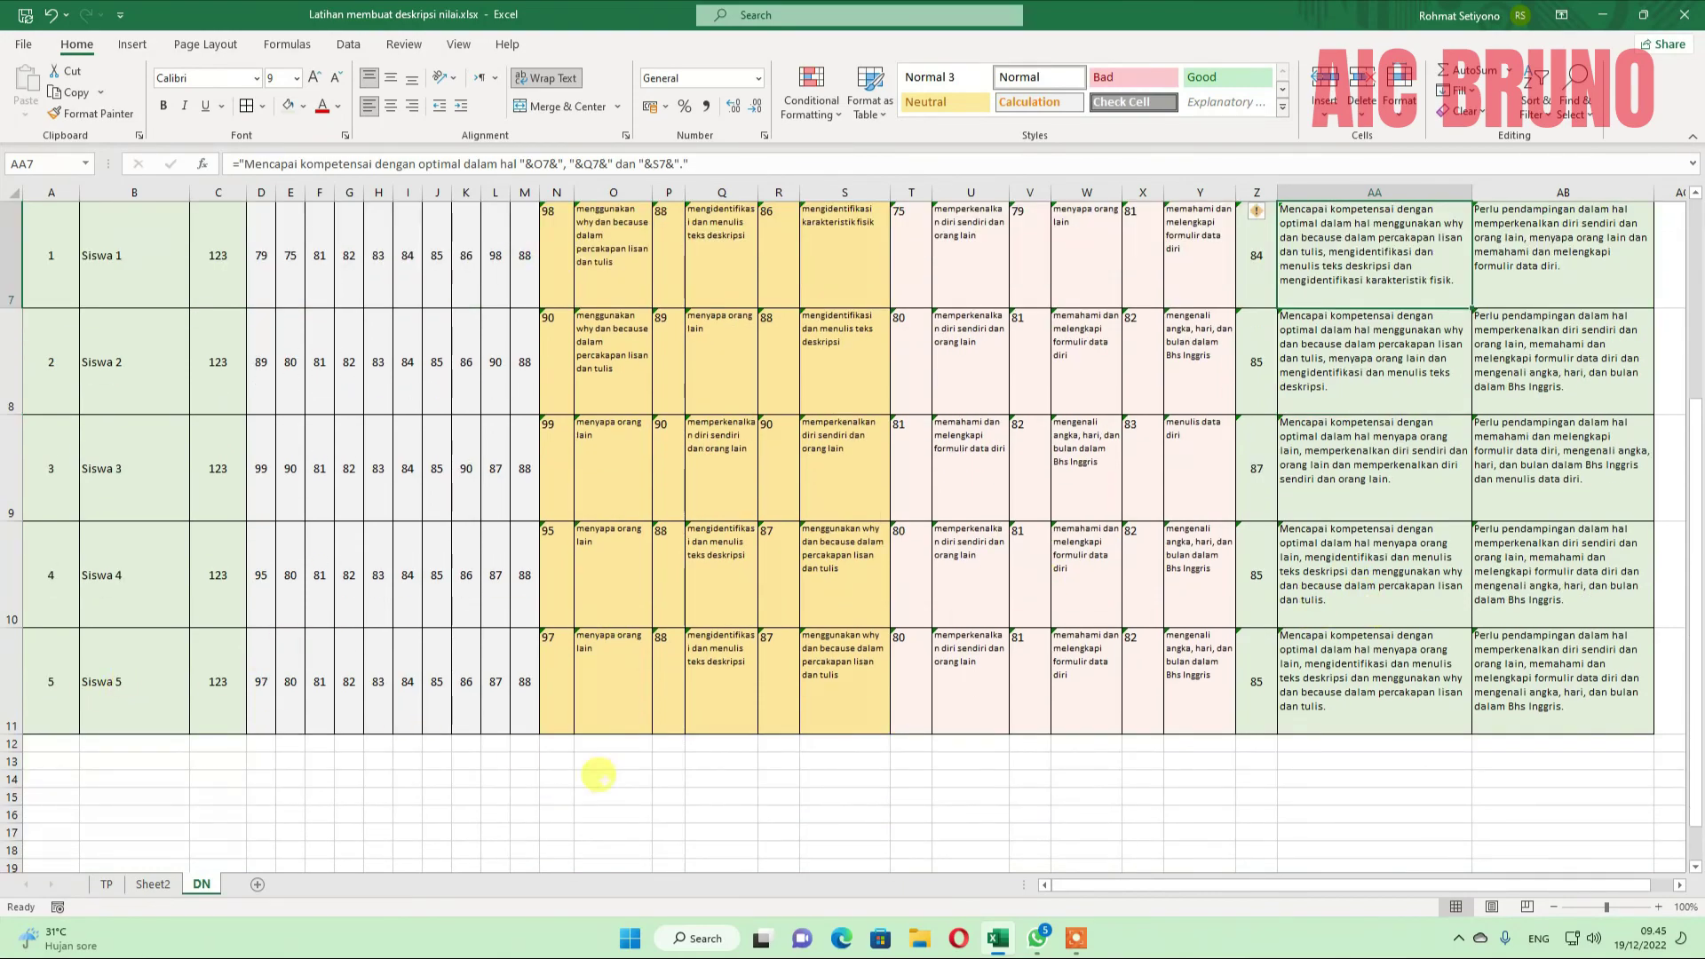
pyautogui.scroll(2, 76, 383)
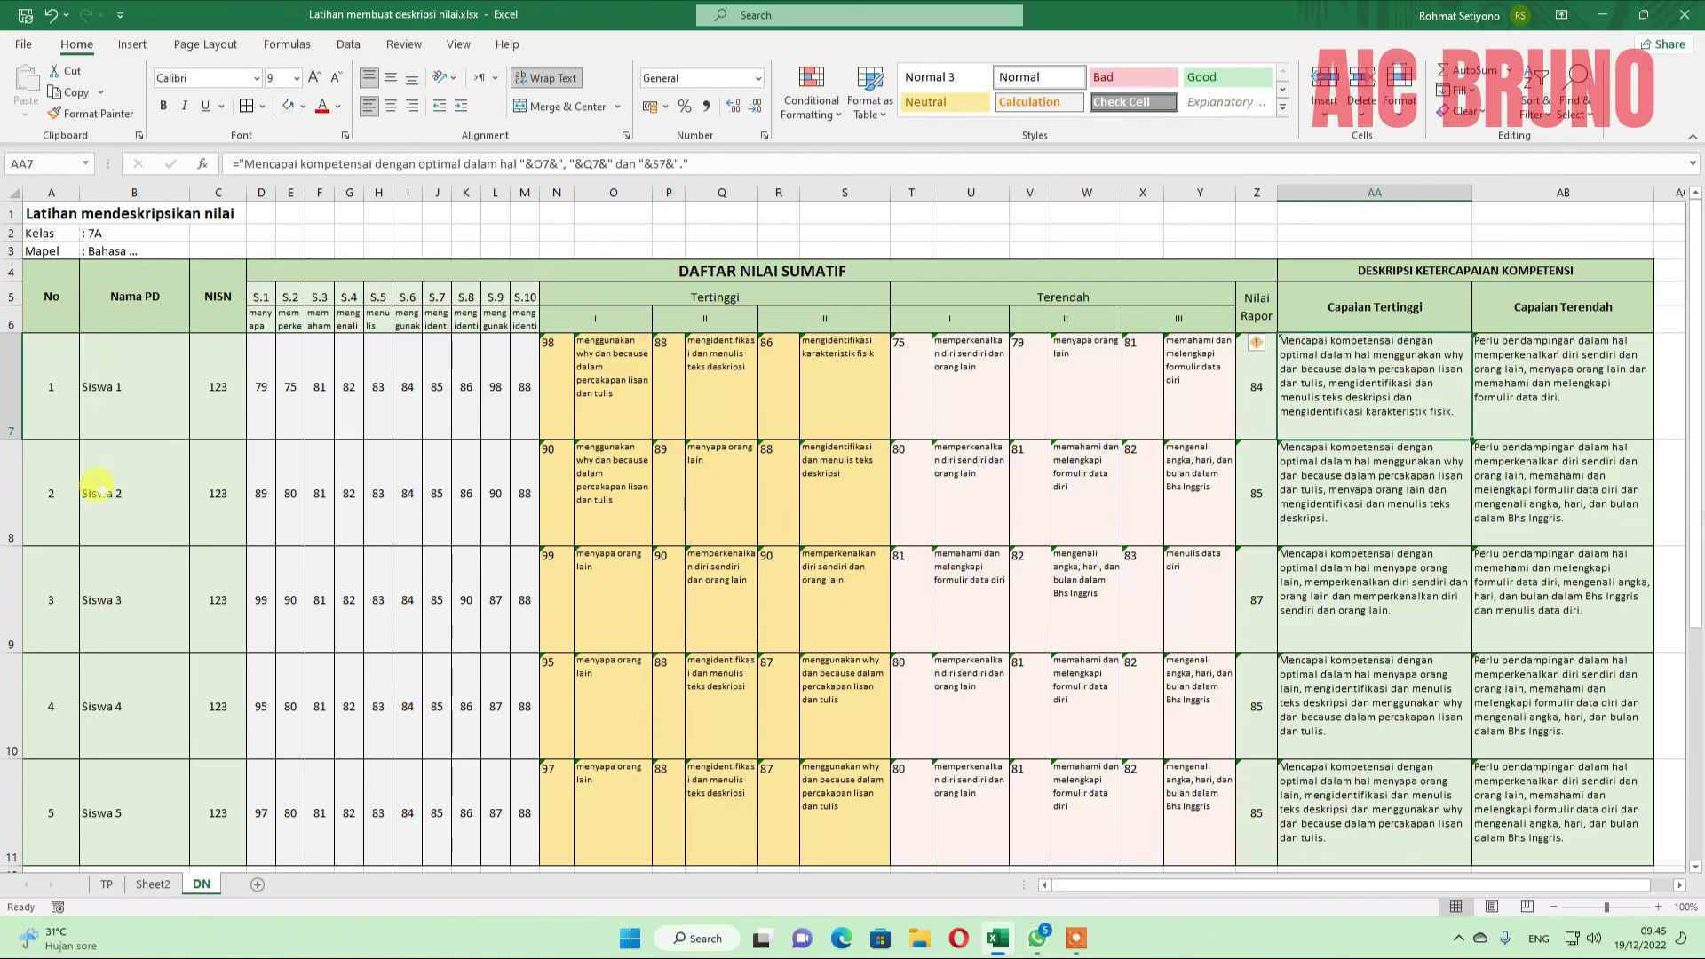
pyautogui.scroll(-3, 98, 489)
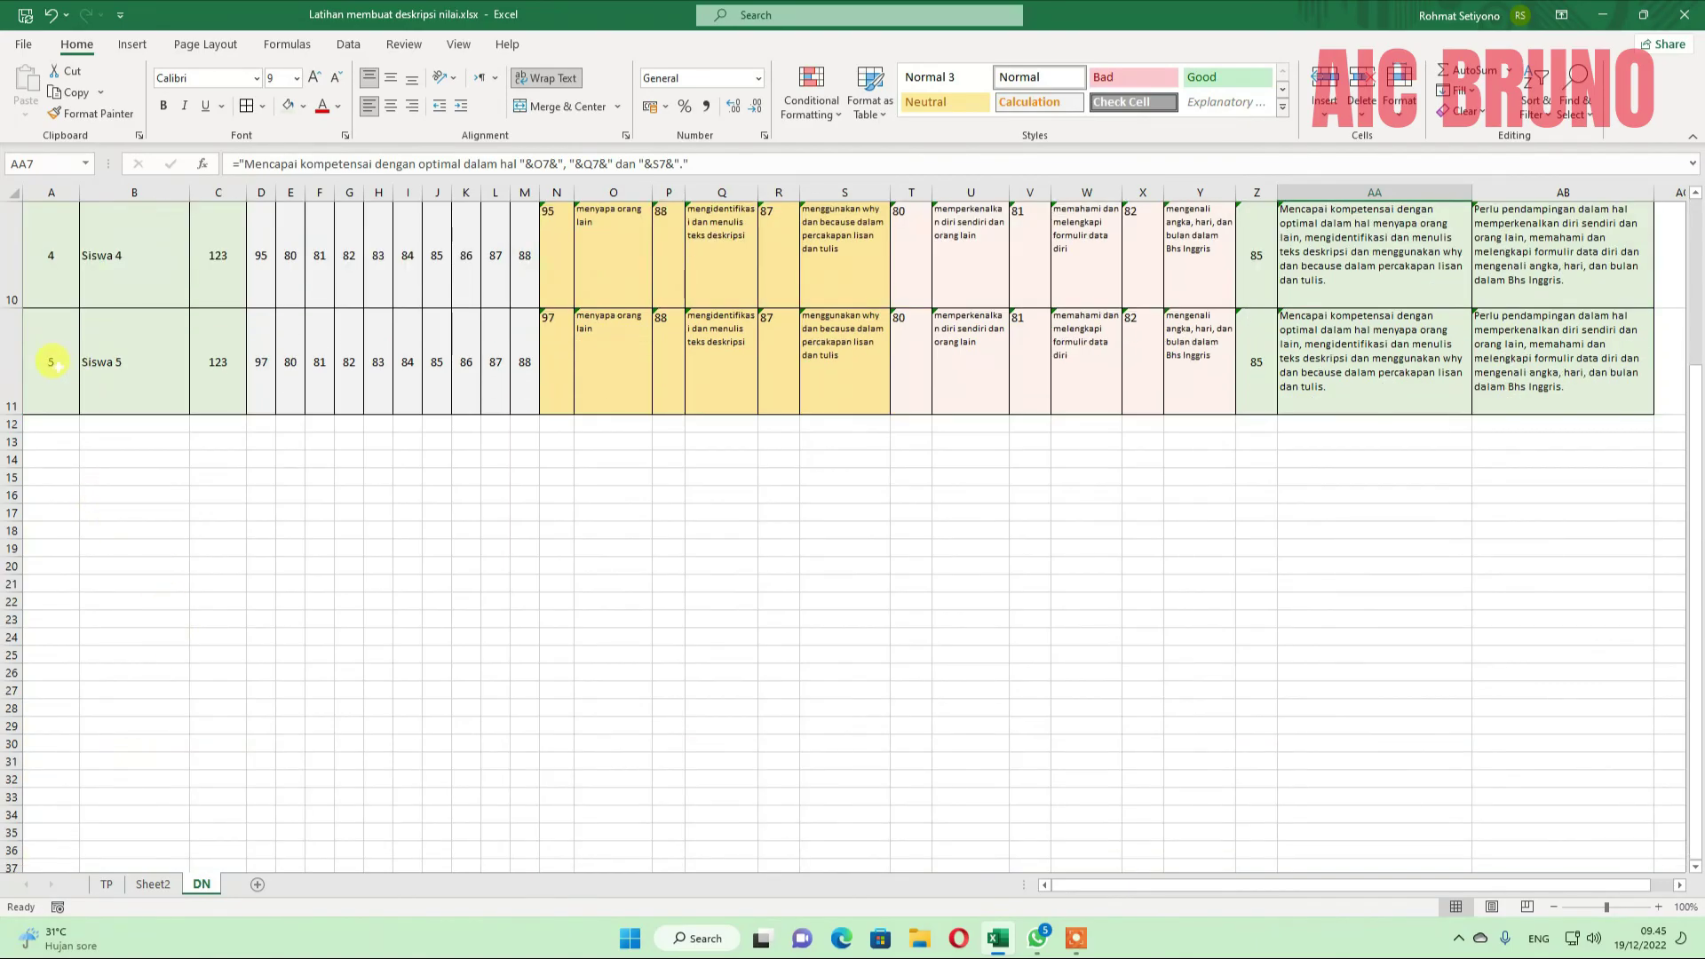
pyautogui.scroll(3, 708, 601)
# Fill the N11:AB11 formulas down into the empty rows below Siswa 5 and check row 12's number, name and score cells.
pyautogui.scroll(-3, 436, 700)
pyautogui.moveTo(559, 364); pyautogui.dragTo(1629, 742)
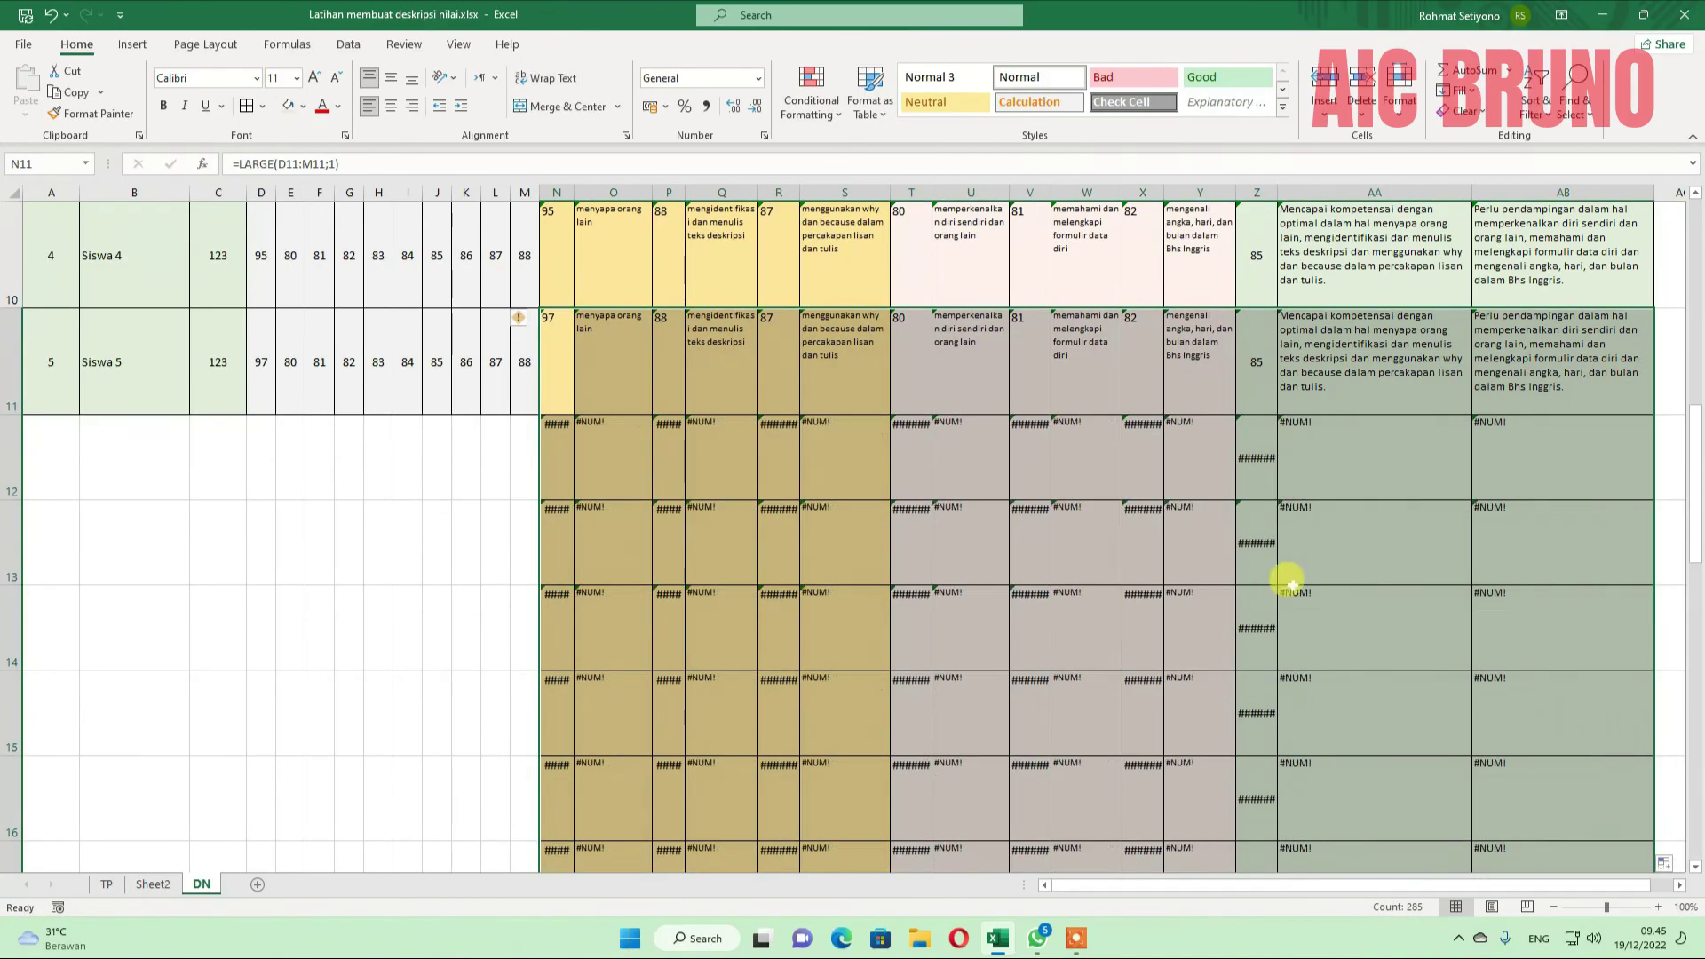
pyautogui.click(256, 453)
pyautogui.click(50, 435)
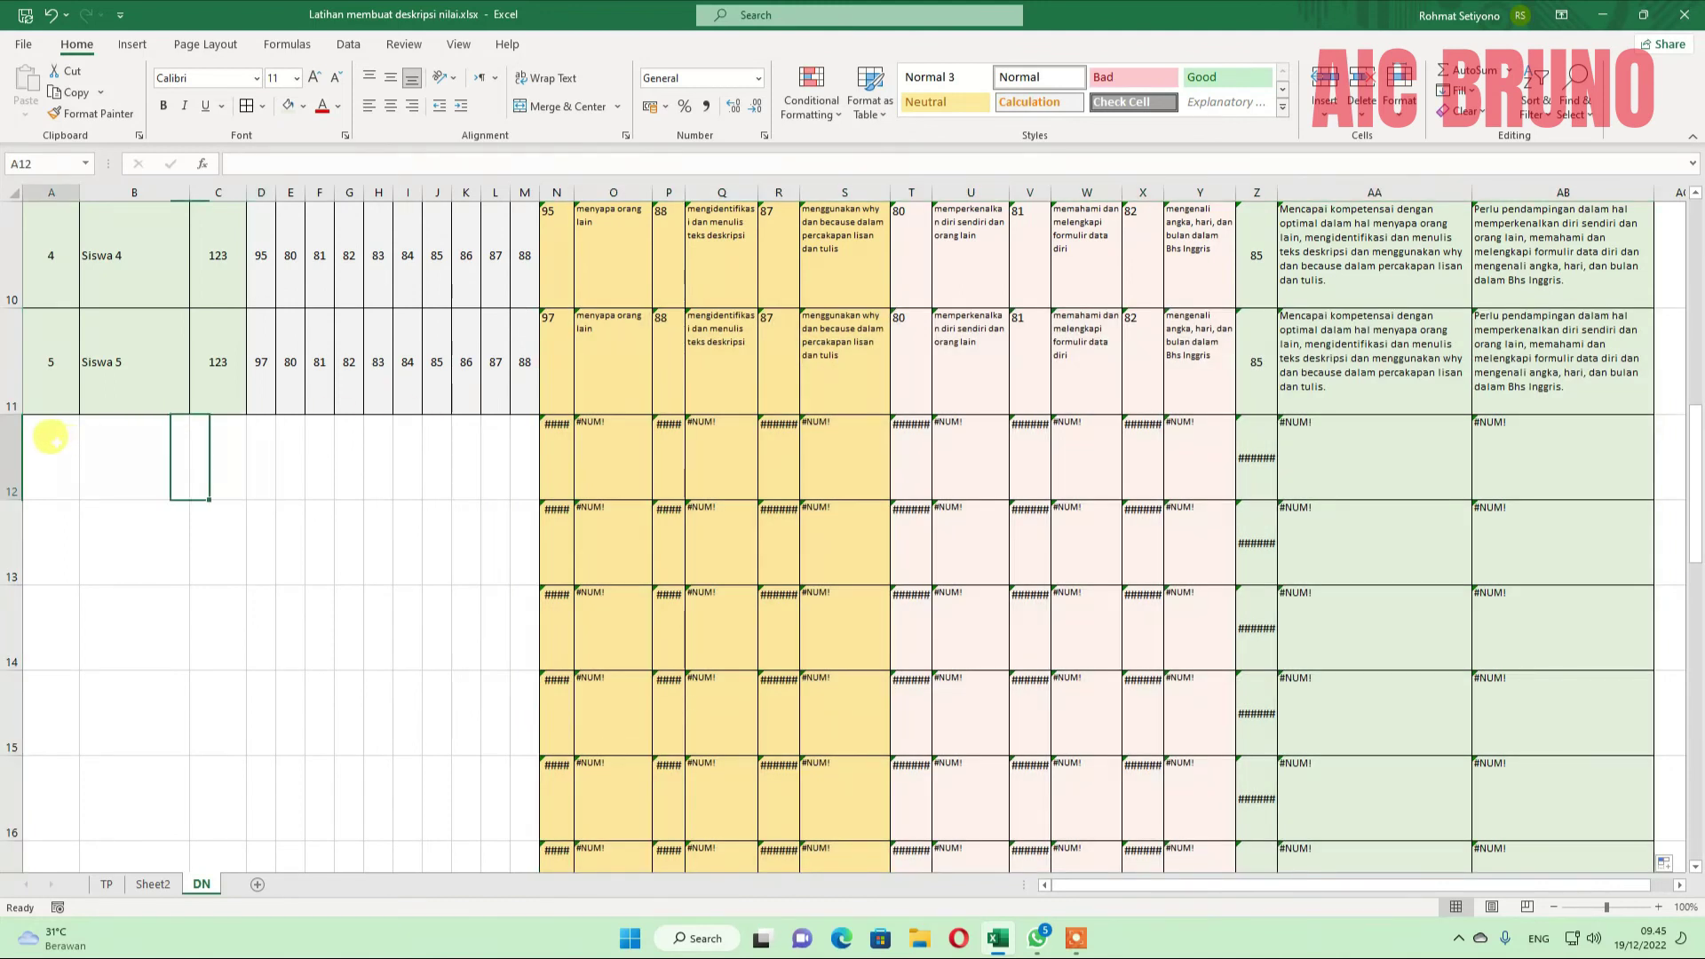
pyautogui.click(122, 445)
pyautogui.moveTo(266, 448); pyautogui.dragTo(495, 445)
# Undo the formula fill below row 11.
pyautogui.scroll(3, 1255, 471)
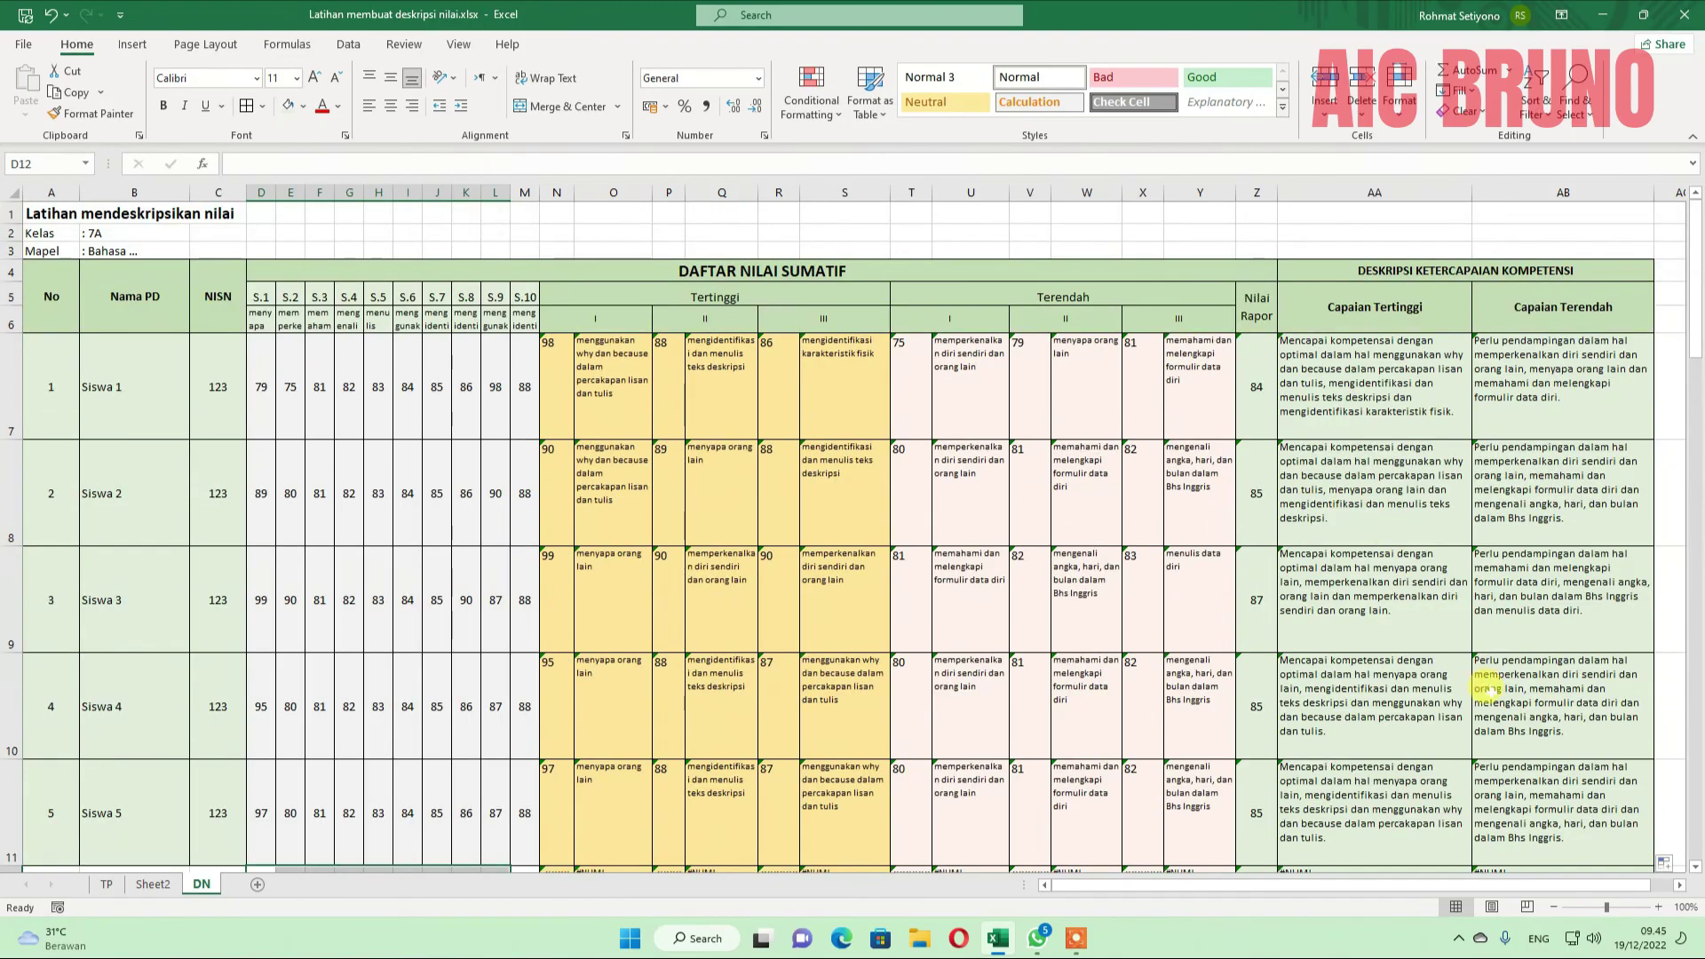
pyautogui.scroll(-2, 1485, 688)
pyautogui.click(49, 15)
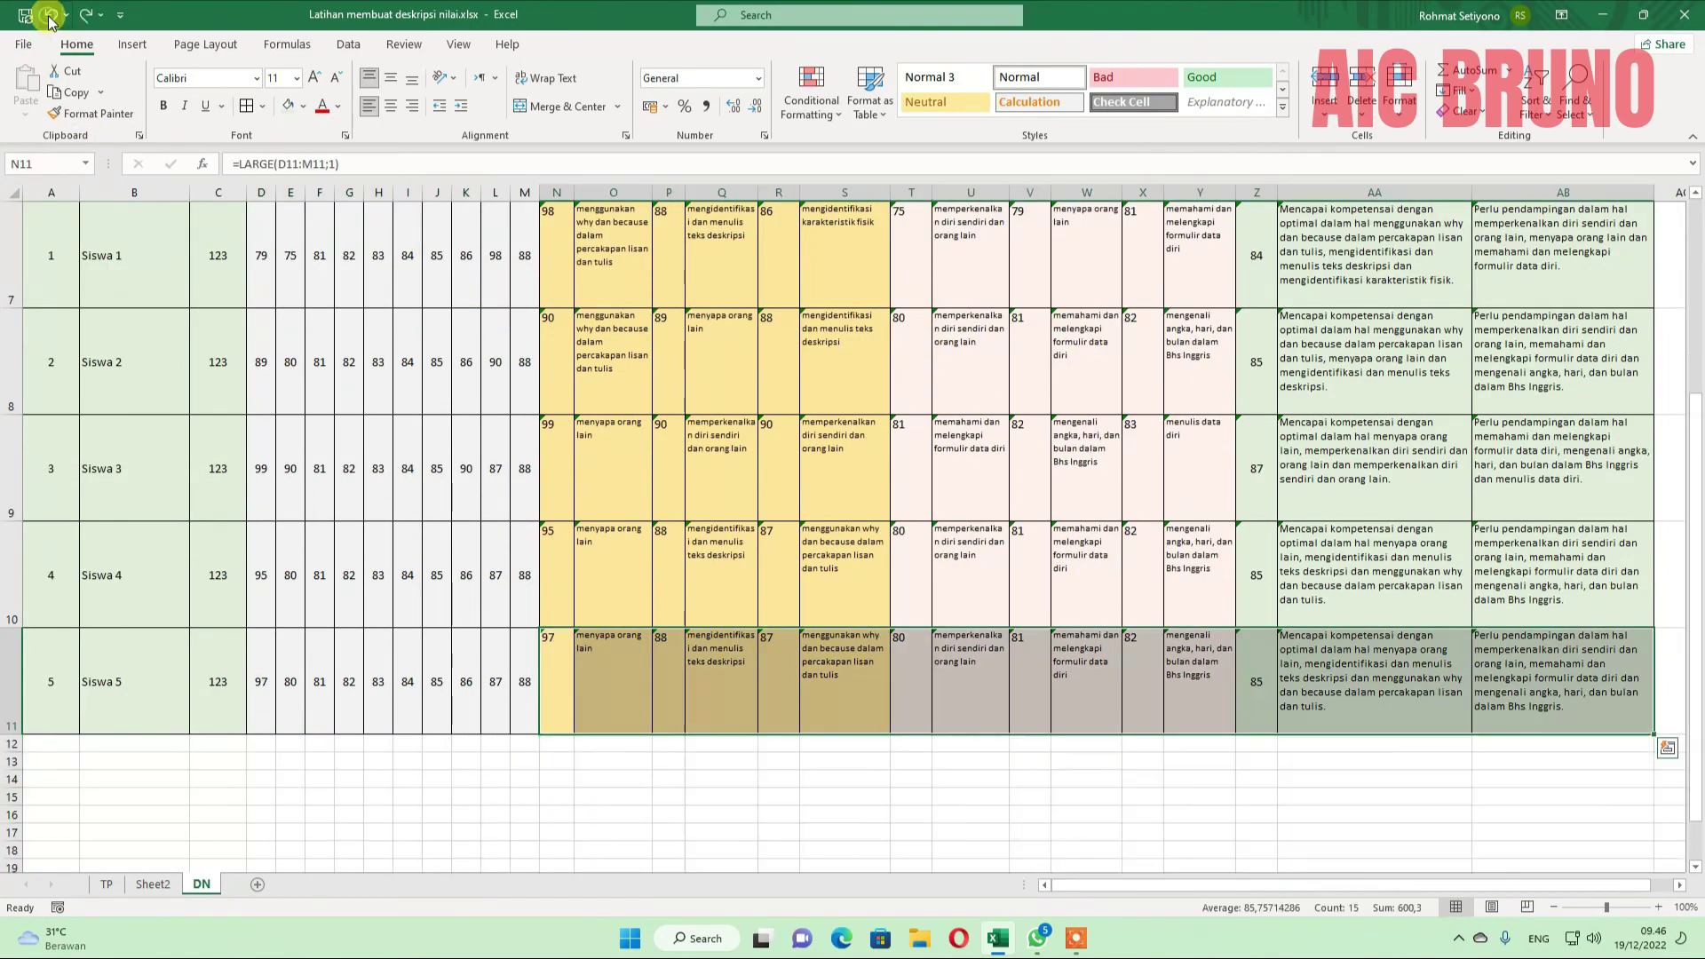
# Review the Nilai Rapor, Capaian Tertinggi and Capaian Terendah cells of Siswa 1 in row 7.
pyautogui.scroll(2, 1093, 462)
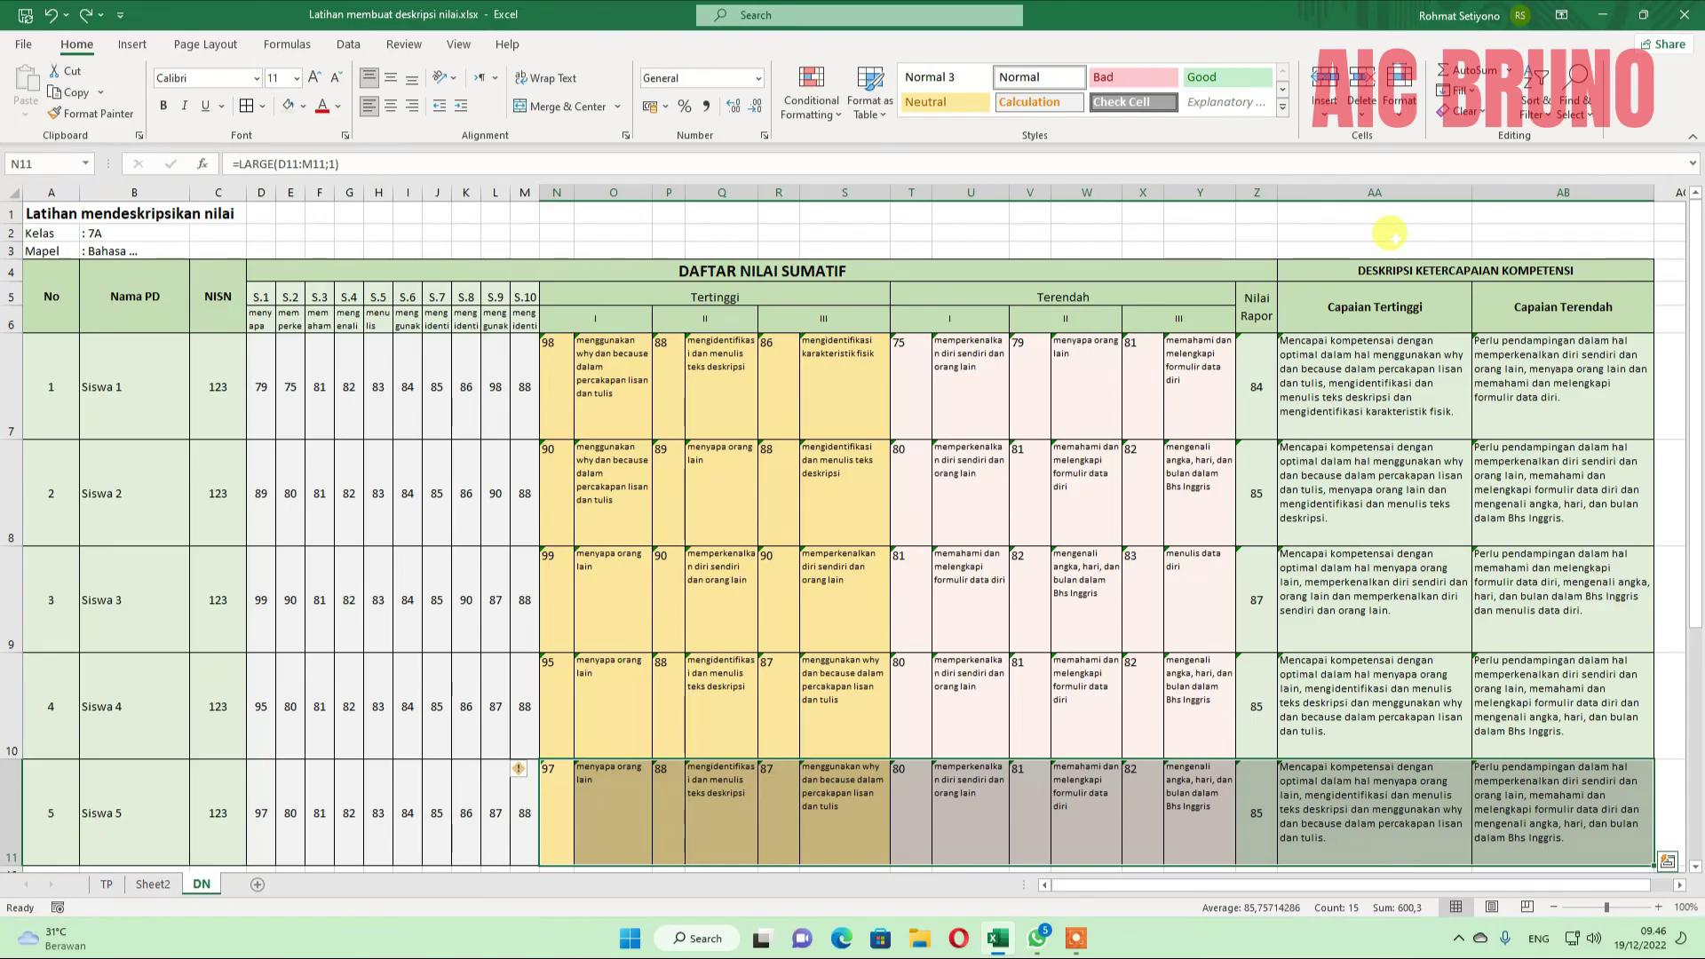
pyautogui.hscroll(3, 1332, 355)
pyautogui.click(1283, 435)
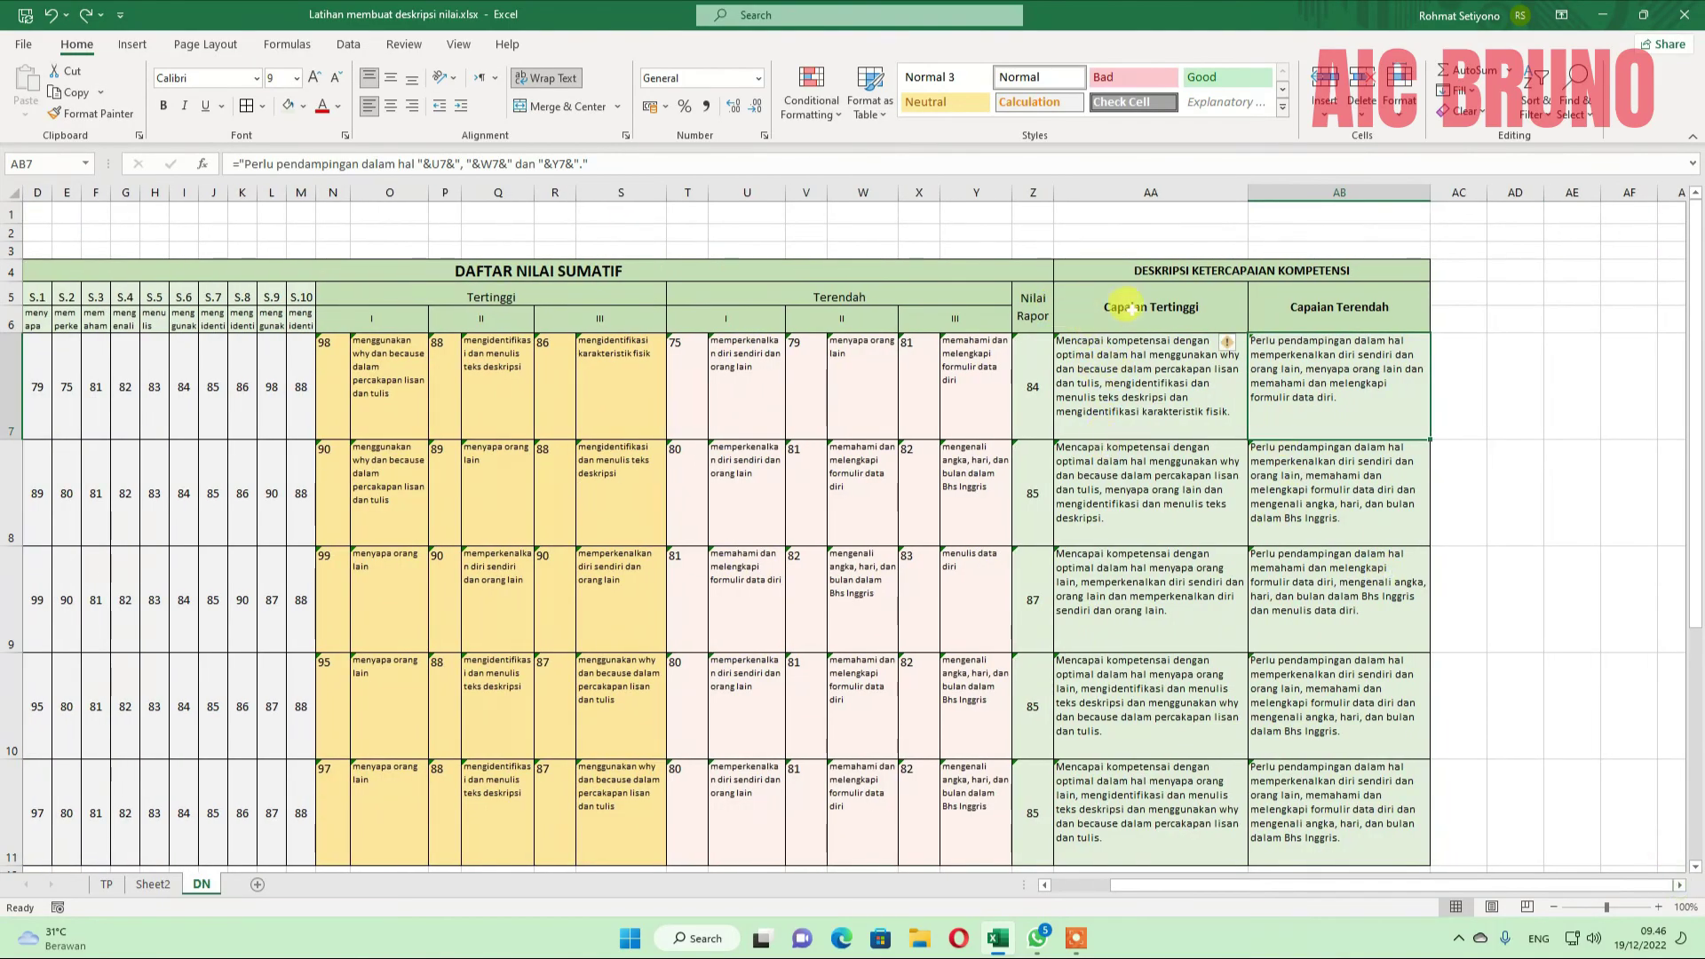
pyautogui.click(1041, 348)
pyautogui.click(1159, 364)
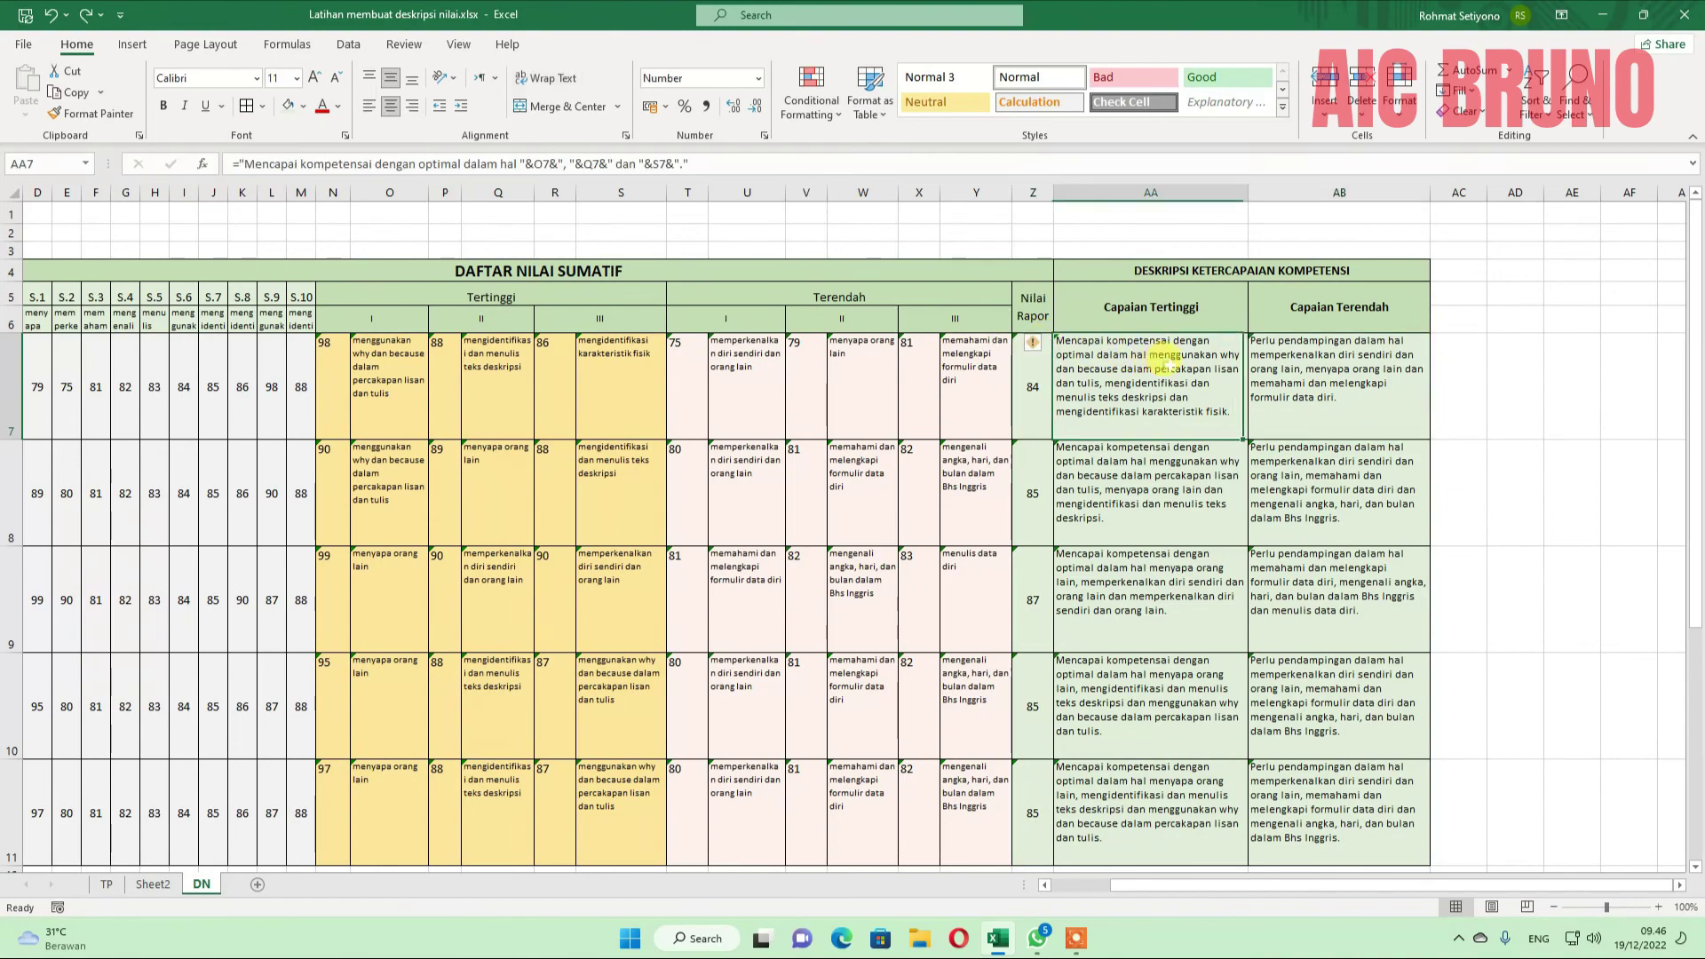
pyautogui.click(1310, 386)
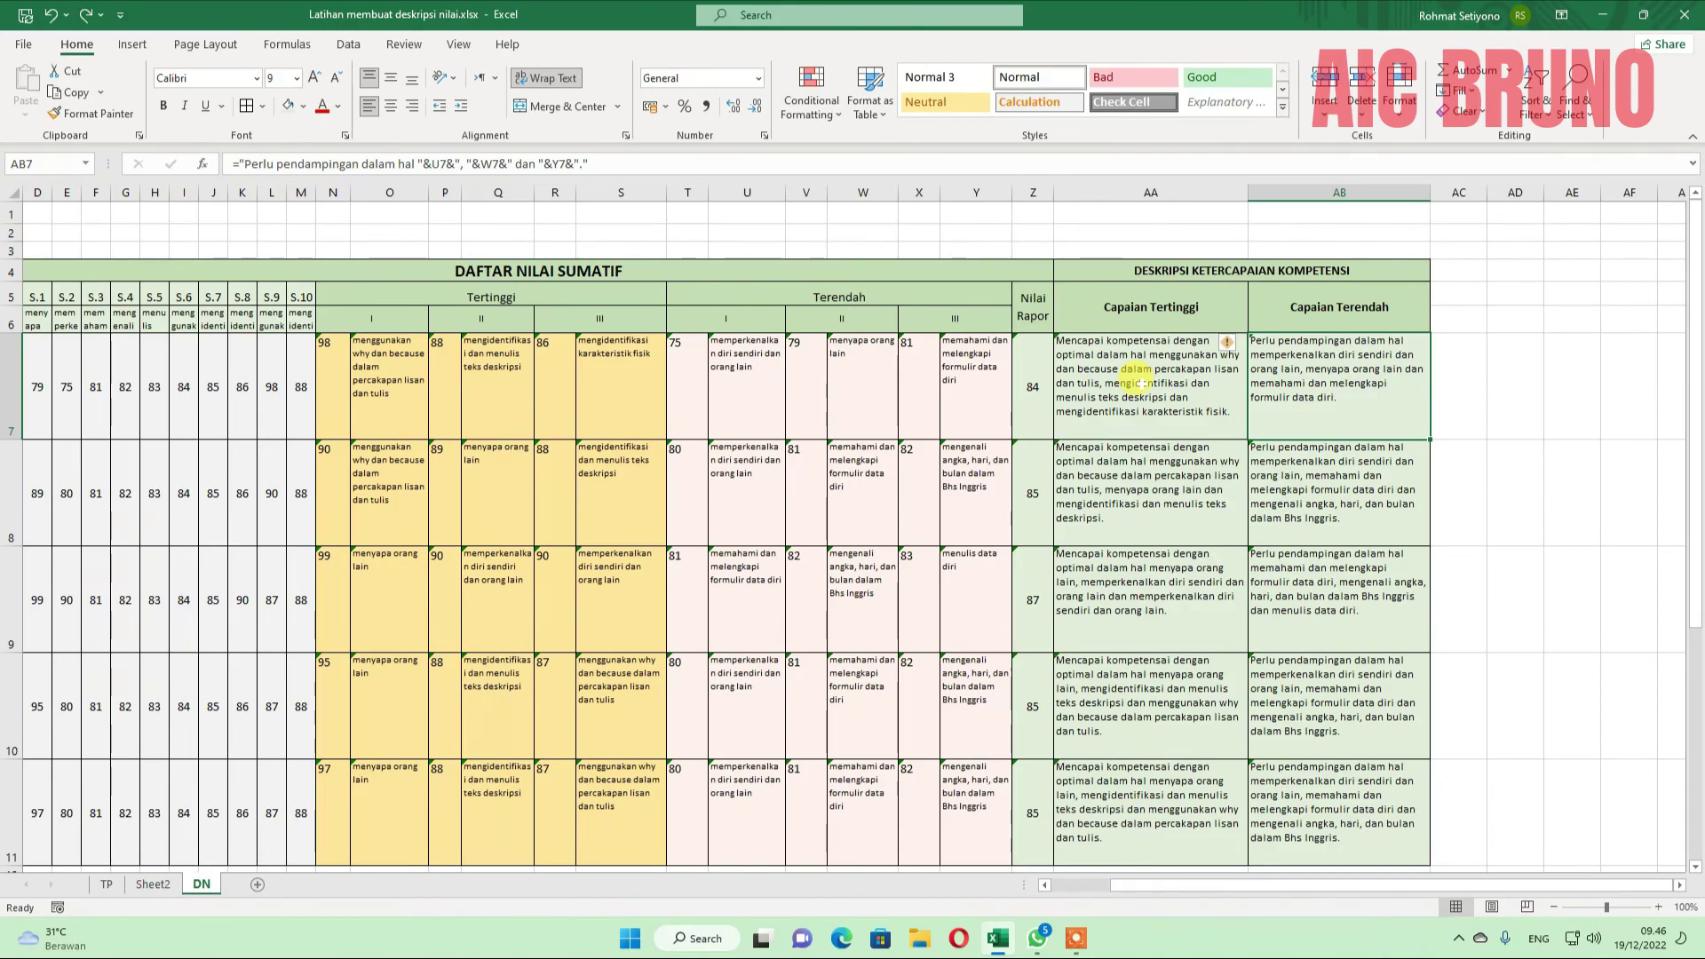
pyautogui.click(1048, 377)
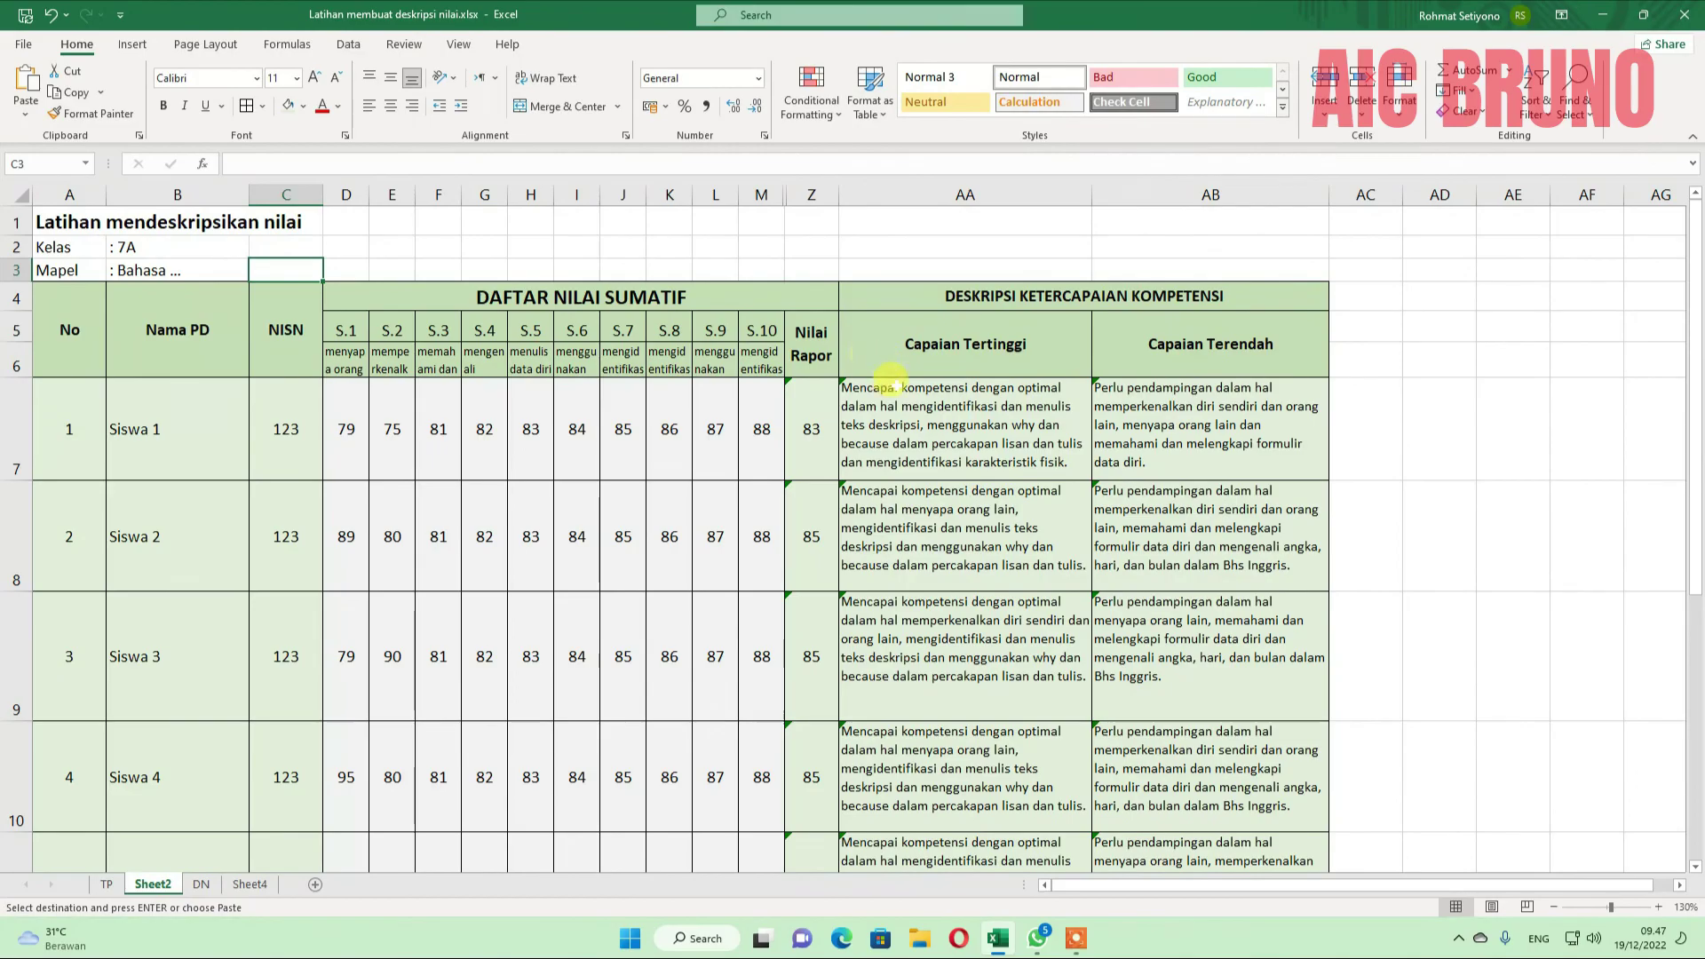
# Copy the report grades and descriptions in Z7:AB11 of Sheet2 and paste them as values from D6 in the F_Nilai_Pendidikan Jasmani workbook.
pyautogui.click(888, 399)
pyautogui.moveTo(812, 410); pyautogui.dragTo(1224, 763)
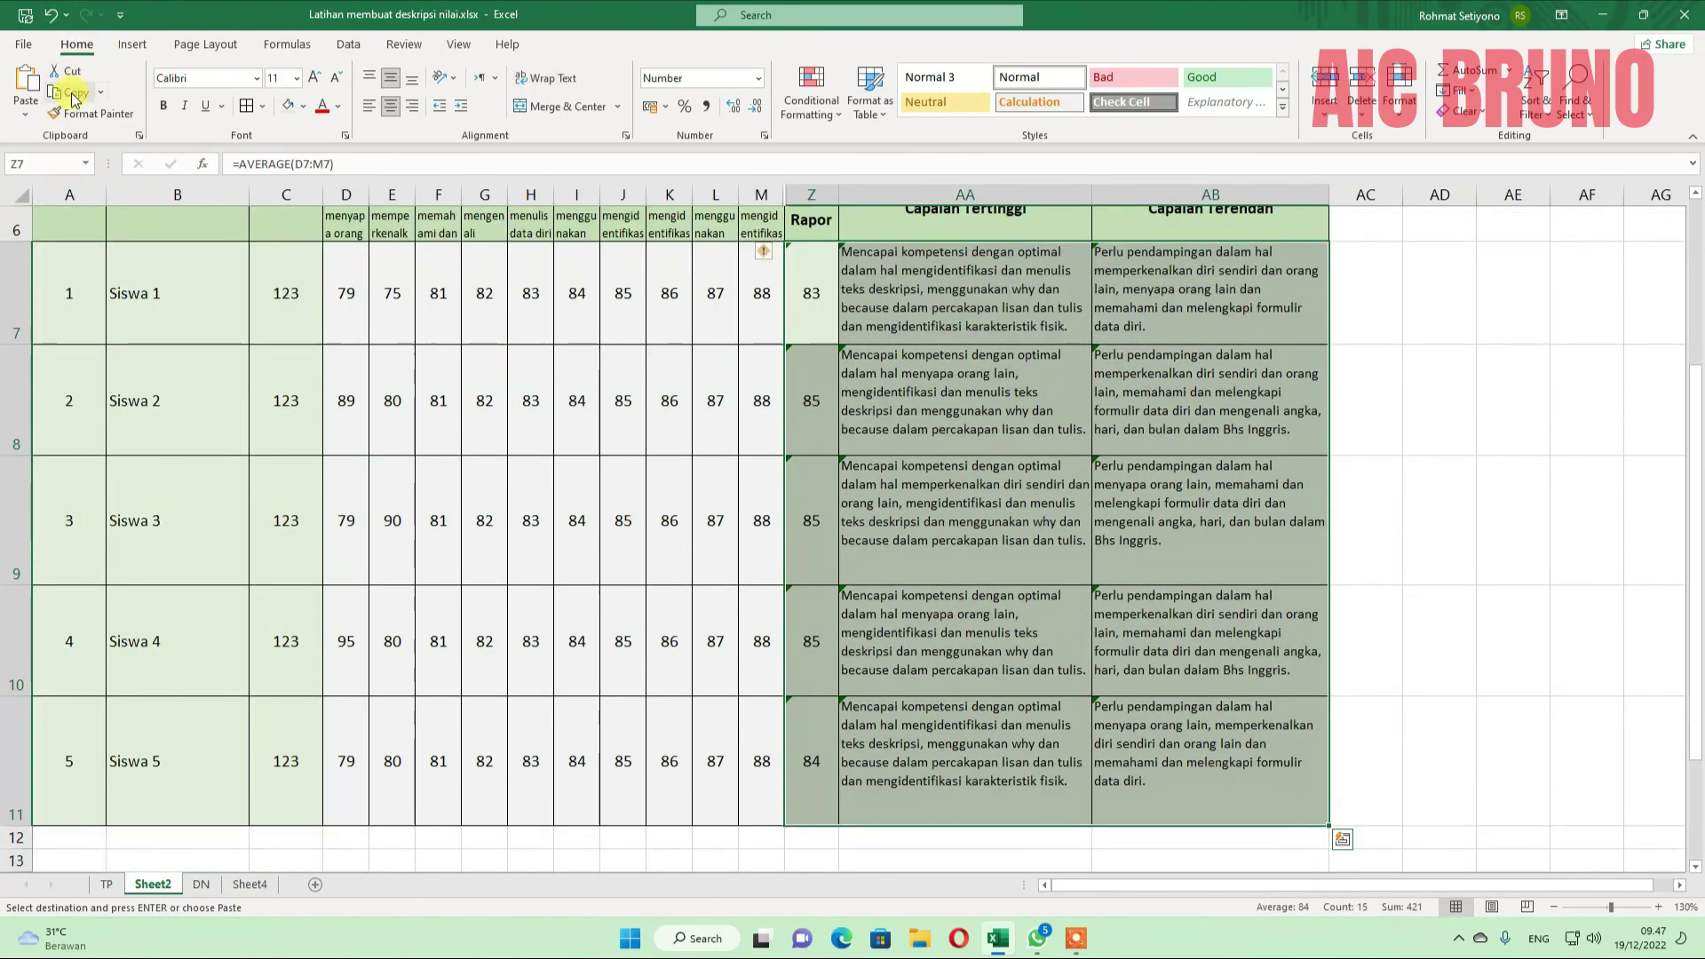
pyautogui.moveTo(1036, 938)
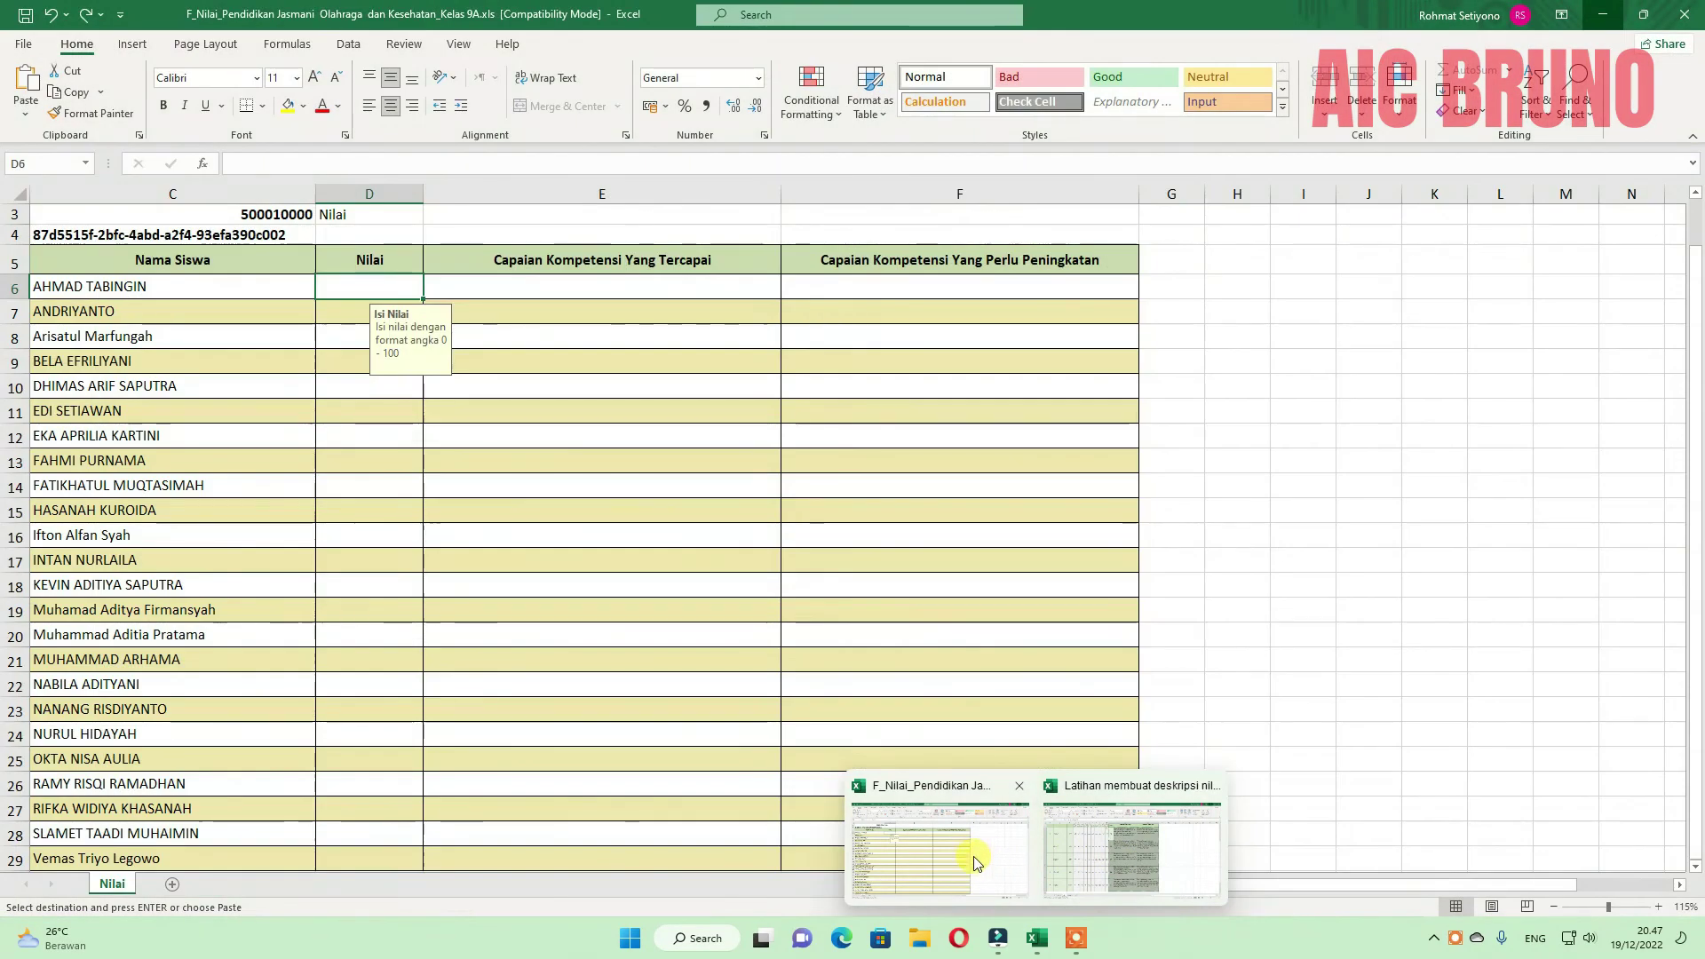
pyautogui.click(969, 855)
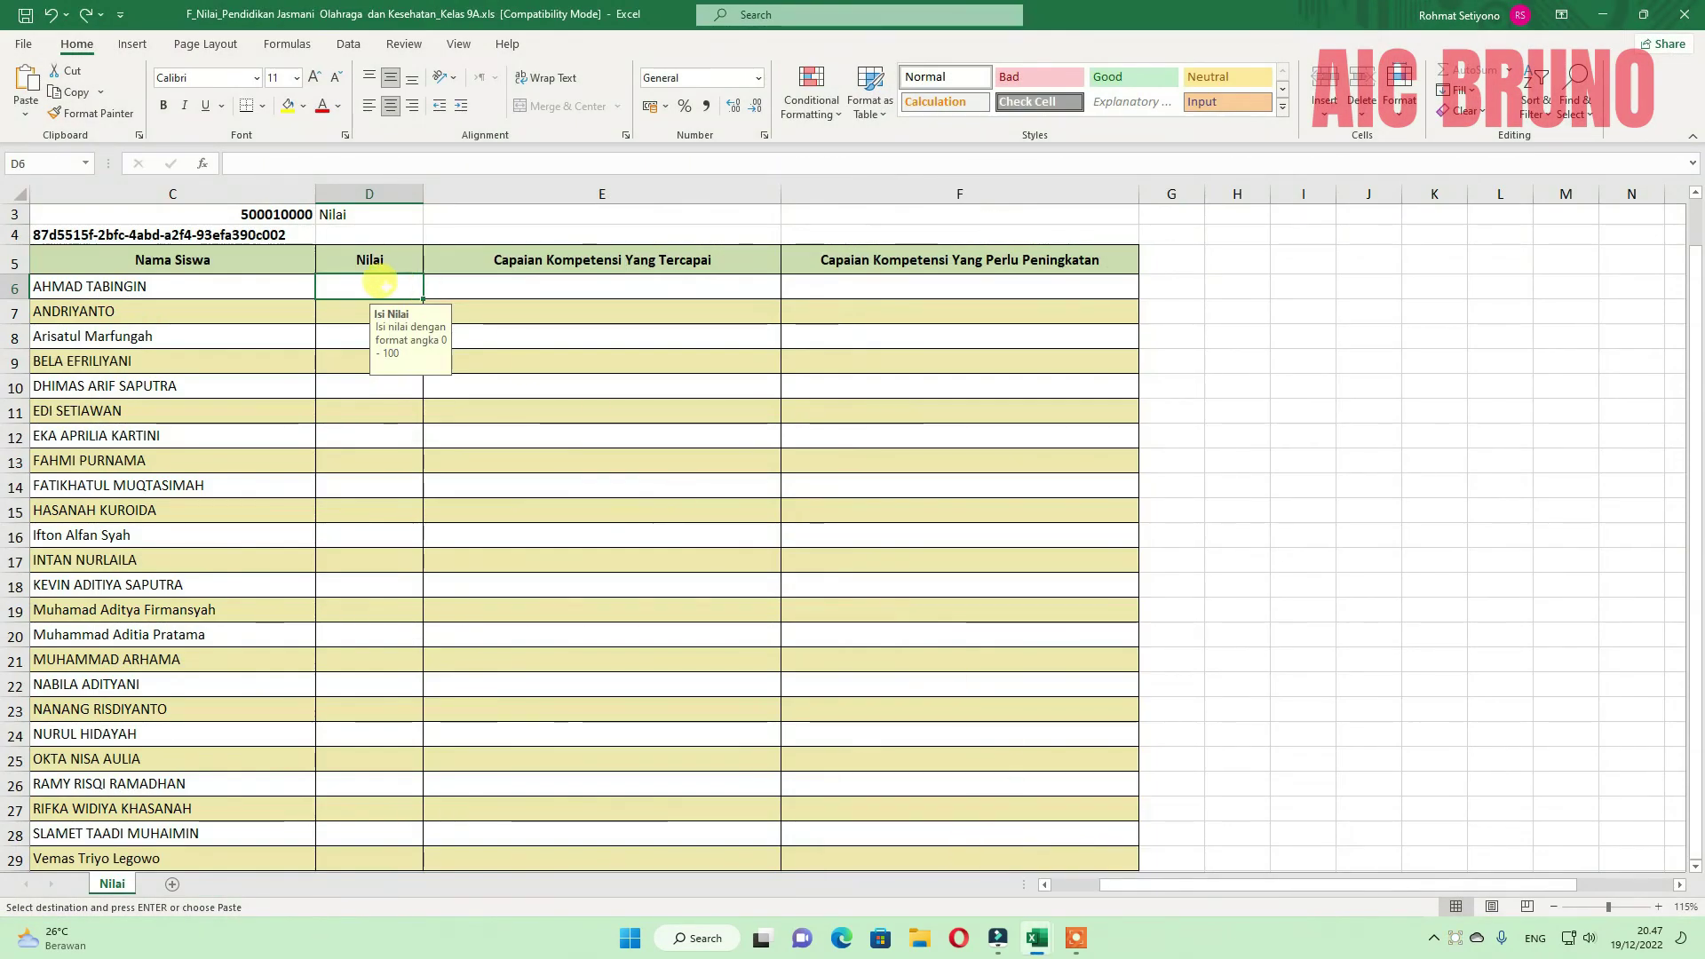
pyautogui.rightClick(375, 282)
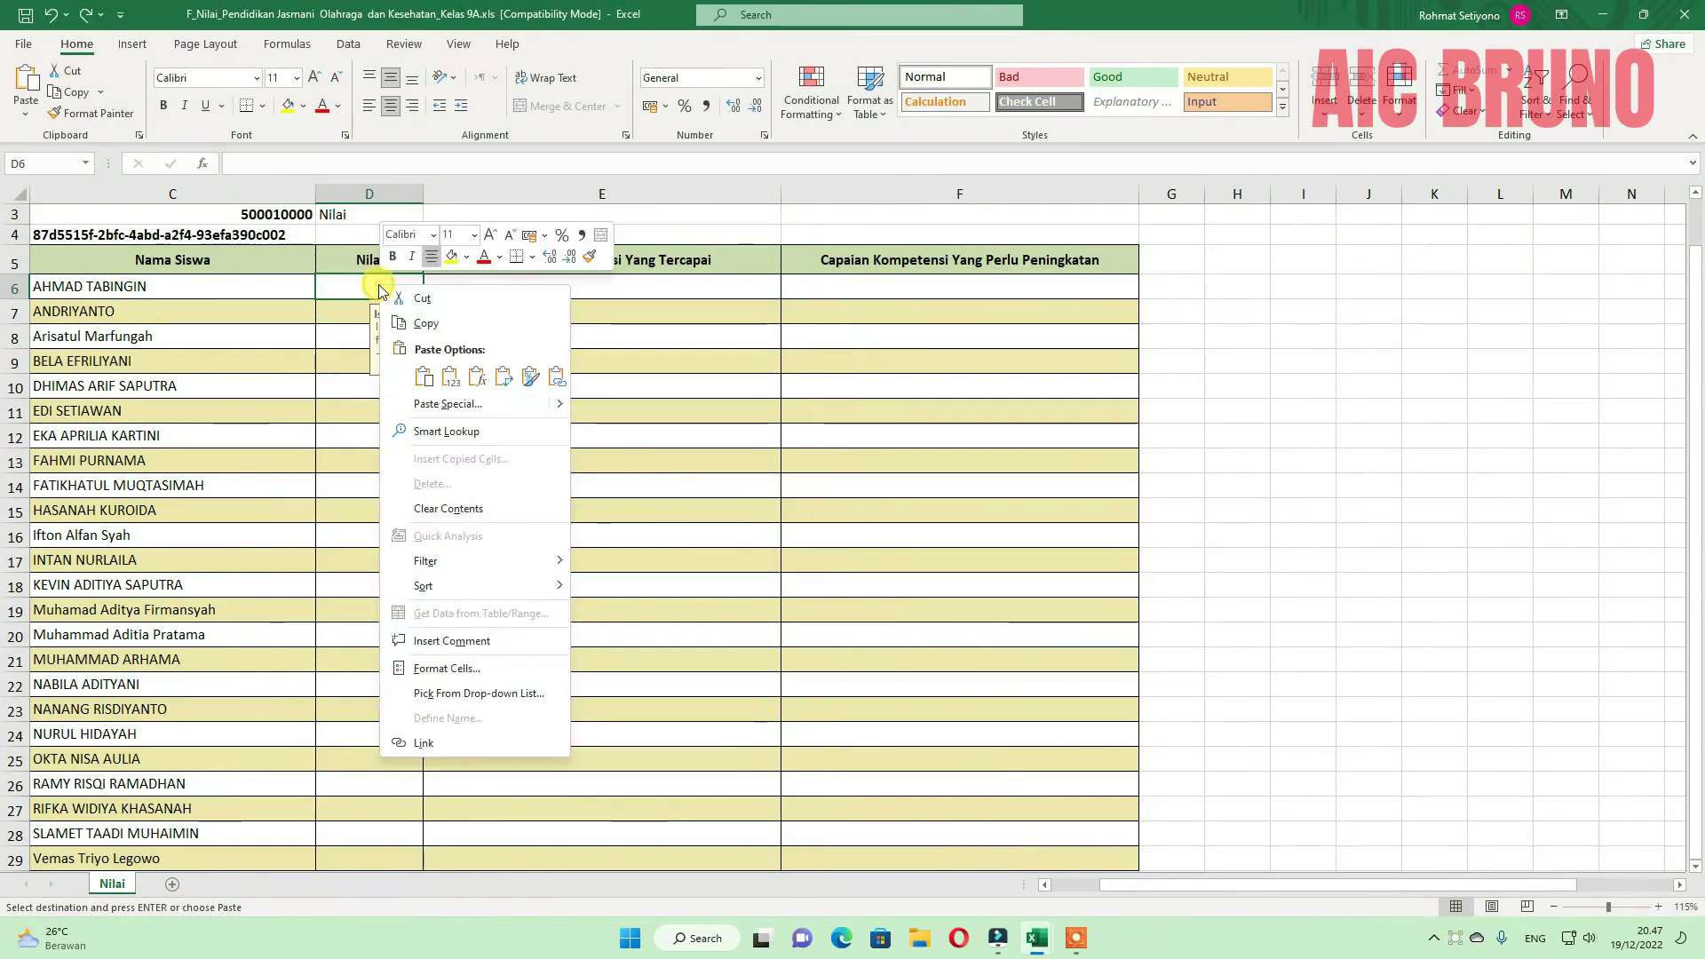
pyautogui.click(450, 377)
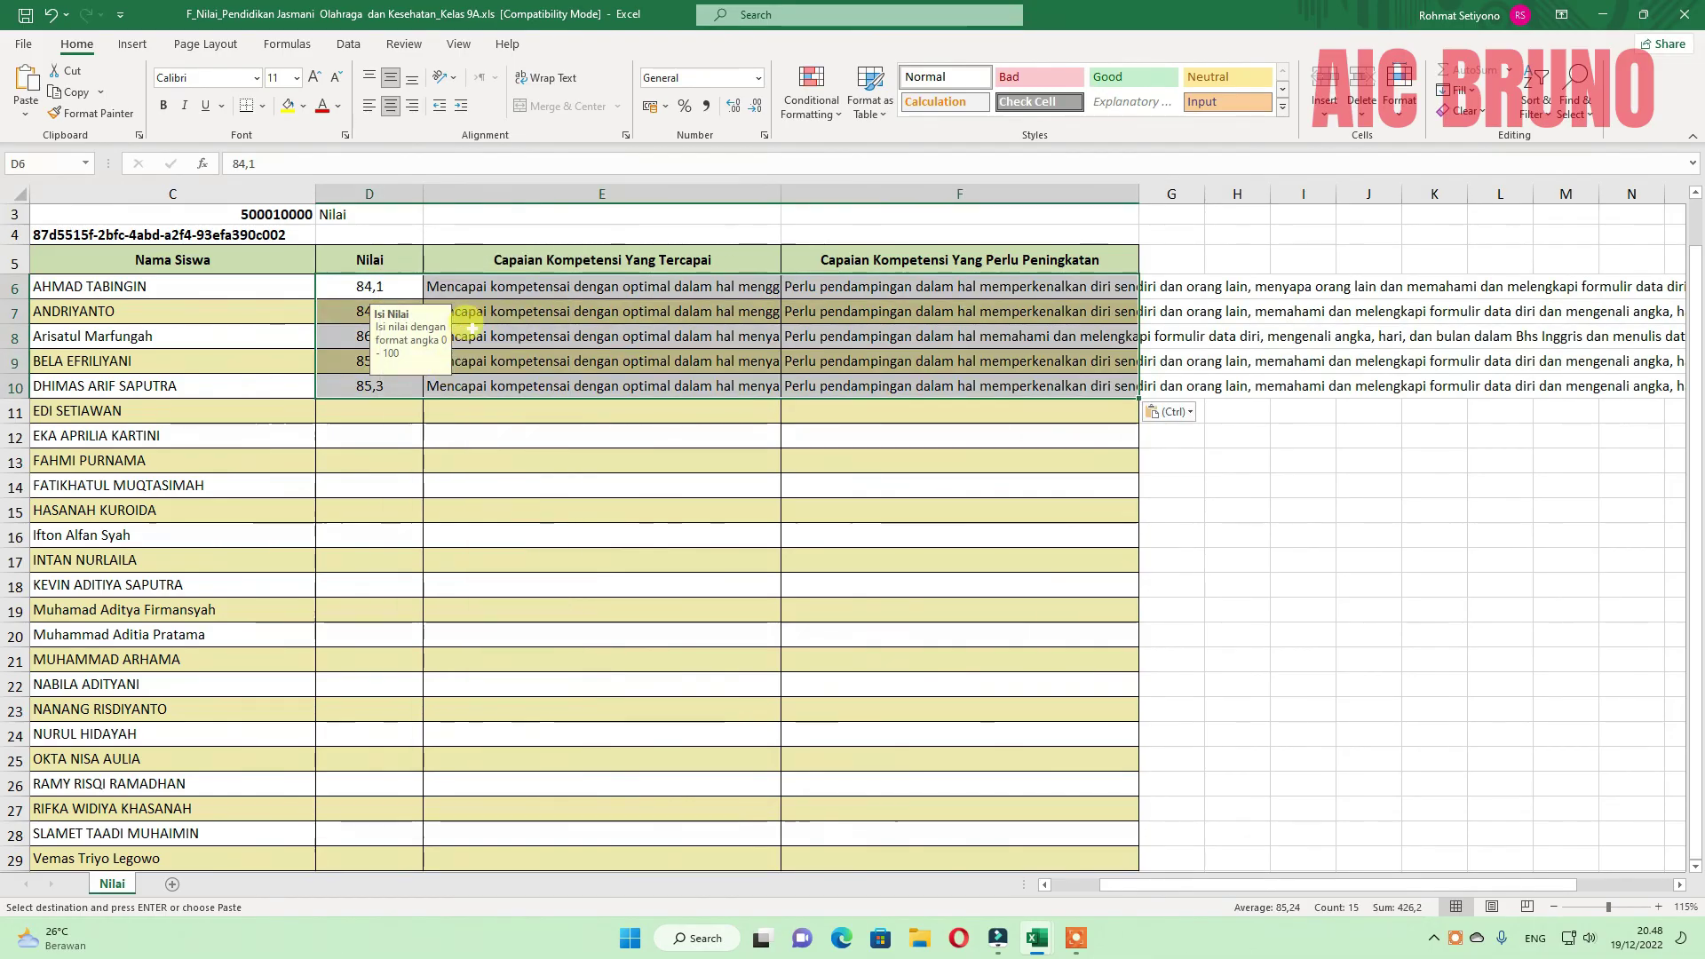
pyautogui.doubleClick(609, 408)
pyautogui.click(718, 311)
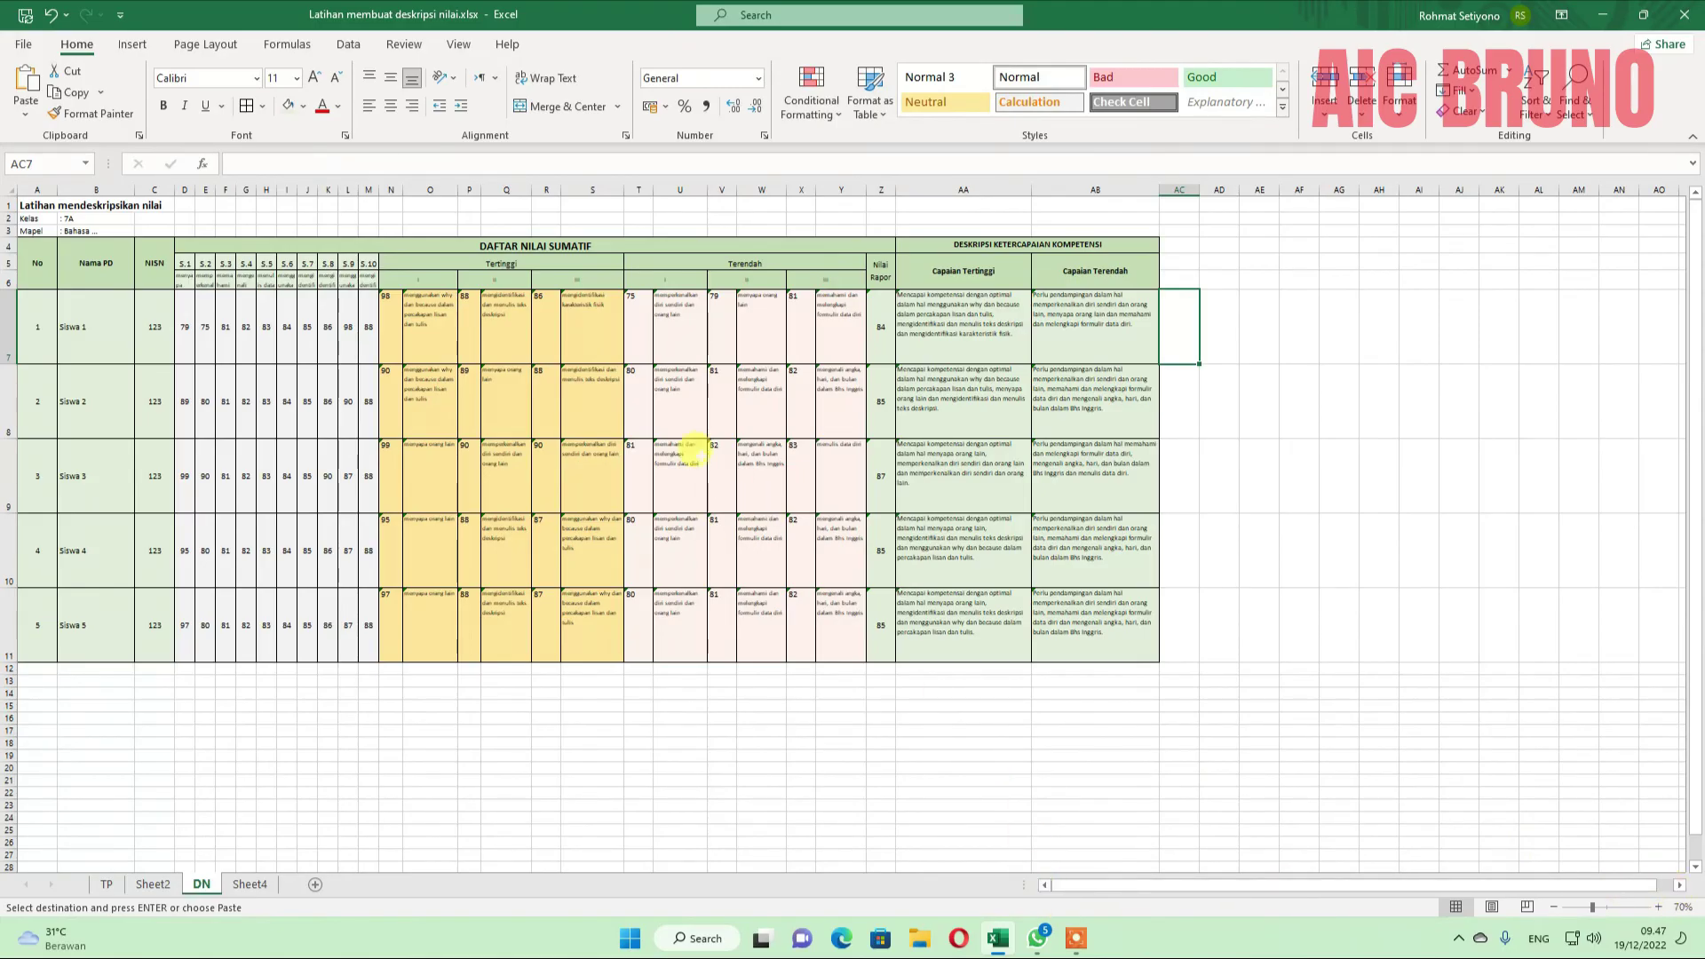
# Hide the Tertinggi and Terendah helper columns N to Y on the DN sheet of the practice workbook.
pyautogui.scroll(1, 489, 344)
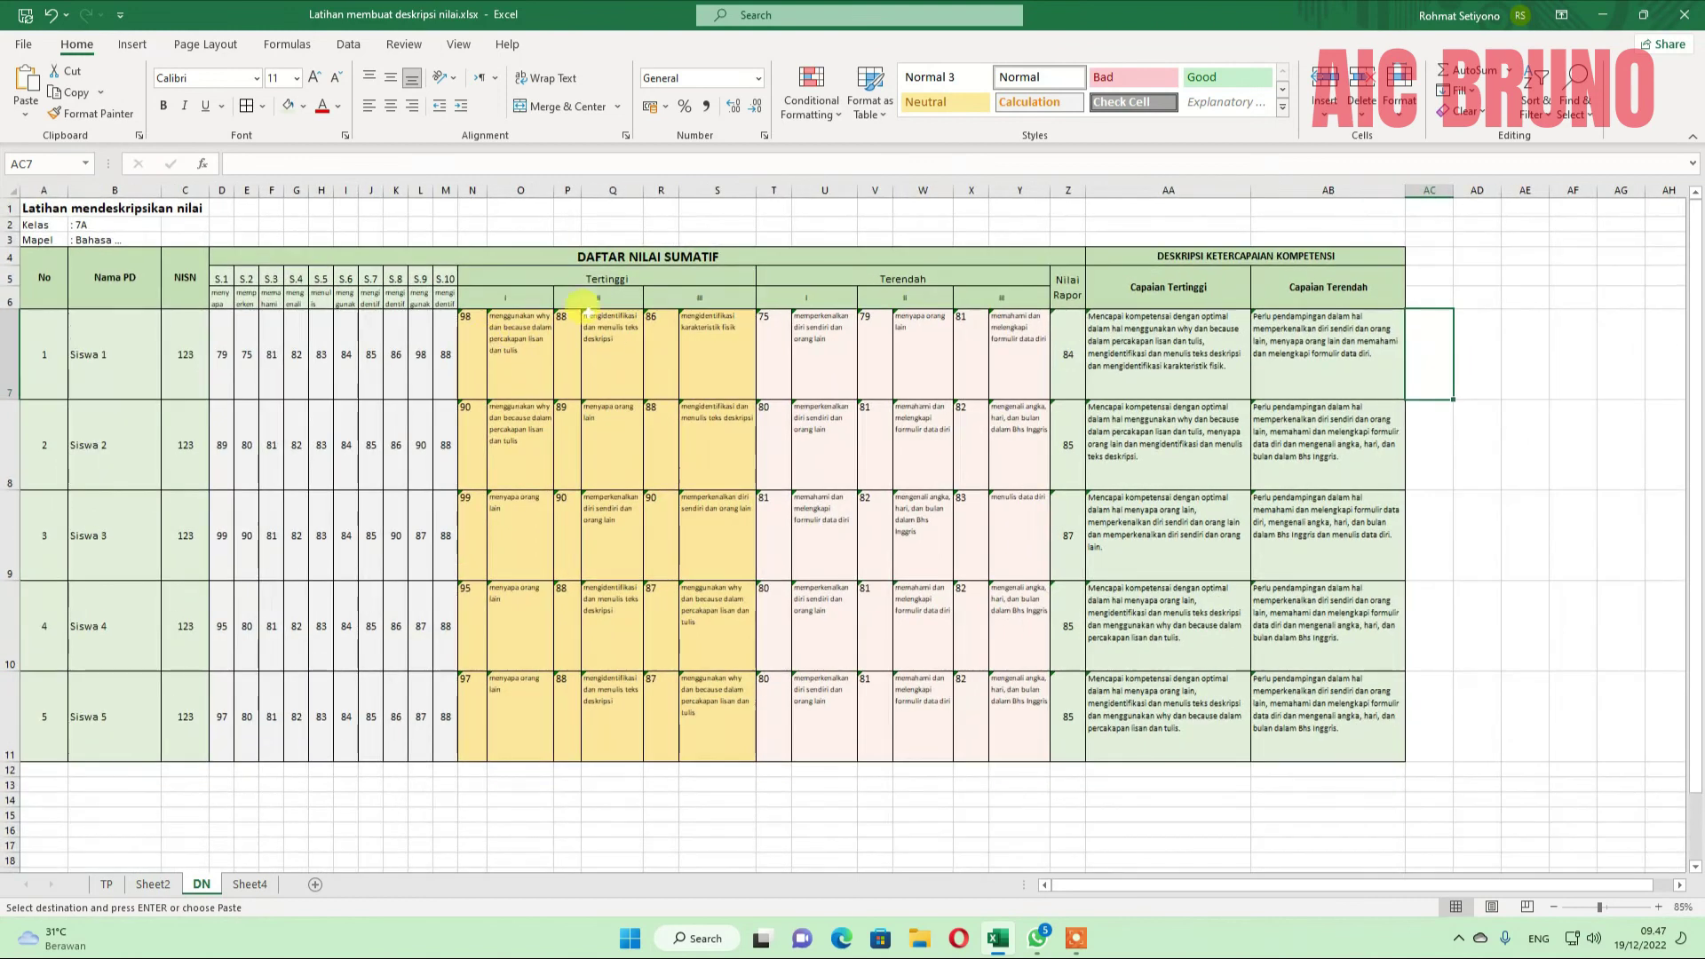
pyautogui.click(586, 278)
pyautogui.click(884, 293)
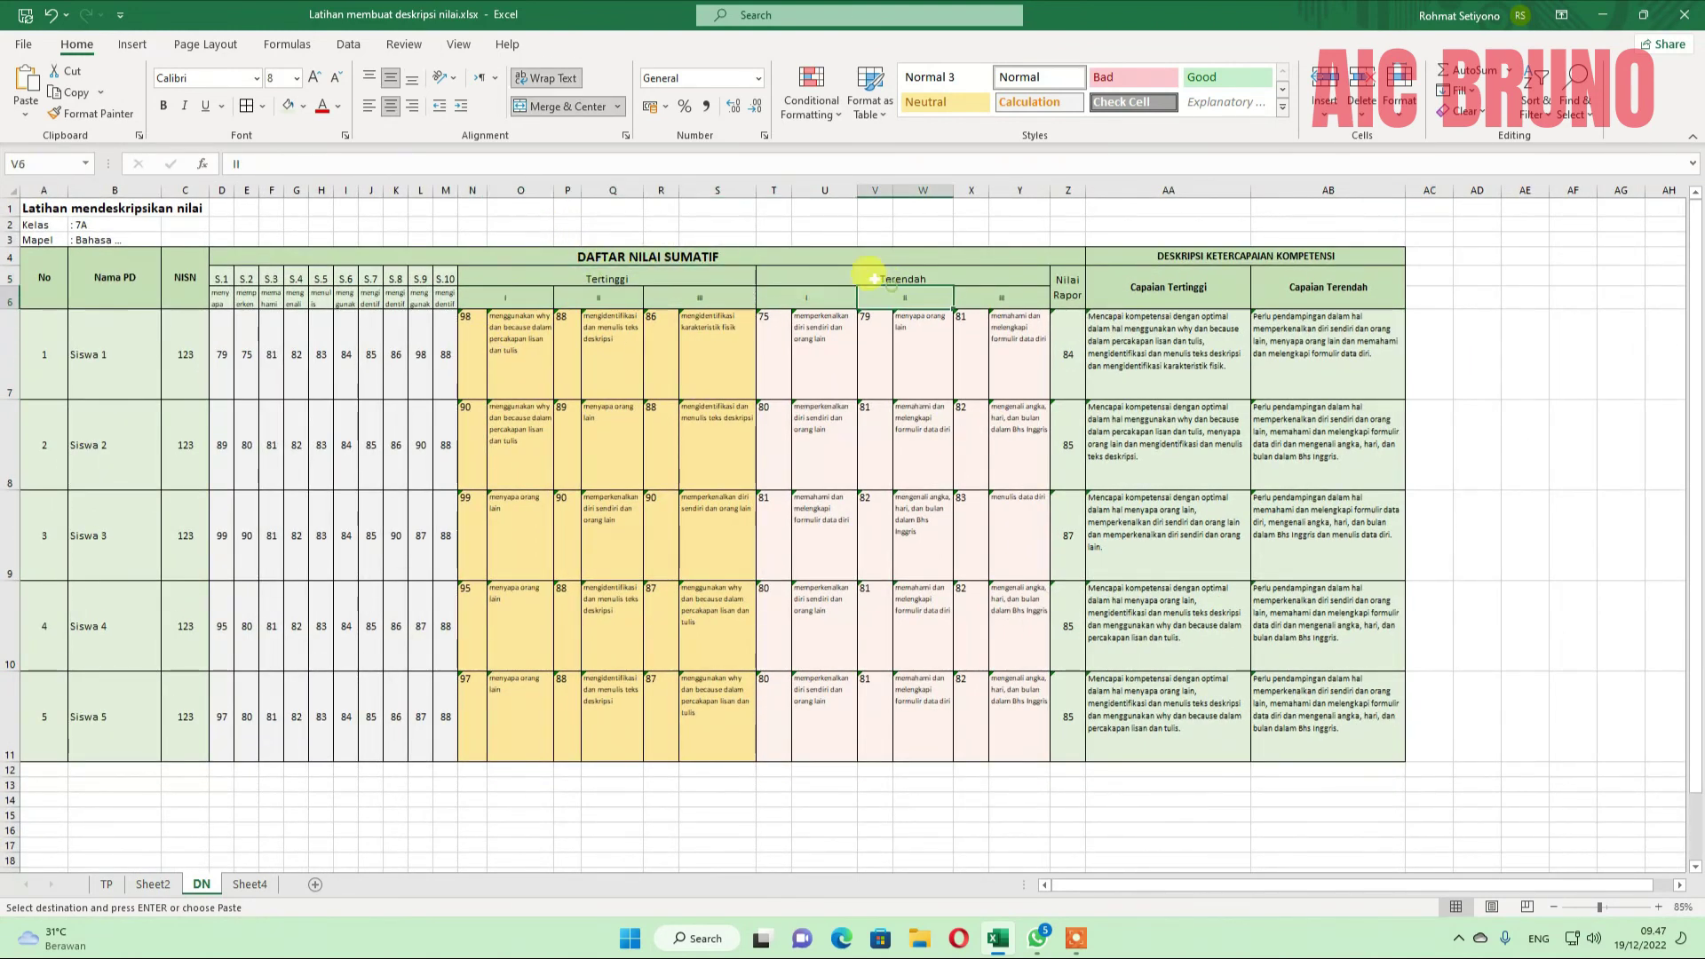
pyautogui.moveTo(472, 190); pyautogui.dragTo(1021, 187)
pyautogui.rightClick(1026, 193)
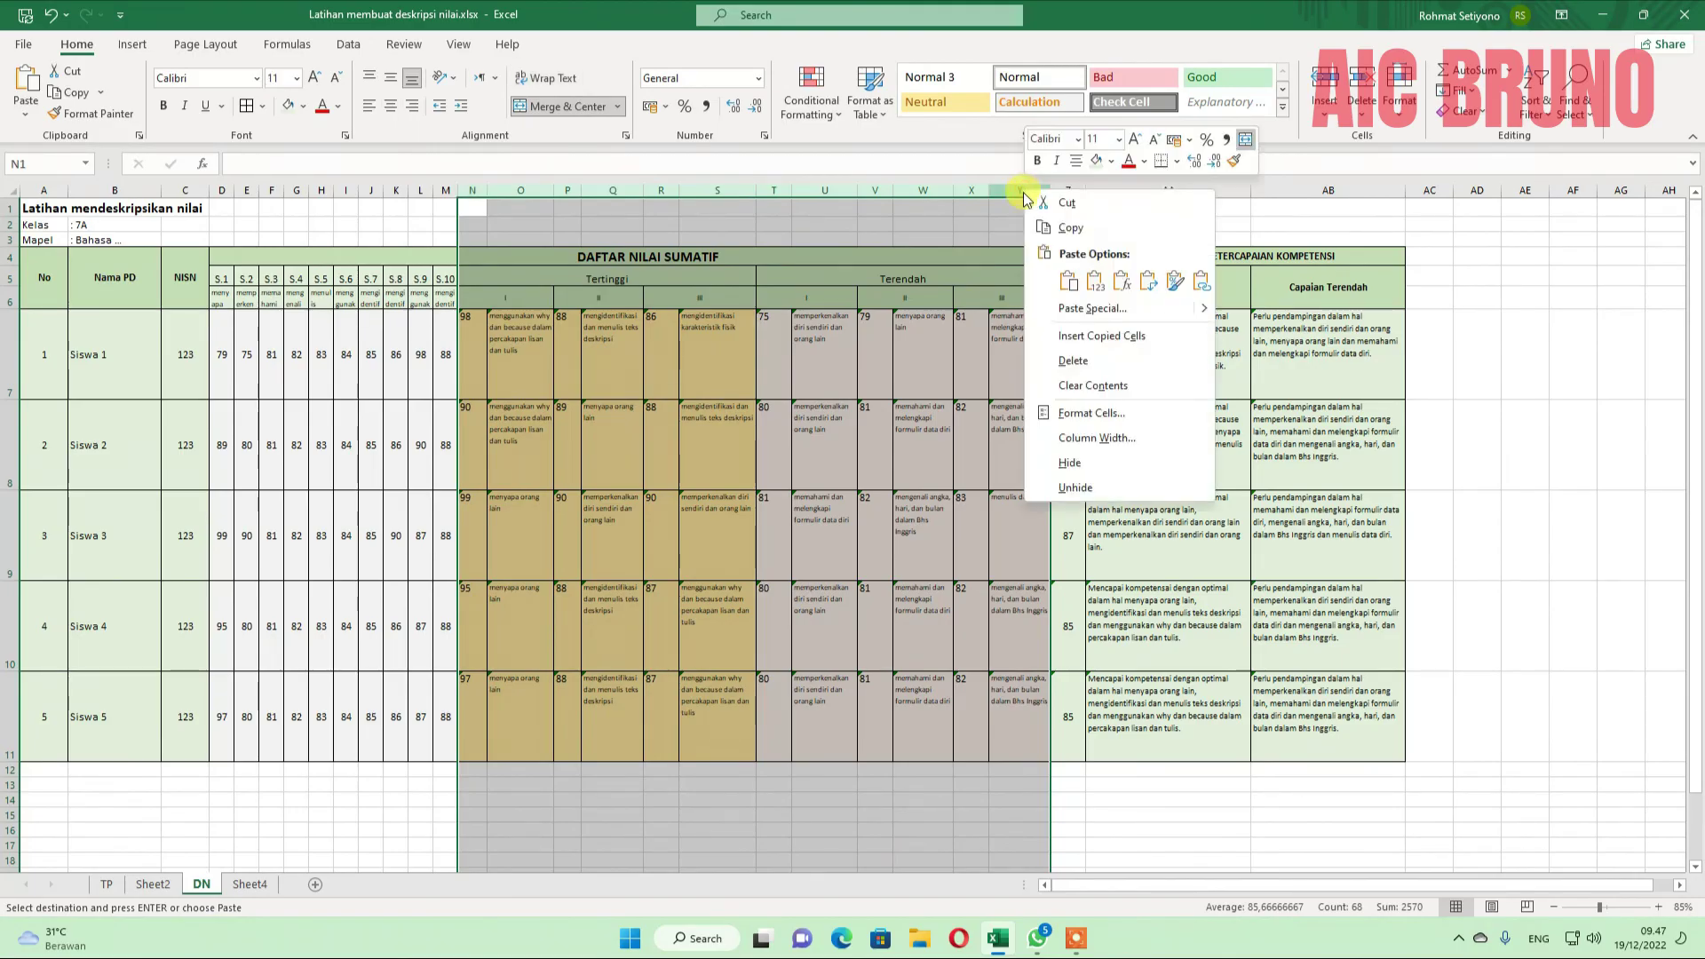
pyautogui.click(1088, 462)
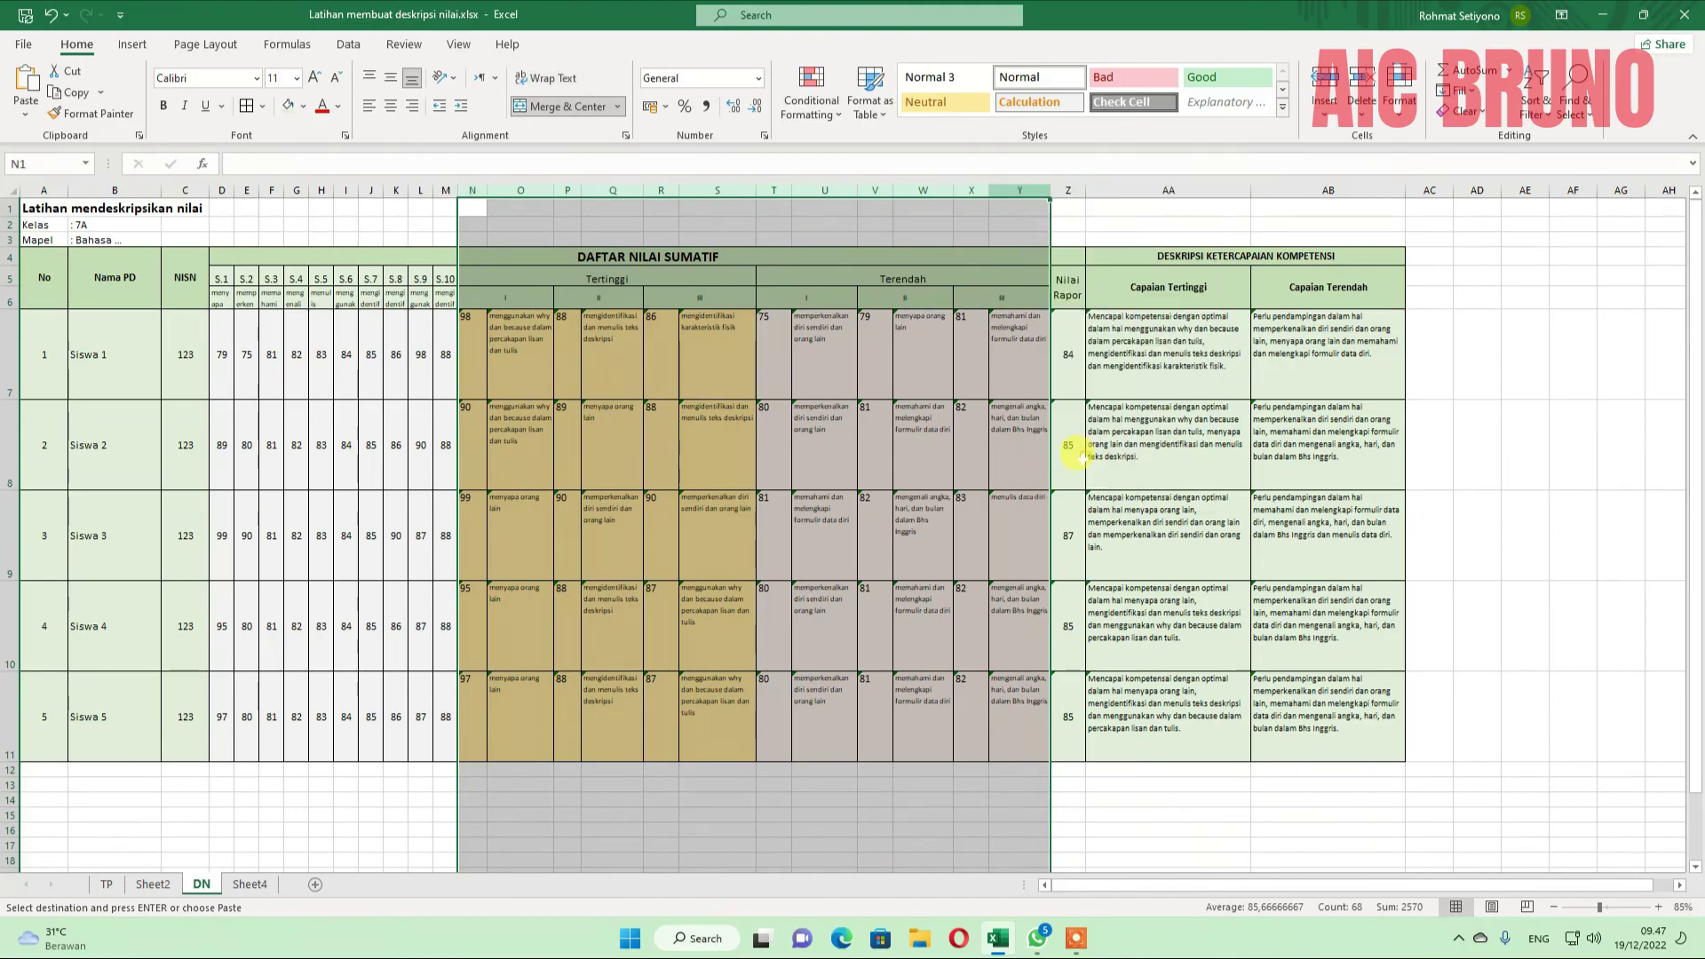
pyautogui.click(923, 342)
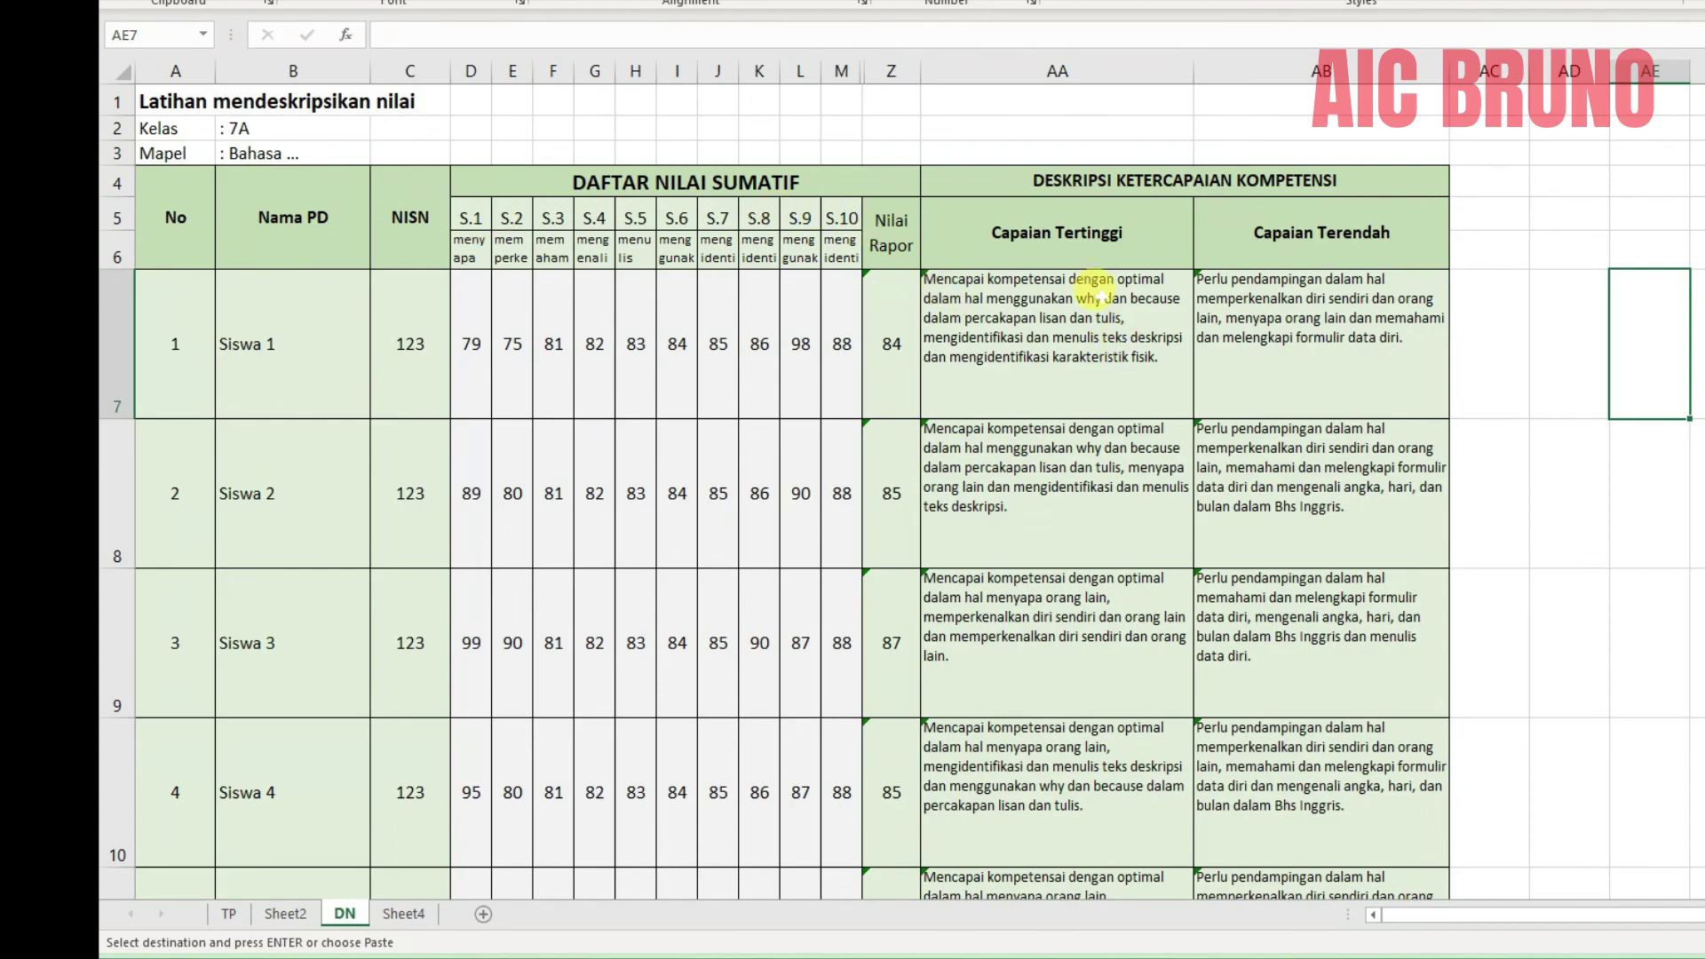
# Examine the Capaian Tertinggi and Capaian Terendah descriptions of the students in the condensed score sheet.
pyautogui.click(1061, 238)
pyautogui.click(1252, 235)
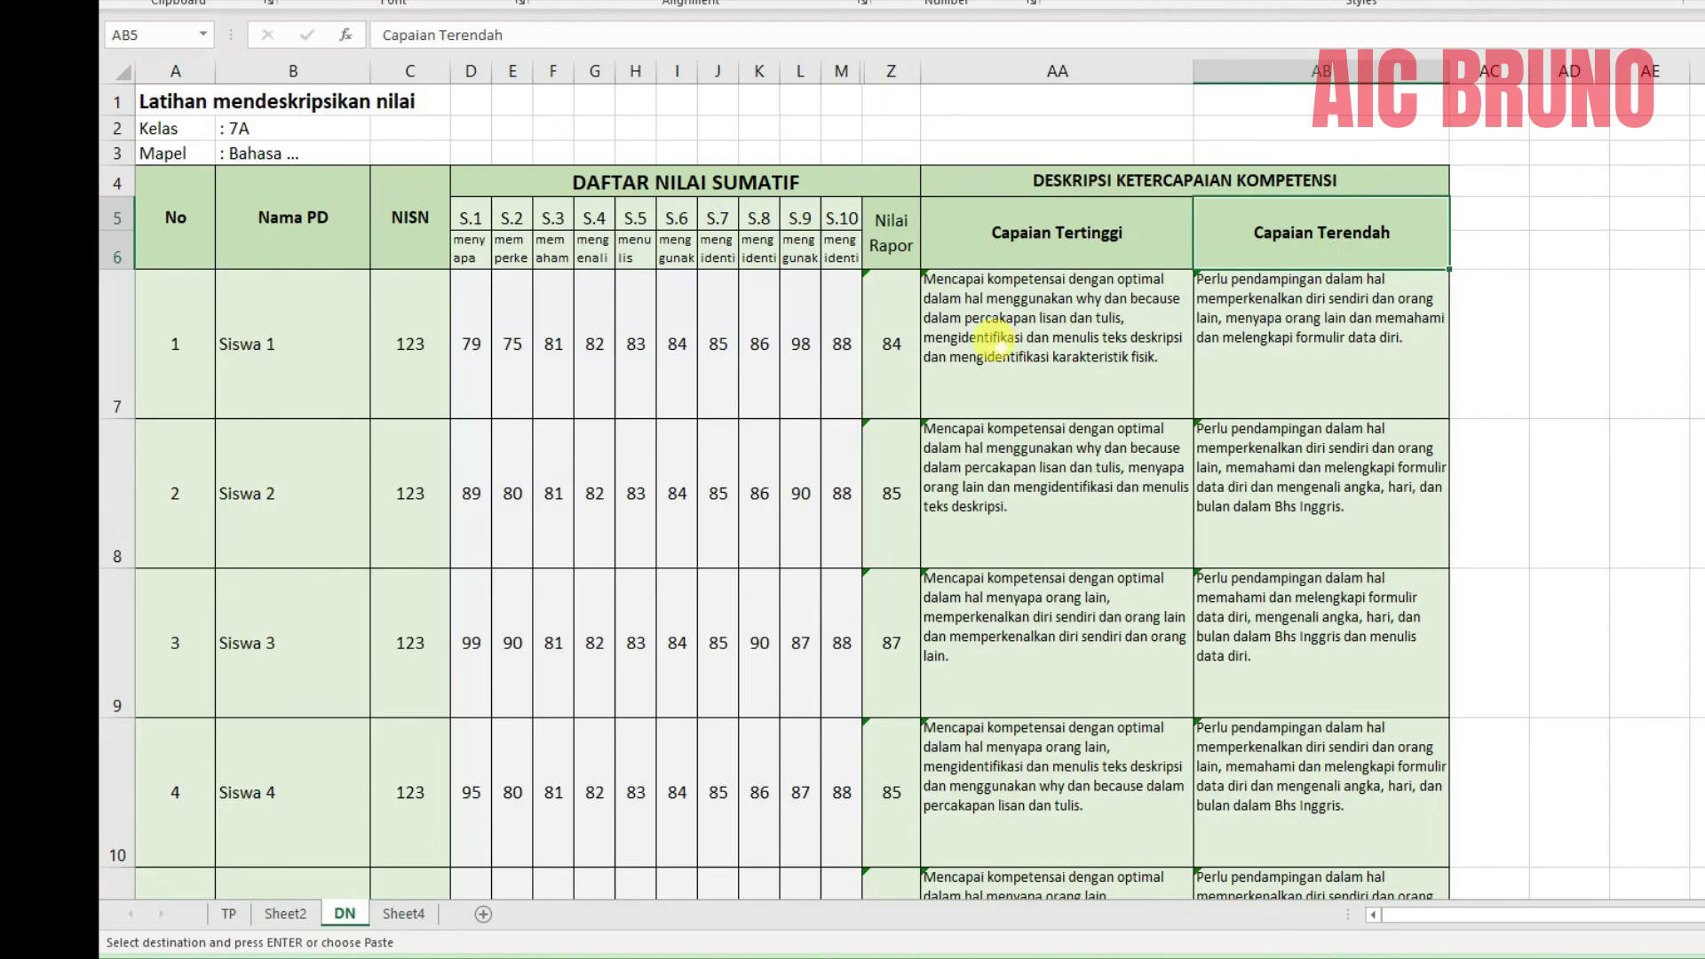
pyautogui.click(1101, 336)
pyautogui.click(1298, 327)
pyautogui.click(1101, 514)
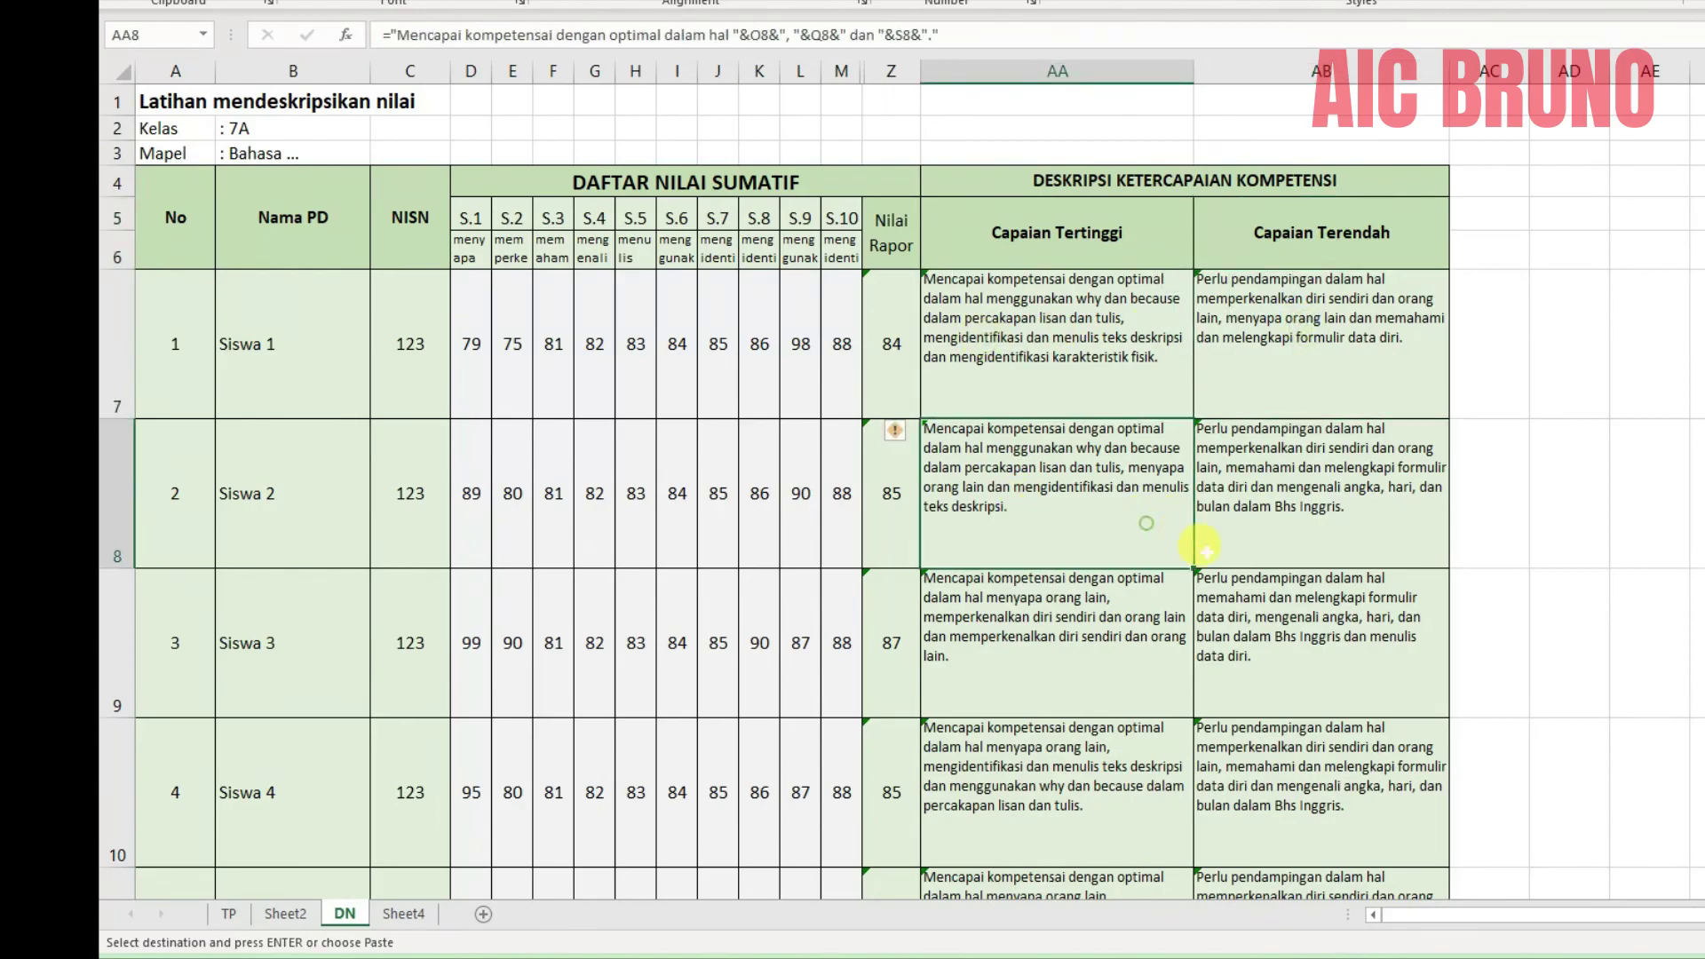
pyautogui.scroll(-4, 1199, 568)
pyautogui.scroll(4, 1199, 569)
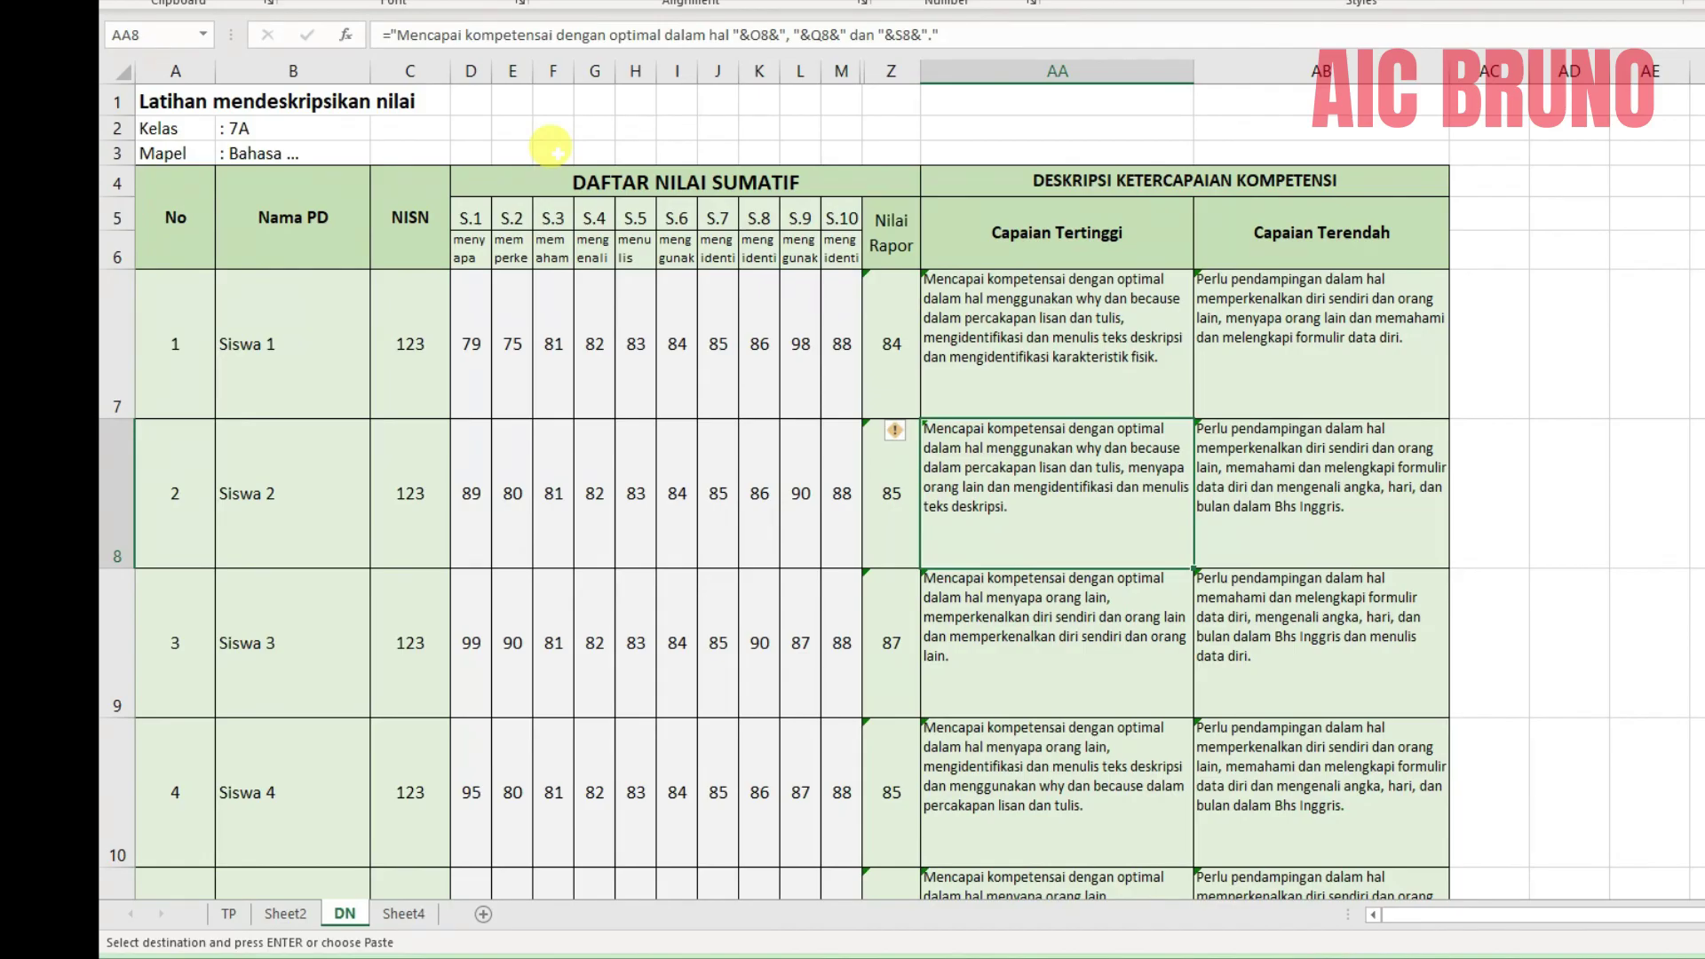
pyautogui.click(470, 128)
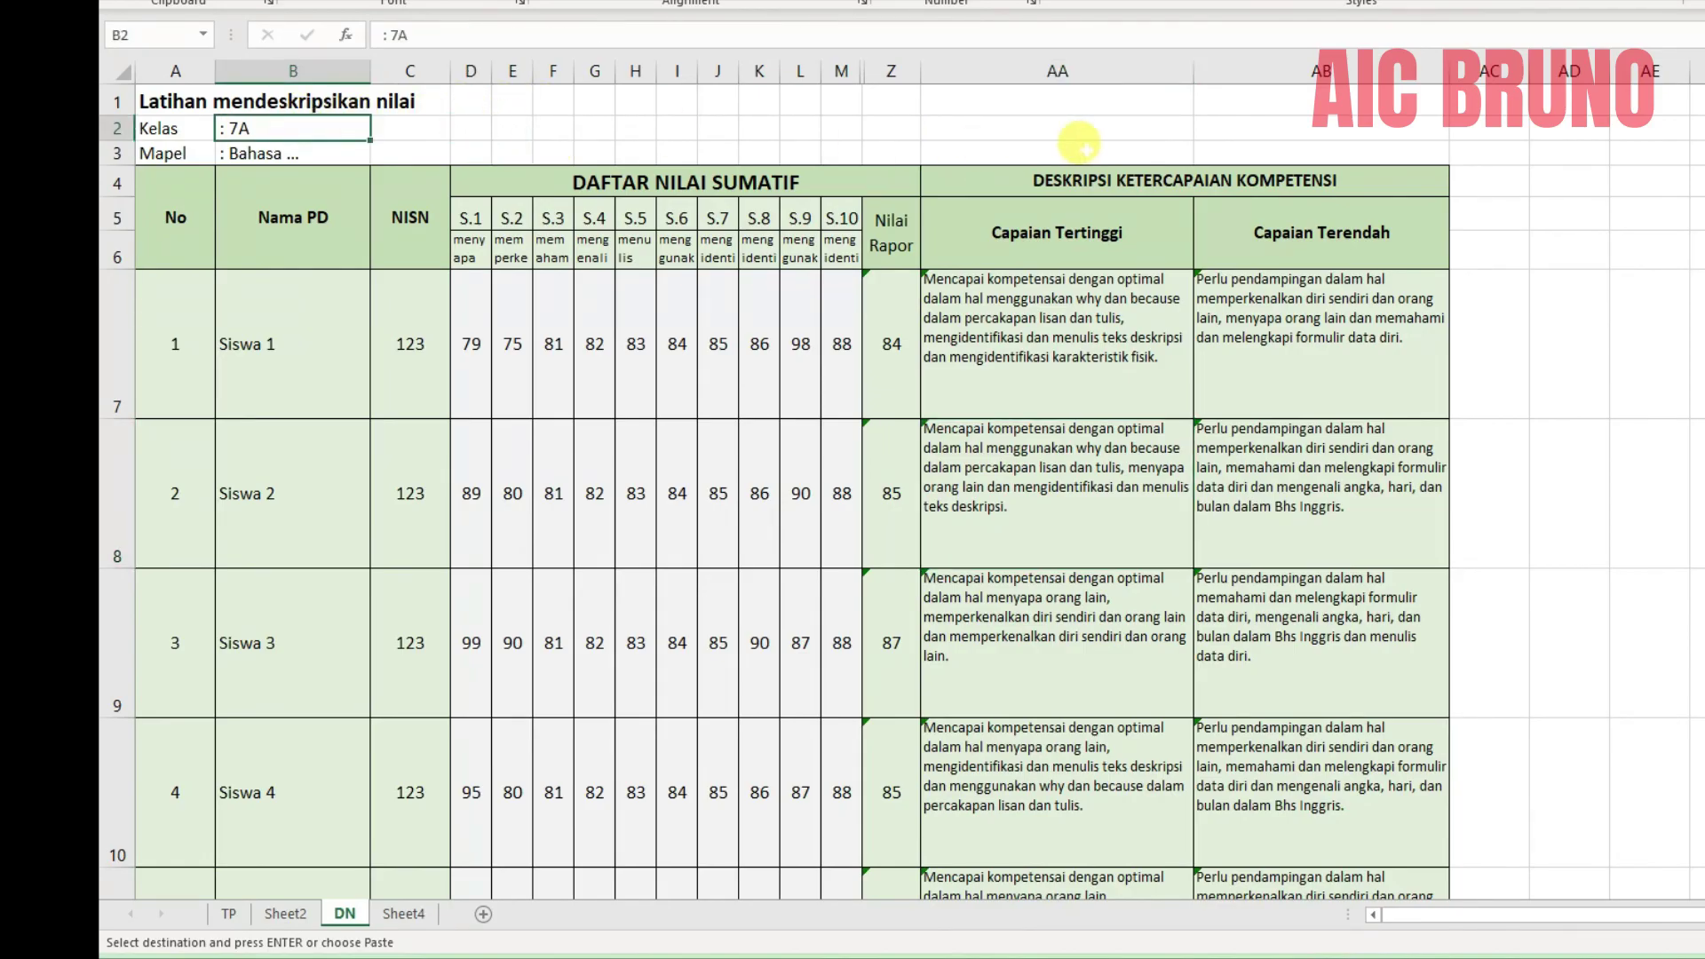
pyautogui.click(989, 118)
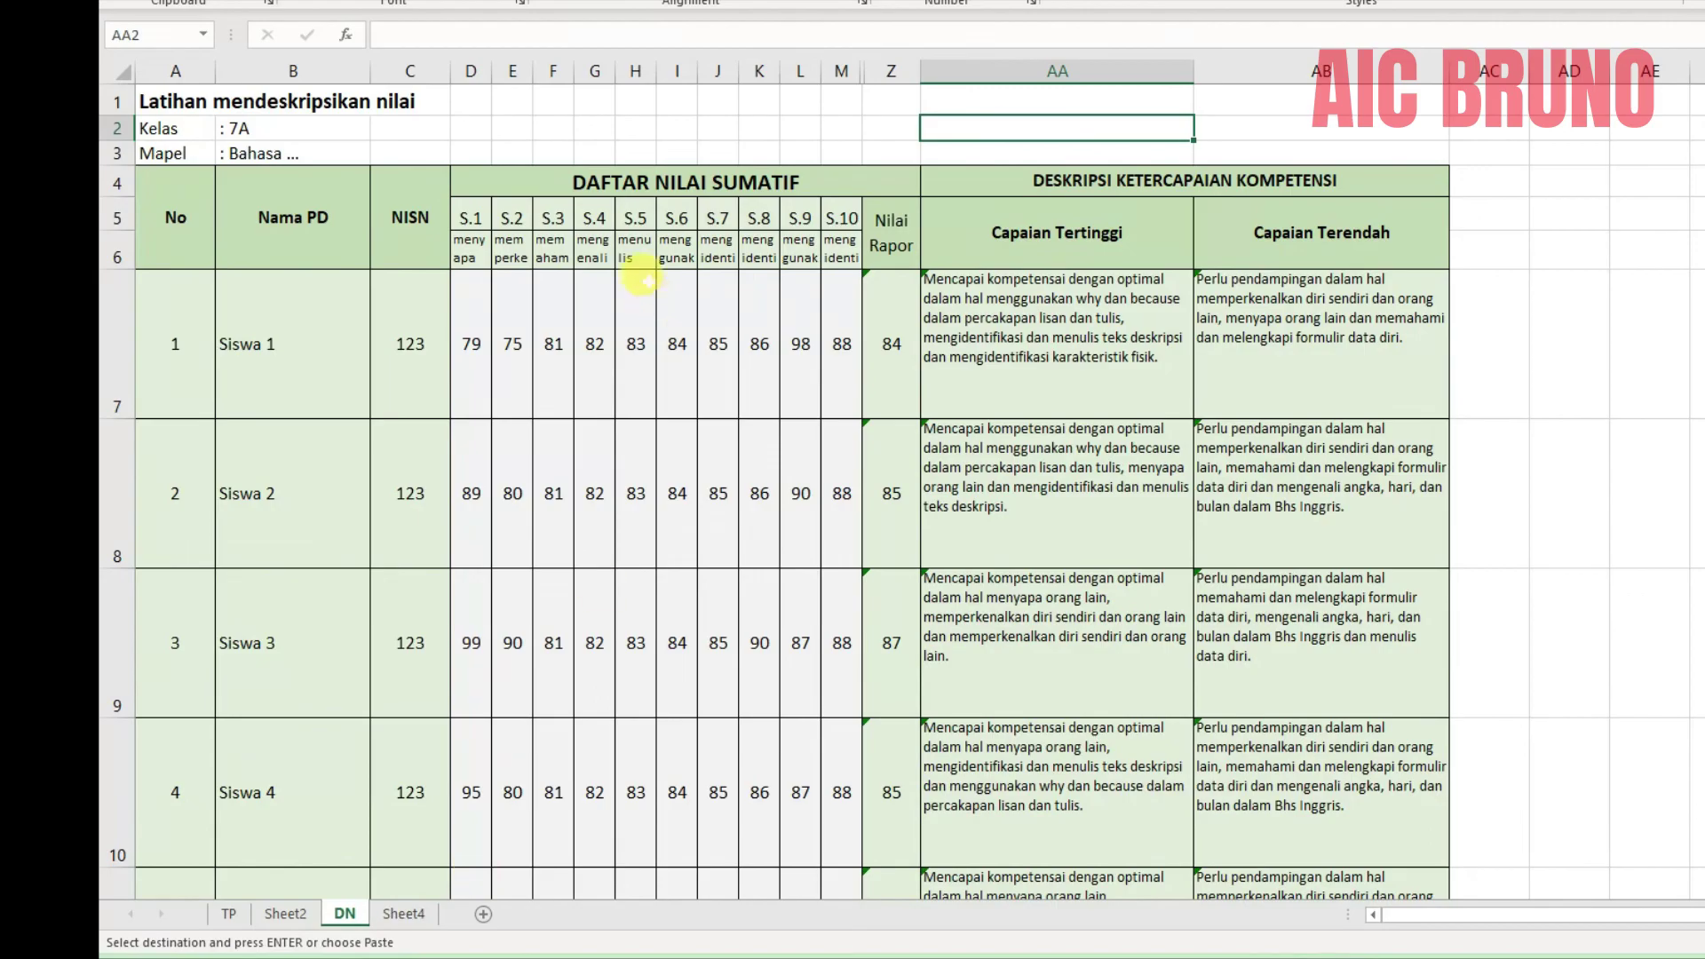
pyautogui.click(453, 117)
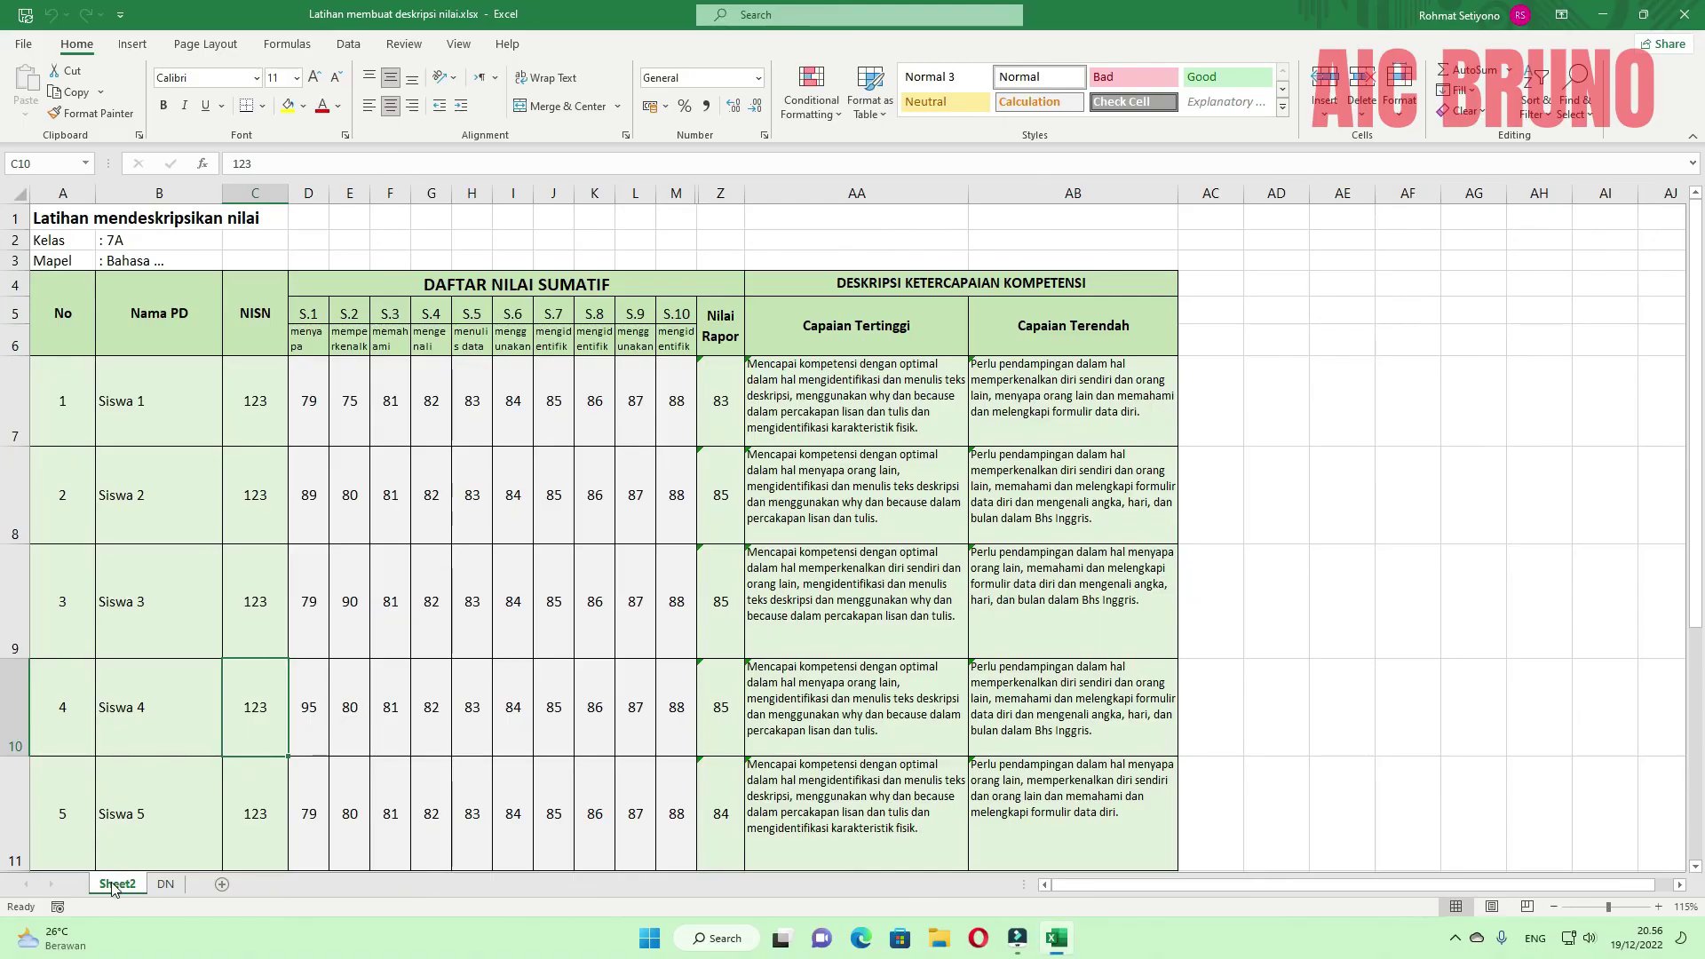
# Open the DN sheet of the practice workbook to view its blank score table.
pyautogui.click(169, 884)
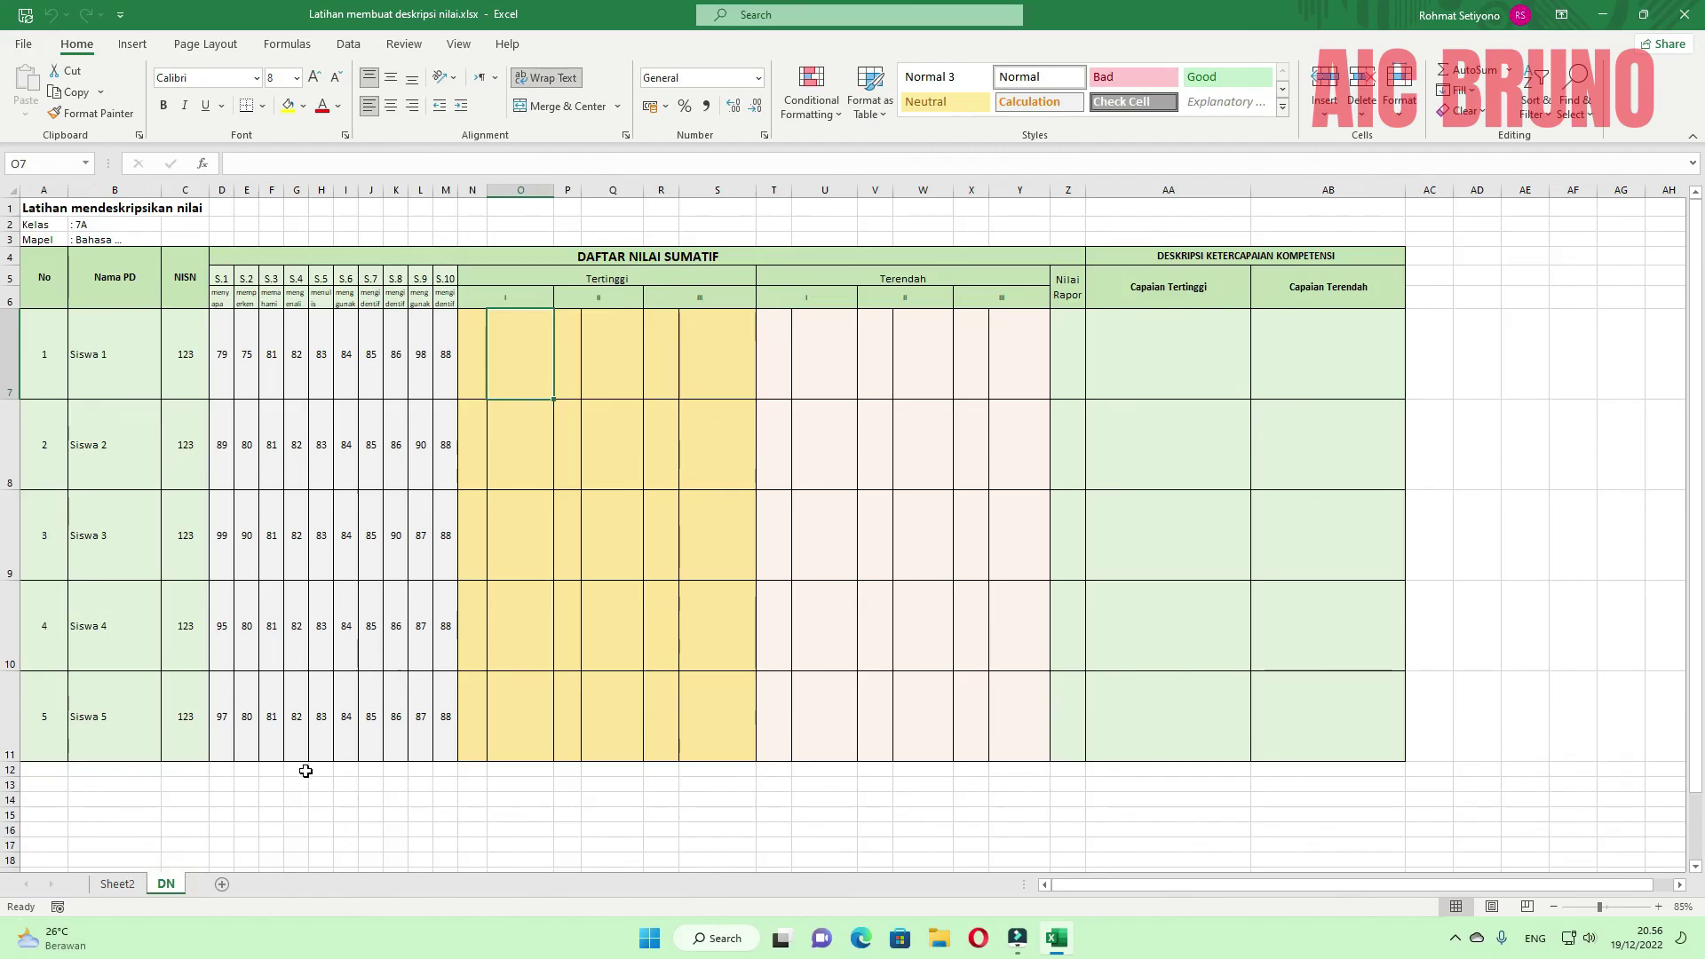